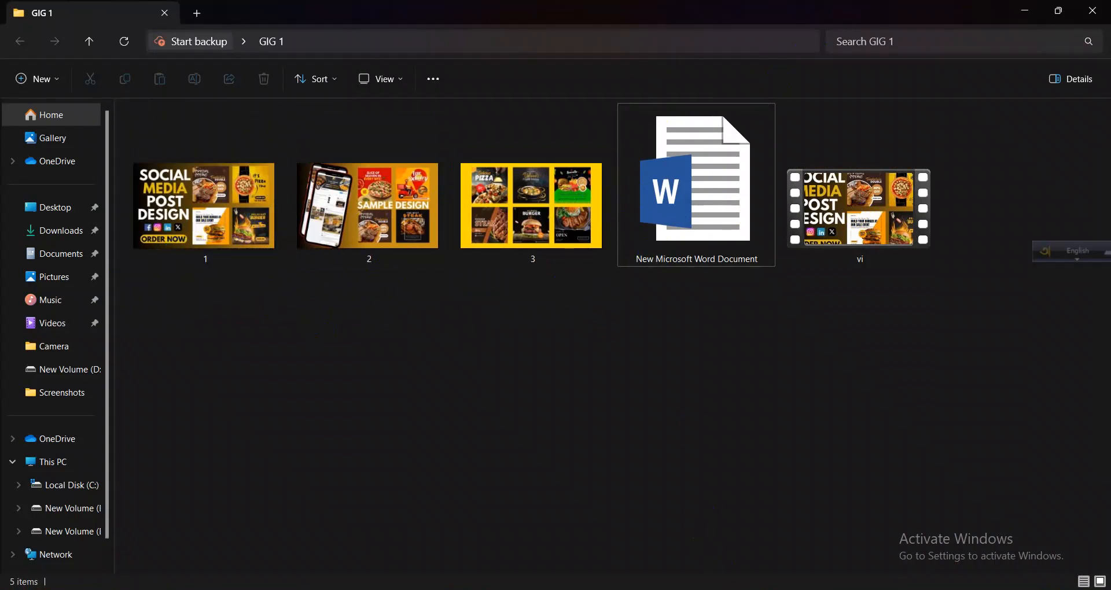
# - Switch to the Word document and copy the green gig title "I will do attractive food post designs for Facebook and Instagram by canva"
pyautogui.hotkey('alt', 'Tab')
pyautogui.scroll(3, 549, 437)
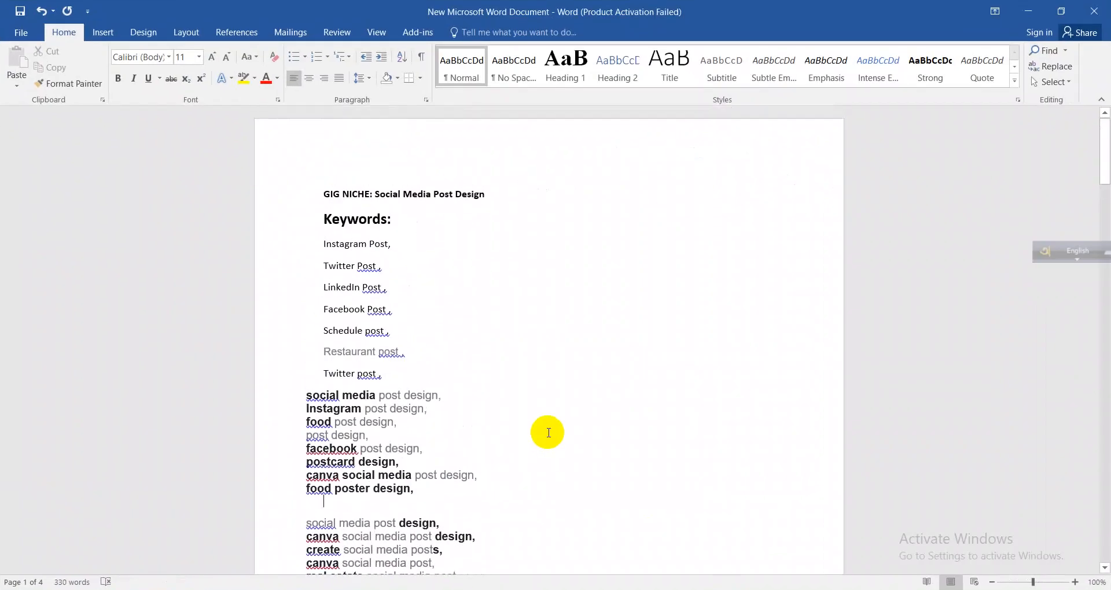
pyautogui.scroll(-20, 549, 432)
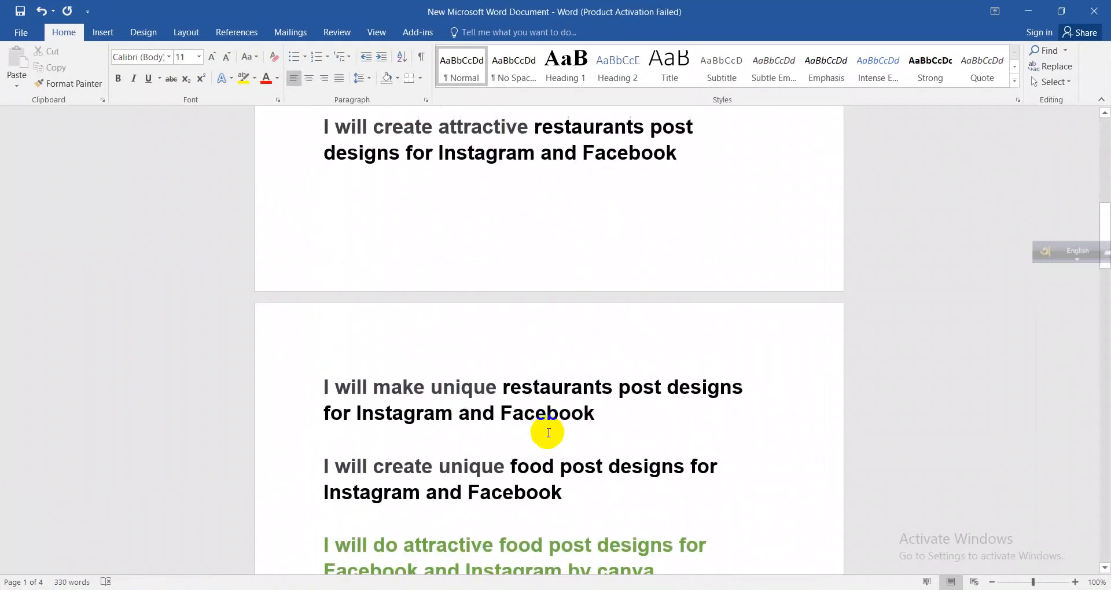
pyautogui.scroll(-3, 545, 427)
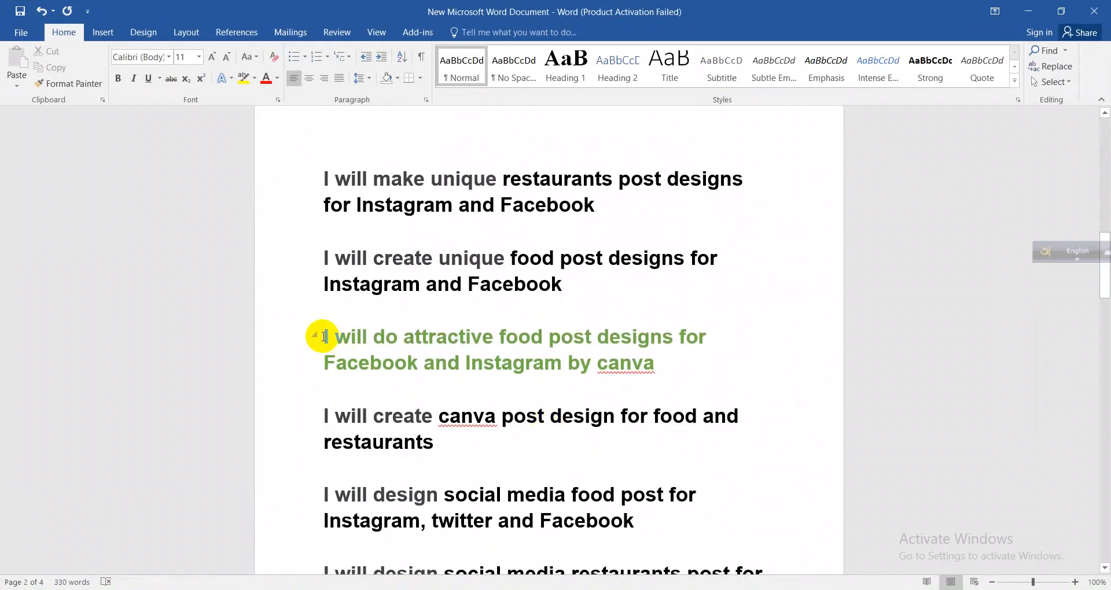
pyautogui.moveTo(322, 337); pyautogui.dragTo(665, 373)
pyautogui.hotkey('ctrl', 'c')
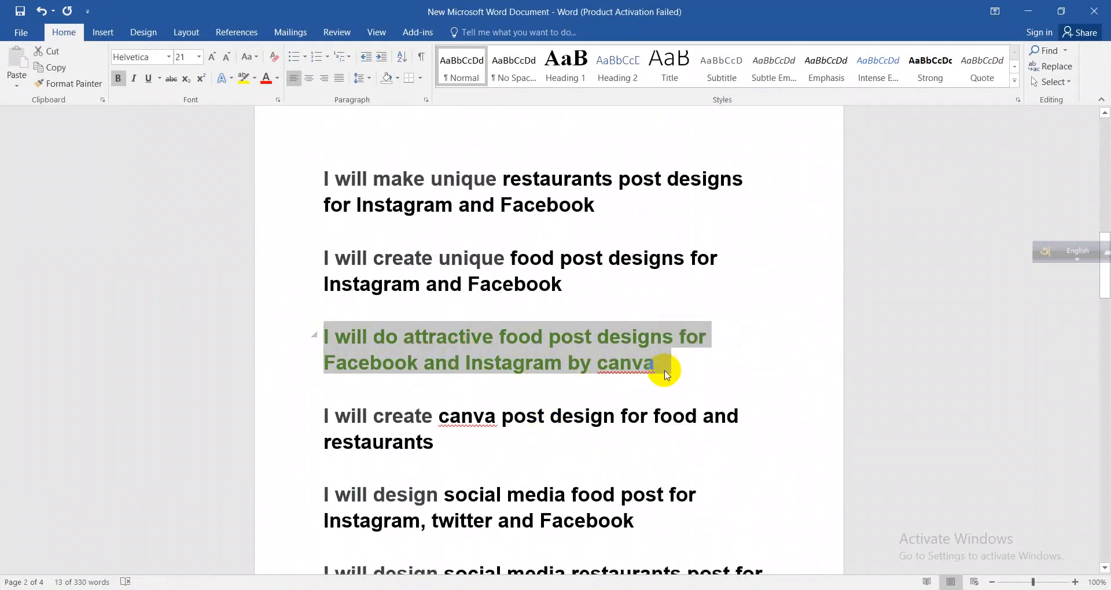
# - Paste the copied gig title on a new line between the "Why Choose Me:" heading and the yellow "Description:" heading
pyautogui.scroll(-15, 666, 371)
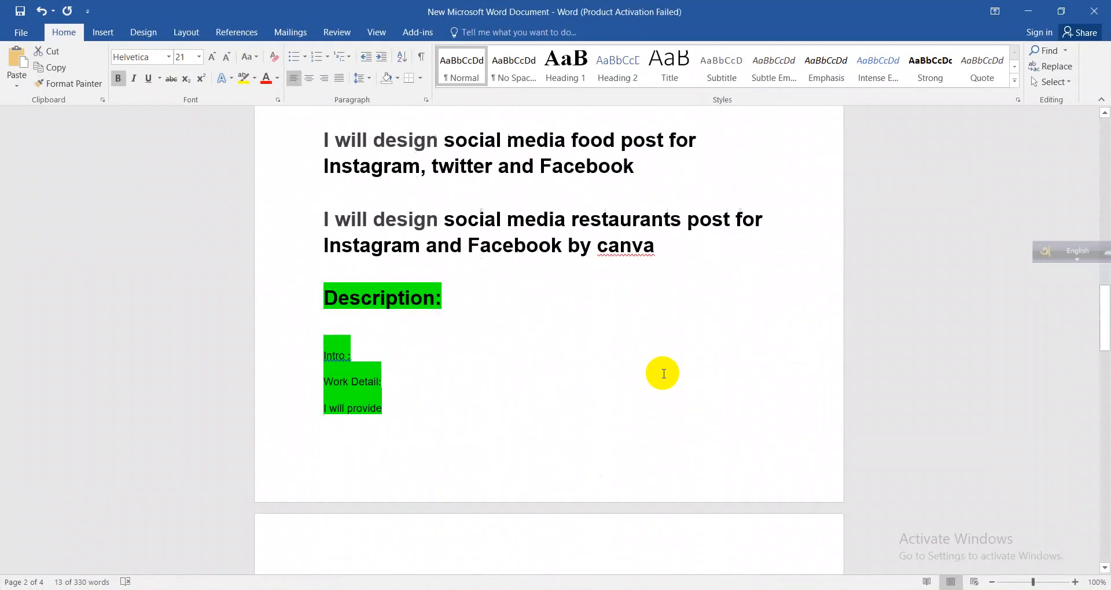
pyautogui.scroll(-3, 664, 373)
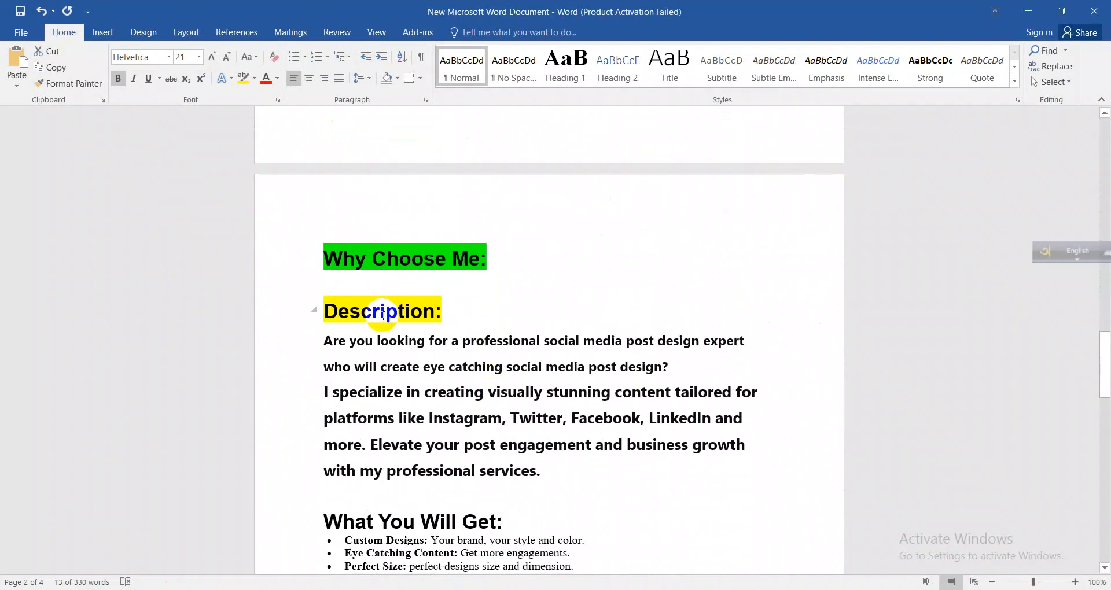
pyautogui.click(349, 281)
pyautogui.press('Return')
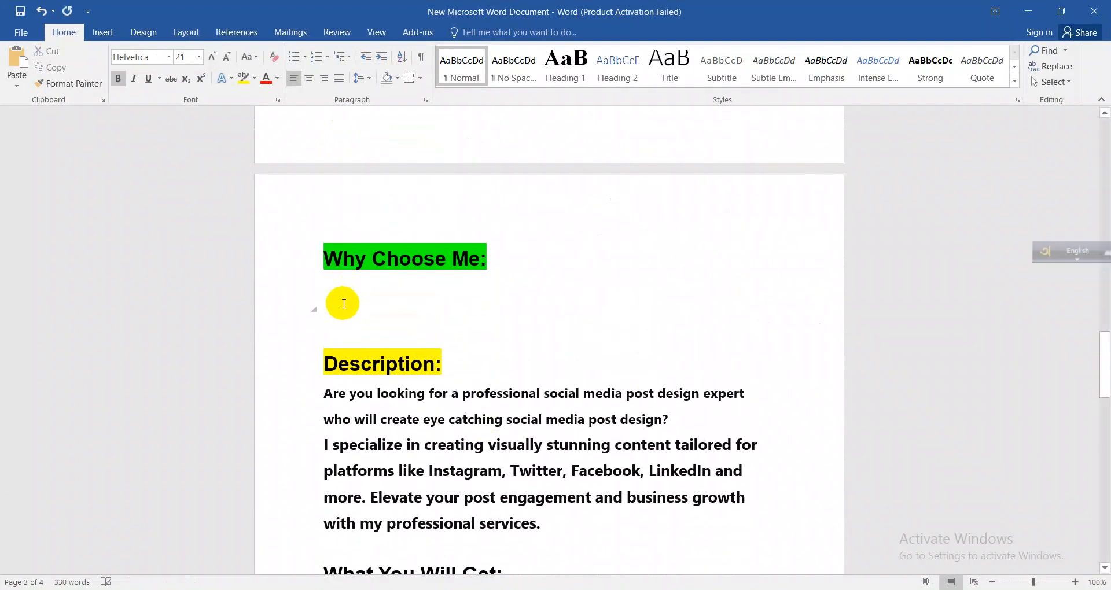
pyautogui.hotkey('ctrl', 'v')
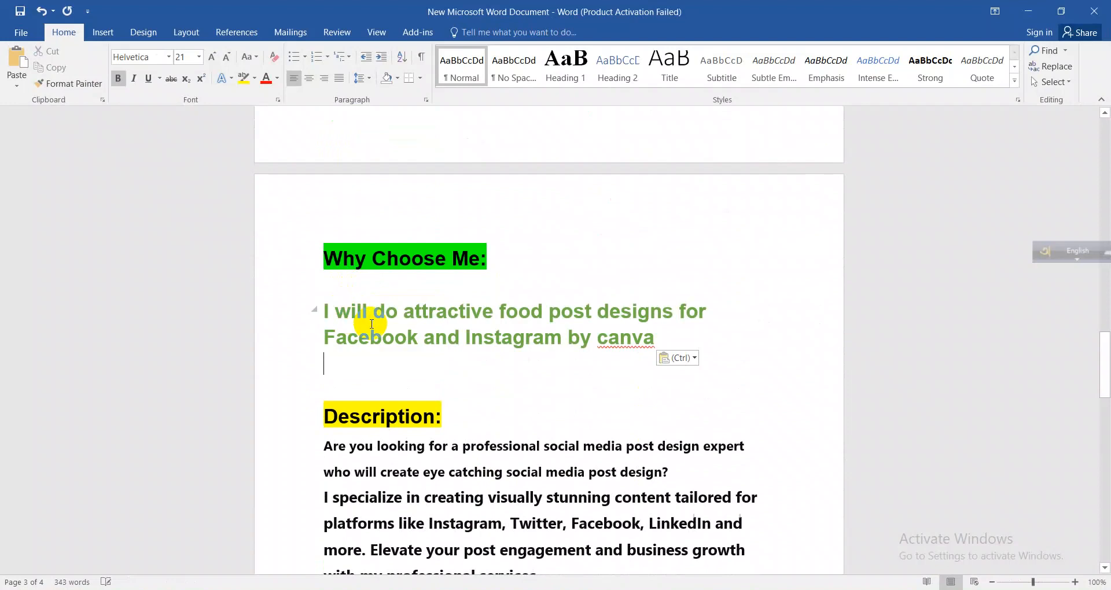
# - Copy the pasted green gig title under the "Why Choose Me:" heading
pyautogui.moveTo(324, 309); pyautogui.dragTo(653, 346)
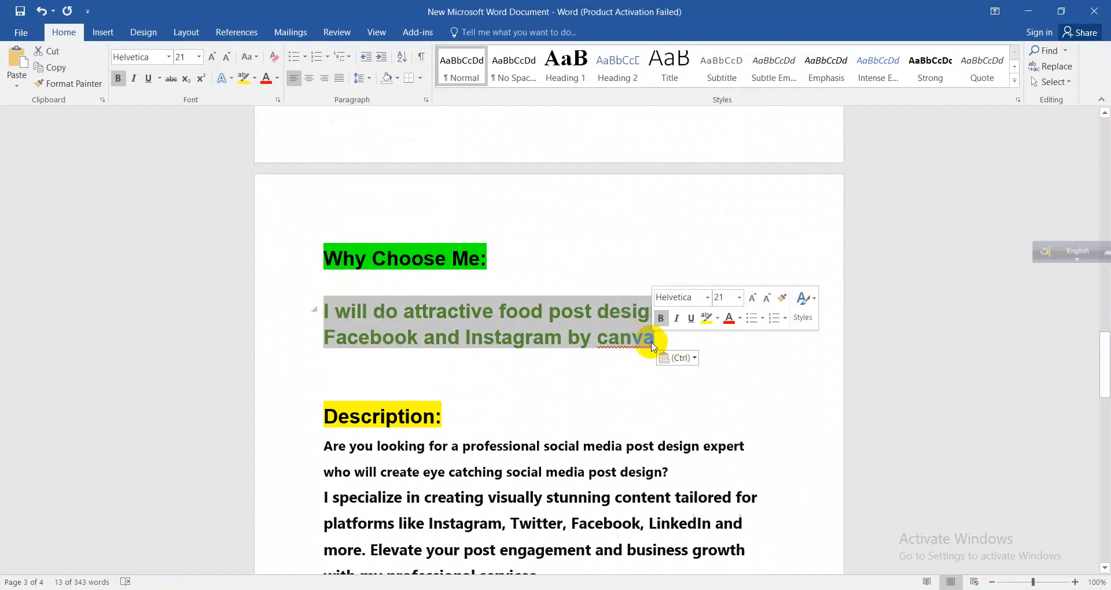
pyautogui.click(555, 330)
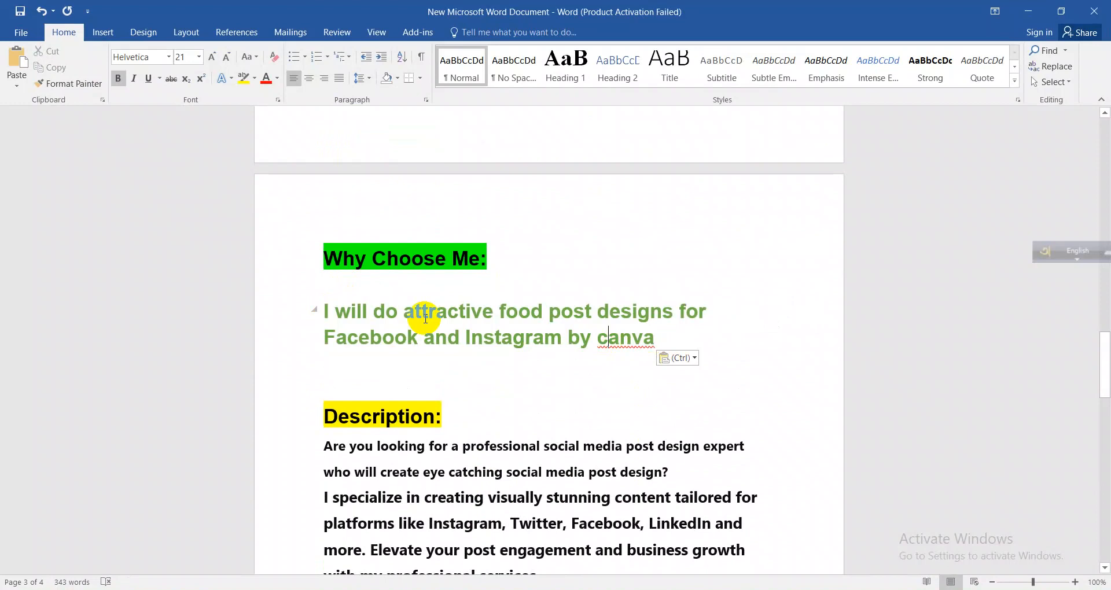
pyautogui.moveTo(324, 309); pyautogui.dragTo(640, 341)
pyautogui.hotkey('ctrl', 'c')
pyautogui.rightClick(535, 319)
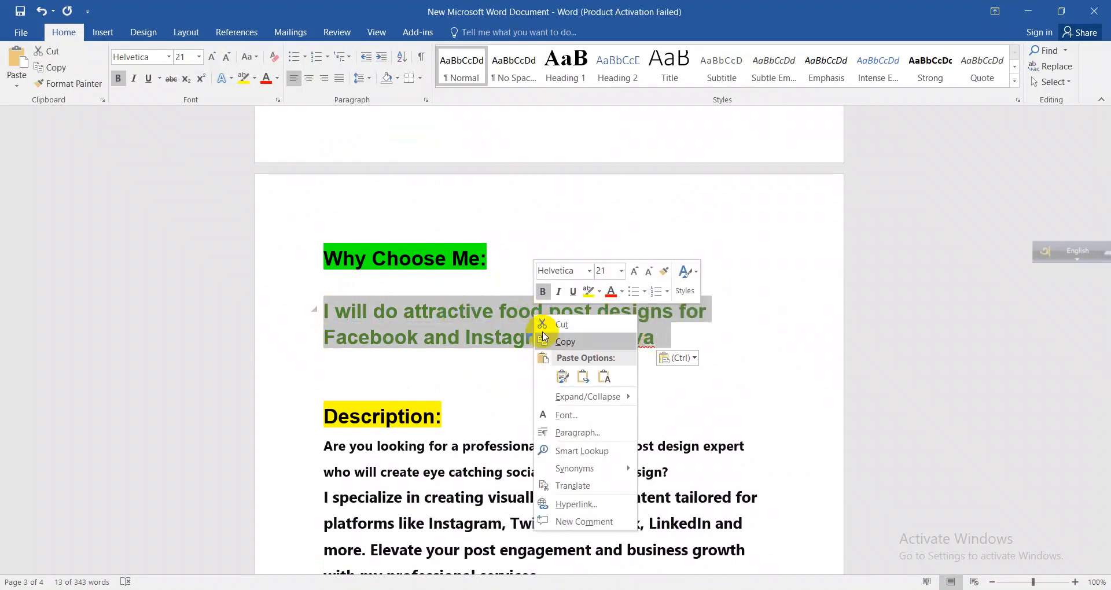
pyautogui.press('Escape')
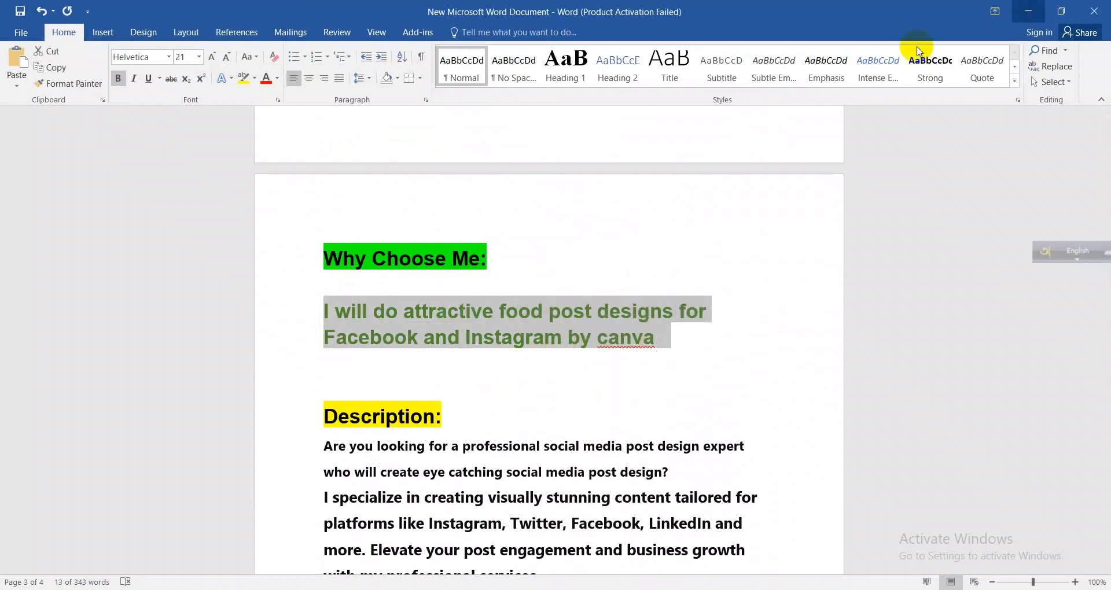
# - In the GIG 1 folder, rename image 1 as "I will do attractive food post designs for Facebook and Instagram by canva"
pyautogui.click(1027, 12)
pyautogui.click(207, 229)
pyautogui.rightClick(207, 228)
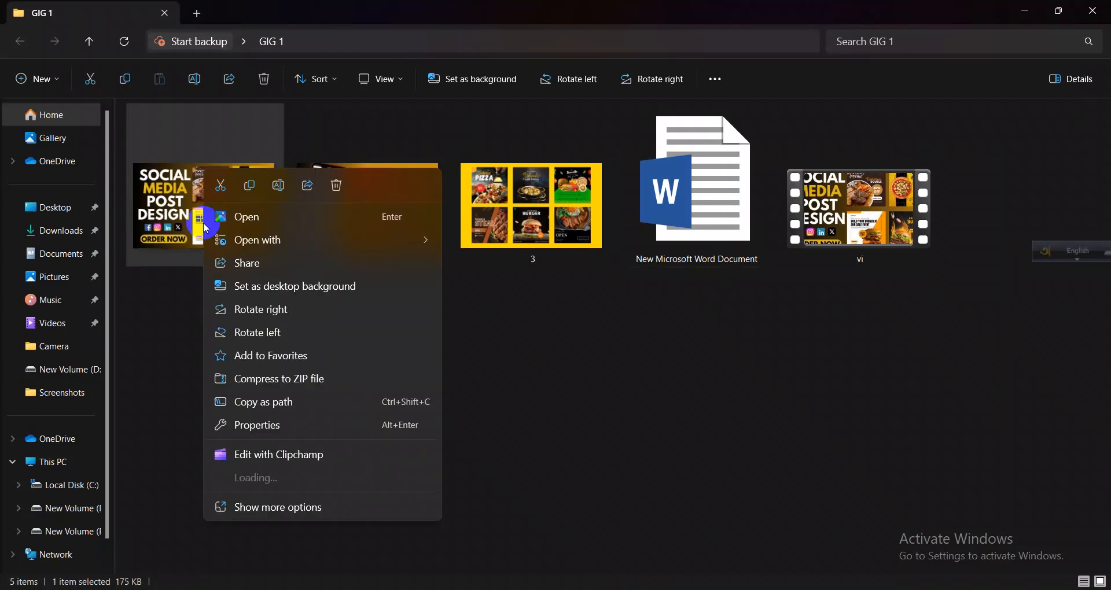
pyautogui.click(282, 189)
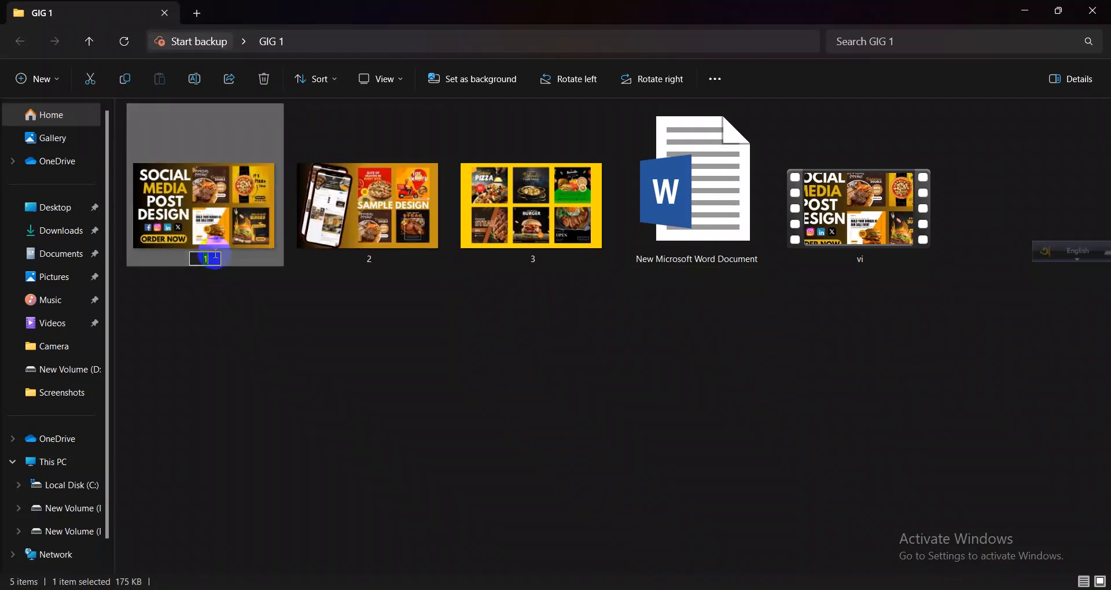
pyautogui.hotkey('ctrl', 'v')
pyautogui.press('BackSpace')
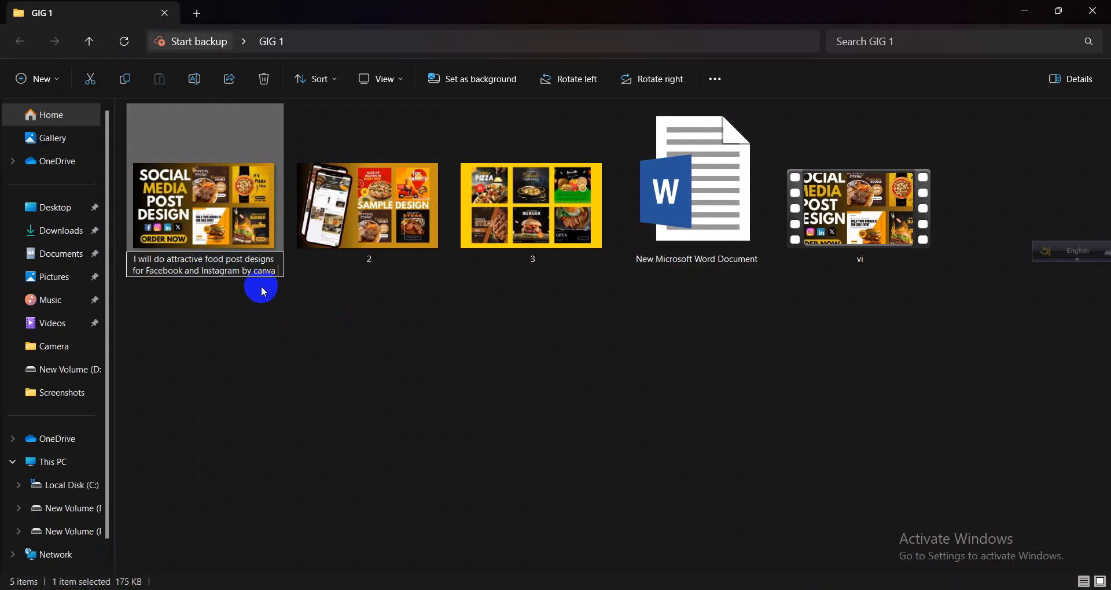
pyautogui.press('Return')
pyautogui.click(255, 338)
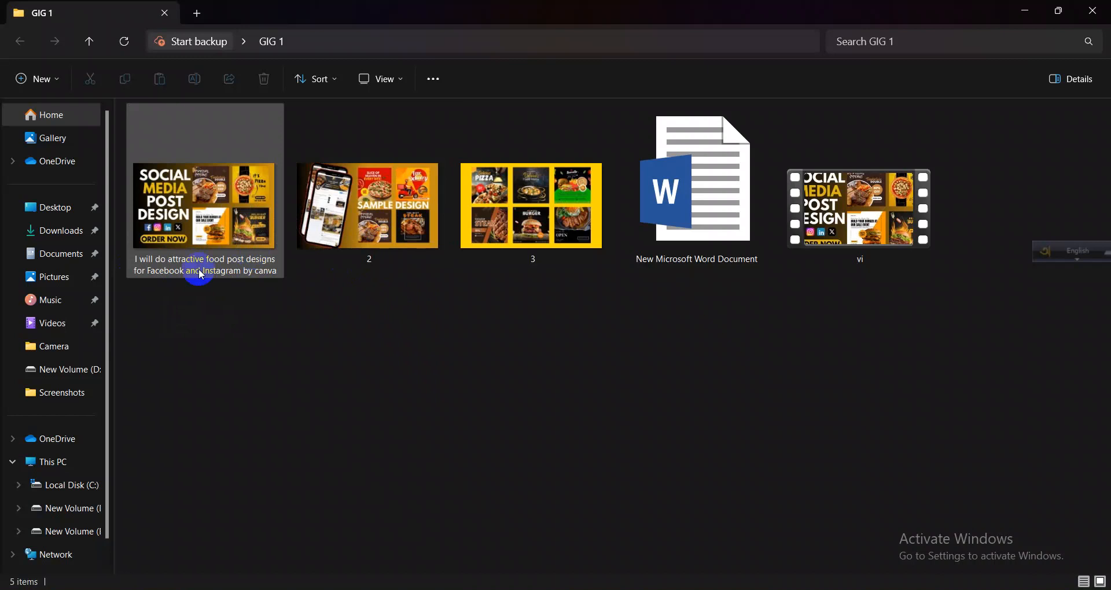
# - Rename image 2 as "I will do attractive food post designs for Facebook and Instagram by canva 1"
pyautogui.rightClick(365, 238)
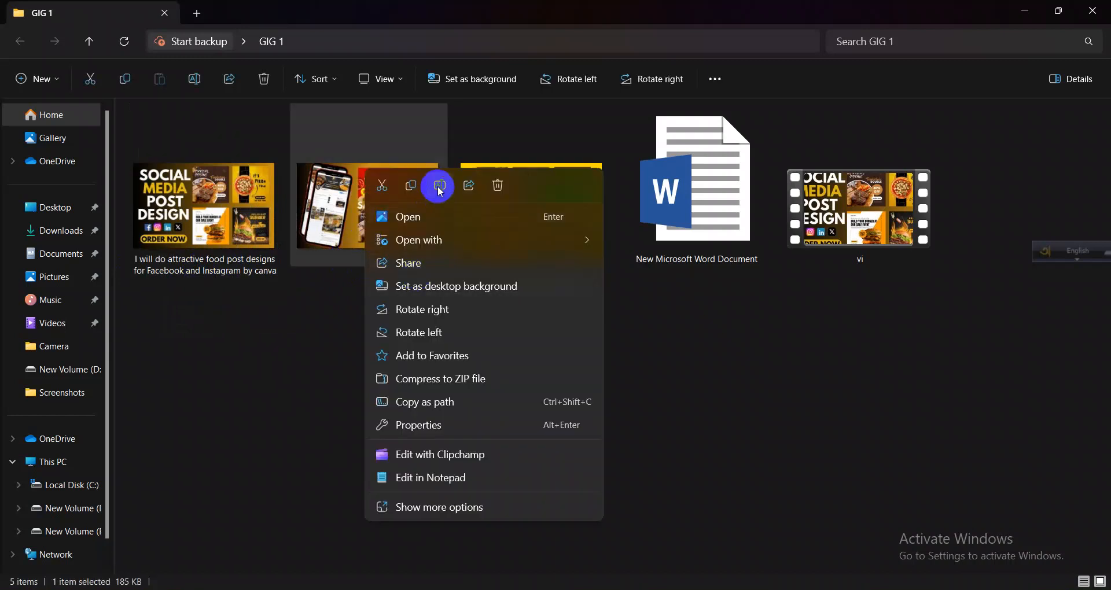
pyautogui.click(439, 186)
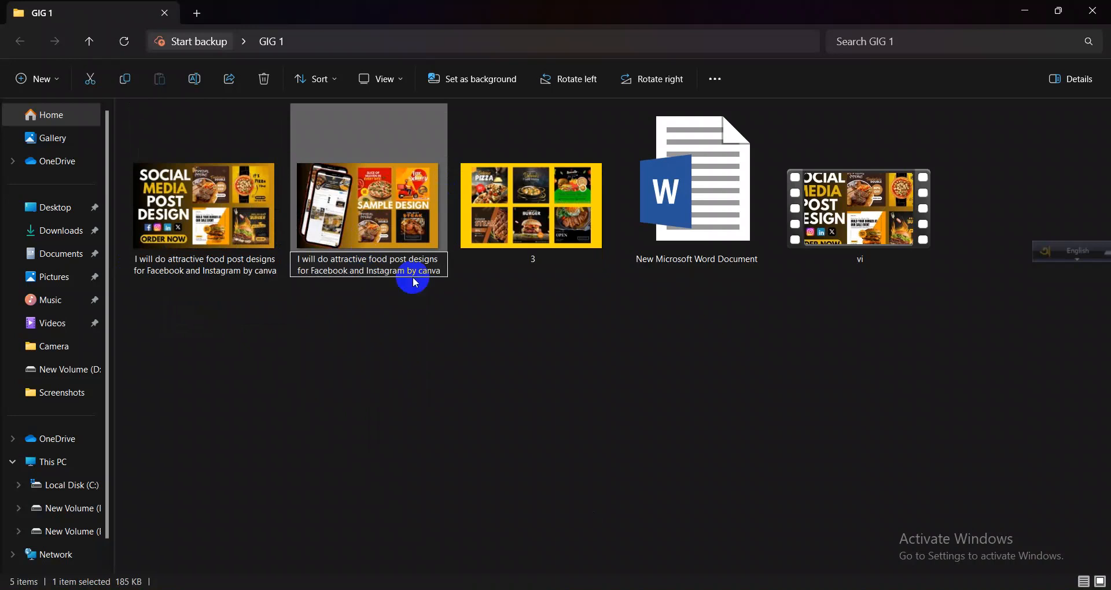
pyautogui.write('1')
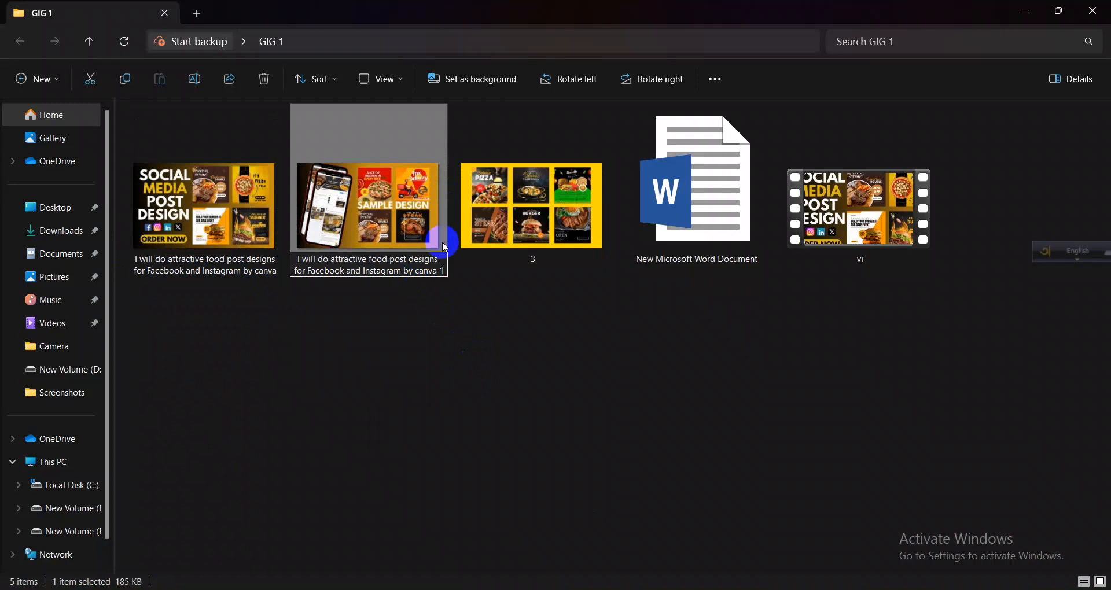
pyautogui.click(509, 339)
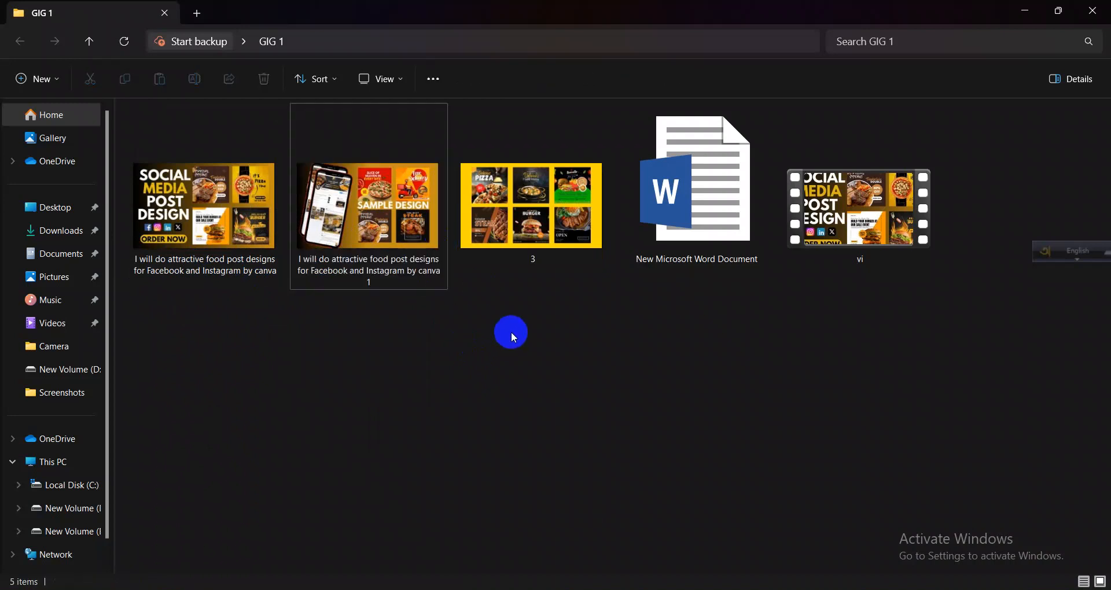
# - Rename image 3 as "I will do attractive food post designs for Facebook and Instagram by canva2"
pyautogui.rightClick(528, 243)
pyautogui.click(599, 185)
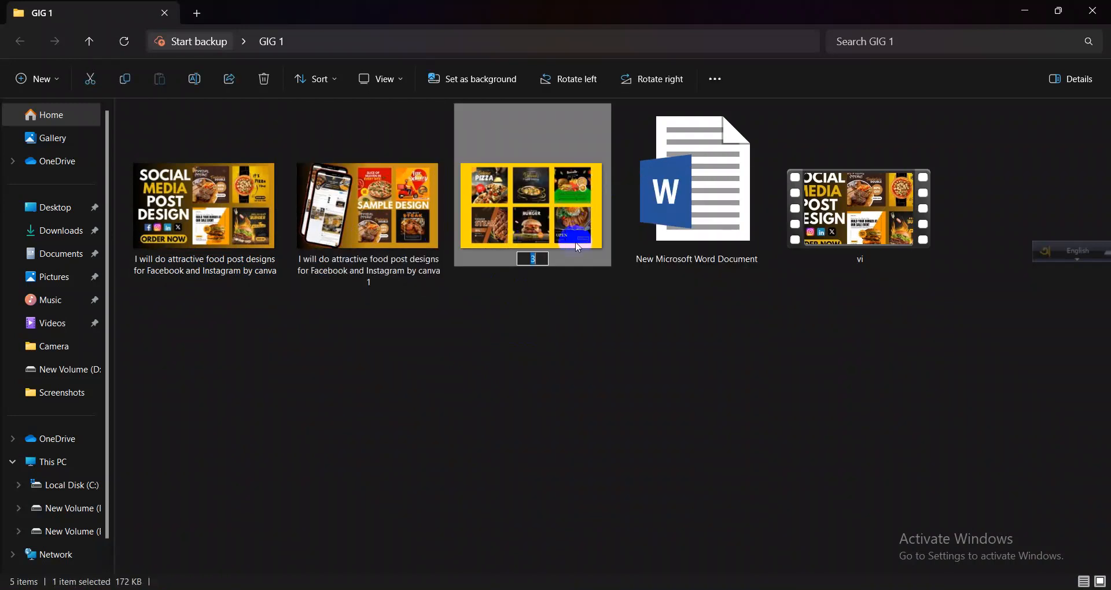
pyautogui.hotkey('ctrl', 'v')
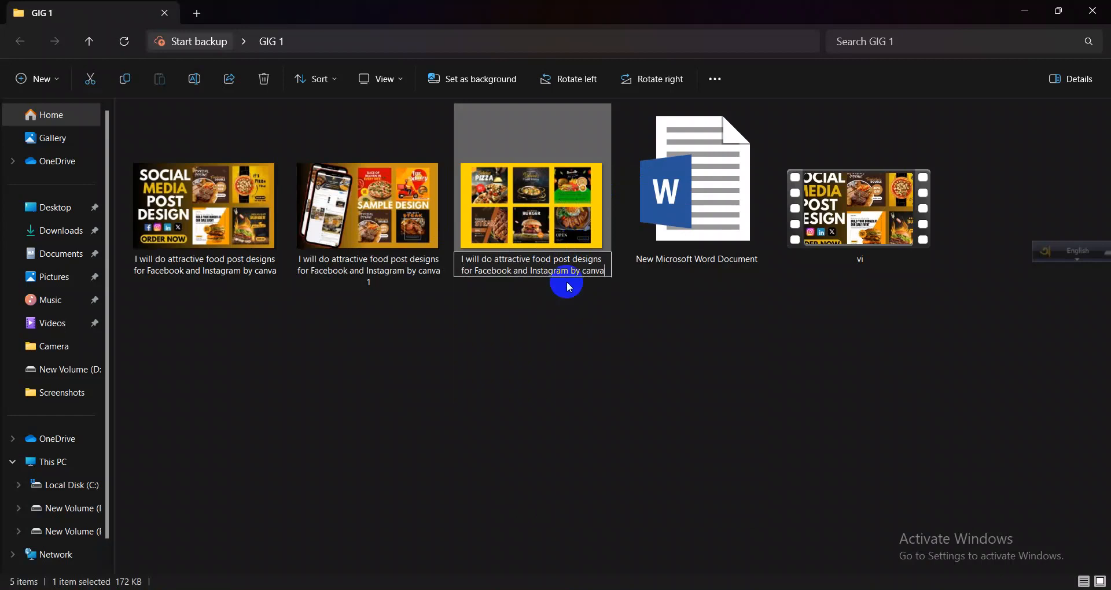
pyautogui.write('2')
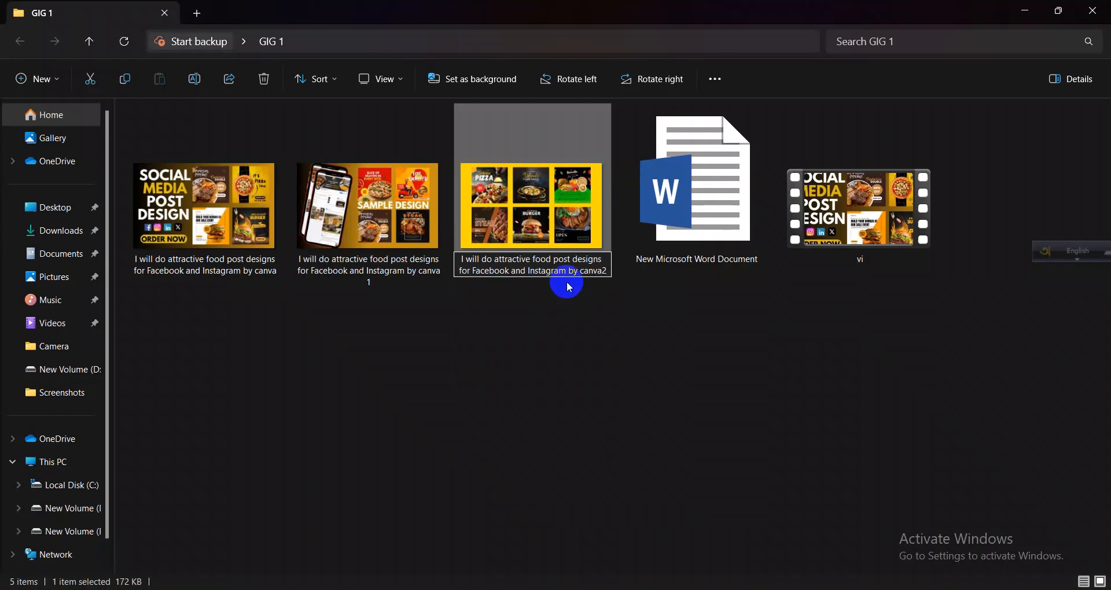
pyautogui.click(685, 376)
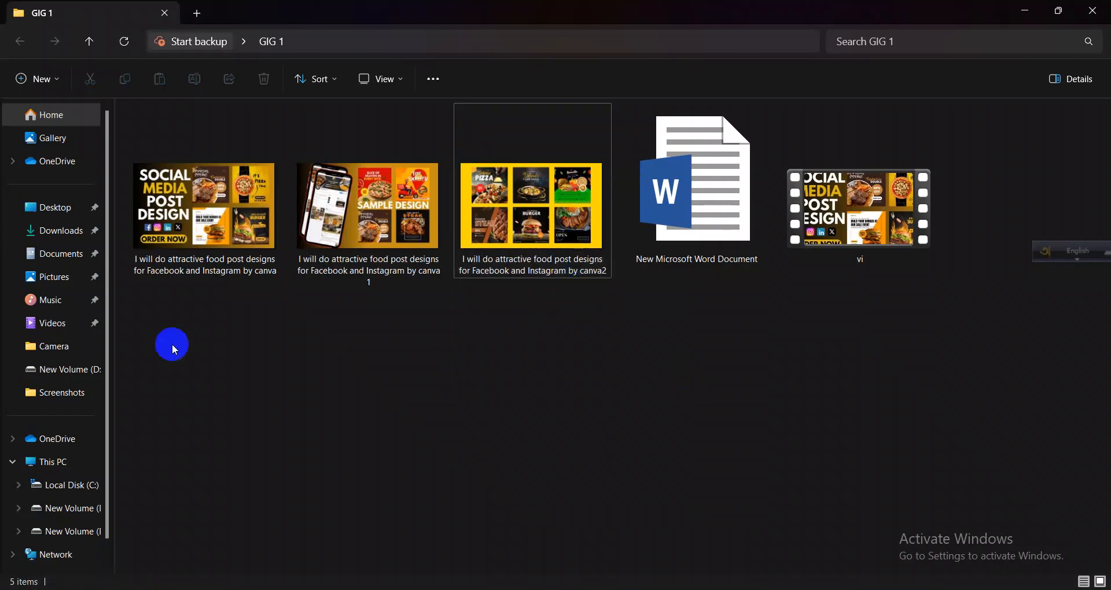
# - Rename the video vi as "I will do attractive food post designs for Facebook and Instagram by canva"
pyautogui.rightClick(848, 239)
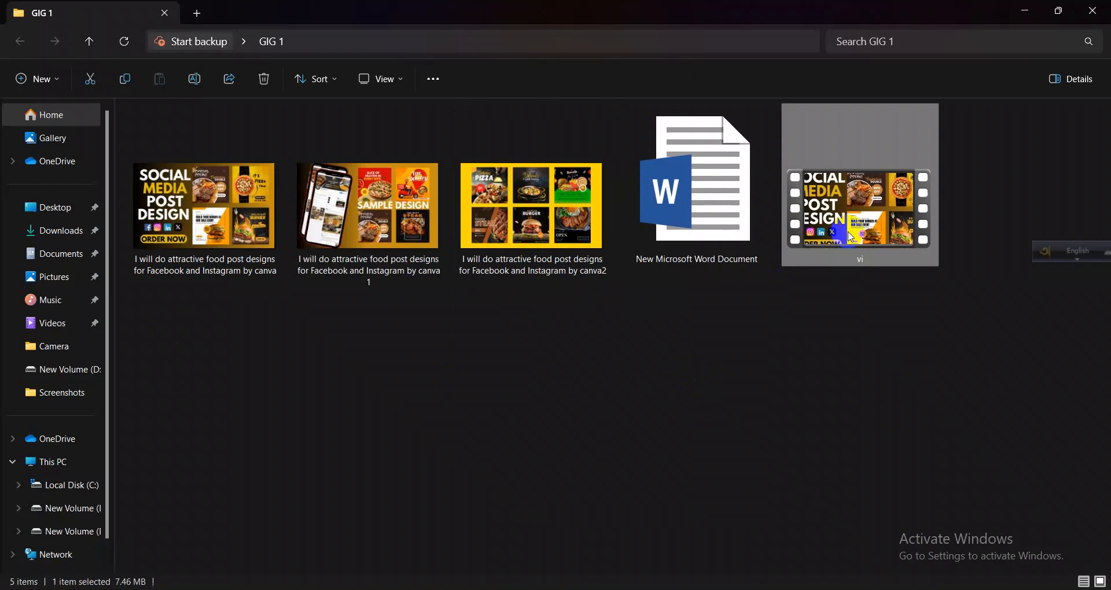
pyautogui.click(923, 249)
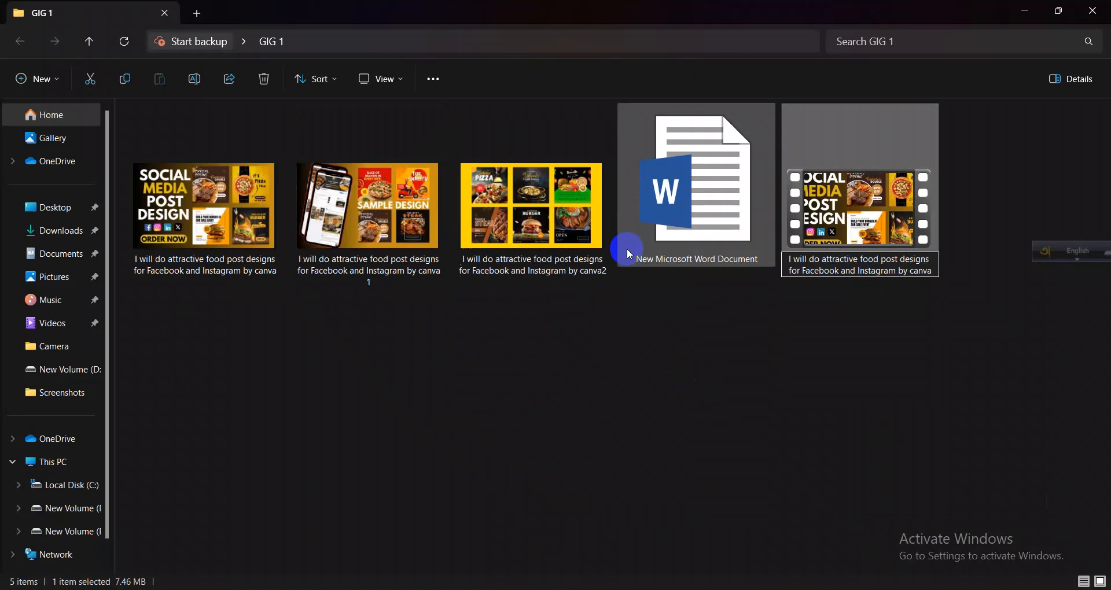
pyautogui.click(785, 333)
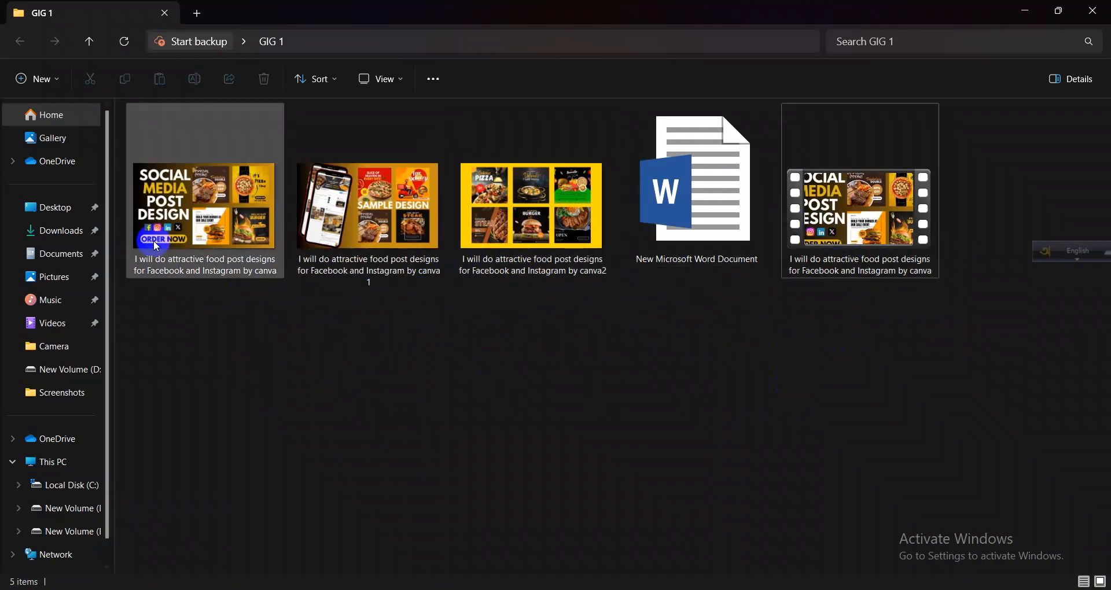
pyautogui.rightClick(189, 239)
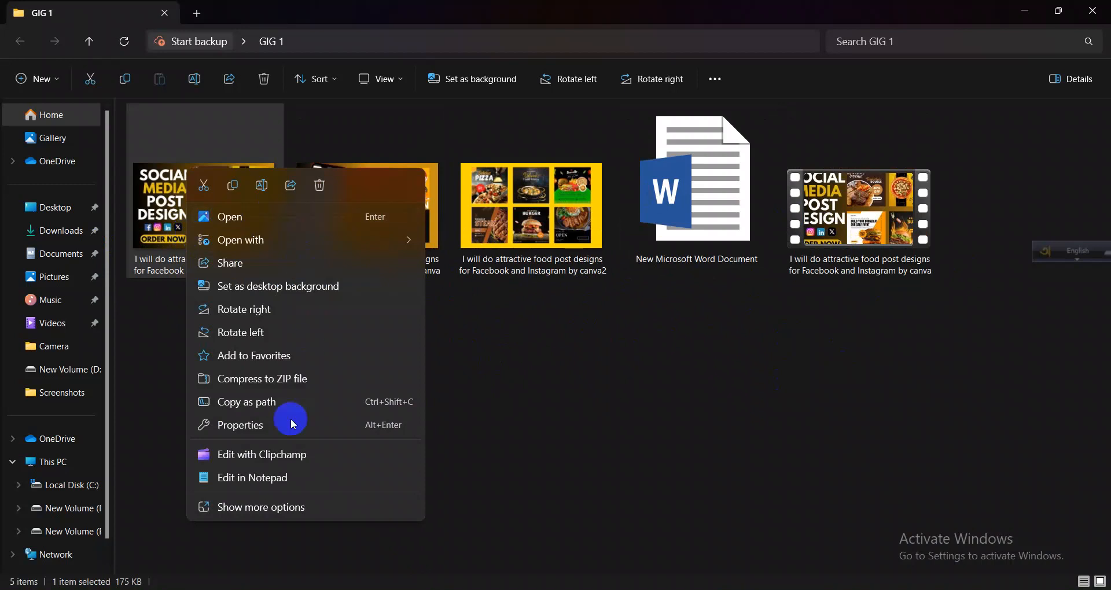
pyautogui.click(237, 429)
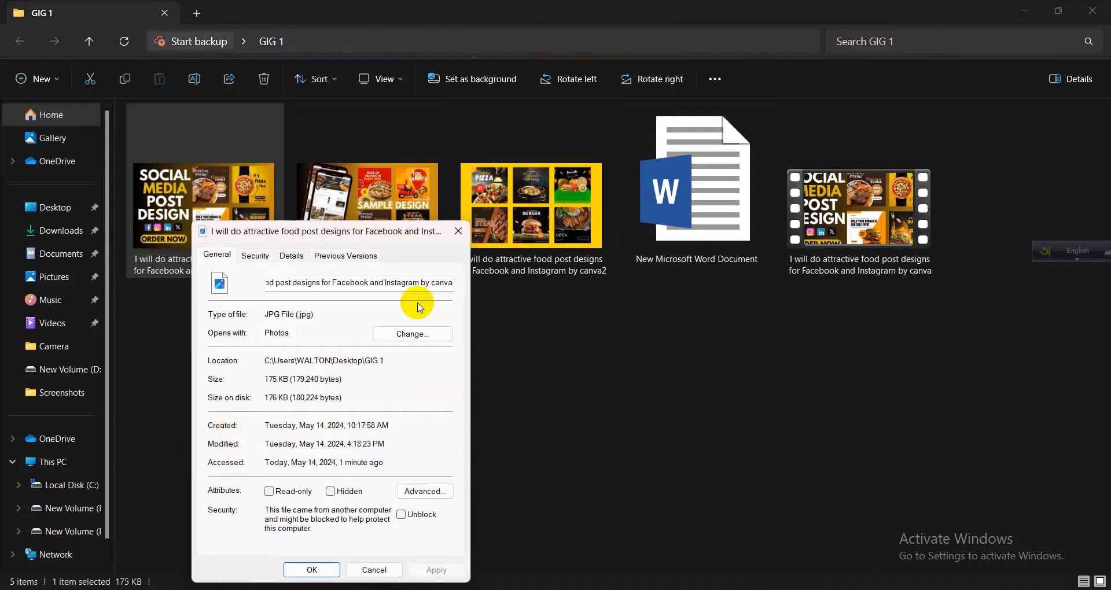
pyautogui.click(459, 231)
# - Set the first image's Title property to "I will do attractive food post designs for Facebook and Instagram by canva"
pyautogui.rightClick(264, 270)
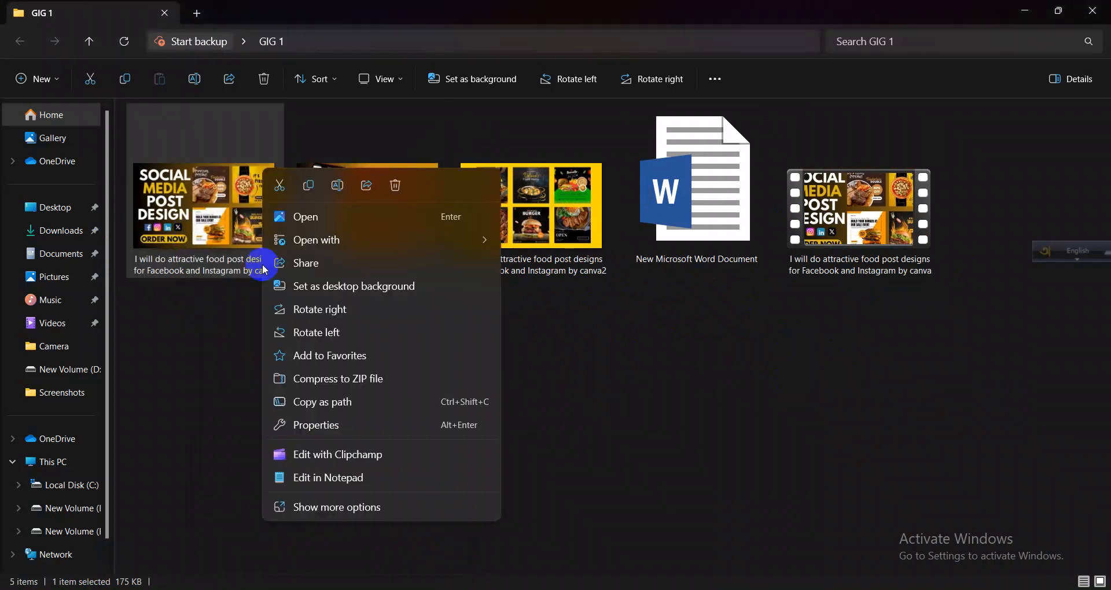
pyautogui.click(321, 424)
pyautogui.click(370, 257)
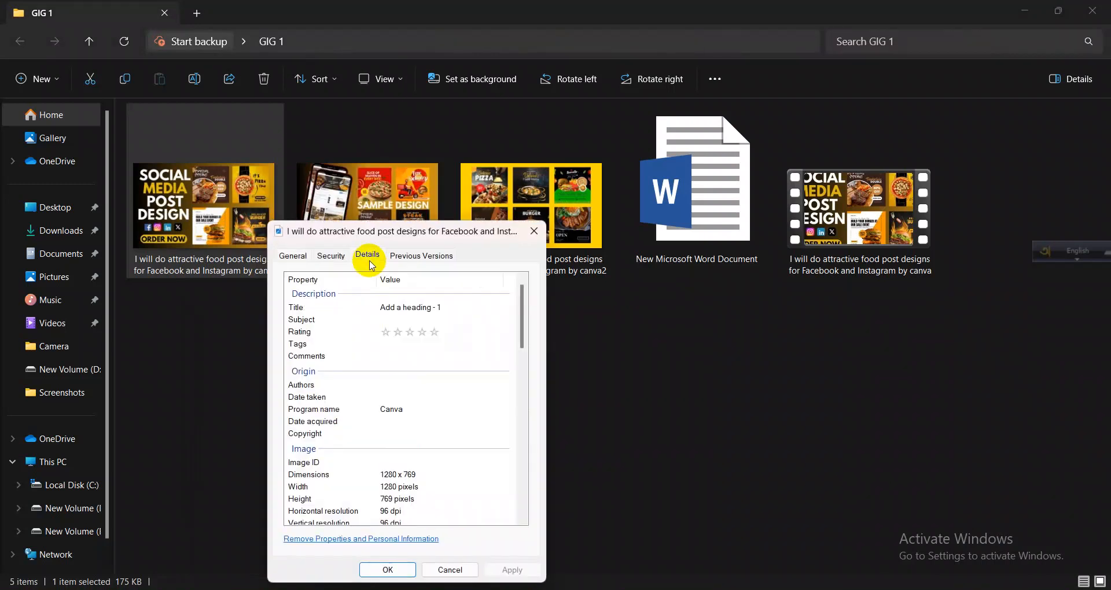
pyautogui.click(301, 309)
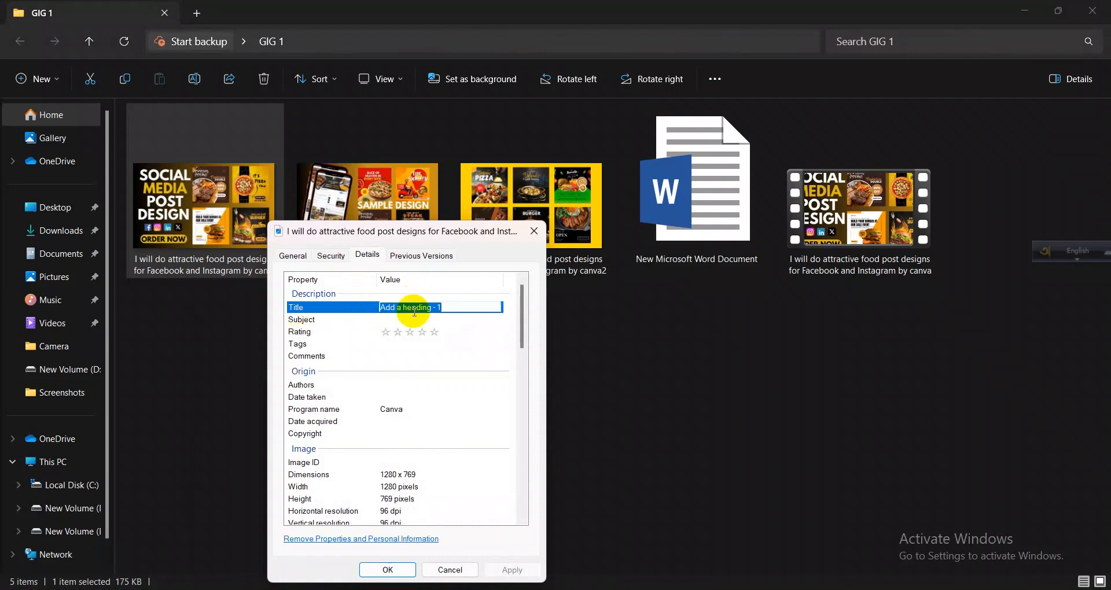
pyautogui.hotkey('ctrl', 'v')
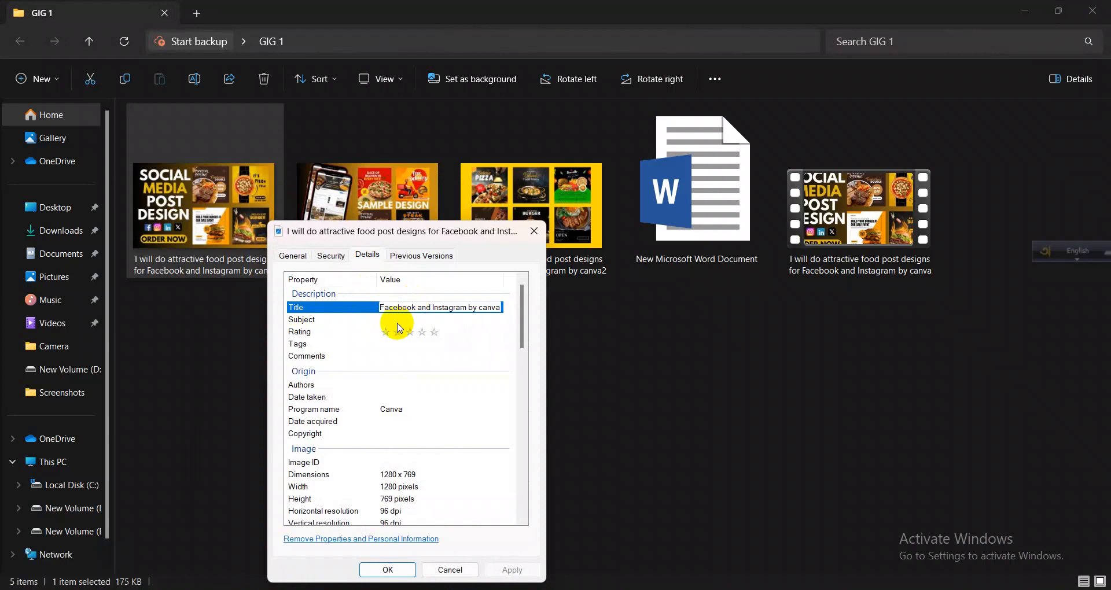
# - Fill the image's Subject property with the same gig title and set its rating to five stars
pyautogui.click(328, 319)
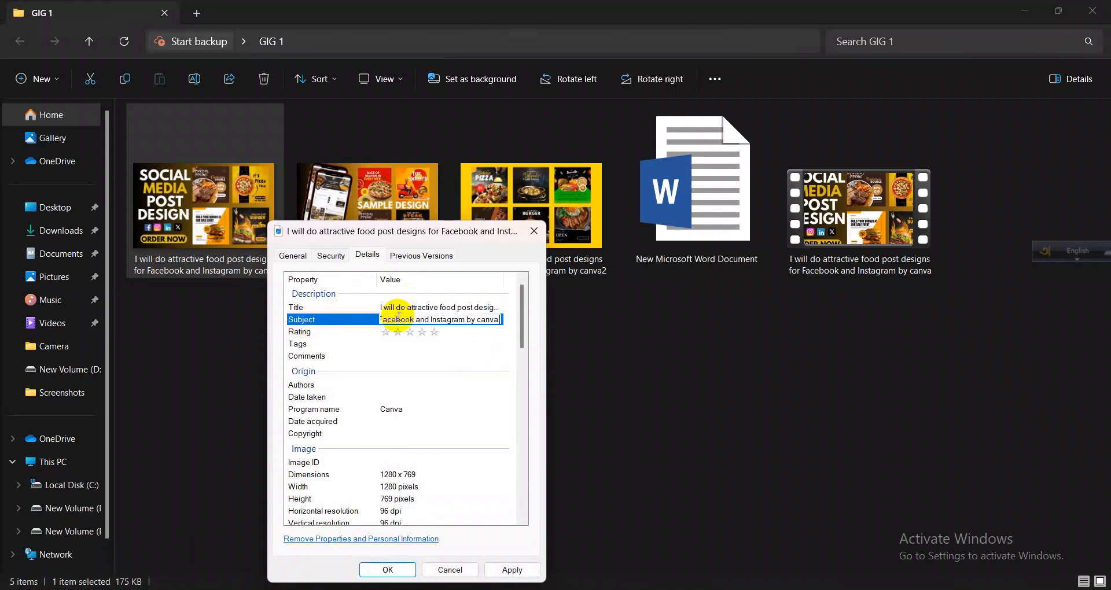
pyautogui.click(427, 333)
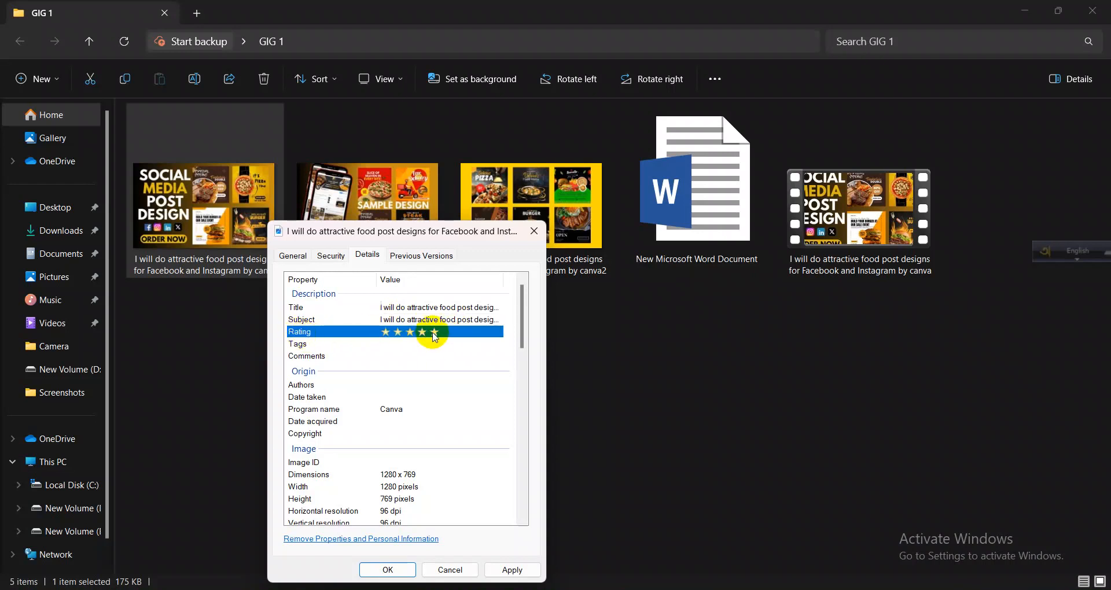
# - Apply the five-star rating to the first image and close its properties
pyautogui.click(434, 333)
pyautogui.click(511, 568)
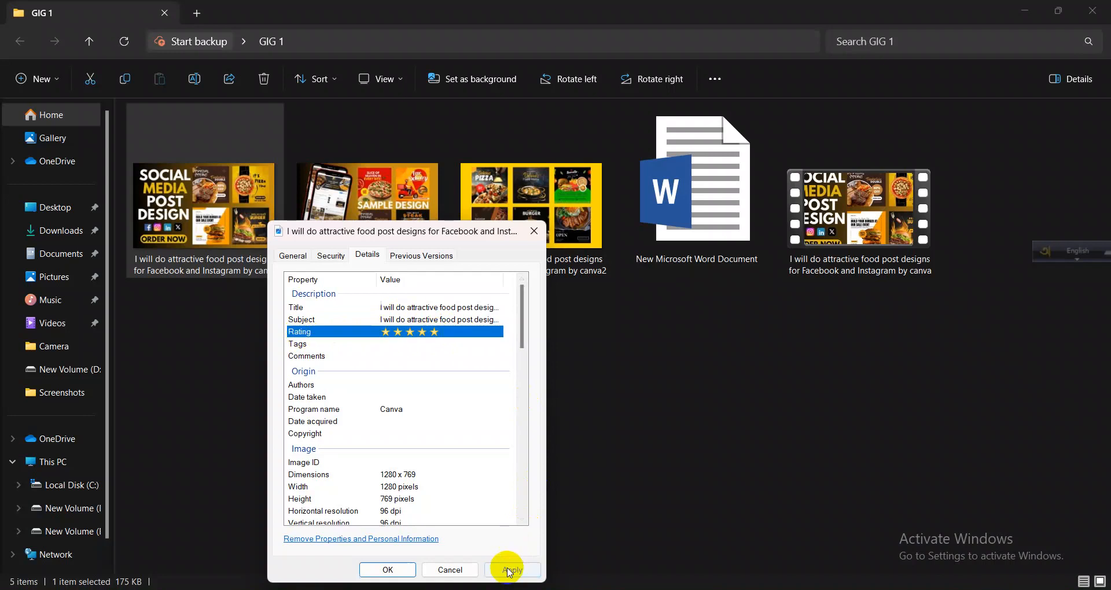
pyautogui.click(385, 572)
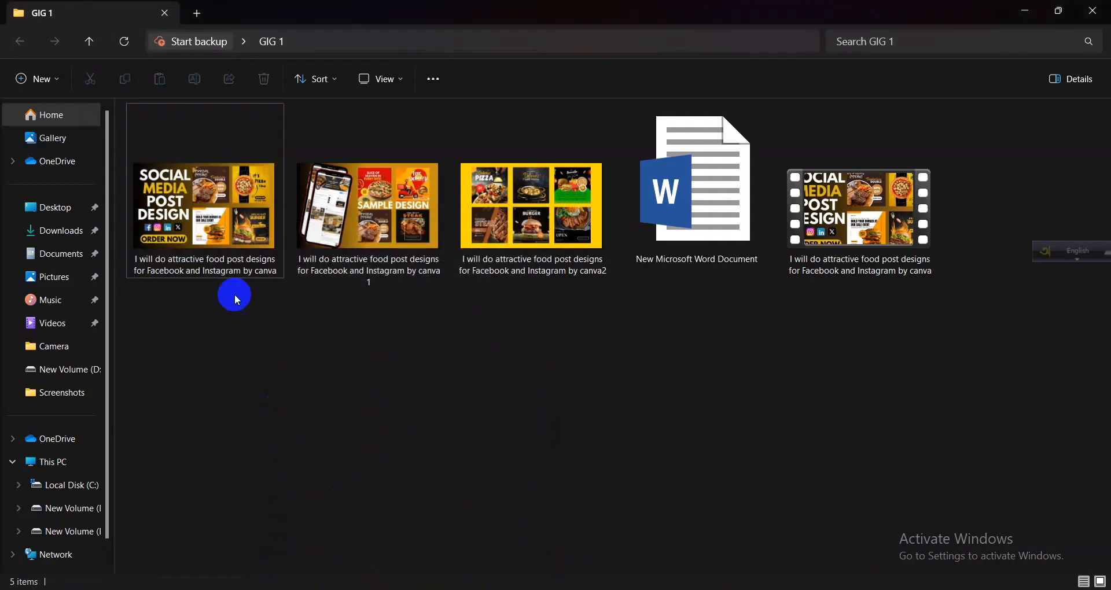
# - Set the first image's Authors property to "I will do attractive food post designs for Facebook and Instagram by canva"
pyautogui.rightClick(228, 274)
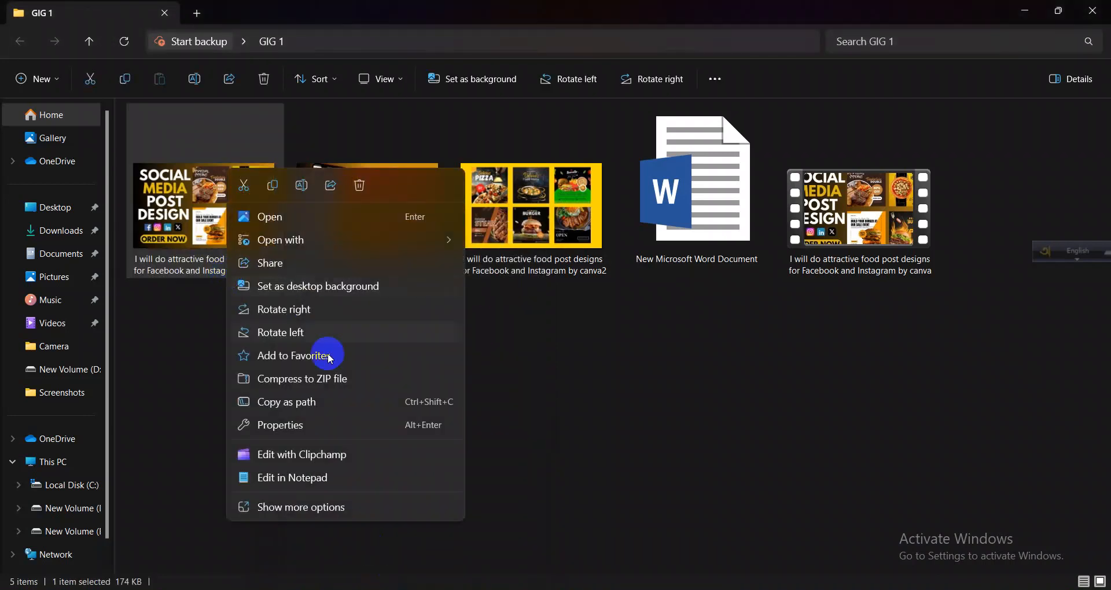
pyautogui.click(301, 436)
pyautogui.click(331, 254)
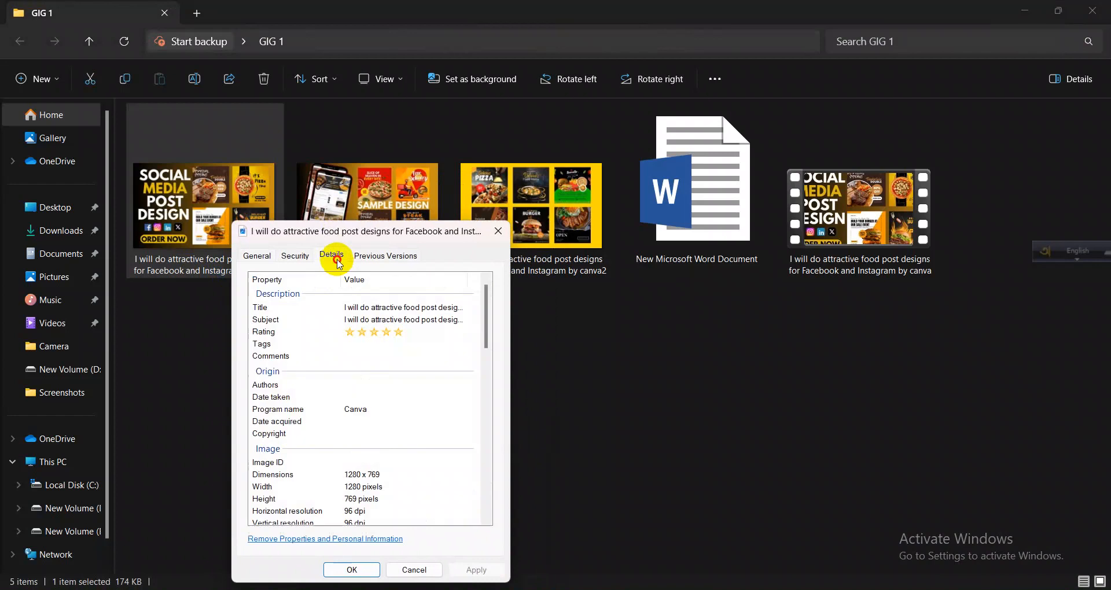
pyautogui.click(376, 343)
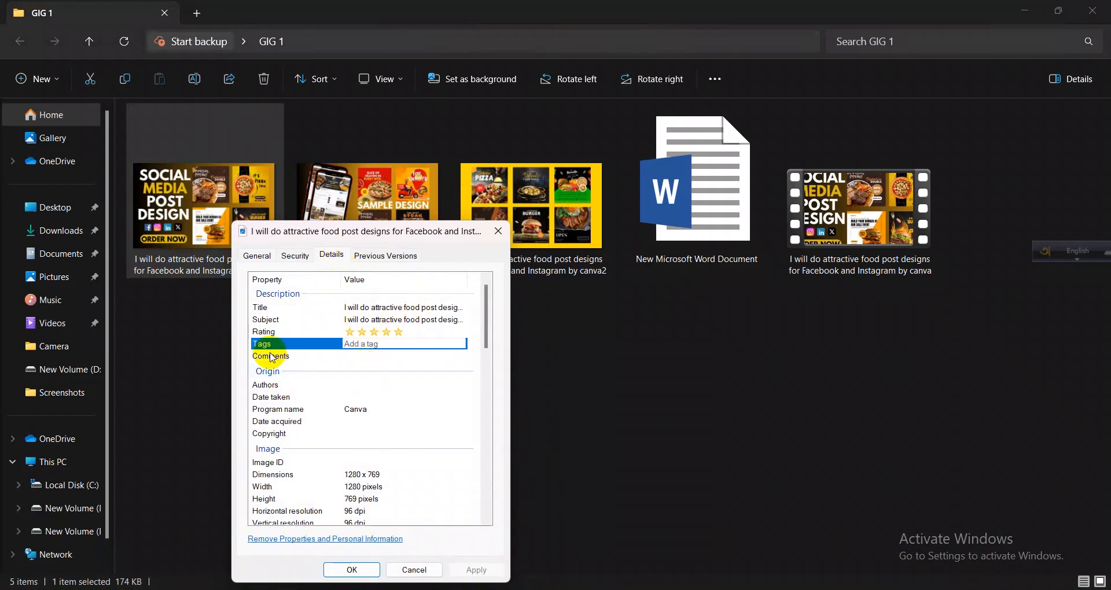
pyautogui.click(373, 356)
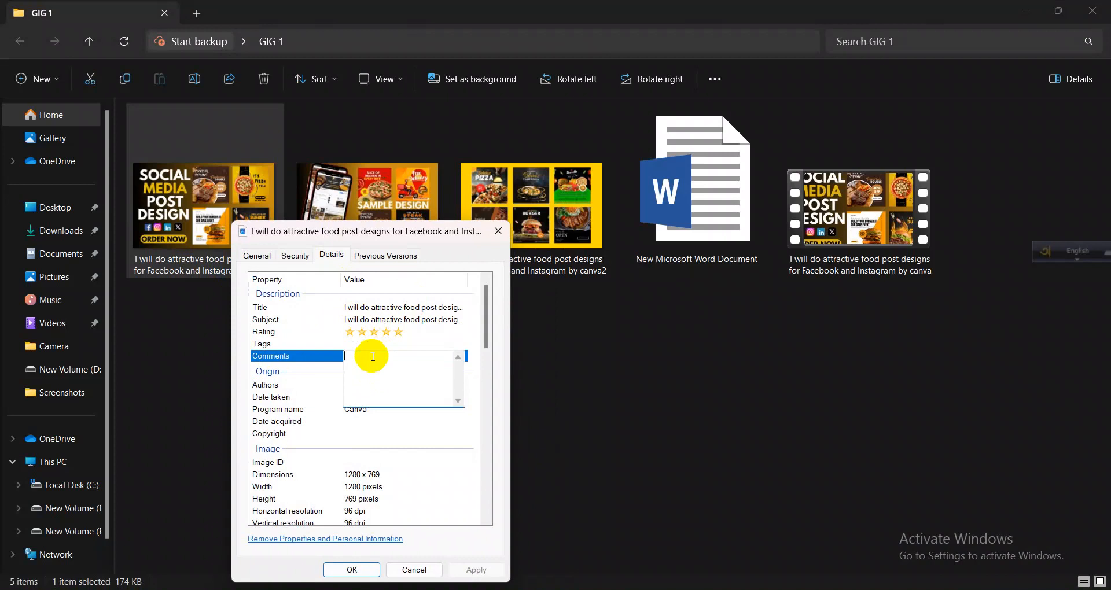
pyautogui.click(391, 432)
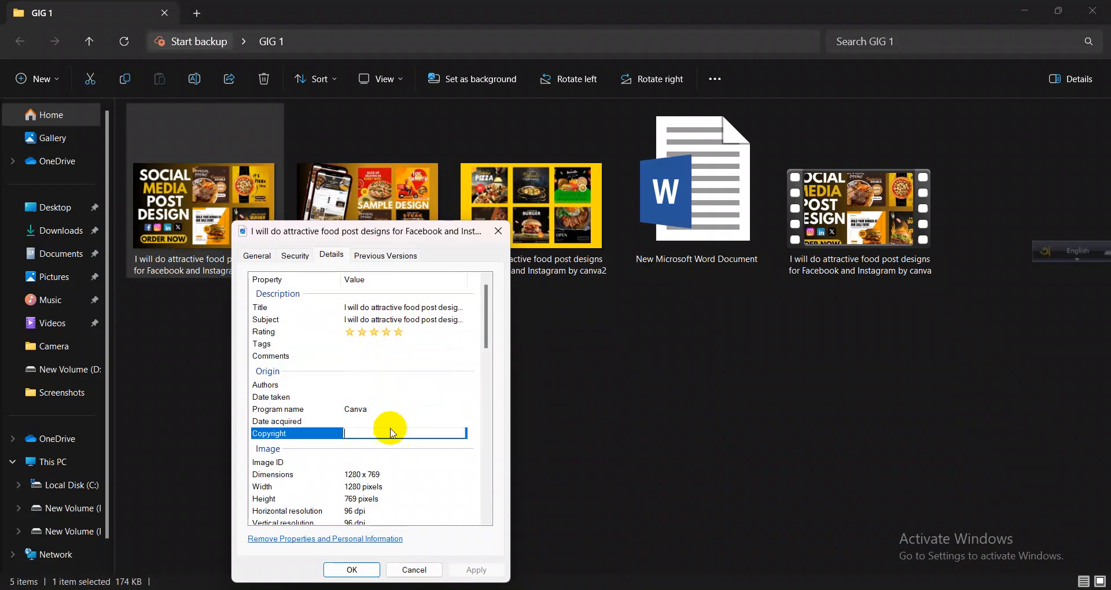
pyautogui.click(359, 385)
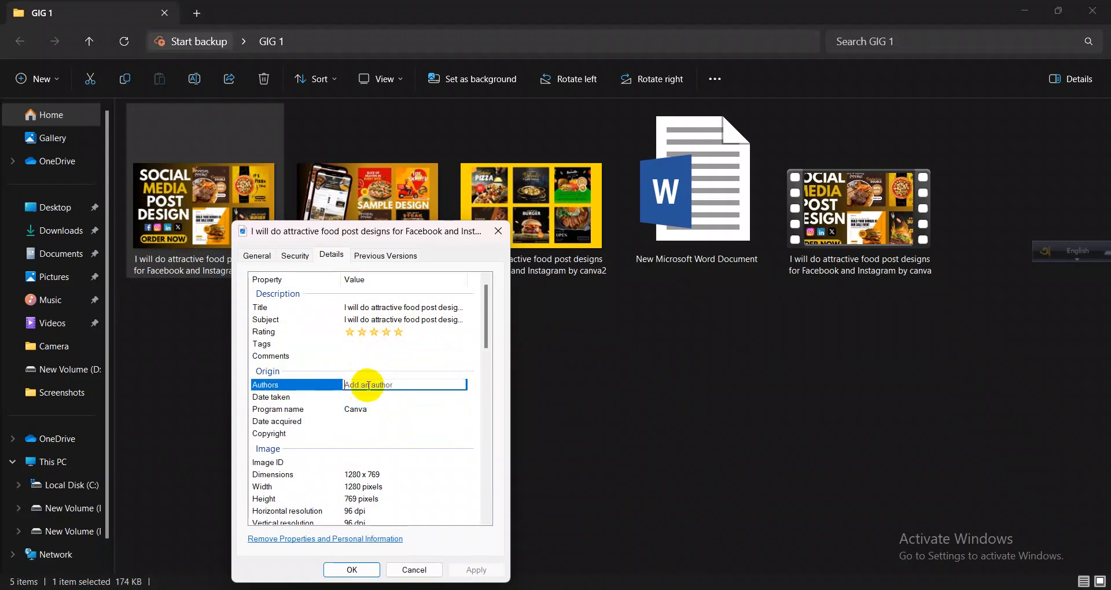
pyautogui.write('I will do attractive food post designs for Facebook and Instagram by canva')
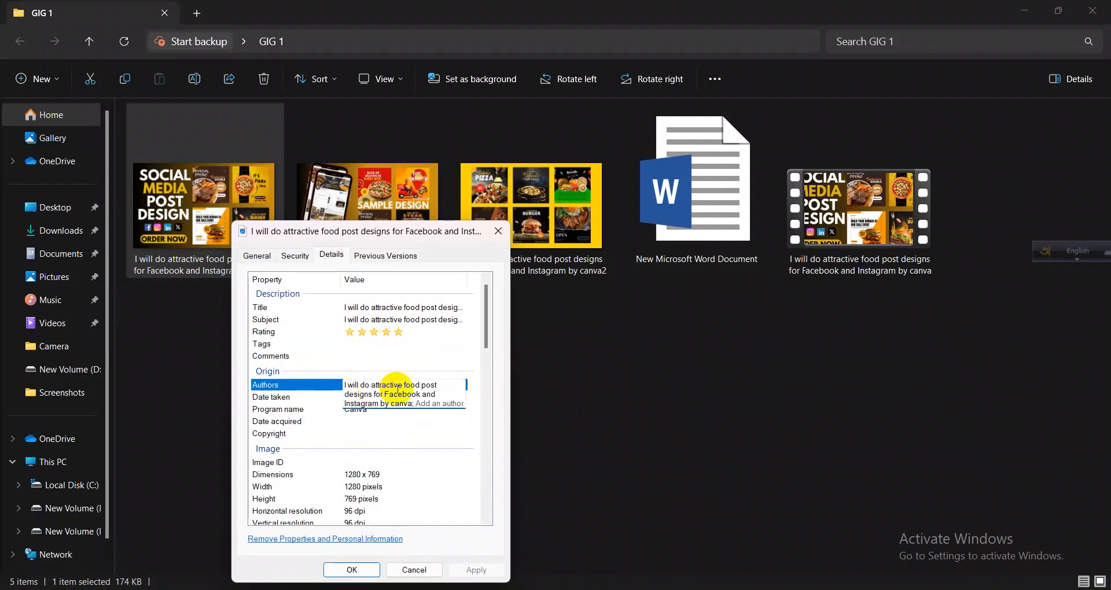
pyautogui.click(366, 356)
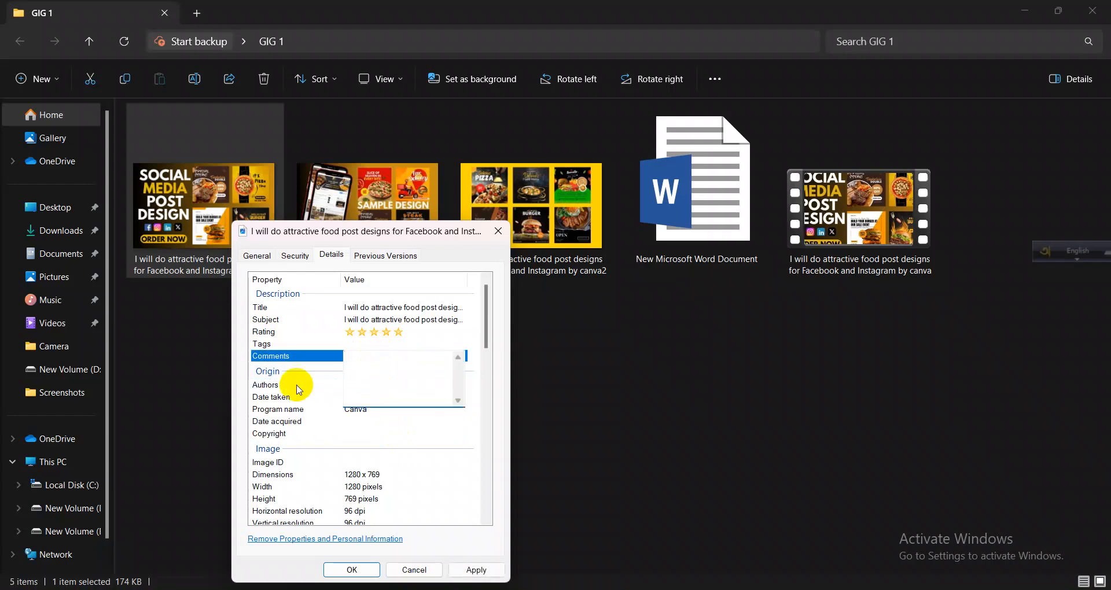
pyautogui.click(315, 384)
# - Set the first image's Date taken and Date acquired properties to 5/14/2024
pyautogui.click(376, 397)
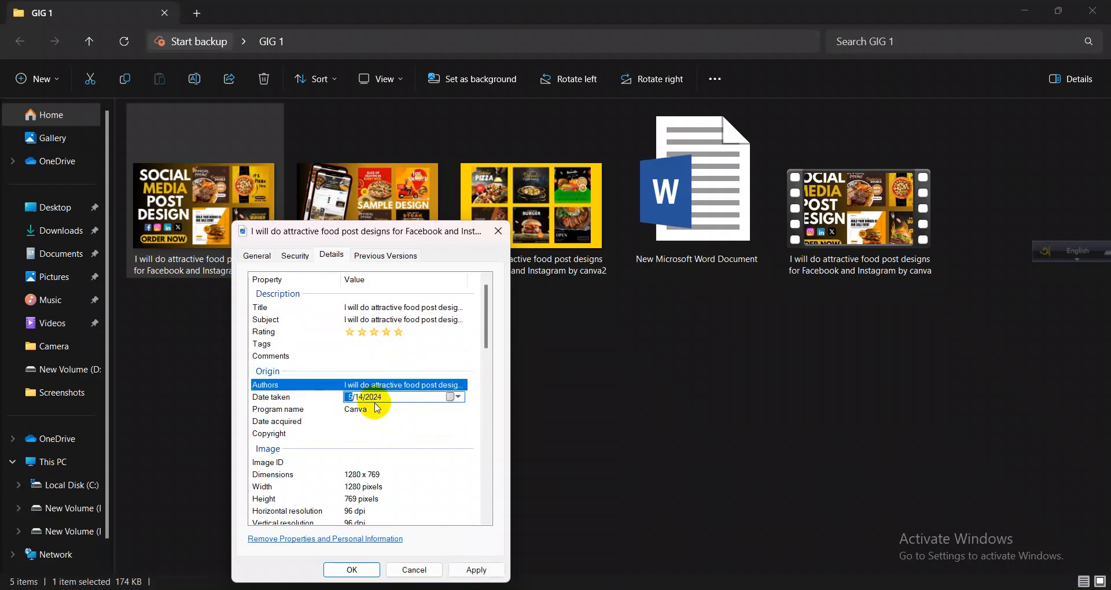
pyautogui.click(457, 397)
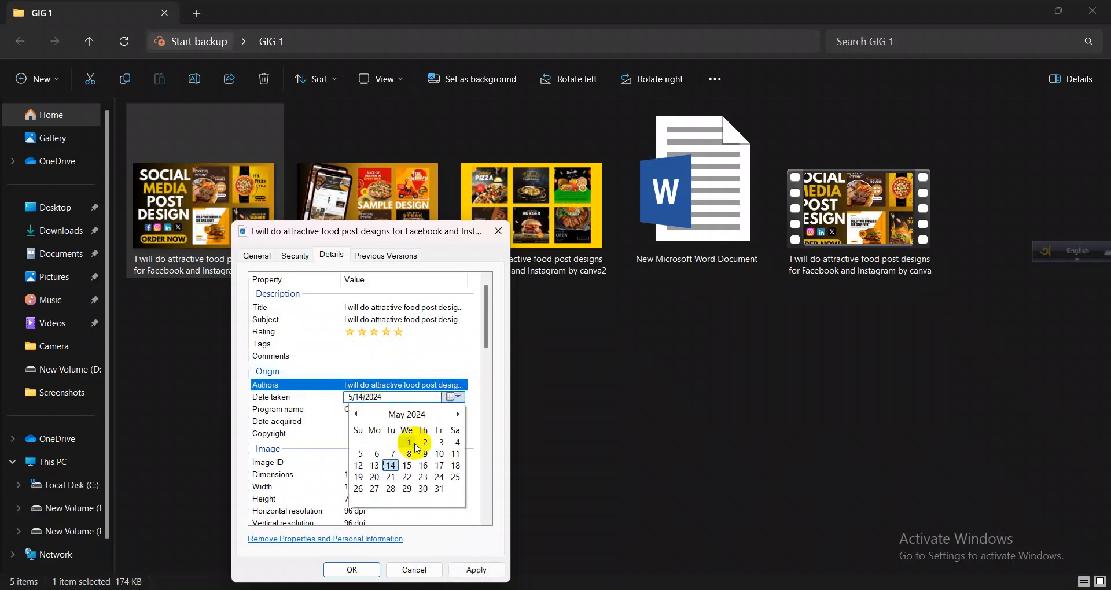
pyautogui.click(391, 464)
pyautogui.click(355, 421)
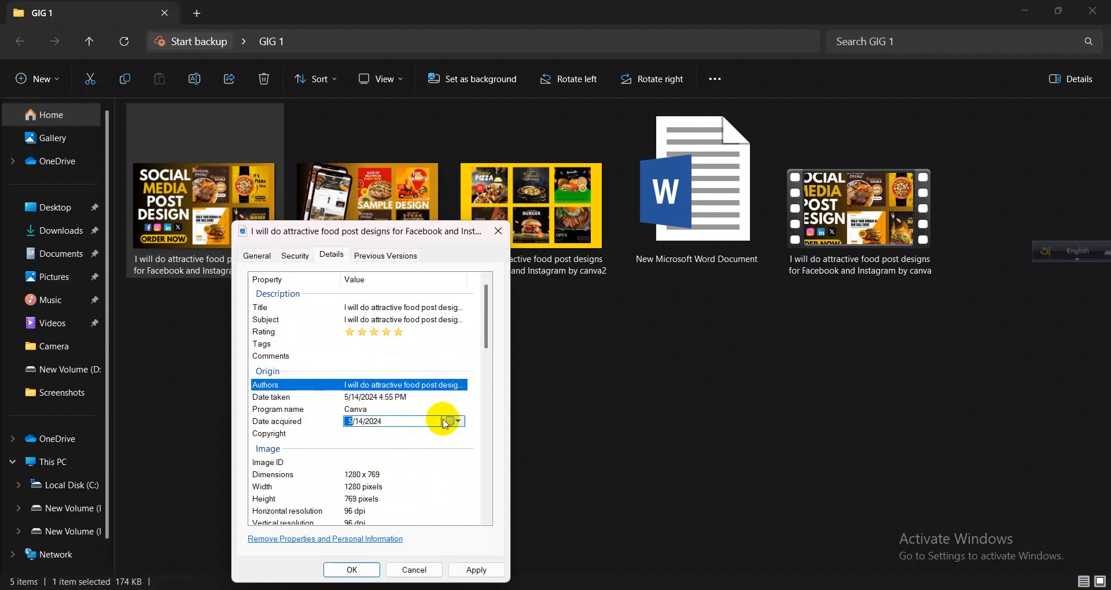
pyautogui.click(449, 421)
pyautogui.click(393, 491)
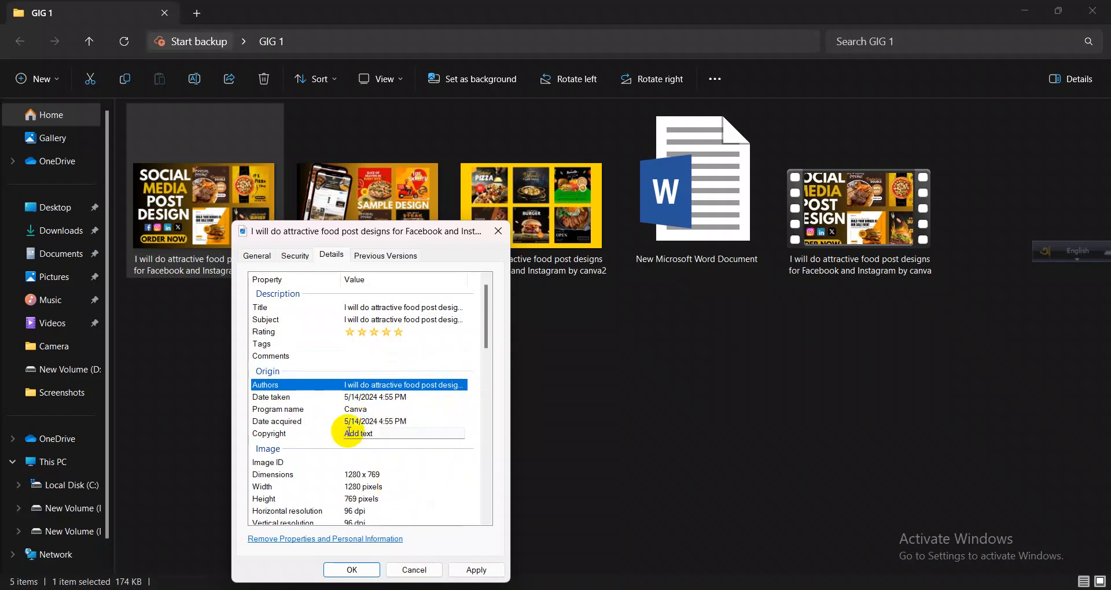
# - Set the Camera maker and Camera model properties to "I will do attractive food post designs for Facebook and Instagram by canva"
pyautogui.scroll(-5, 376, 422)
pyautogui.scroll(-1, 376, 422)
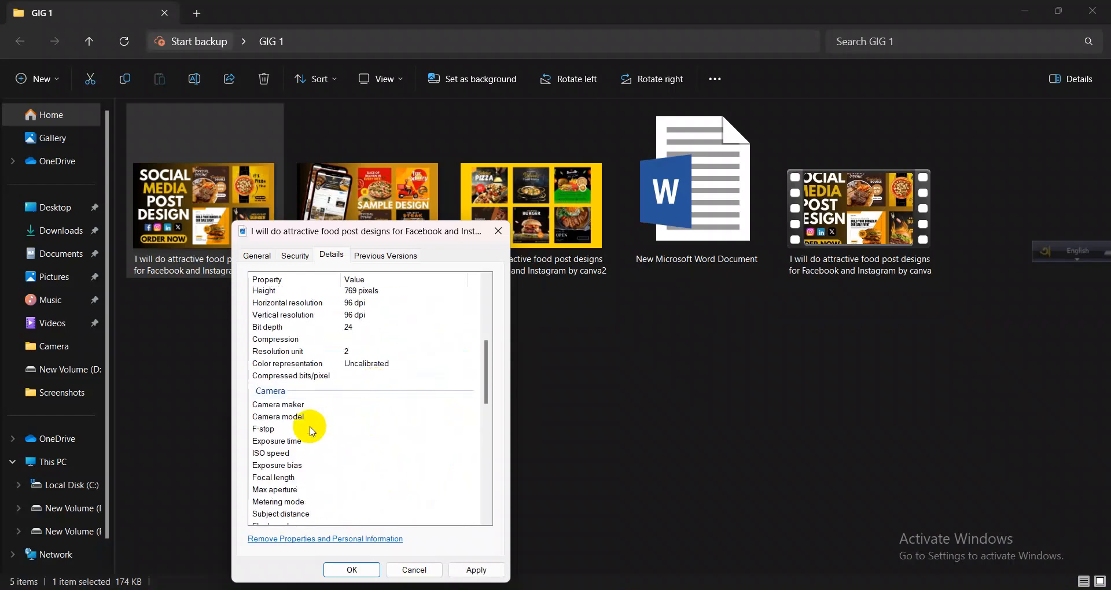
pyautogui.write('I will do attractive food post designs for Facebook and Instagram by canva')
pyautogui.click(371, 417)
pyautogui.write('I will do attractive food post designs for Facebook and Instagram by canva')
pyautogui.click(376, 431)
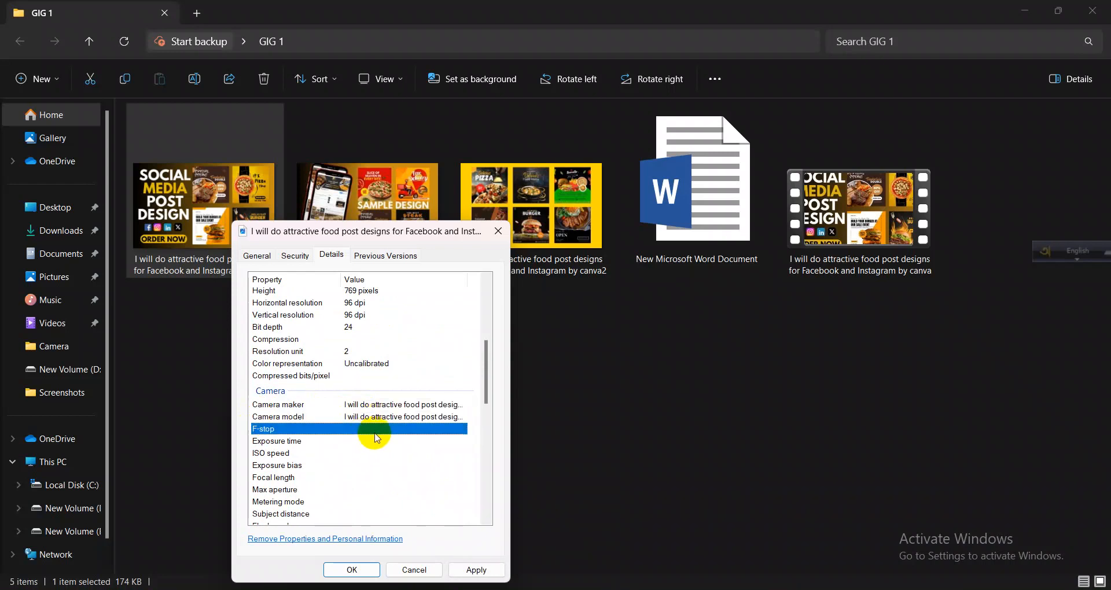
pyautogui.click(374, 440)
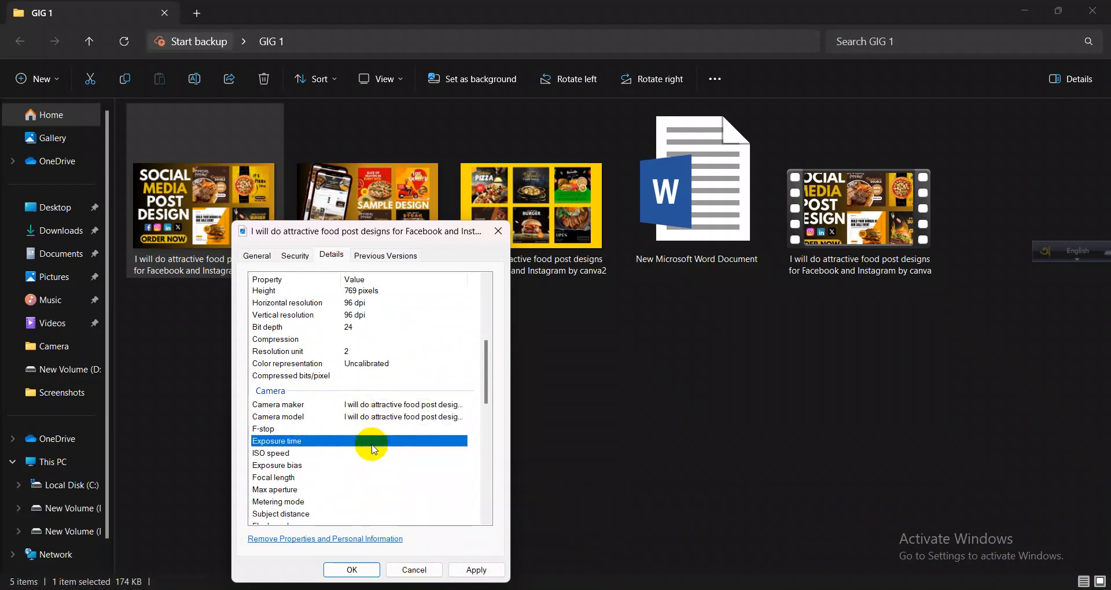
# - Set the Lens maker and Lens model properties to "I will do attractive food post designs for Facebook and Instagram by canva"
pyautogui.scroll(-3, 374, 446)
pyautogui.click(365, 474)
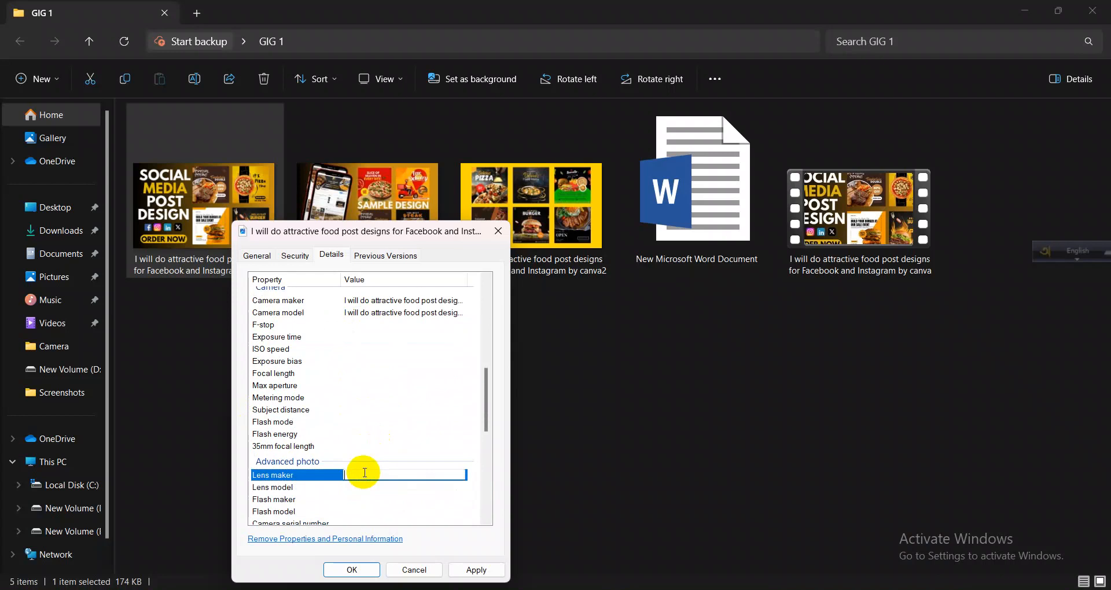
pyautogui.write('I will do attractive food post designs for Facebook and Instagram by canva')
pyautogui.scroll(-2, 370, 468)
pyautogui.click(368, 418)
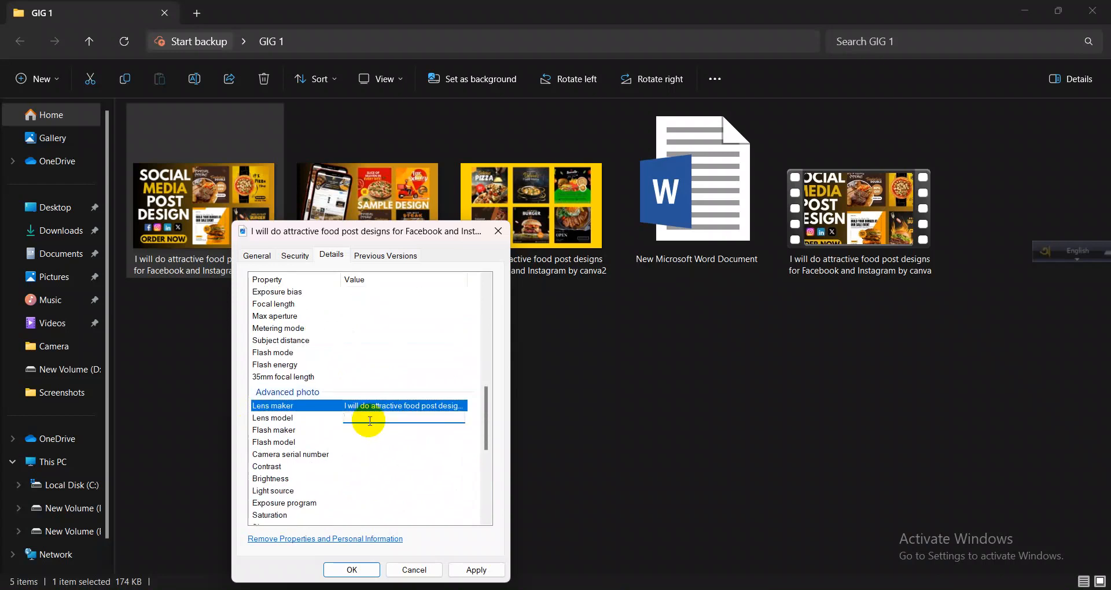
pyautogui.write('I will do attractive food post designs for Facebook and Instagram by canva')
# - Set Flash maker, Flash model and Camera serial number to "I will do attractive food post designs for Facebook and Instagram by canva" and save the properties
pyautogui.click(370, 430)
pyautogui.write('I will do attractive food post designs for Facebook and Instagram by canva')
pyautogui.click(372, 443)
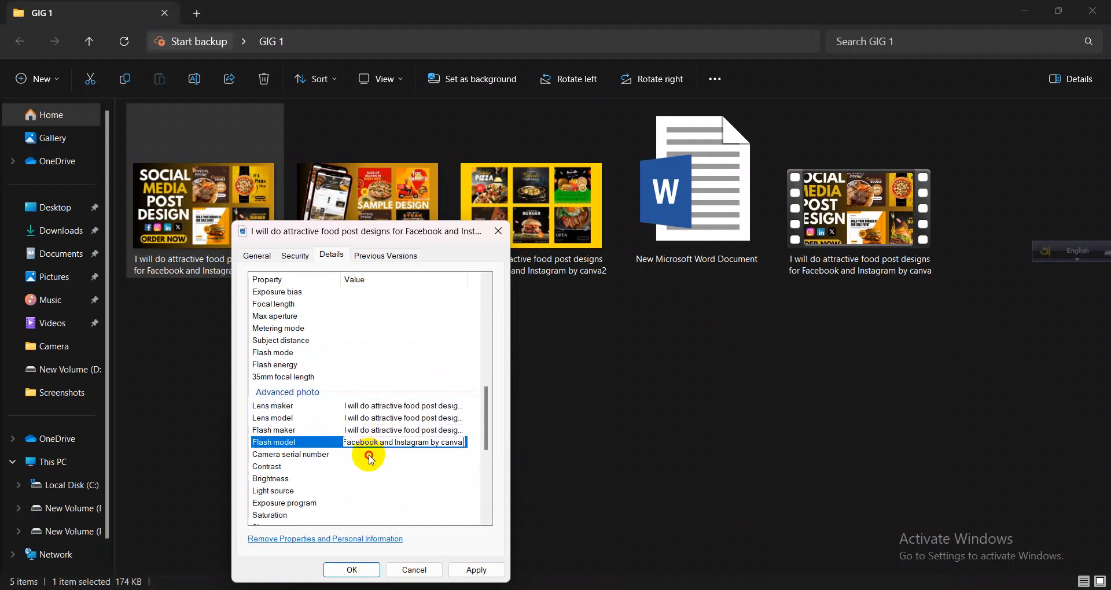
pyautogui.click(371, 457)
pyautogui.hotkey('ctrl', 'v')
pyautogui.click(371, 468)
pyautogui.click(373, 478)
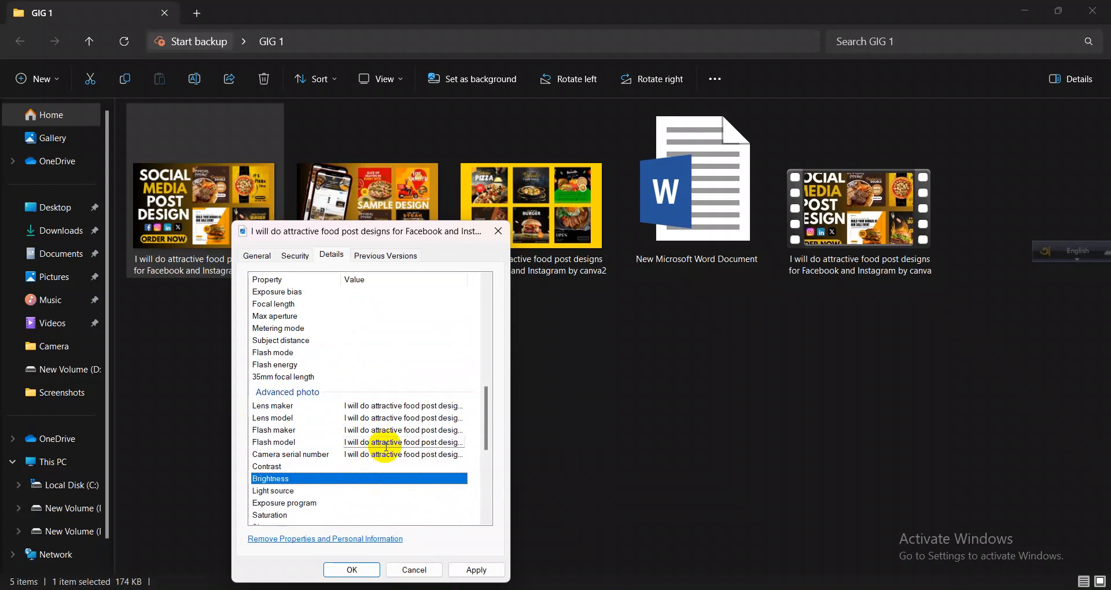
pyautogui.click(475, 575)
pyautogui.click(351, 569)
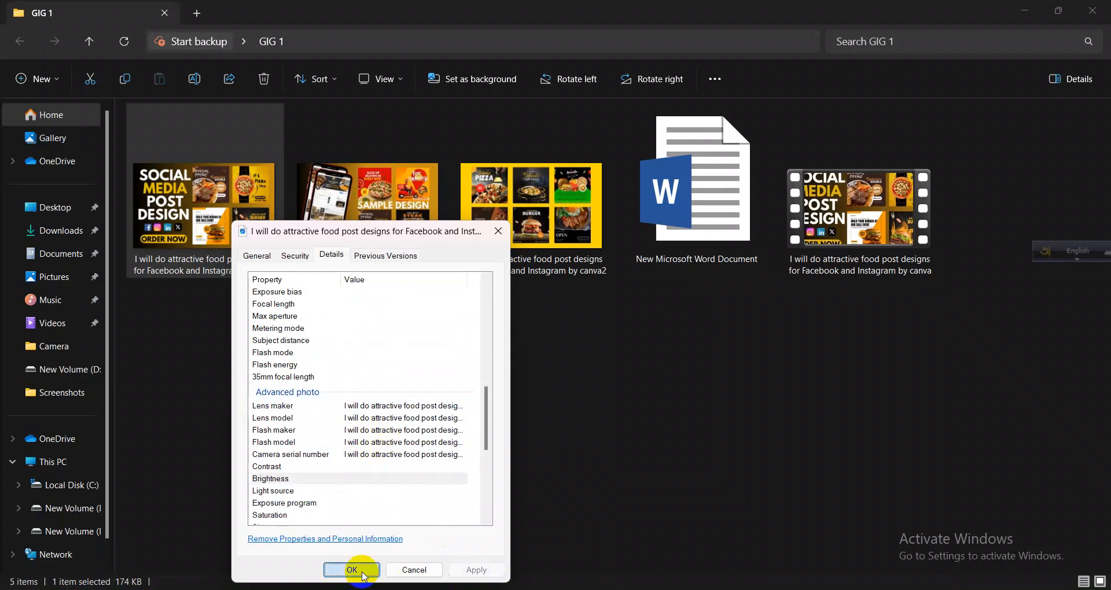
# - Reopen the first image's properties and refill the empty Lens maker and Lens model under Advanced photo with the gig title
pyautogui.rightClick(242, 233)
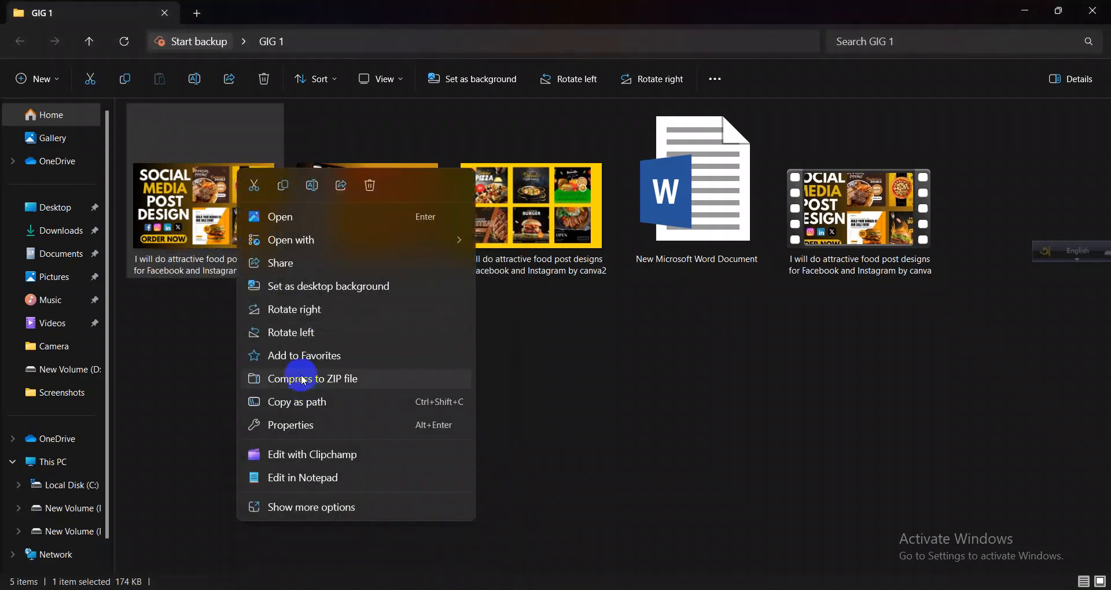
pyautogui.click(302, 430)
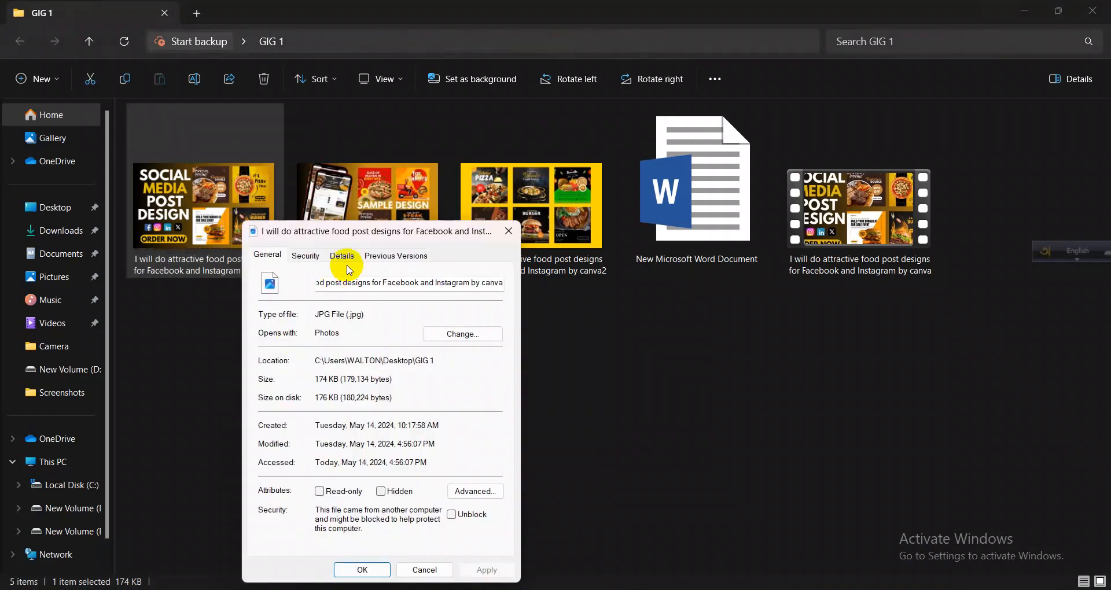
pyautogui.click(342, 255)
pyautogui.scroll(-12, 376, 370)
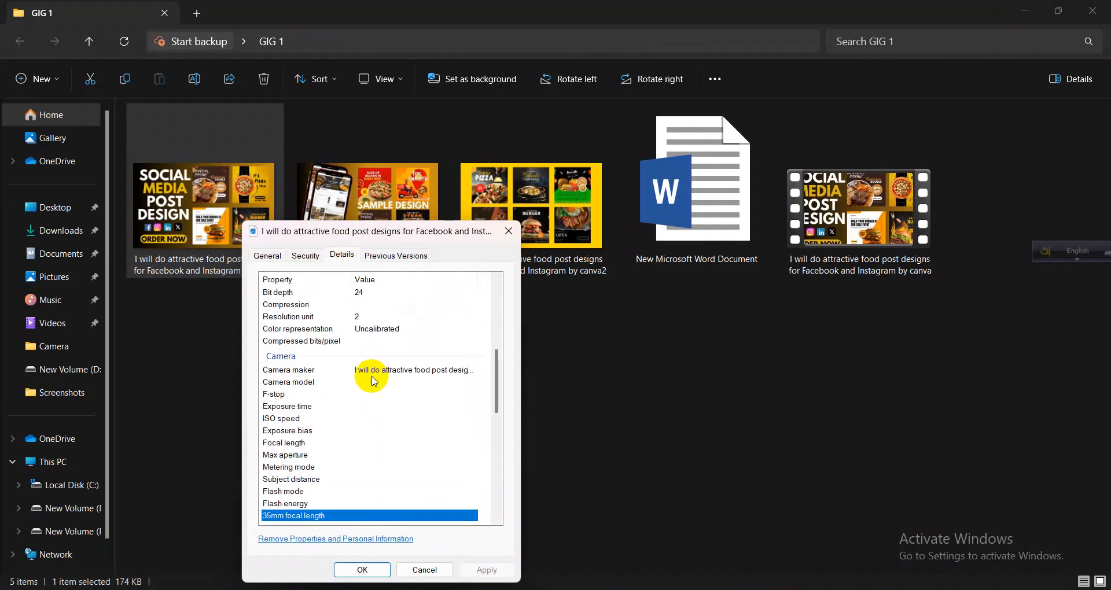
pyautogui.scroll(-5, 374, 381)
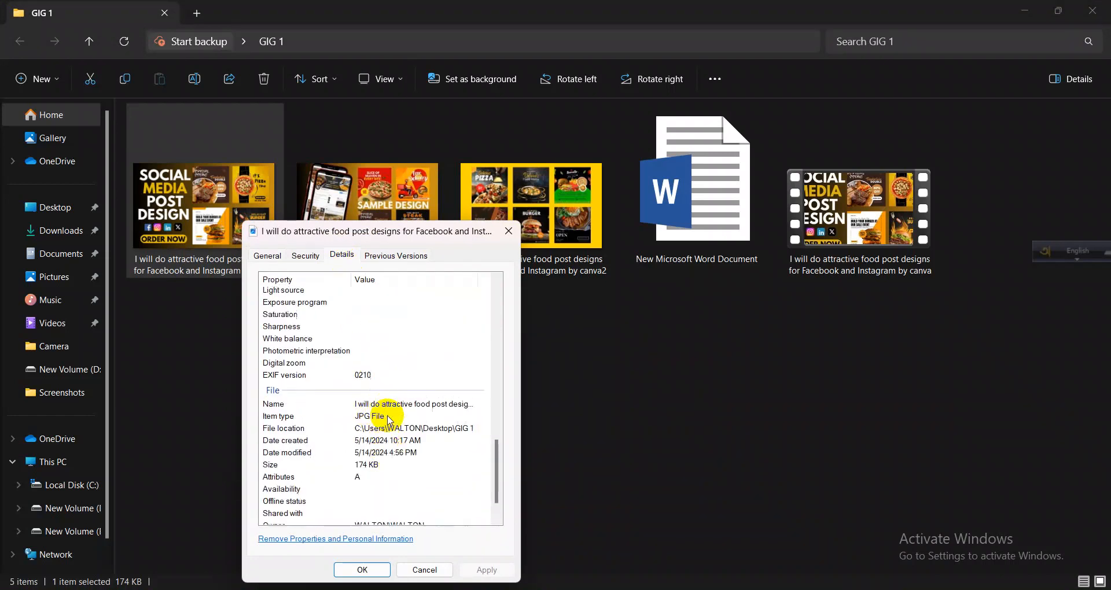
pyautogui.scroll(6, 328, 383)
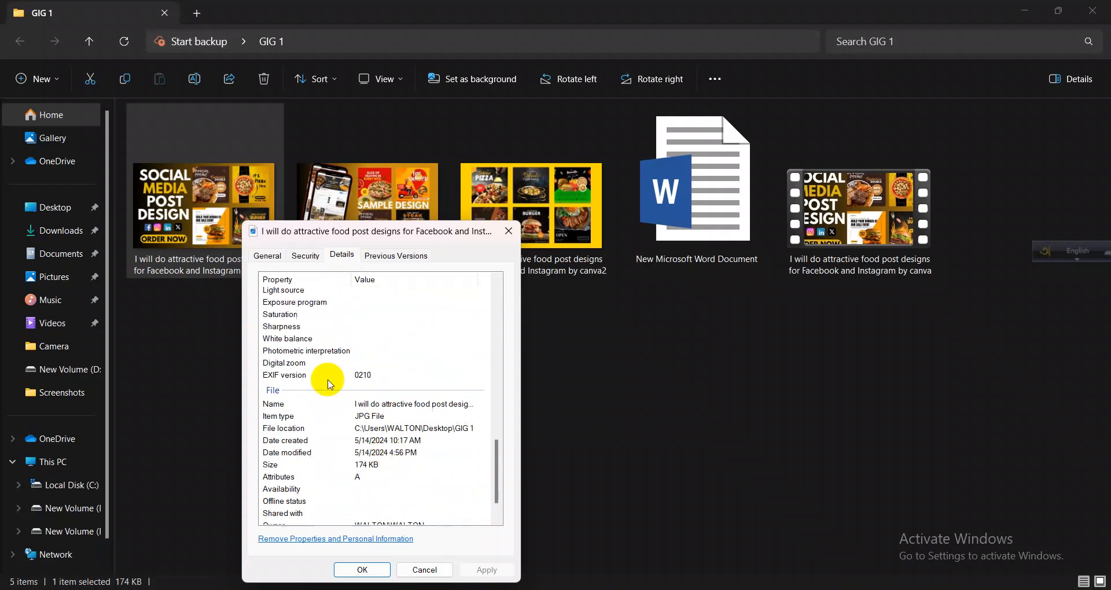
pyautogui.click(388, 382)
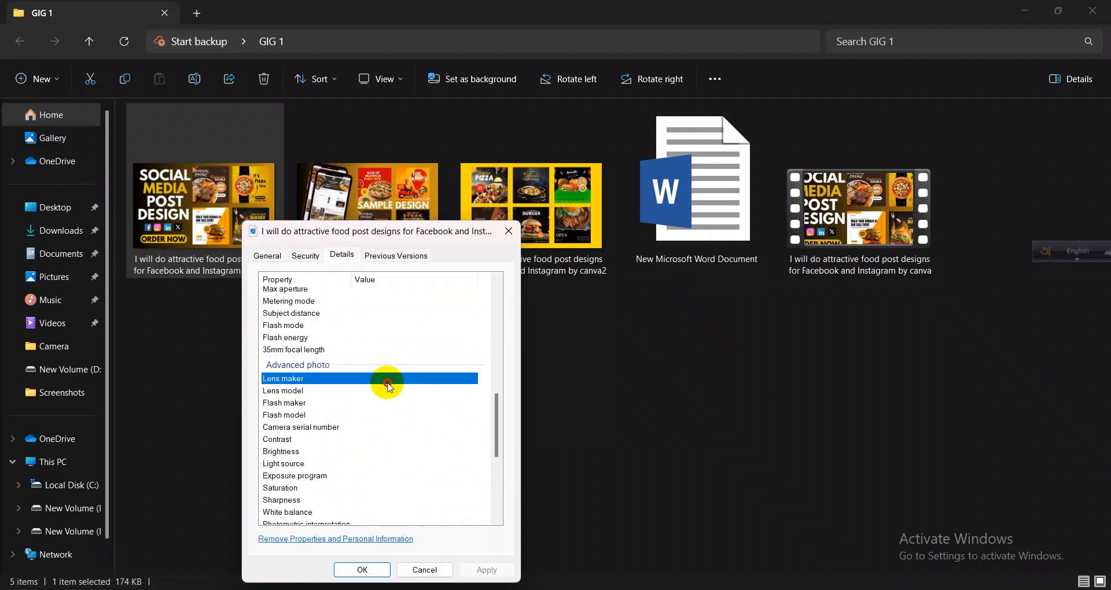
pyautogui.click(383, 390)
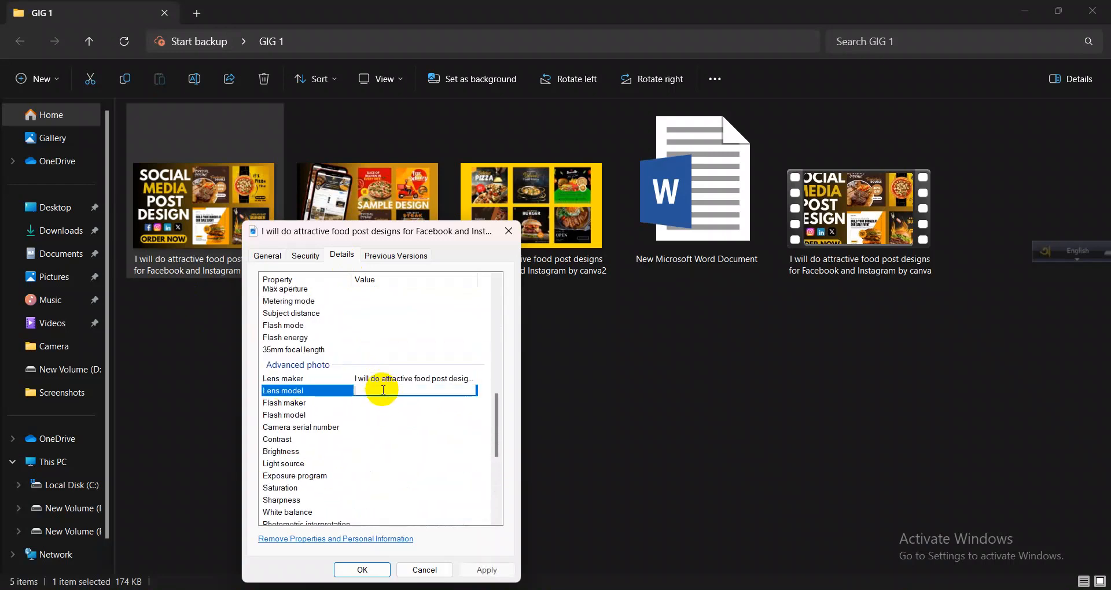
# - Refill Flash maker, Flash model and Camera serial number with the same gig title and save the first image's properties
pyautogui.click(387, 404)
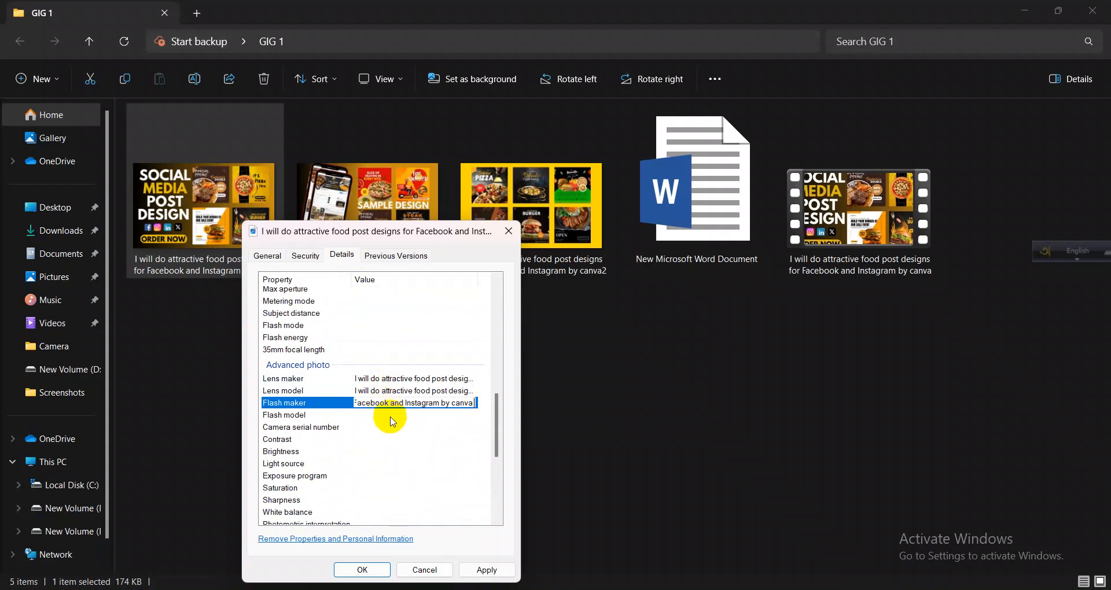
pyautogui.click(391, 416)
pyautogui.hotkey('ctrl', 'v')
pyautogui.click(391, 429)
pyautogui.click(389, 440)
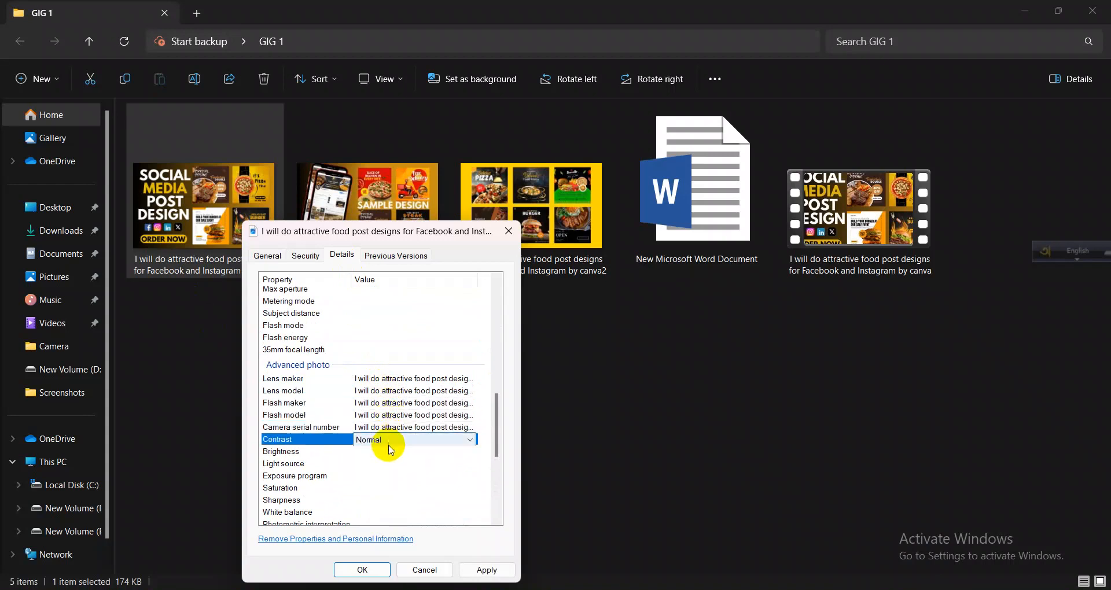
pyautogui.click(423, 455)
pyautogui.click(487, 573)
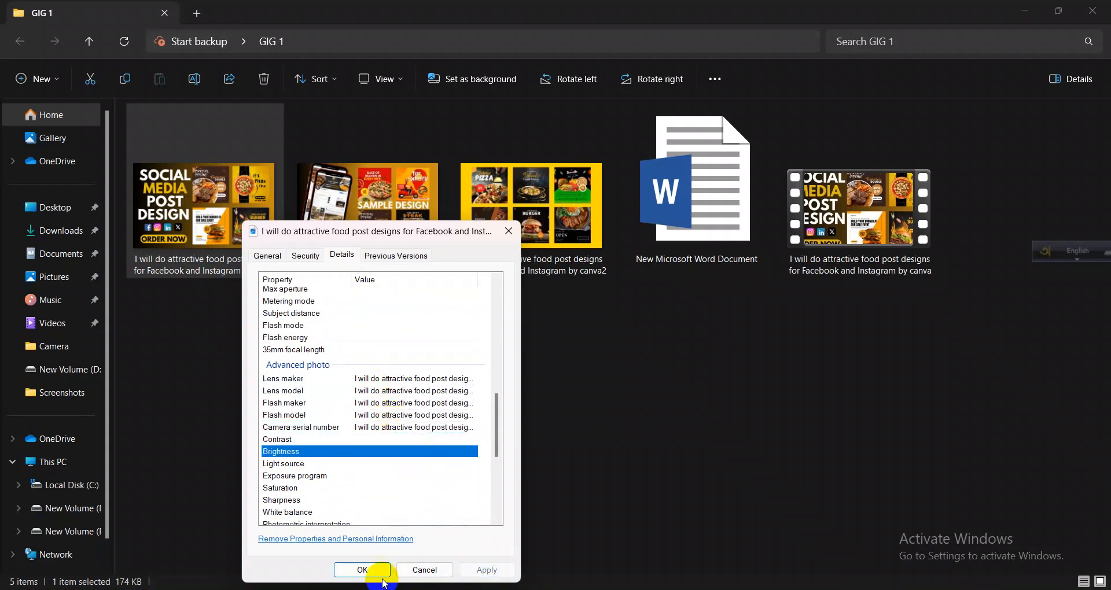
pyautogui.click(367, 569)
# - Reopen the first image's properties and set Lens maker and Lens model to "I will do attractive food post designs for Facebook and Instagram by canva"
pyautogui.rightClick(234, 275)
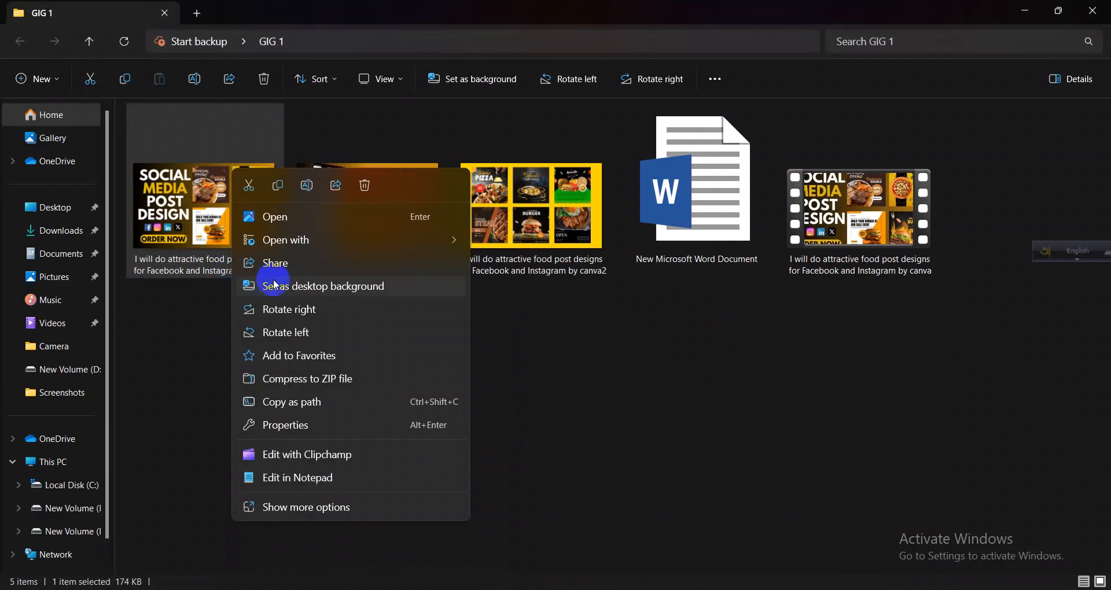
pyautogui.click(293, 425)
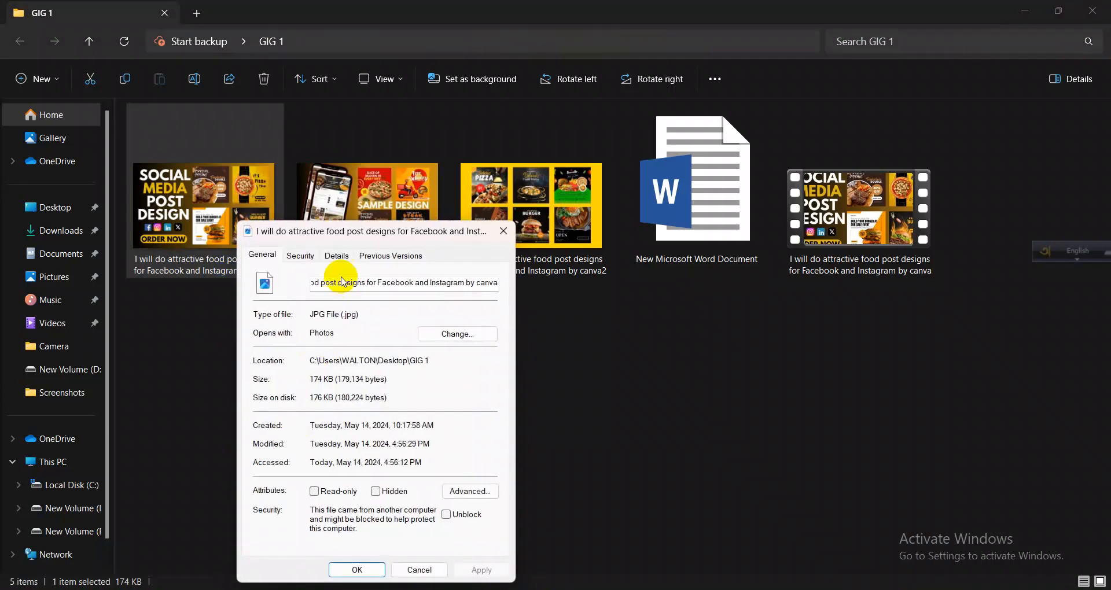
pyautogui.click(336, 255)
pyautogui.scroll(-15, 393, 393)
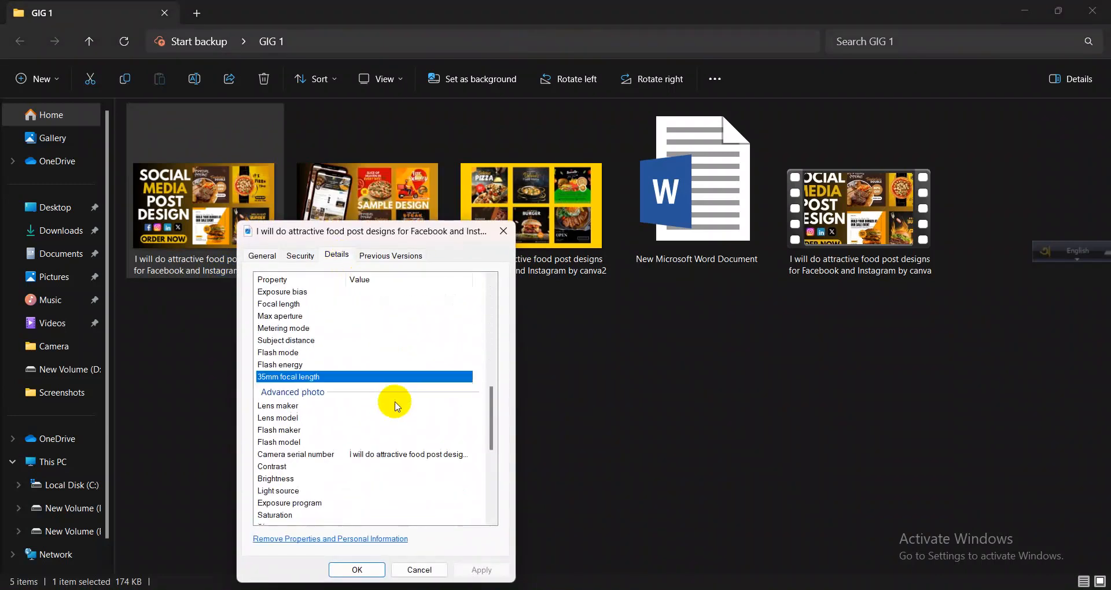
pyautogui.scroll(2, 355, 370)
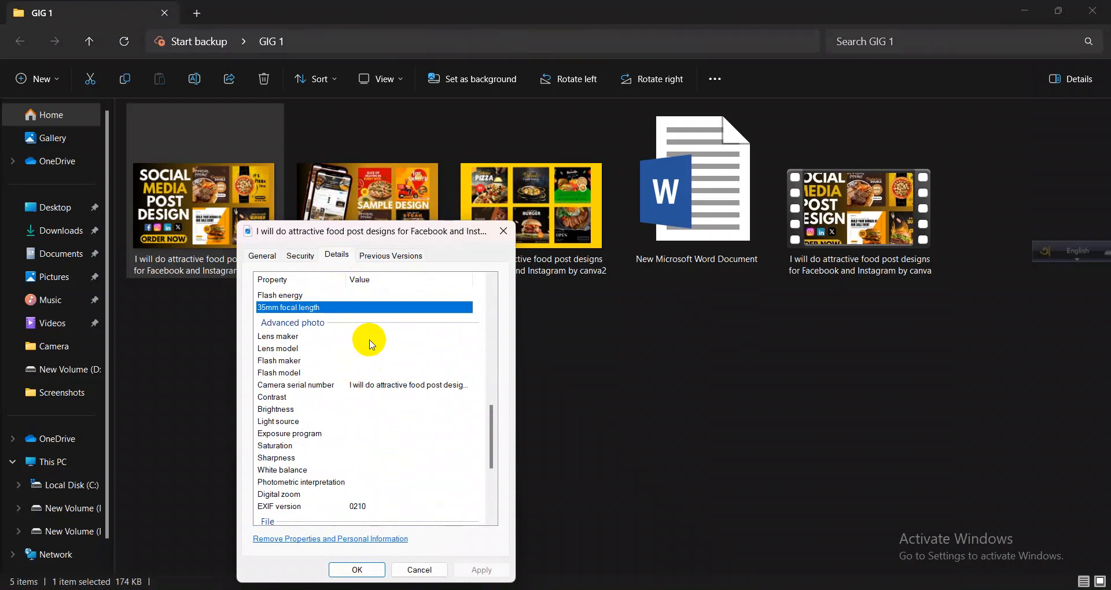
pyautogui.click(369, 335)
pyautogui.click(369, 349)
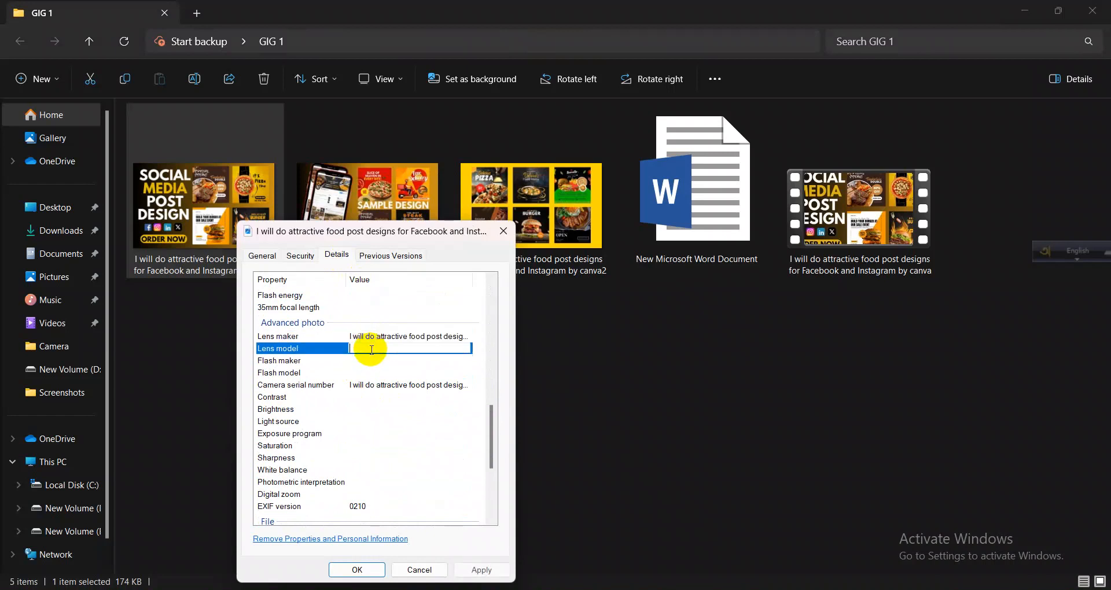
pyautogui.hotkey('ctrl', 'v')
# - Set Flash maker and Flash model to "I will do attractive food post designs for Facebook and Instagram by canva" and save the properties
pyautogui.click(371, 361)
pyautogui.click(371, 372)
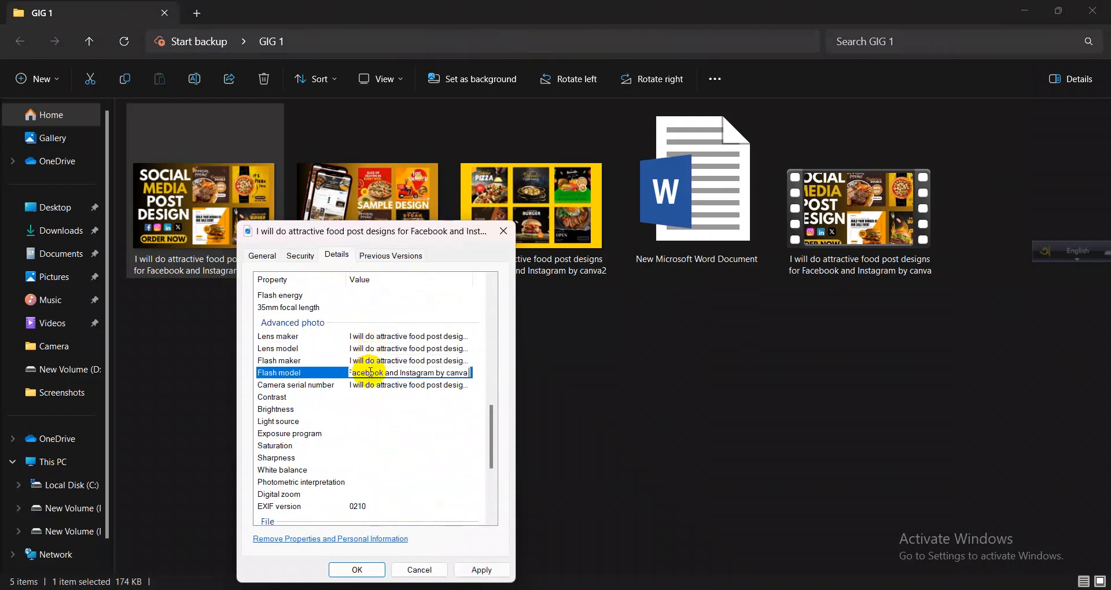
pyautogui.scroll(2, 390, 365)
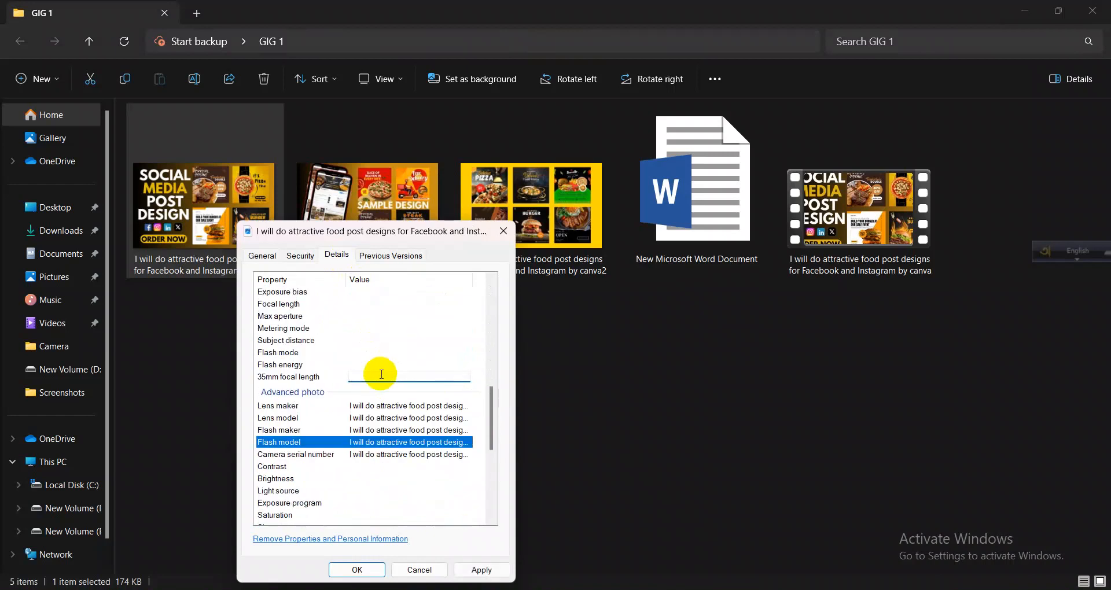
pyautogui.hotkey('ctrl', 'v')
pyautogui.click(381, 364)
pyautogui.scroll(3, 382, 362)
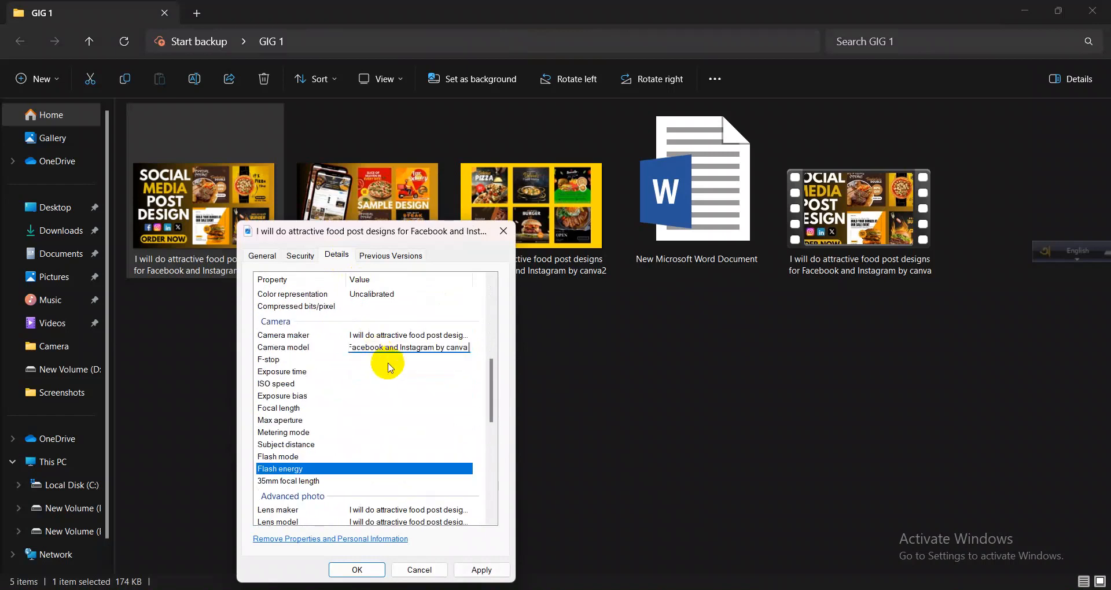
pyautogui.click(390, 365)
pyautogui.scroll(-3, 379, 356)
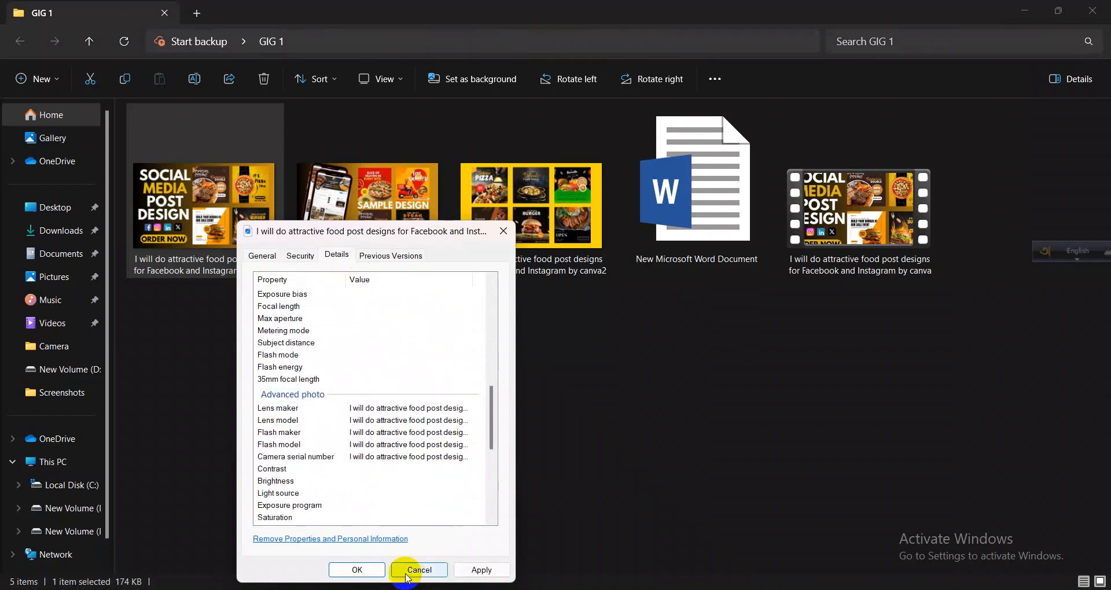
pyautogui.click(357, 570)
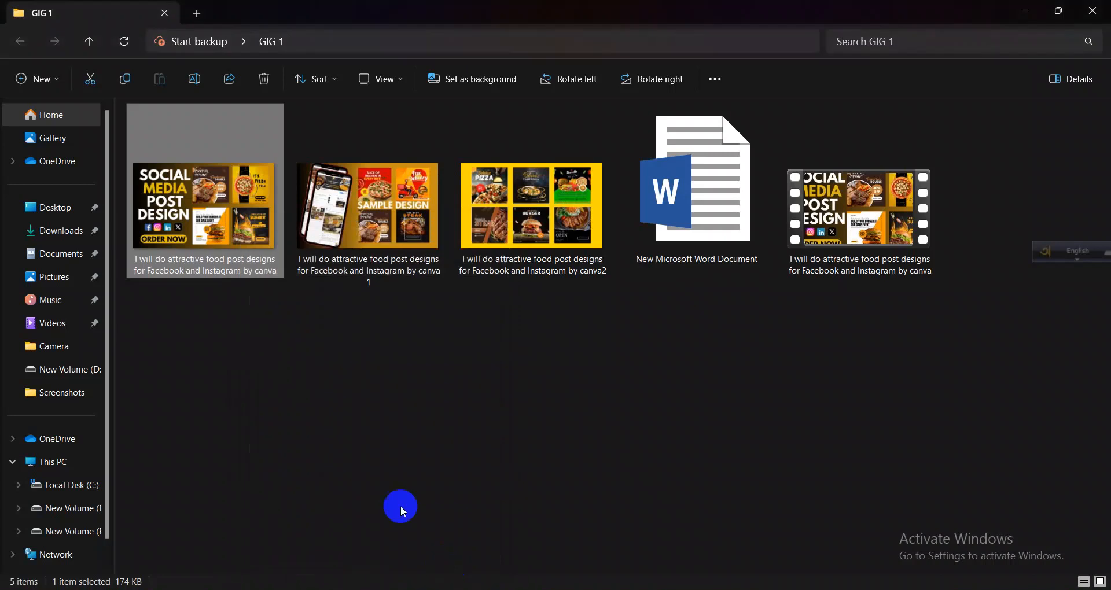
# - Reopen the SOCIAL MEDIA POST DESIGN image's properties and refill the empty Lens maker and Lens model under Advanced photo with the gig title
pyautogui.rightClick(236, 276)
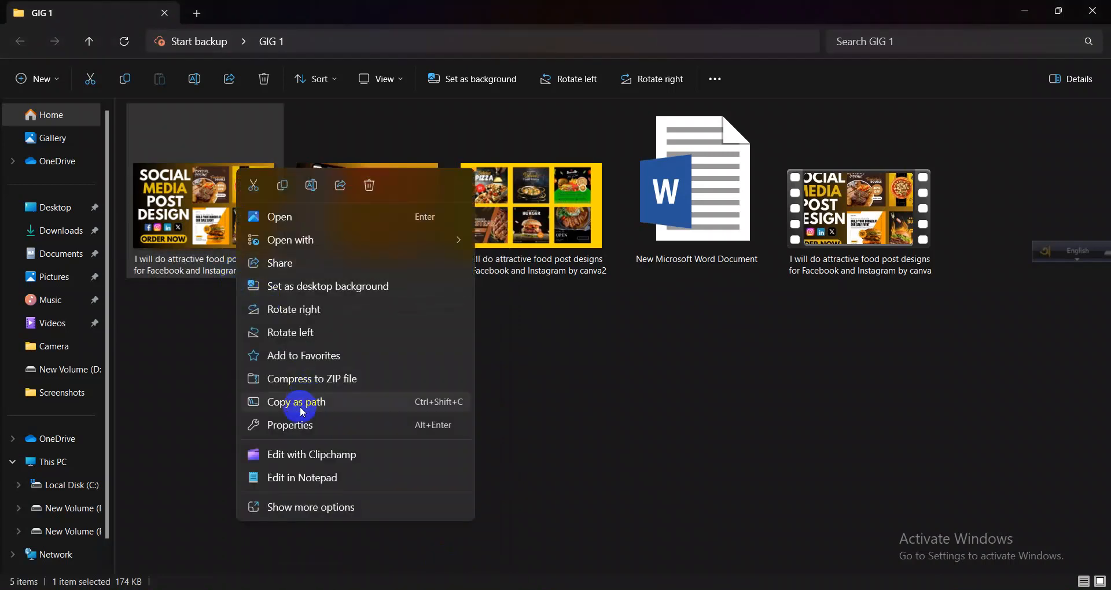
pyautogui.click(299, 431)
pyautogui.click(341, 254)
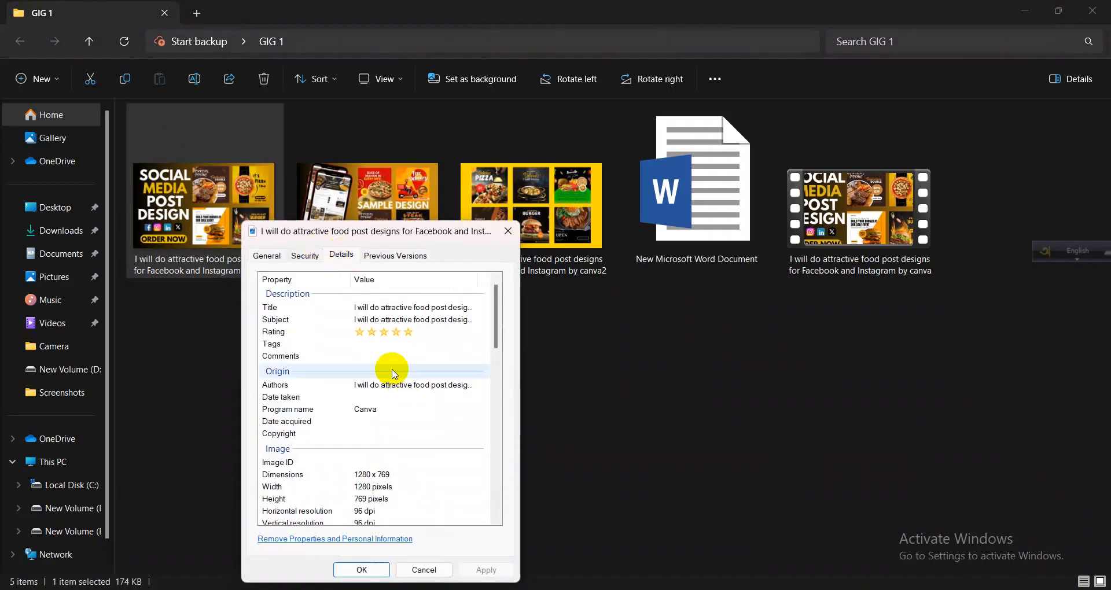
pyautogui.scroll(-3, 392, 372)
pyautogui.scroll(-6, 393, 374)
pyautogui.click(392, 375)
pyautogui.scroll(-4, 392, 375)
pyautogui.scroll(3, 392, 375)
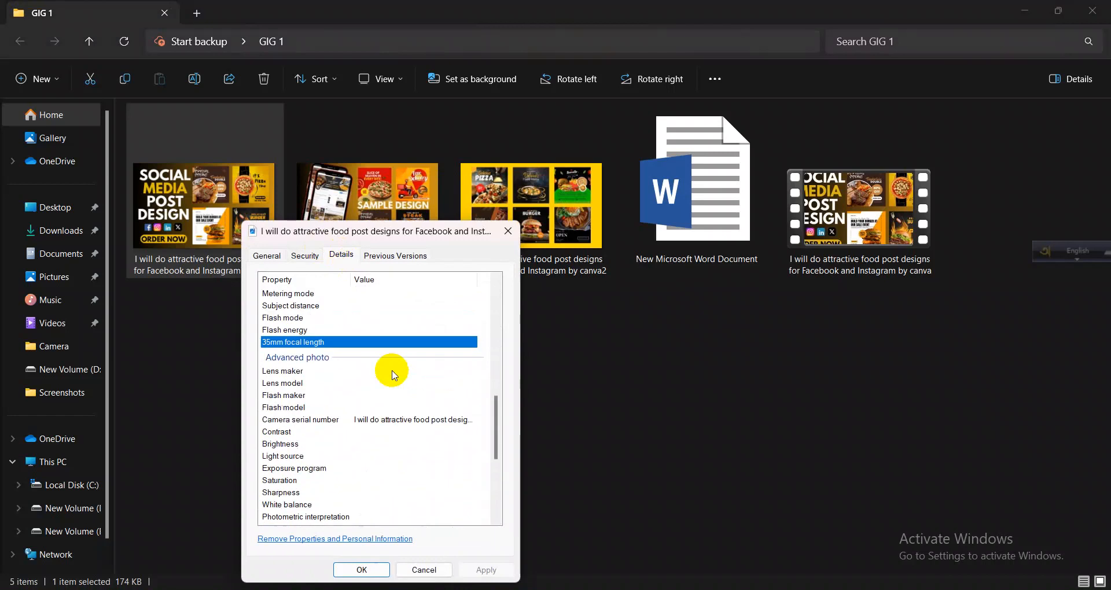
pyautogui.click(390, 370)
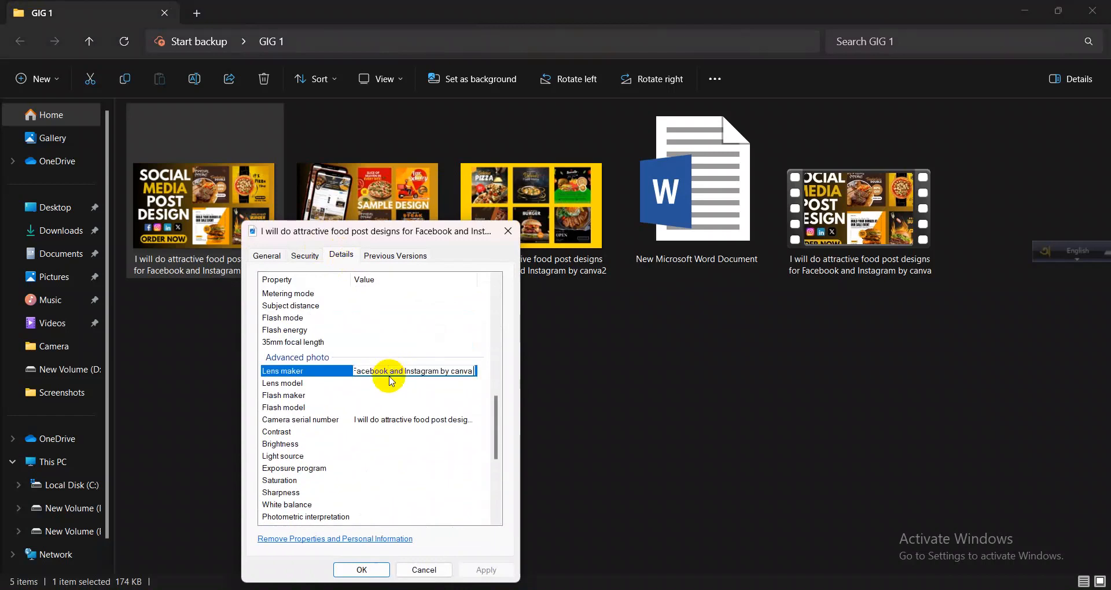
pyautogui.click(386, 383)
# - Refill Flash maker and Flash model with the same gig title, then apply and save the image's properties
pyautogui.click(386, 396)
pyautogui.hotkey('ctrl', 'v')
pyautogui.click(384, 408)
pyautogui.hotkey('ctrl', 'v')
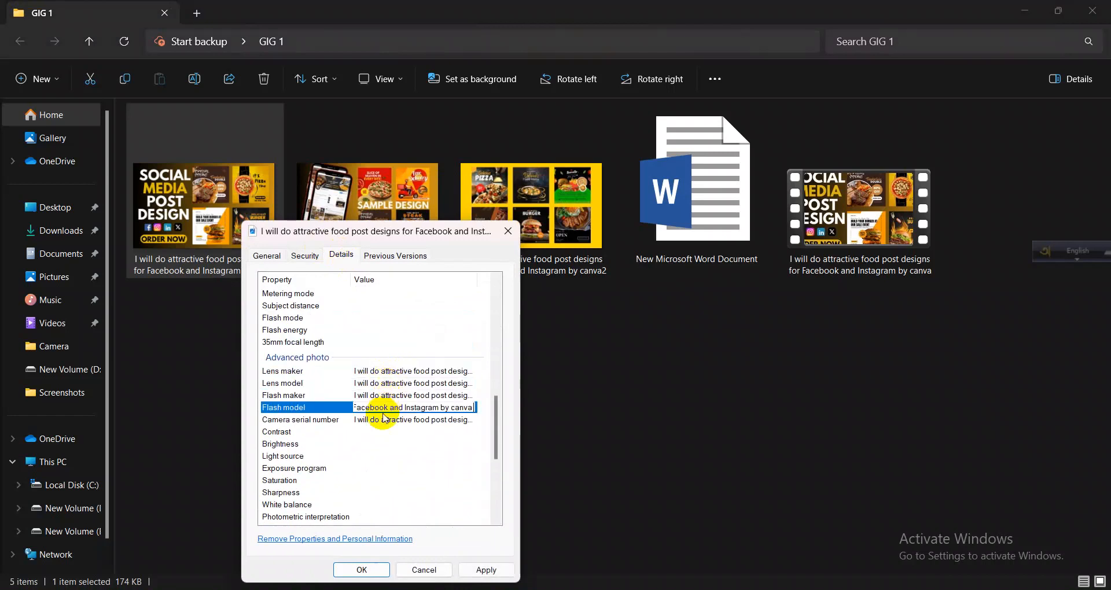
pyautogui.click(413, 434)
pyautogui.scroll(-4, 437, 377)
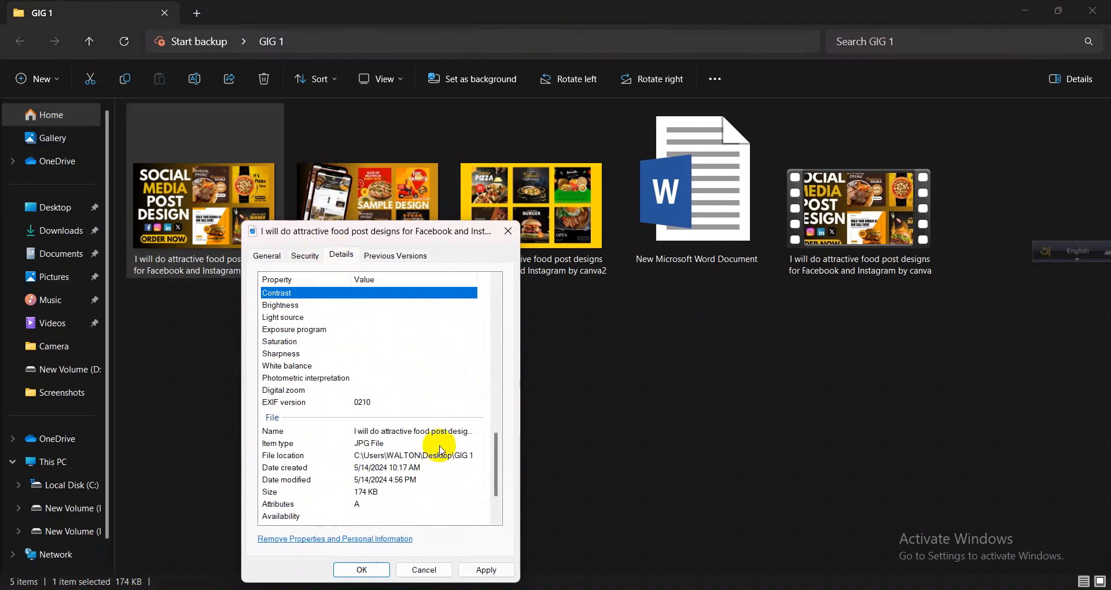
pyautogui.click(485, 569)
pyautogui.click(361, 570)
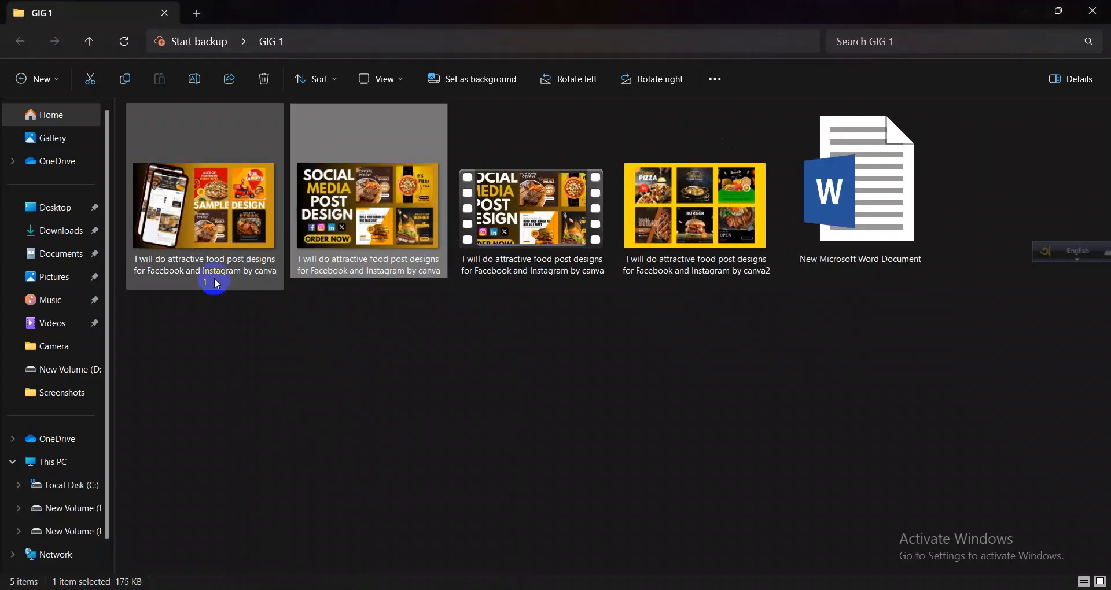
pyautogui.click(222, 234)
pyautogui.rightClick(223, 234)
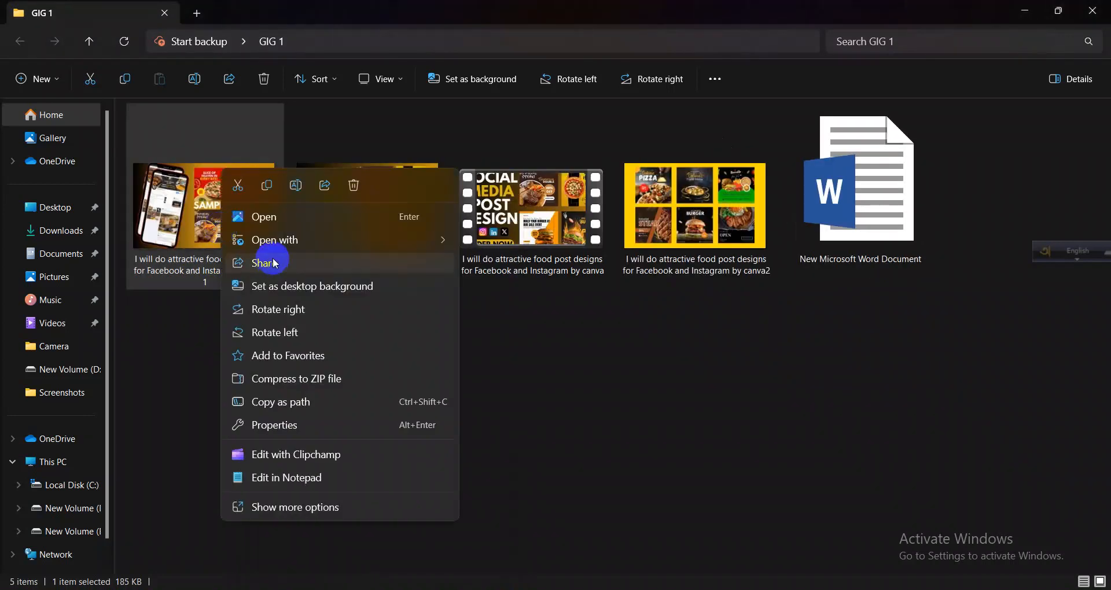
pyautogui.click(283, 426)
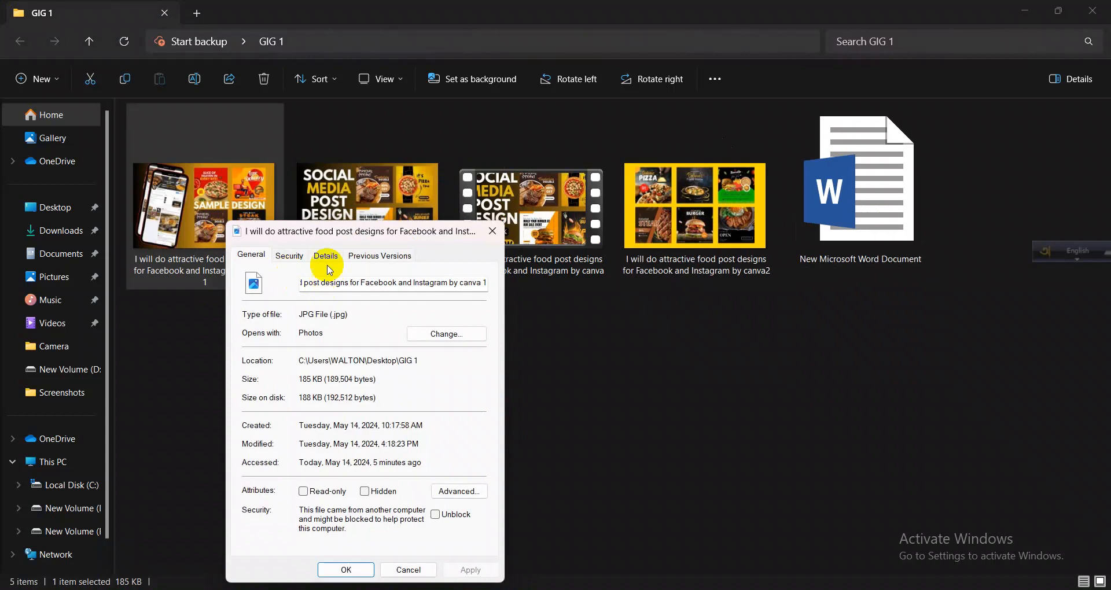
pyautogui.click(327, 257)
pyautogui.click(583, 359)
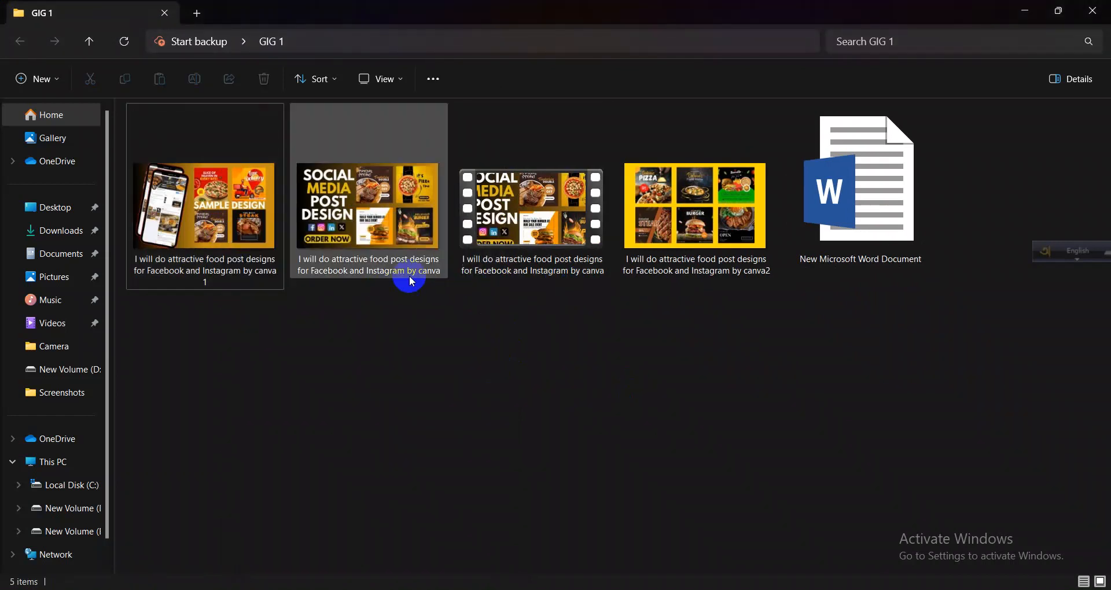
pyautogui.click(516, 262)
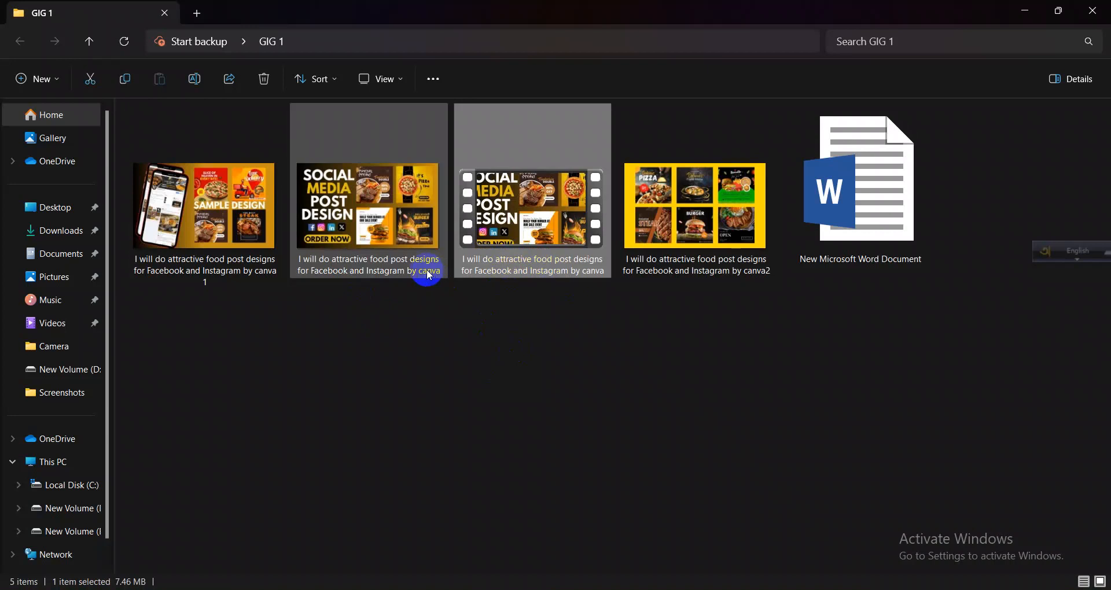
pyautogui.click(472, 383)
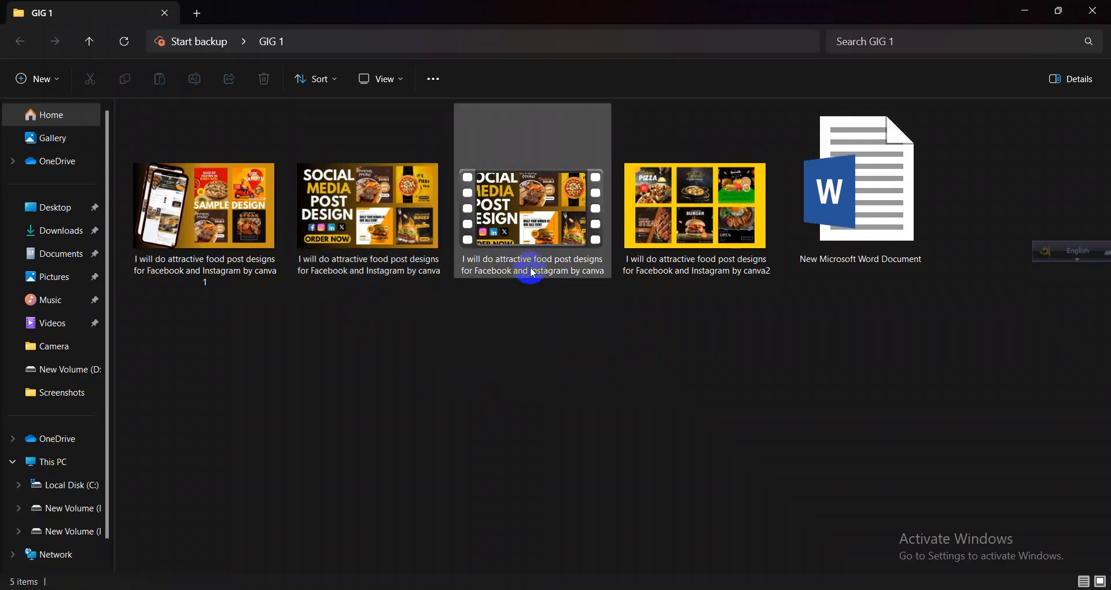
pyautogui.click(675, 266)
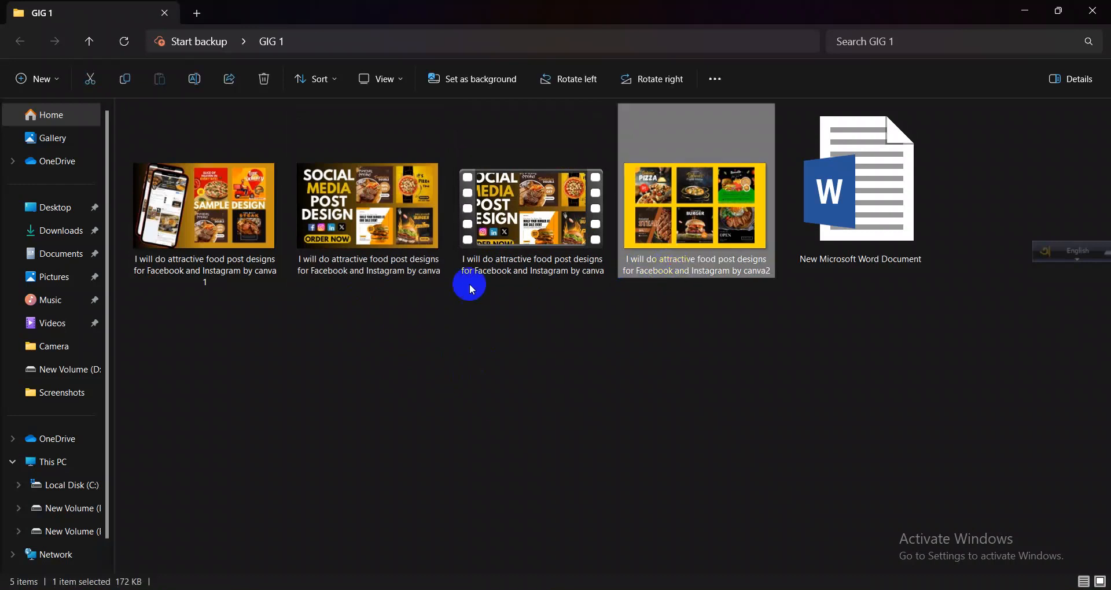
# - Open the SOCIAL MEDIA POST DESIGN image's properties and set Lens maker and Lens model to "I will do attractive food post designs for Facebook and Instagram by canva"
pyautogui.click(386, 269)
pyautogui.rightClick(386, 269)
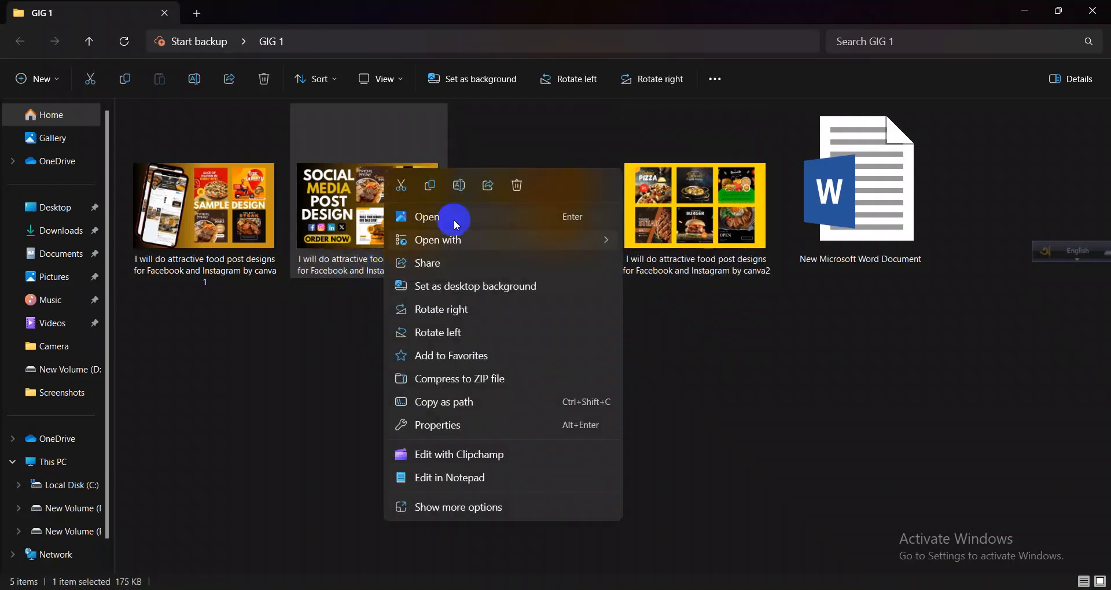
pyautogui.click(449, 424)
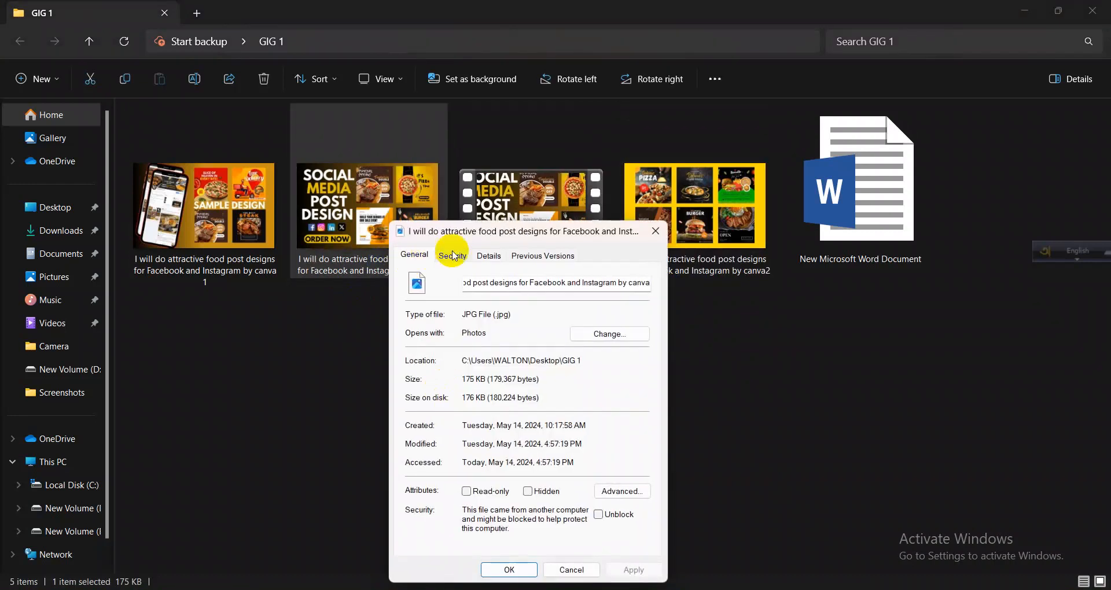
pyautogui.click(489, 255)
pyautogui.scroll(-6, 529, 370)
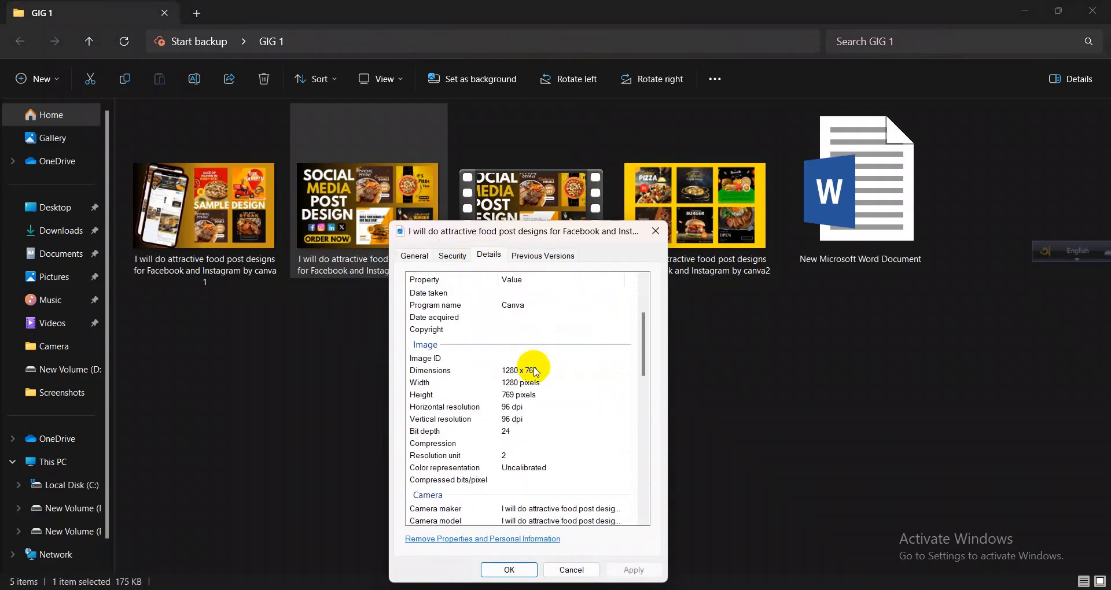
pyautogui.scroll(-3, 518, 440)
pyautogui.click(518, 439)
pyautogui.scroll(-3, 517, 439)
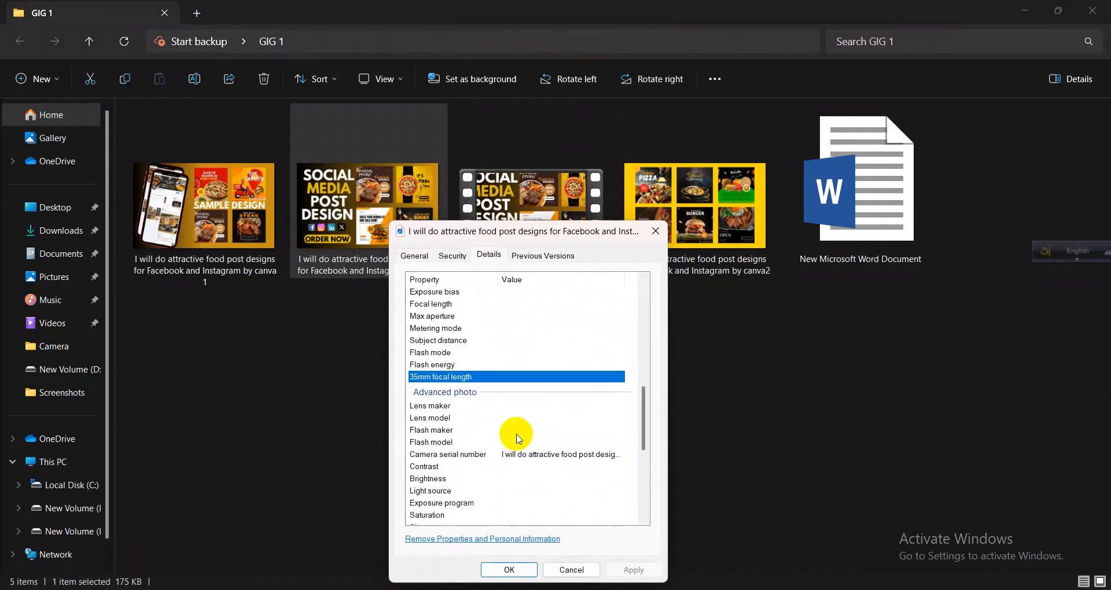
pyautogui.scroll(3, 518, 437)
pyautogui.scroll(1, 518, 437)
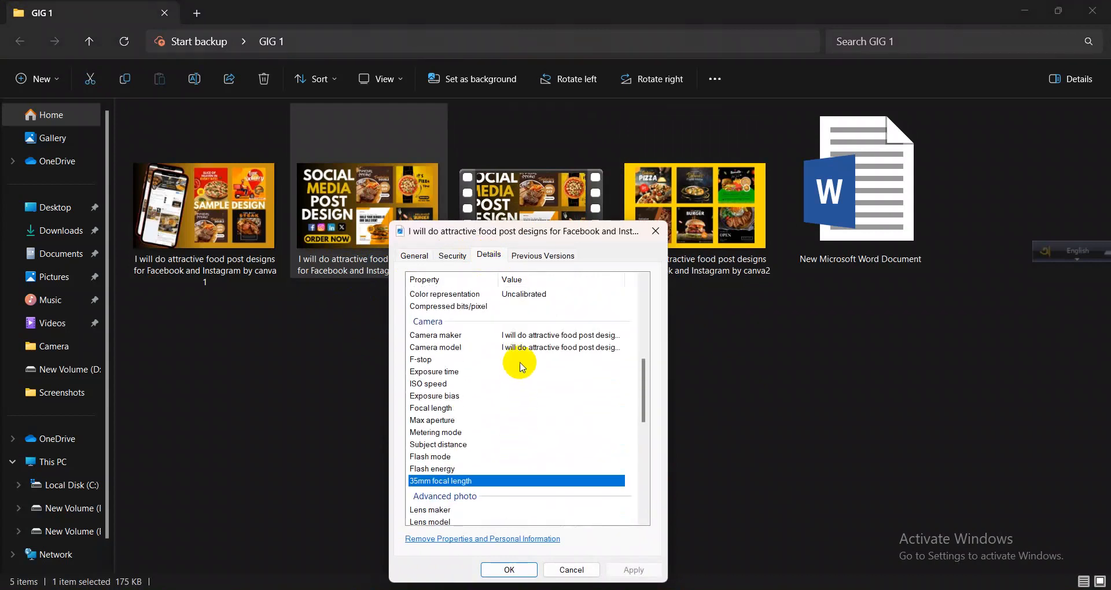
pyautogui.scroll(-4, 514, 400)
pyautogui.click(517, 370)
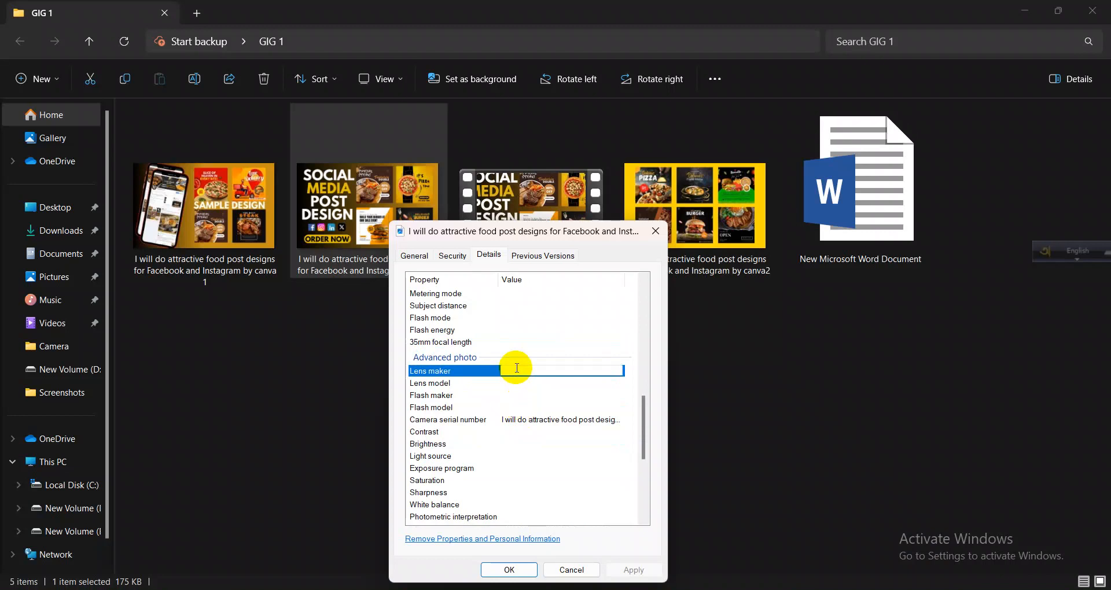
pyautogui.click(523, 383)
pyautogui.hotkey('ctrl', 'v')
# - Set Flash maker and Flash model to the gig title, then apply the changes and close the properties
pyautogui.click(523, 395)
pyautogui.hotkey('ctrl', 'v')
pyautogui.click(522, 407)
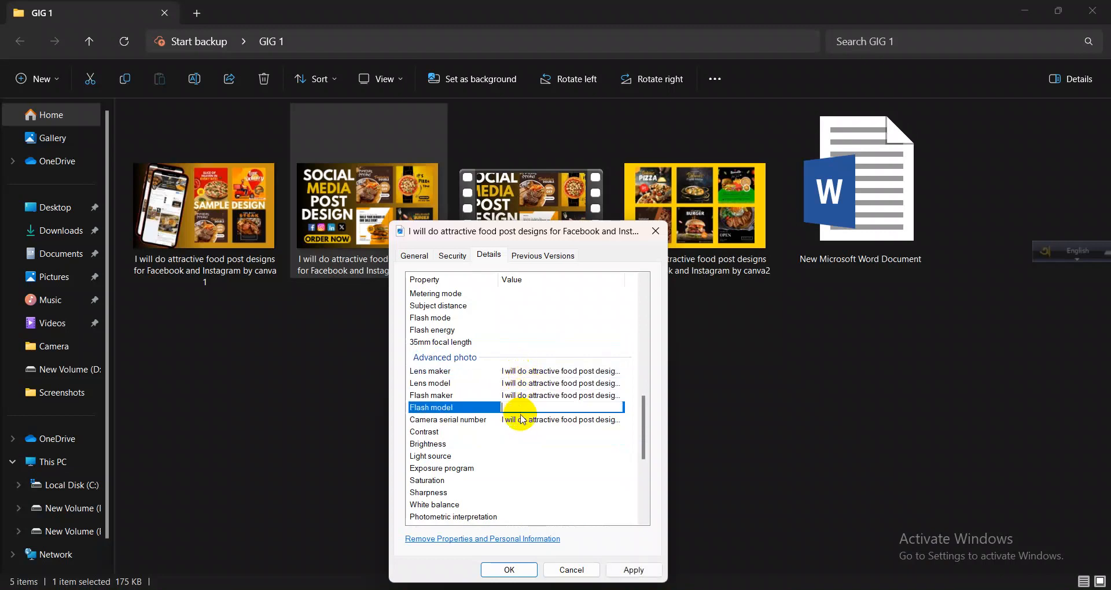
pyautogui.click(636, 569)
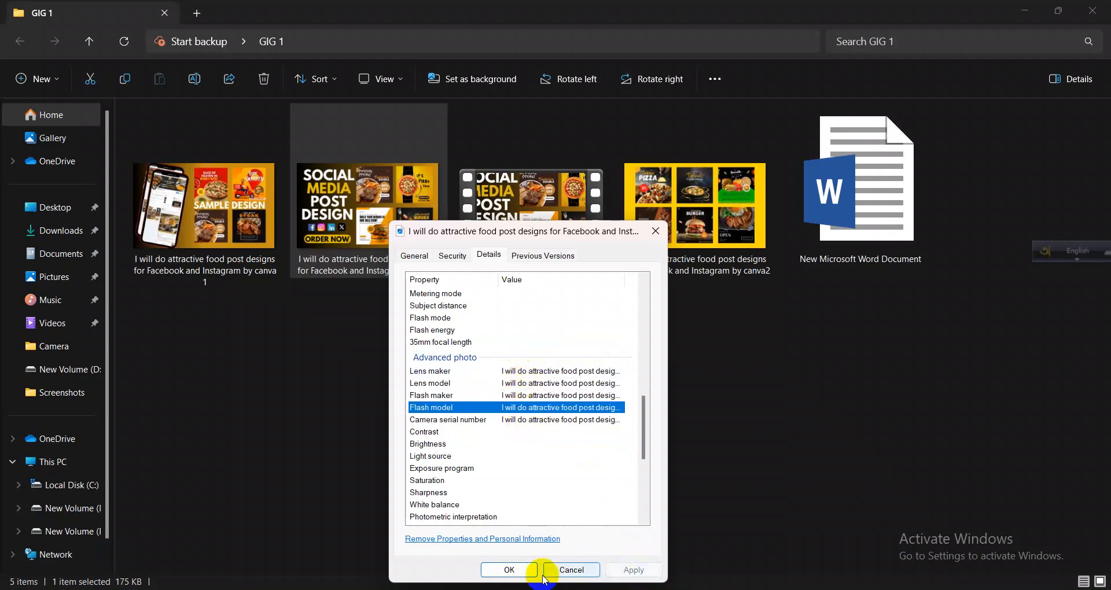
pyautogui.click(517, 560)
# - Open the detailed properties of the SOCIAL MEDIA POST DESIGN image and open its empty Comments field for editing
pyautogui.rightClick(384, 268)
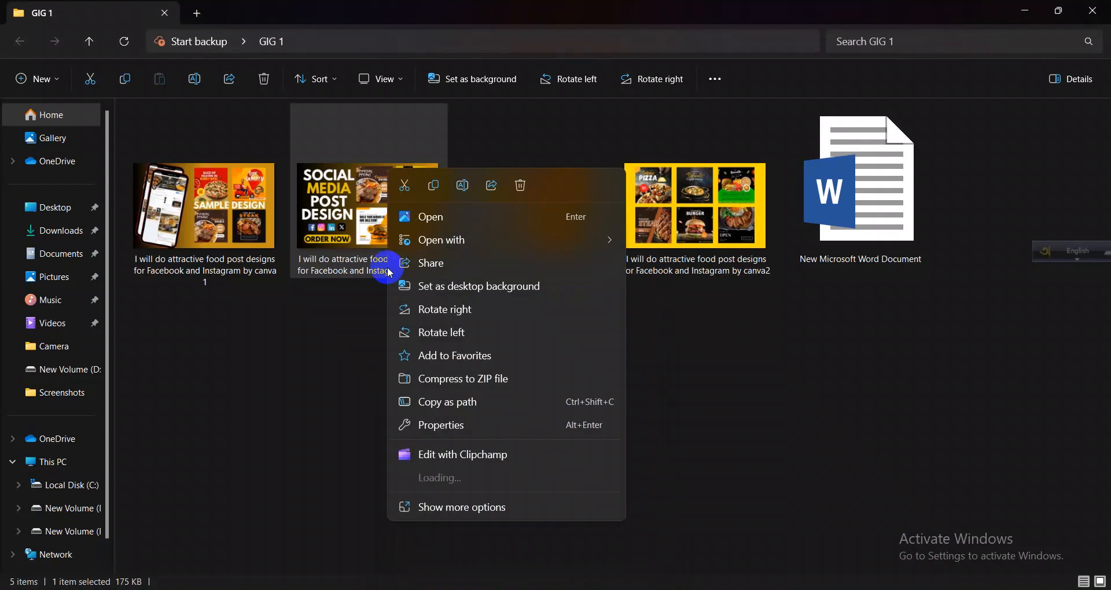
pyautogui.click(440, 424)
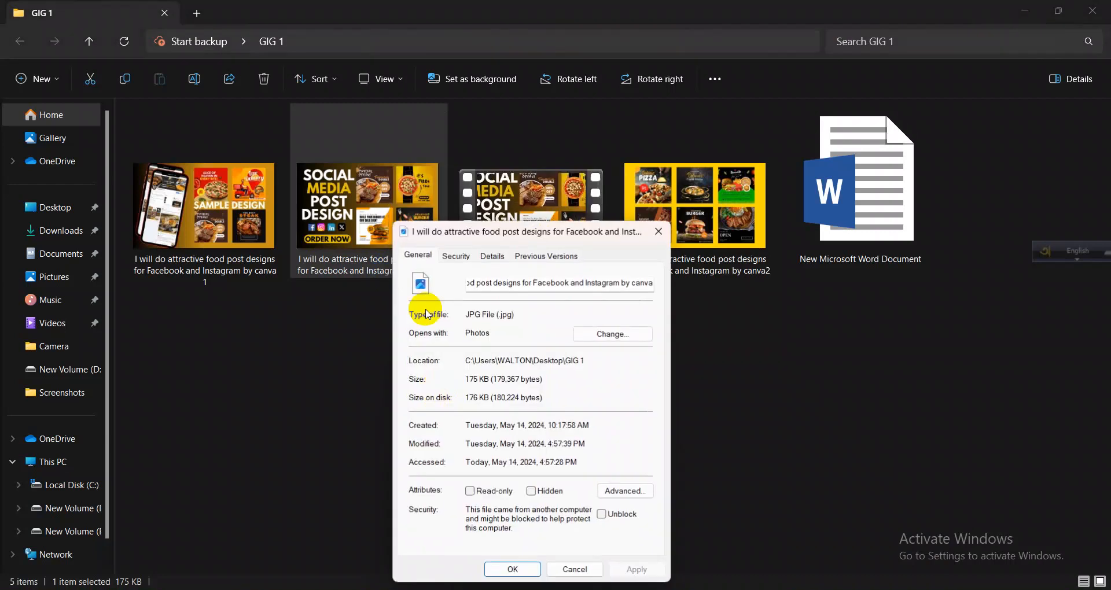
pyautogui.click(483, 256)
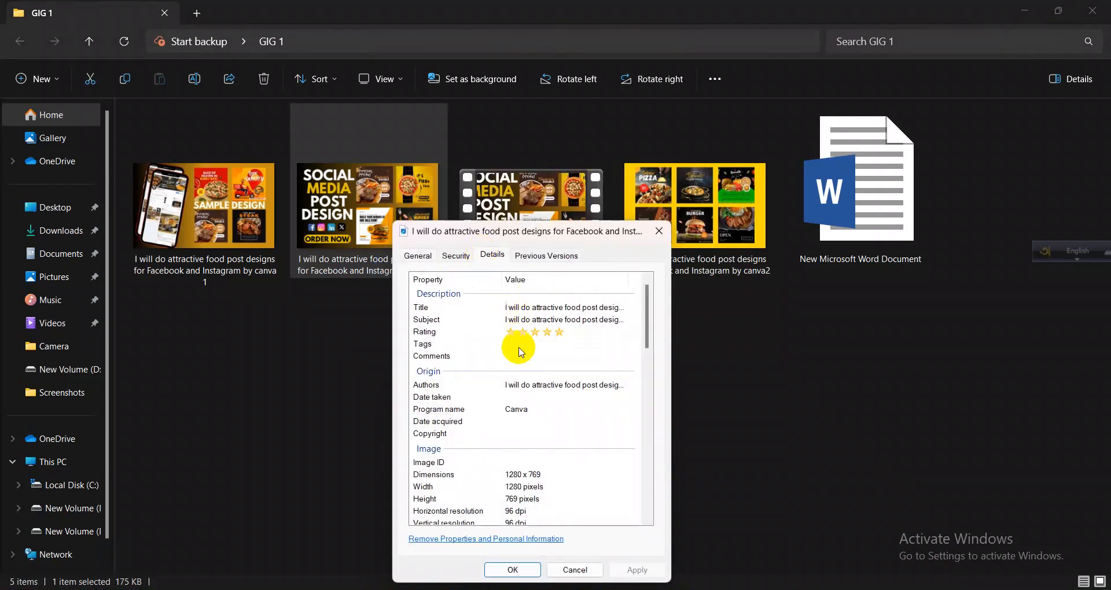
pyautogui.click(520, 346)
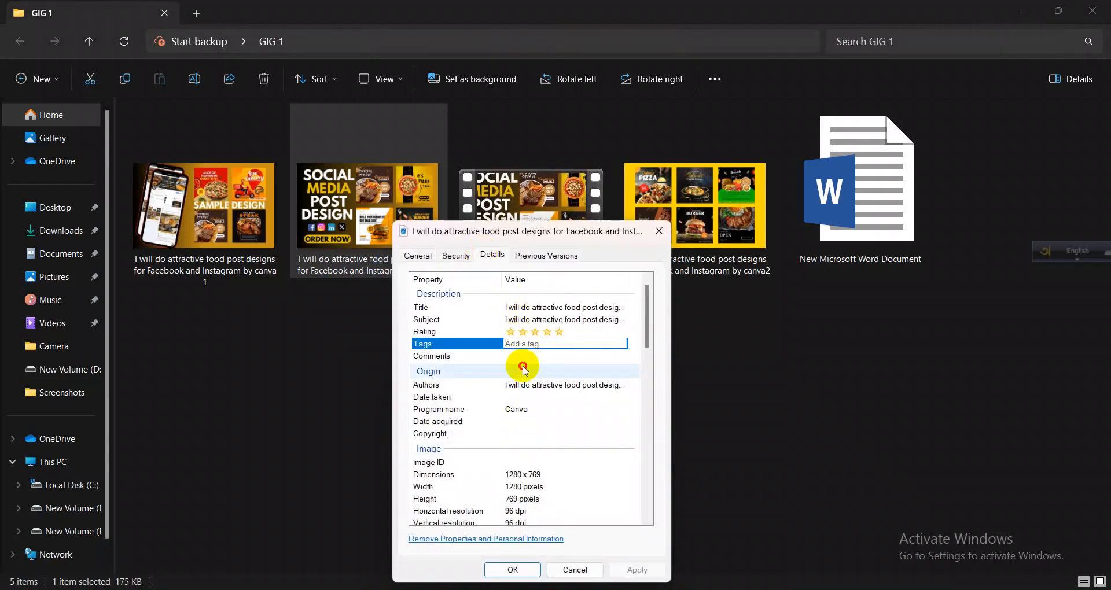
pyautogui.click(523, 366)
pyautogui.click(429, 347)
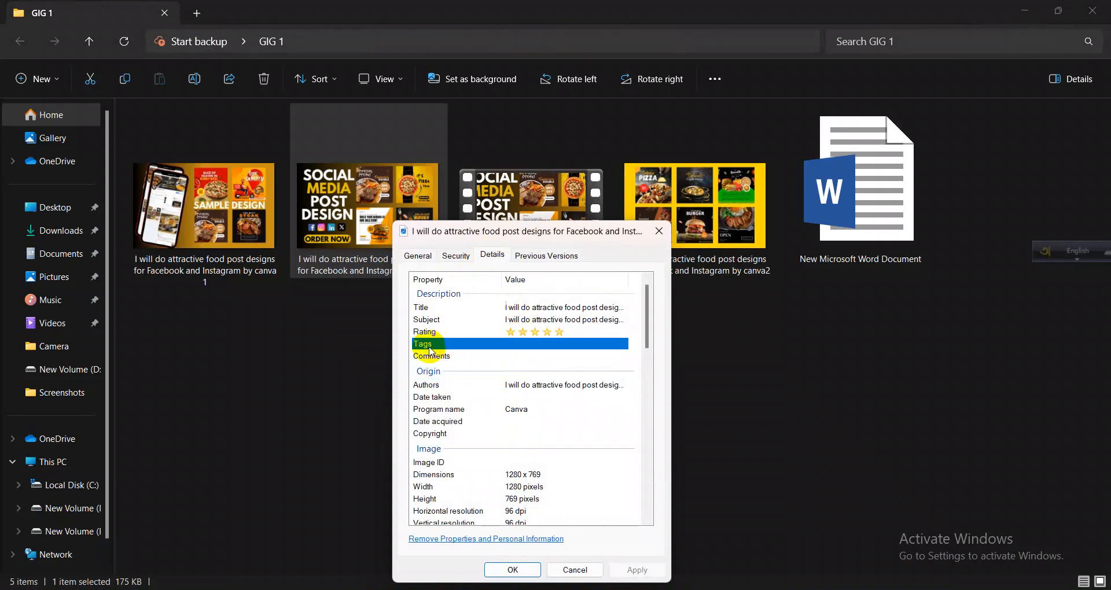
pyautogui.click(431, 354)
pyautogui.click(517, 345)
pyautogui.click(515, 357)
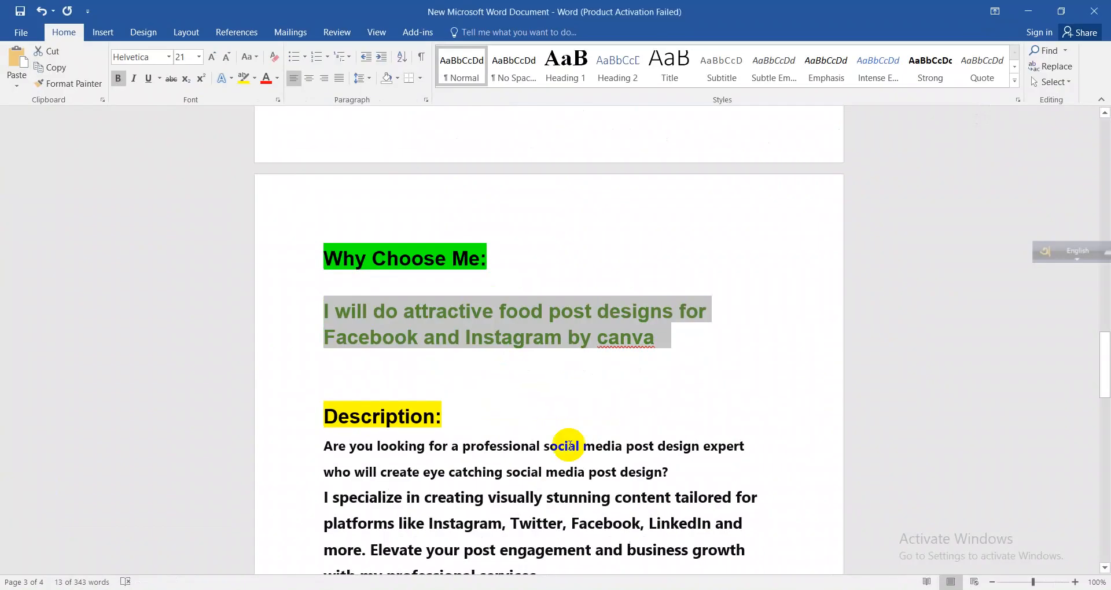
# - Switch to the Word document and find the Keywords list on its first page, starting at "Instagram Post"
pyautogui.scroll(5, 519, 420)
pyautogui.scroll(15, 526, 417)
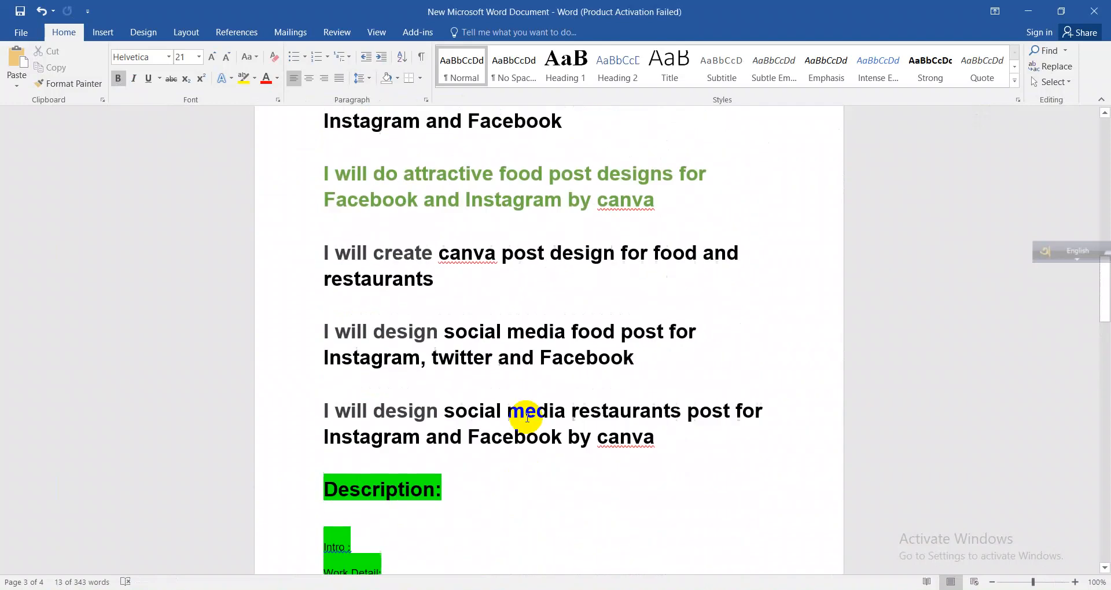
pyautogui.scroll(8, 528, 415)
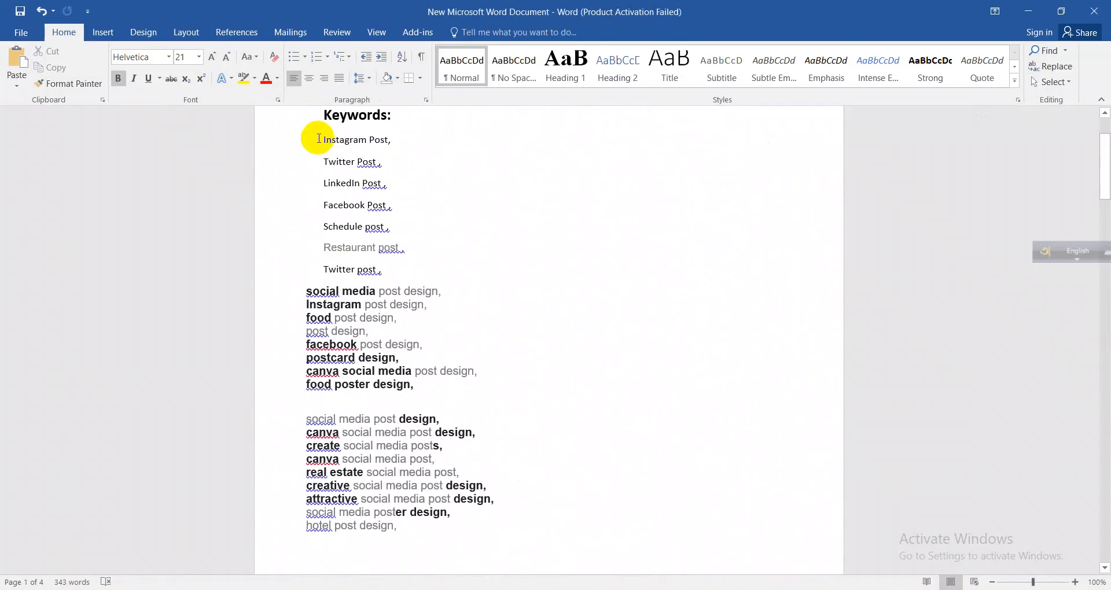
pyautogui.moveTo(317, 137); pyautogui.dragTo(493, 522)
pyautogui.click(492, 522)
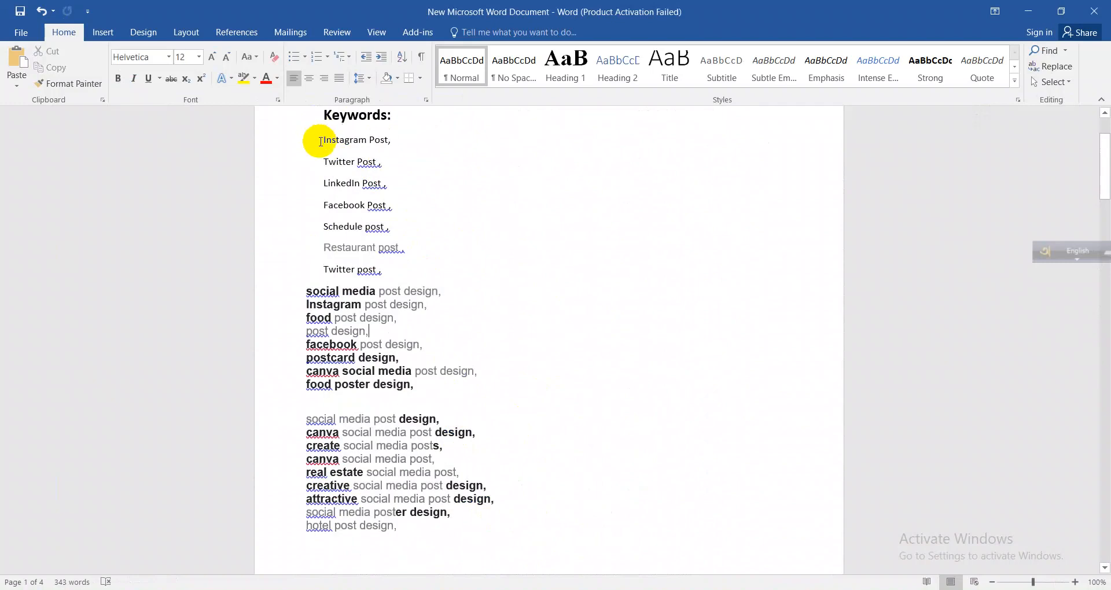
pyautogui.moveTo(322, 139); pyautogui.dragTo(398, 141)
pyautogui.scroll(3, 457, 203)
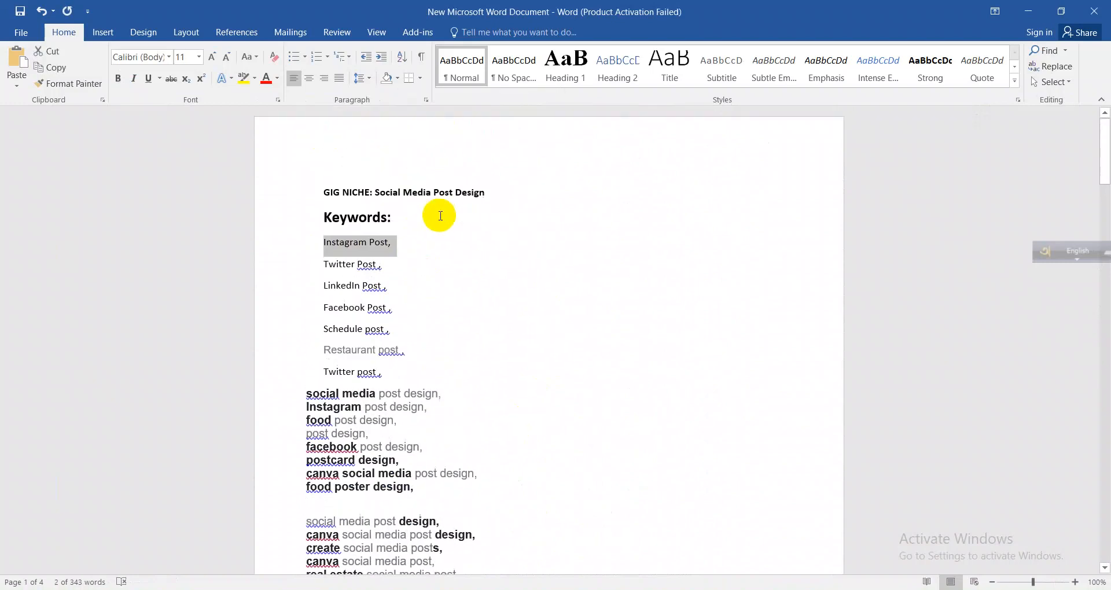
pyautogui.click(386, 243)
pyautogui.moveTo(396, 245); pyautogui.dragTo(325, 250)
pyautogui.scroll(6, 405, 272)
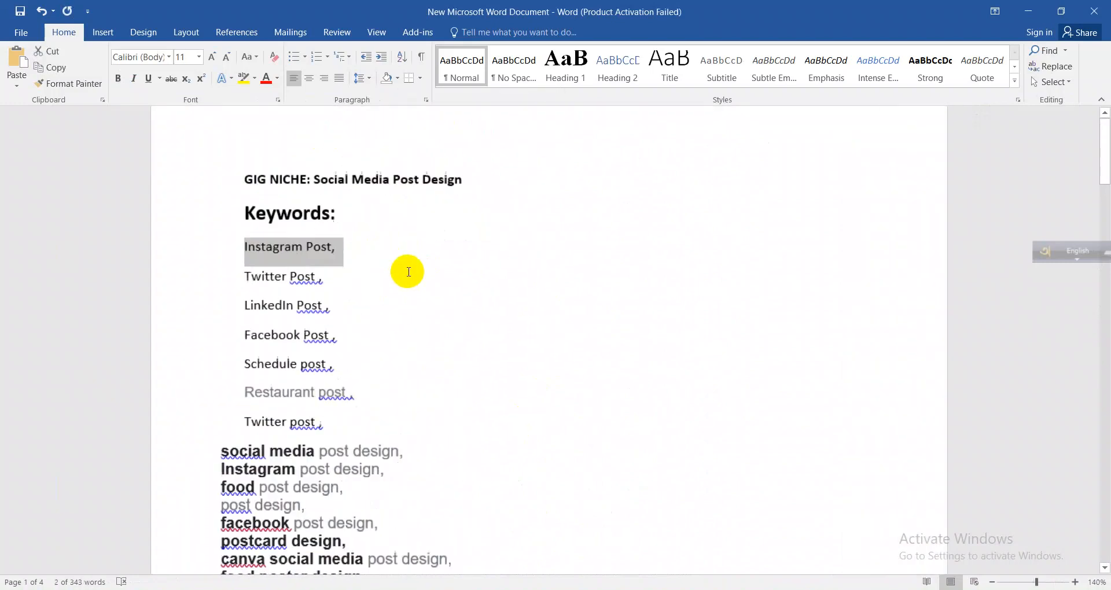
# - Join the keyword "Twitter Post" onto the "Instagram Post," line, with spacing after the comma
pyautogui.moveTo(185, 248); pyautogui.dragTo(256, 250)
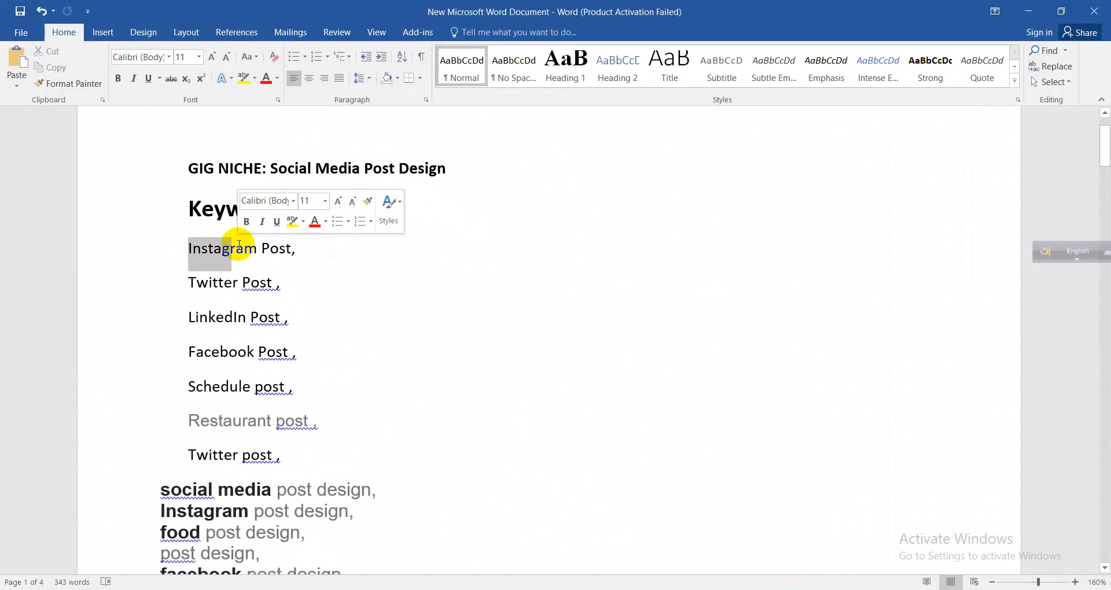
pyautogui.click(304, 255)
pyautogui.press('Delete')
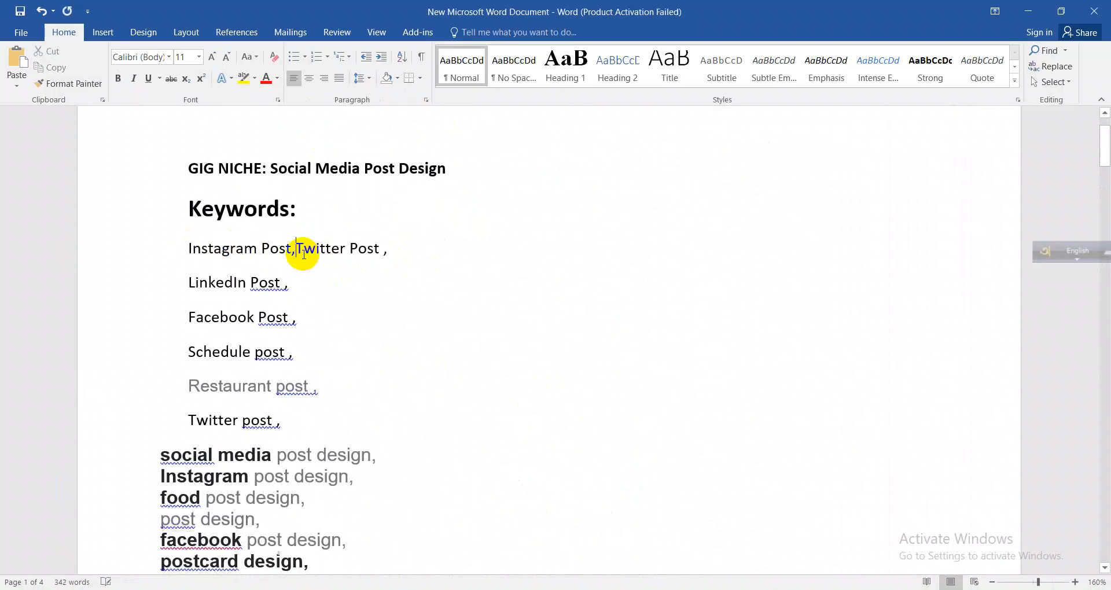
pyautogui.moveTo(186, 247); pyautogui.dragTo(420, 251)
pyautogui.moveTo(188, 249); pyautogui.dragTo(295, 249)
pyautogui.click(367, 285)
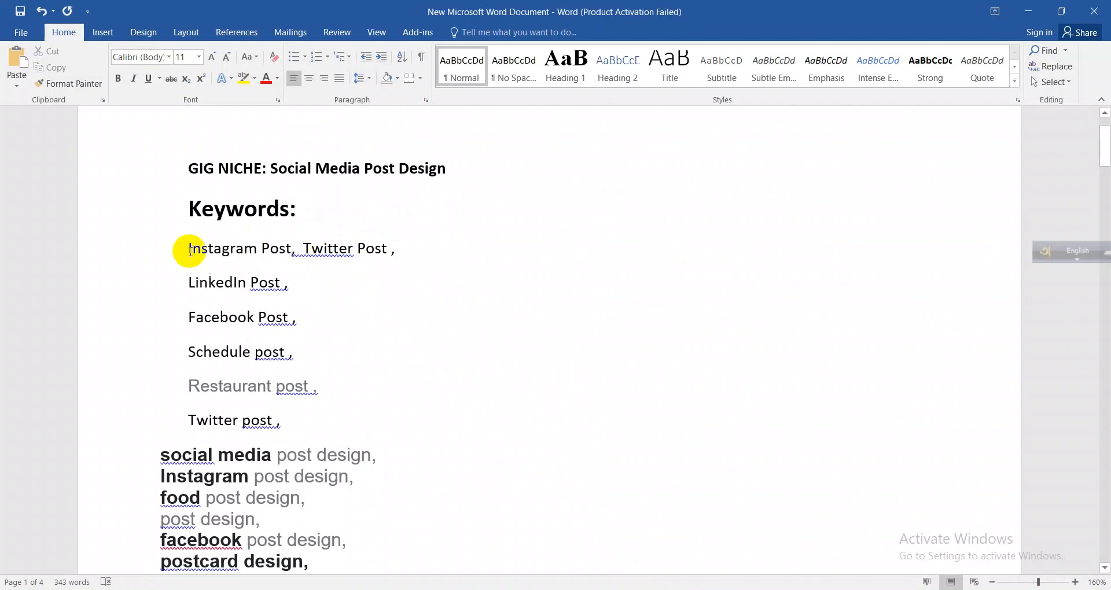
# - Review the whole keyword list from "Instagram Post" down to "hotel post design"
pyautogui.click(200, 245)
pyautogui.click(385, 380)
pyautogui.scroll(-3, 377, 387)
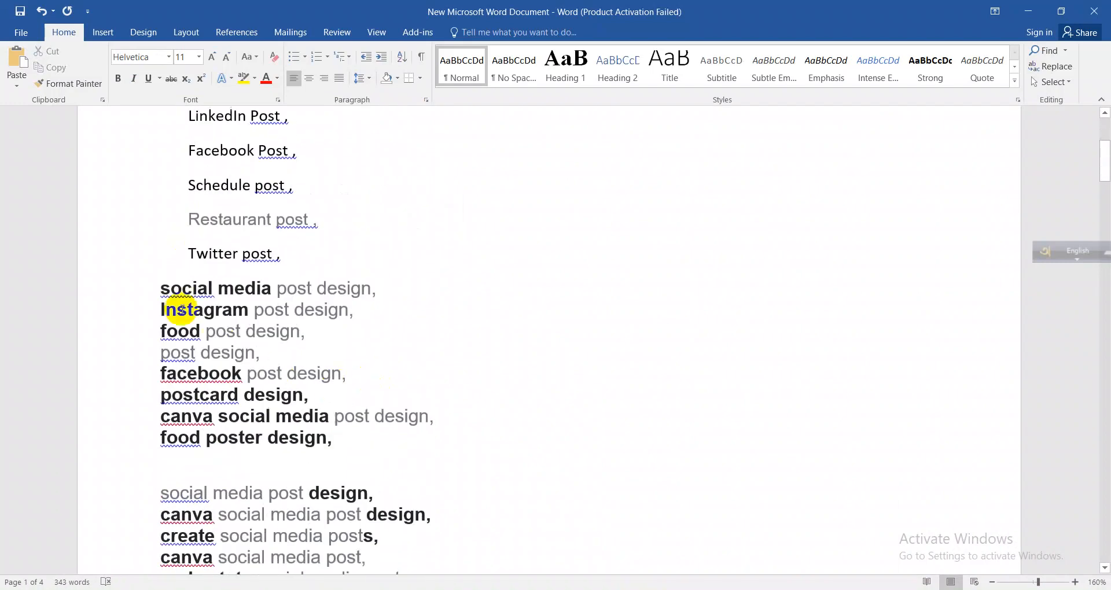
pyautogui.scroll(-3, 366, 332)
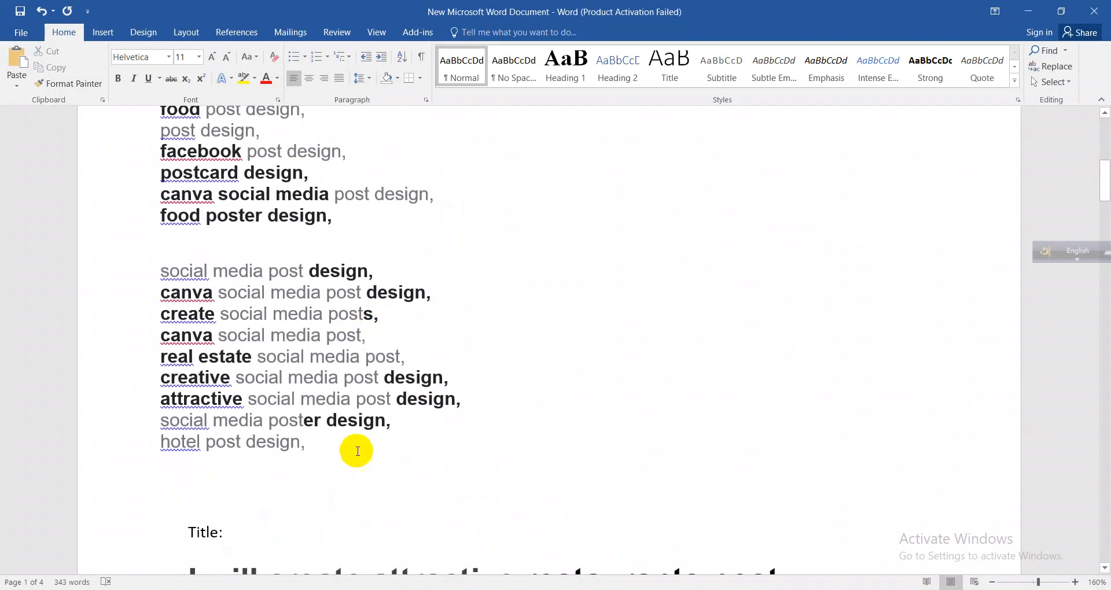
pyautogui.scroll(4, 376, 443)
pyautogui.scroll(-1, 381, 442)
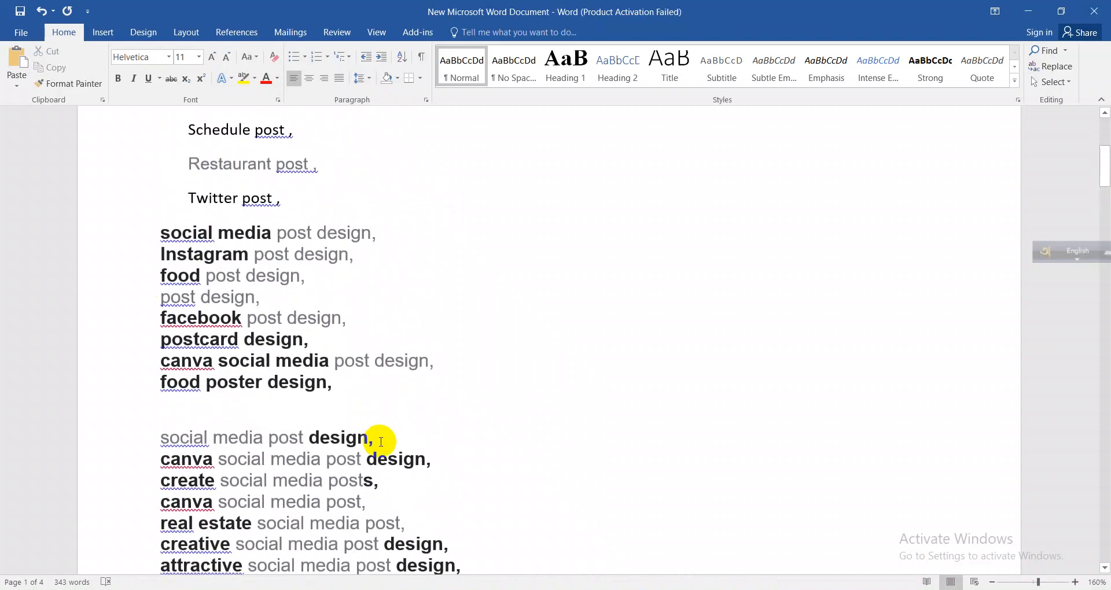
pyautogui.scroll(5, 376, 437)
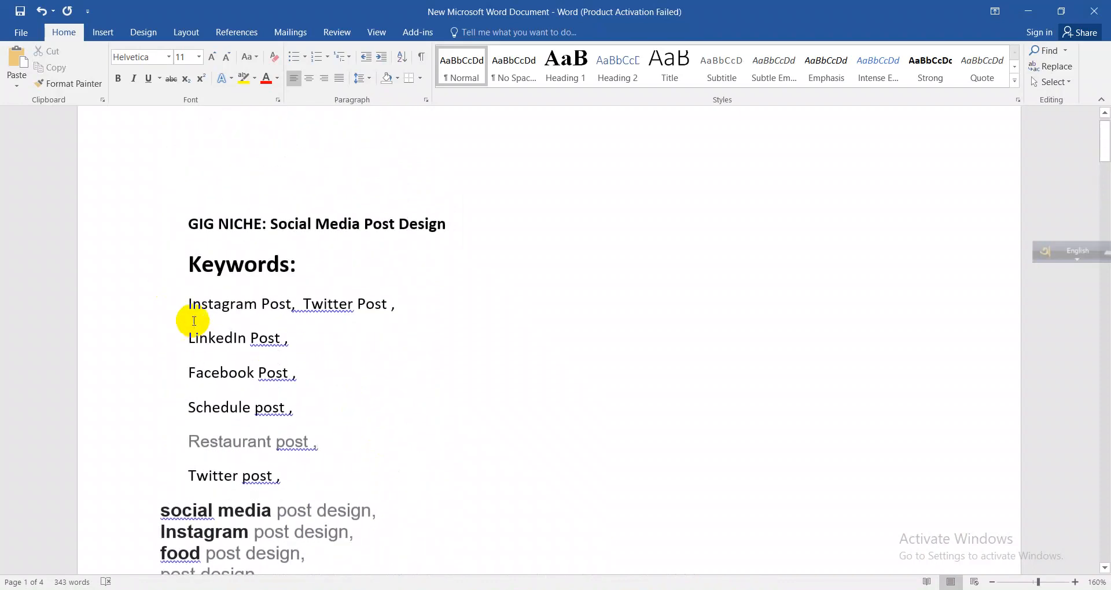
# - Copy "attractive food post designs" from the green gig title and add it with a comma below "hotel post design," in the keyword list
pyautogui.scroll(-15, 549, 349)
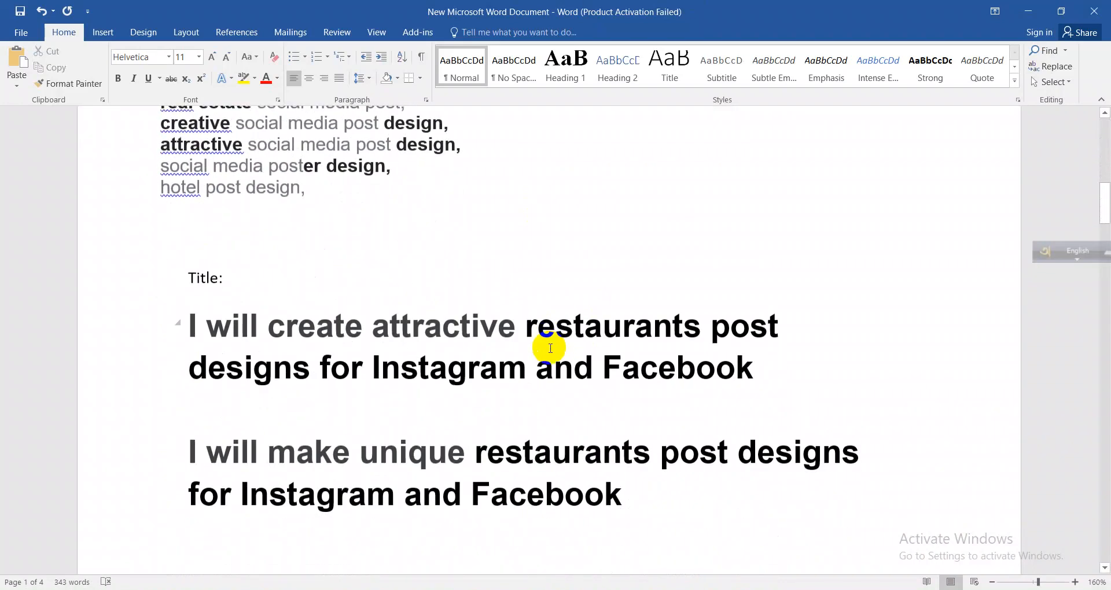
pyautogui.scroll(-8, 548, 349)
pyautogui.scroll(3, 543, 341)
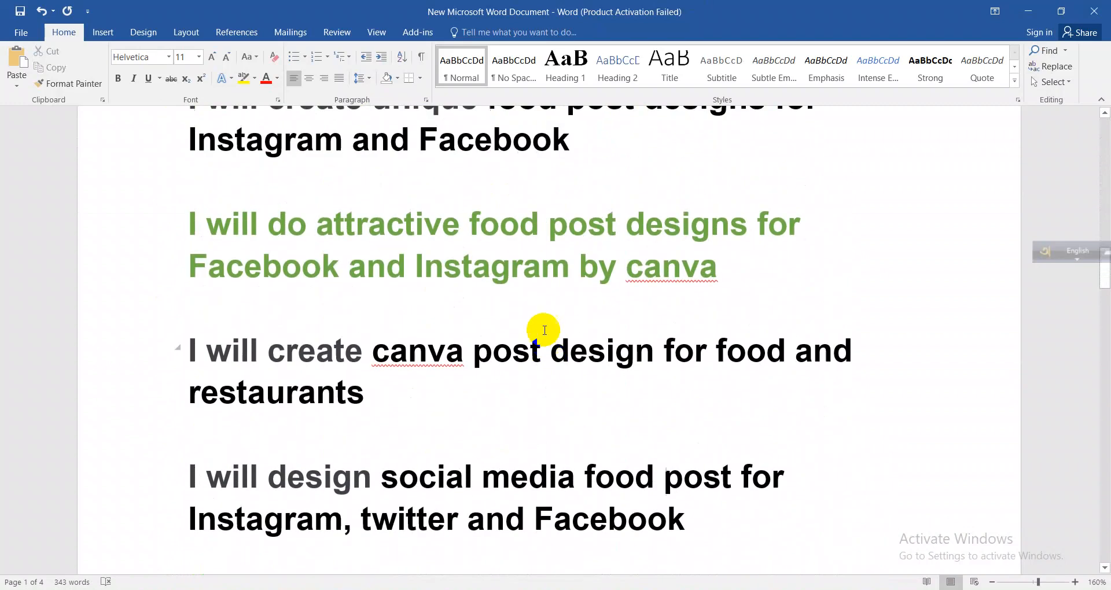
pyautogui.moveTo(307, 221); pyautogui.dragTo(744, 225)
pyautogui.hotkey('ctrl', 'c')
pyautogui.scroll(10, 471, 288)
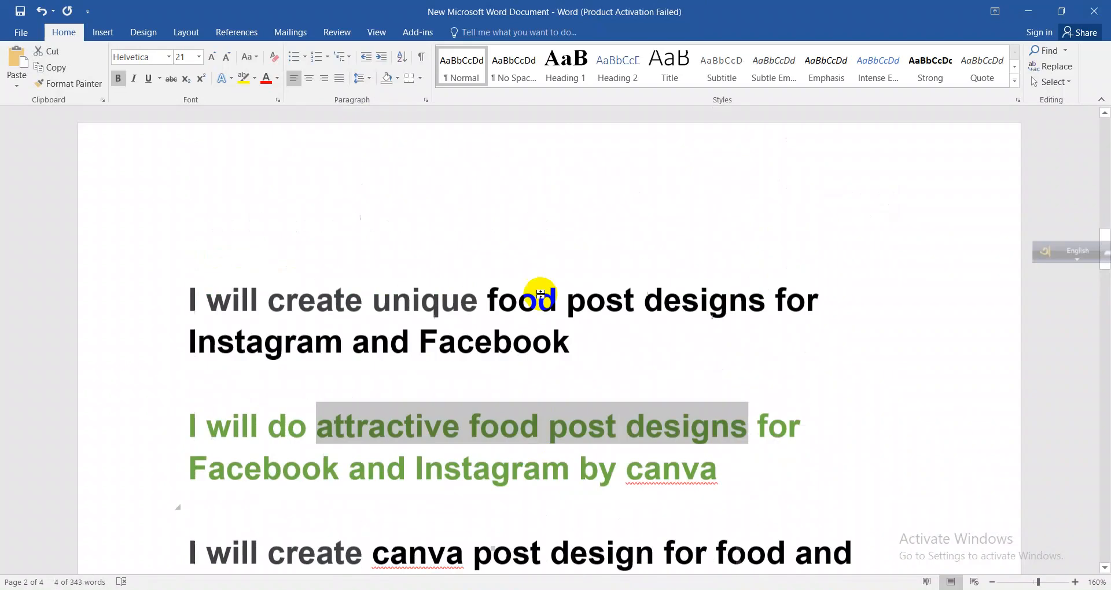
pyautogui.scroll(8, 540, 295)
pyautogui.scroll(-3, 436, 335)
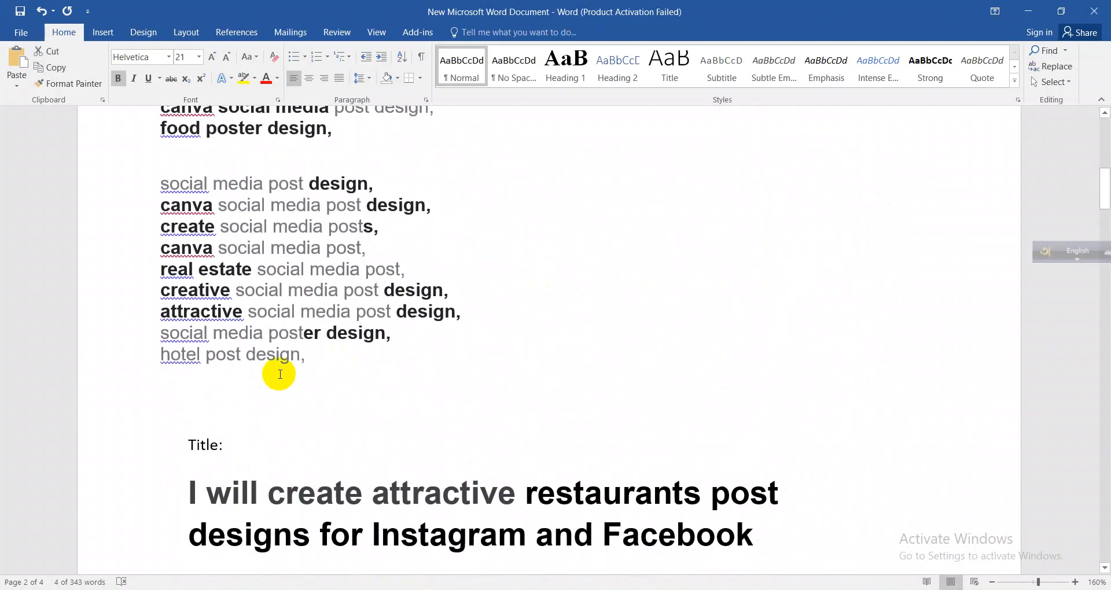
pyautogui.hotkey('ctrl', 'v')
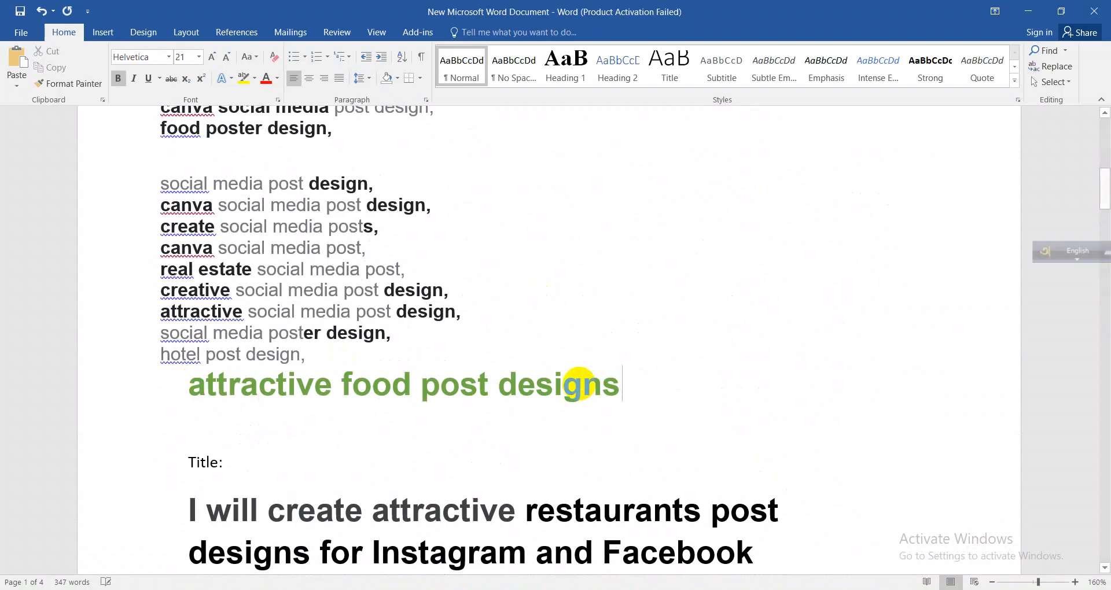
pyautogui.write(',')
# - Copy the full keyword list, from "Instagram Post" through "attractive food post designs,", and return to the image's properties
pyautogui.moveTo(637, 384); pyautogui.dragTo(195, 328)
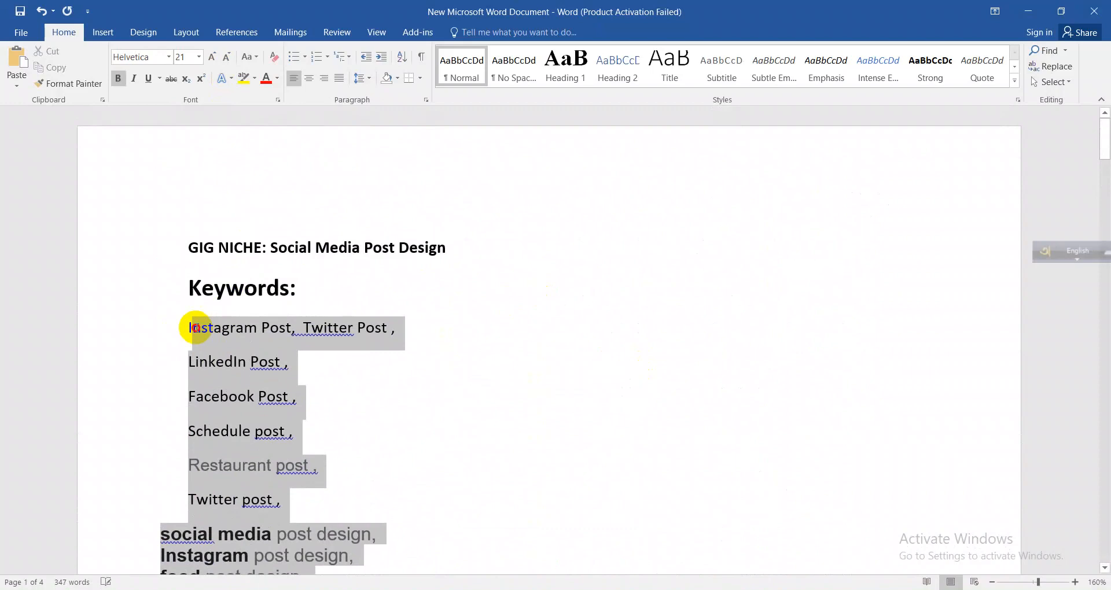
pyautogui.rightClick(253, 339)
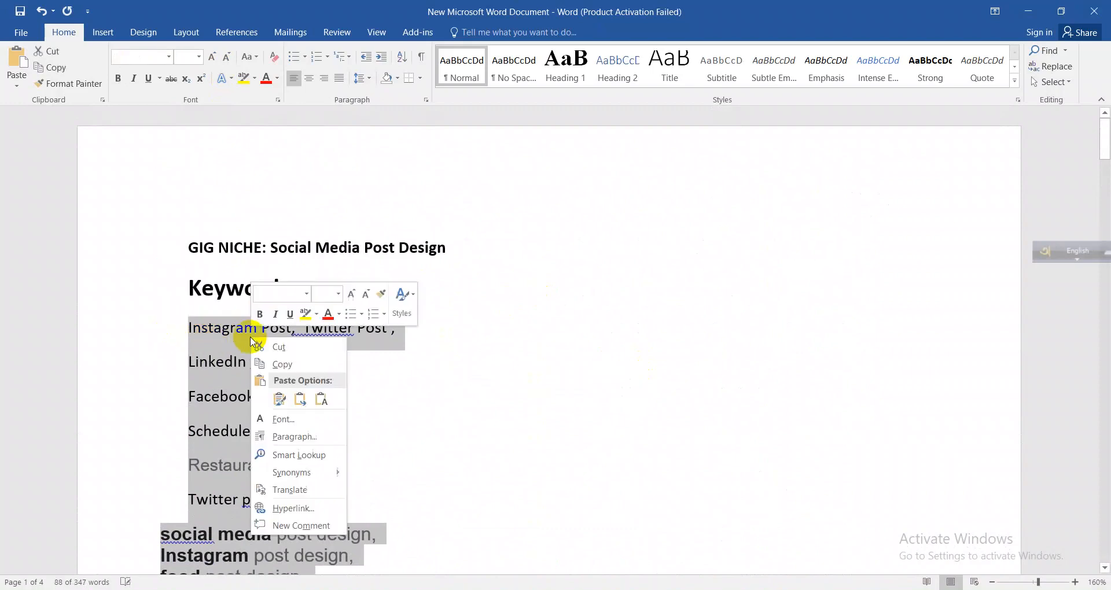
pyautogui.click(622, 329)
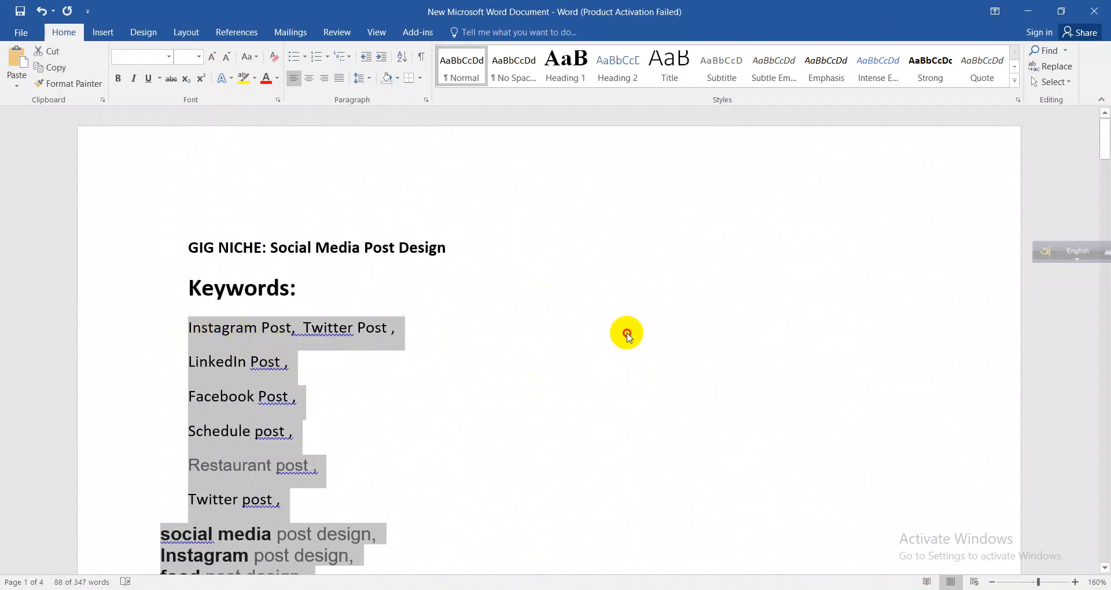
pyautogui.click(1026, 11)
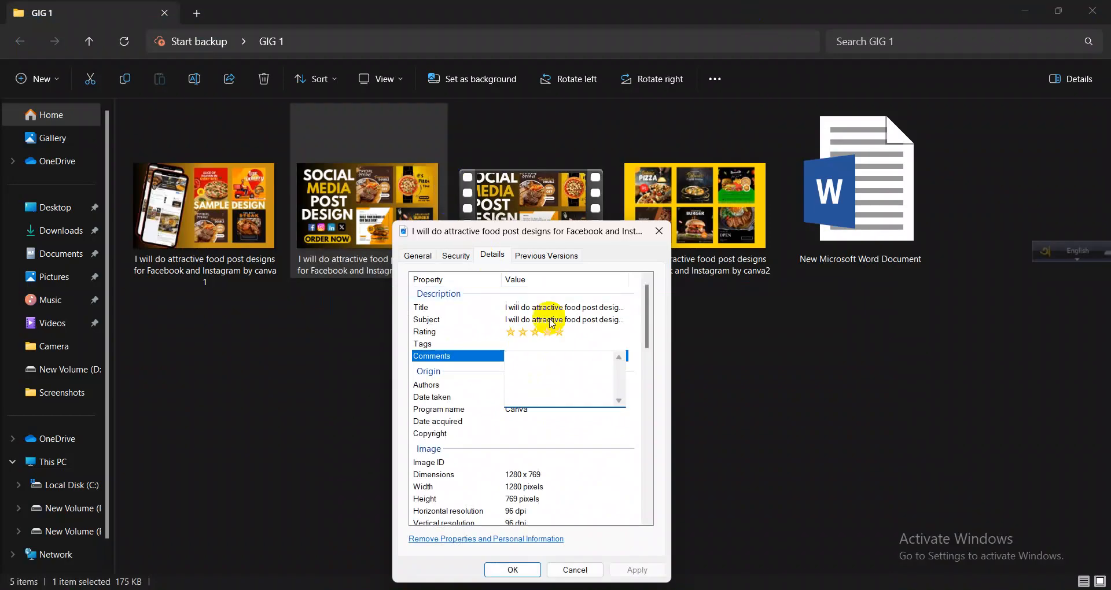
# - Paste the keyword list into the image's Comments and remove the trailing empty line
pyautogui.hotkey('ctrl', 'v')
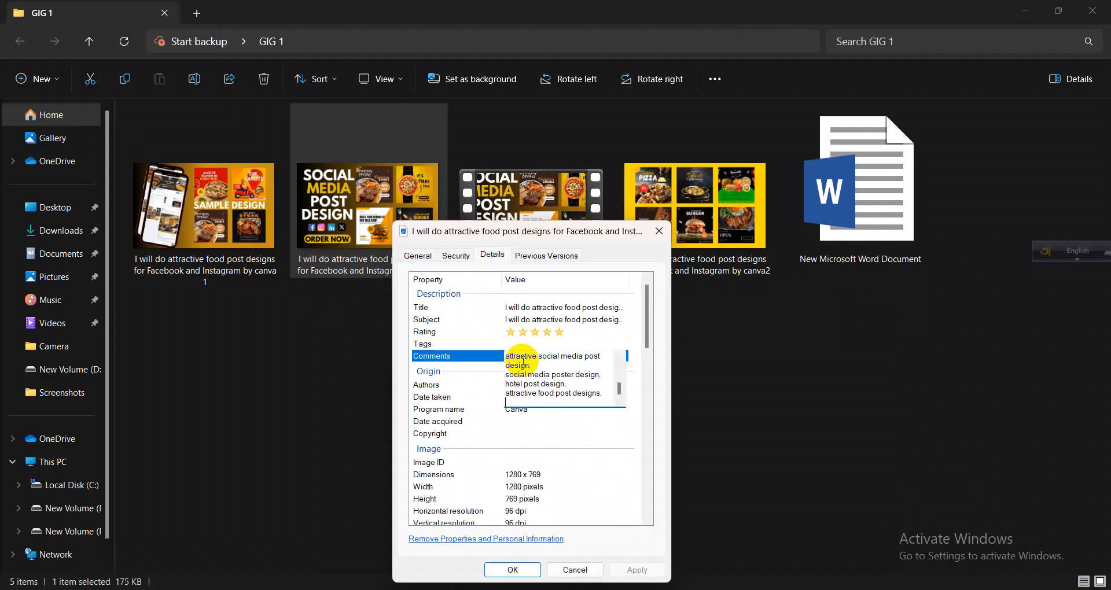
pyautogui.press('BackSpace')
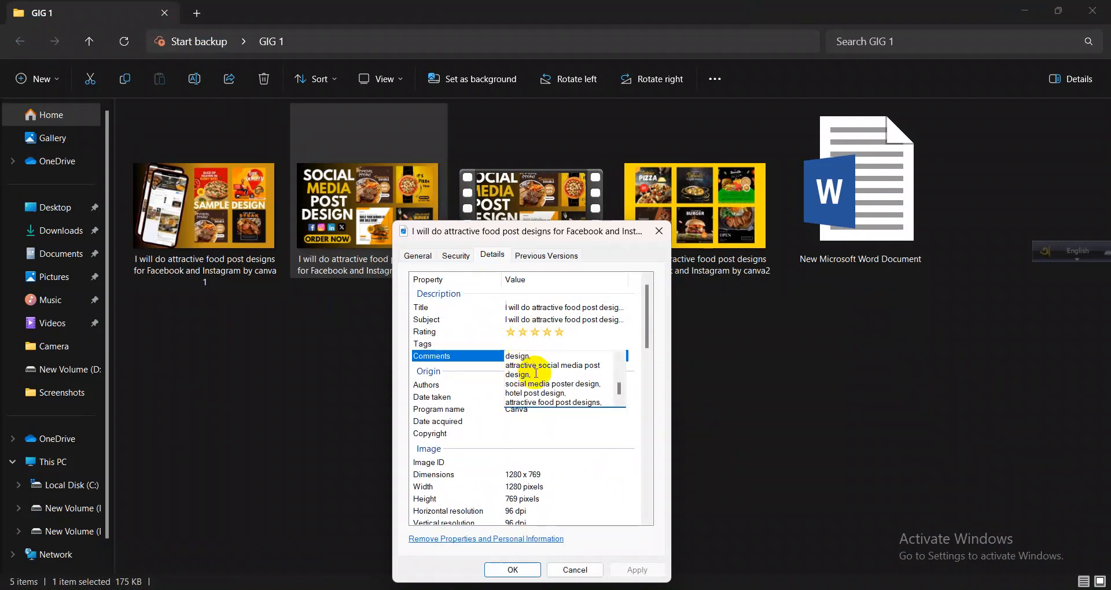
pyautogui.scroll(5, 536, 374)
pyautogui.scroll(-5, 537, 374)
pyautogui.click(469, 370)
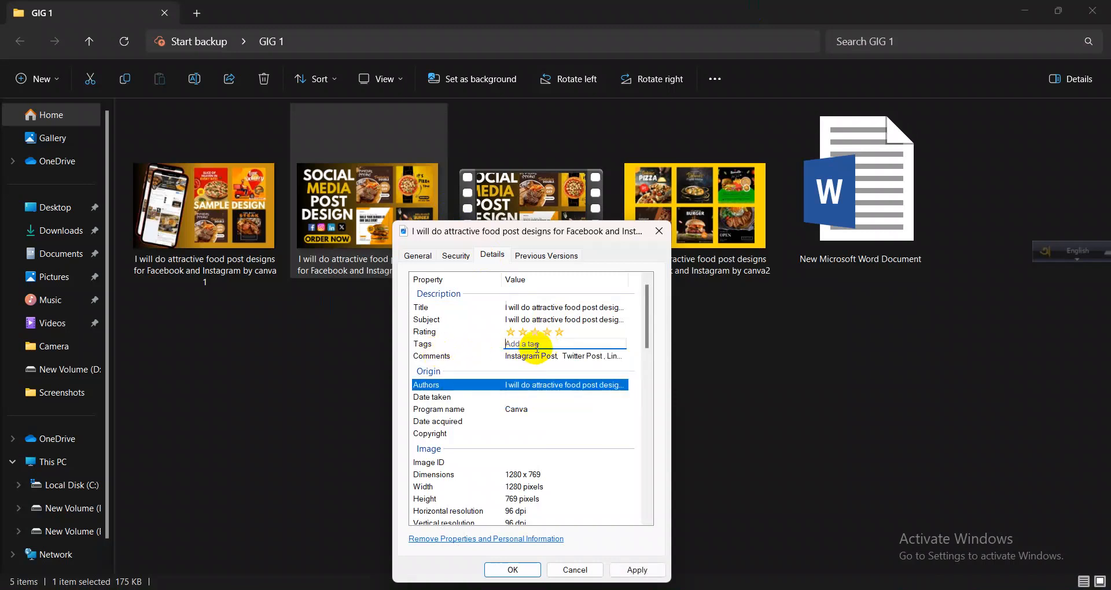
# - Paste the same keyword list into the image's Tags and check the Tags and Comments entries
pyautogui.click(537, 347)
pyautogui.hotkey('ctrl', 'v')
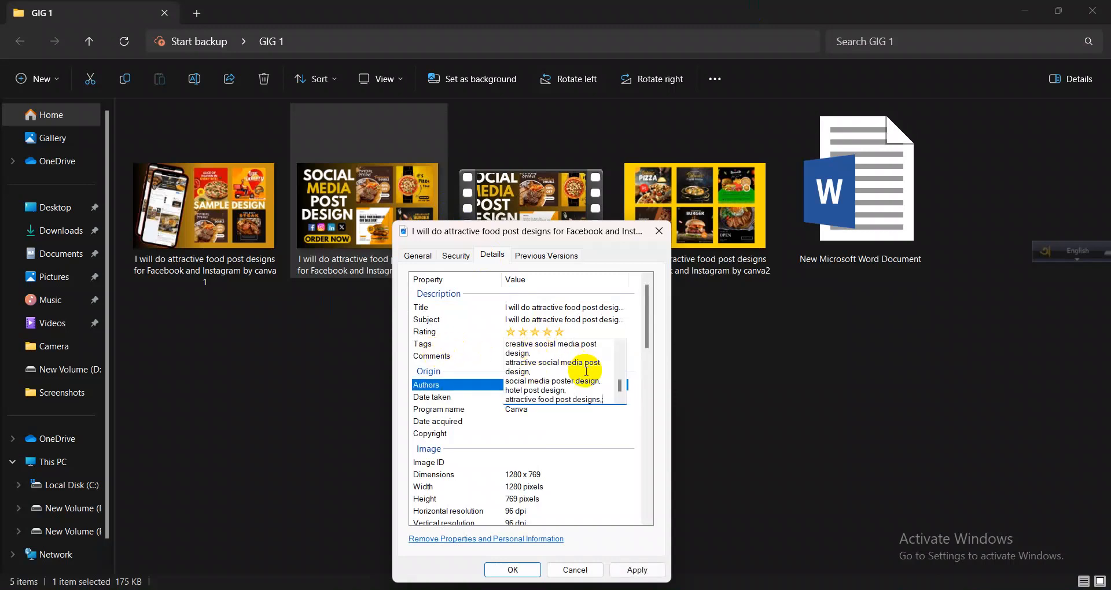
pyautogui.click(466, 344)
pyautogui.click(549, 356)
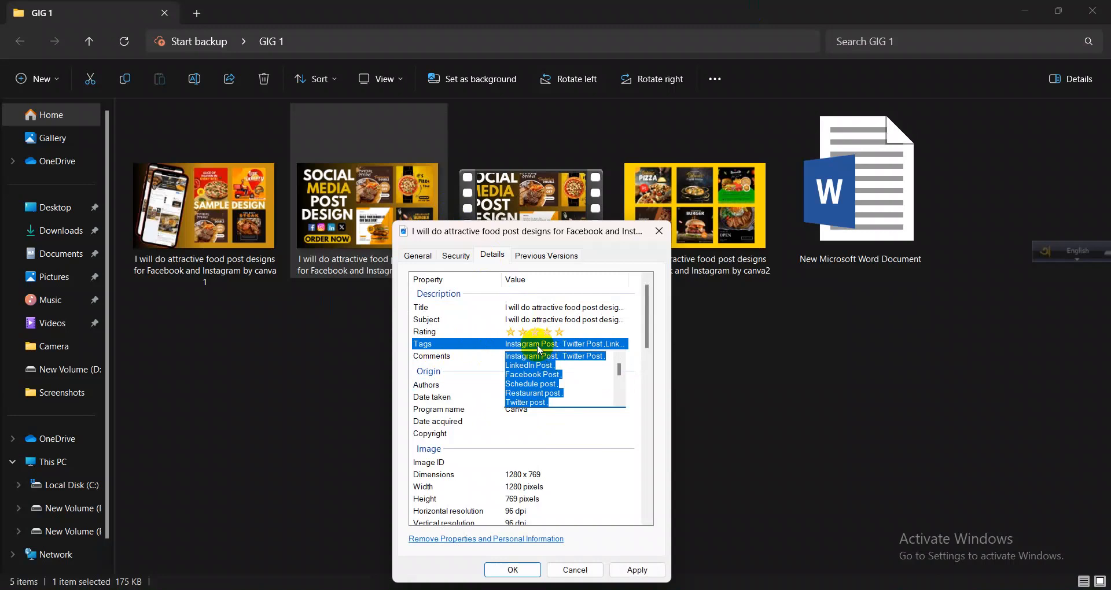
pyautogui.click(538, 346)
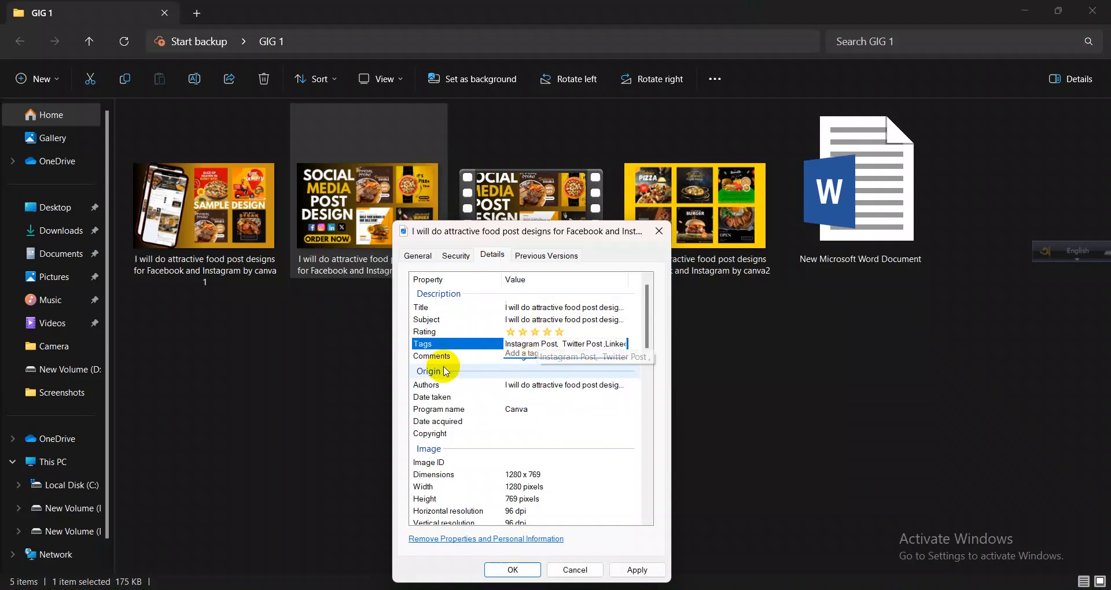
pyautogui.click(422, 336)
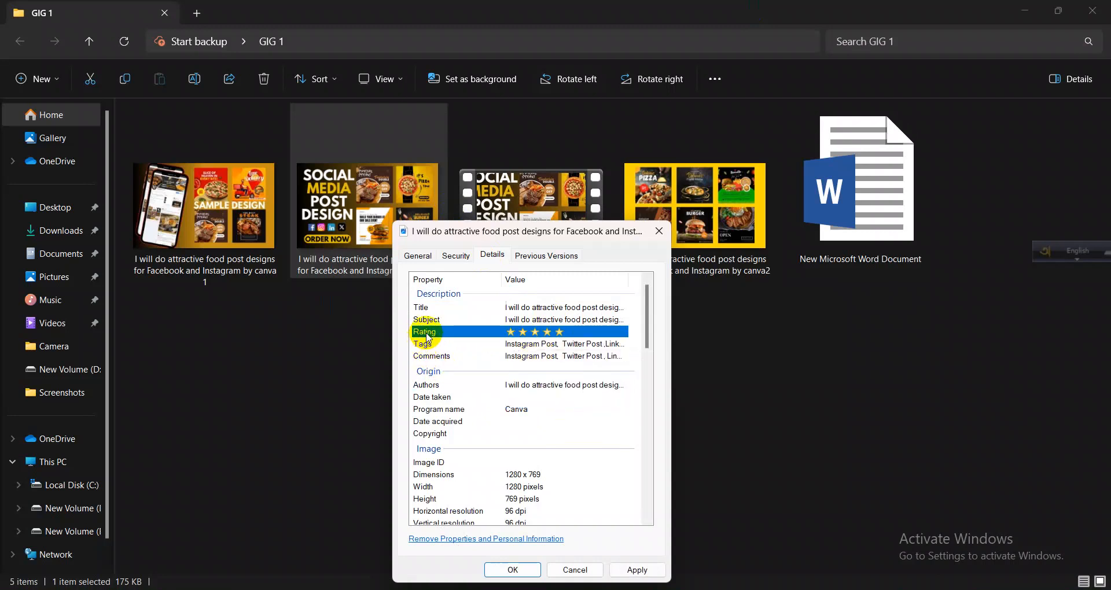
pyautogui.click(427, 344)
pyautogui.click(429, 357)
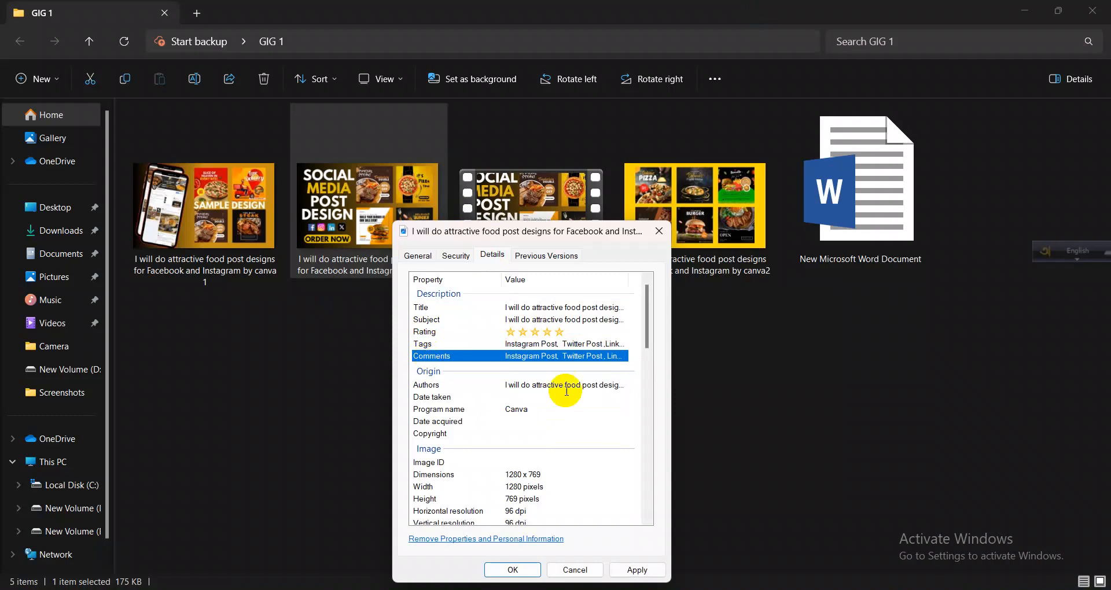
# - Save the image's metadata changes, close its properties, and switch to the Fiverr profile page in the browser
pyautogui.click(632, 571)
pyautogui.click(512, 570)
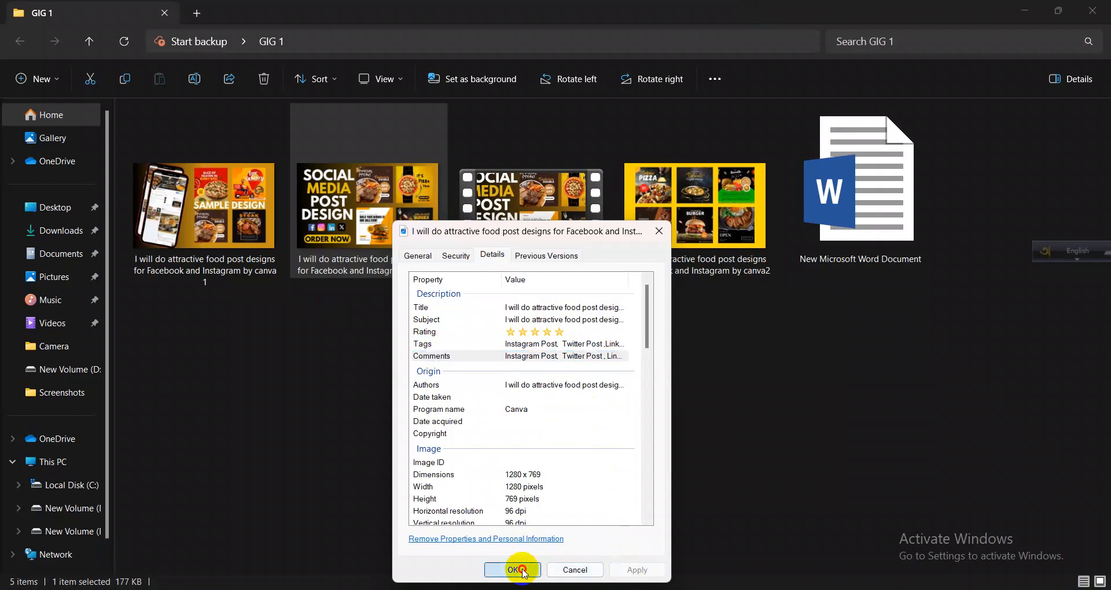
pyautogui.click(672, 588)
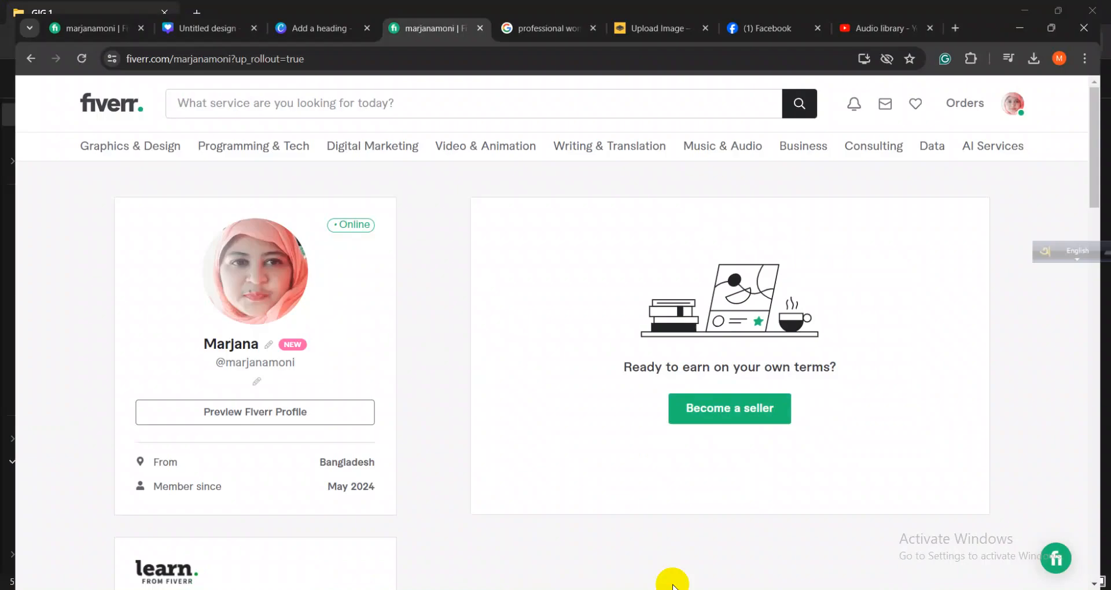
# - Try to reload the Fiverr profile page with "?up_rollout=true" removed from its address
pyautogui.click(231, 46)
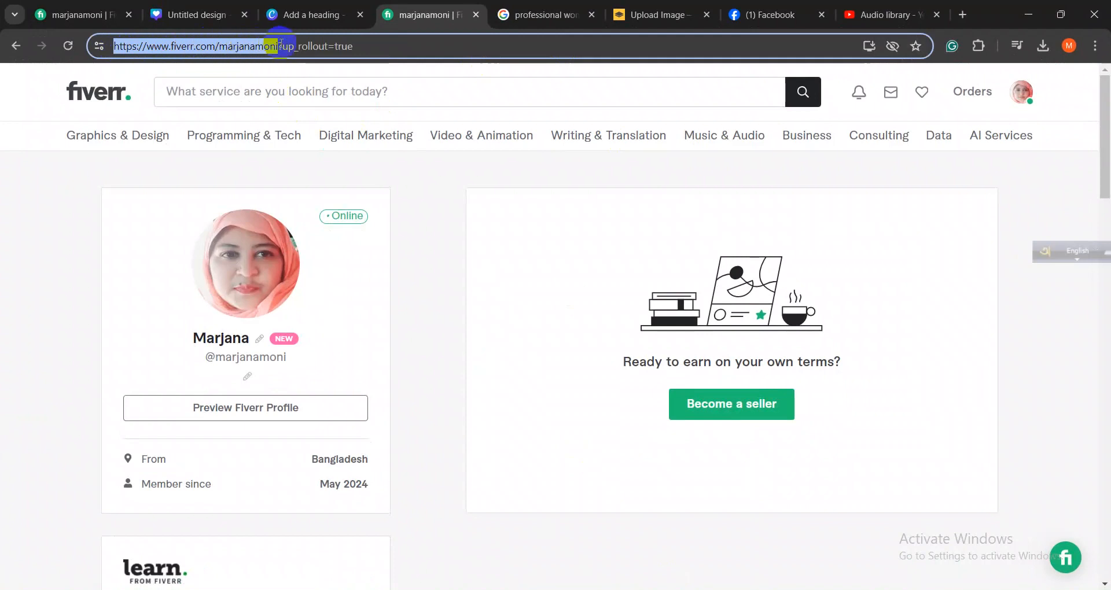
pyautogui.moveTo(372, 47); pyautogui.dragTo(283, 50)
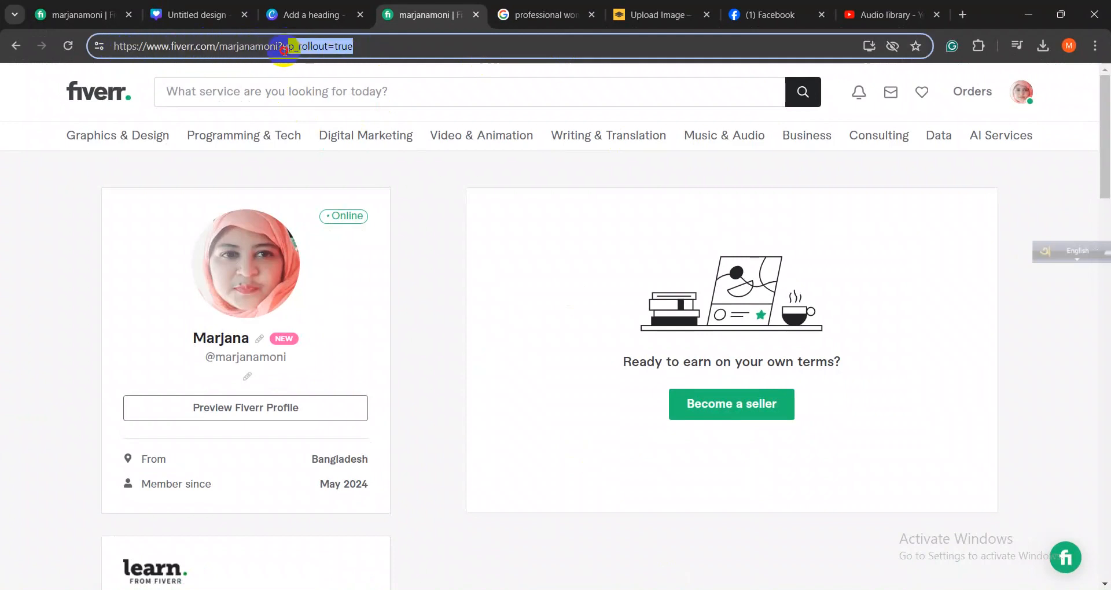
pyautogui.press('BackSpace')
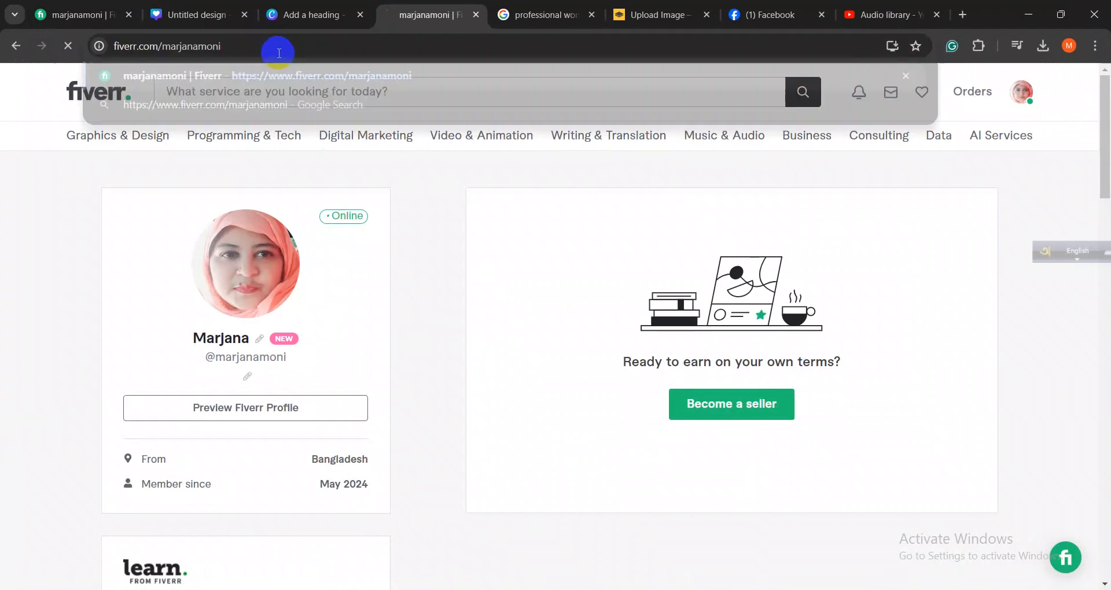
pyautogui.press('Return')
pyautogui.moveTo(251, 47); pyautogui.dragTo(107, 62)
pyautogui.click(283, 54)
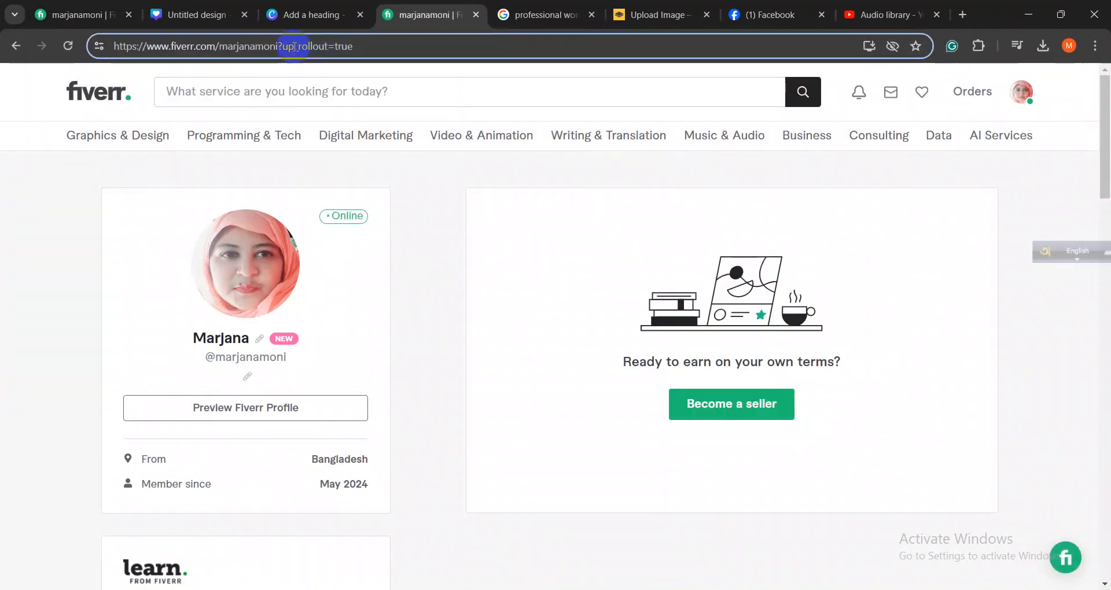
# - Copy the profile address up to the part before "?up_rollout=true" and switch to the Word document
pyautogui.moveTo(280, 46); pyautogui.dragTo(98, 60)
pyautogui.hotkey('ctrl', 'c')
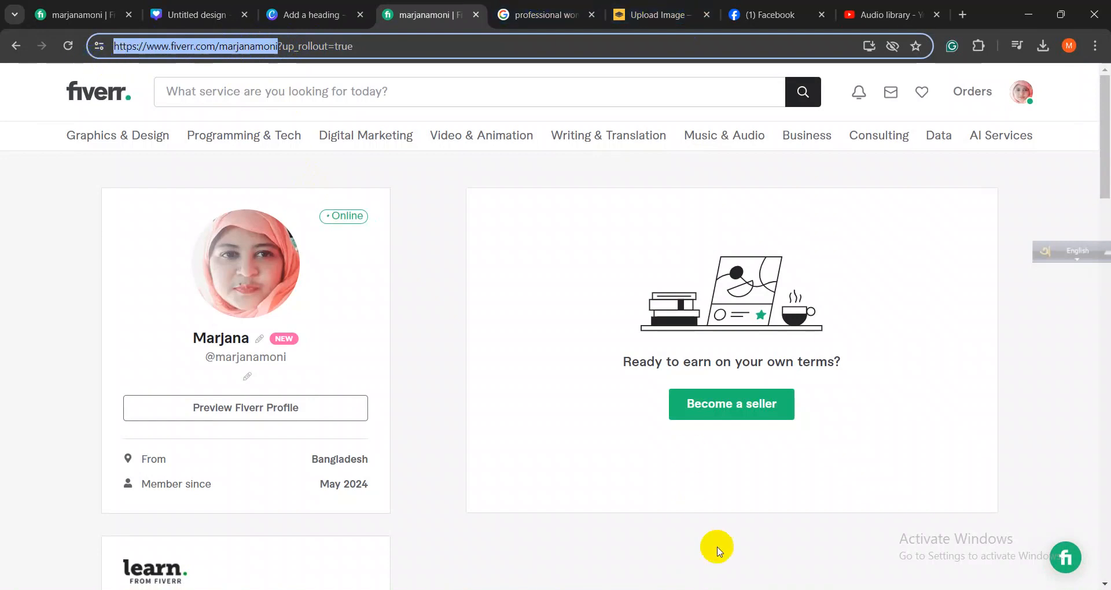
pyautogui.click(731, 589)
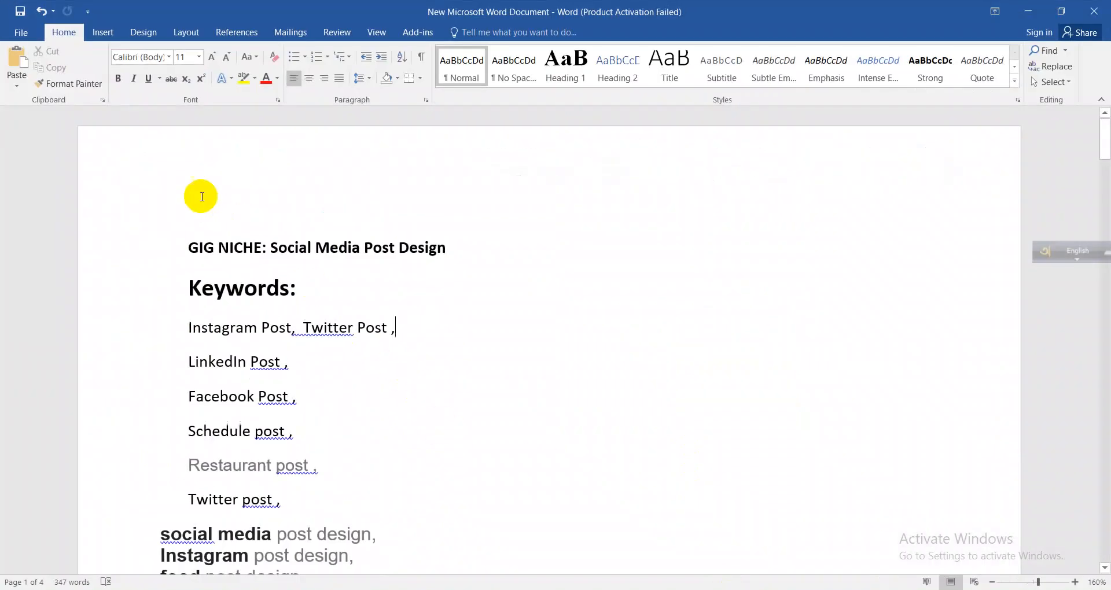
# - Paste the Fiverr profile link on the empty line above the "Description:" heading
pyautogui.click(202, 197)
pyautogui.scroll(-15, 501, 379)
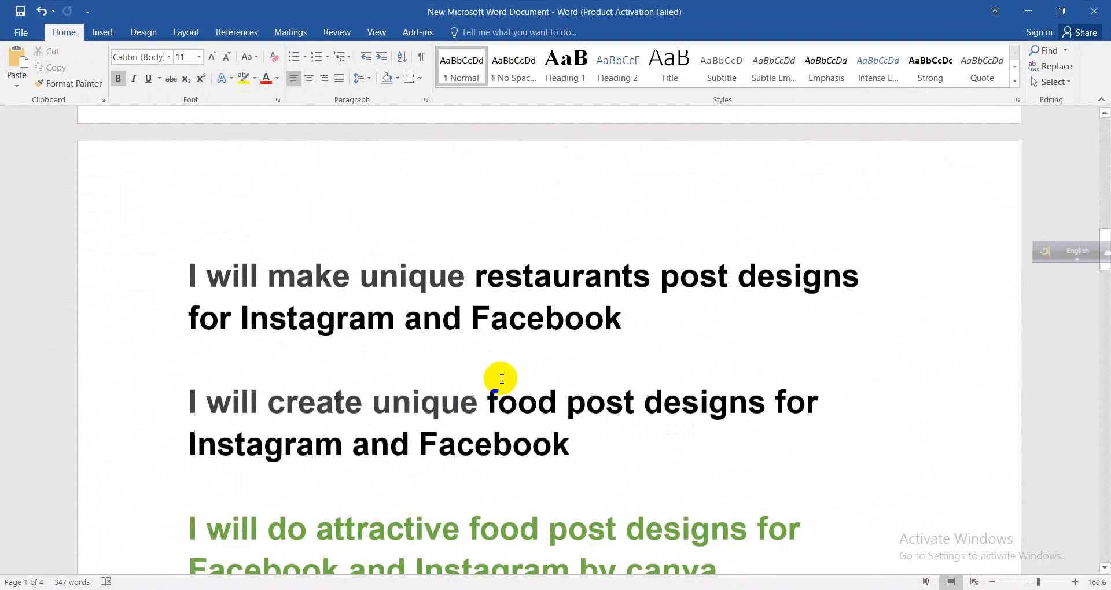
pyautogui.scroll(-15, 501, 379)
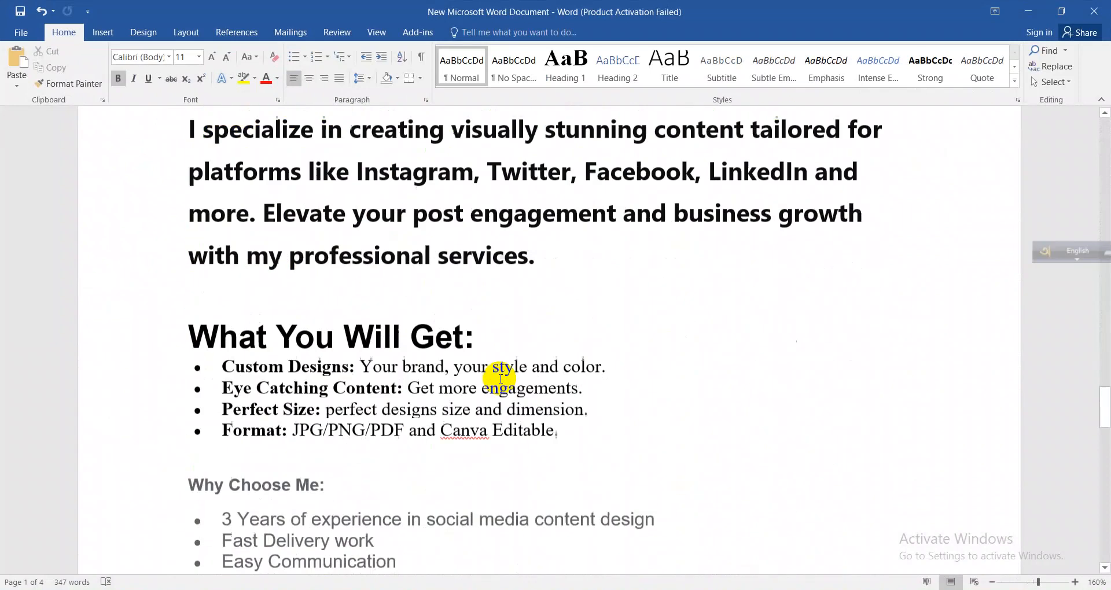
pyautogui.scroll(-10, 499, 378)
pyautogui.scroll(9, 499, 379)
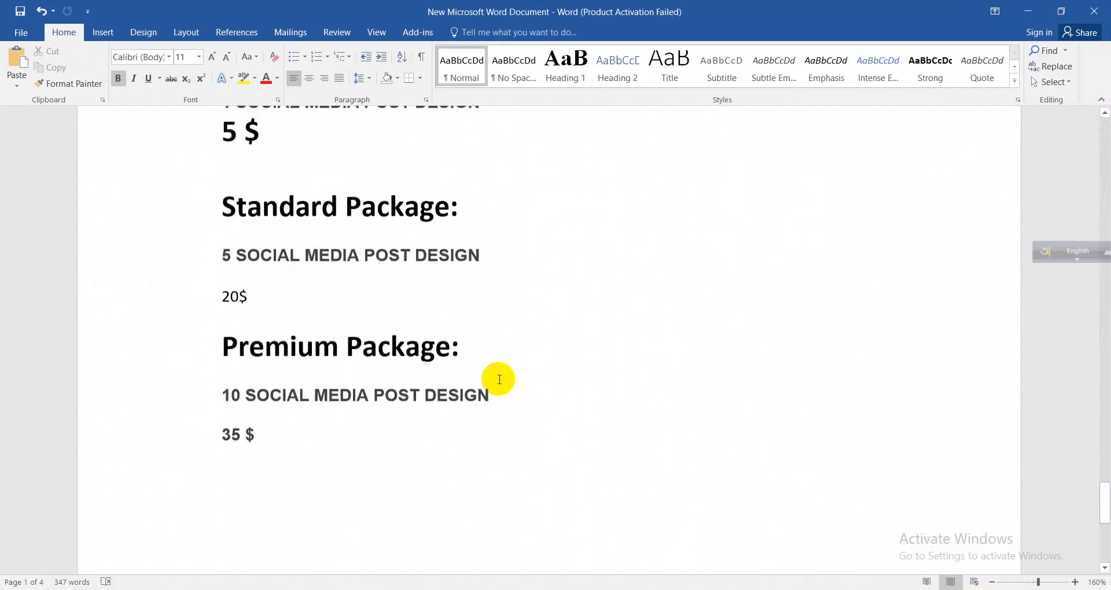
pyautogui.scroll(12, 497, 379)
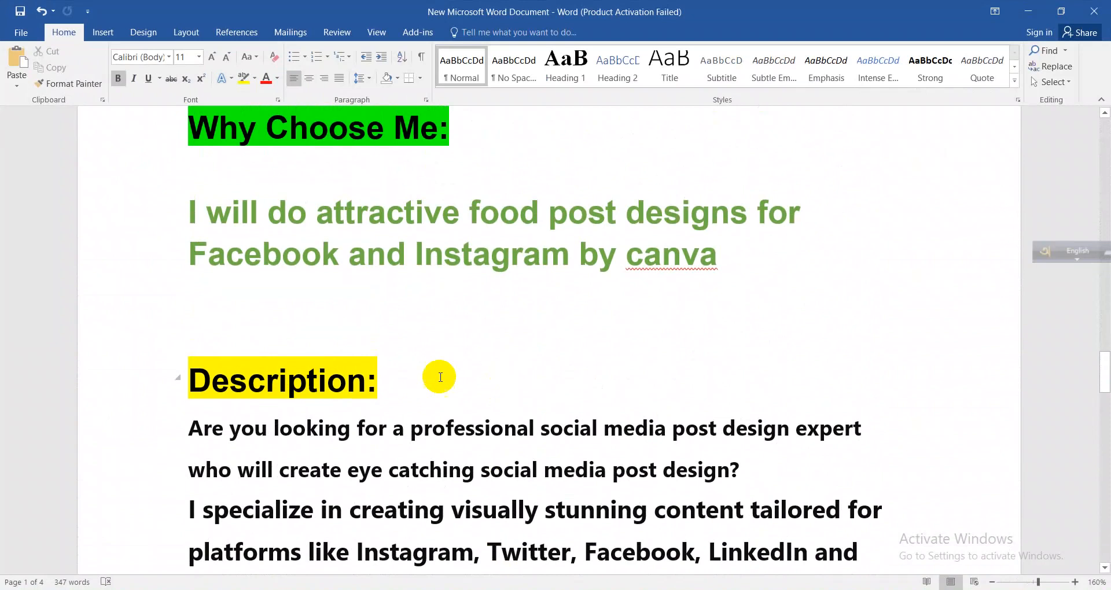
pyautogui.click(294, 328)
pyautogui.hotkey('ctrl', 'v')
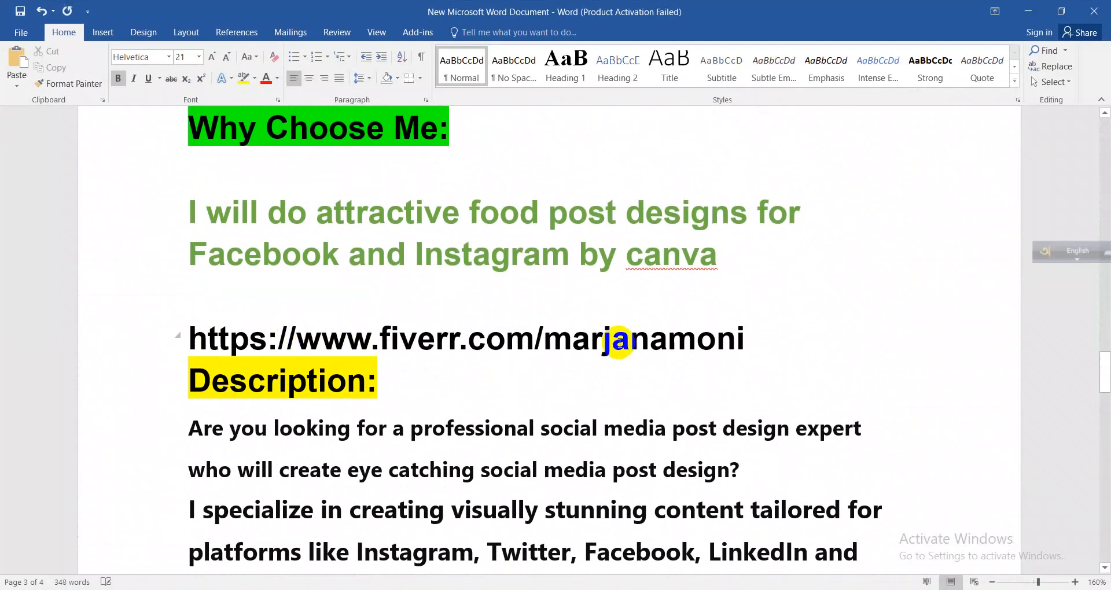
# - Return to the GIG 1 folder and paste the Fiverr profile link as the Copyright of the "Social Media Post Design" image
pyautogui.click(1027, 11)
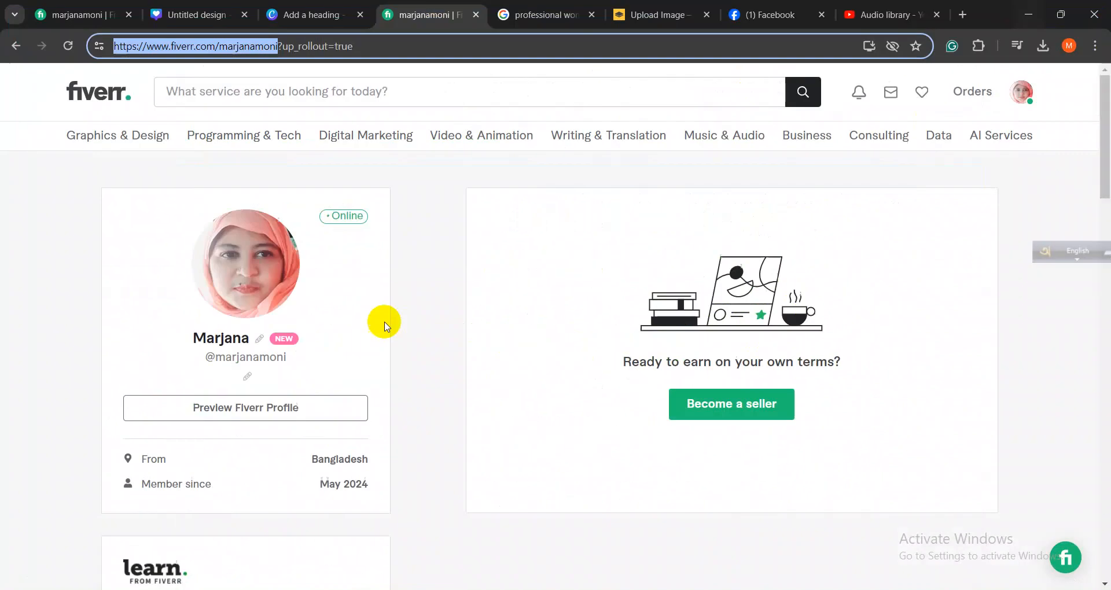
pyautogui.click(1025, 10)
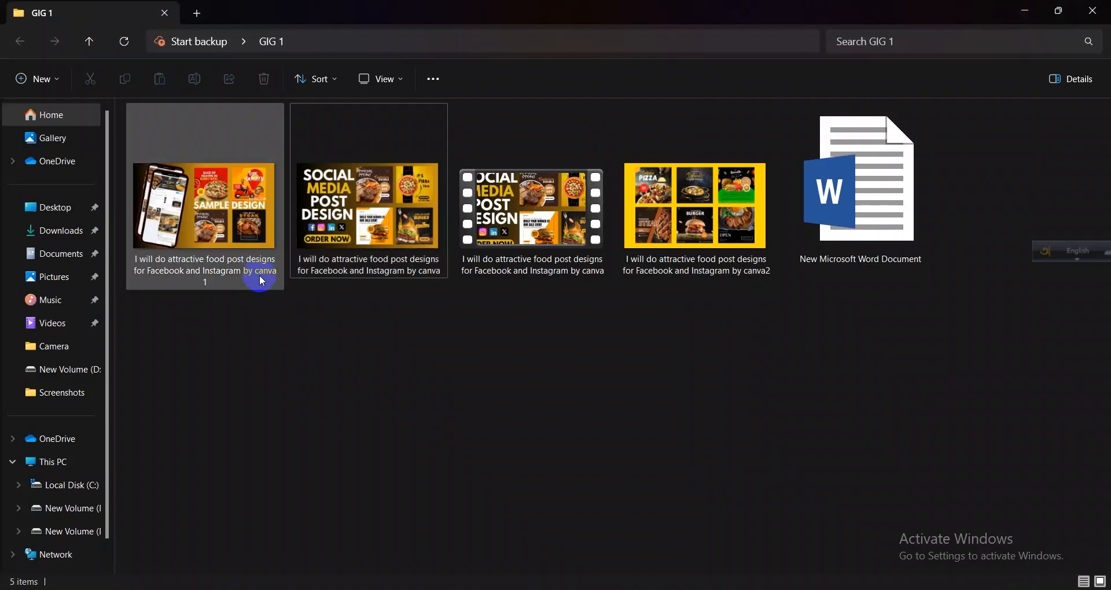
pyautogui.click(355, 263)
pyautogui.rightClick(356, 263)
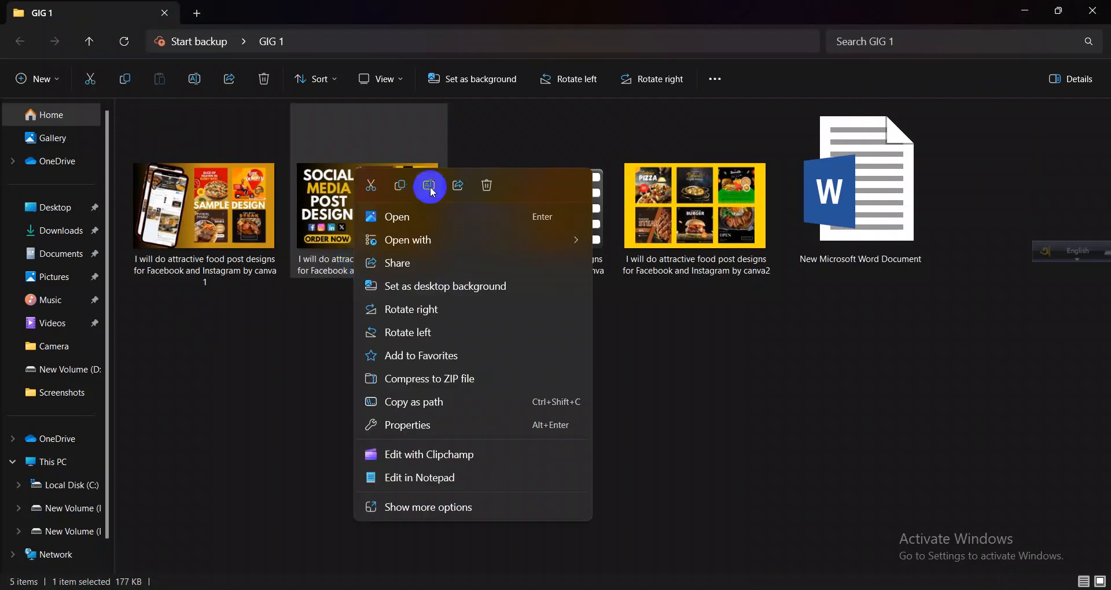
pyautogui.click(415, 428)
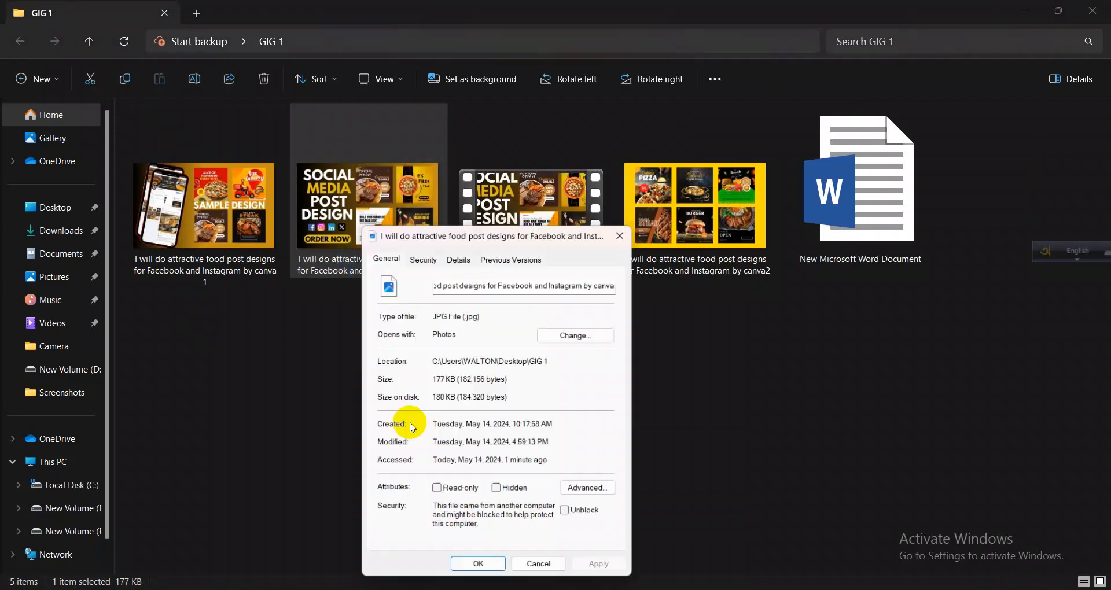
pyautogui.click(459, 255)
pyautogui.scroll(-1, 502, 355)
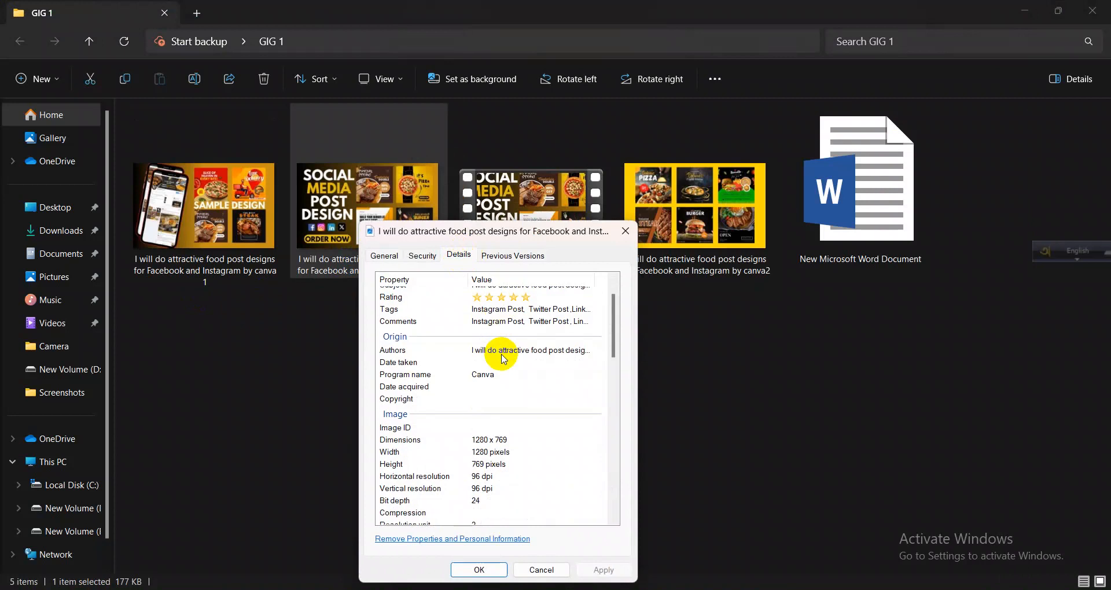
pyautogui.click(389, 405)
pyautogui.click(485, 398)
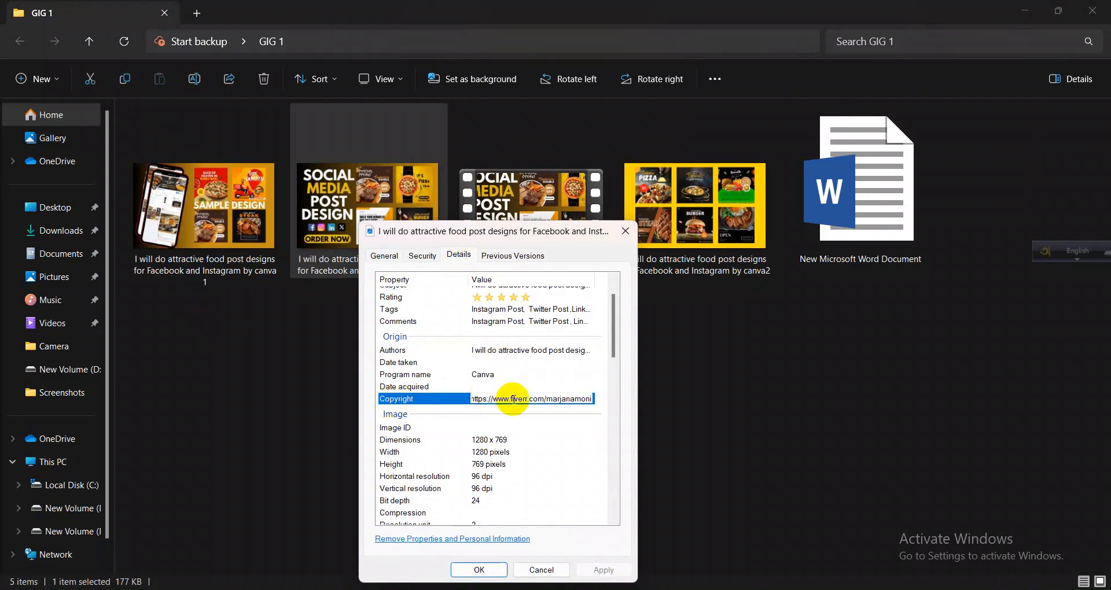
pyautogui.click(490, 389)
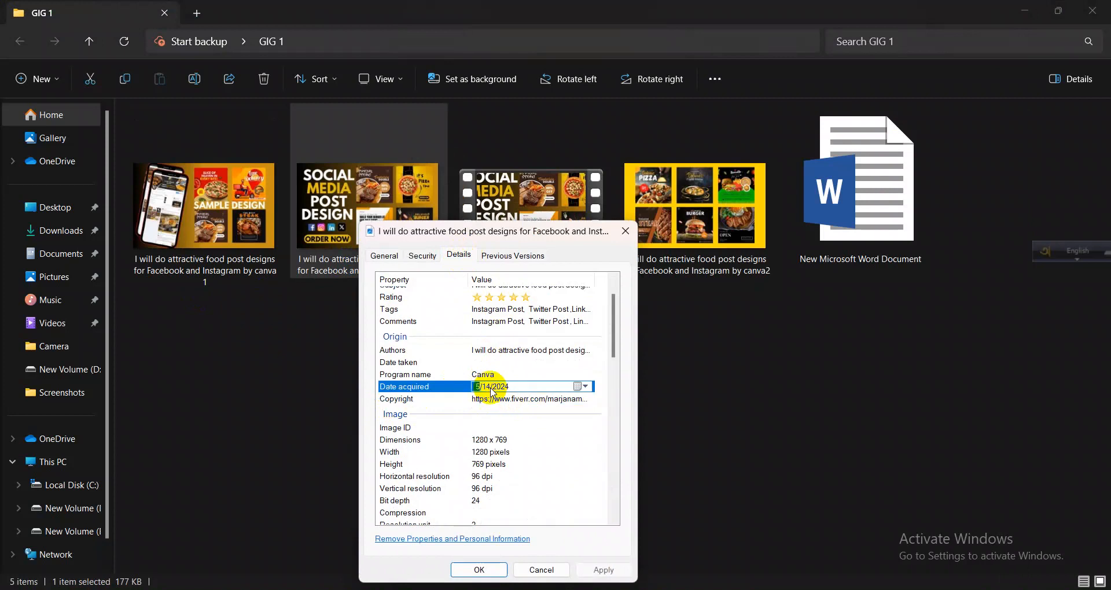
pyautogui.click(533, 400)
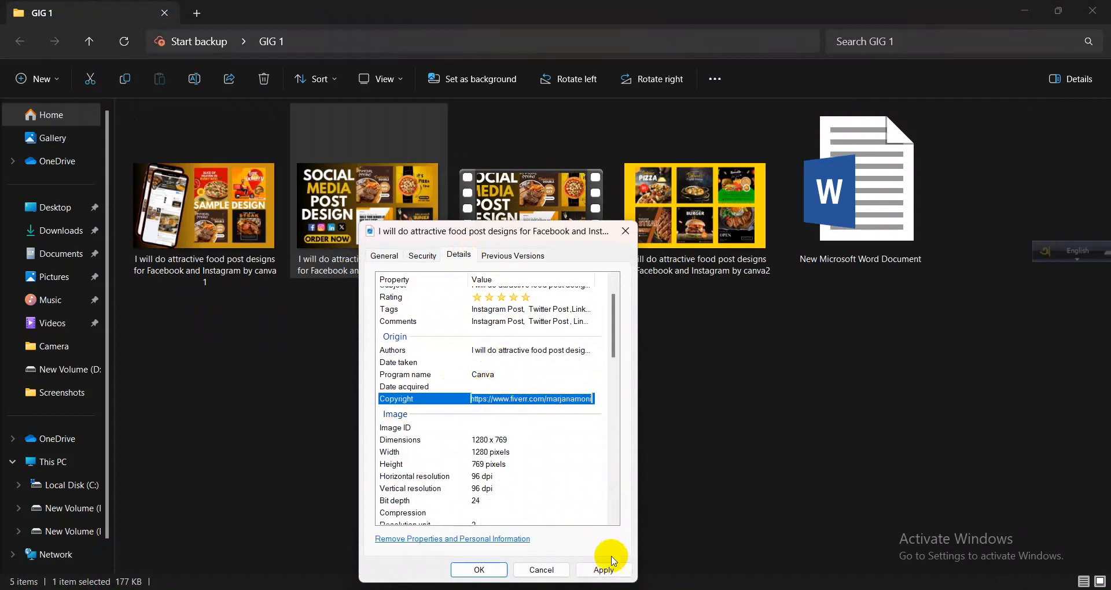
# - Copy the gig title from Flash maker into Lens maker, Lens model and Flash model, and save the image's properties
pyautogui.scroll(-10, 537, 498)
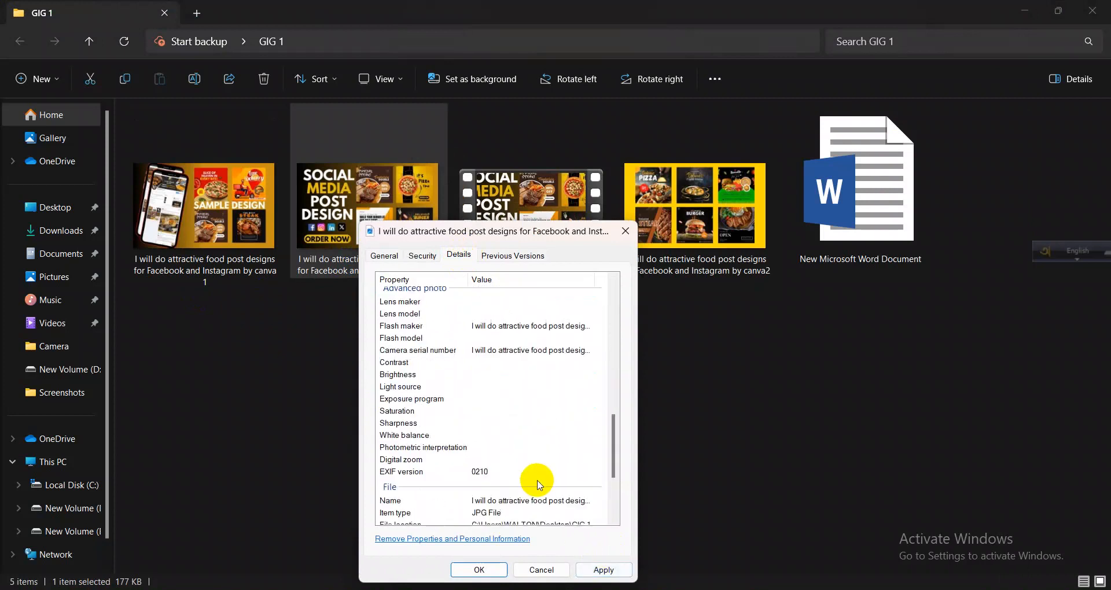
pyautogui.click(486, 368)
pyautogui.click(486, 395)
pyautogui.hotkey('ctrl', 'c')
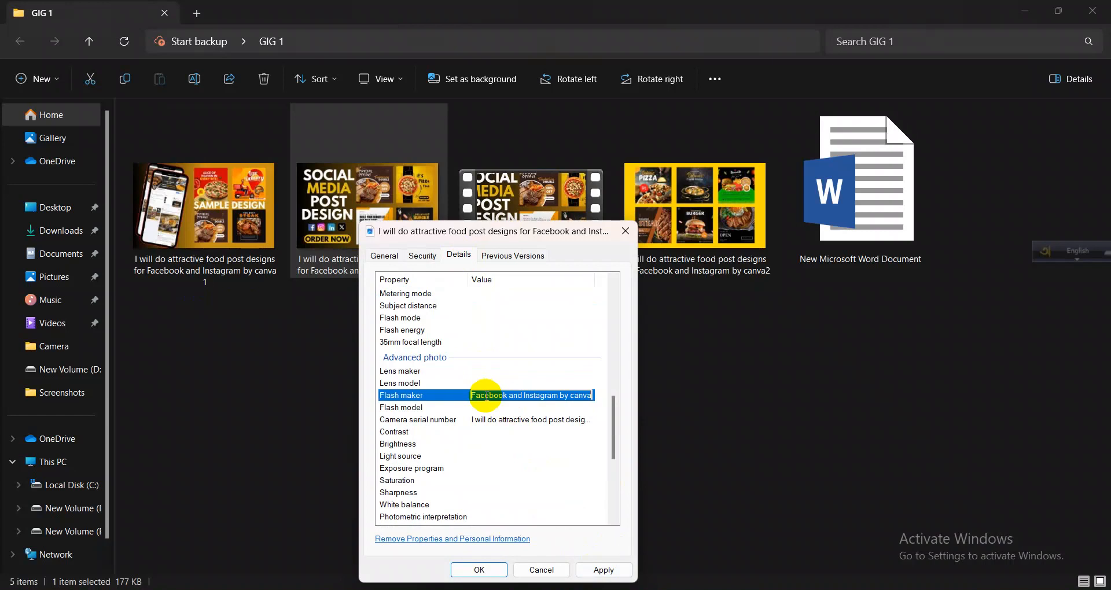
pyautogui.click(489, 384)
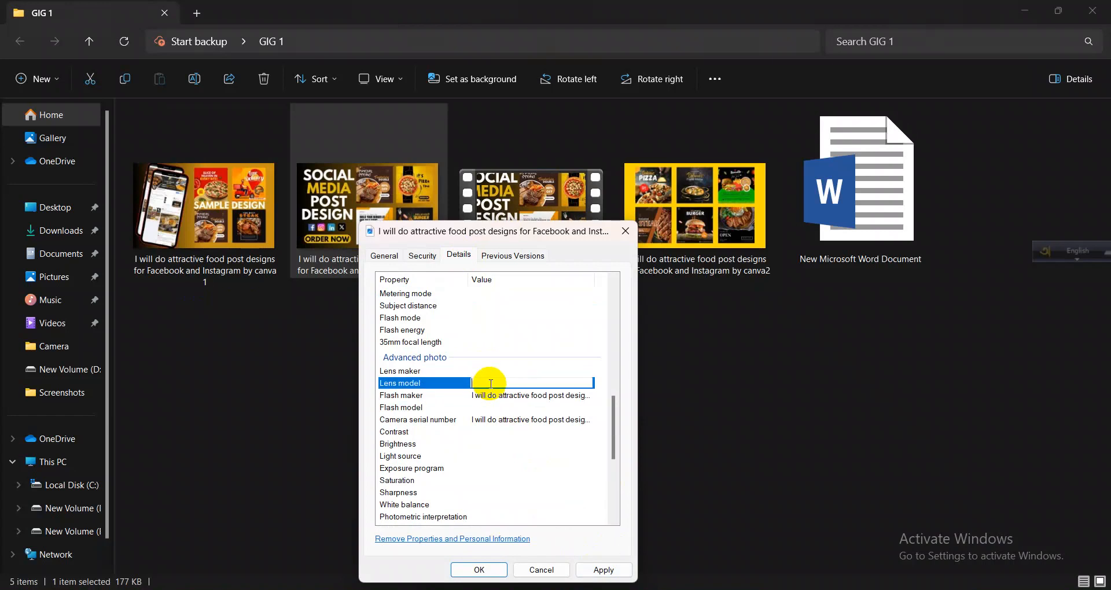
pyautogui.click(496, 369)
pyautogui.hotkey('ctrl', 'v')
pyautogui.click(492, 408)
pyautogui.hotkey('ctrl', 'v')
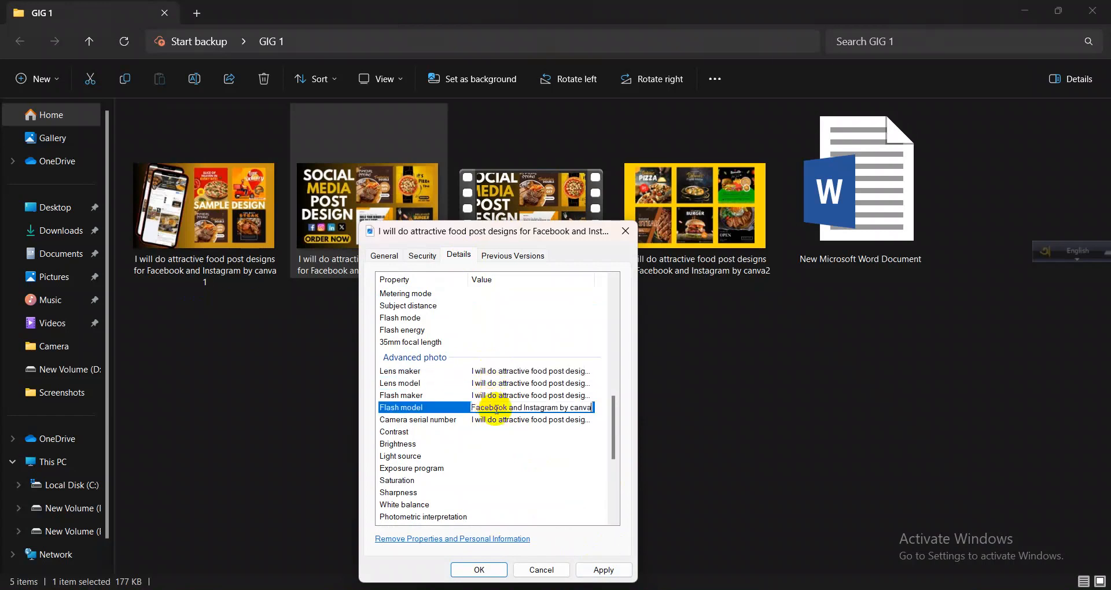
pyautogui.click(588, 572)
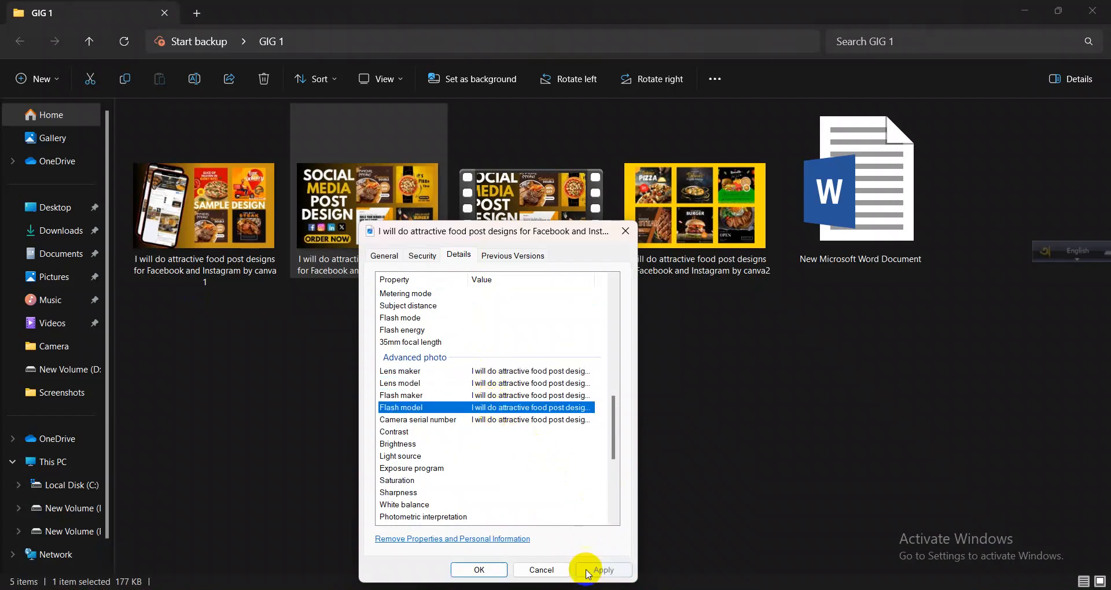
pyautogui.click(479, 570)
# - Reopen the same image's detail properties, check the saved metadata including the Comments, and close them
pyautogui.rightClick(380, 235)
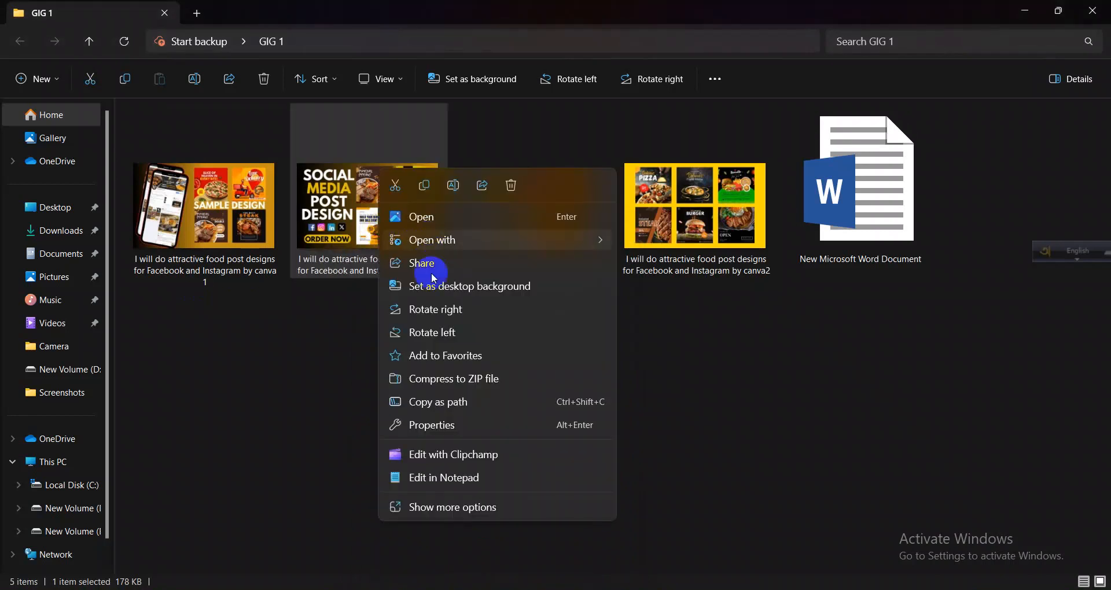
pyautogui.click(438, 425)
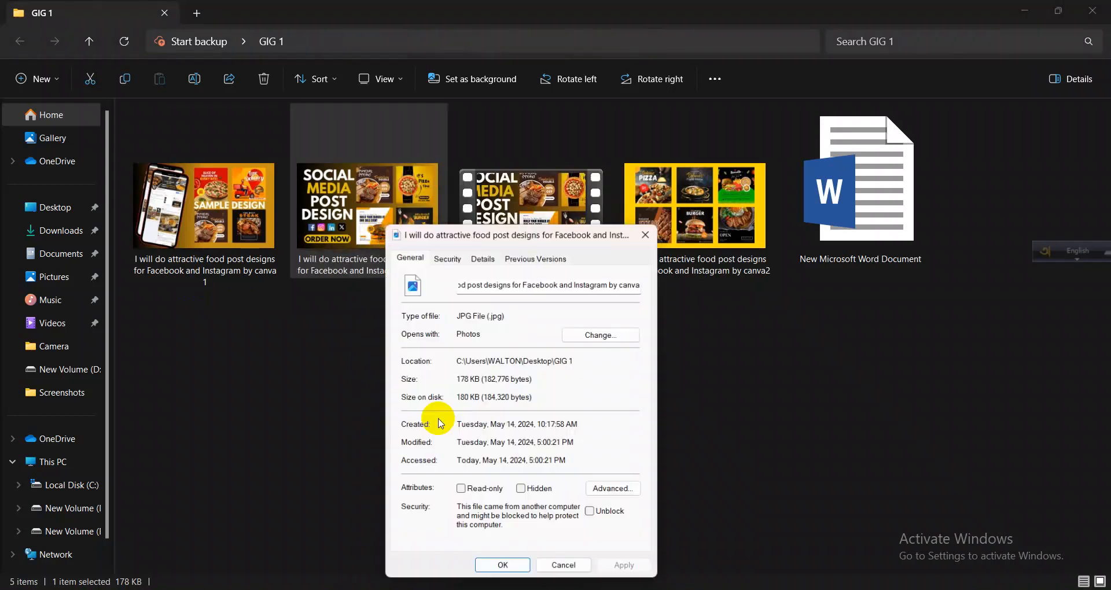
pyautogui.click(483, 256)
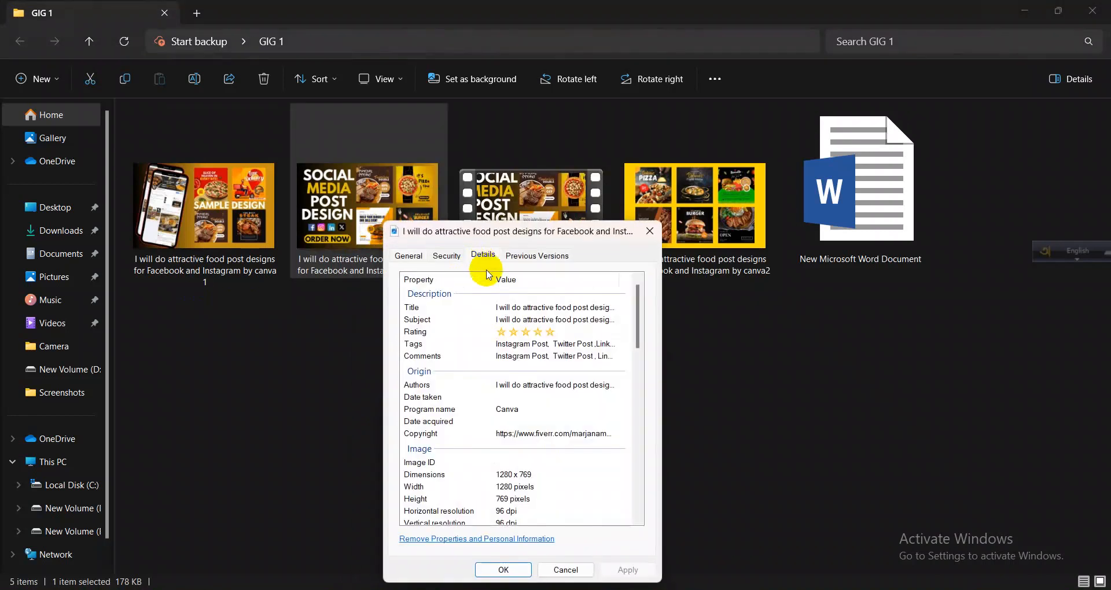
pyautogui.click(546, 357)
pyautogui.scroll(-5, 561, 370)
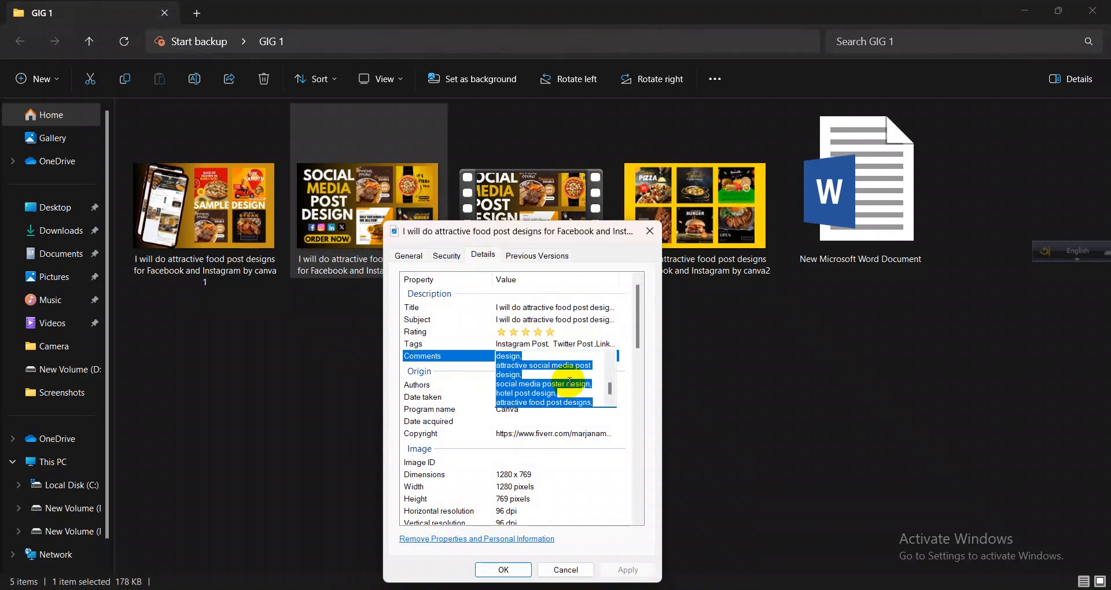
pyautogui.click(503, 570)
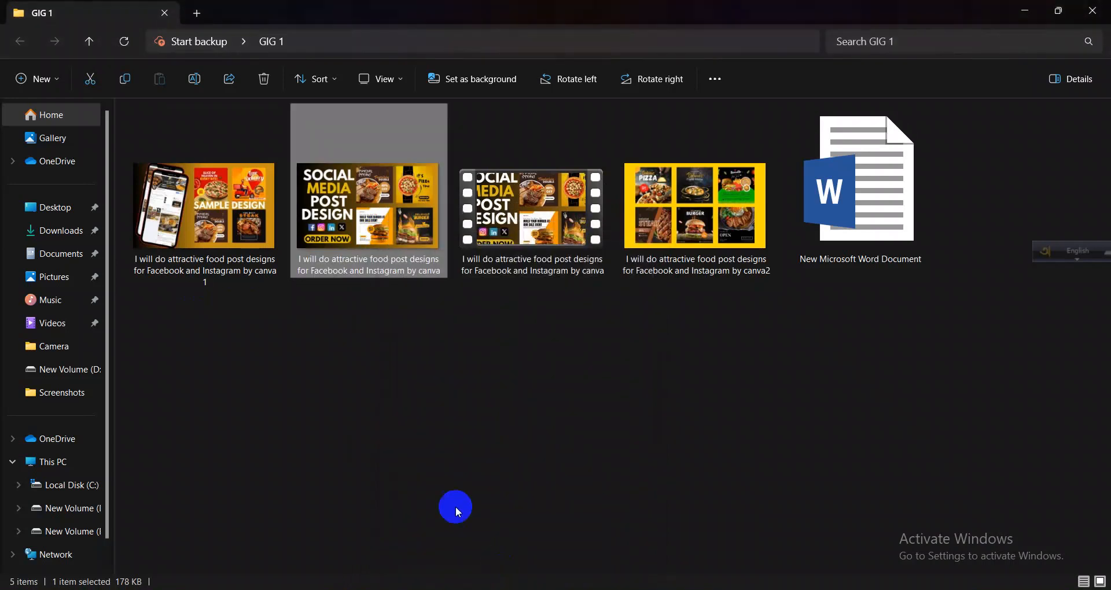
pyautogui.click(454, 508)
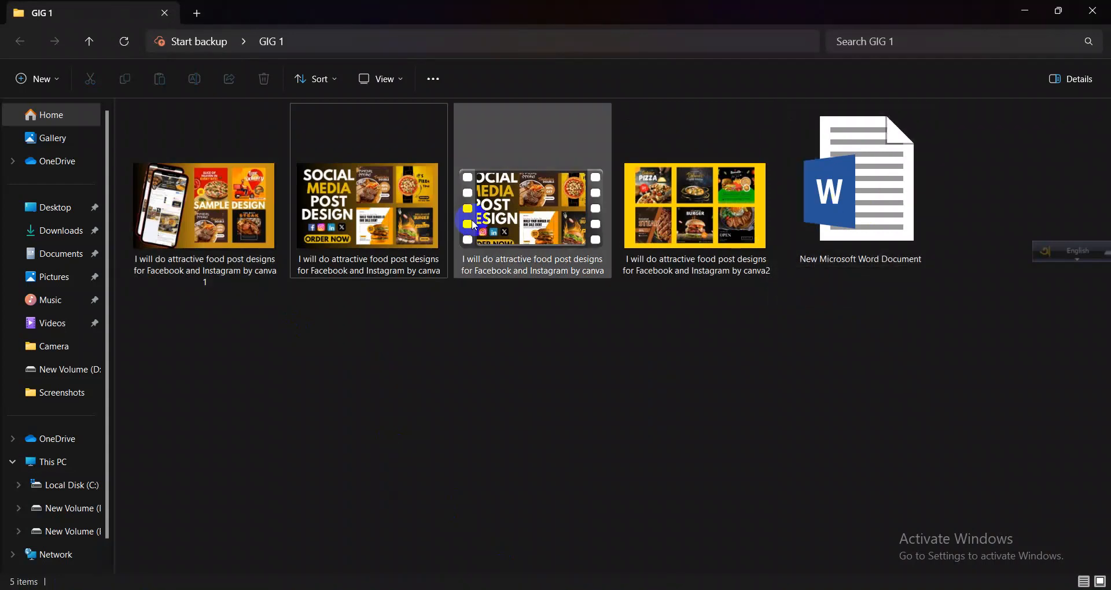
# - Copy the green title "I will do attractive food post designs for Facebook and Instagram by canva" from Word and return to the GIG 1 folder
pyautogui.click(702, 589)
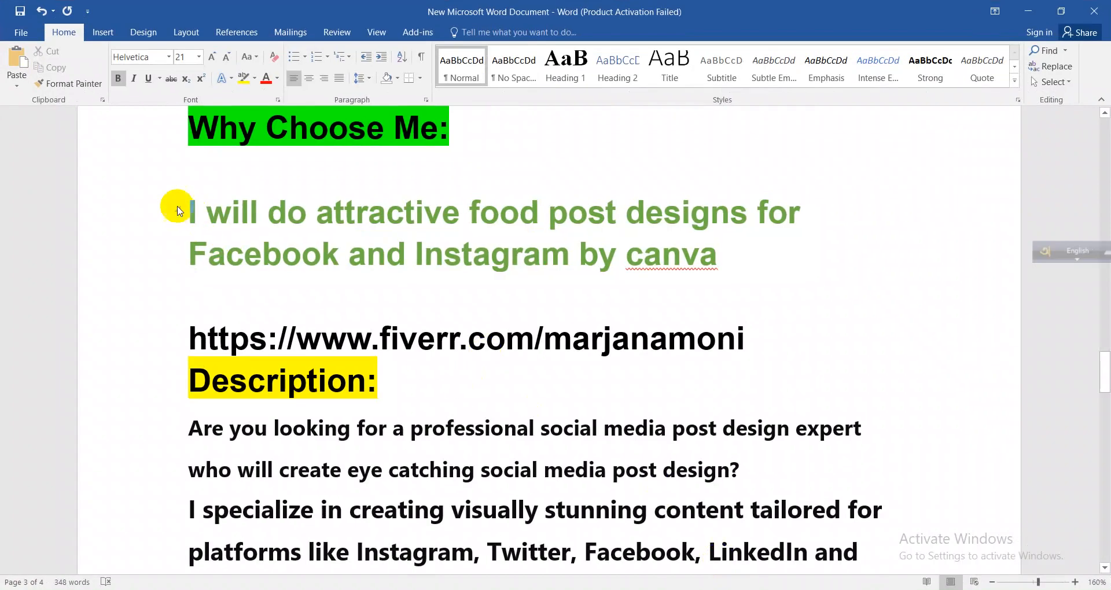
pyautogui.moveTo(191, 206); pyautogui.dragTo(728, 268)
pyautogui.hotkey('ctrl', 'c')
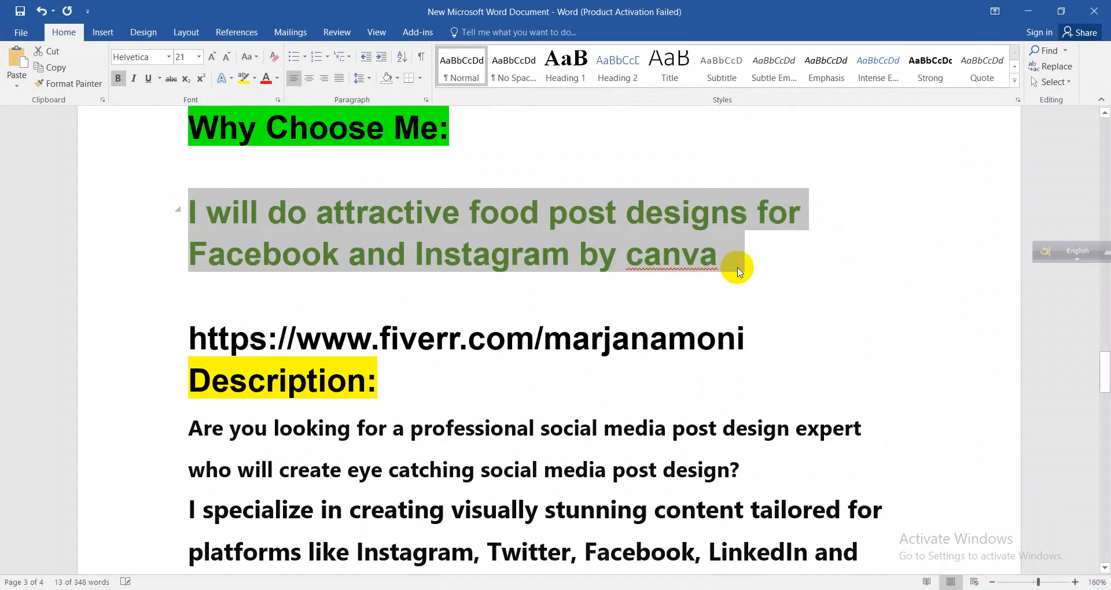
pyautogui.click(1027, 10)
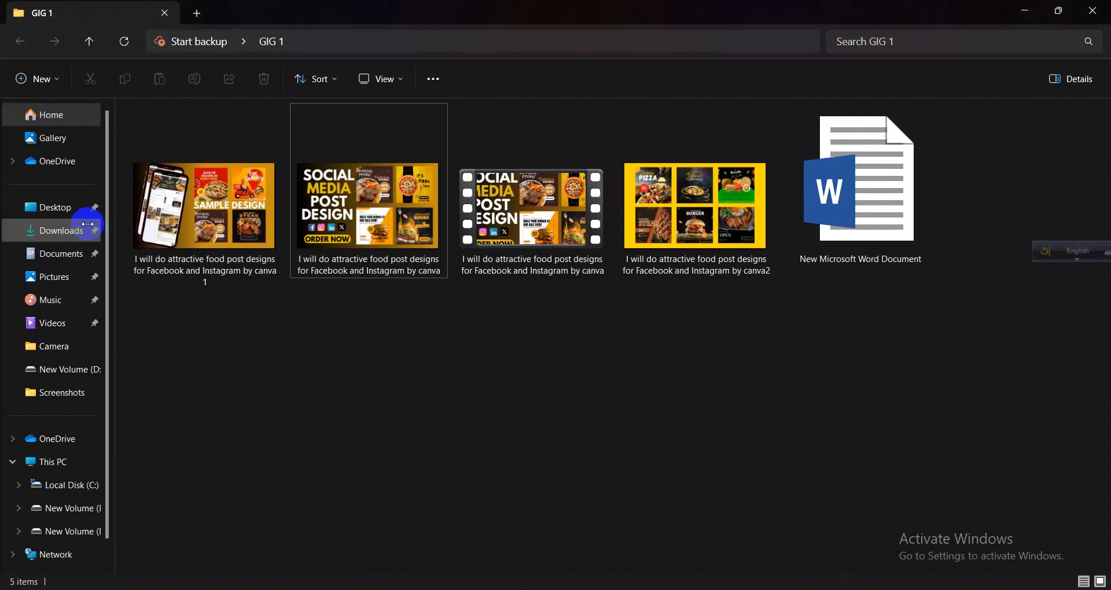
# - In the "Sample Design" image's detail properties, paste "I will do attractive food post designs for Facebook and Instagram by canva" as Title, Subject and Authors
pyautogui.click(202, 258)
pyautogui.rightClick(202, 258)
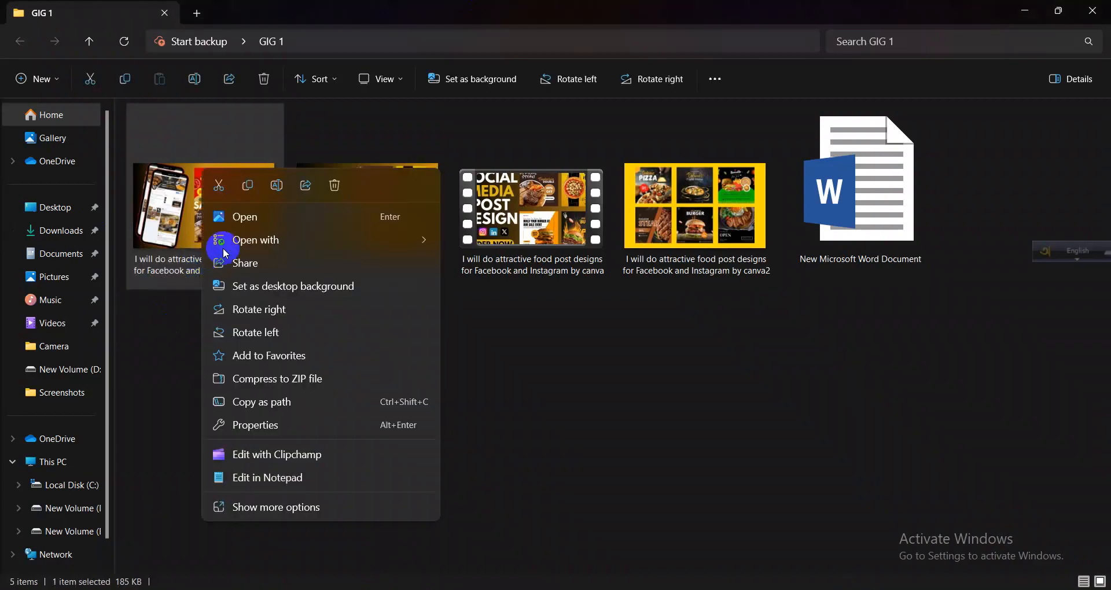
pyautogui.click(251, 425)
pyautogui.click(333, 256)
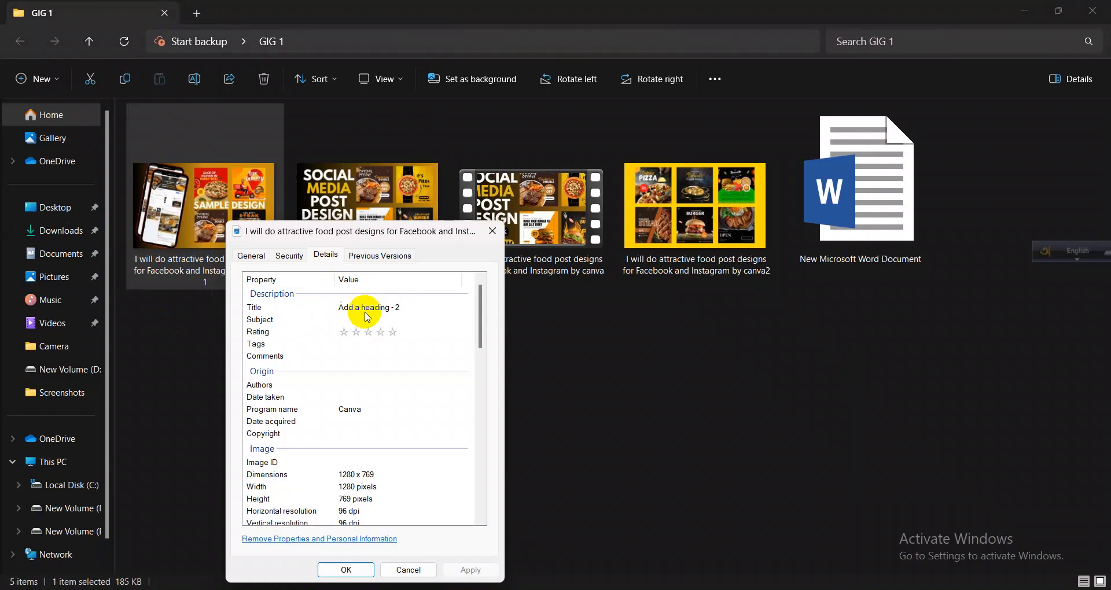
pyautogui.click(358, 308)
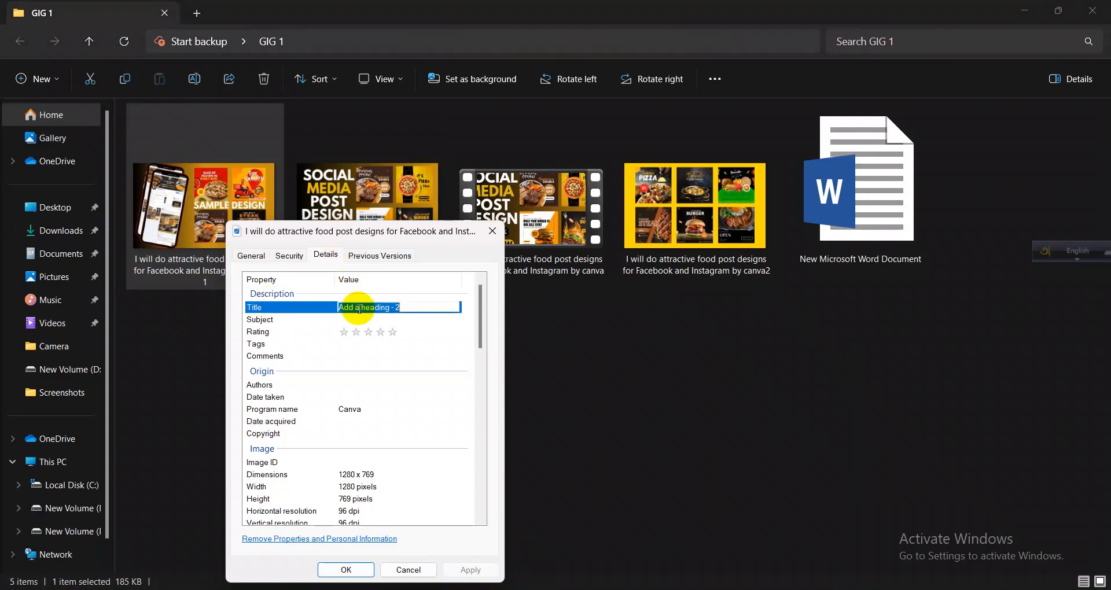
pyautogui.click(367, 332)
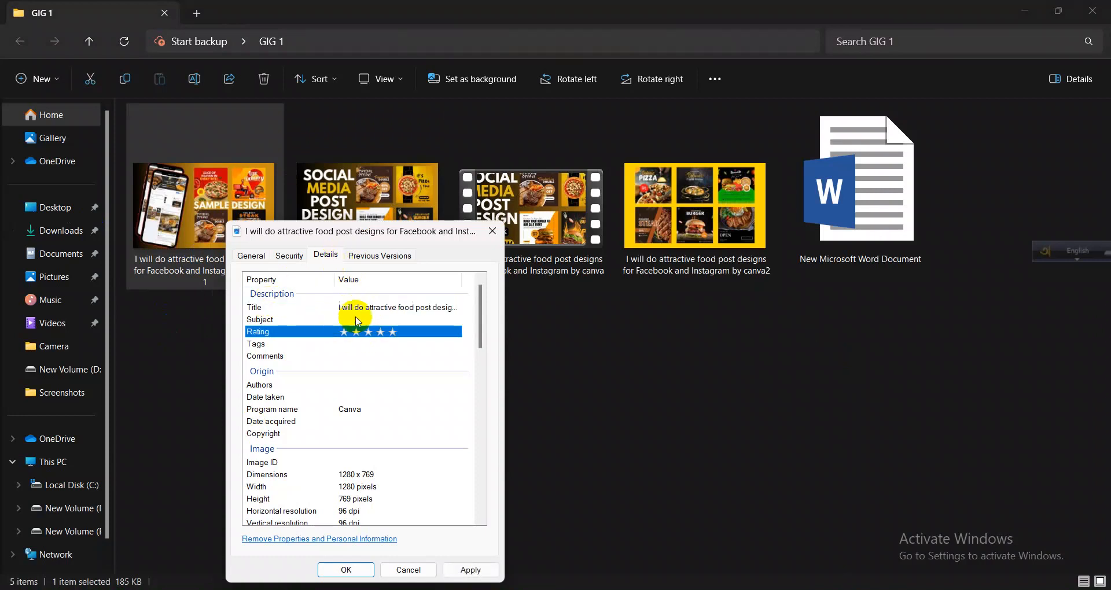
pyautogui.click(361, 319)
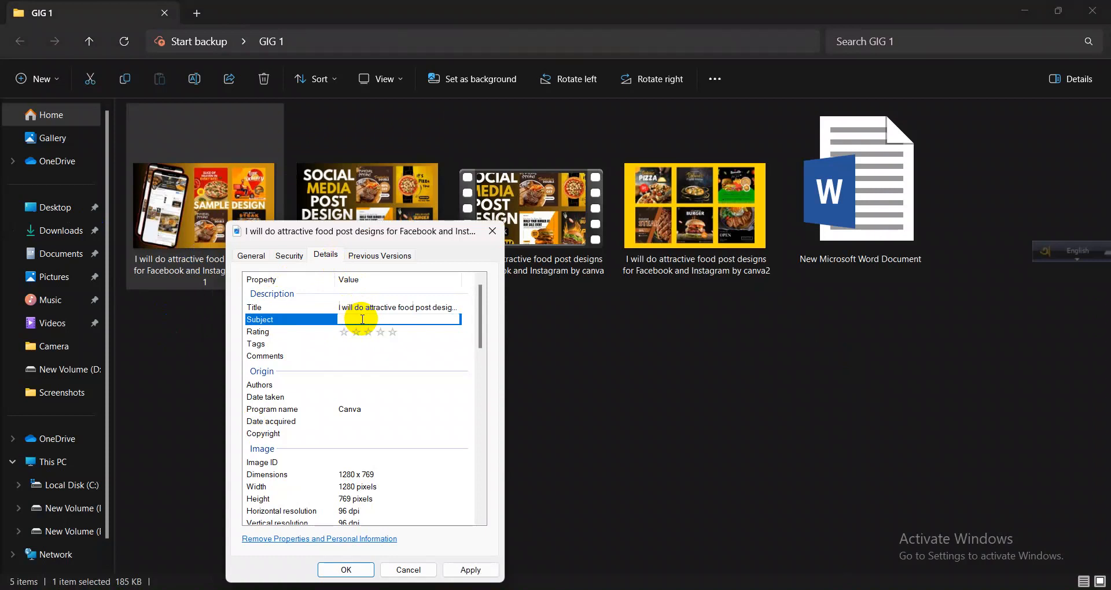
pyautogui.hotkey('ctrl', 'v')
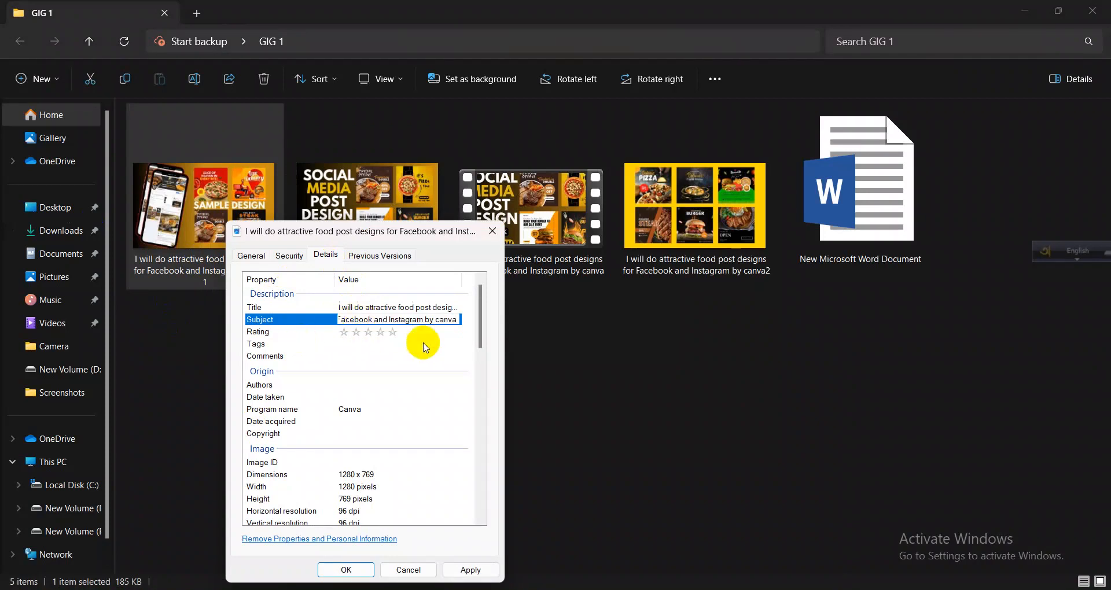
pyautogui.click(391, 337)
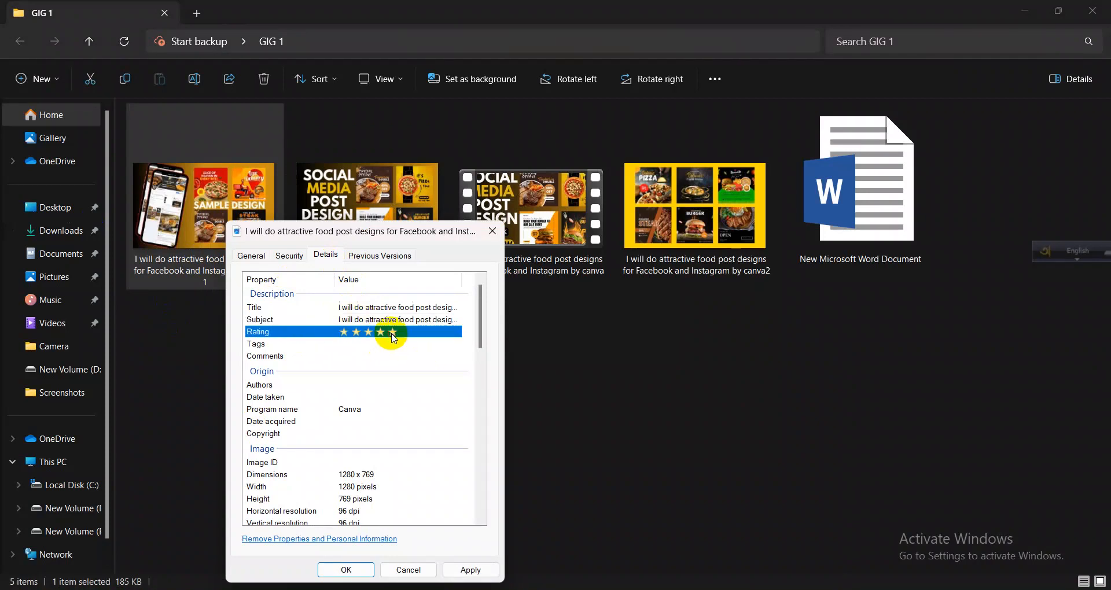
pyautogui.click(355, 385)
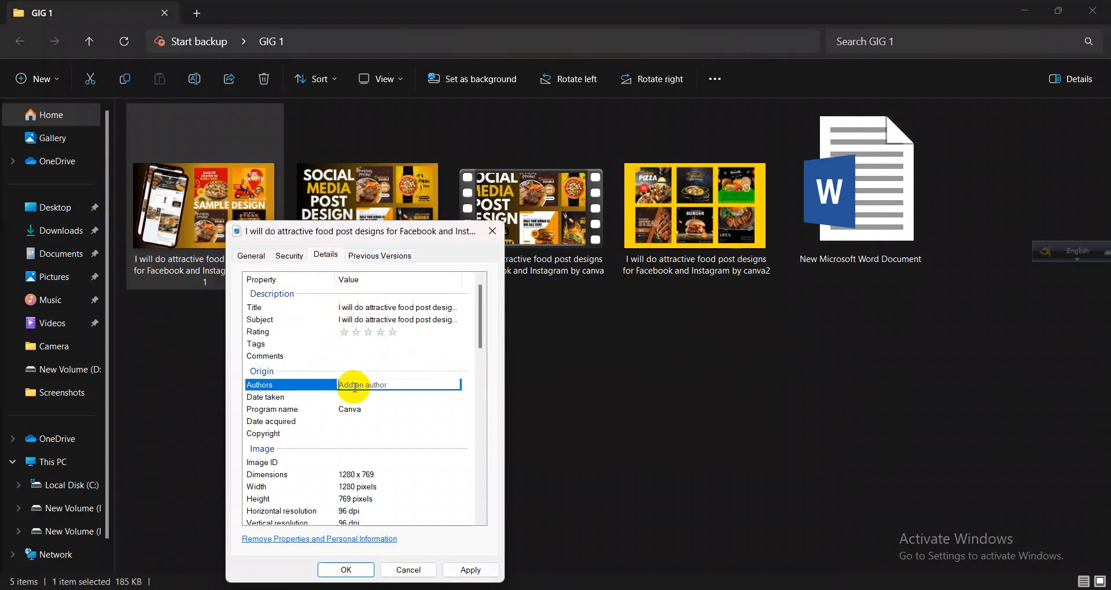
pyautogui.hotkey('ctrl', 'v')
pyautogui.click(362, 411)
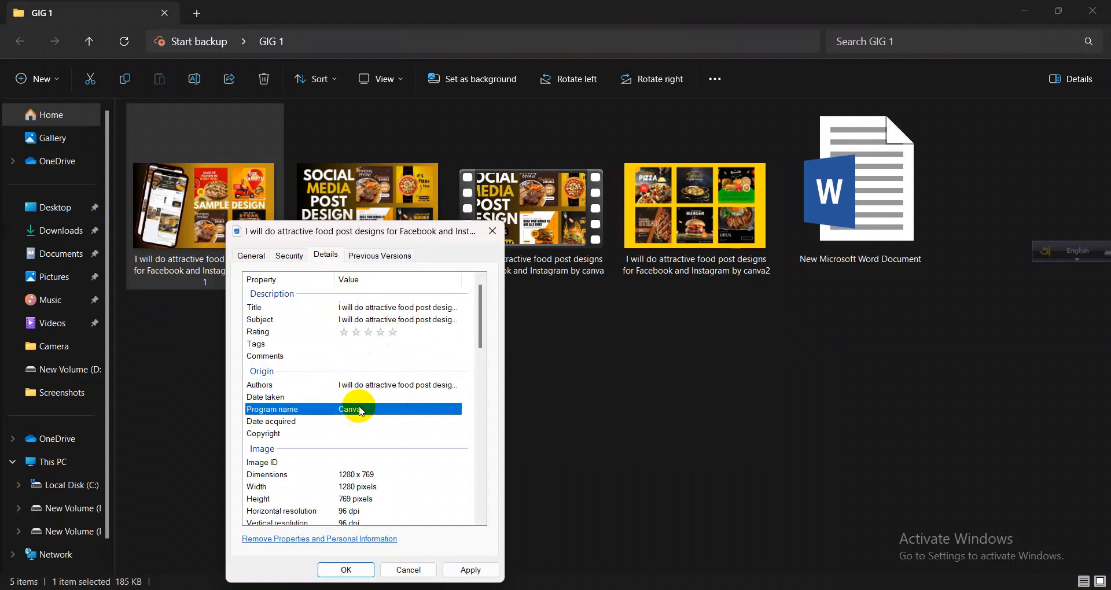
# - Paste the gig title as the Camera maker and Camera model in the same image's details
pyautogui.scroll(-7, 385, 422)
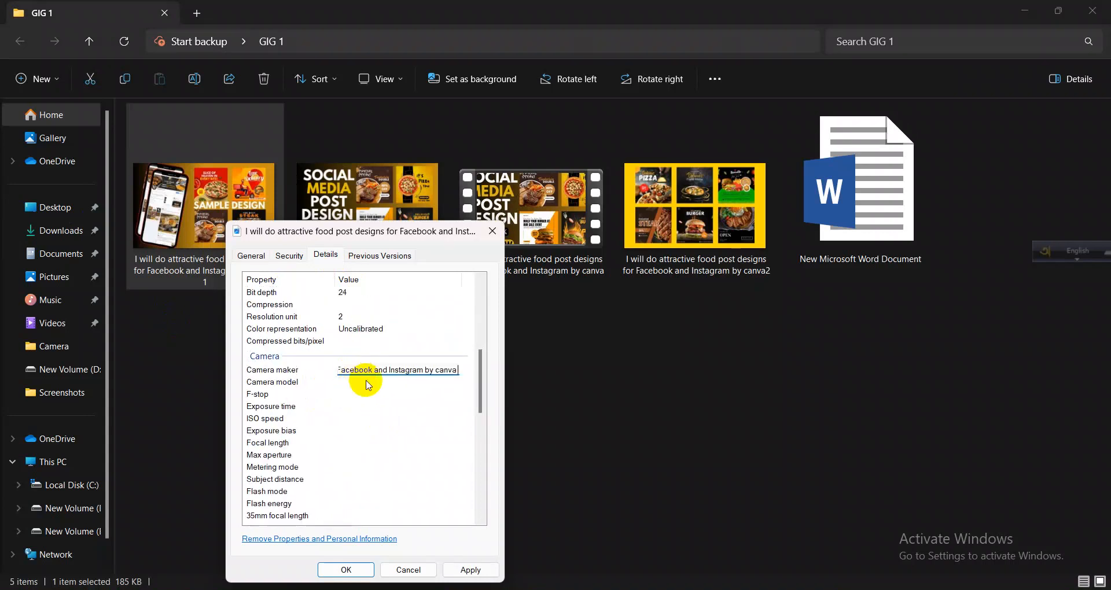
pyautogui.click(367, 383)
pyautogui.hotkey('ctrl', 'v')
pyautogui.click(361, 406)
pyautogui.press('Up')
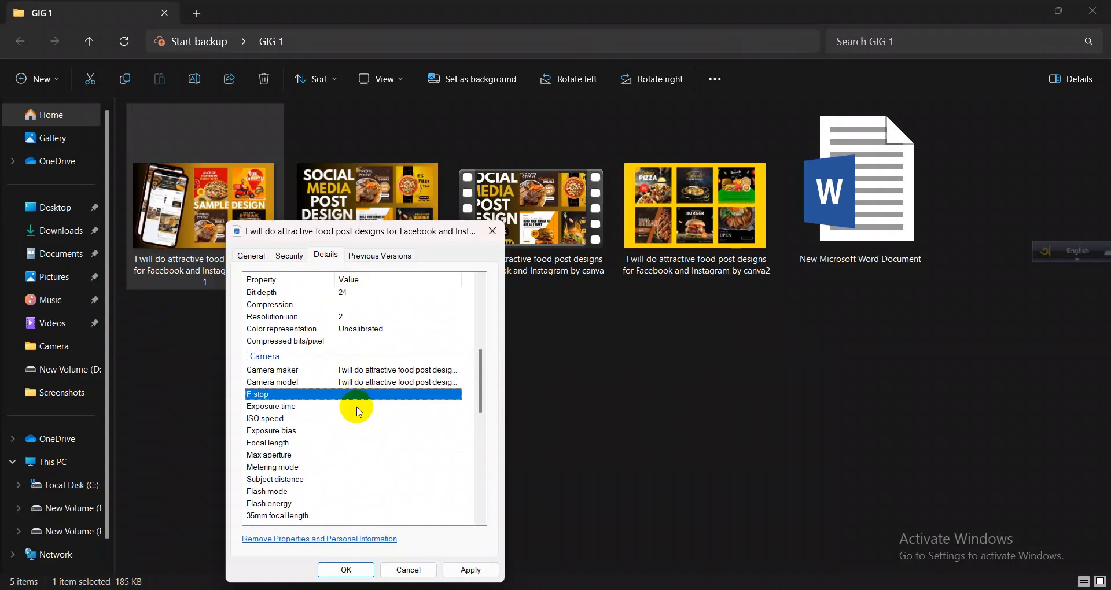
pyautogui.hotkey('ctrl', 'v')
pyautogui.click(356, 407)
pyautogui.scroll(-6, 378, 422)
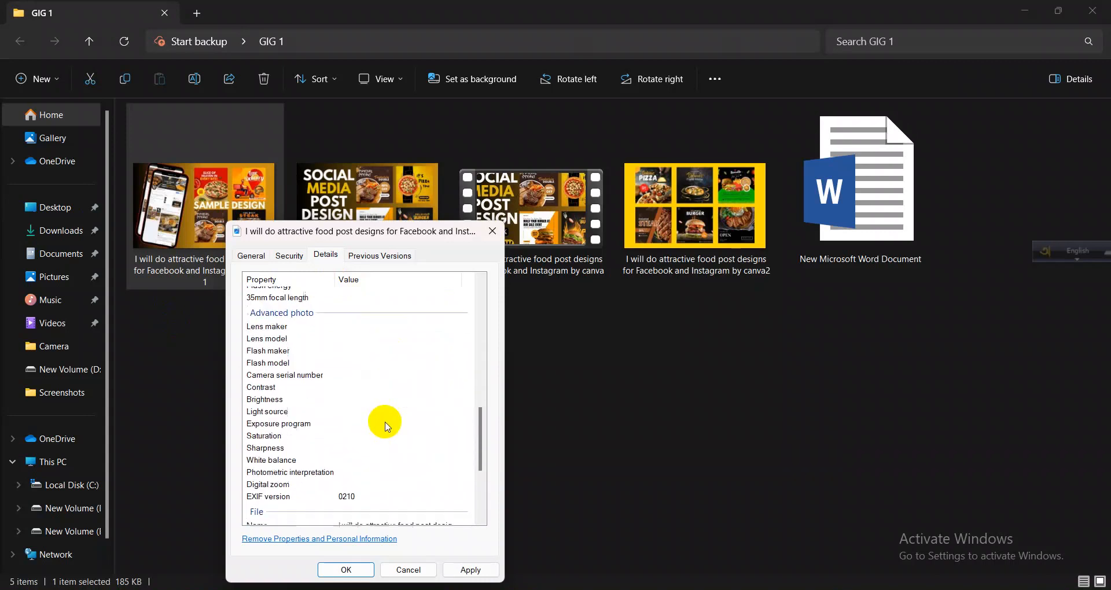
# - Paste the gig title into Lens maker, Lens model, Flash maker, Flash model and Camera serial number, and save the image's properties
pyautogui.click(344, 327)
pyautogui.click(355, 339)
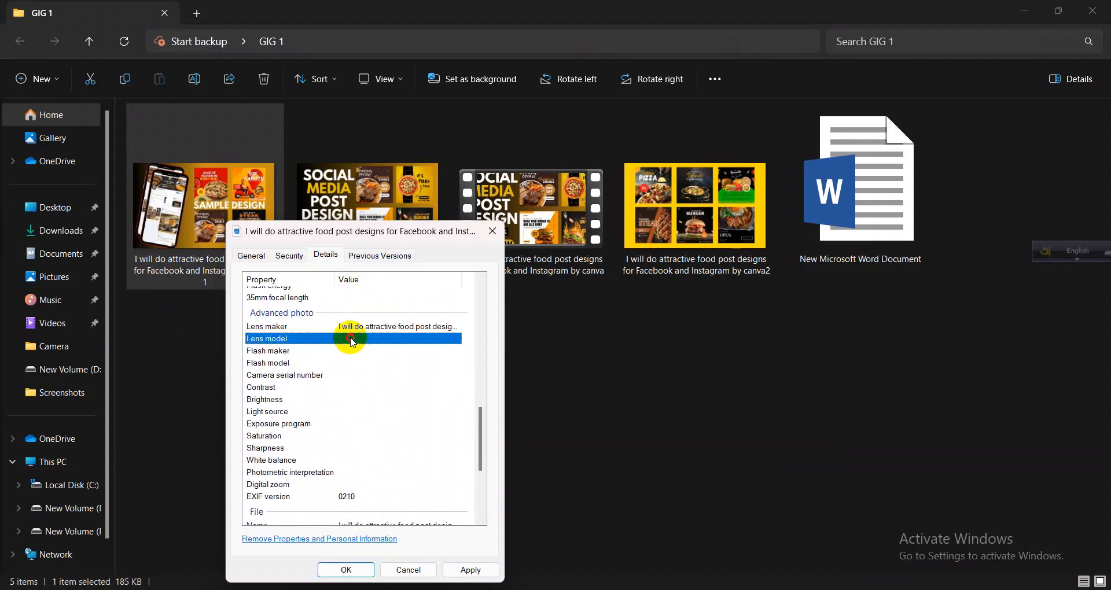
pyautogui.hotkey('ctrl', 'v')
pyautogui.click(360, 351)
pyautogui.hotkey('ctrl', 'v')
pyautogui.click(360, 364)
pyautogui.hotkey('ctrl', 'v')
pyautogui.click(358, 375)
pyautogui.click(359, 388)
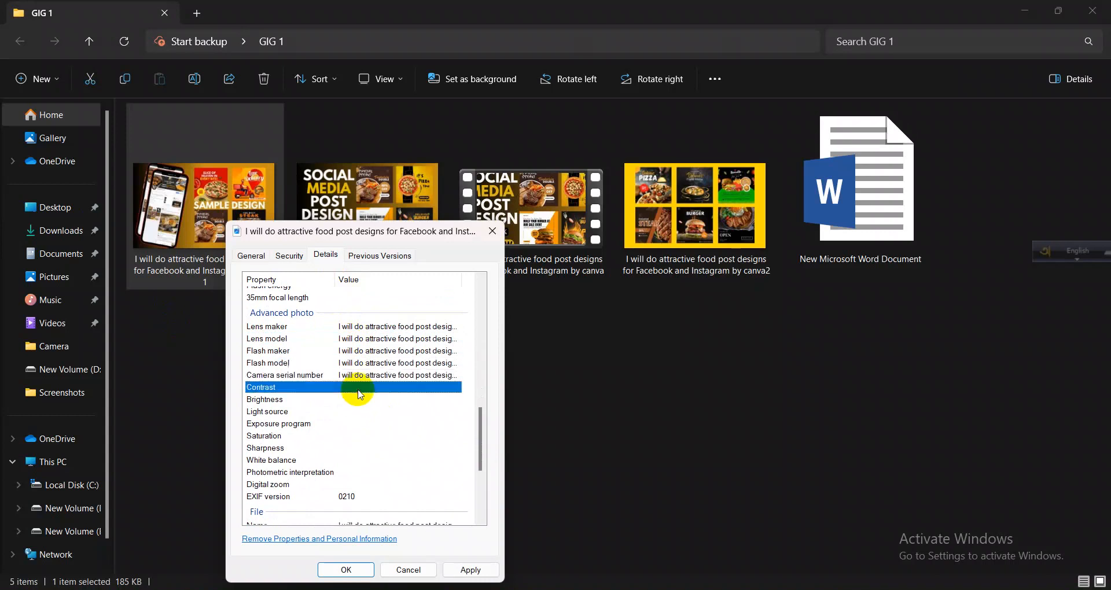
pyautogui.scroll(-5, 382, 440)
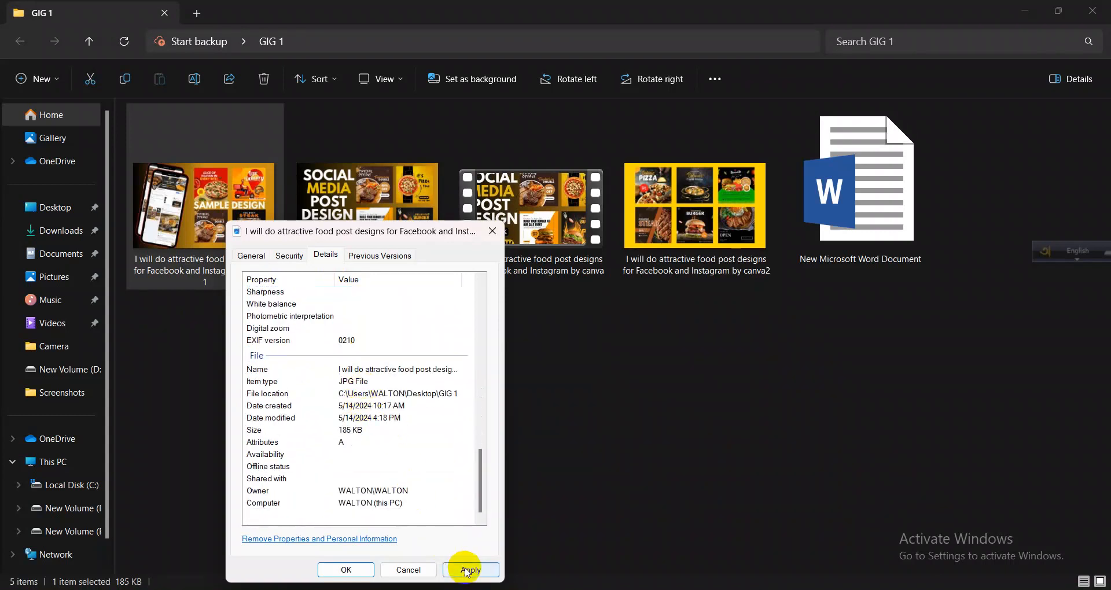
pyautogui.click(346, 569)
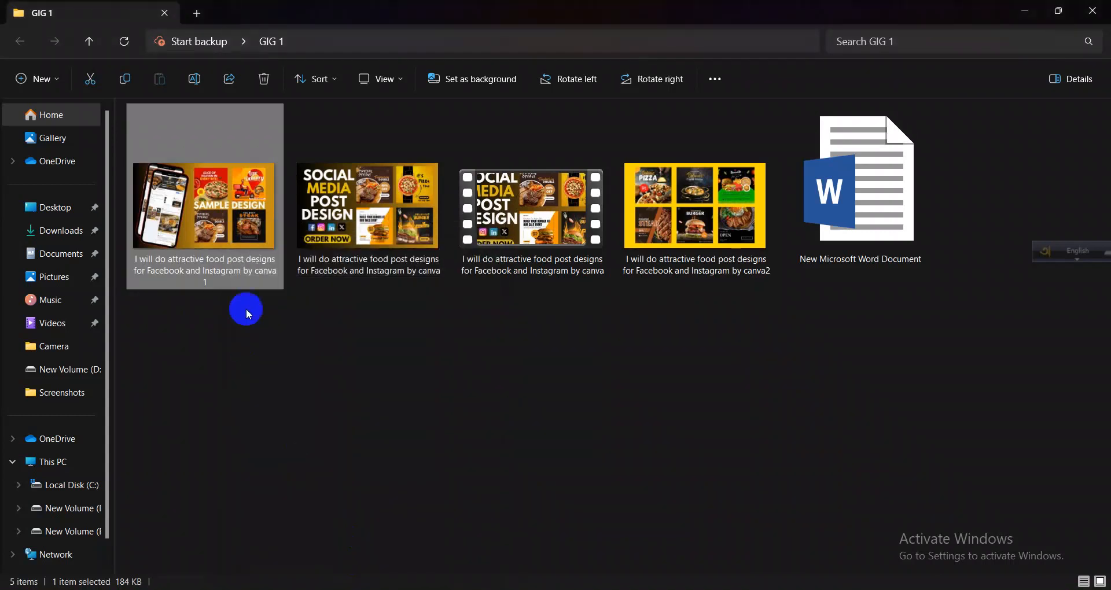
# - Reopen the "Sample Design" image's details, paste the gig title as Title and Subject, rate it five stars, and save
pyautogui.rightClick(237, 274)
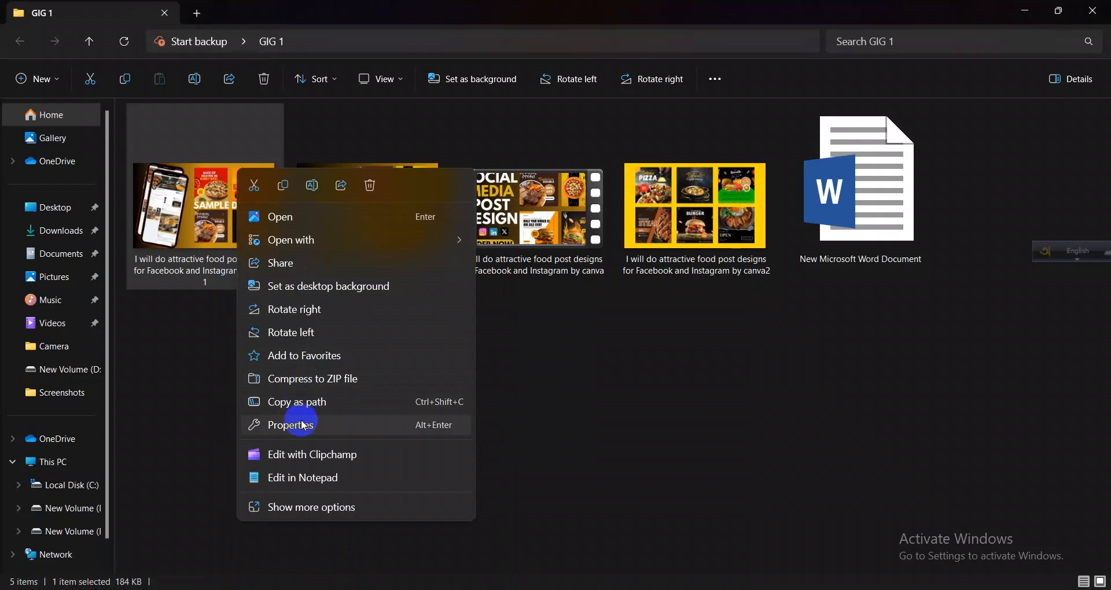
pyautogui.click(297, 425)
pyautogui.click(341, 255)
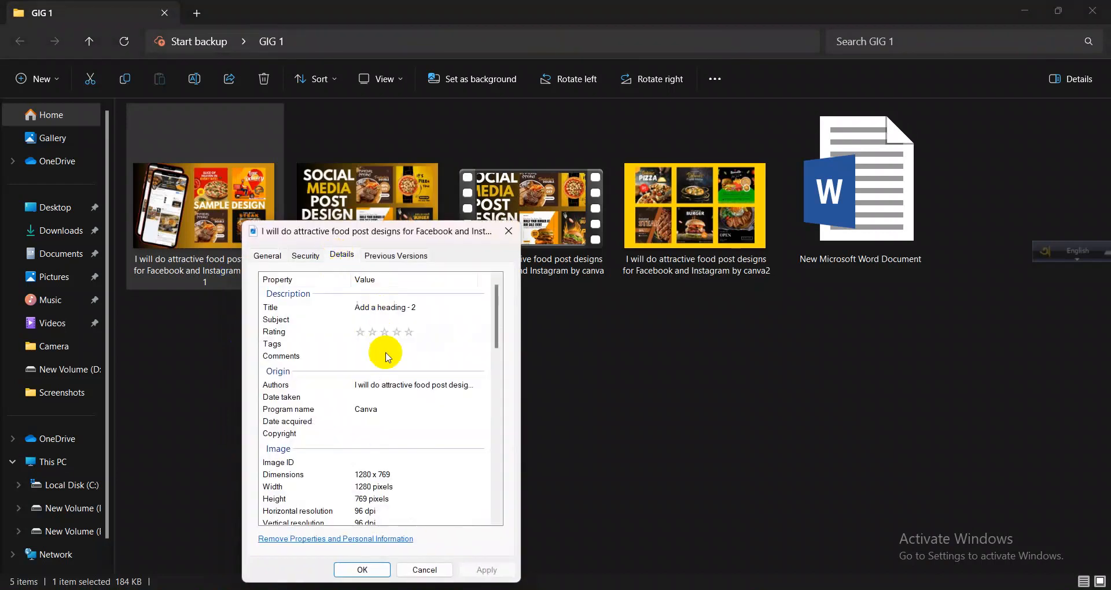
pyautogui.scroll(-7, 388, 359)
pyautogui.scroll(7, 379, 384)
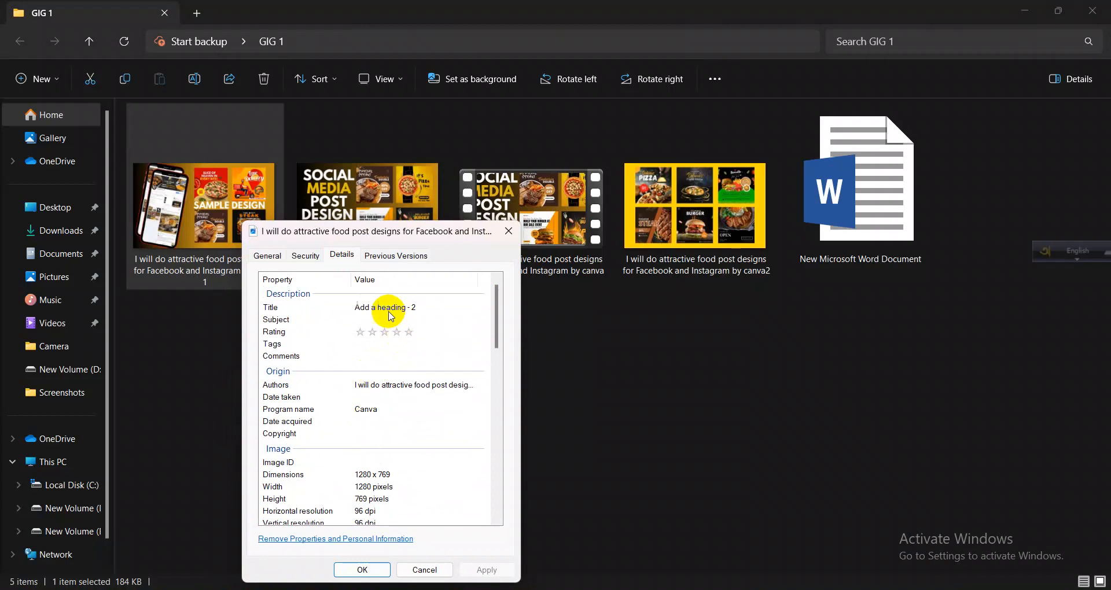
pyautogui.click(390, 312)
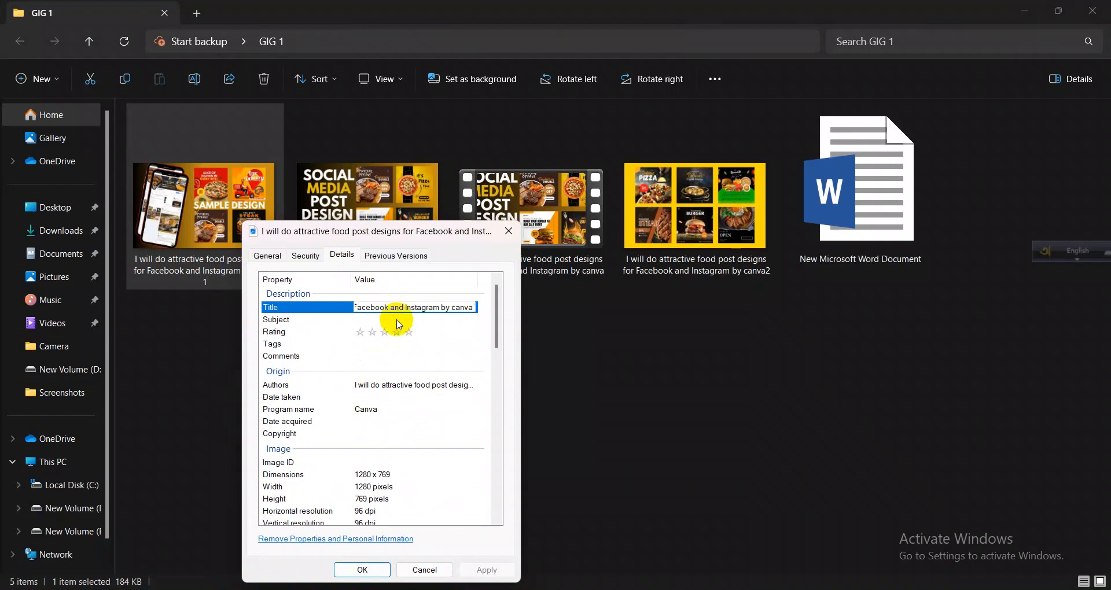
pyautogui.click(362, 320)
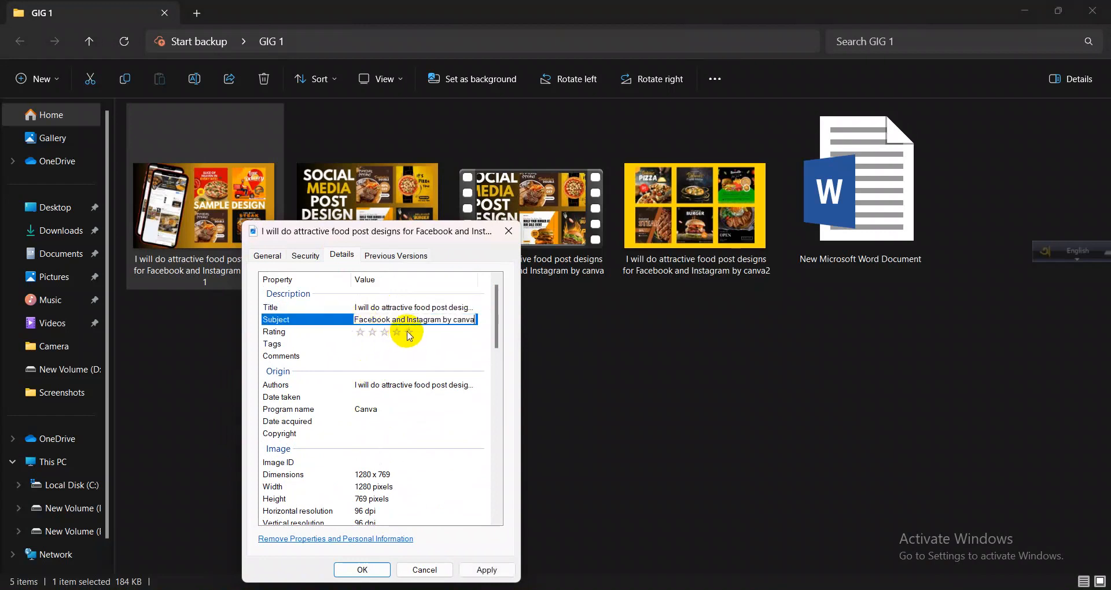
pyautogui.click(409, 333)
pyautogui.scroll(-1, 451, 394)
pyautogui.click(486, 570)
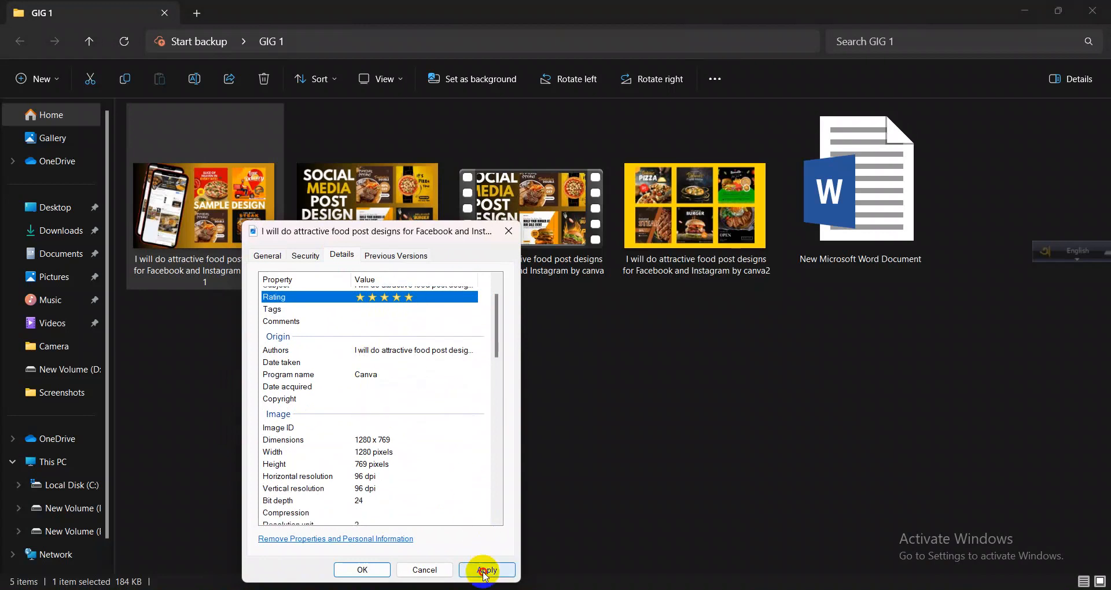
pyautogui.click(363, 570)
# - Reopen the same image's detail properties and check the saved Description, Origin, Camera and Advanced photo entries
pyautogui.rightClick(244, 241)
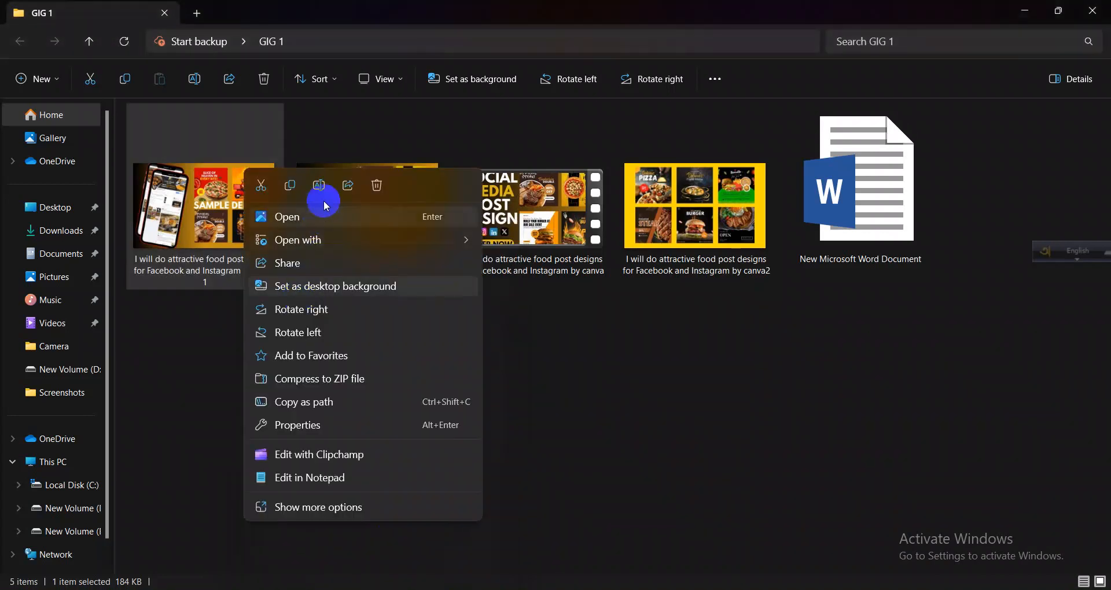
pyautogui.click(317, 421)
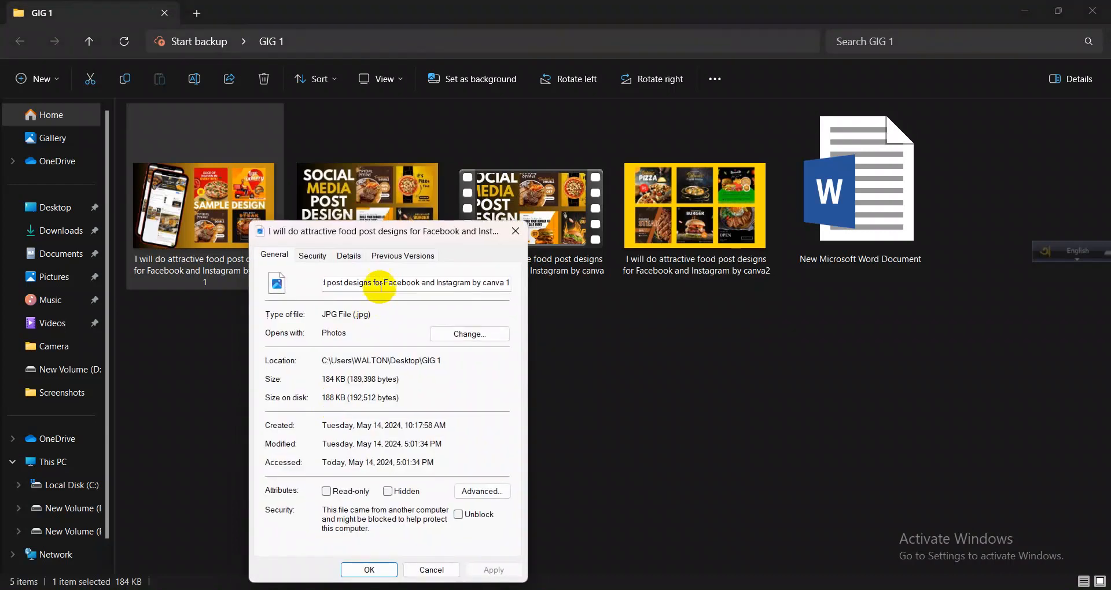
pyautogui.click(350, 255)
pyautogui.scroll(-2, 420, 346)
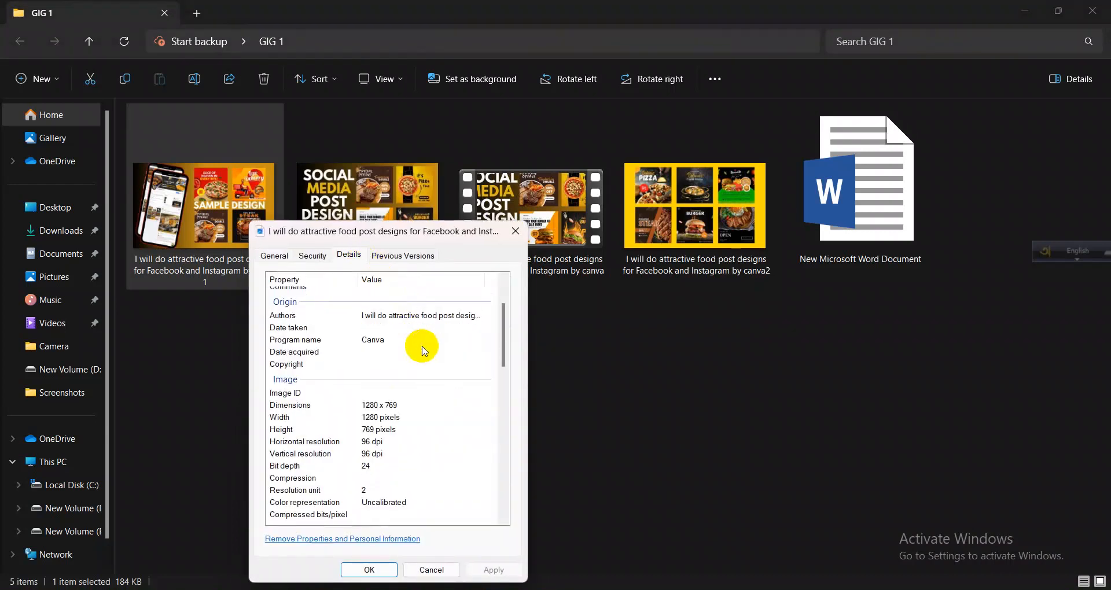
pyautogui.click(387, 328)
pyautogui.scroll(2, 401, 338)
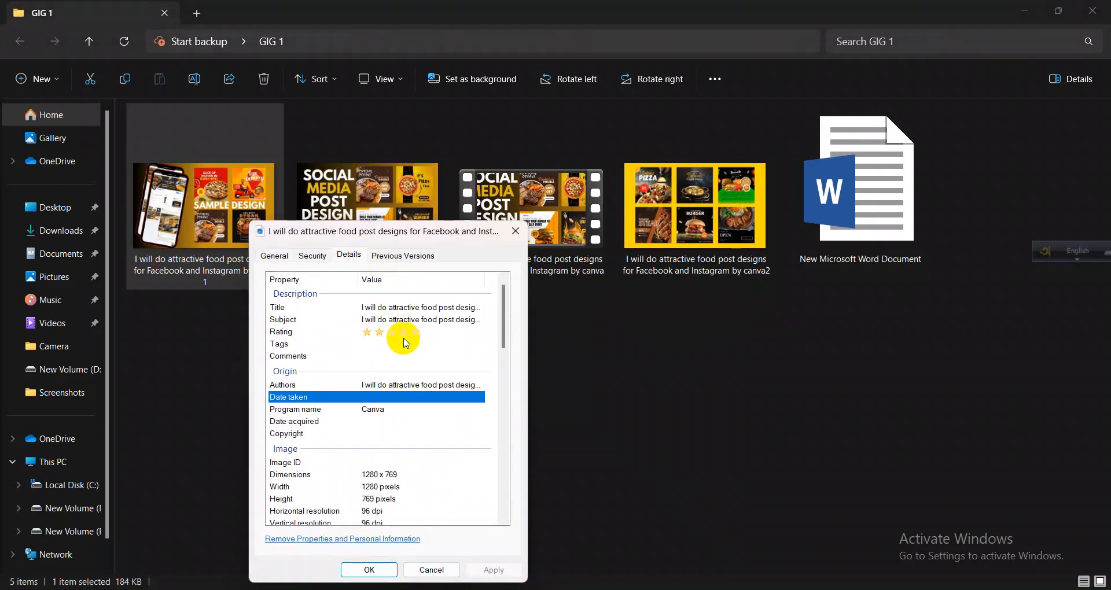
pyautogui.scroll(-4, 405, 359)
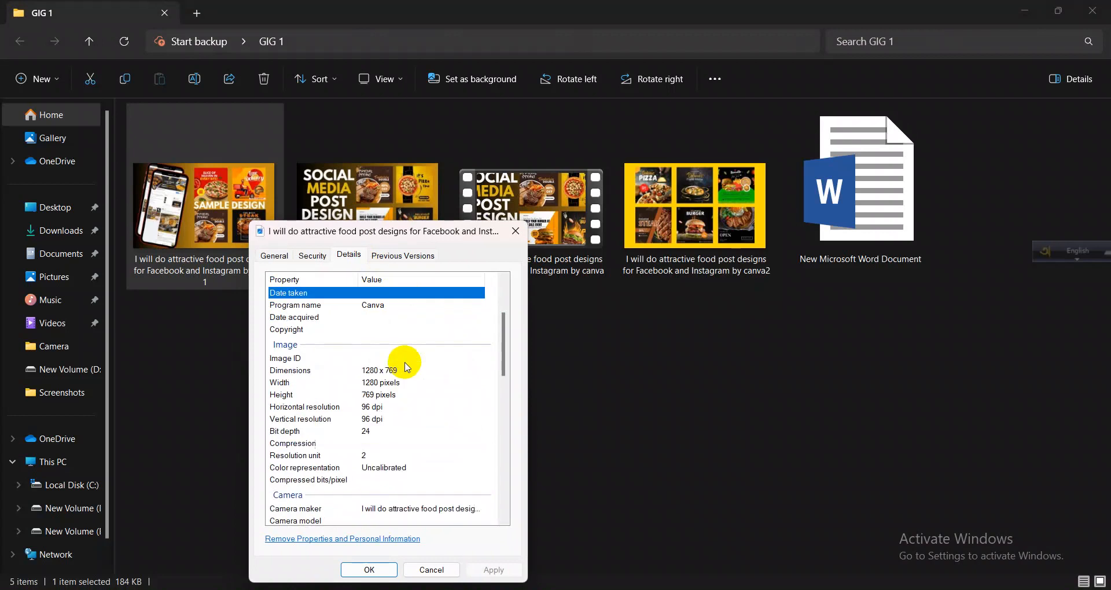
pyautogui.scroll(-10, 410, 388)
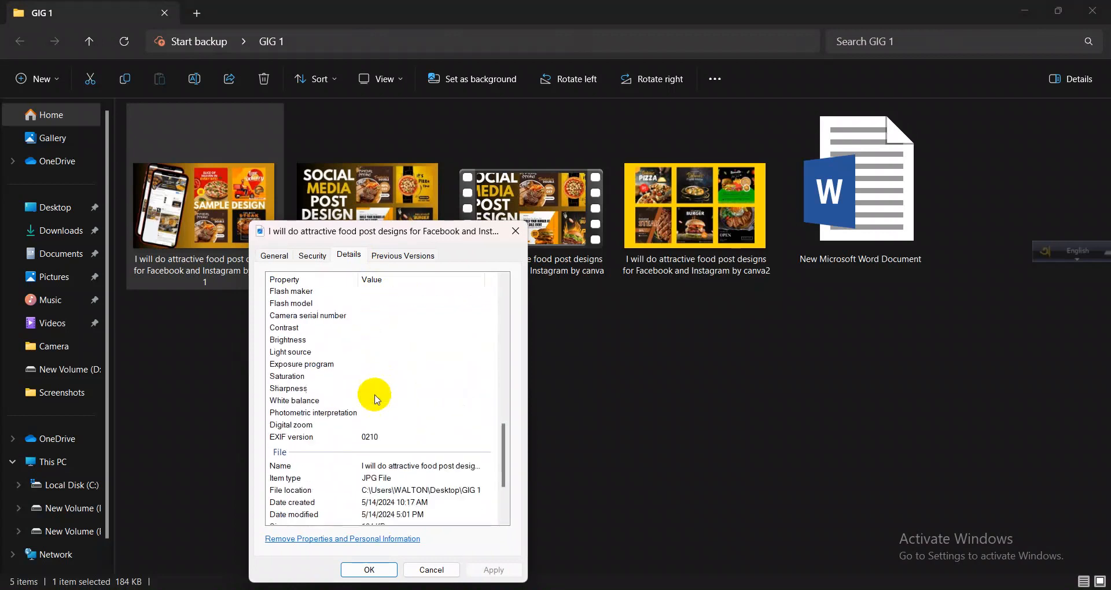
pyautogui.scroll(5, 387, 435)
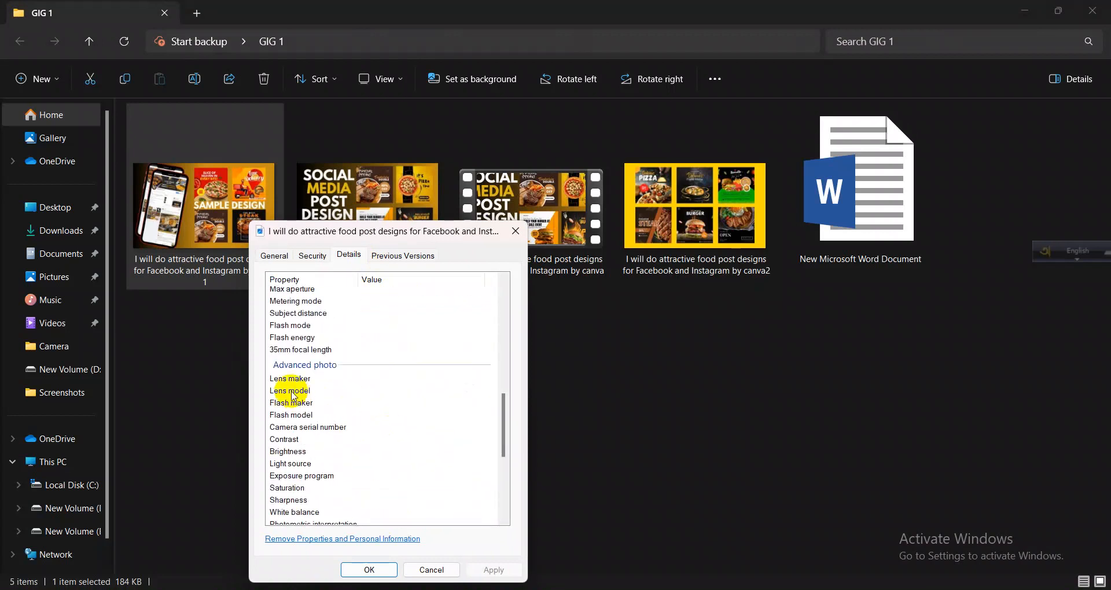
# - Enter the gig title again for Lens maker, Lens model, Flash maker, Flash model and Camera serial number, and save the properties
pyautogui.click(394, 377)
pyautogui.write('I will do attractive food post designs for Facebook and Instagram by canva')
pyautogui.click(384, 391)
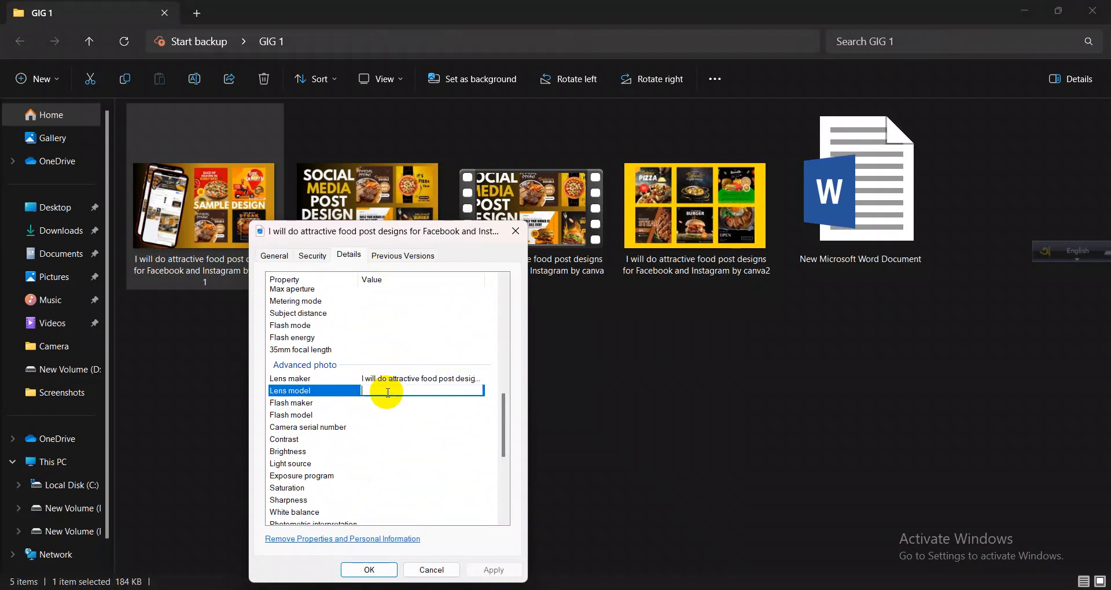
pyautogui.write('I will do attractive food post designs for Facebook and Instagram by canva')
pyautogui.click(385, 404)
pyautogui.hotkey('ctrl', 'v')
pyautogui.click(386, 415)
pyautogui.hotkey('ctrl', 'v')
pyautogui.click(383, 427)
pyautogui.hotkey('ctrl', 'v')
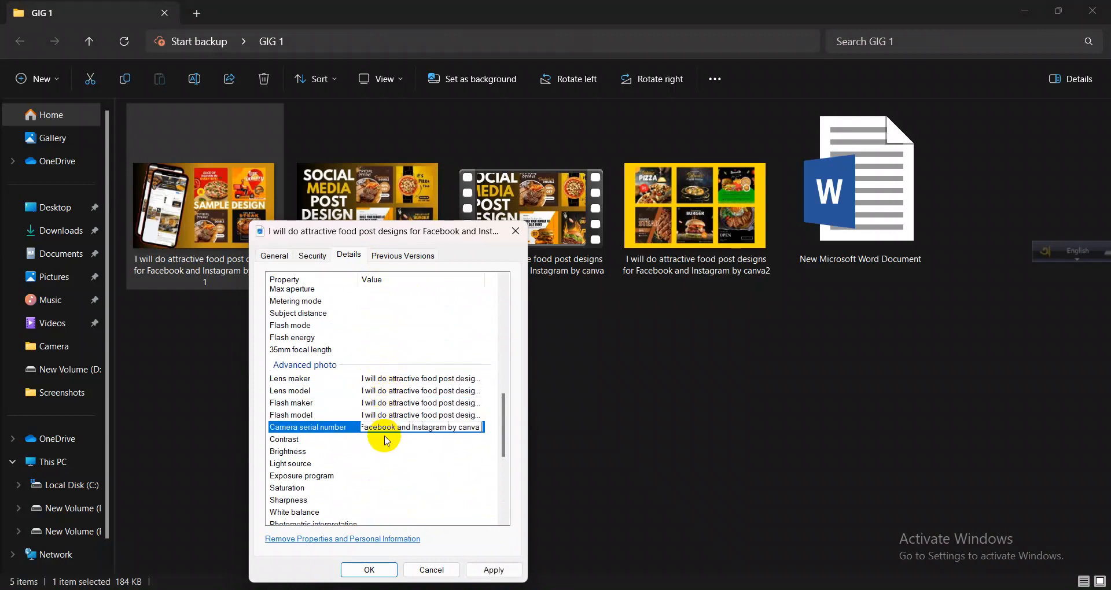
pyautogui.click(381, 439)
pyautogui.scroll(1, 396, 431)
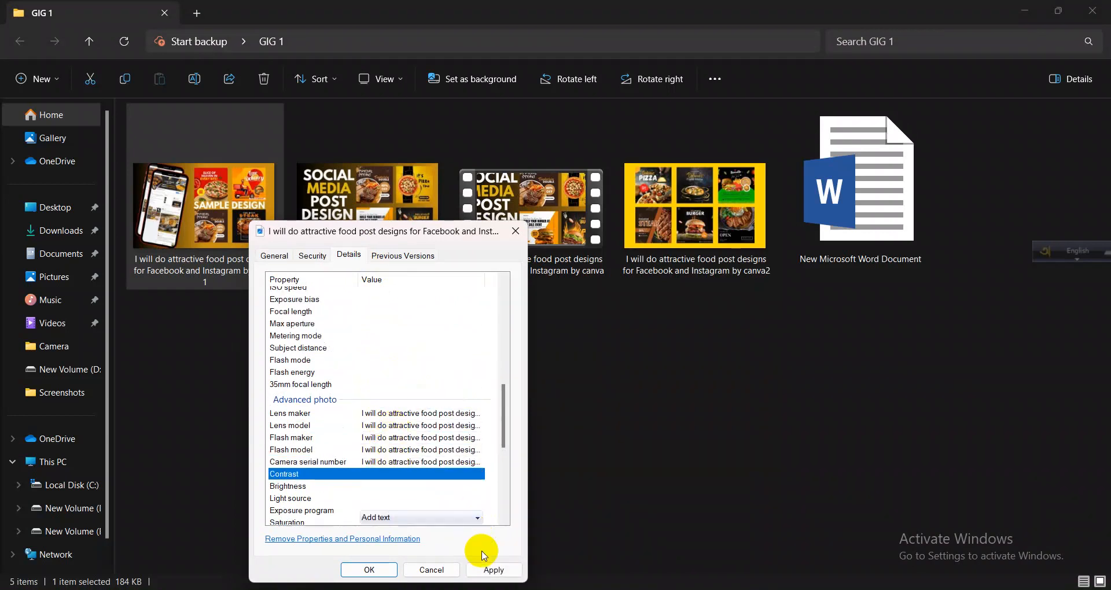
pyautogui.click(493, 570)
pyautogui.click(371, 570)
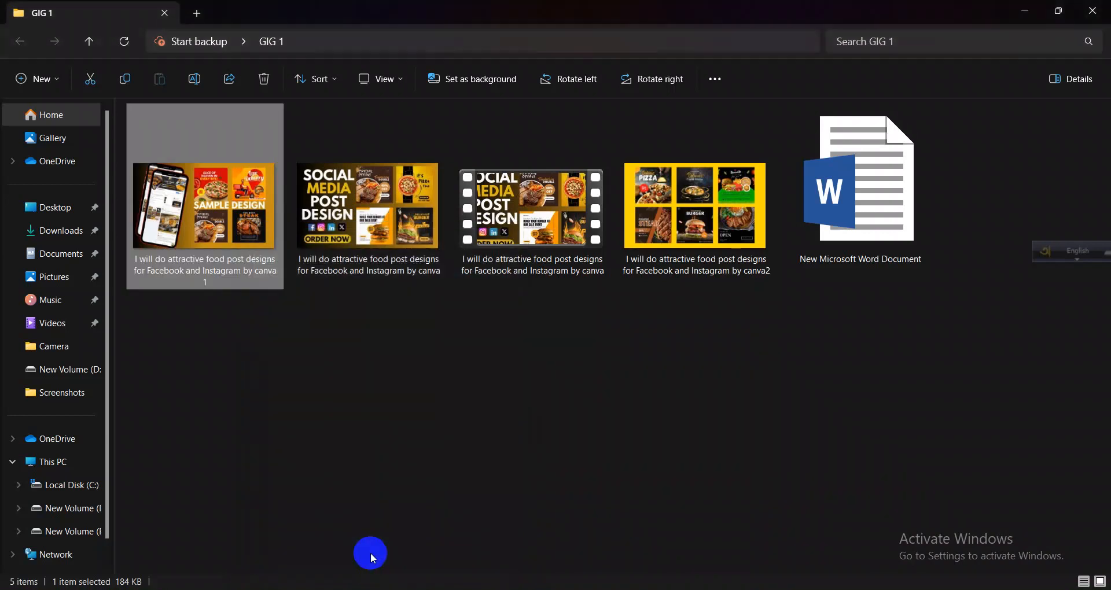
# - Reopen the "Sample Design" image's details, enter the gig title for Camera model, Lens maker, Lens model, Flash maker and Flash model, and apply
pyautogui.rightClick(249, 262)
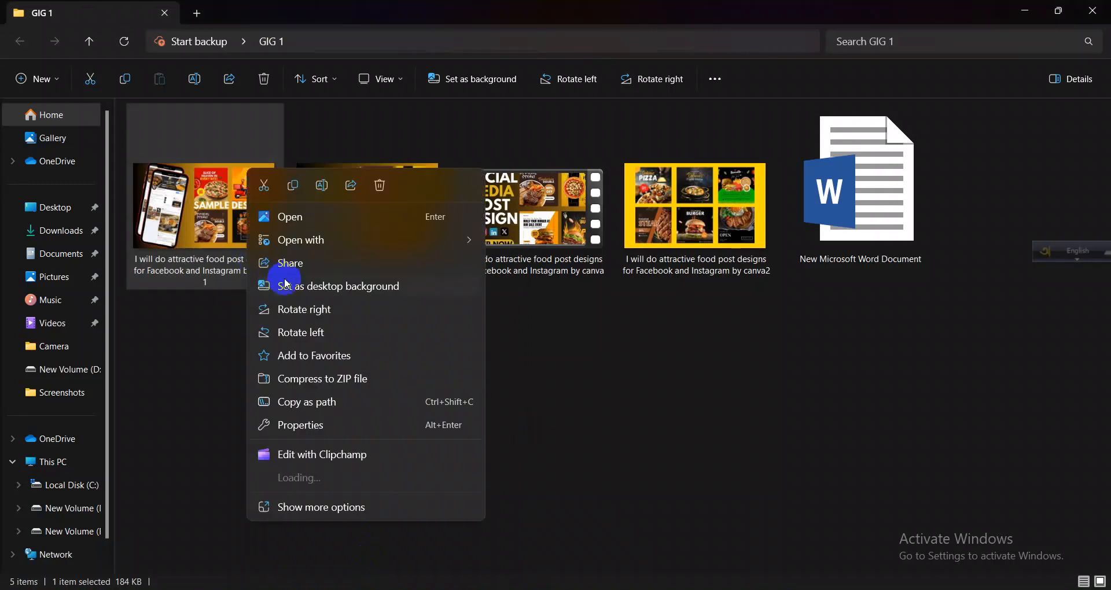
pyautogui.click(307, 424)
pyautogui.click(352, 256)
pyautogui.scroll(-10, 404, 376)
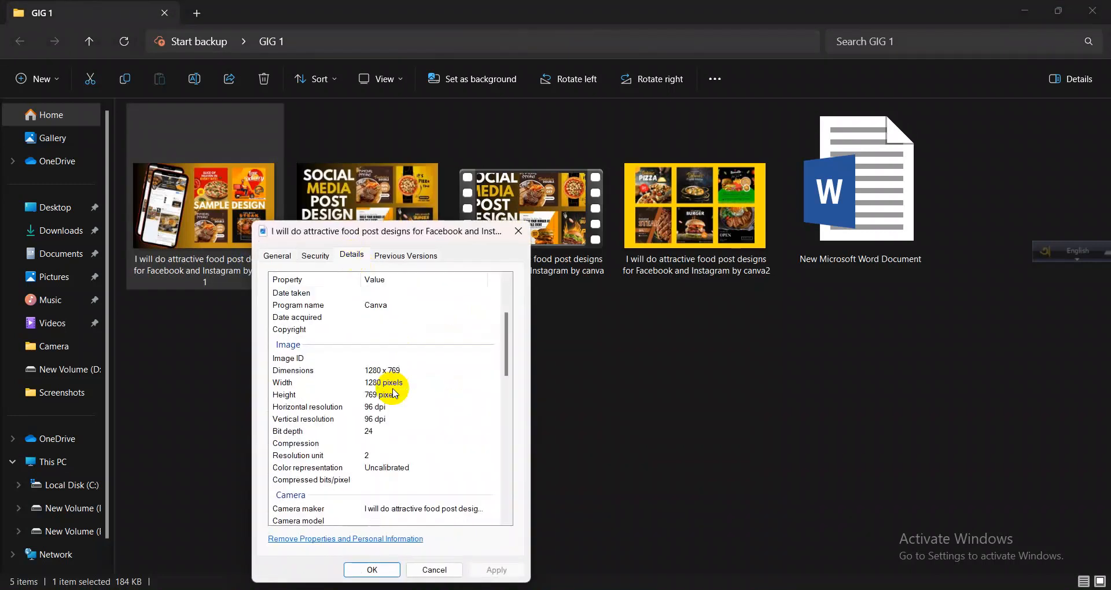
pyautogui.click(390, 313)
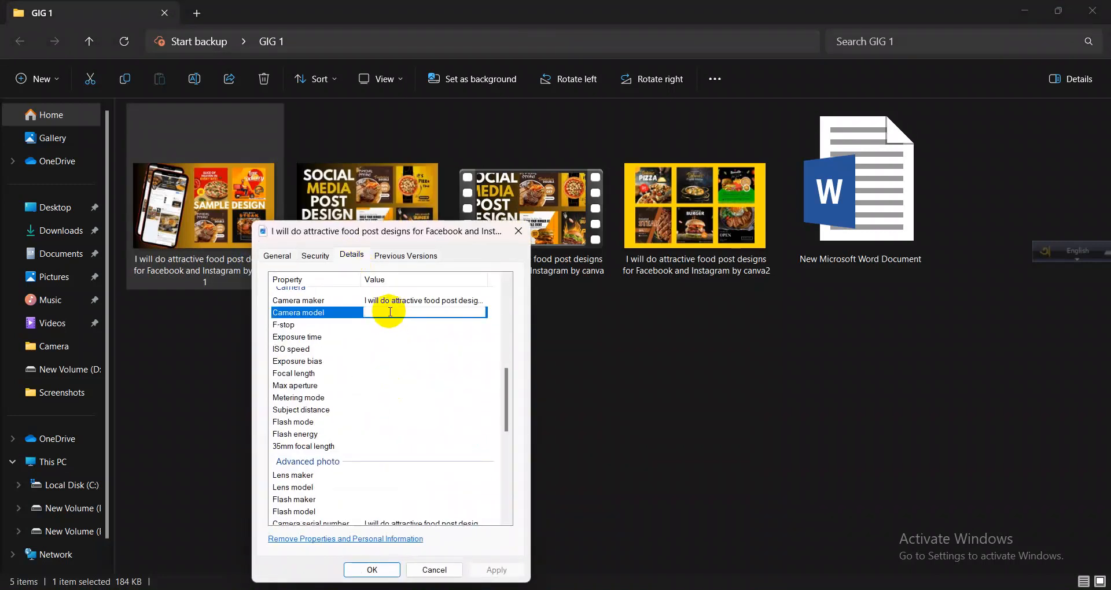
pyautogui.scroll(-4, 387, 315)
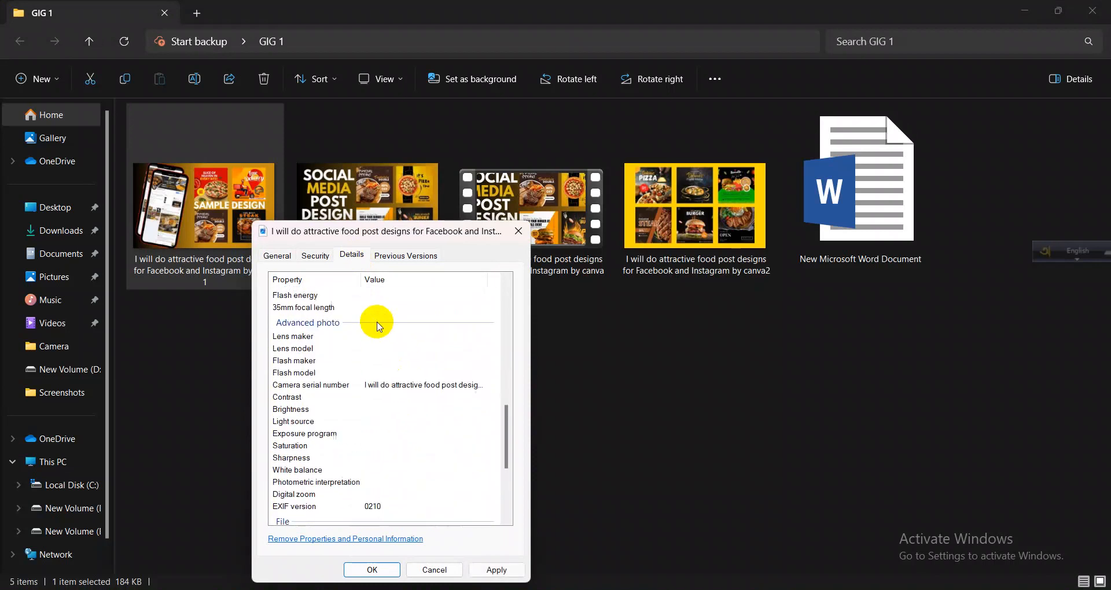
pyautogui.hotkey('ctrl', 'v')
pyautogui.click(383, 348)
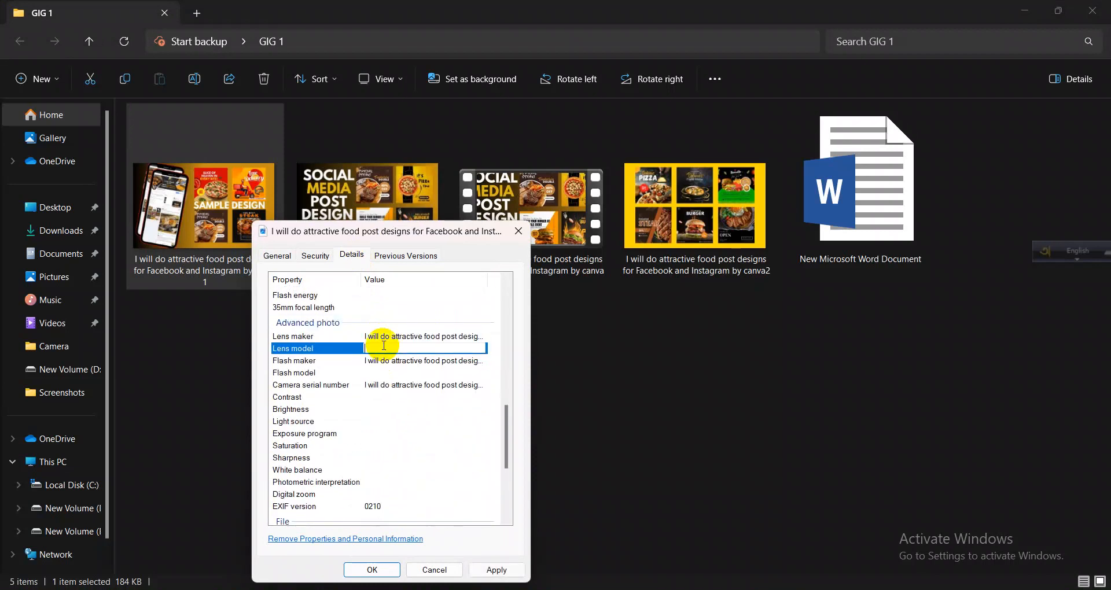
pyautogui.click(381, 372)
pyautogui.write('I will do attractive food post designs for Facebook and Instagram by canva')
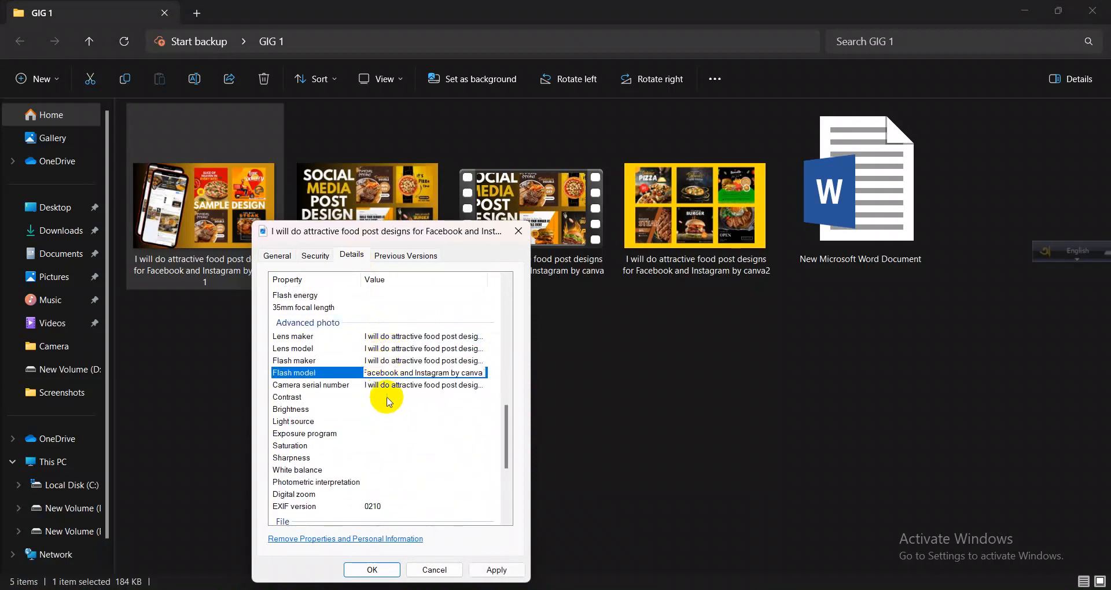
pyautogui.click(387, 398)
pyautogui.click(495, 571)
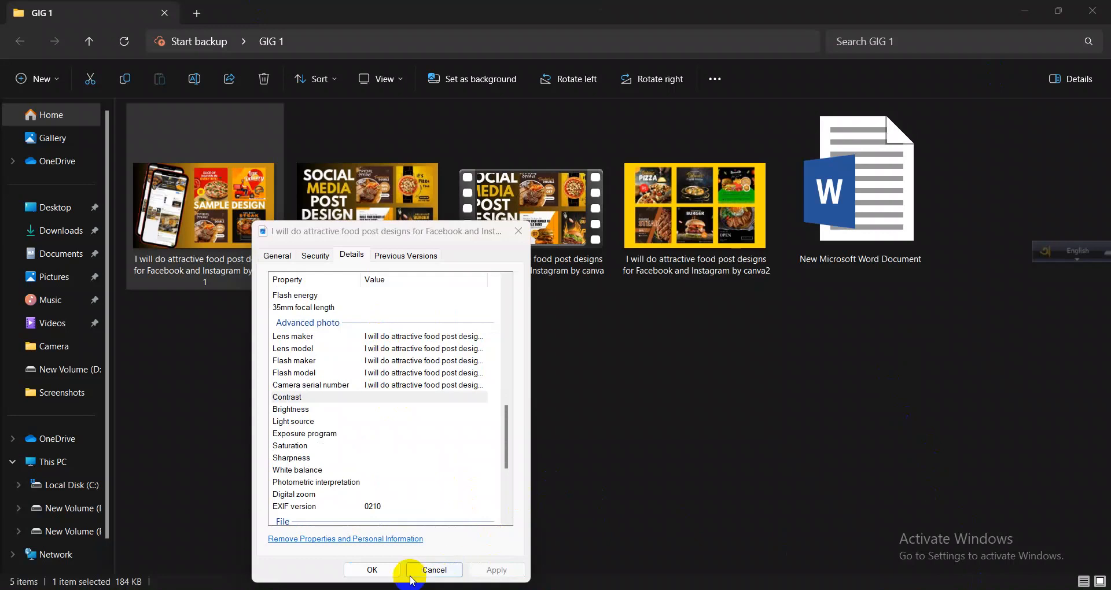
# - Copy the gig title from the Flash model value, add it to Authors, and save the properties
pyautogui.click(439, 373)
pyautogui.hotkey('ctrl', 'c')
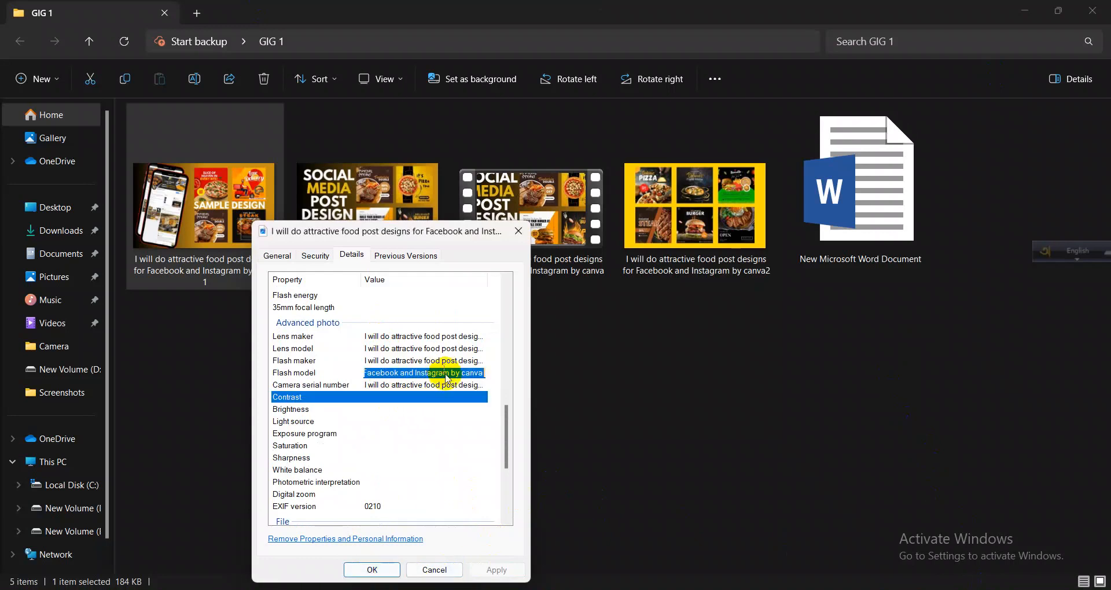
pyautogui.click(416, 457)
pyautogui.scroll(7, 403, 395)
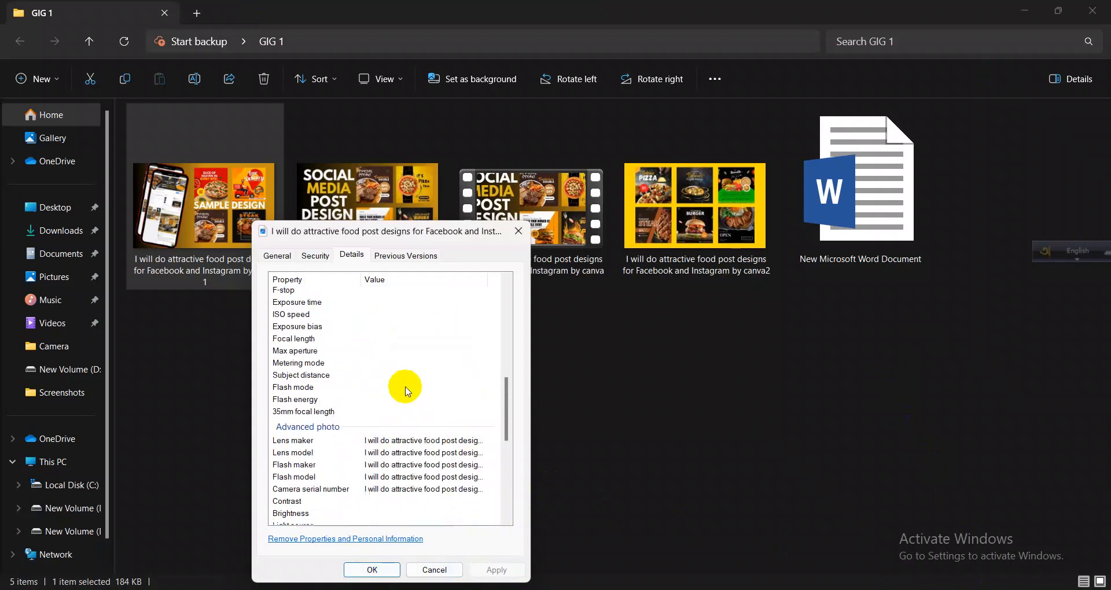
pyautogui.click(386, 379)
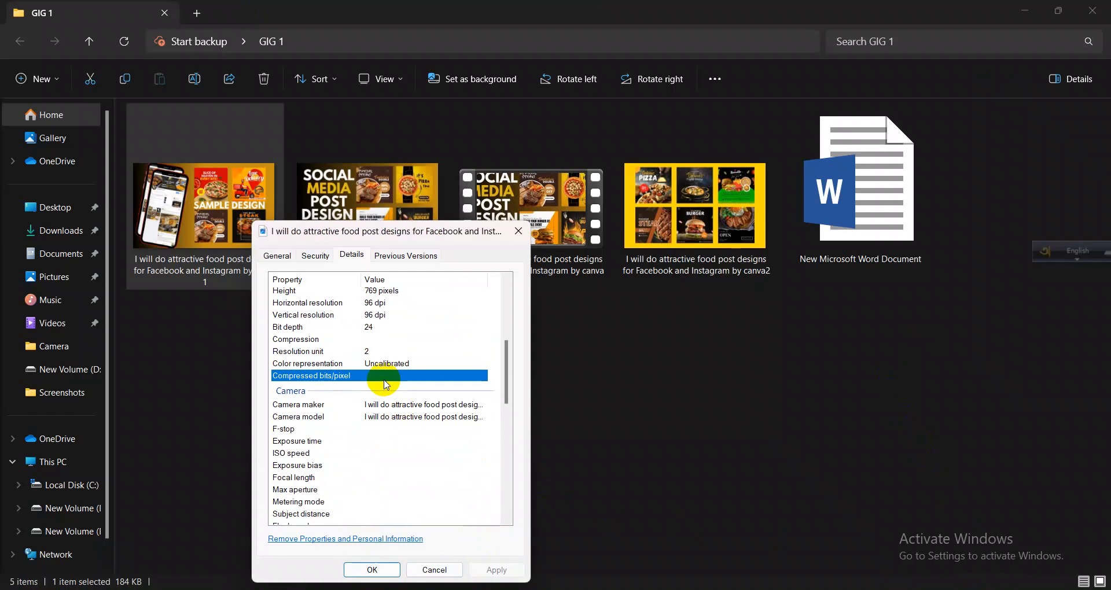
pyautogui.scroll(5, 386, 384)
pyautogui.click(380, 377)
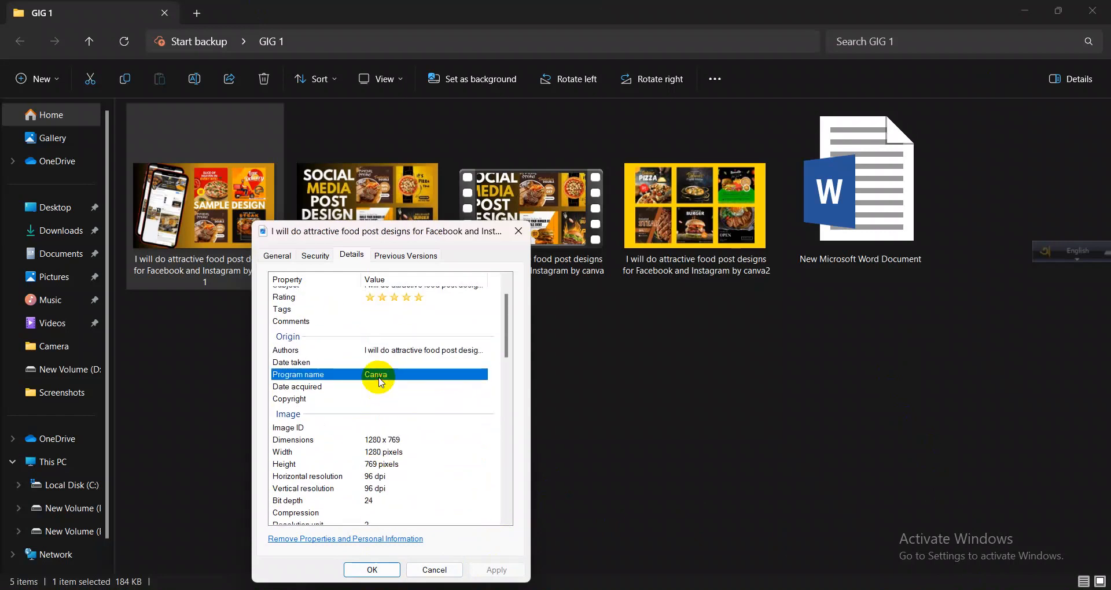
pyautogui.scroll(1, 381, 383)
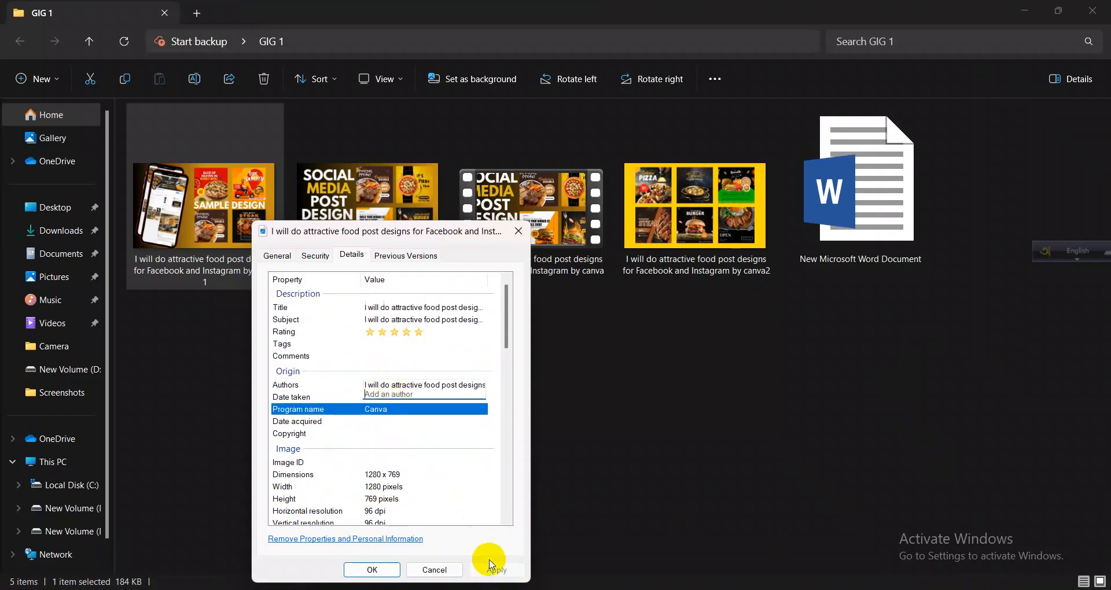
pyautogui.hotkey('ctrl', 'v')
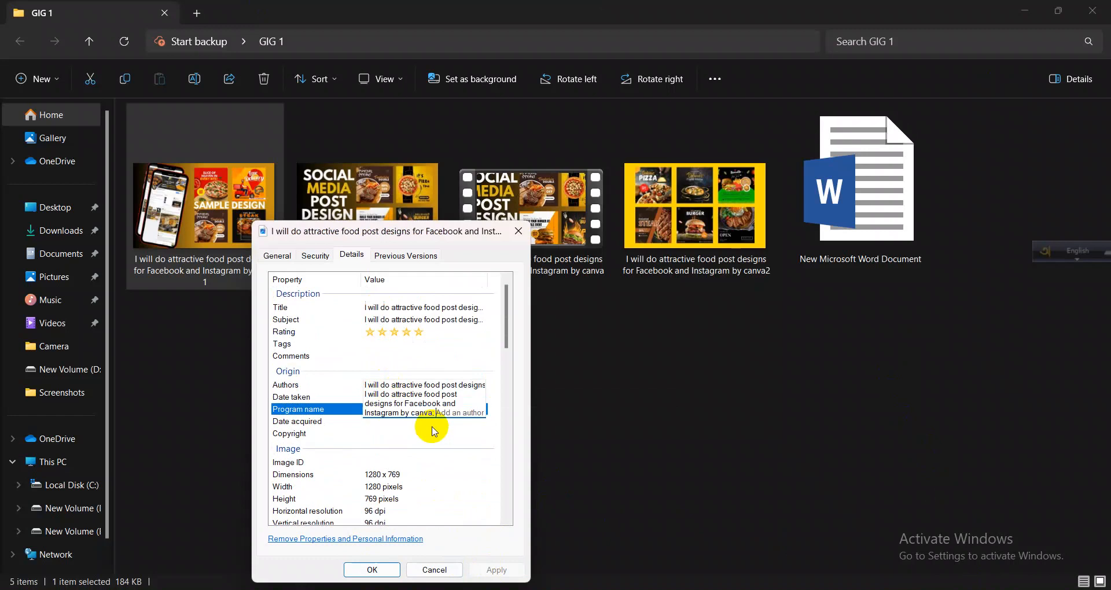
pyautogui.click(433, 427)
pyautogui.click(493, 570)
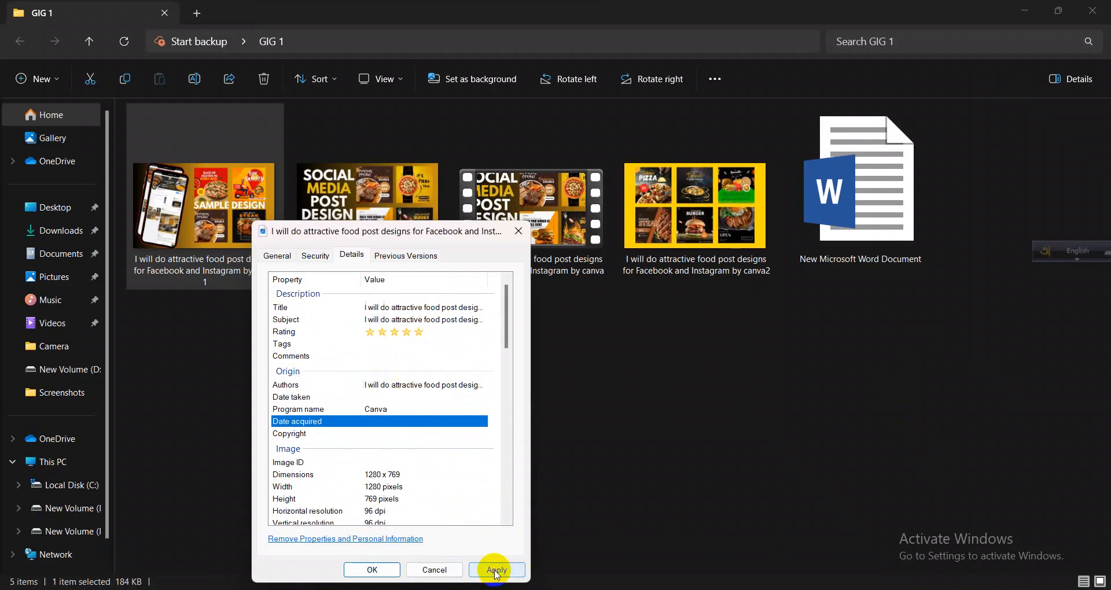
pyautogui.click(372, 570)
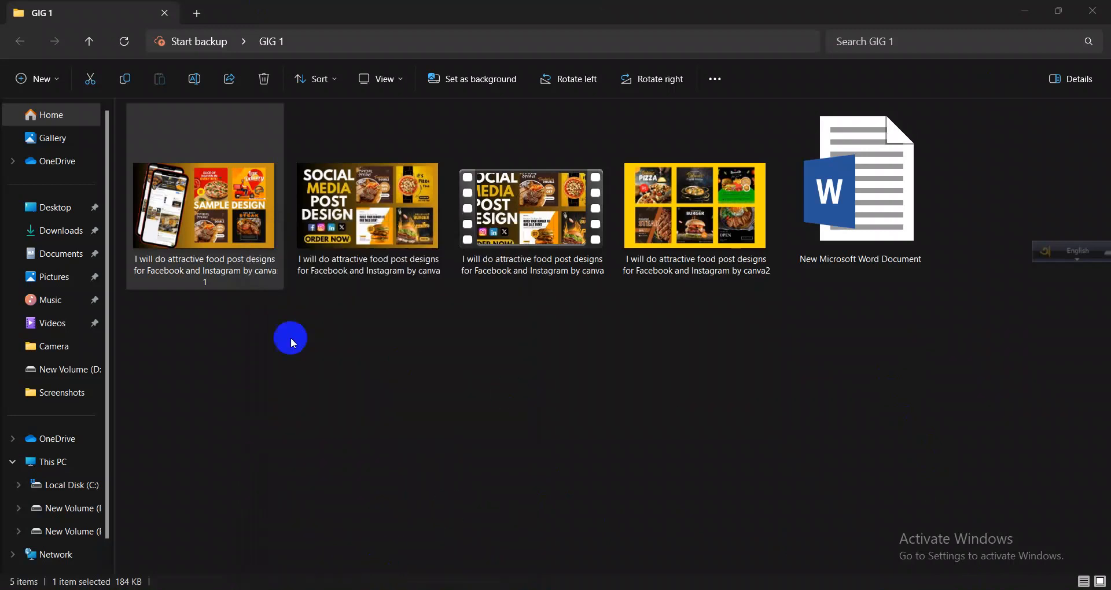
# - Reopen the same image's detail properties, check the Camera entries, and open Tags for editing
pyautogui.rightClick(217, 266)
pyautogui.click(279, 427)
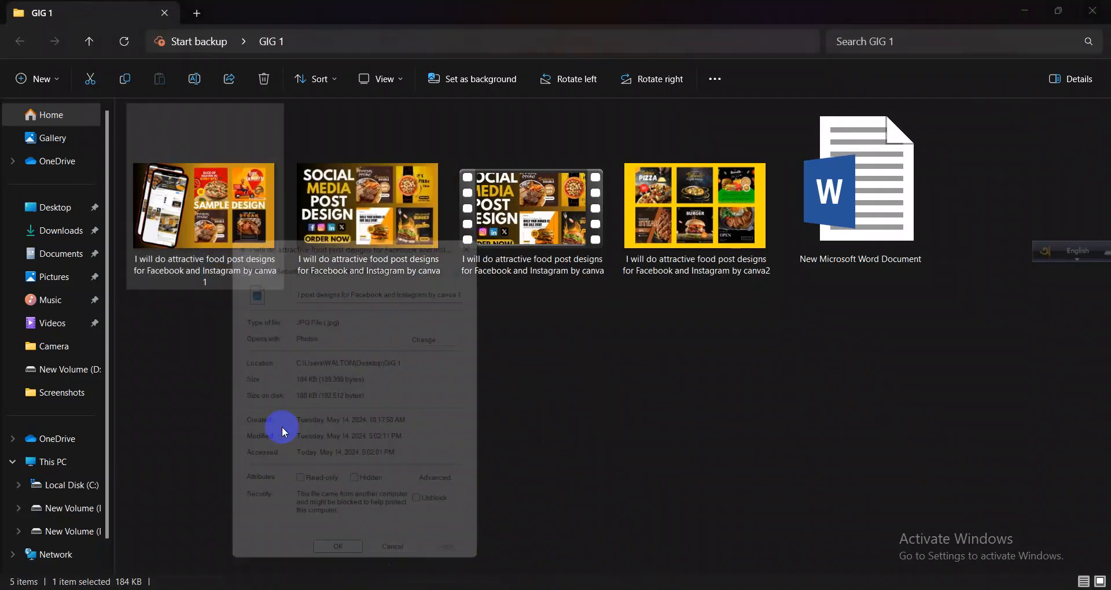
pyautogui.click(321, 255)
pyautogui.scroll(-6, 369, 428)
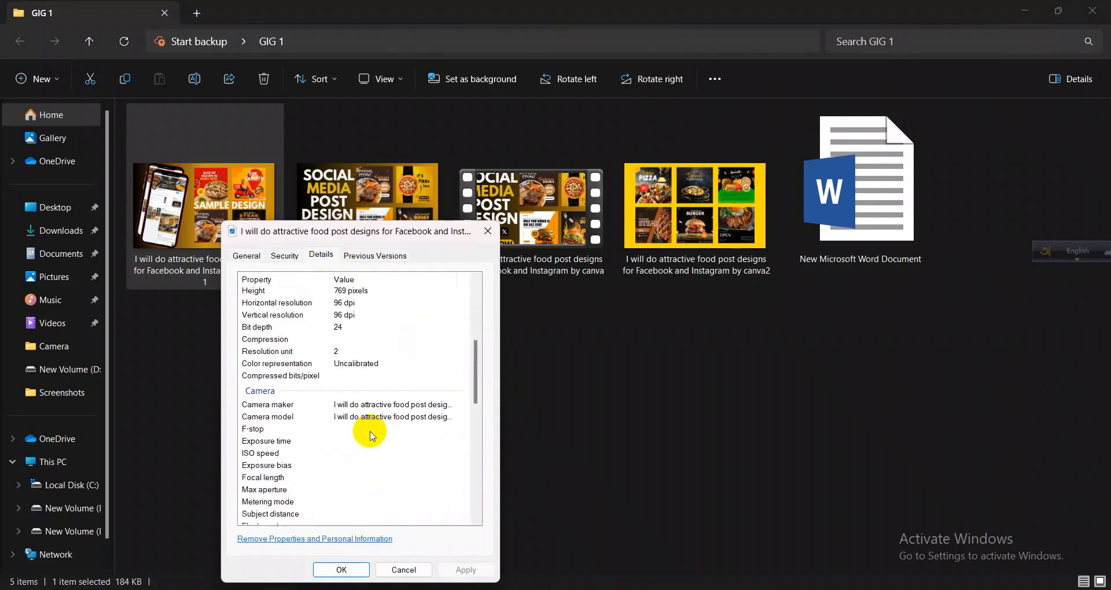
pyautogui.scroll(6, 369, 428)
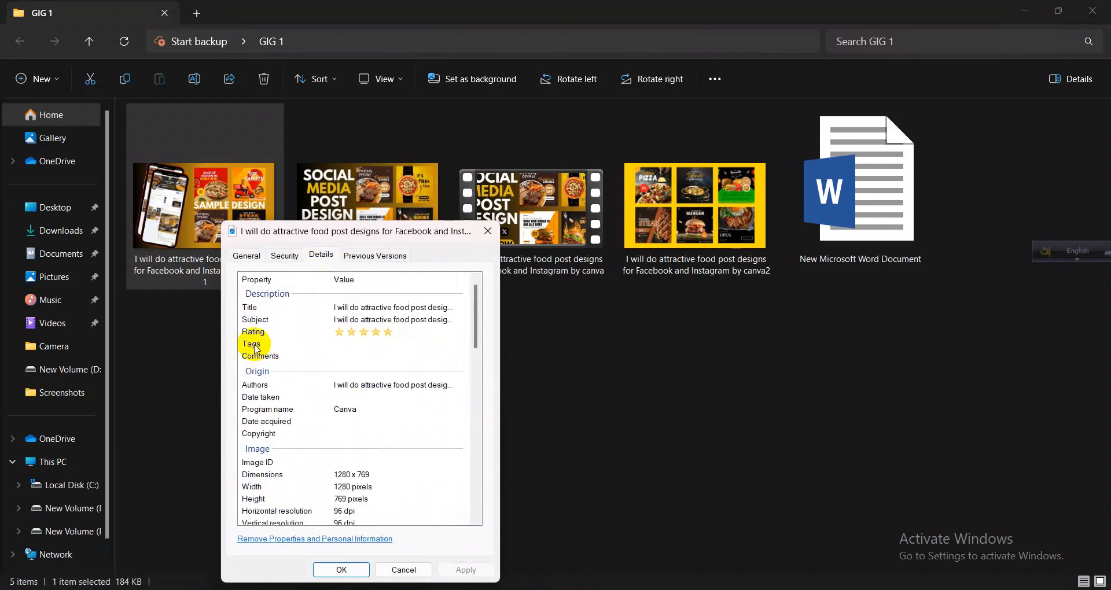
pyautogui.click(252, 344)
pyautogui.click(258, 354)
pyautogui.click(355, 345)
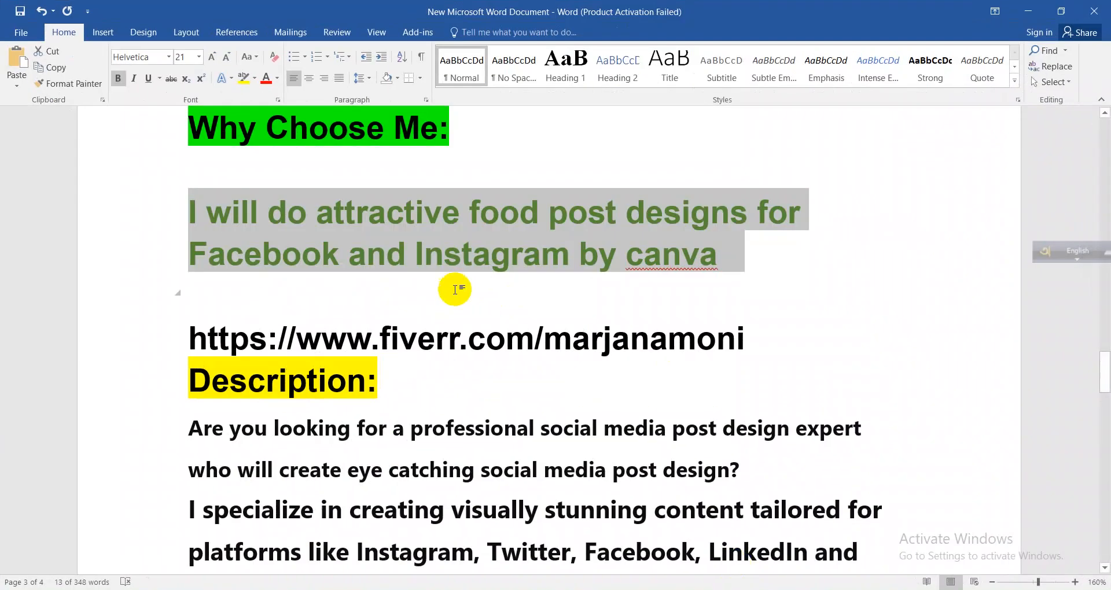
# - Switch to the Word document and copy the whole keyword list from "Instagram Post" through "attractive food post designs"
pyautogui.scroll(10, 460, 289)
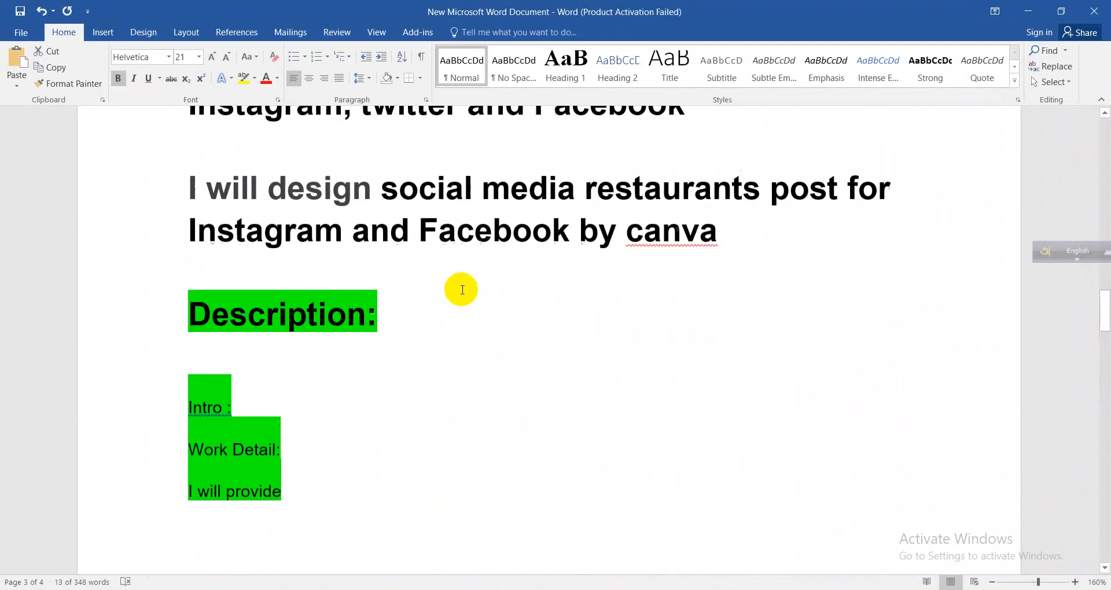
pyautogui.scroll(6, 462, 289)
pyautogui.scroll(20, 462, 290)
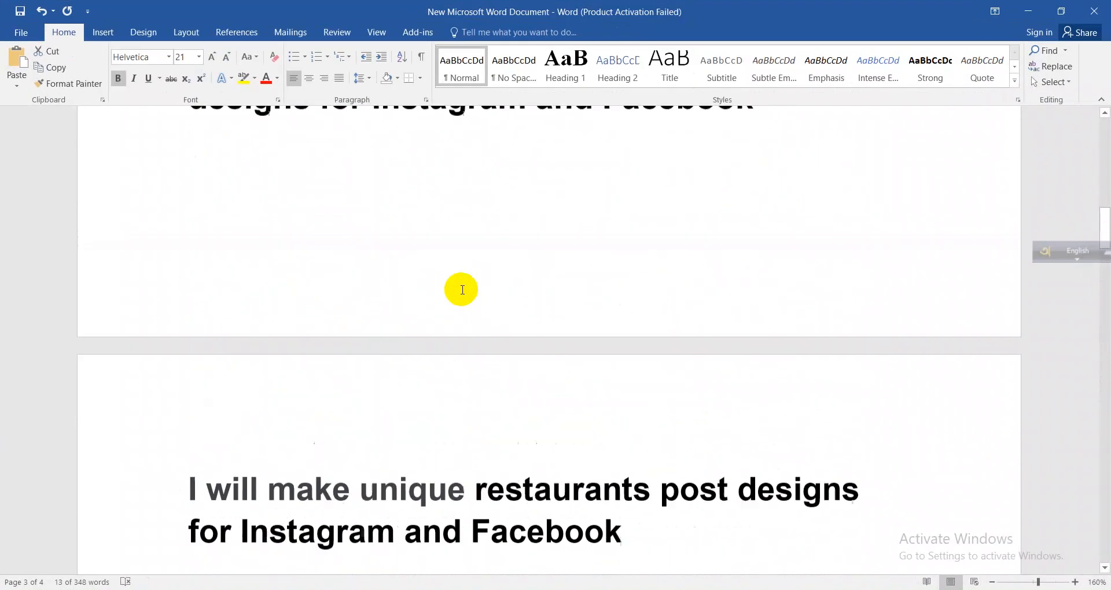
pyautogui.scroll(3, 316, 245)
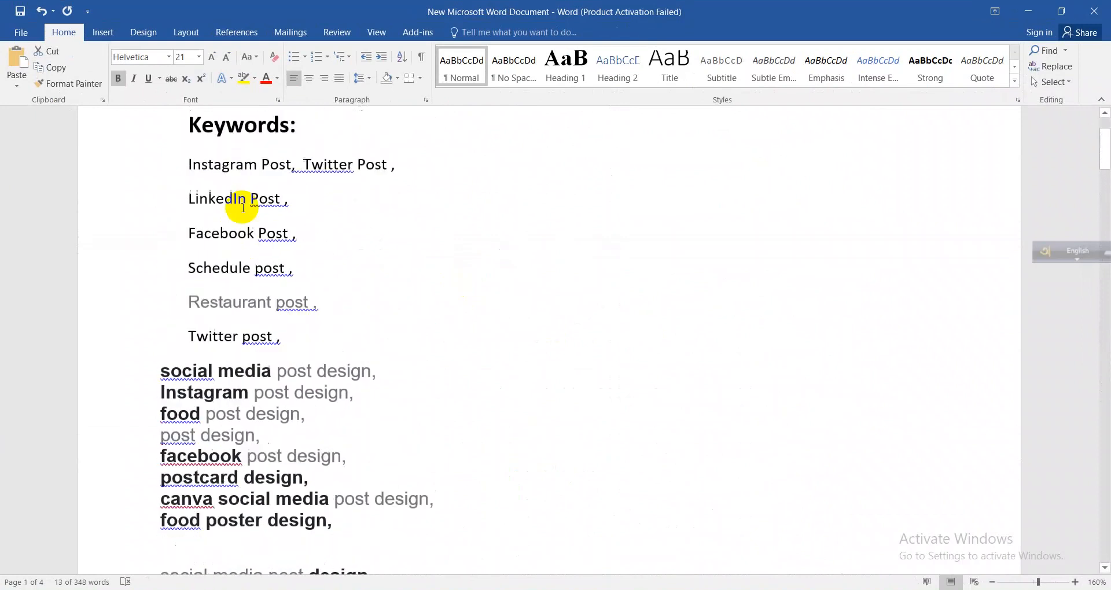
pyautogui.click(185, 279)
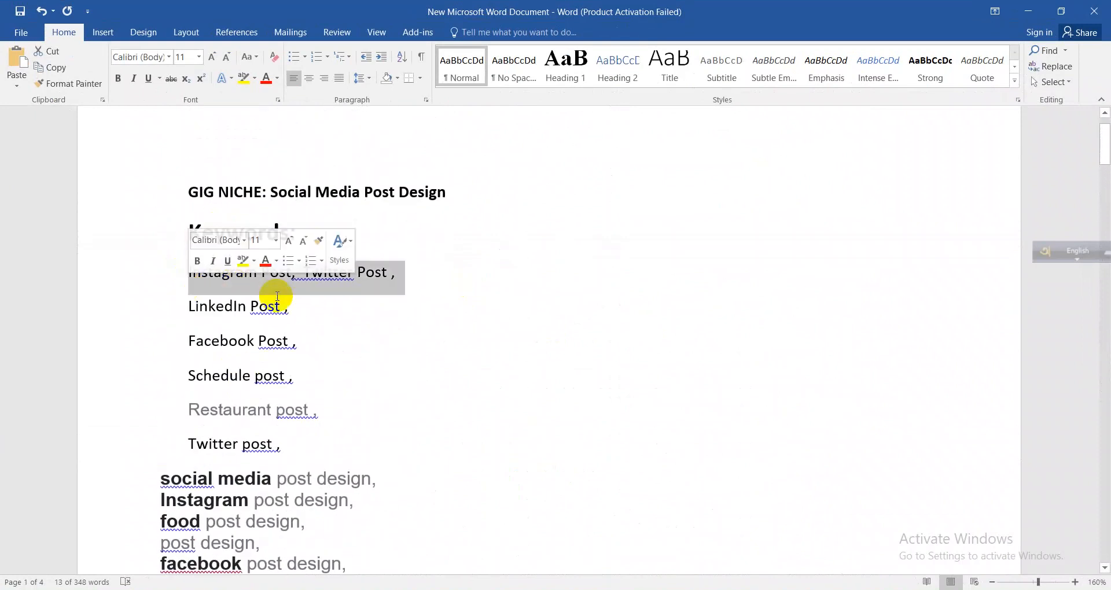
pyautogui.click(321, 363)
pyautogui.moveTo(189, 270); pyautogui.dragTo(344, 495)
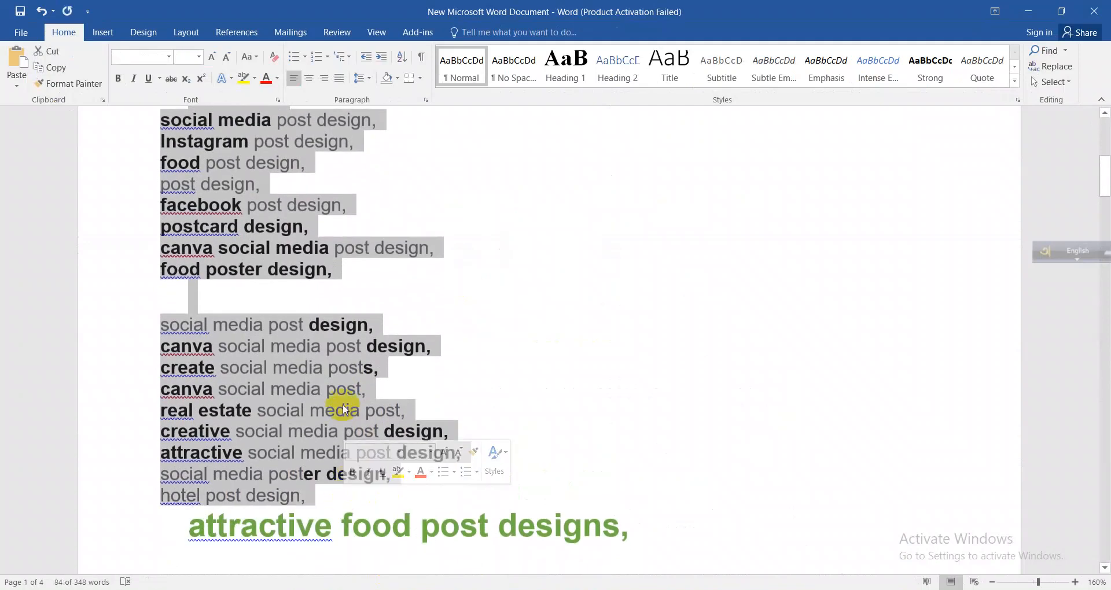
pyautogui.moveTo(635, 531); pyautogui.dragTo(175, 330)
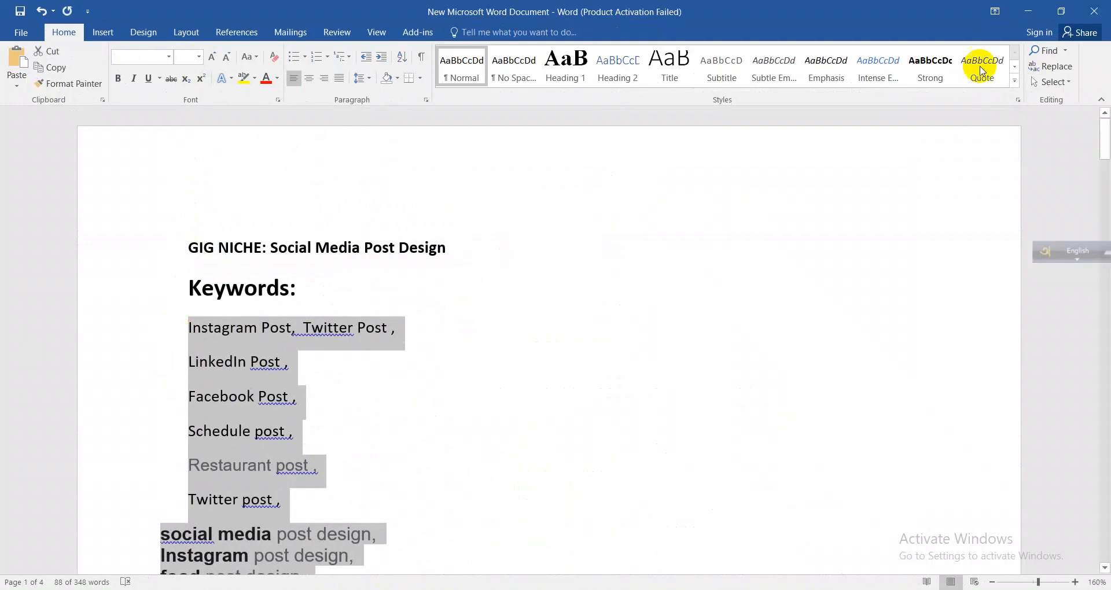
pyautogui.click(1027, 11)
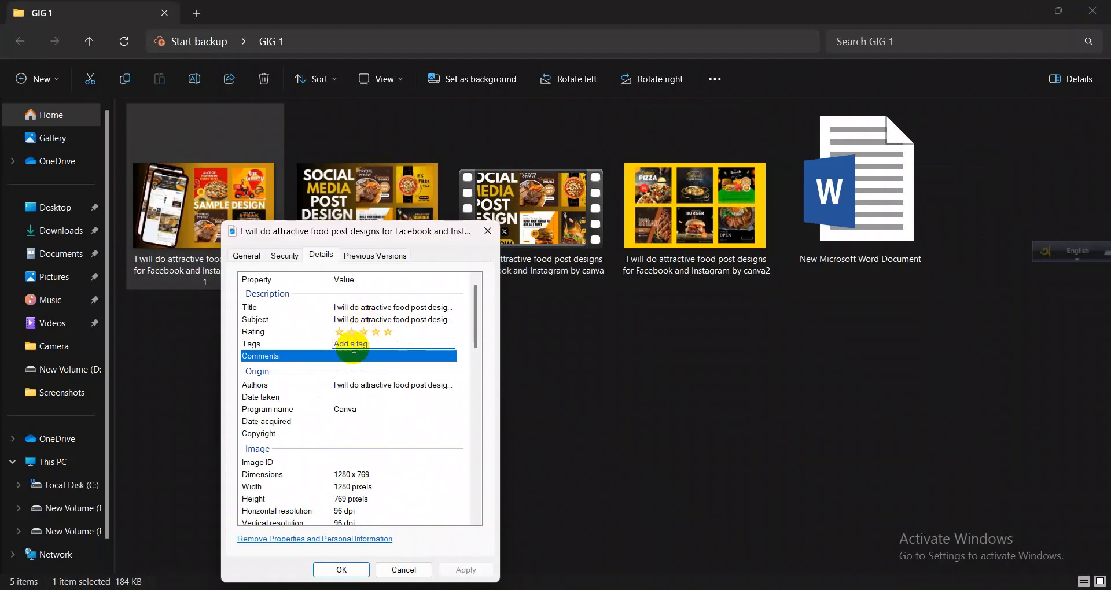
# - Paste the copied keyword list into the image's Tags and Comments, and save the properties
pyautogui.hotkey('ctrl', 'v')
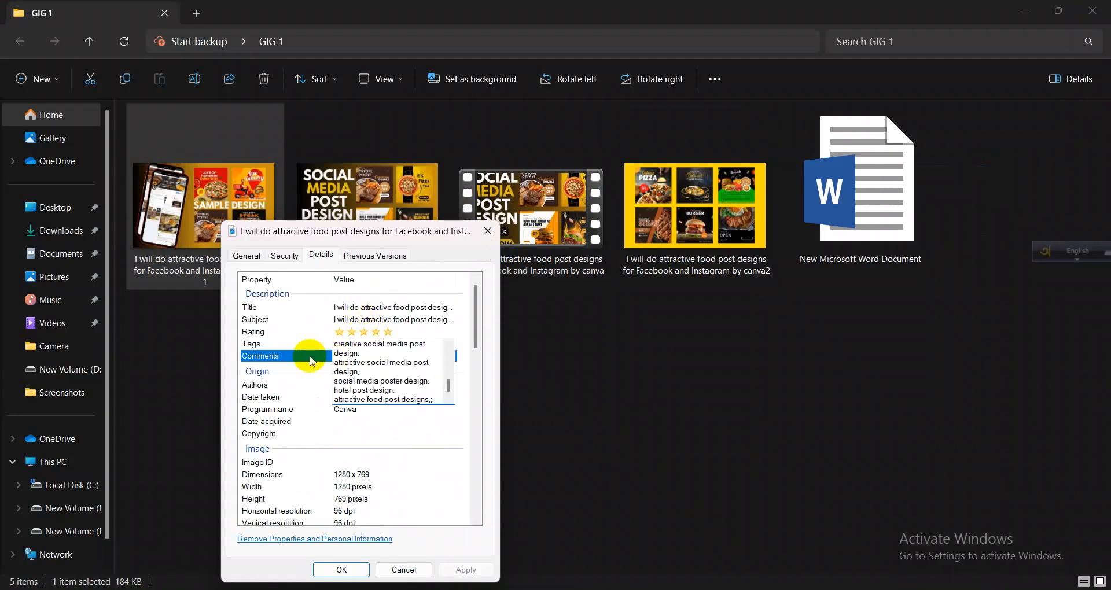
pyautogui.click(346, 358)
pyautogui.hotkey('ctrl', 'v')
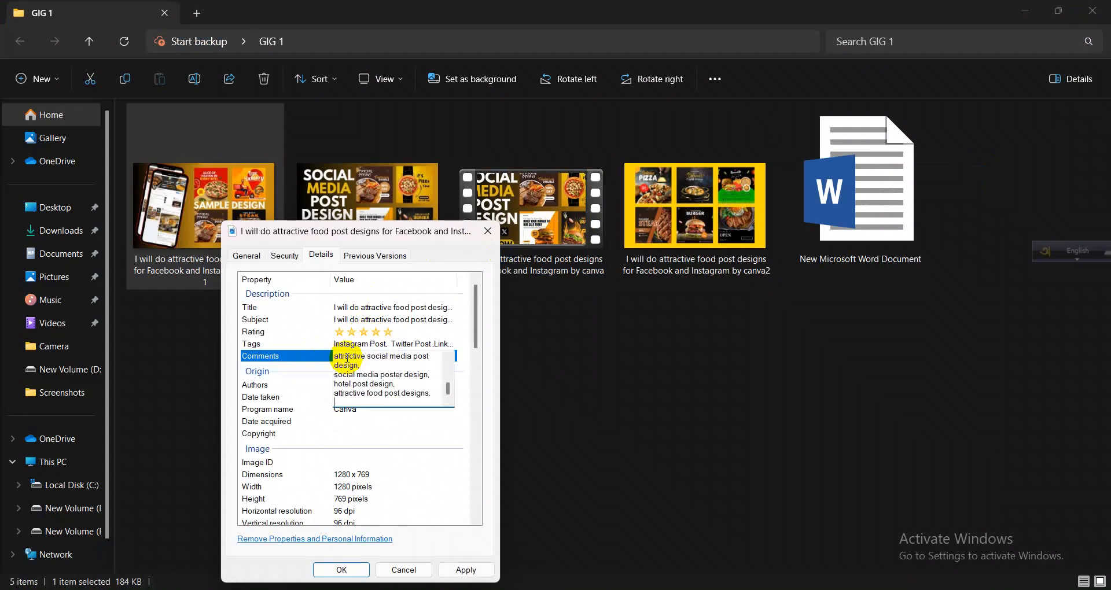
pyautogui.scroll(-2, 428, 416)
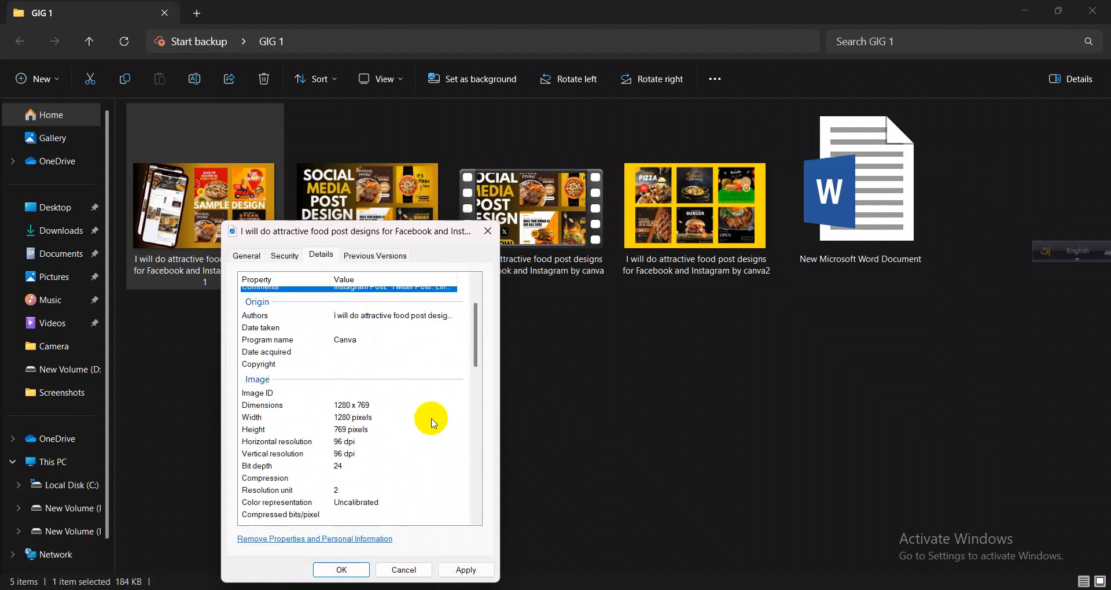
pyautogui.click(463, 570)
pyautogui.click(359, 570)
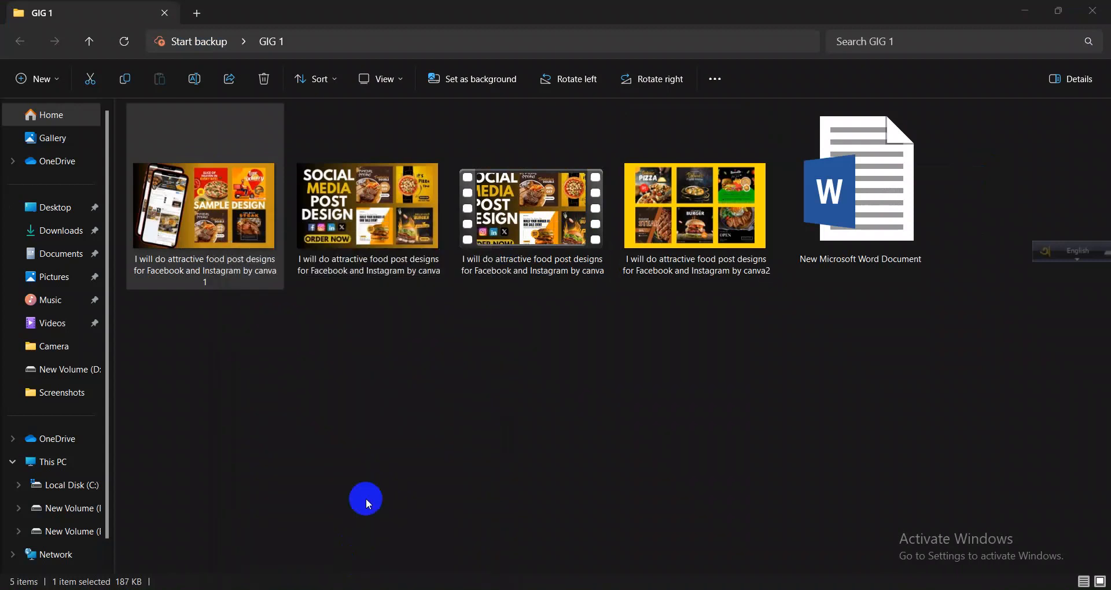
# - Open the detail properties of the image ending in "canva 1" and open Copyright for editing
pyautogui.rightClick(246, 280)
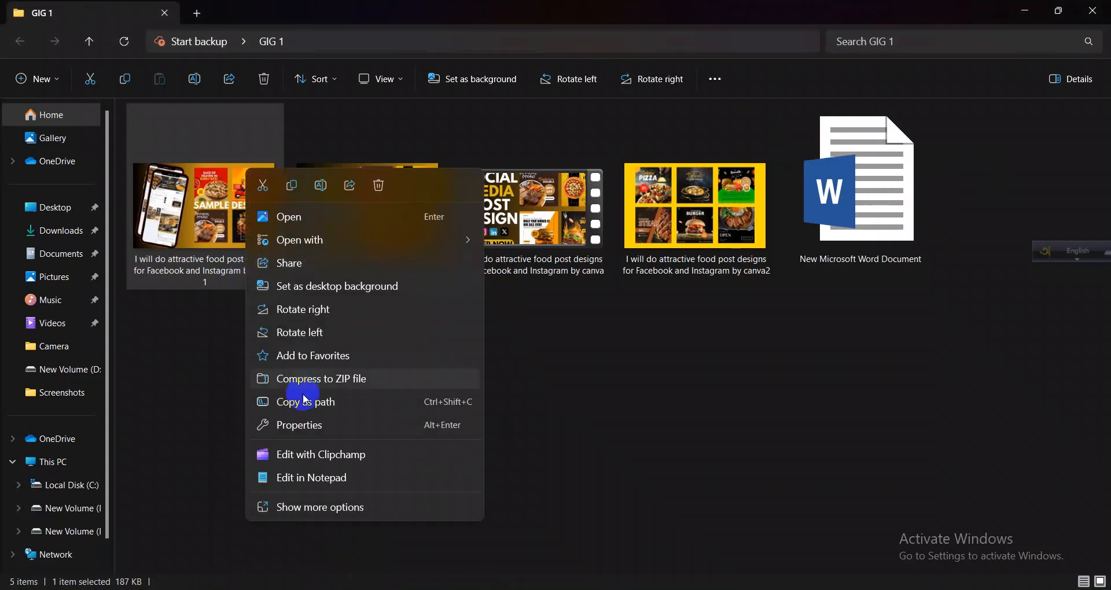
pyautogui.click(263, 424)
pyautogui.click(350, 257)
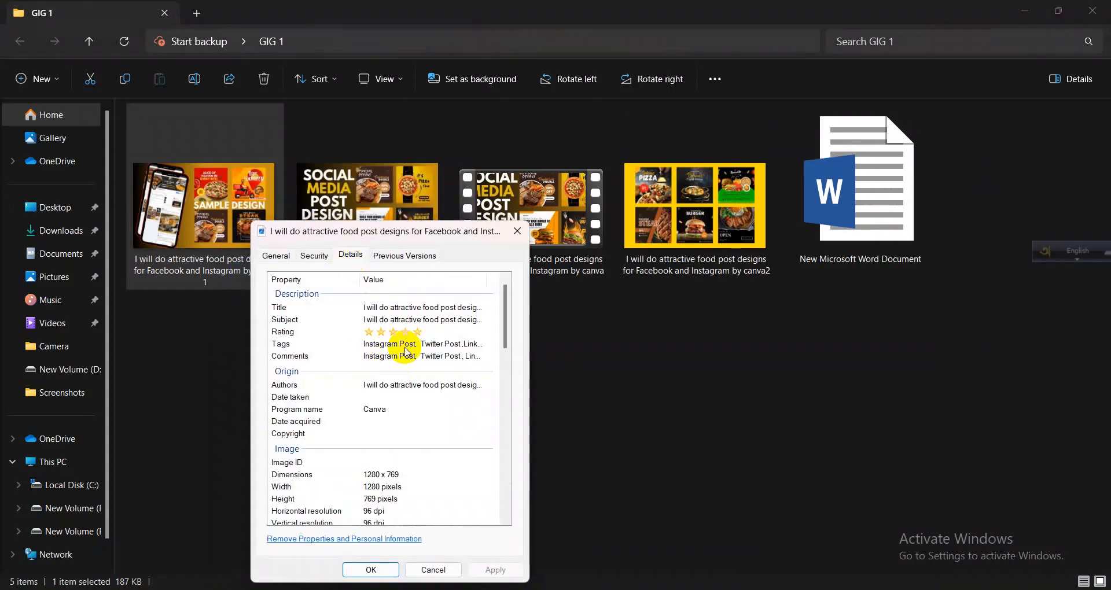
pyautogui.click(379, 434)
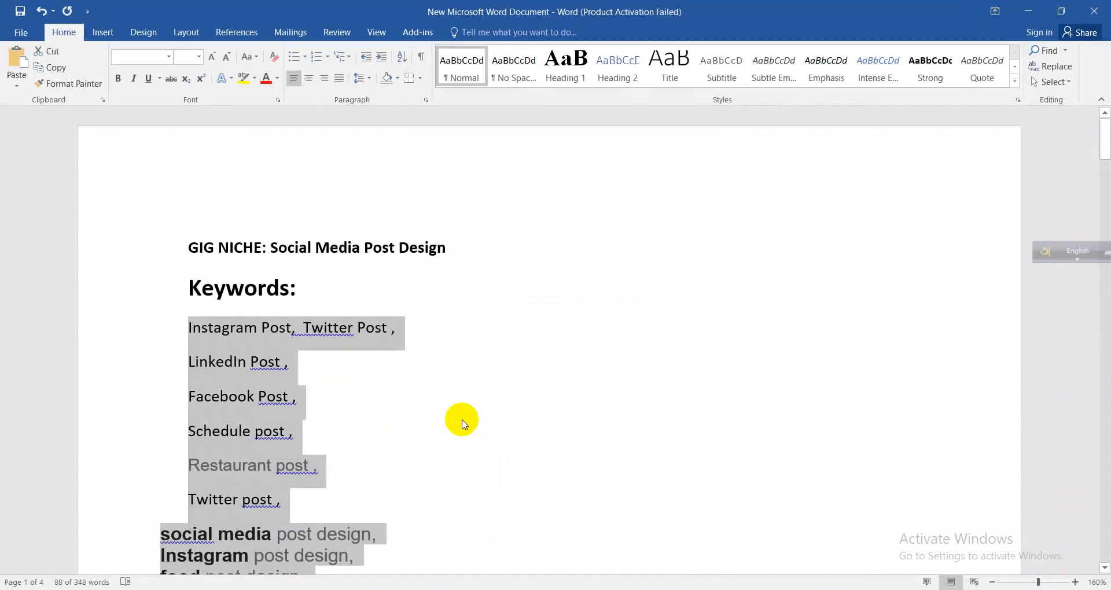
# - Find the Fiverr profile link above the yellow Description heading in the Word document and copy it
pyautogui.scroll(-10, 458, 421)
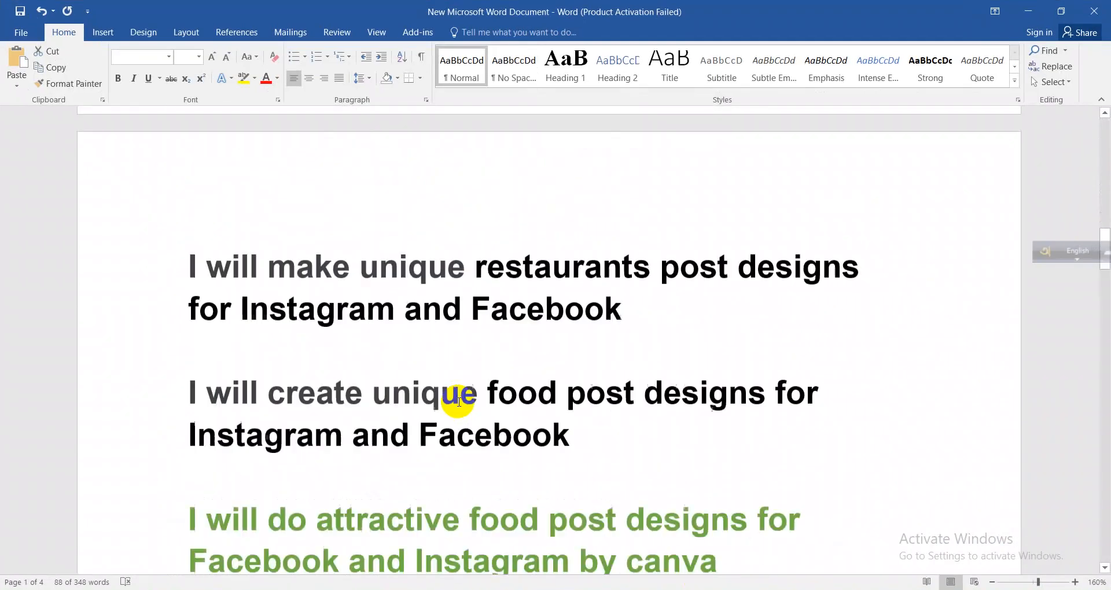
pyautogui.scroll(-15, 458, 401)
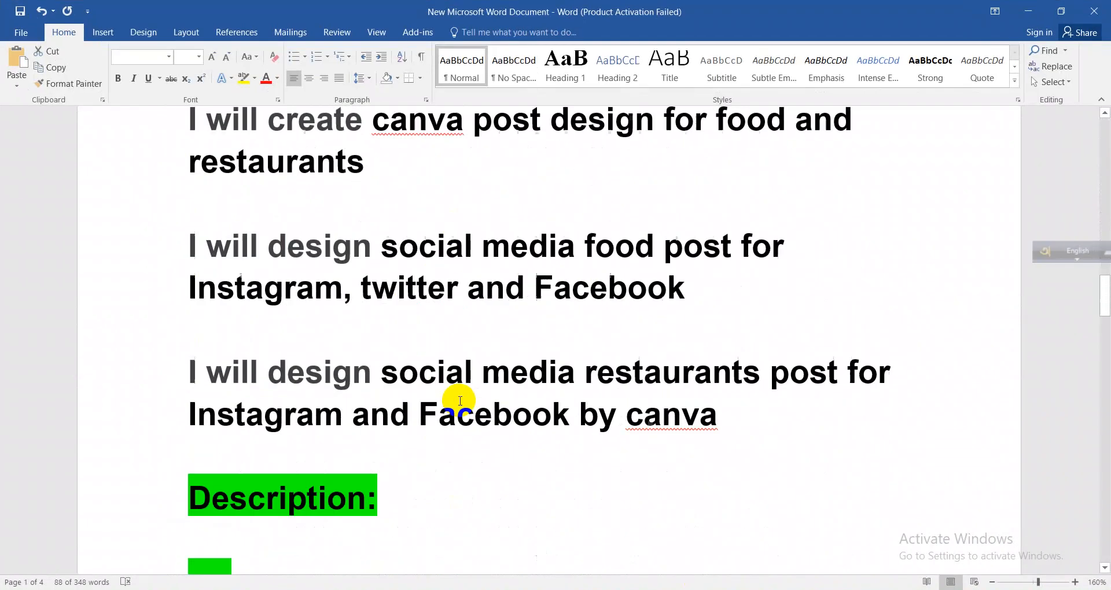
pyautogui.scroll(-10, 458, 401)
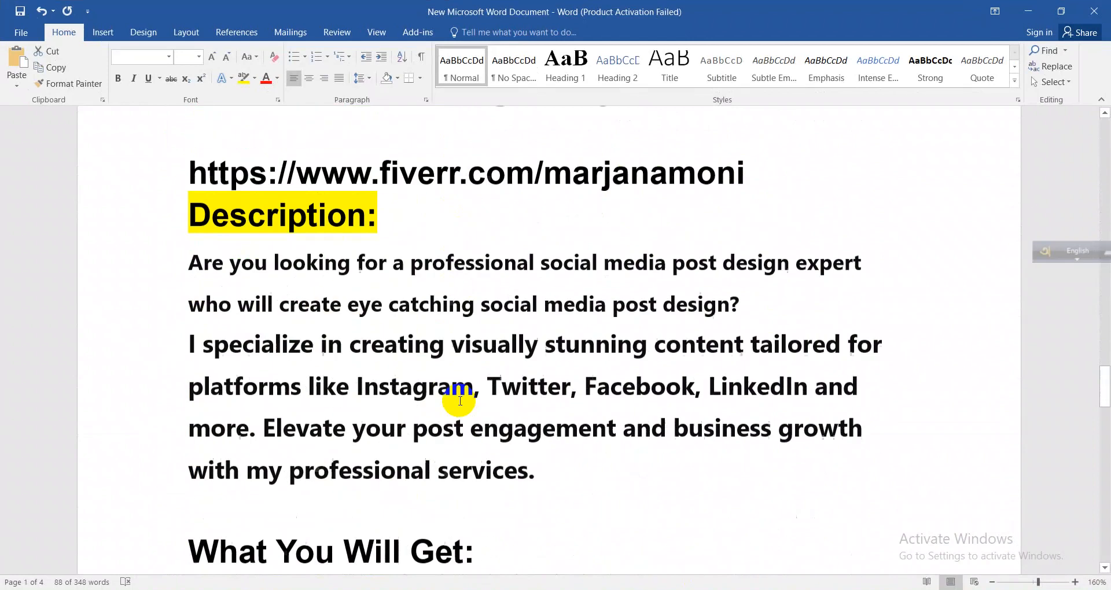
pyautogui.scroll(15, 460, 400)
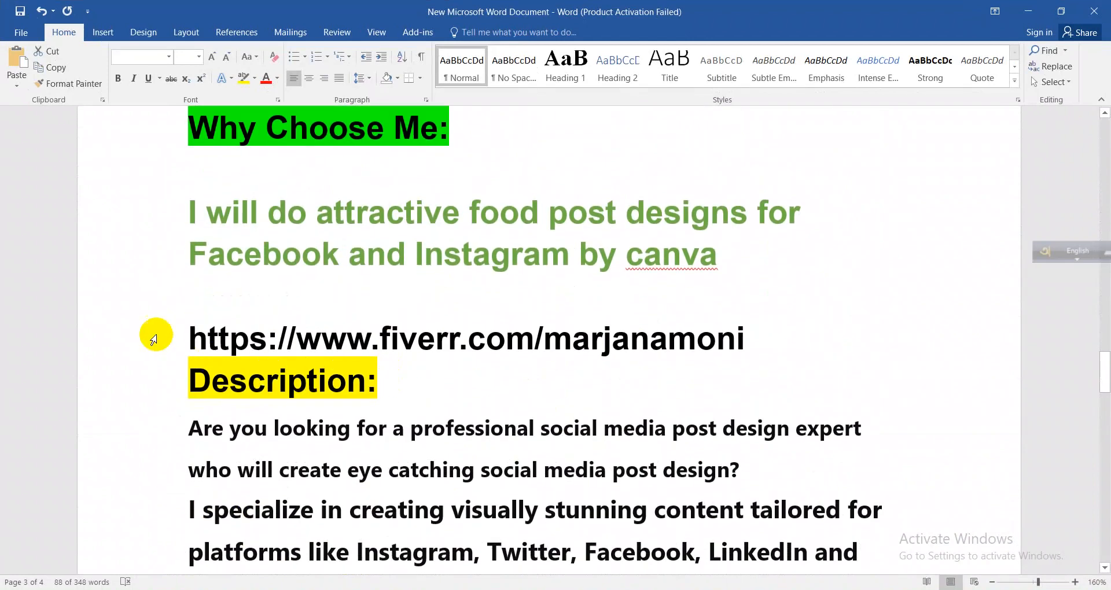
pyautogui.moveTo(189, 336); pyautogui.dragTo(723, 349)
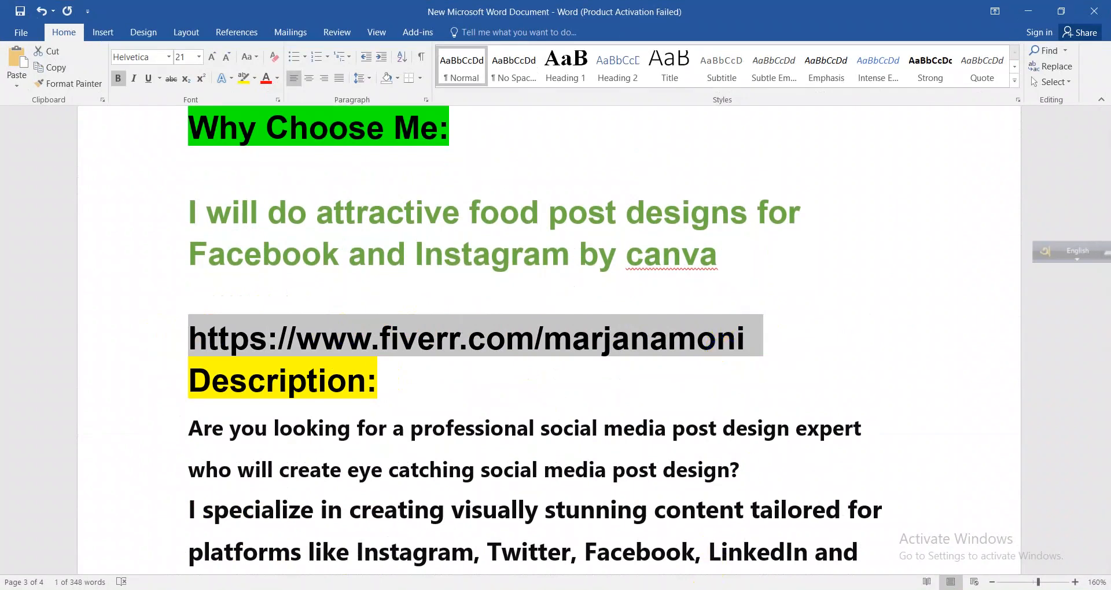
pyautogui.moveTo(702, 588)
# - Paste the profile link into the image's Copyright, save the properties, and return to the GIG 1 folder
pyautogui.click(1012, 548)
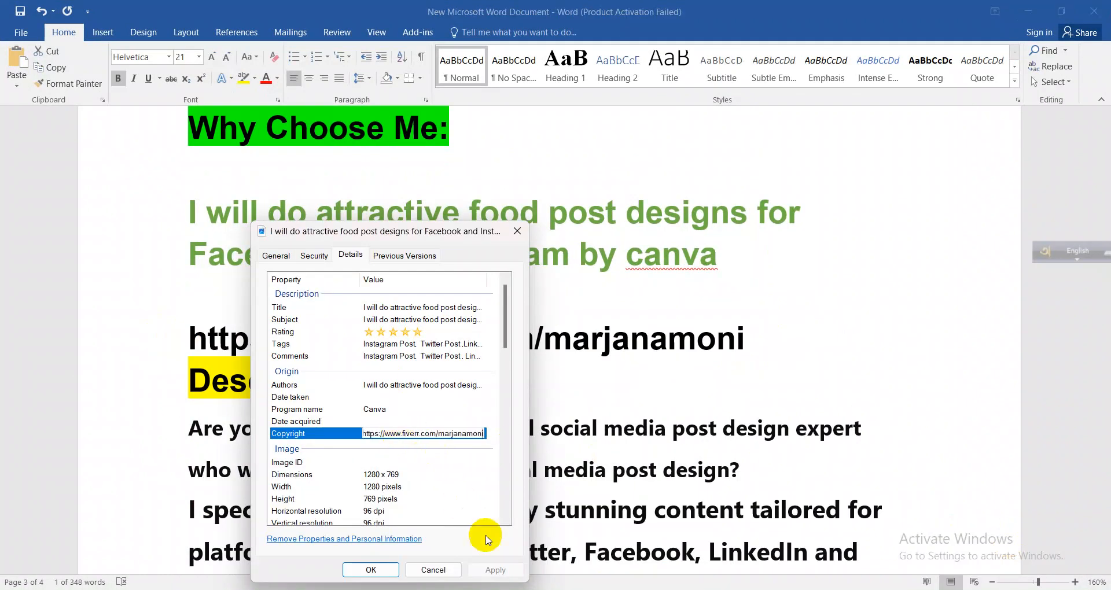
pyautogui.press('Return')
pyautogui.click(494, 571)
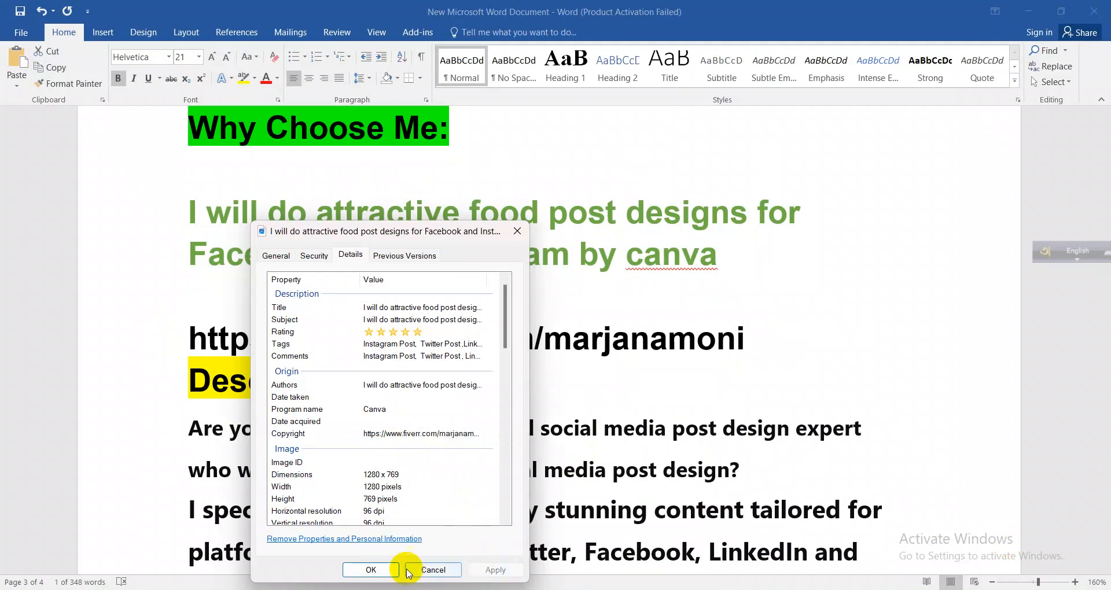
pyautogui.click(373, 570)
pyautogui.click(1027, 11)
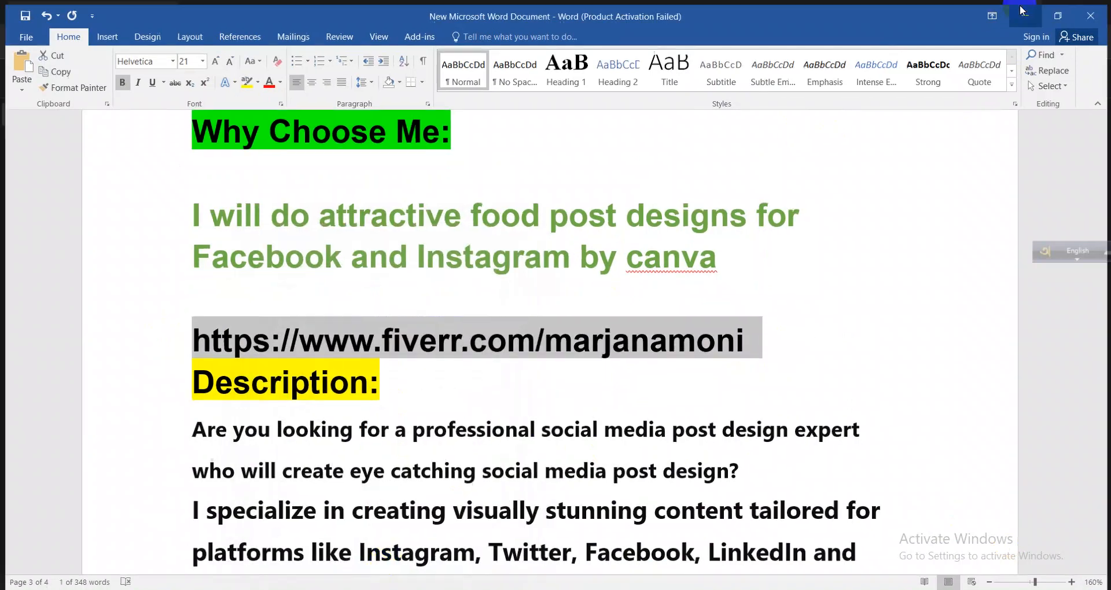
# - Reopen the detail properties of the image ending in "canva 1" and review its Description, Origin, Camera and Advanced photo entries
pyautogui.rightClick(227, 264)
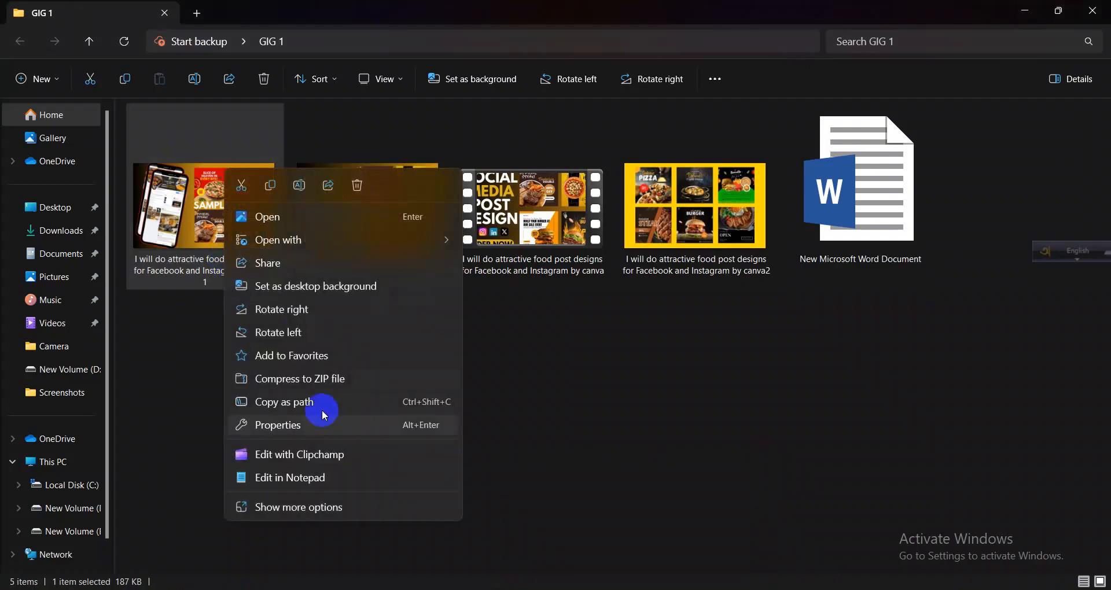
pyautogui.click(290, 429)
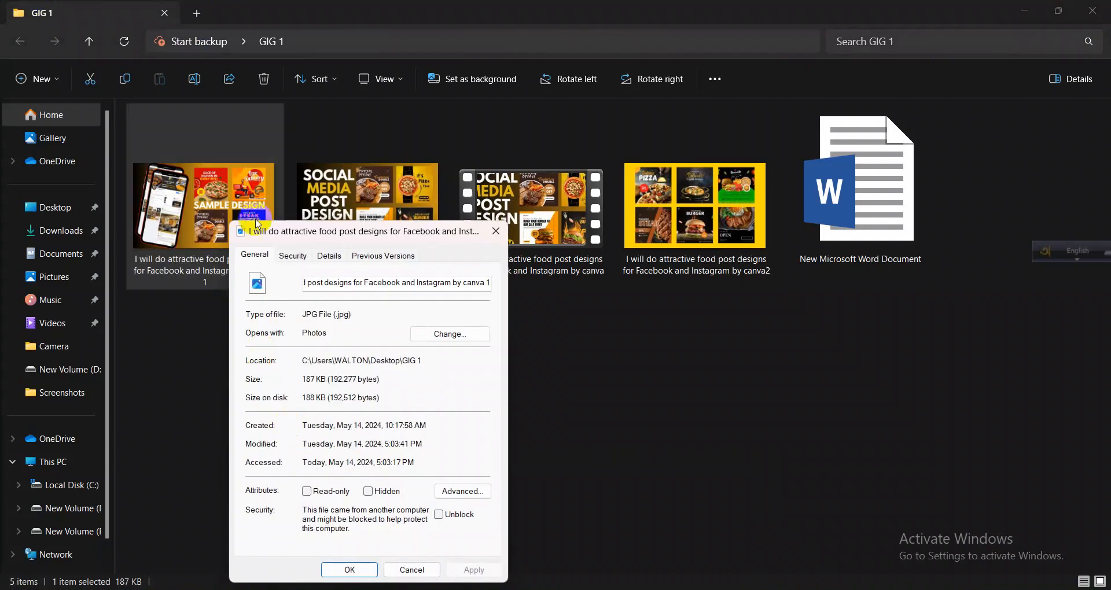
pyautogui.click(327, 258)
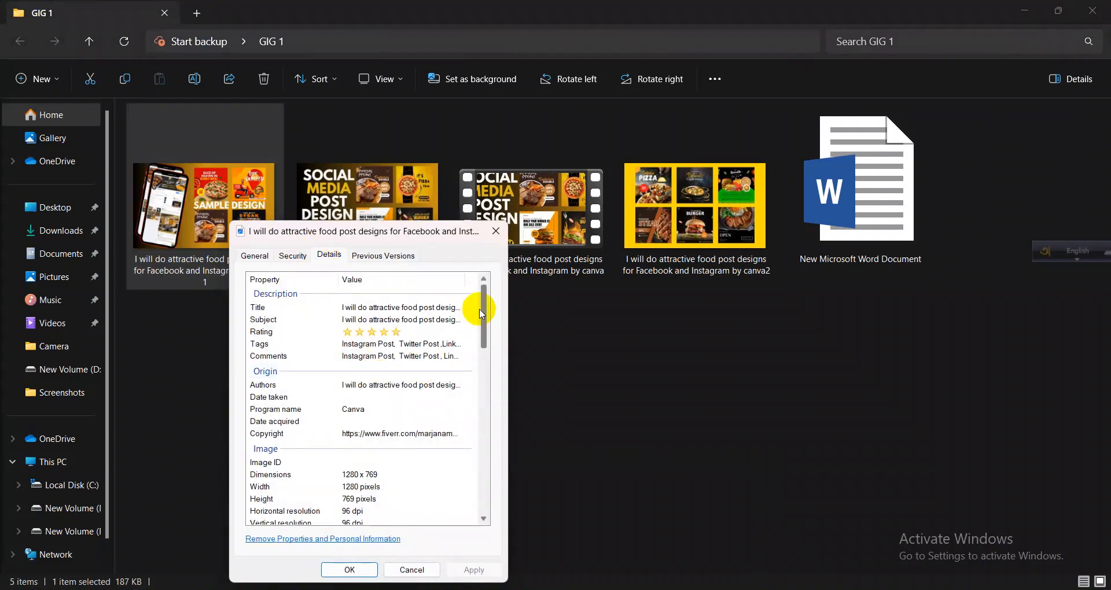
pyautogui.moveTo(482, 310); pyautogui.dragTo(481, 297)
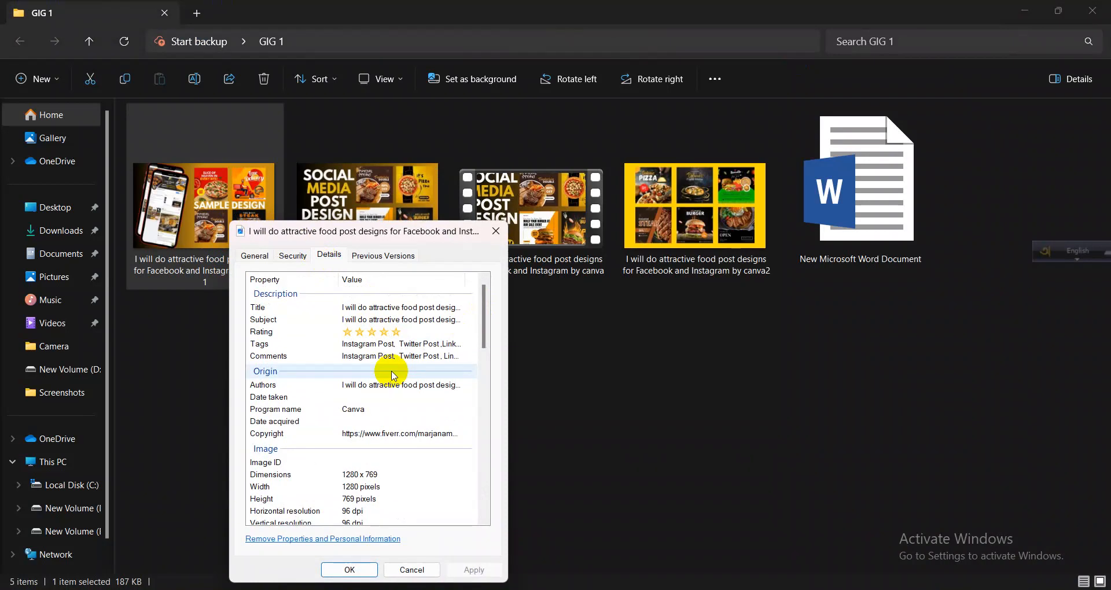
pyautogui.scroll(-3, 405, 370)
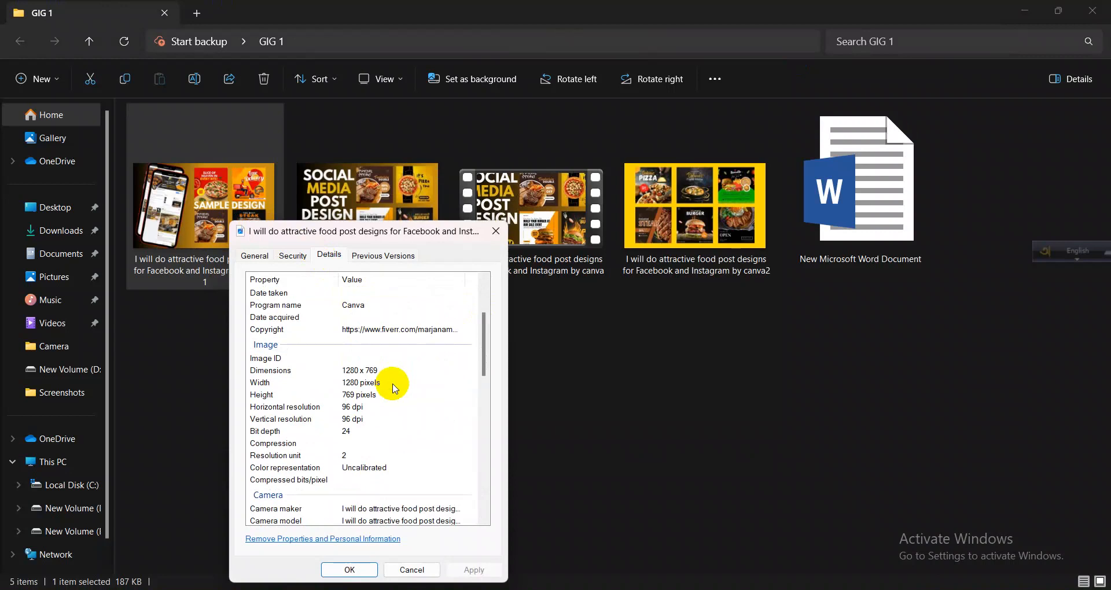
pyautogui.scroll(3, 388, 382)
pyautogui.scroll(-7, 399, 373)
pyautogui.scroll(-10, 403, 417)
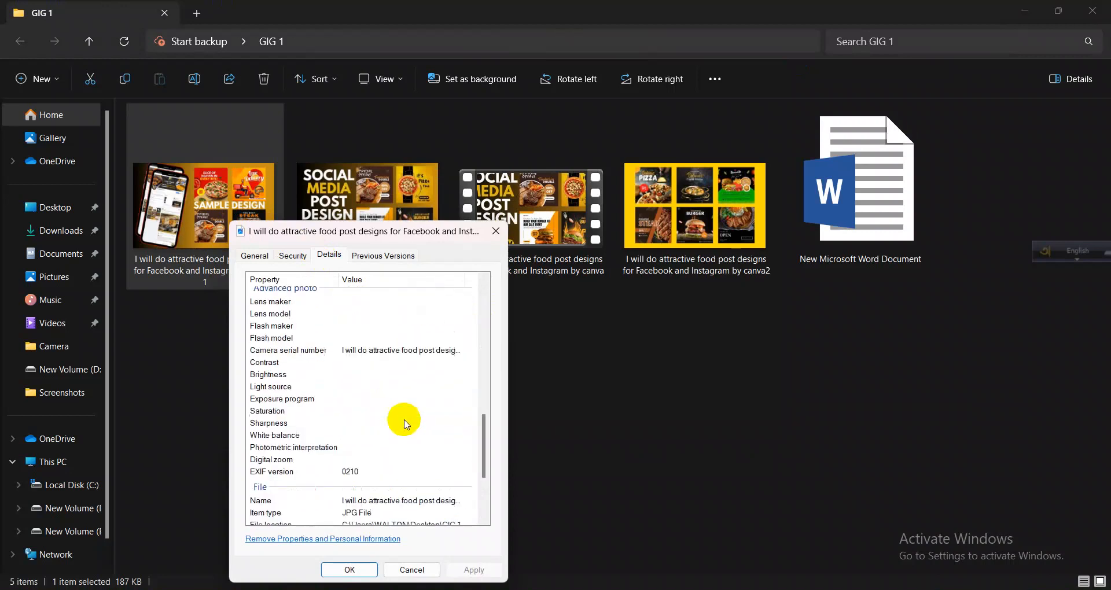
pyautogui.click(349, 571)
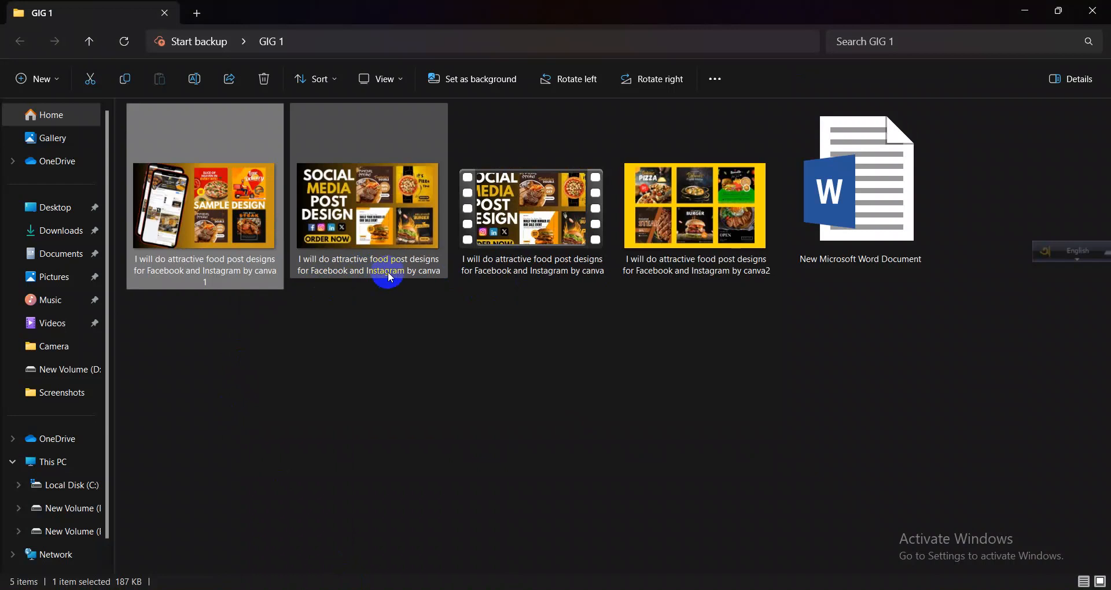
# - Select the image ending in "canva2", switch to Word, and copy the title "I will do attractive food post designs for Facebook and Instagram by canva"
pyautogui.click(524, 270)
pyautogui.click(683, 272)
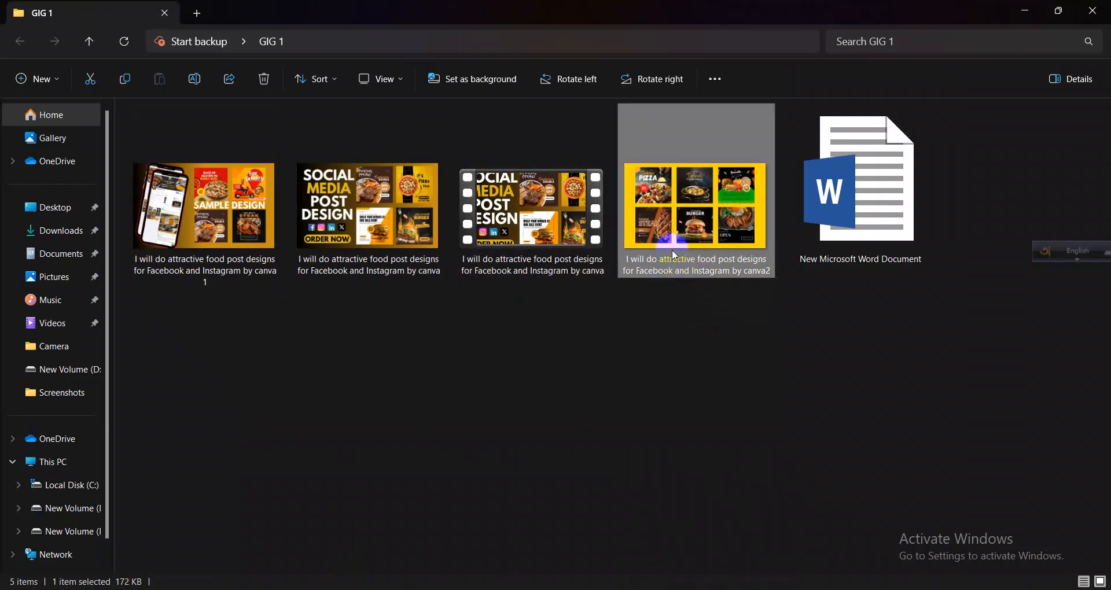
pyautogui.click(677, 589)
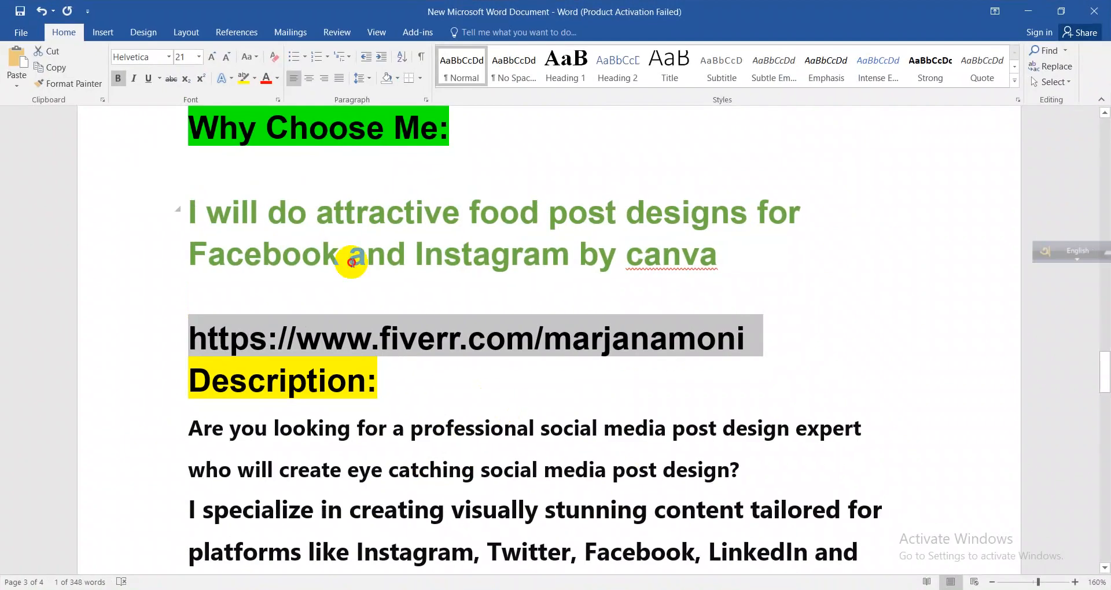
pyautogui.click(351, 262)
pyautogui.moveTo(191, 205); pyautogui.dragTo(698, 258)
pyautogui.hotkey('ctrl', 'c')
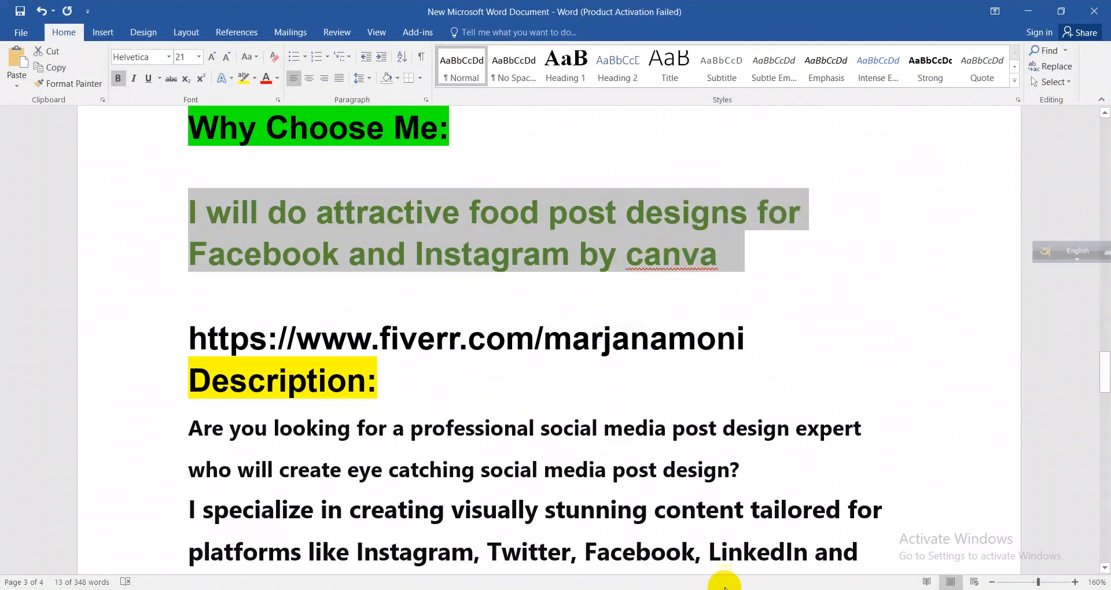
# - Close the Downloads, Add a heading and FSCapture99 folder windows, and switch to the GIG 1 folder
pyautogui.click(636, 589)
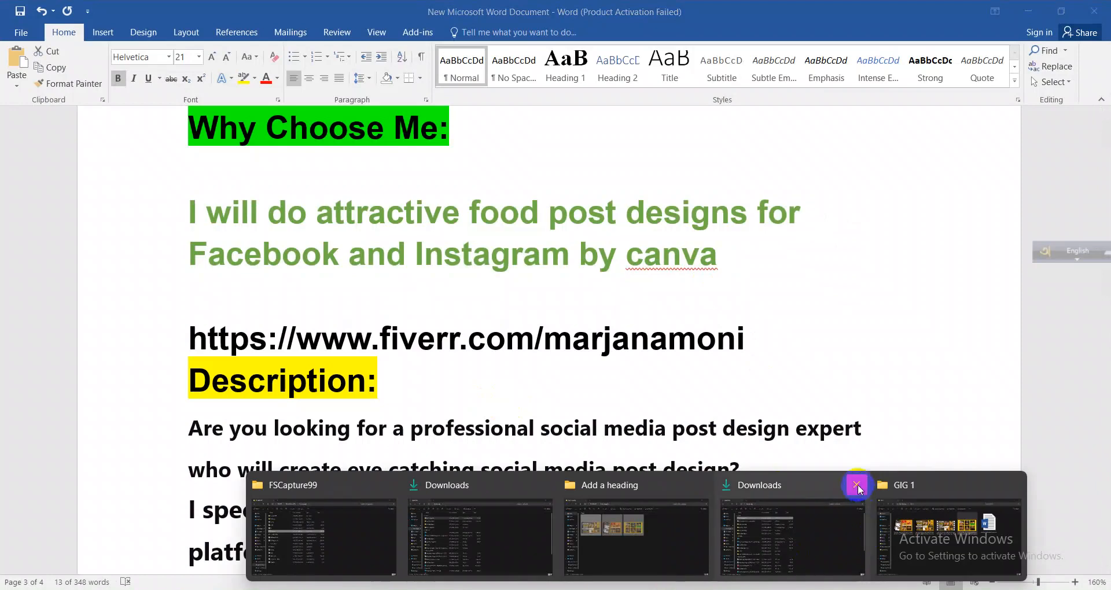
pyautogui.click(858, 488)
pyautogui.click(778, 485)
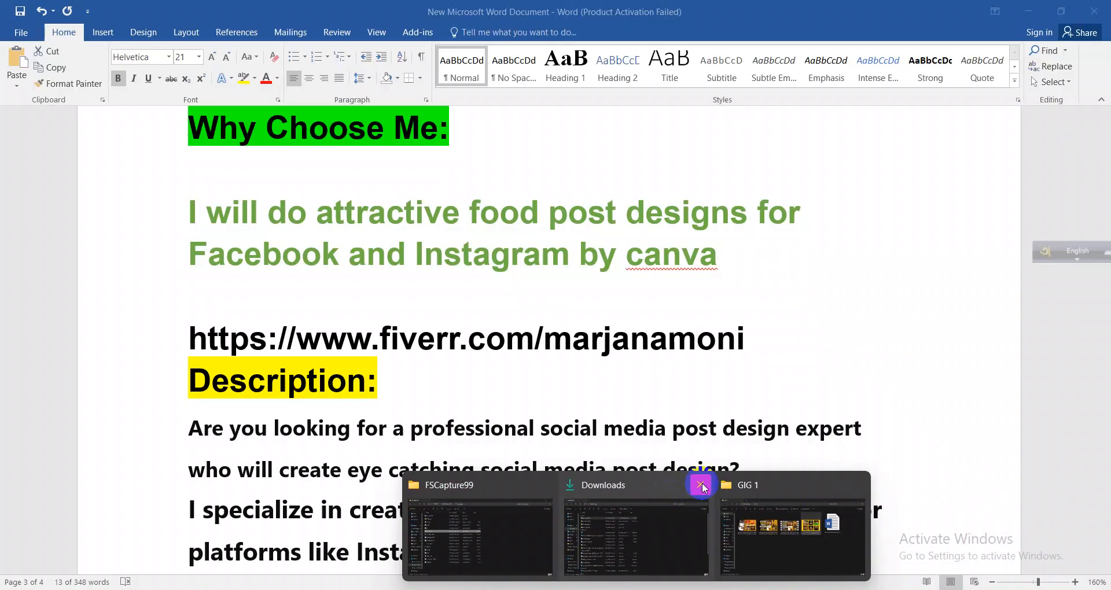
pyautogui.click(701, 485)
pyautogui.click(622, 486)
pyautogui.click(618, 508)
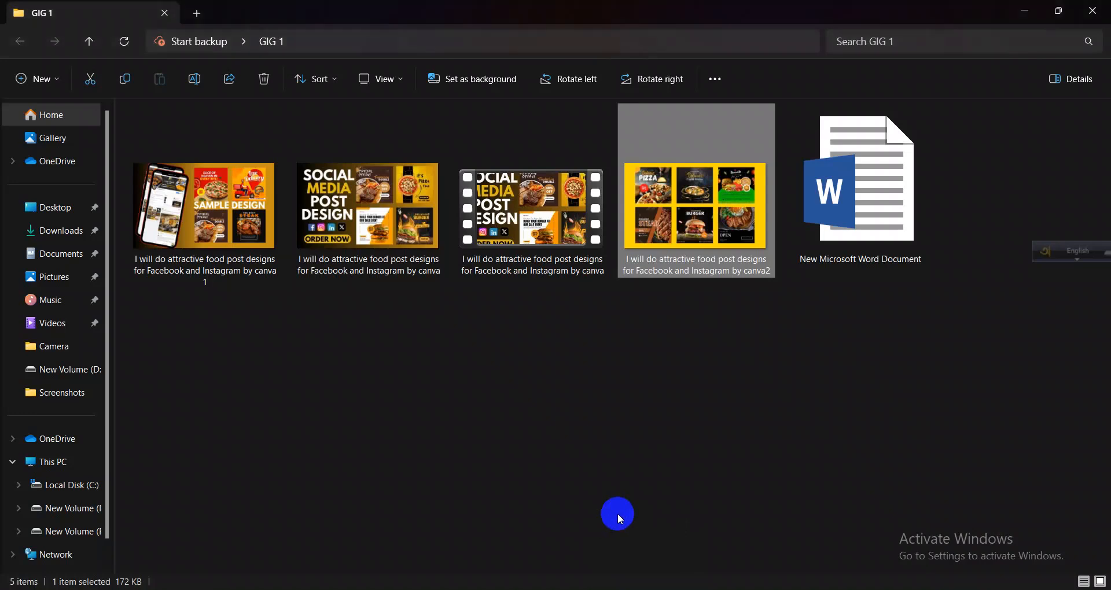
# - In the detail properties of the "canva2" image, paste the gig title into Title and Subject and set a five-star rating
pyautogui.rightClick(672, 262)
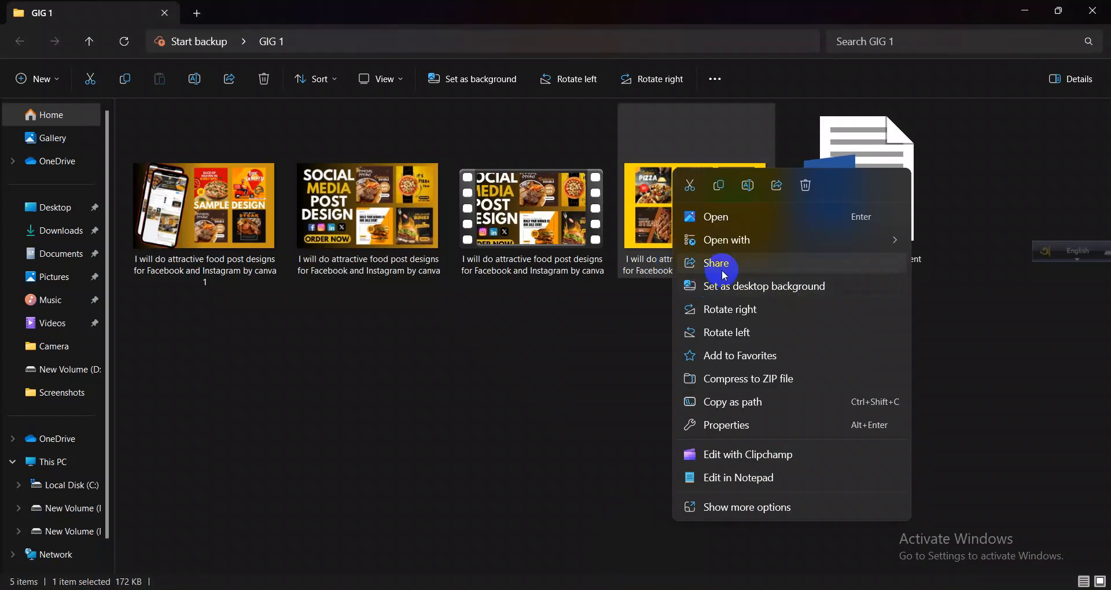
pyautogui.click(736, 430)
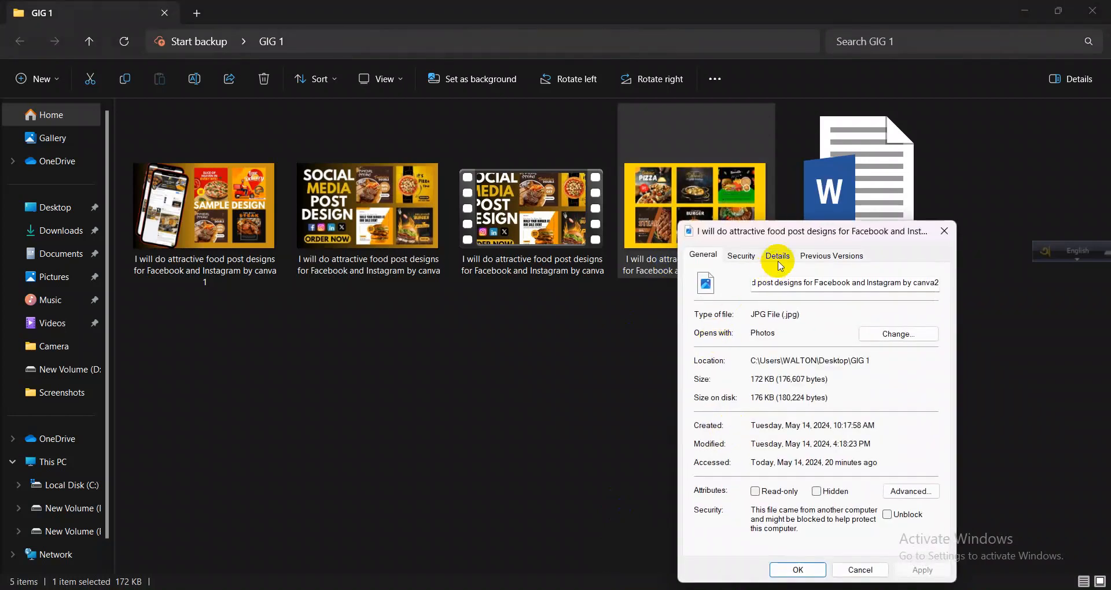
pyautogui.click(778, 261)
pyautogui.click(807, 306)
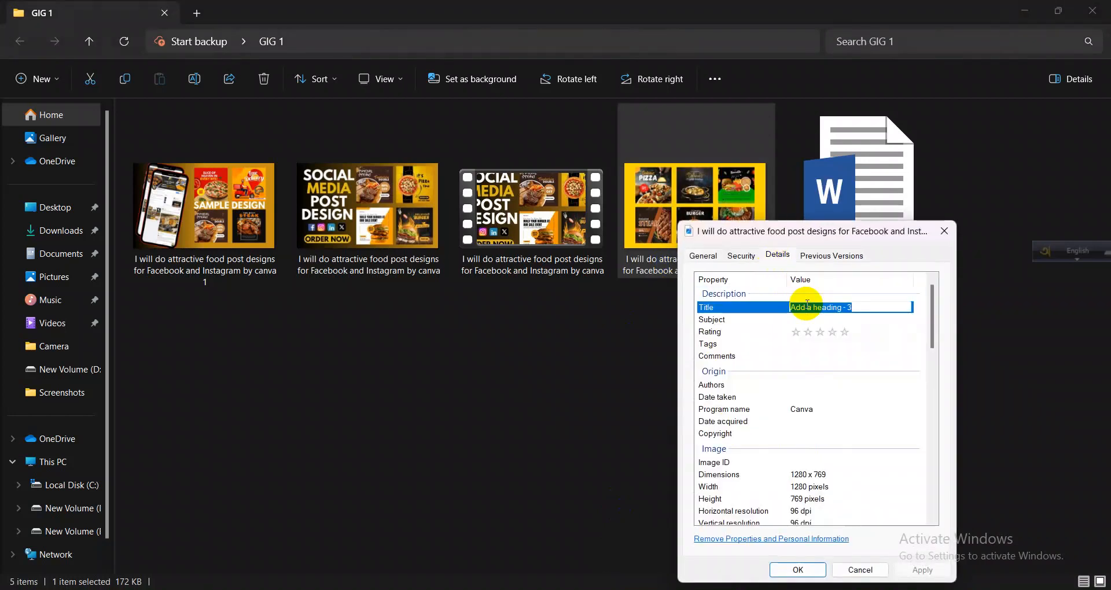
pyautogui.press('Tab')
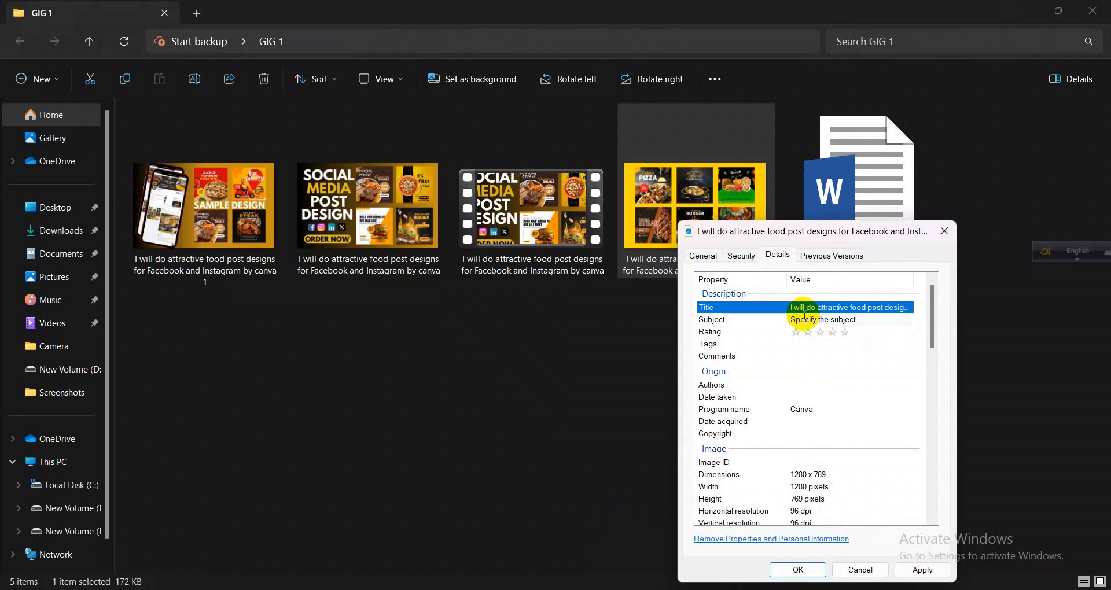
pyautogui.click(761, 333)
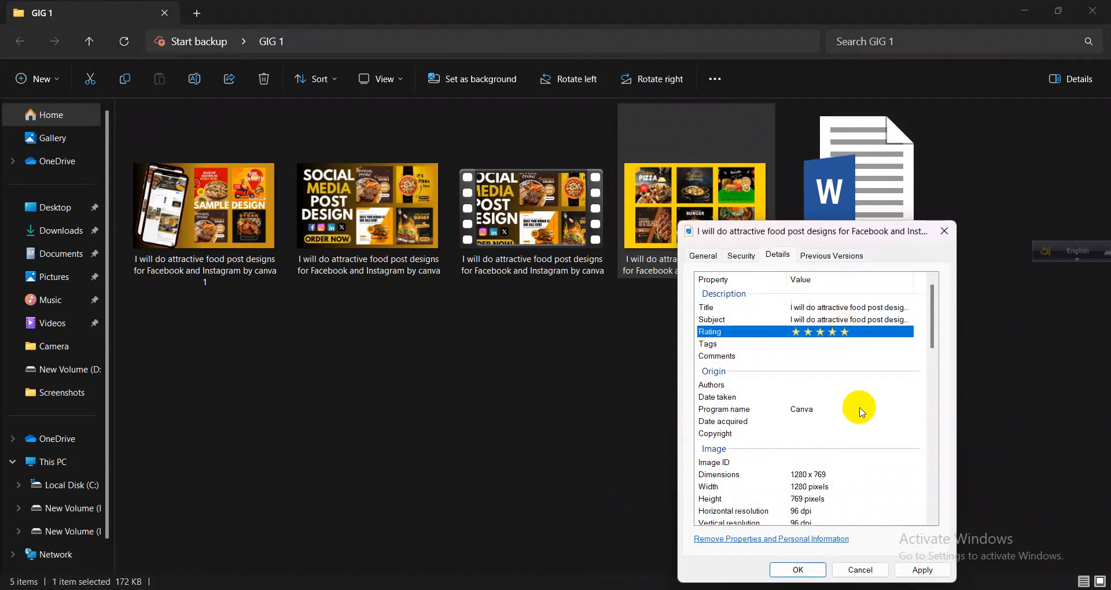
# - Paste the gig title into the "canva2" image's Camera maker and Camera model
pyautogui.scroll(-5, 850, 408)
pyautogui.click(808, 403)
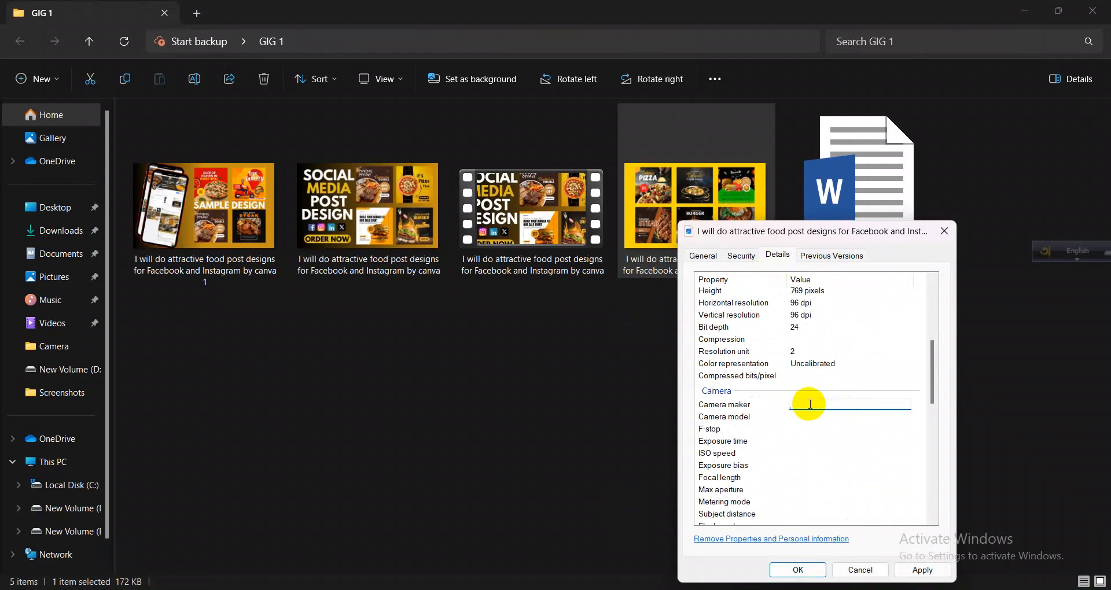
pyautogui.hotkey('ctrl', 'v')
pyautogui.click(809, 431)
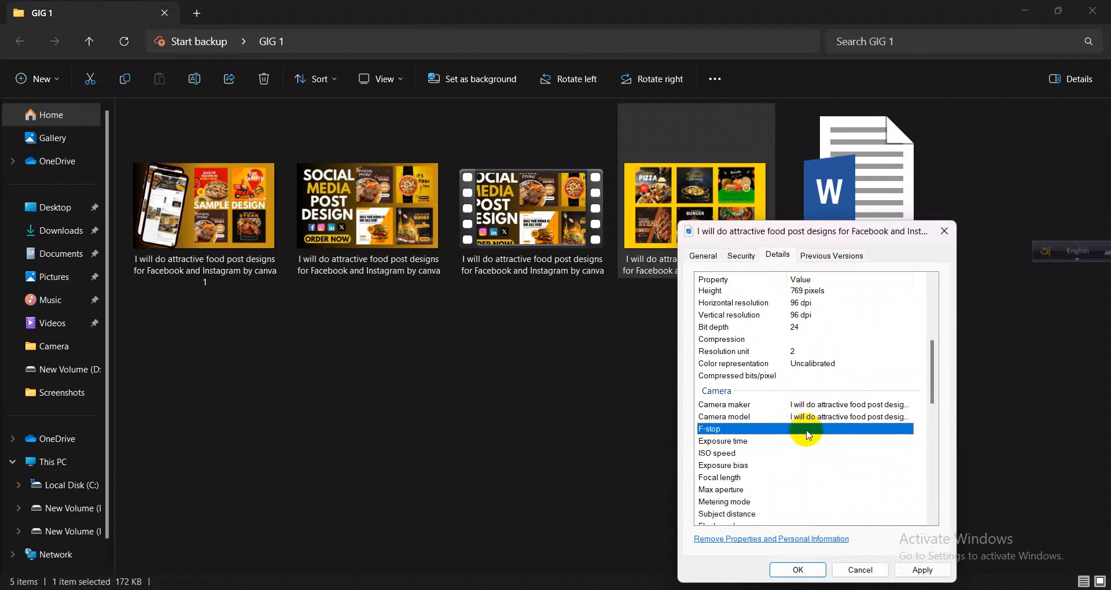
# - Paste the gig title into Lens maker, Lens model, Flash maker, Flash model and Camera serial number of the "canva2" image
pyautogui.scroll(-7, 804, 442)
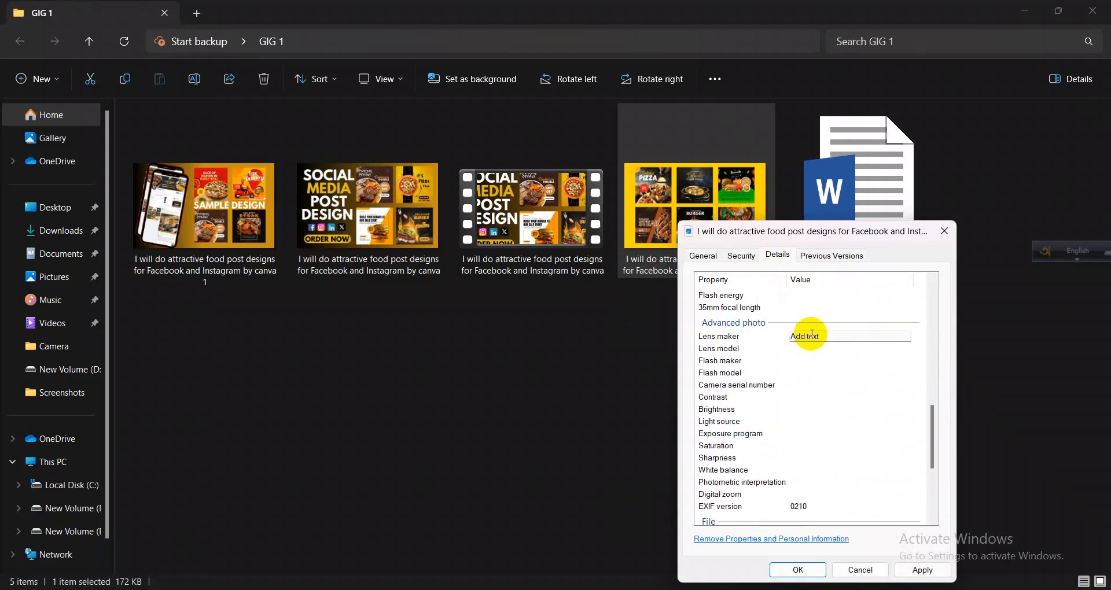
pyautogui.hotkey('ctrl', 'v')
pyautogui.click(810, 349)
pyautogui.hotkey('ctrl', 'v')
pyautogui.click(809, 361)
pyautogui.hotkey('ctrl', 'v')
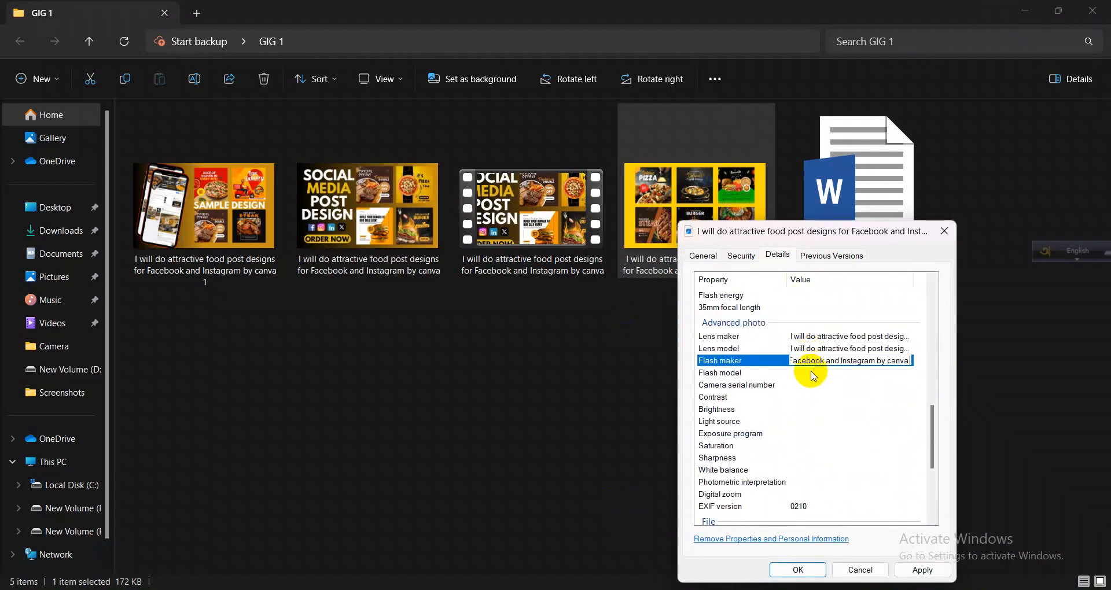
pyautogui.click(809, 373)
pyautogui.hotkey('ctrl', 'v')
pyautogui.click(807, 386)
pyautogui.click(810, 398)
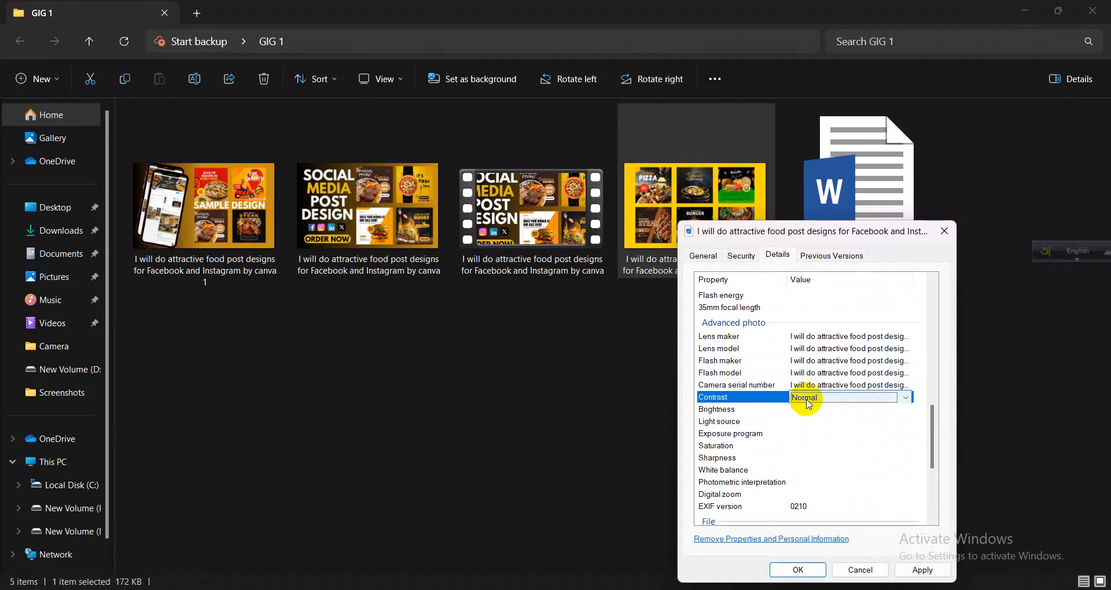
pyautogui.scroll(-5, 801, 398)
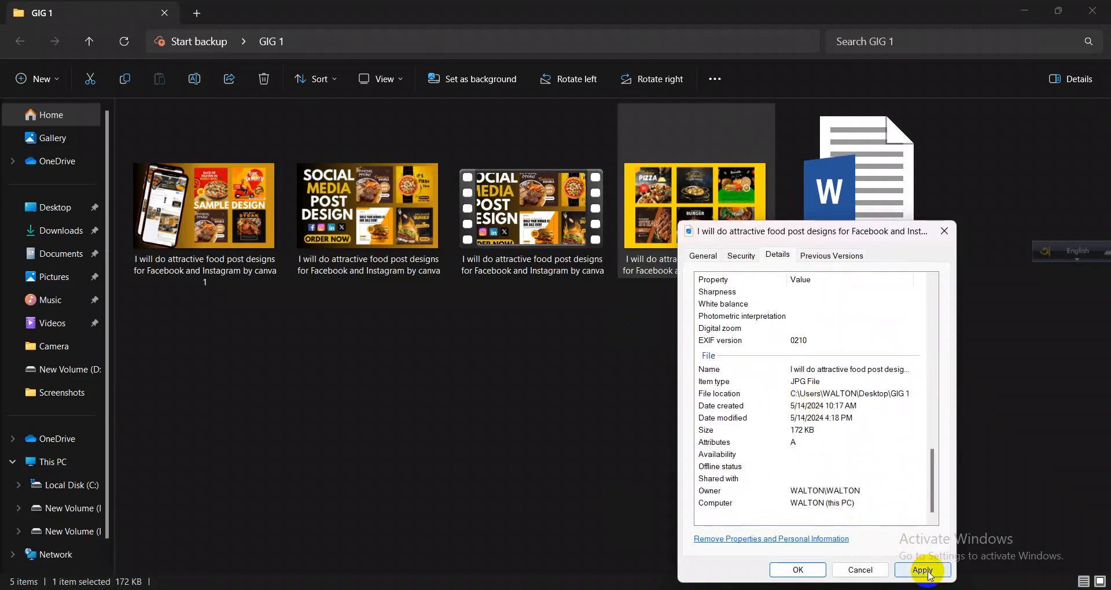
# - Apply the pasted metadata of the "canva2" image, set its rating to five stars again, and save and close its properties
pyautogui.click(926, 573)
pyautogui.scroll(10, 899, 440)
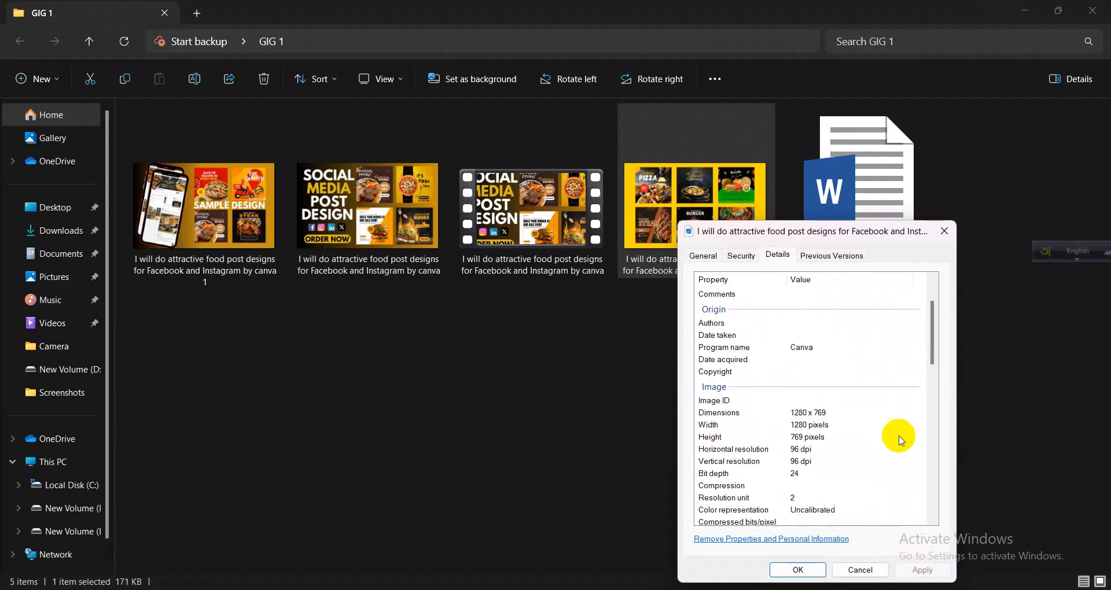
pyautogui.scroll(3, 899, 439)
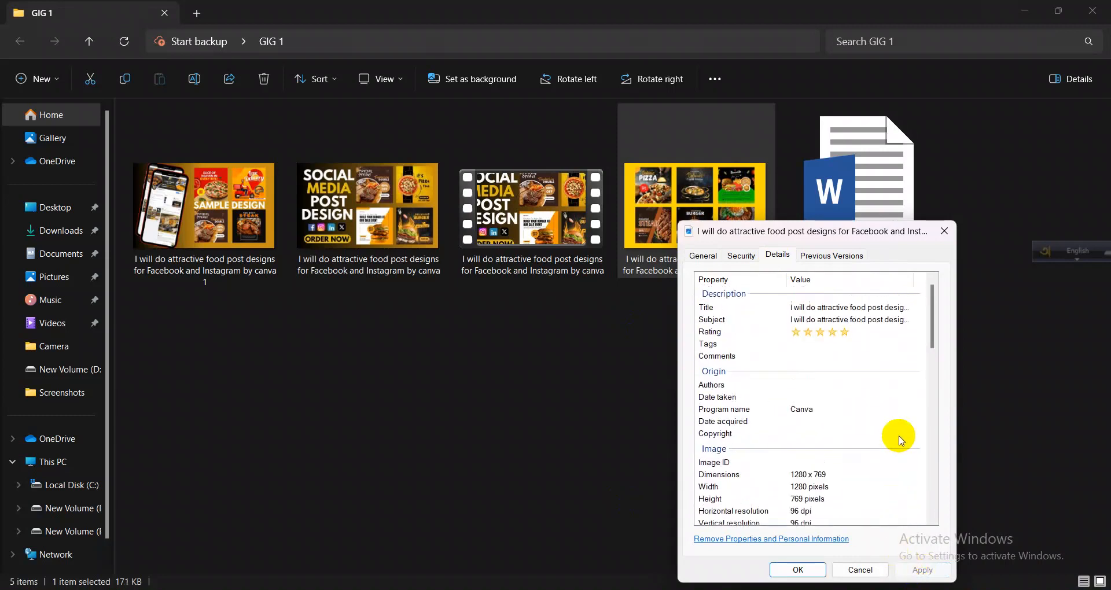
pyautogui.click(841, 332)
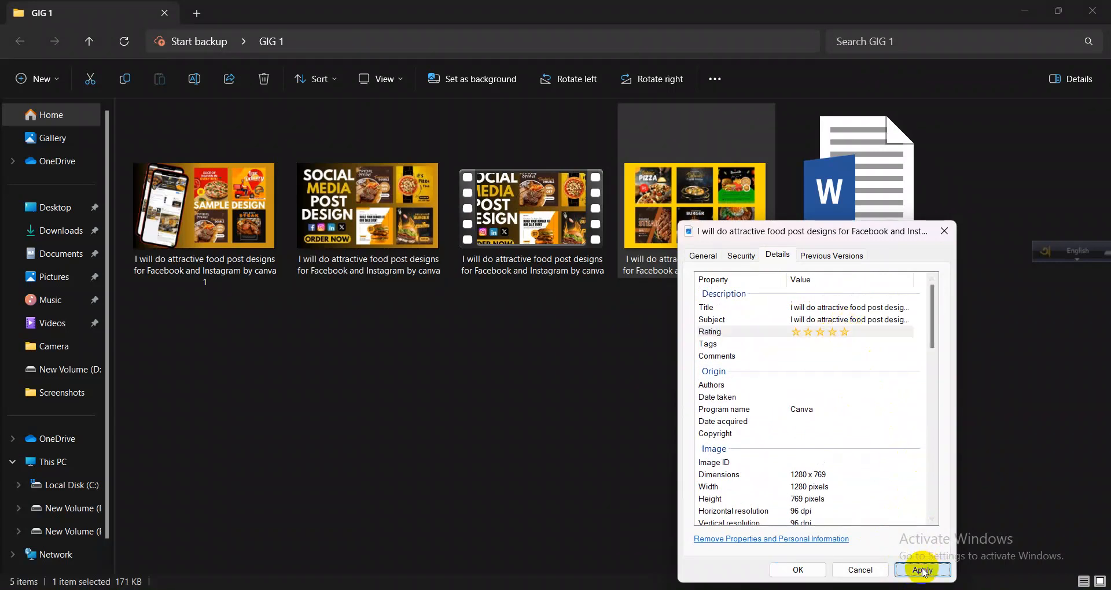
pyautogui.click(798, 571)
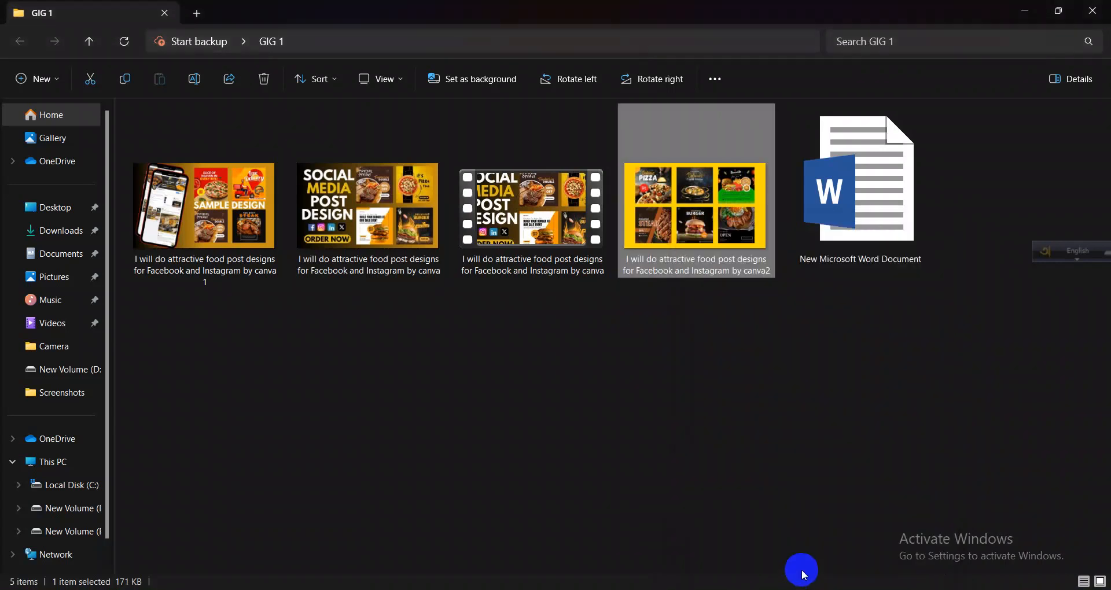
# - Reopen the "canva2" image's detail properties, paste the gig title into Title and Subject, and save
pyautogui.rightClick(700, 251)
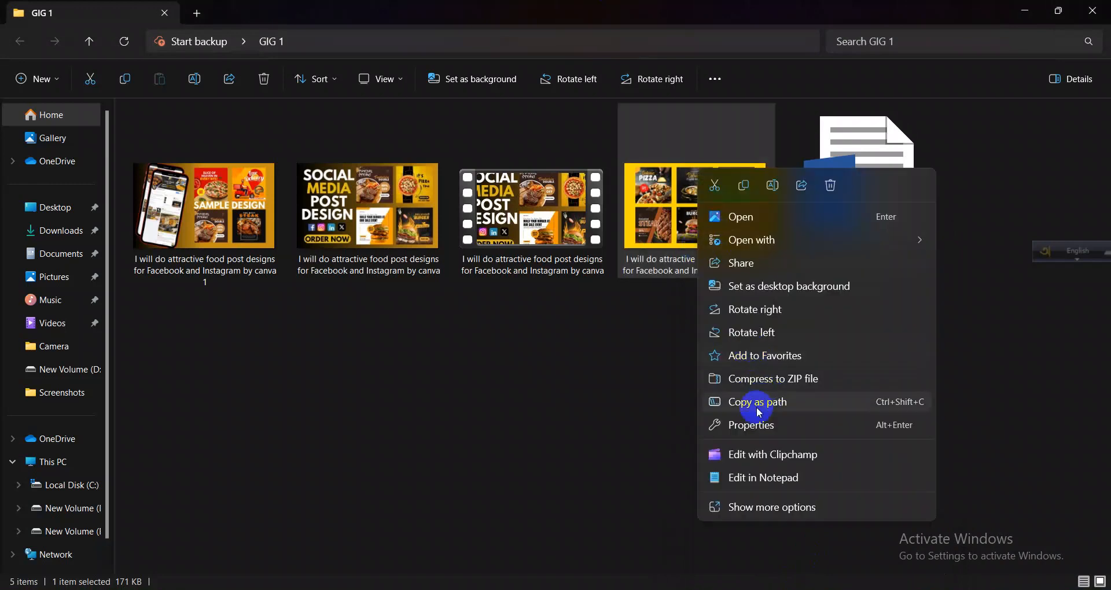
pyautogui.click(752, 426)
pyautogui.click(802, 255)
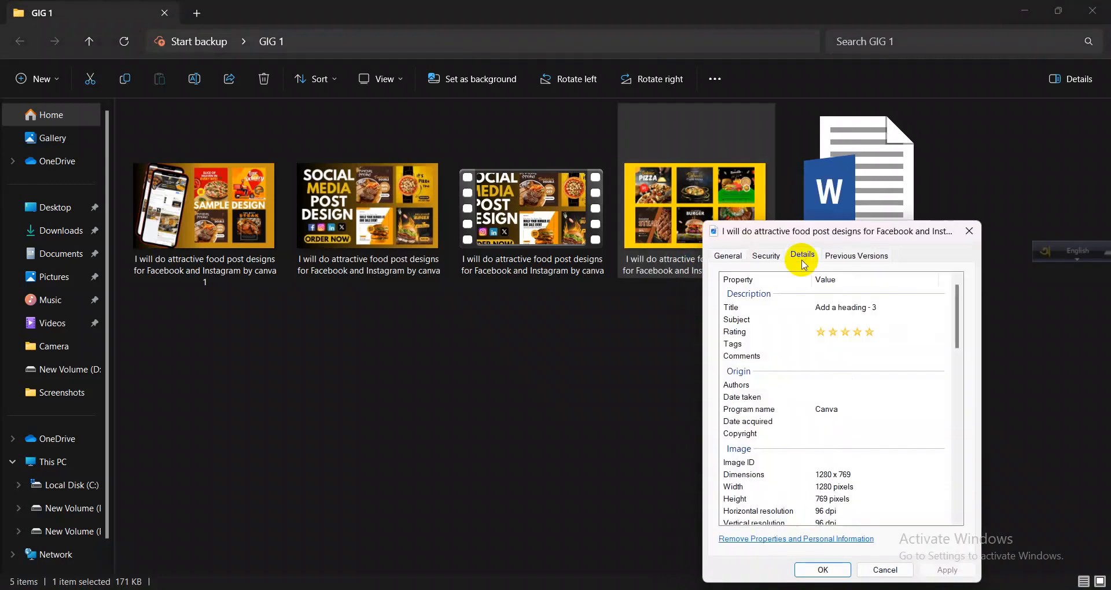
pyautogui.click(836, 304)
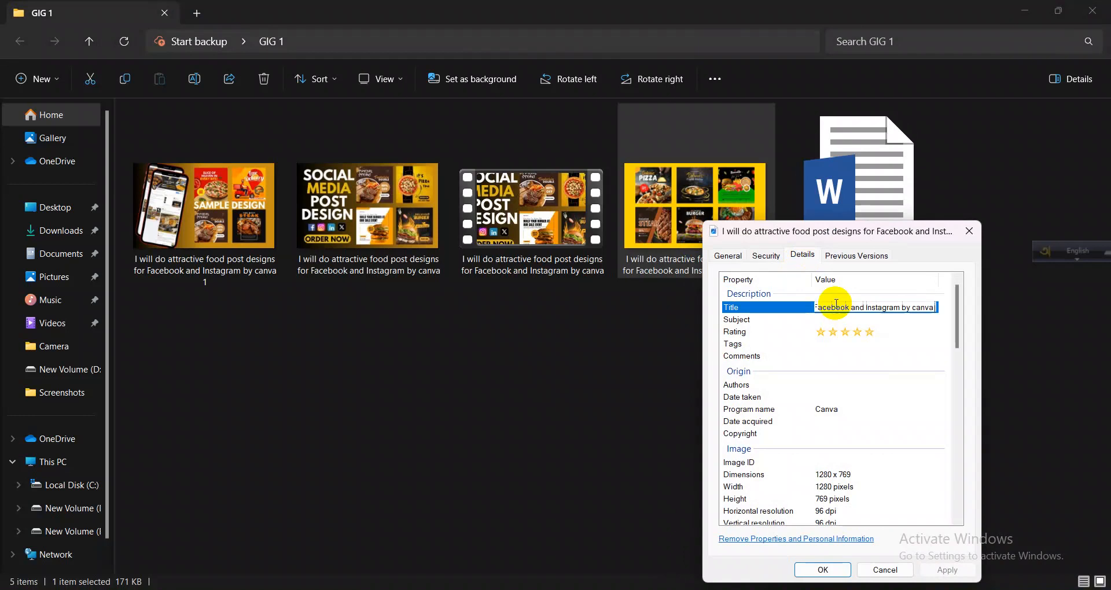
pyautogui.click(840, 318)
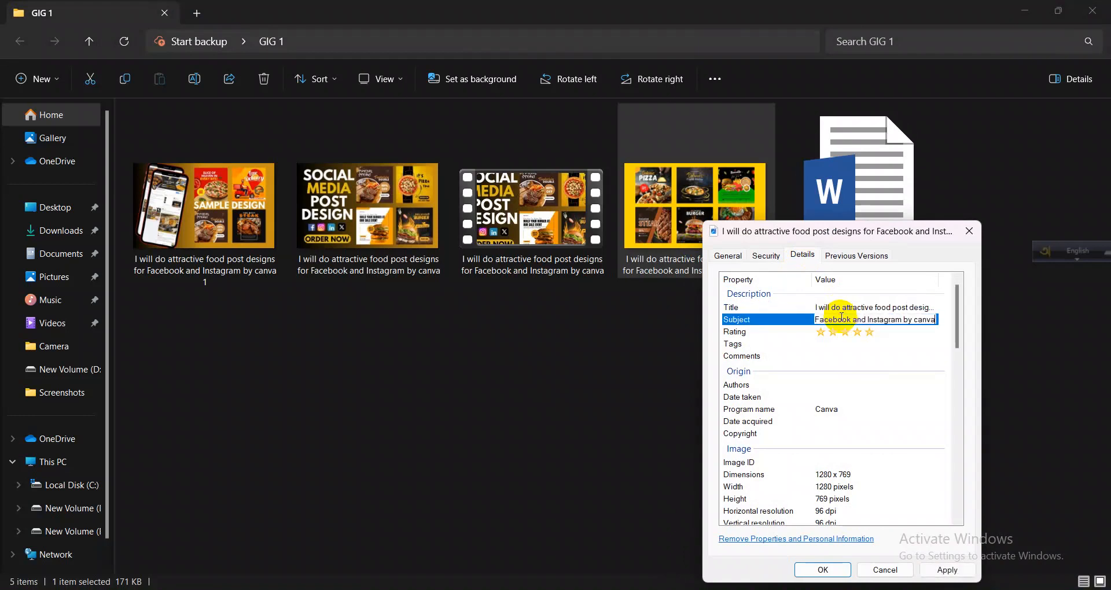
pyautogui.click(946, 570)
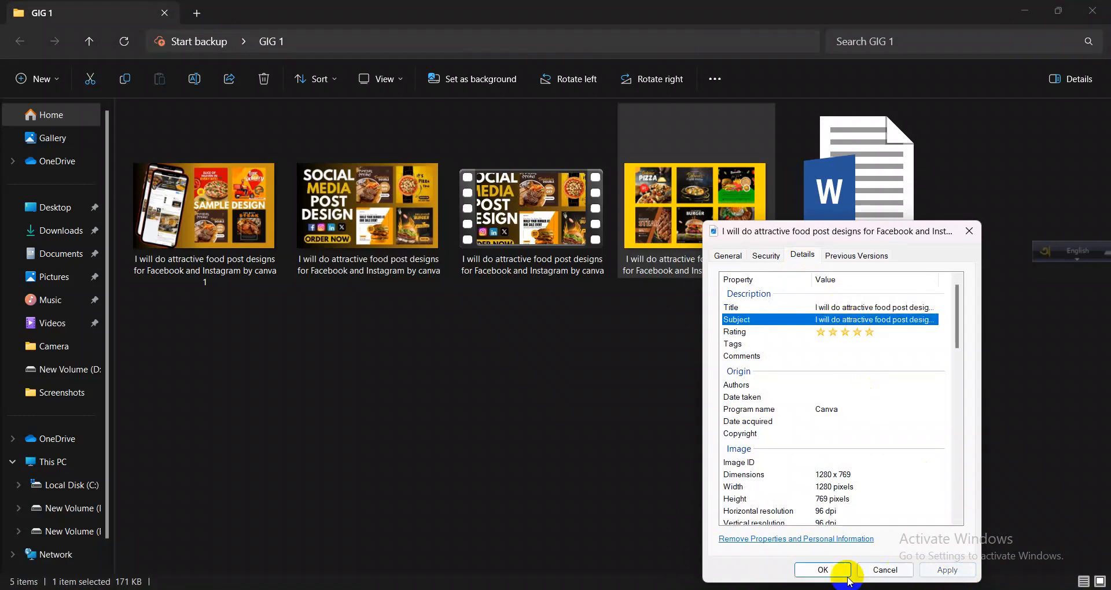
pyautogui.click(822, 570)
# - Enter "I will do attractive food post designs for Facebook and Instagram by canva" as the "canva2" image's Lens maker and save
pyautogui.rightClick(740, 268)
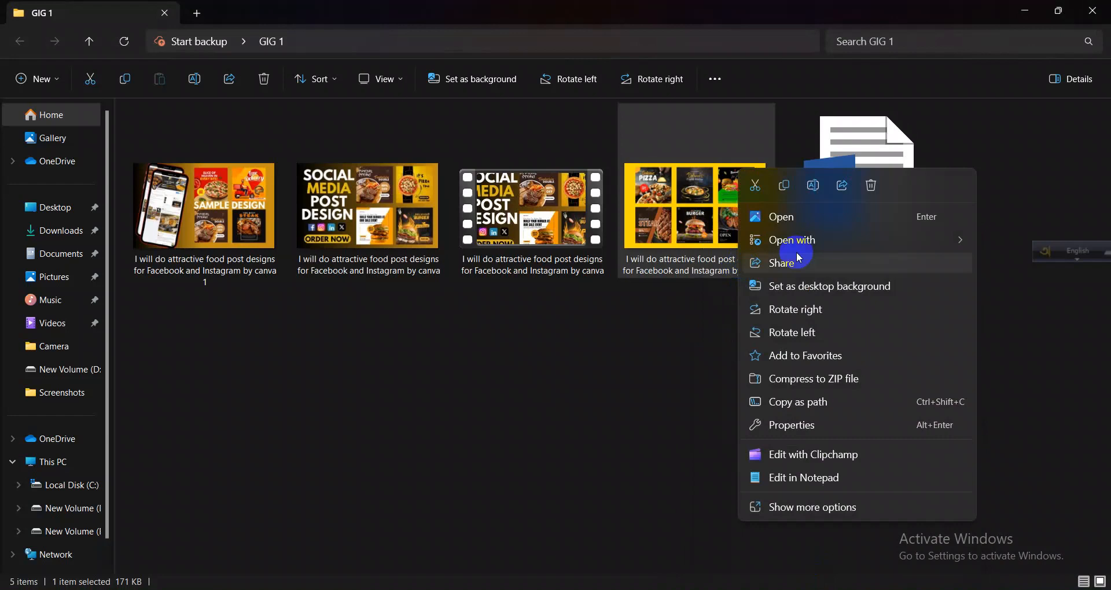
pyautogui.click(799, 424)
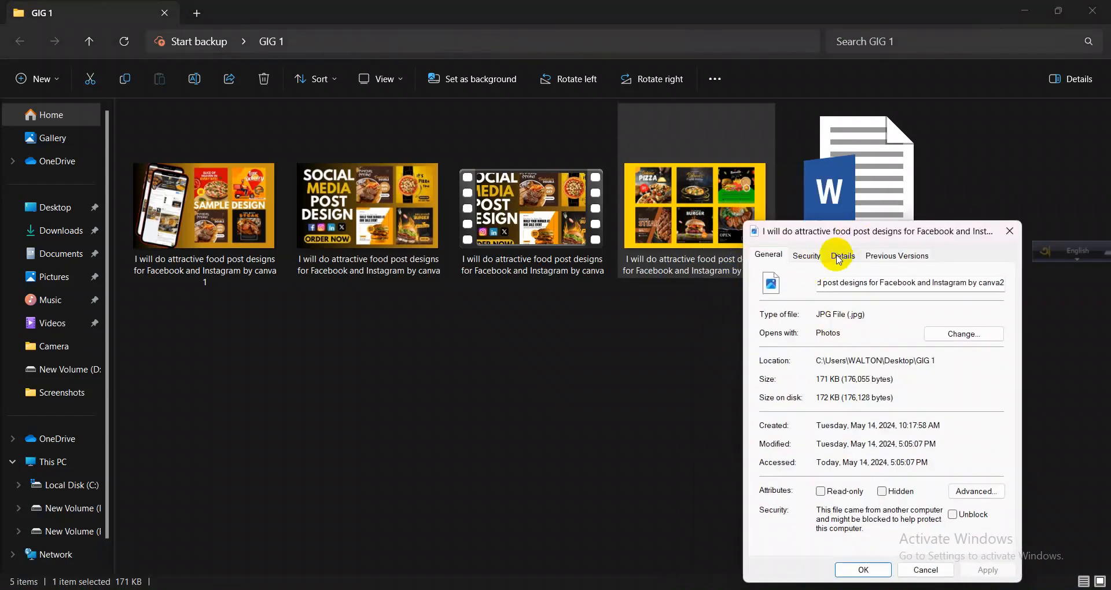
pyautogui.click(842, 255)
pyautogui.scroll(-9, 867, 399)
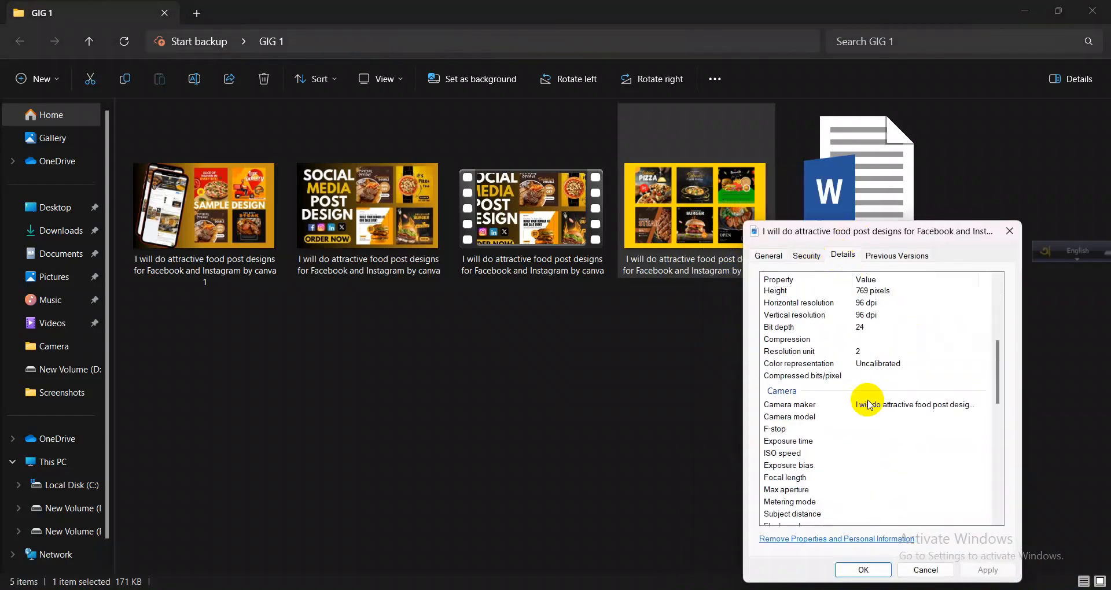
pyautogui.click(868, 399)
pyautogui.scroll(-3, 868, 399)
pyautogui.click(870, 335)
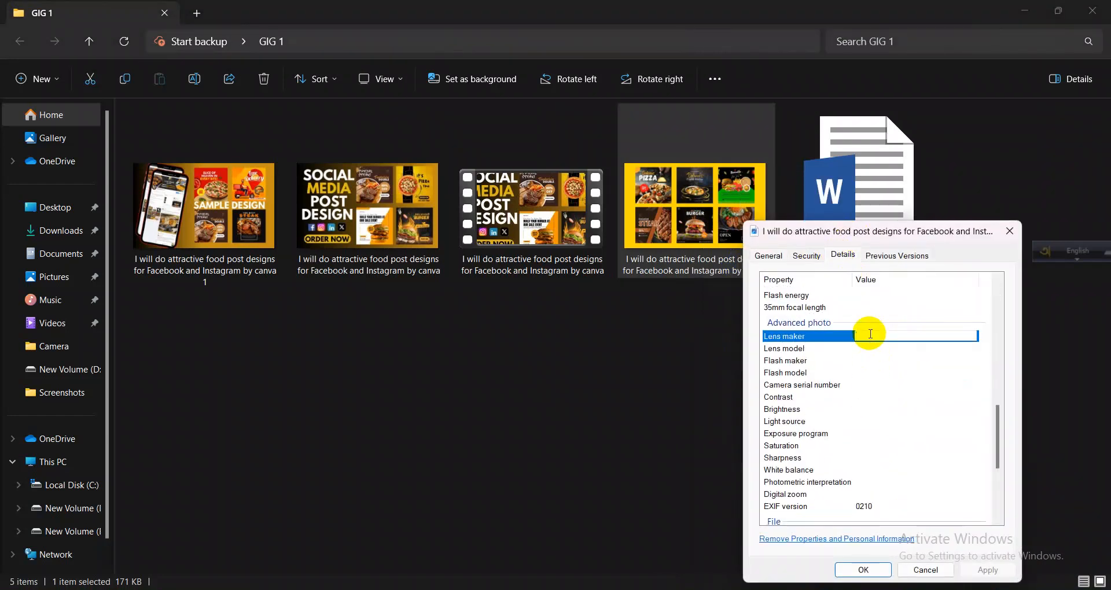
pyautogui.write('I will do attractive food post designs for Facebook and Instagram by canva')
pyautogui.click(957, 494)
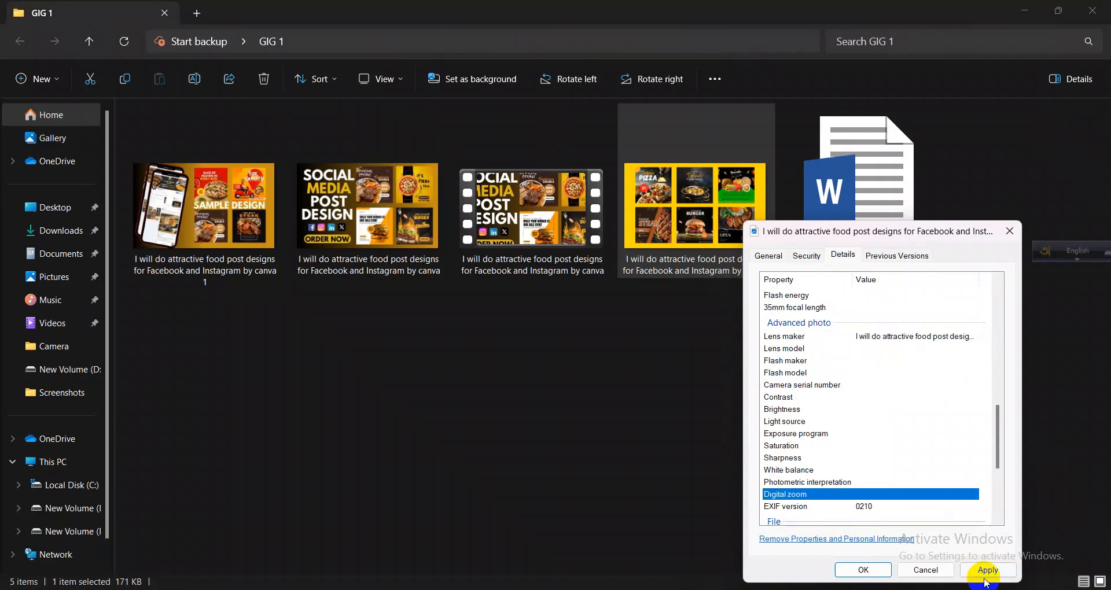
pyautogui.click(863, 570)
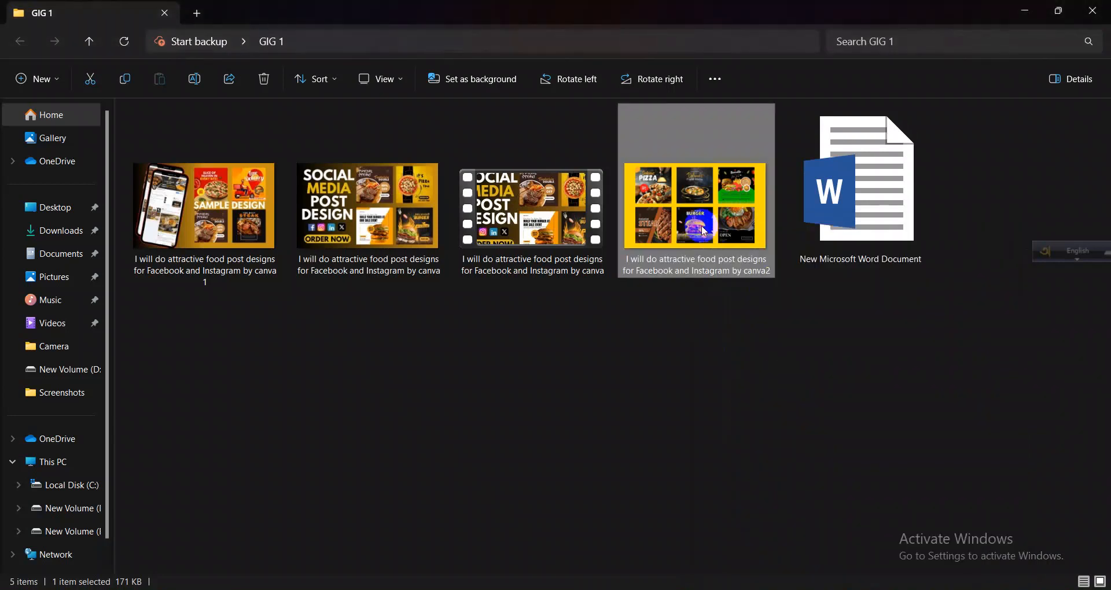
# - Paste the gig title into the Camera model of the "canva2" image's detail properties and save
pyautogui.rightClick(704, 231)
pyautogui.click(751, 423)
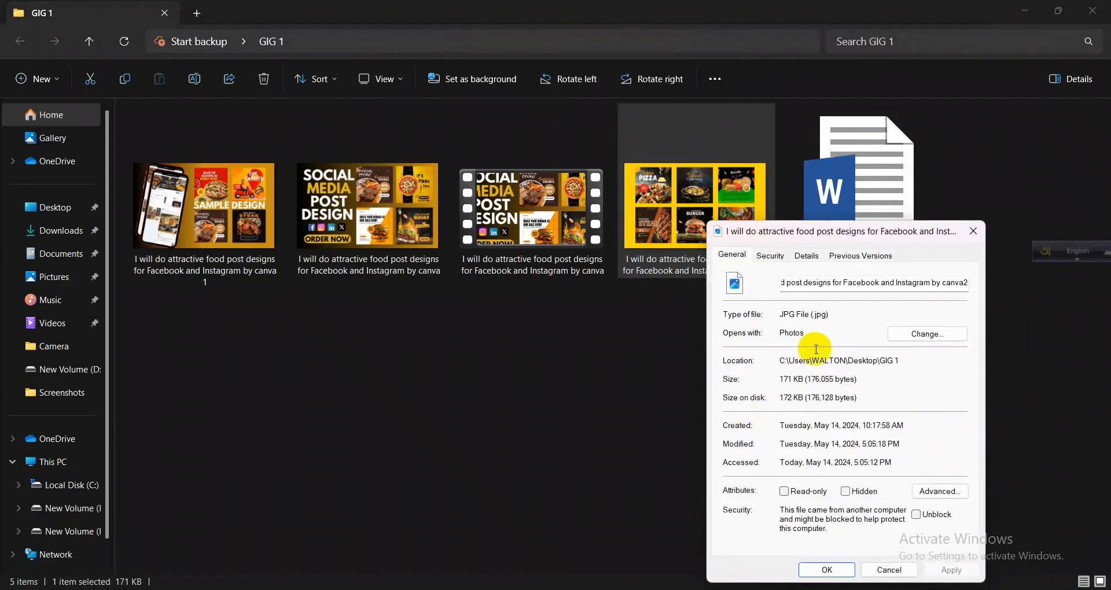
pyautogui.click(806, 255)
pyautogui.scroll(-5, 856, 381)
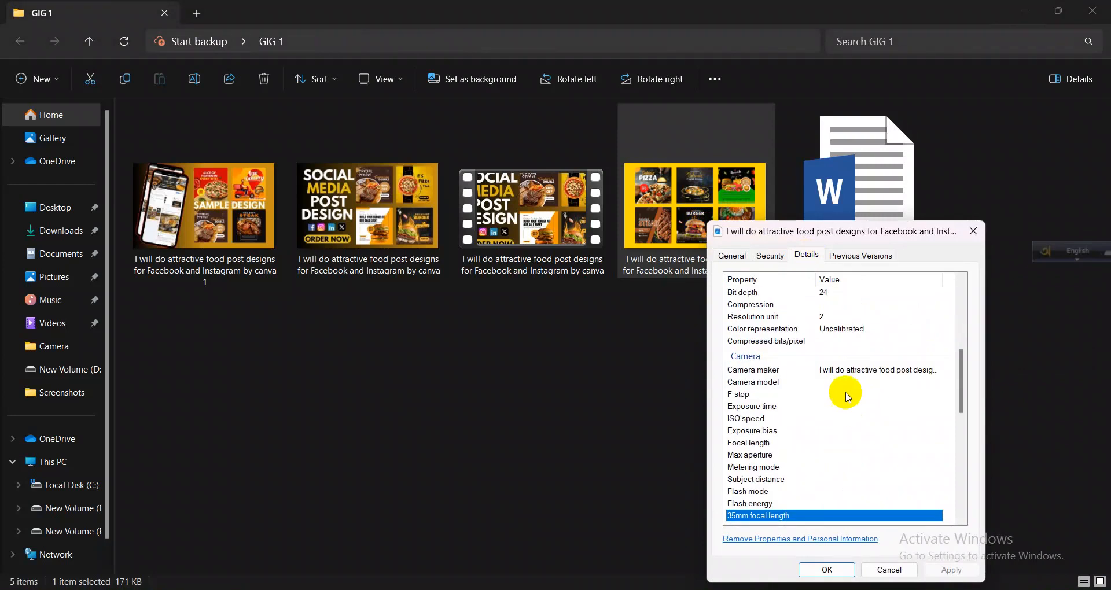
pyautogui.click(846, 395)
pyautogui.hotkey('ctrl', 'v')
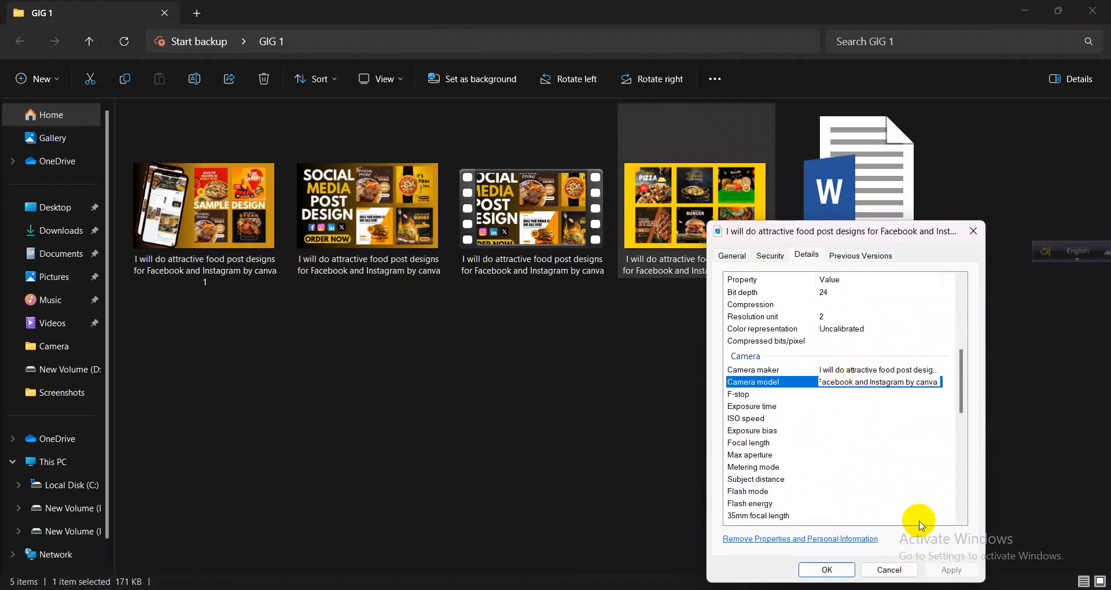
pyautogui.click(902, 466)
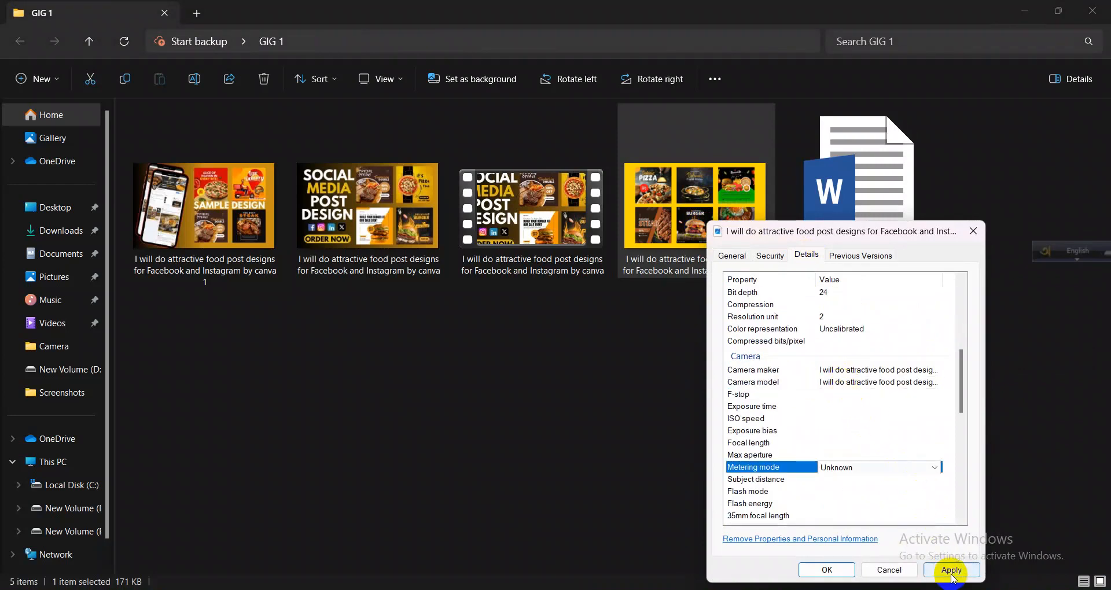
pyautogui.click(951, 570)
pyautogui.click(827, 569)
# - Enter "I will do attractive food post designs for Facebook and Instagram by canva" as the "canva2" image's Lens model and save
pyautogui.rightClick(724, 244)
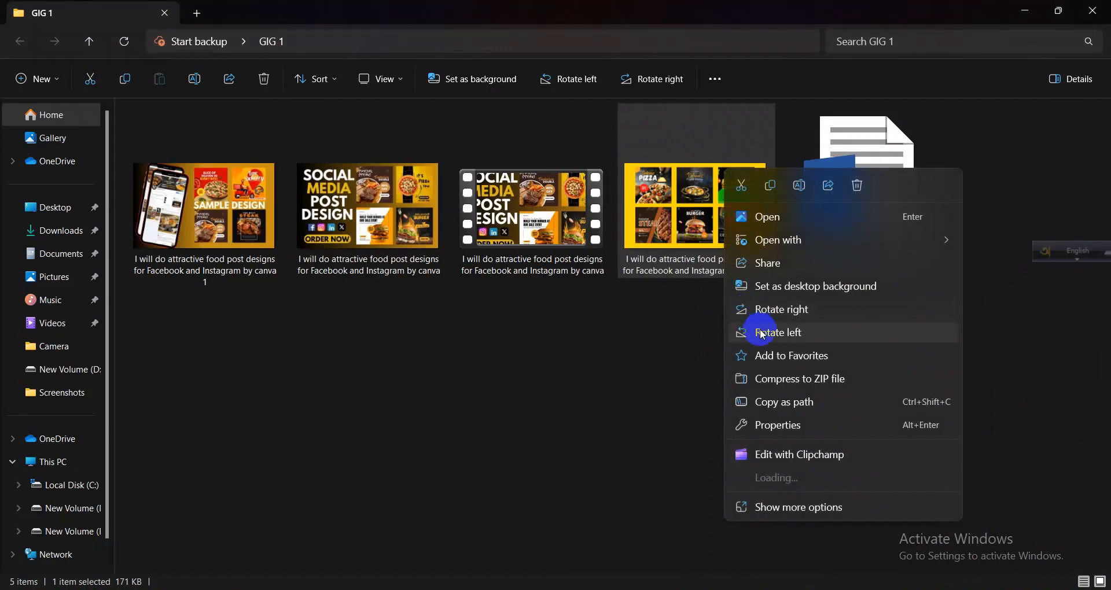
pyautogui.click(778, 425)
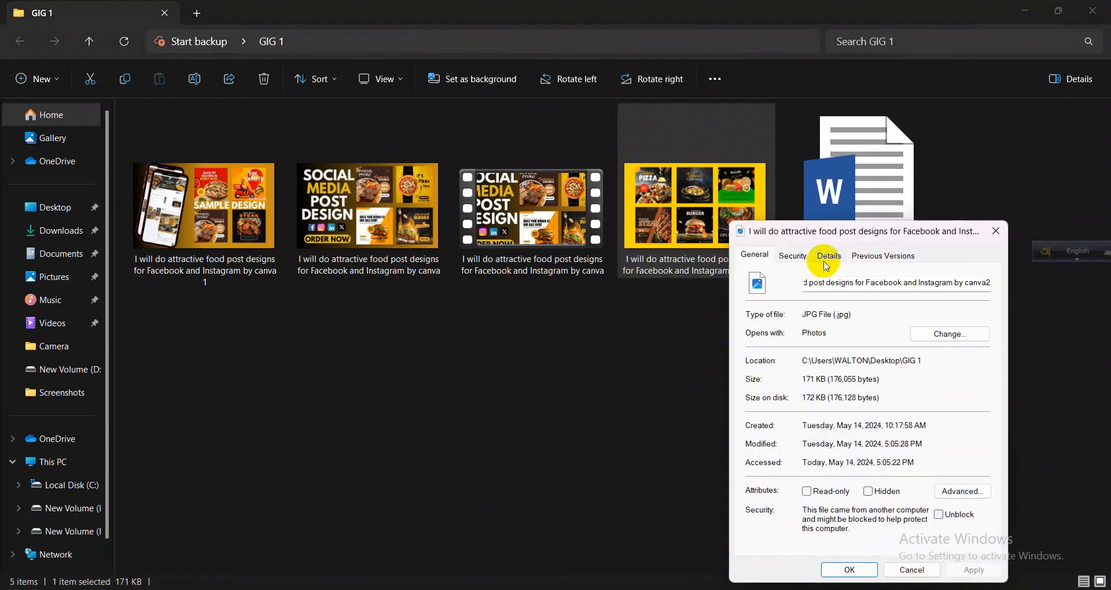
pyautogui.click(827, 257)
pyautogui.scroll(-10, 862, 426)
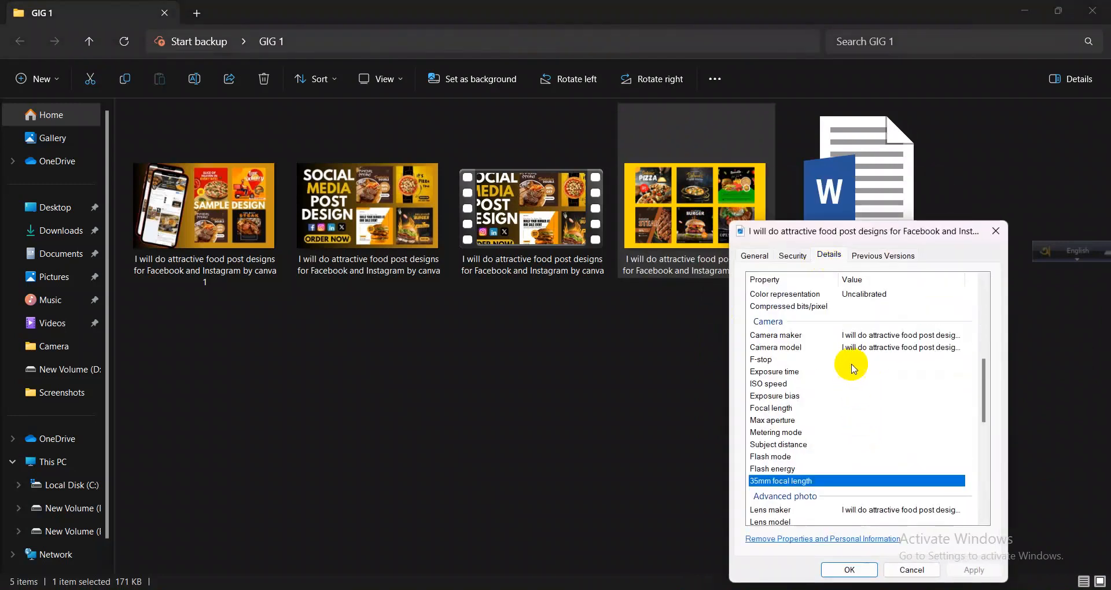
pyautogui.click(854, 359)
pyautogui.scroll(-5, 854, 370)
pyautogui.click(857, 349)
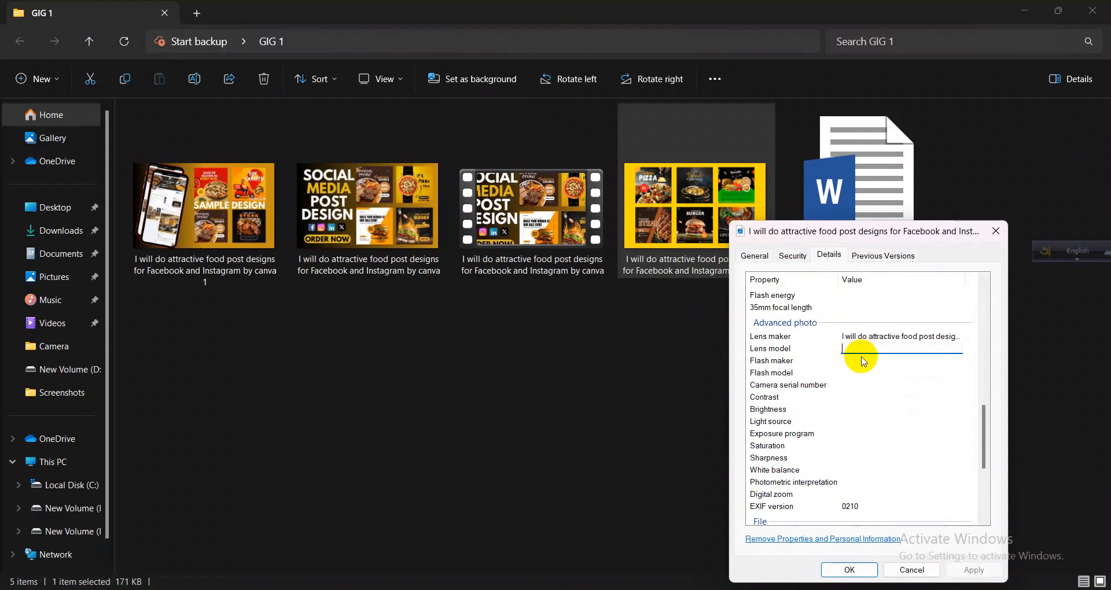
pyautogui.write('I will do attractive food post designs for Facebook and Instagram by canva')
pyautogui.click(940, 507)
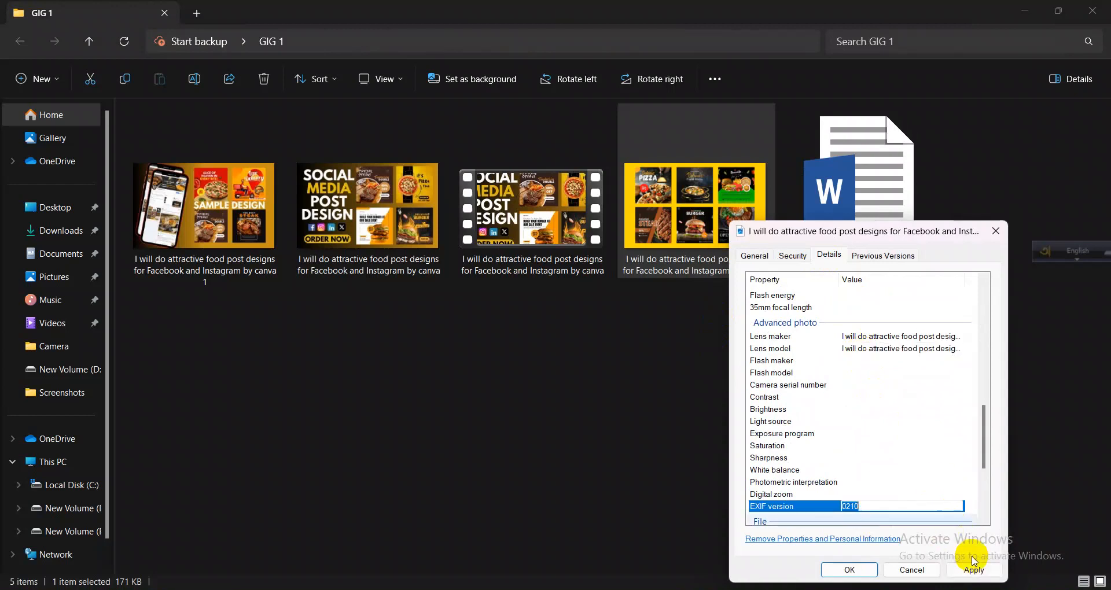
pyautogui.click(971, 569)
pyautogui.click(849, 570)
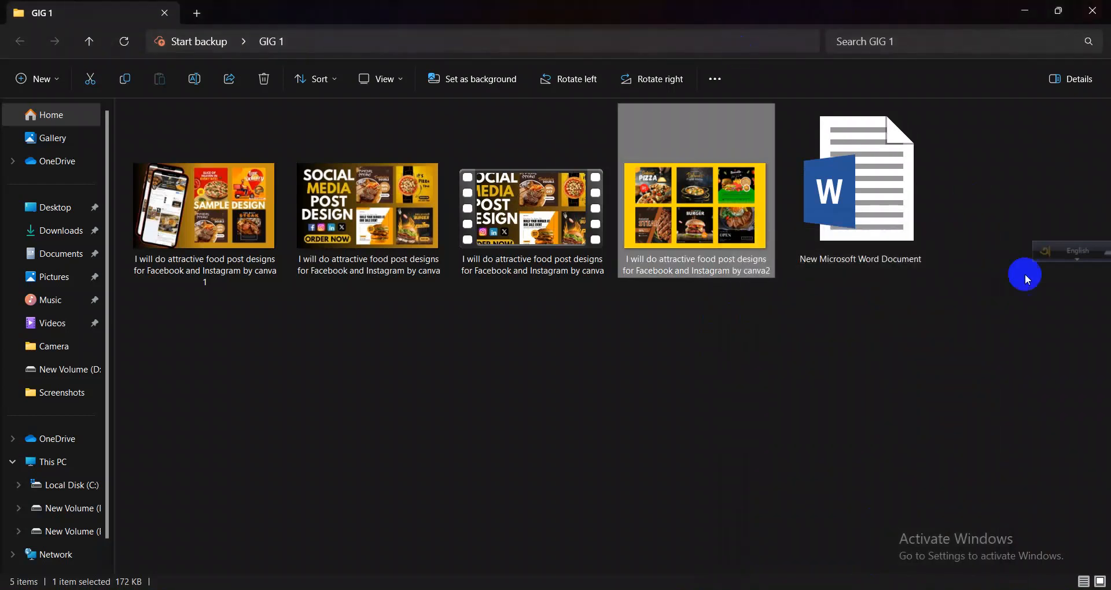
# - Switch to the Word document and copy the Fiverr profile link above the Description heading
pyautogui.moveTo(732, 589)
pyautogui.click(716, 511)
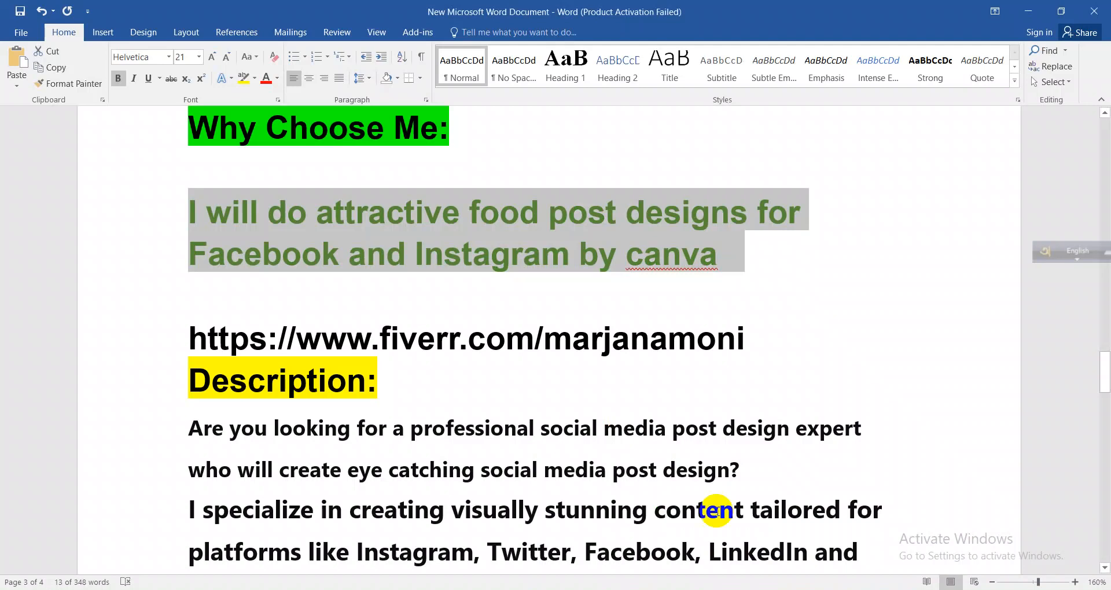
pyautogui.moveTo(196, 334); pyautogui.dragTo(705, 355)
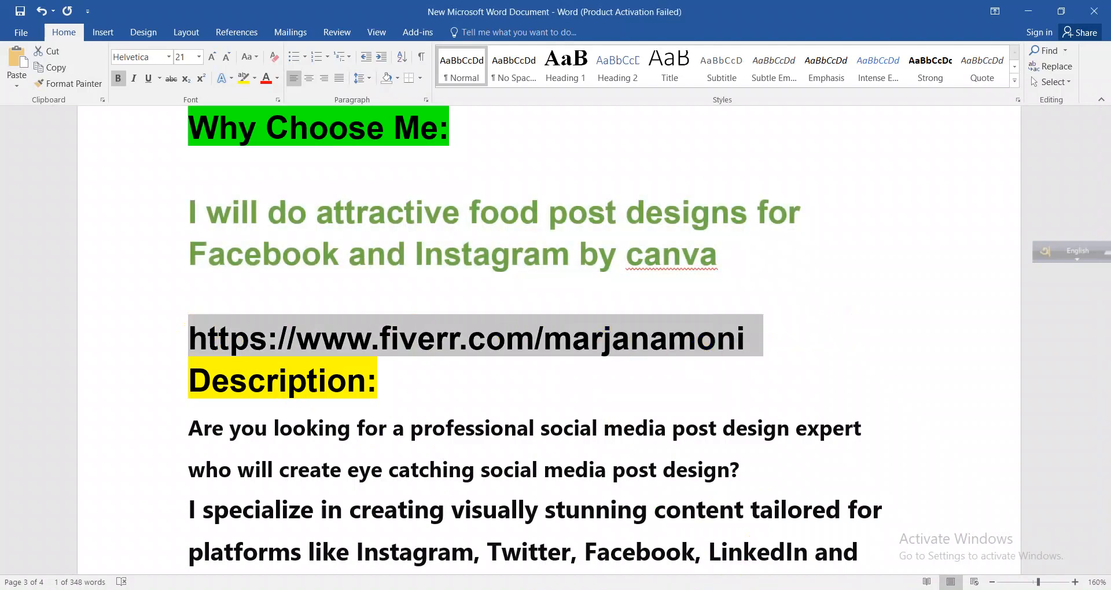
# - Switch back to the GIG 1 folder and open the detail properties of the "canva2" image
pyautogui.hotkey('alt', 'Tab')
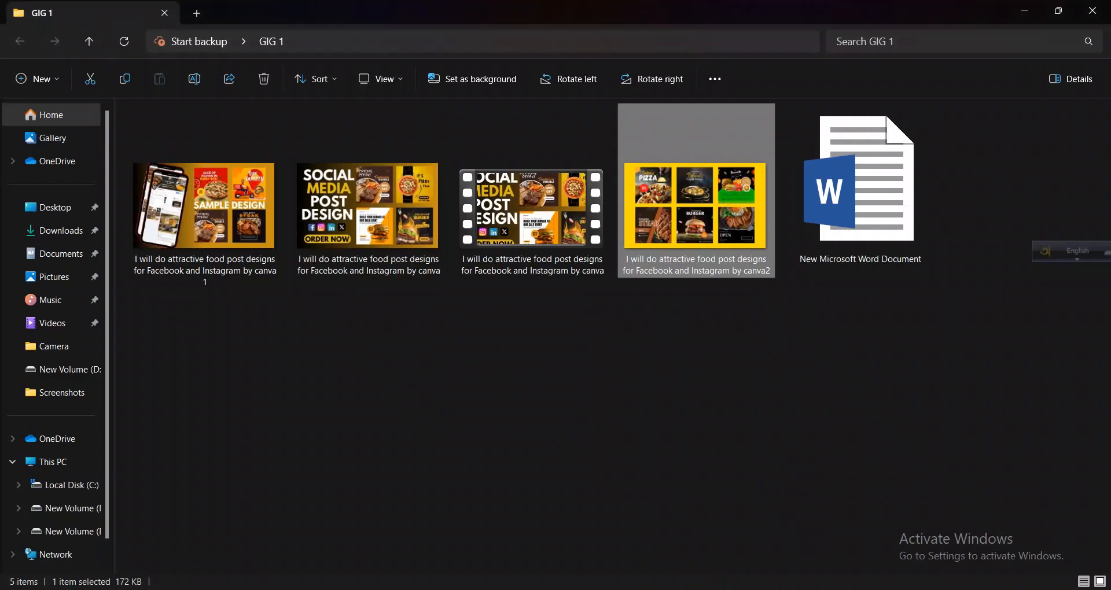
pyautogui.moveTo(637, 589)
pyautogui.click(672, 538)
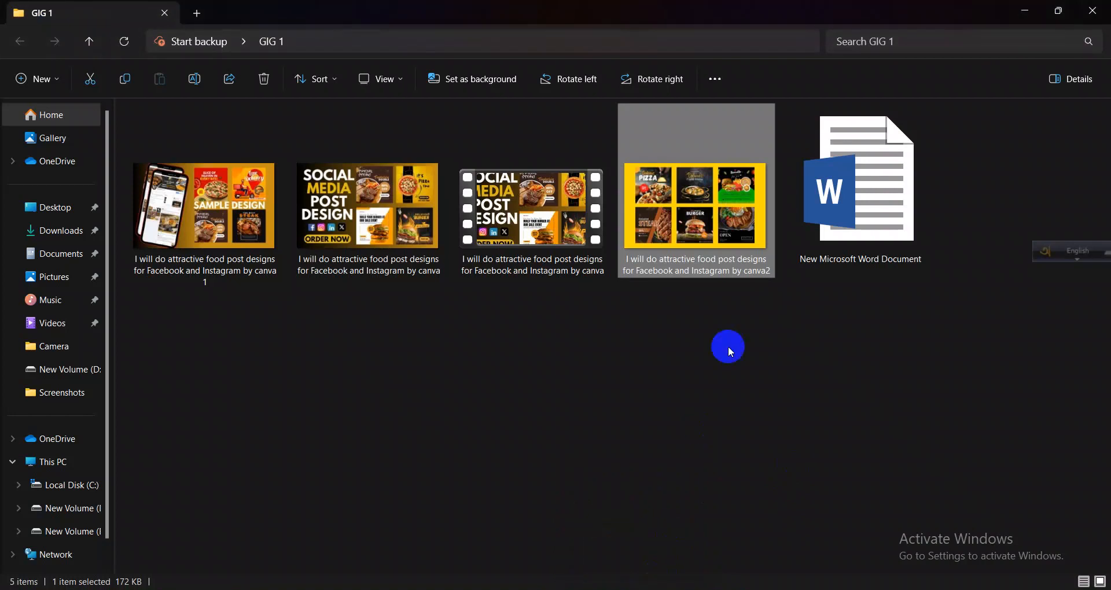
pyautogui.rightClick(684, 277)
pyautogui.click(731, 427)
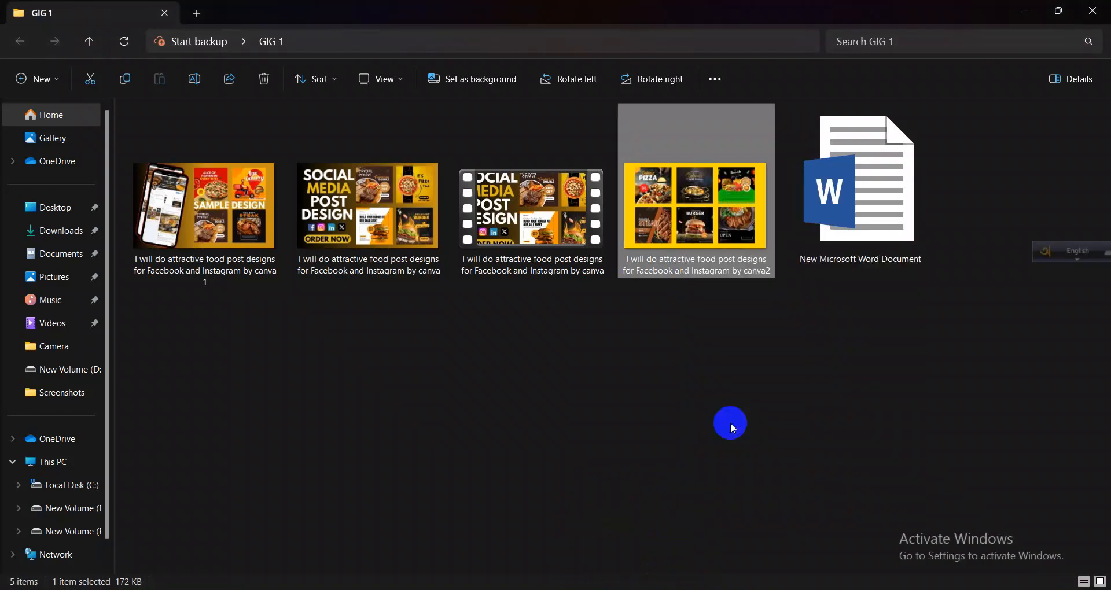
pyautogui.click(789, 257)
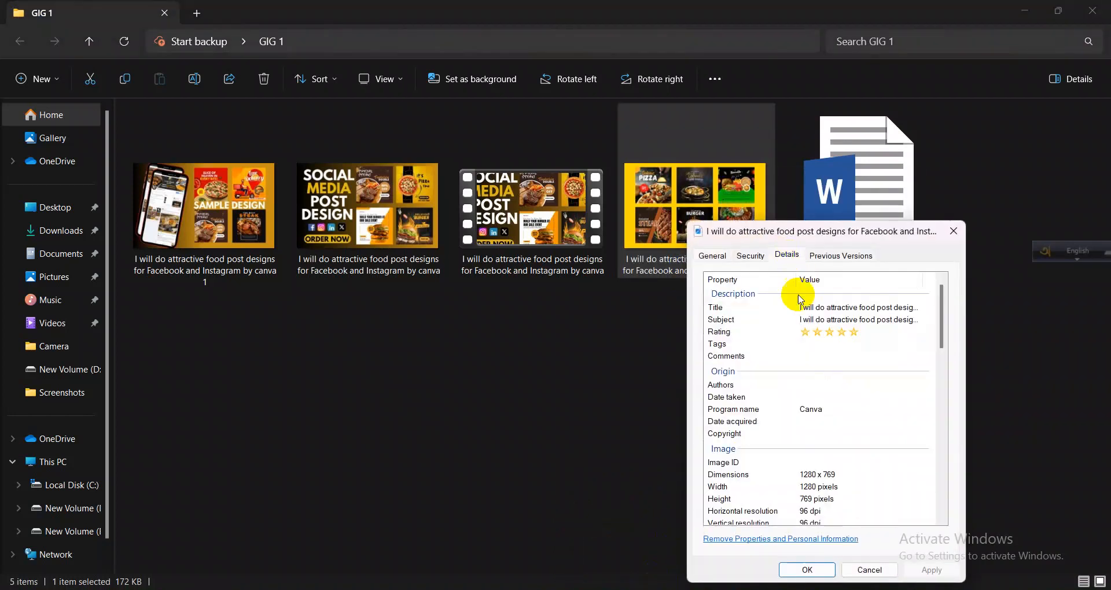
# - Set the selected gig image's Copyright property to the seller's Fiverr profile URL in its file details
pyautogui.scroll(-1, 840, 394)
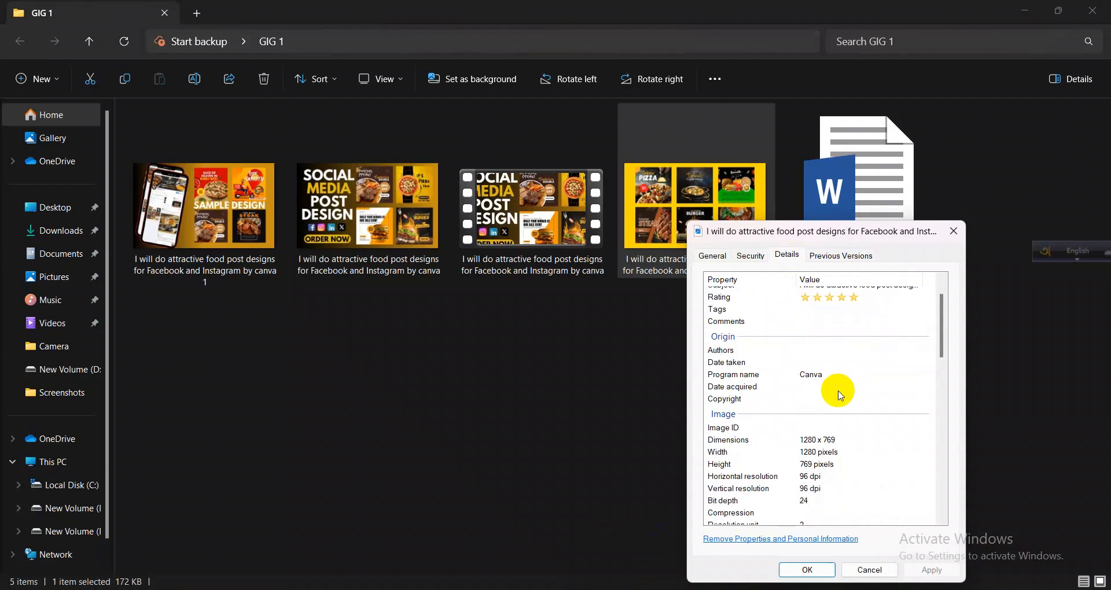
pyautogui.scroll(-5, 838, 391)
pyautogui.scroll(-3, 828, 413)
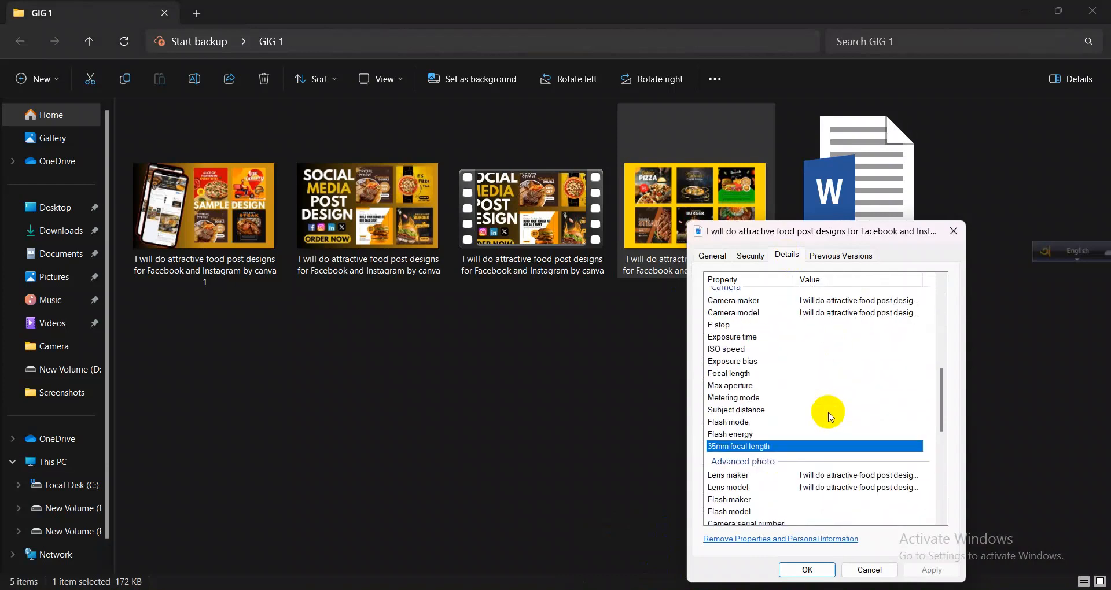
pyautogui.scroll(-2, 830, 416)
pyautogui.click(820, 431)
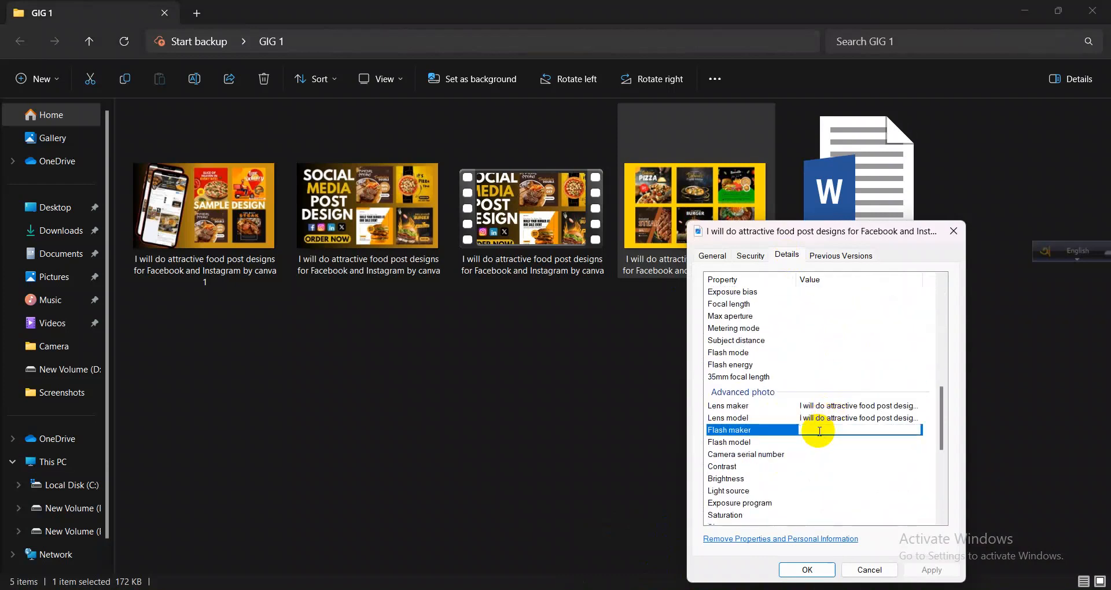
pyautogui.scroll(4, 821, 407)
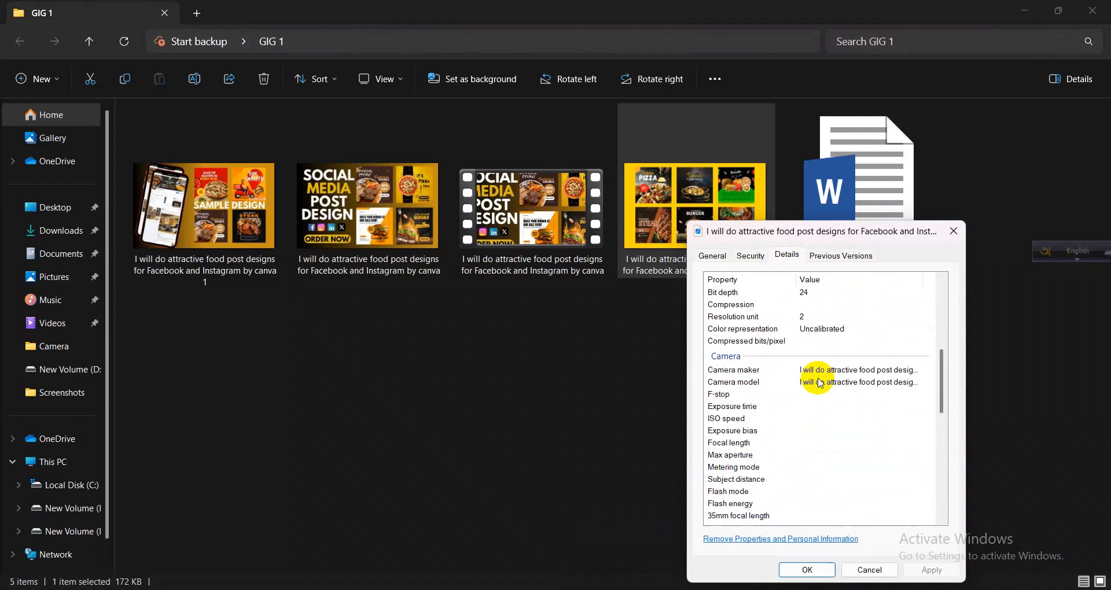
pyautogui.scroll(4, 820, 367)
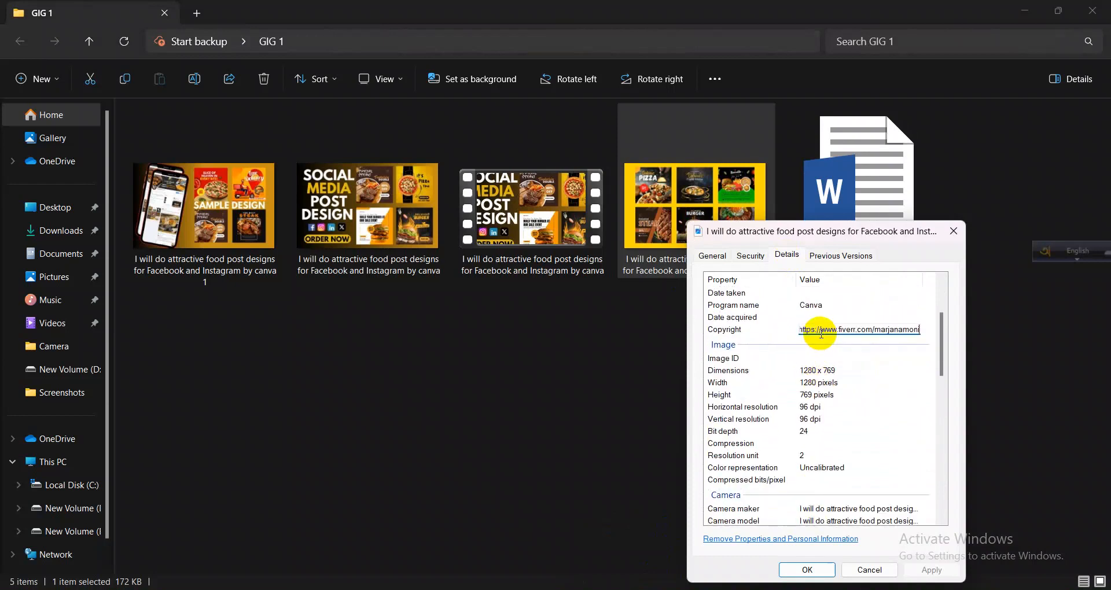
pyautogui.scroll(1, 832, 341)
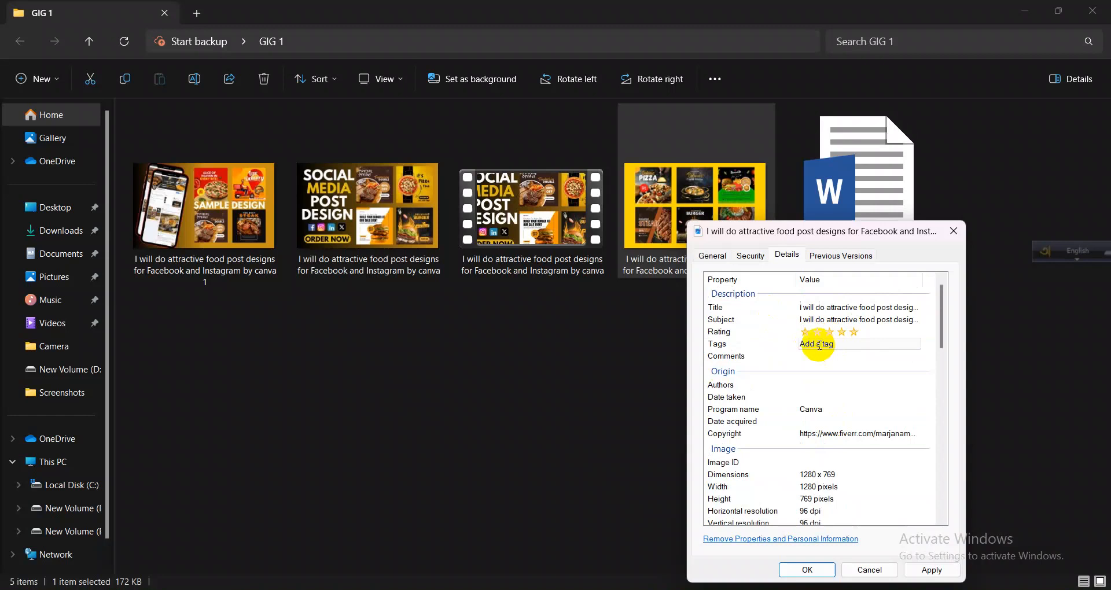
# - Switch to the Word document and copy the full keyword list, from "Instagram Post" through "attractive food post designs"
pyautogui.click(818, 345)
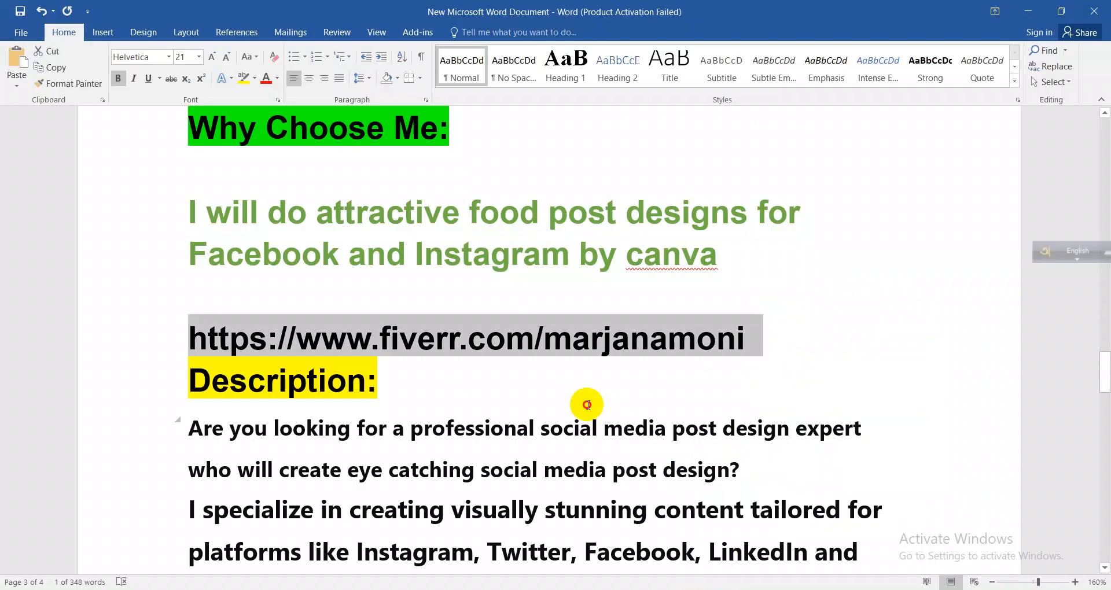
pyautogui.scroll(1, 493, 372)
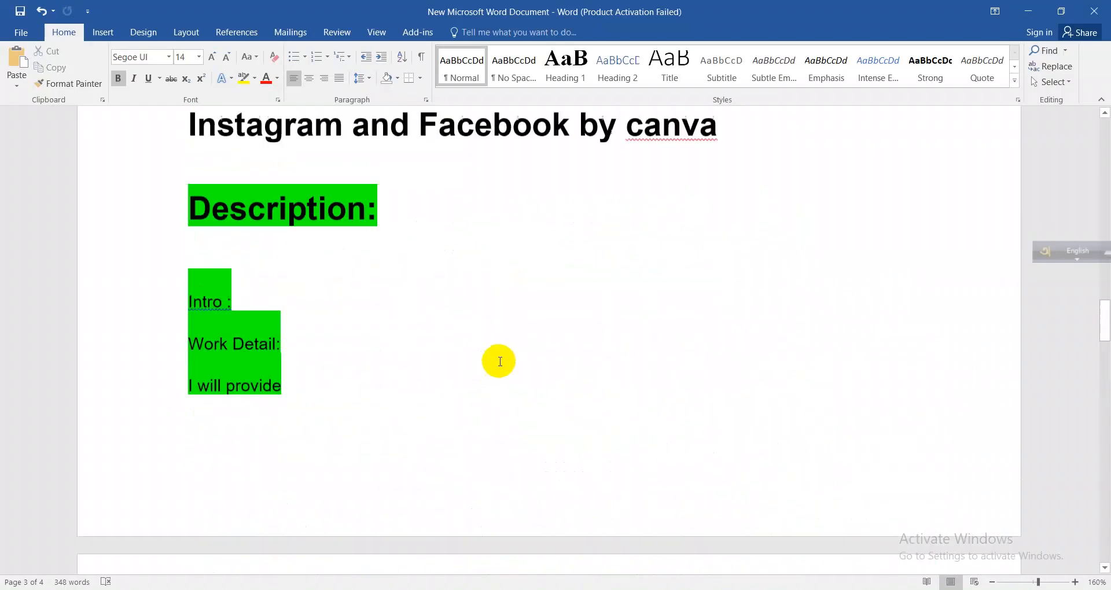
pyautogui.scroll(20, 500, 362)
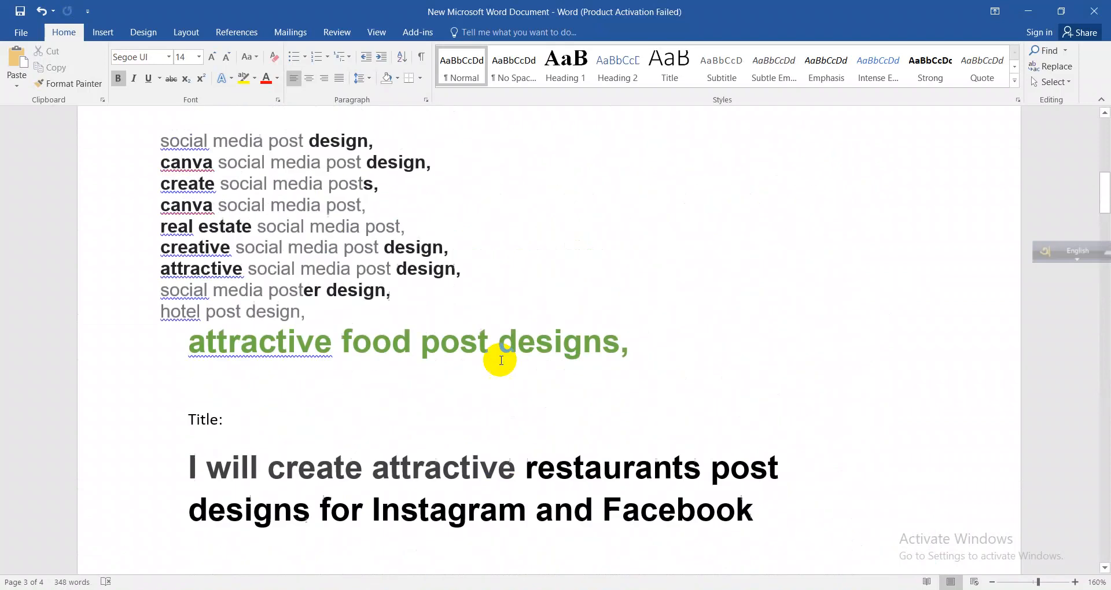
pyautogui.scroll(3, 501, 361)
pyautogui.scroll(-2, 414, 325)
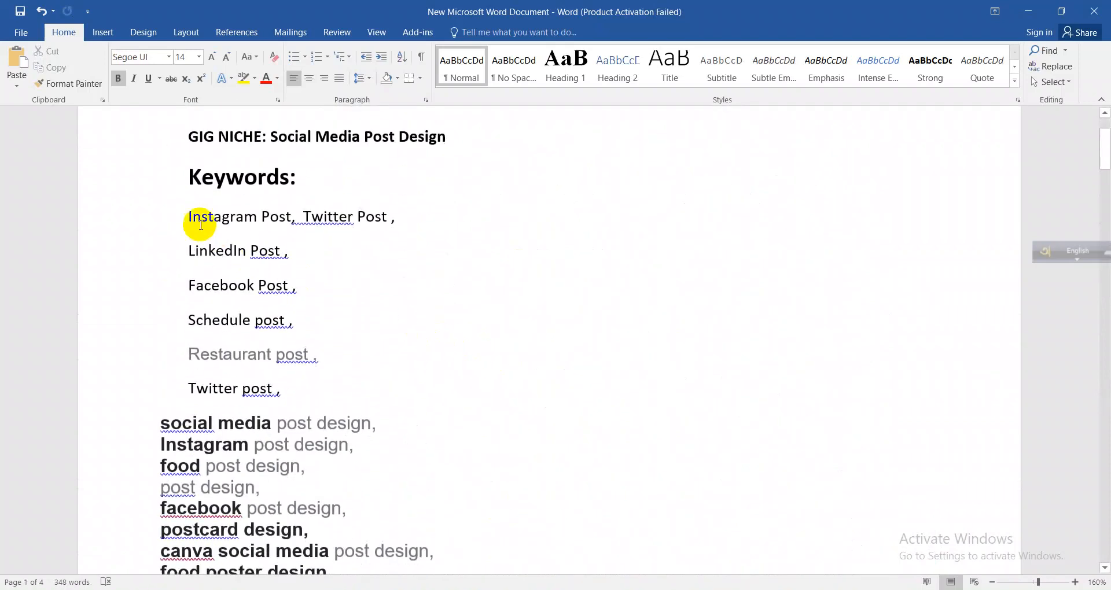
pyautogui.moveTo(183, 215); pyautogui.dragTo(645, 123)
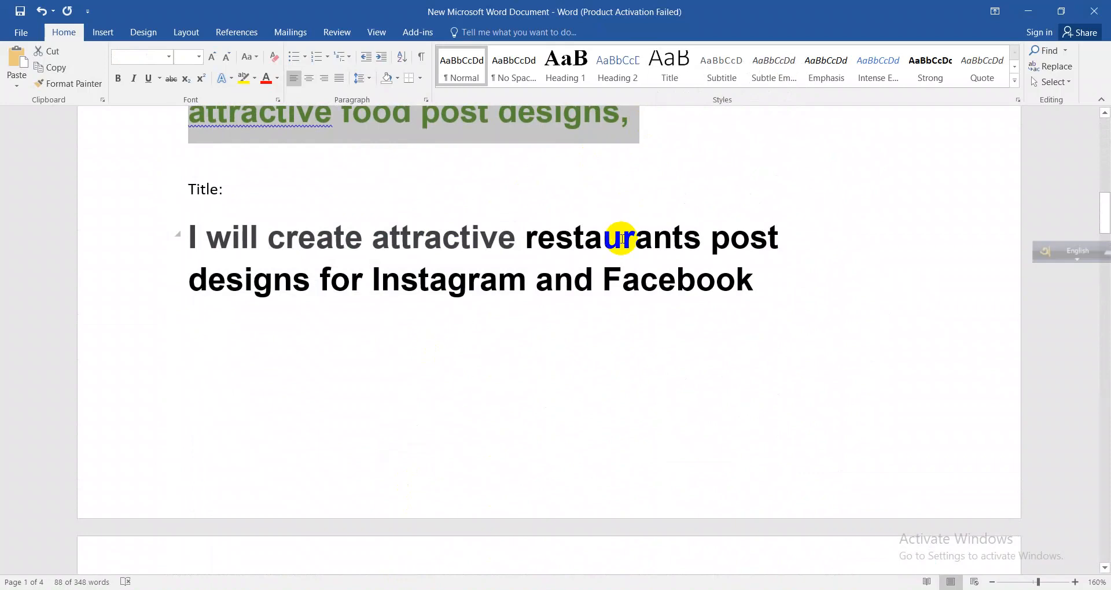
pyautogui.scroll(8, 621, 275)
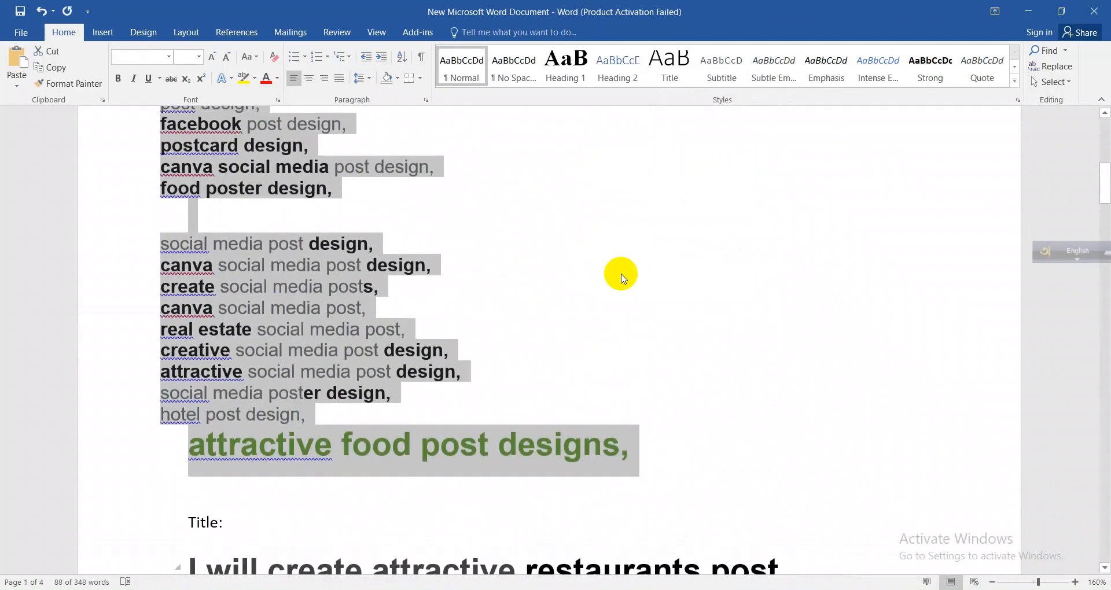
pyautogui.scroll(4, 621, 275)
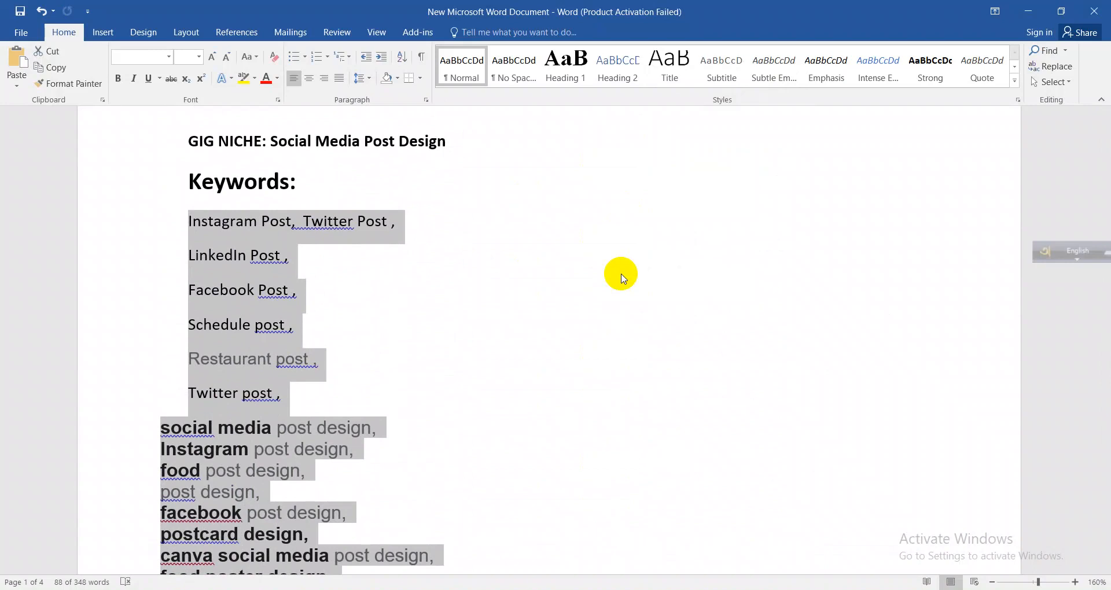
# - Review the gig title options in the document, highlighting "canva post design" in the food and restaurants title
pyautogui.scroll(-10, 621, 277)
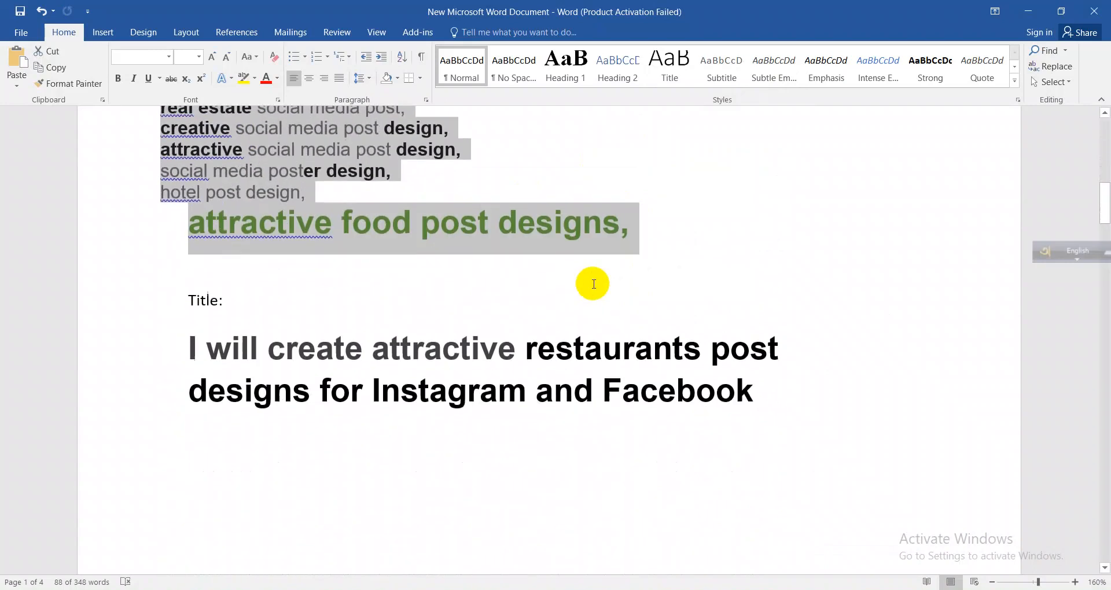
pyautogui.scroll(-3, 506, 404)
pyautogui.scroll(3, 511, 382)
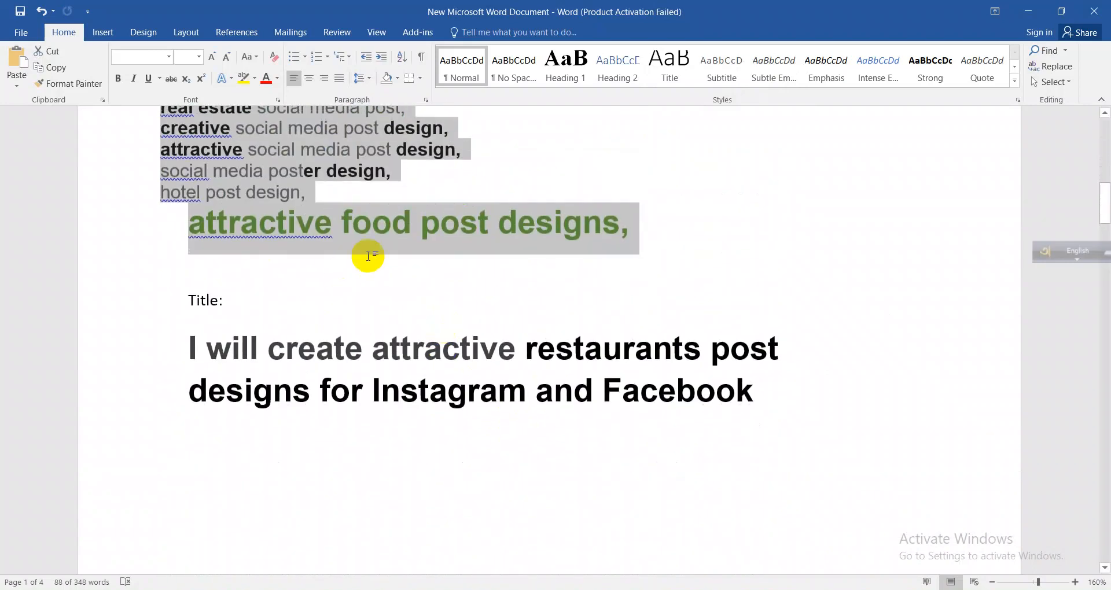
pyautogui.scroll(-1, 367, 253)
pyautogui.scroll(-9, 488, 360)
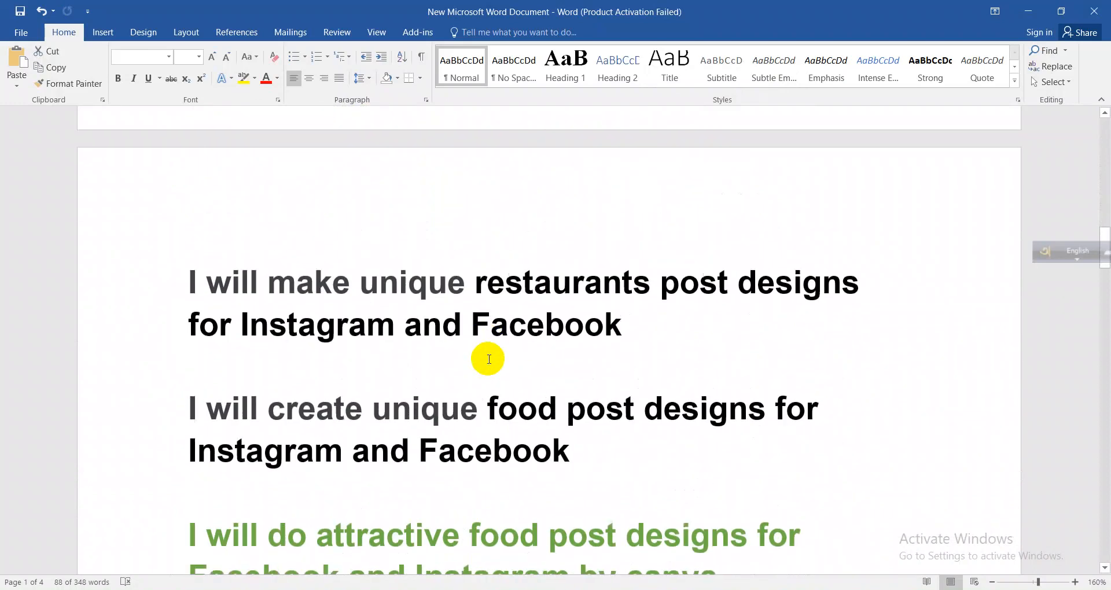
pyautogui.scroll(-11, 489, 359)
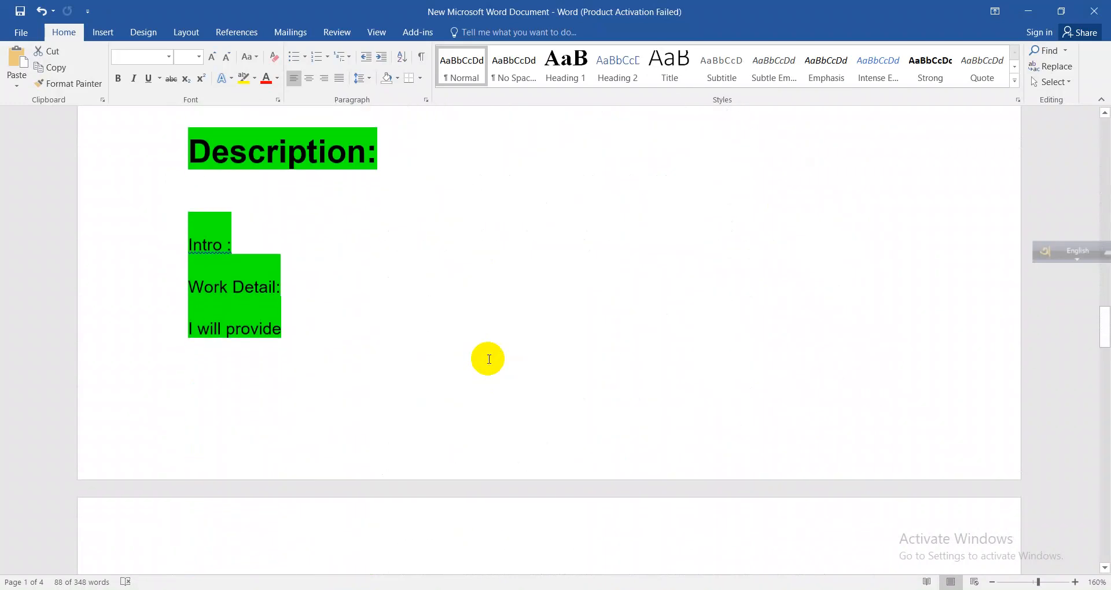
pyautogui.scroll(6, 489, 360)
pyautogui.click(489, 302)
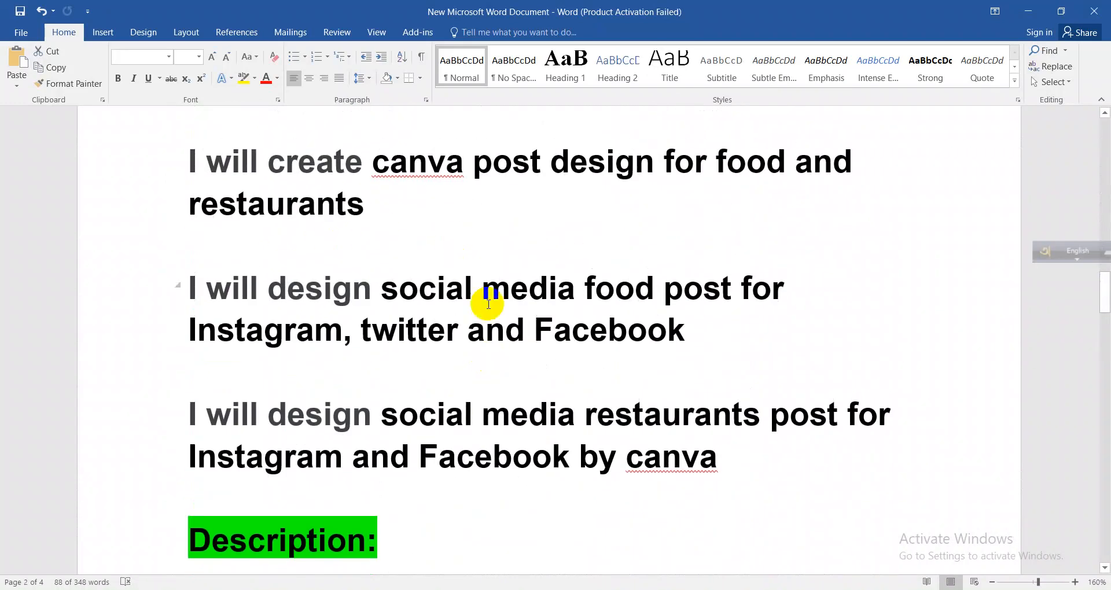
pyautogui.scroll(3, 488, 302)
pyautogui.moveTo(475, 273); pyautogui.dragTo(639, 282)
pyautogui.scroll(-4, 578, 337)
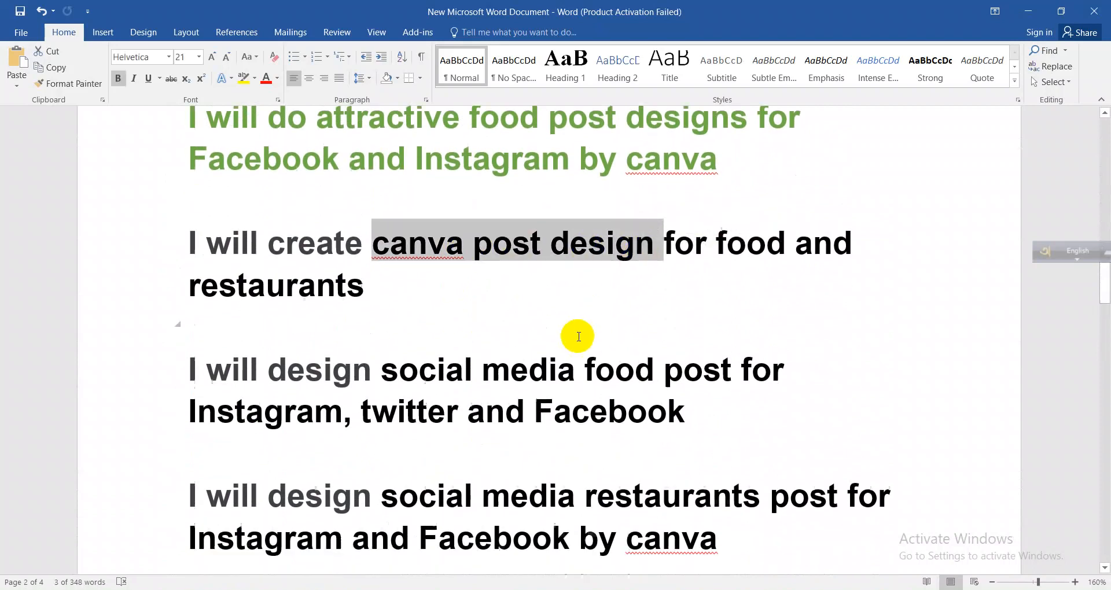
pyautogui.scroll(8, 579, 337)
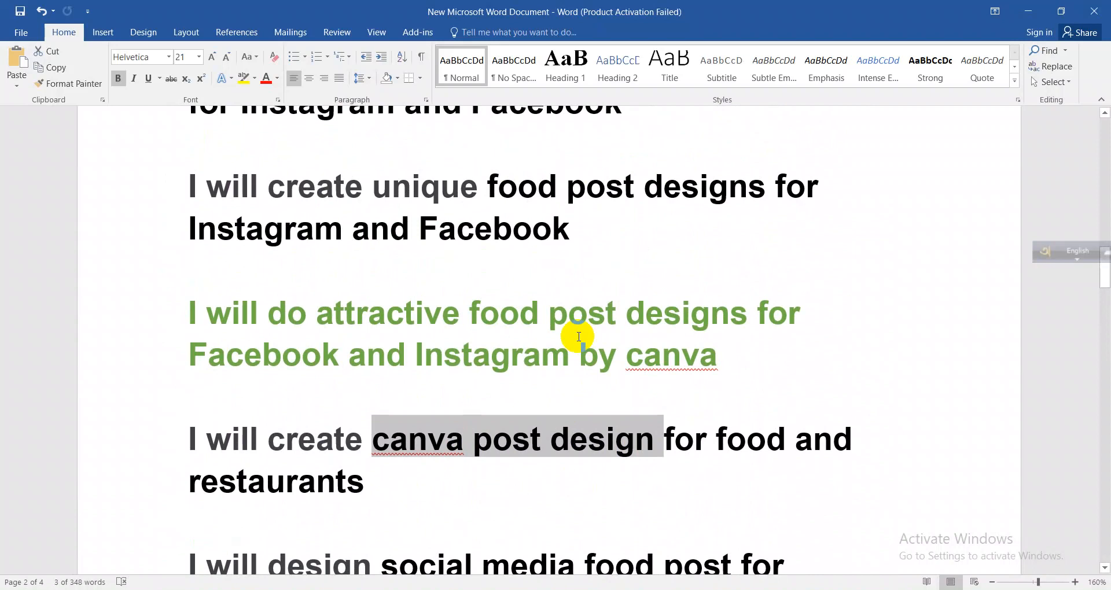
pyautogui.scroll(3, 579, 337)
pyautogui.scroll(3, 578, 337)
pyautogui.scroll(-4, 579, 336)
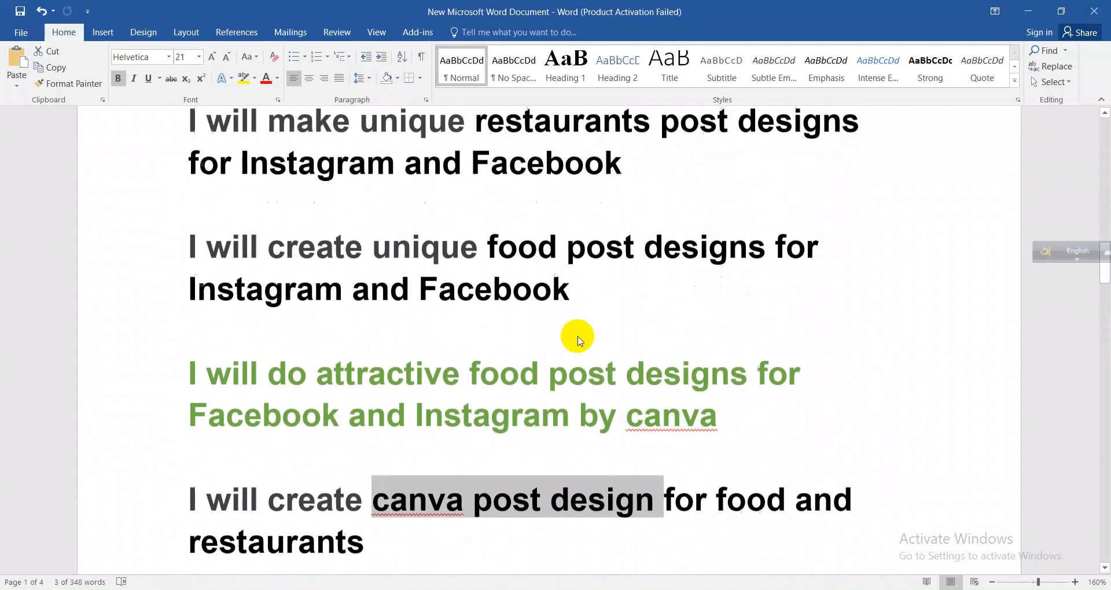
pyautogui.scroll(-4, 579, 337)
# - Return to the image's properties and paste the copied keyword list into both Tags and Comments
pyautogui.click(636, 589)
pyautogui.click(712, 535)
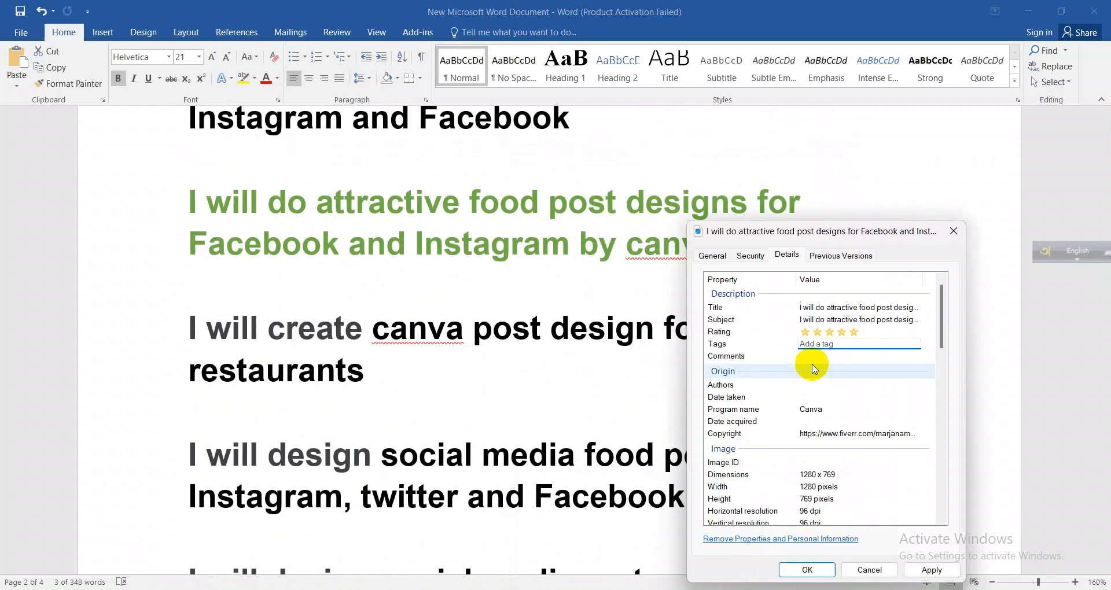
pyautogui.hotkey('ctrl', 'v')
pyautogui.click(767, 355)
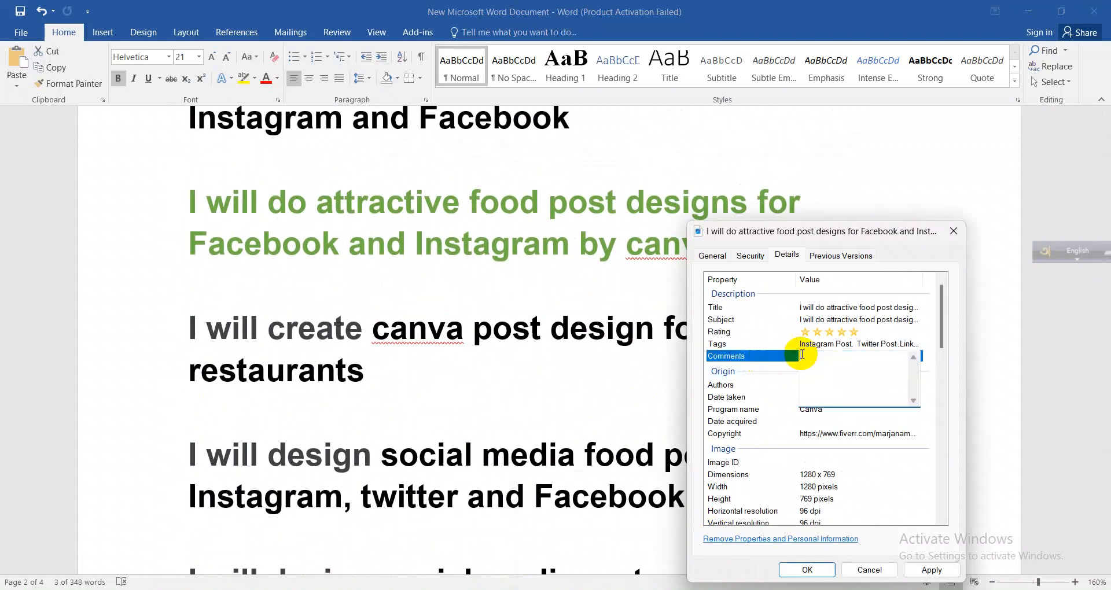
pyautogui.hotkey('ctrl', 'v')
pyautogui.press('BackSpace')
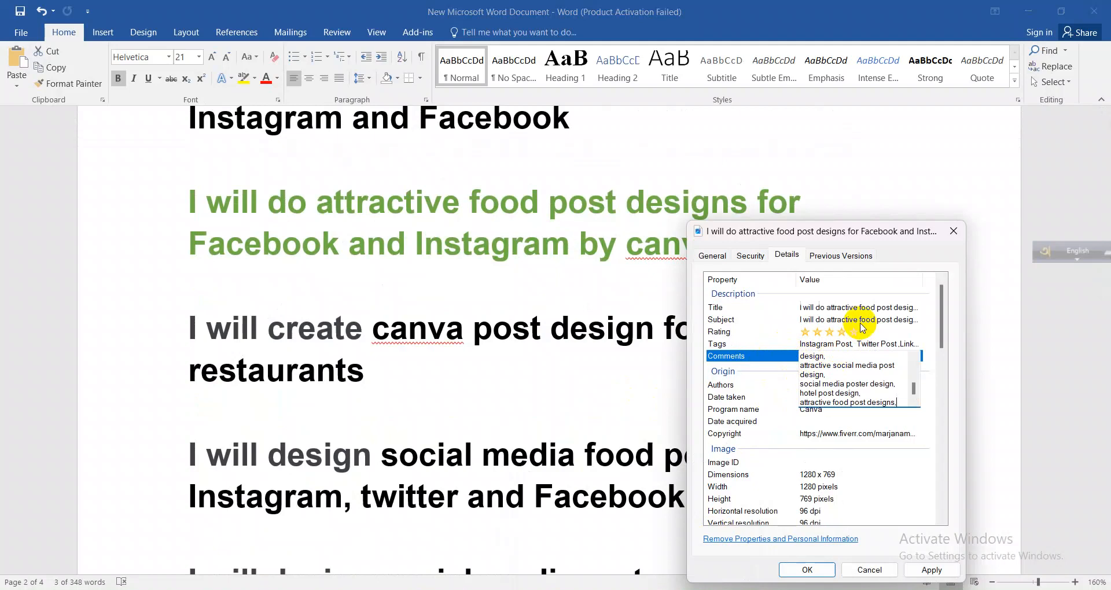
pyautogui.scroll(-3, 922, 357)
pyautogui.scroll(2, 922, 355)
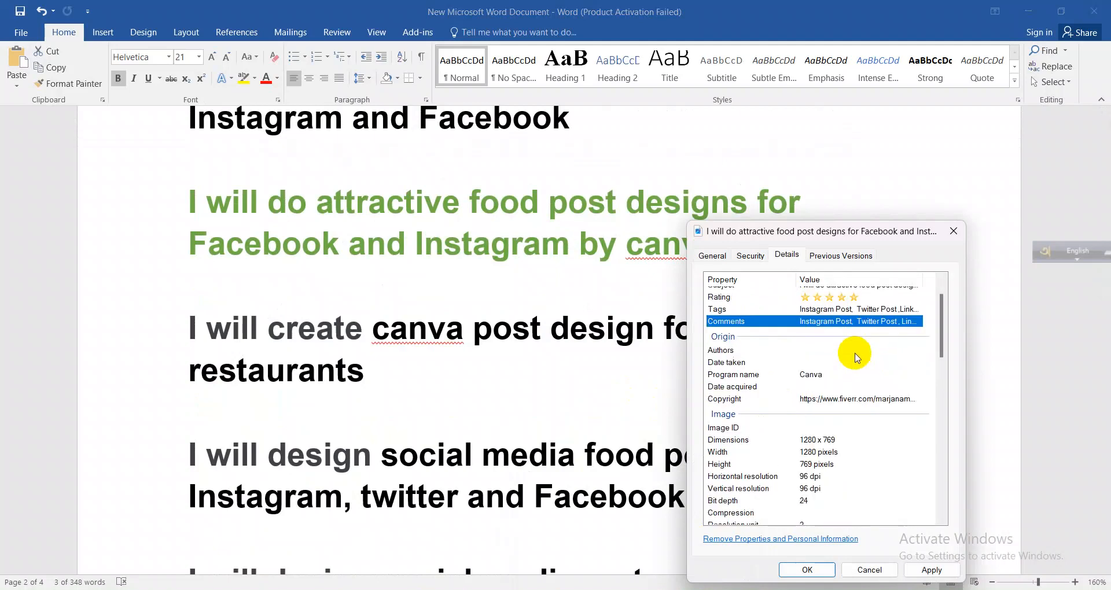
pyautogui.click(822, 363)
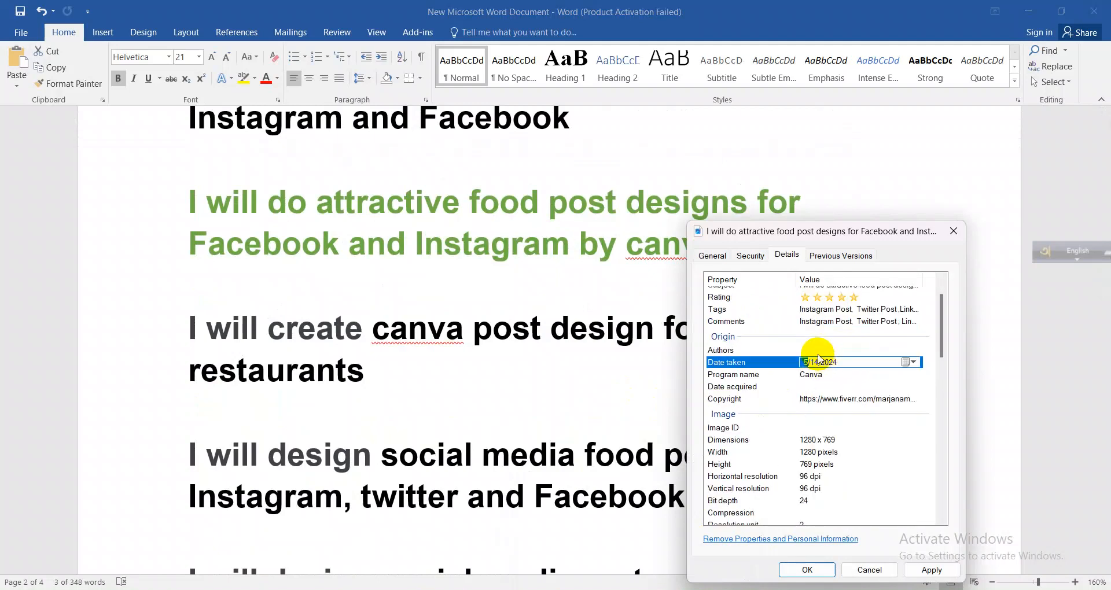
pyautogui.click(819, 350)
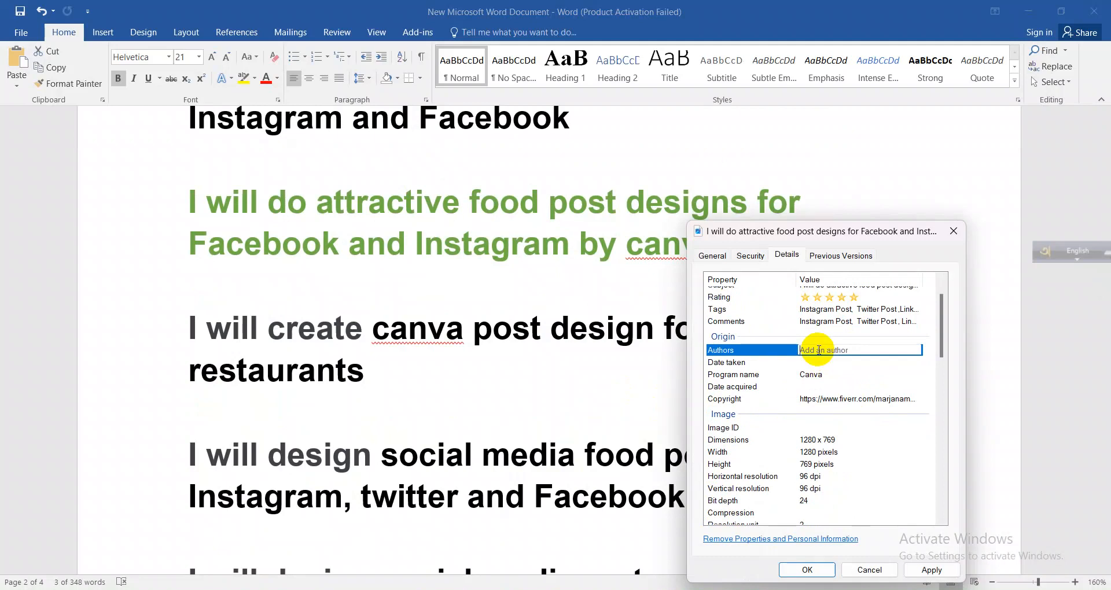
pyautogui.click(730, 589)
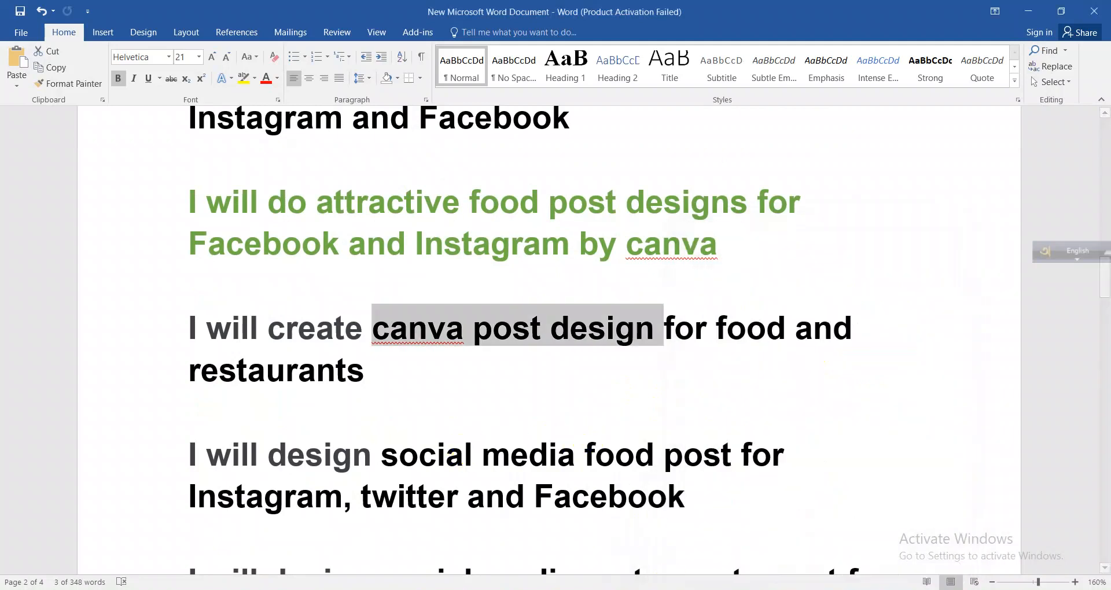
pyautogui.click(712, 550)
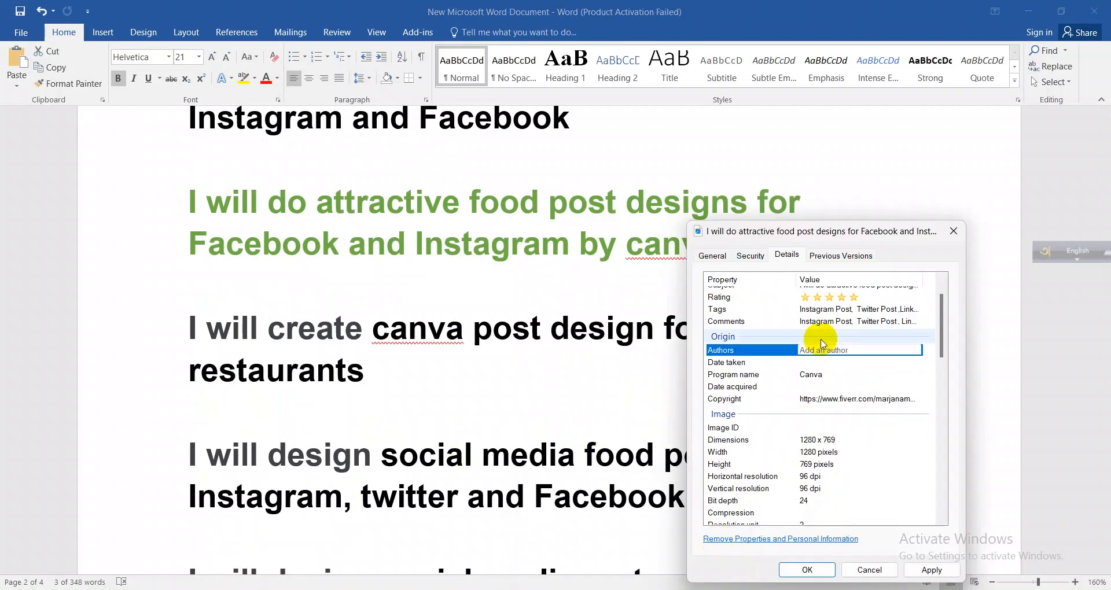
# - Apply the metadata changes to the image and close its properties
pyautogui.scroll(-6, 767, 334)
pyautogui.click(930, 570)
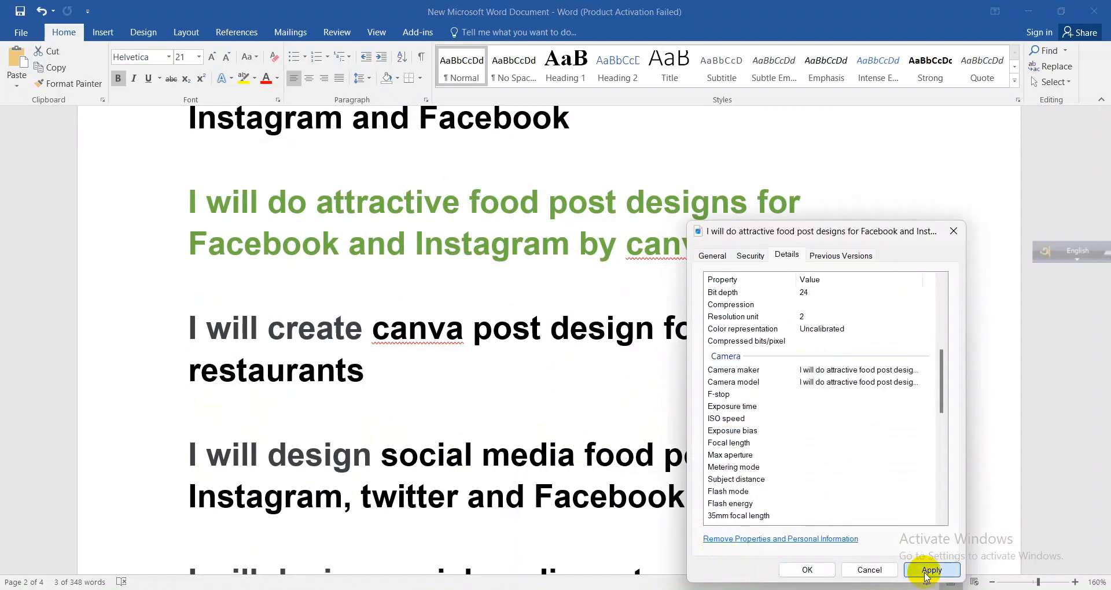
pyautogui.click(798, 571)
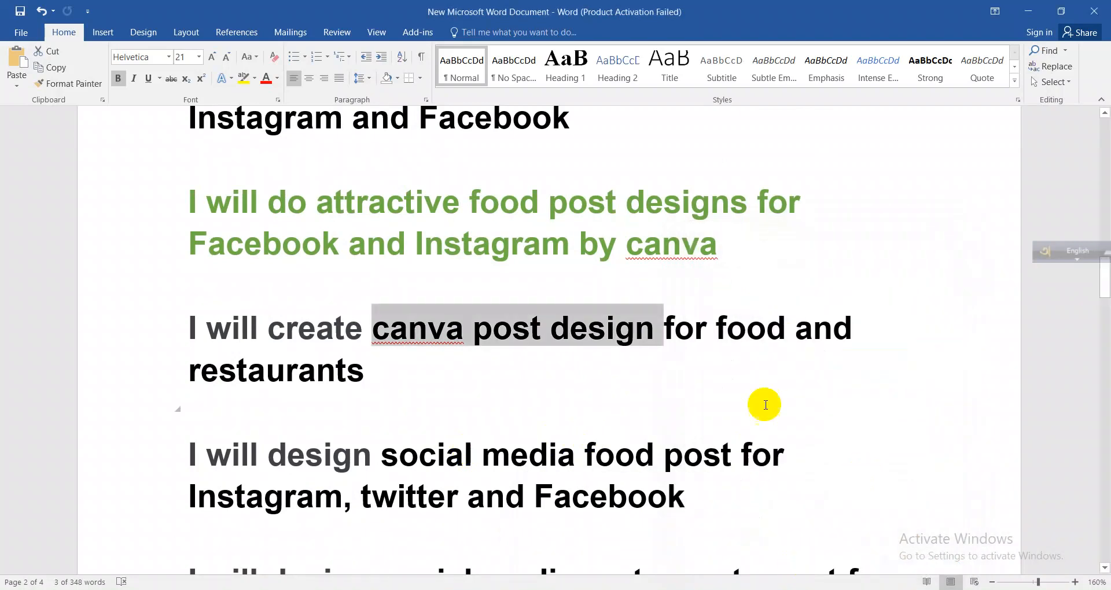
# - Copy the green title "I will do attractive food post designs for Facebook and Instagram by canva" and return to the GIG 1 folder
pyautogui.scroll(10, 513, 394)
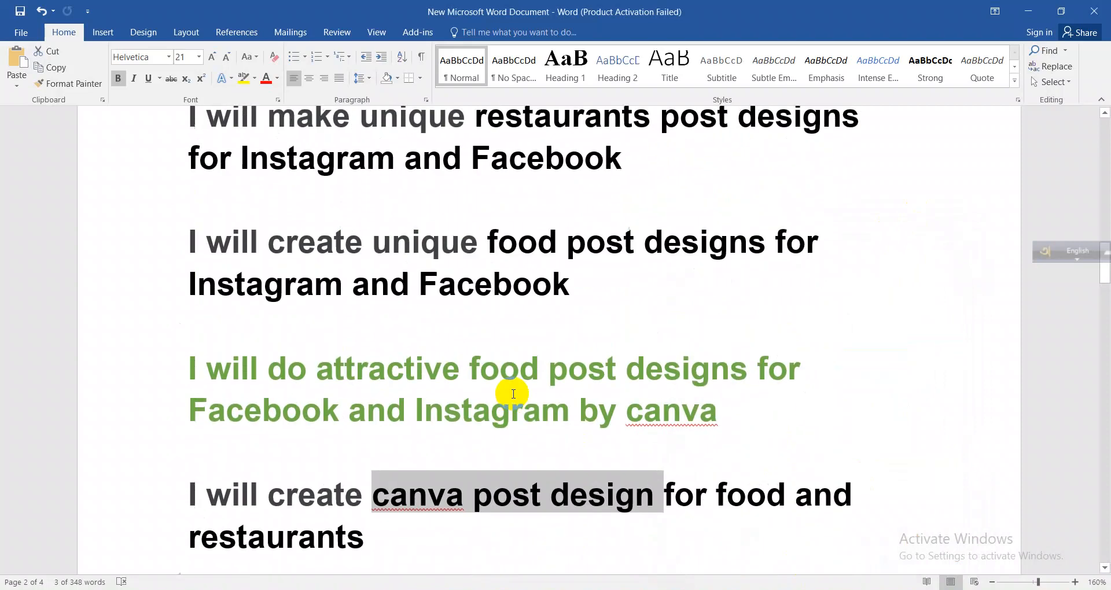
pyautogui.scroll(-3, 544, 347)
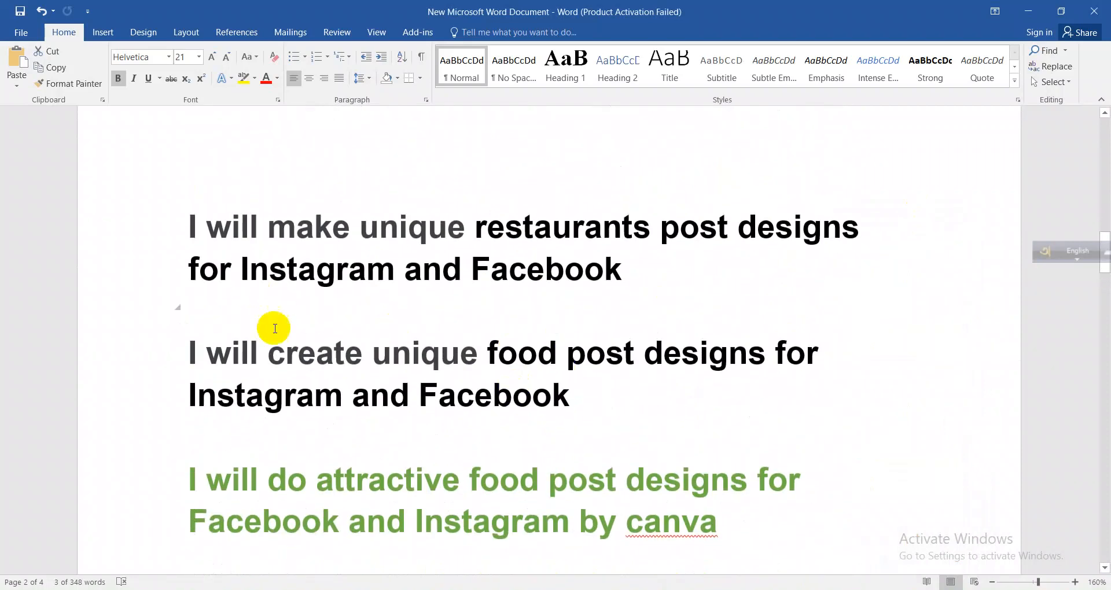
pyautogui.scroll(-5, 293, 325)
pyautogui.moveTo(192, 250); pyautogui.dragTo(697, 292)
pyautogui.hotkey('ctrl', 'c')
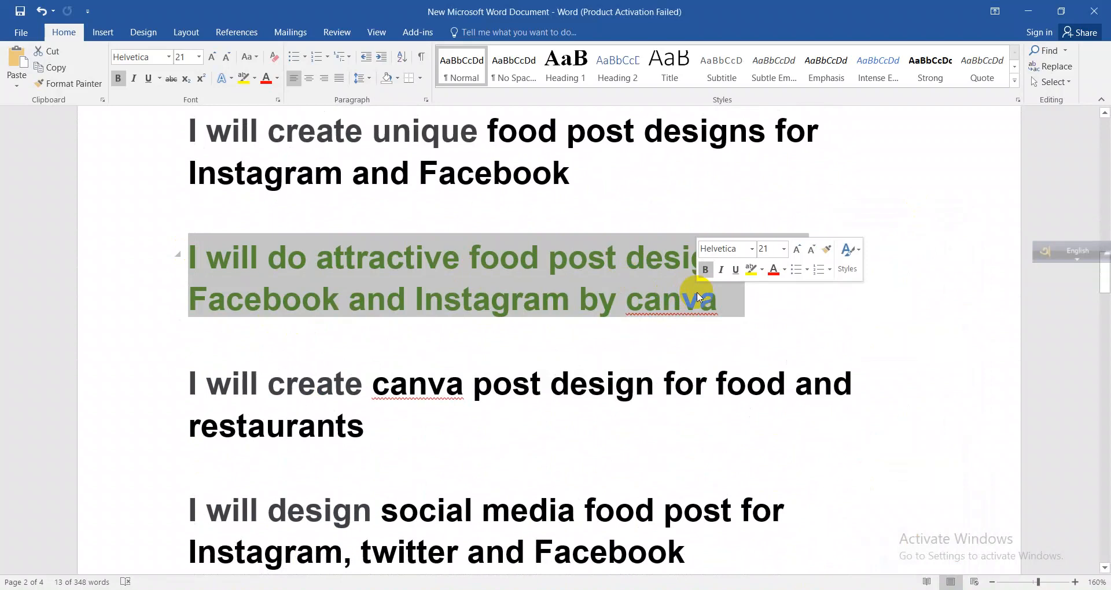
pyautogui.click(1028, 11)
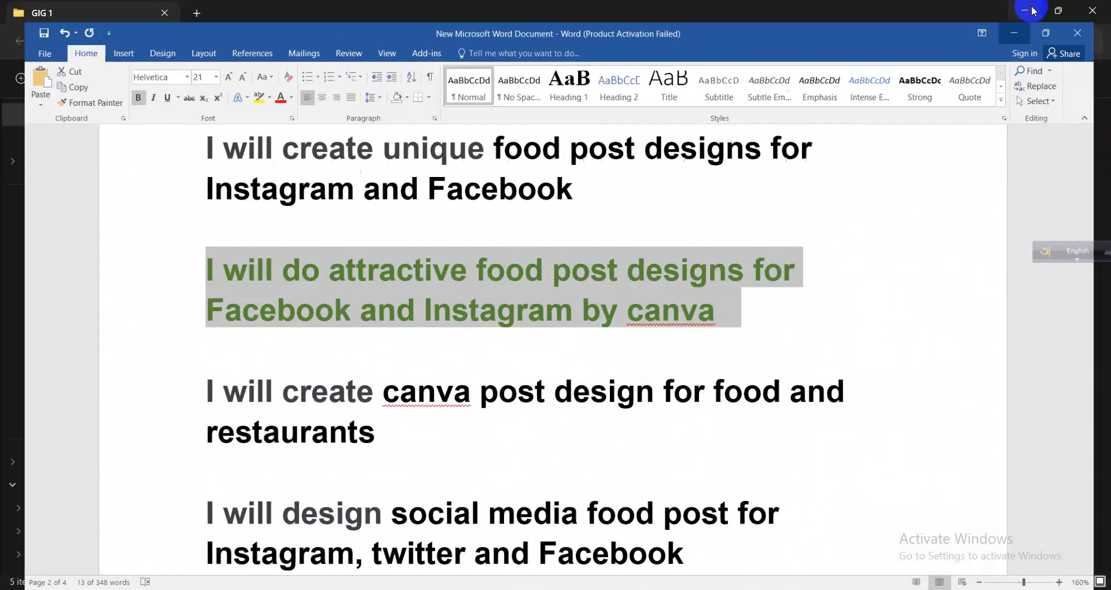
# - Set the MP4 video's Title and Subtitle to "I will do attractive food post designs for Facebook and Instagram by canva" and rate it five stars
pyautogui.click(520, 272)
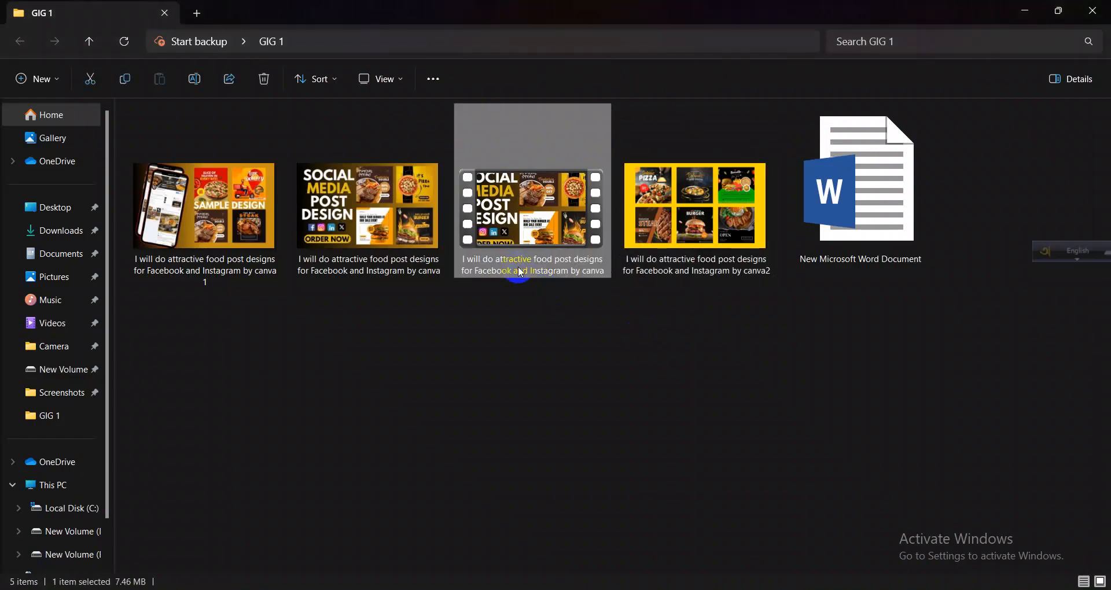
pyautogui.rightClick(520, 272)
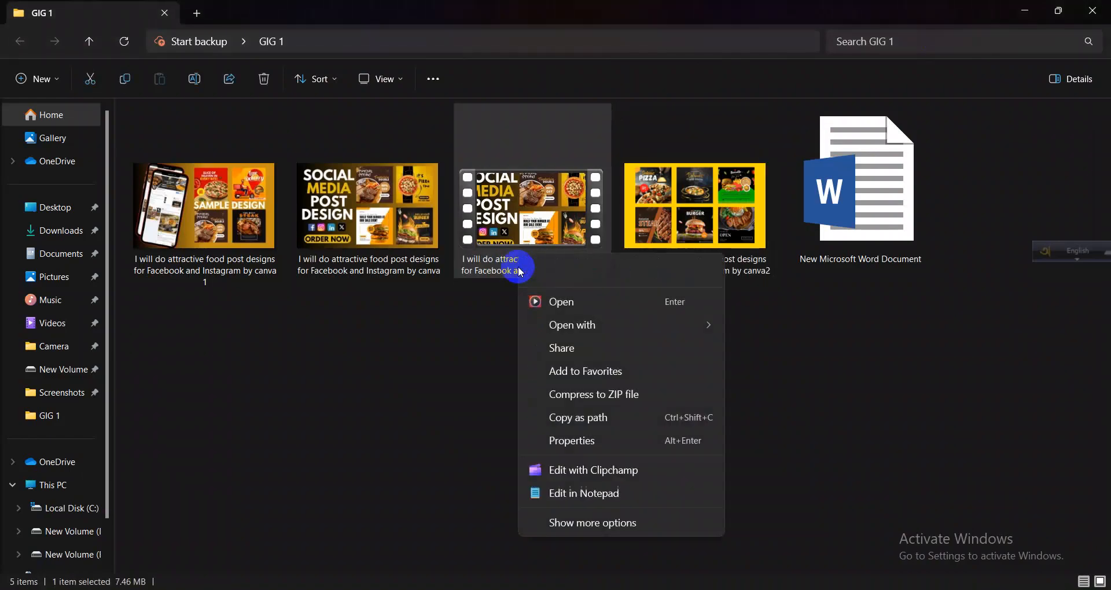
pyautogui.click(562, 441)
pyautogui.click(623, 256)
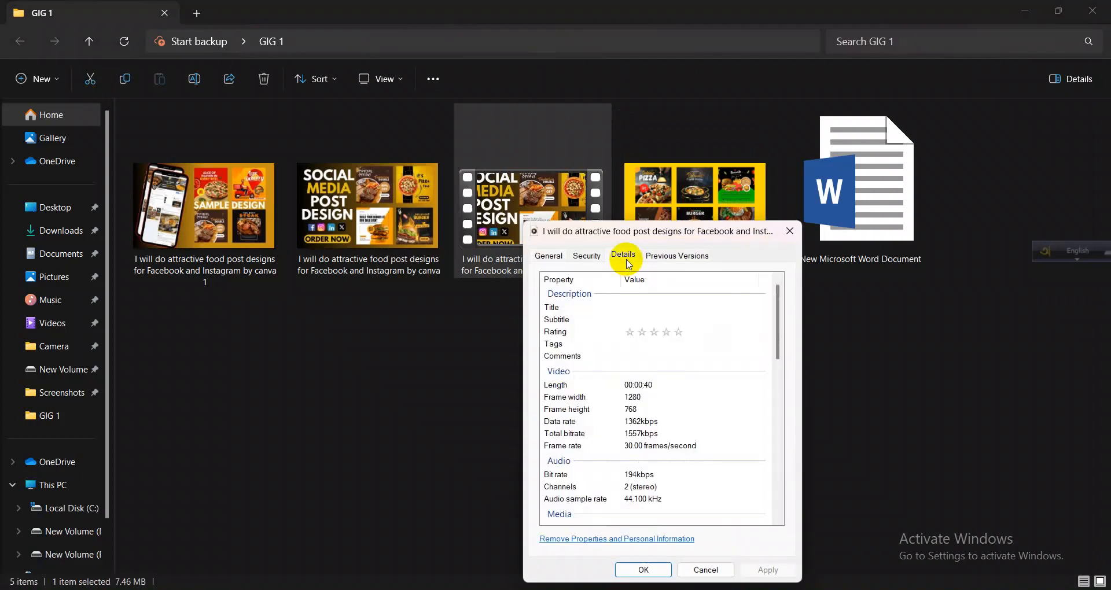
pyautogui.click(635, 306)
pyautogui.hotkey('ctrl', 'v')
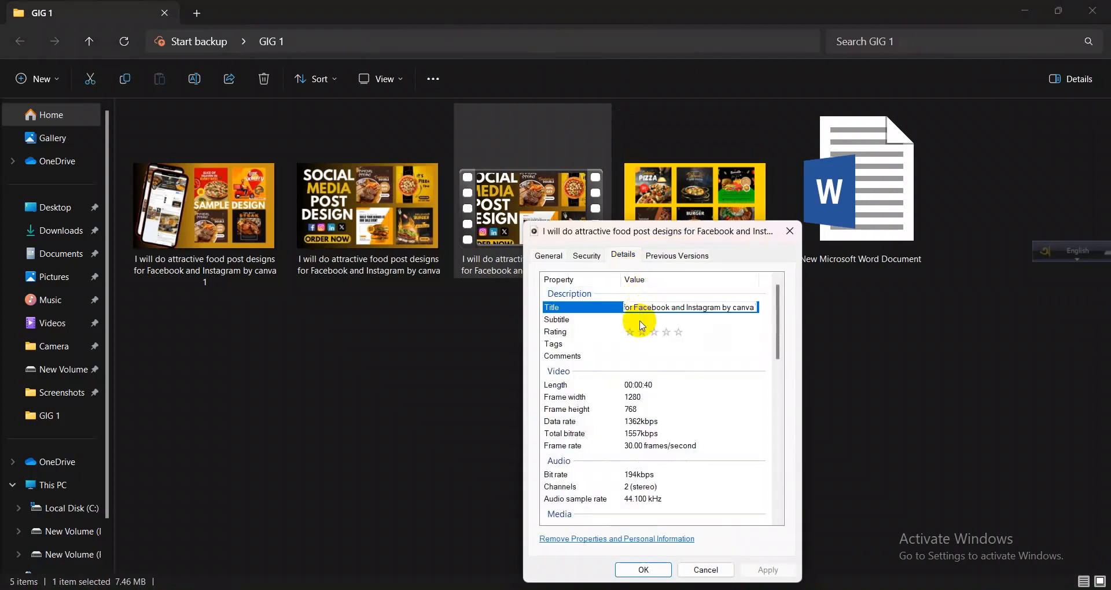
pyautogui.click(641, 320)
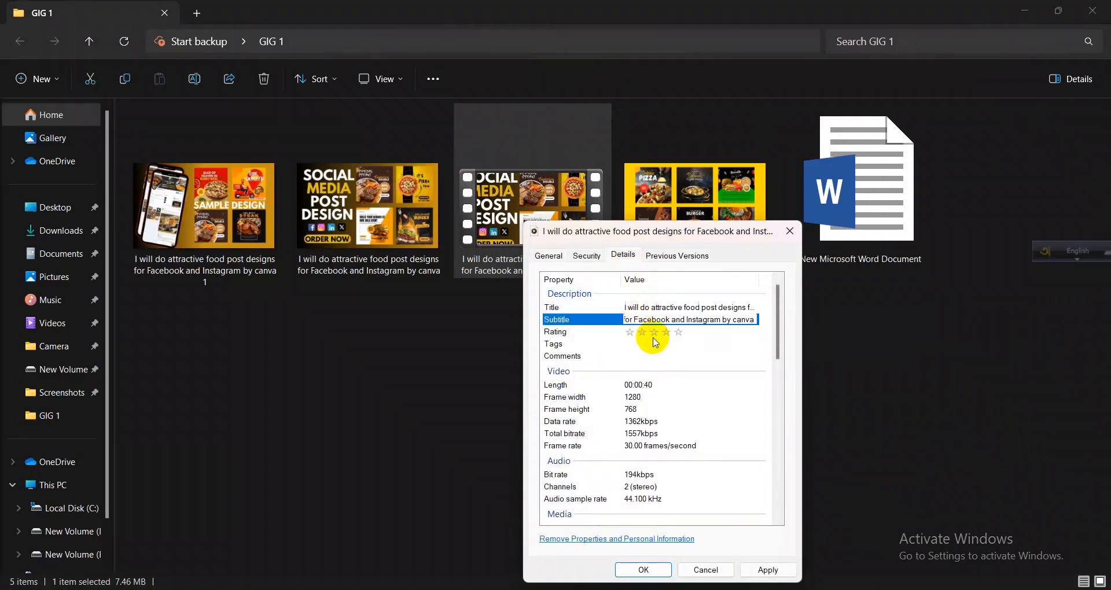
pyautogui.click(678, 333)
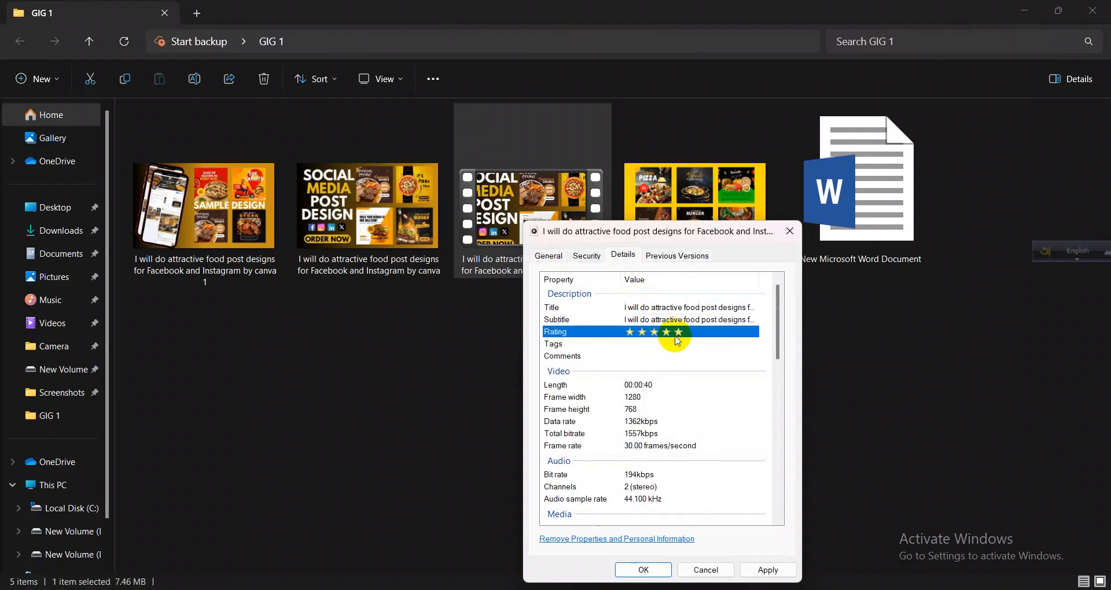
# - Enter the copied gig title as Directors and Producers in the video's Origin metadata
pyautogui.scroll(-3, 670, 388)
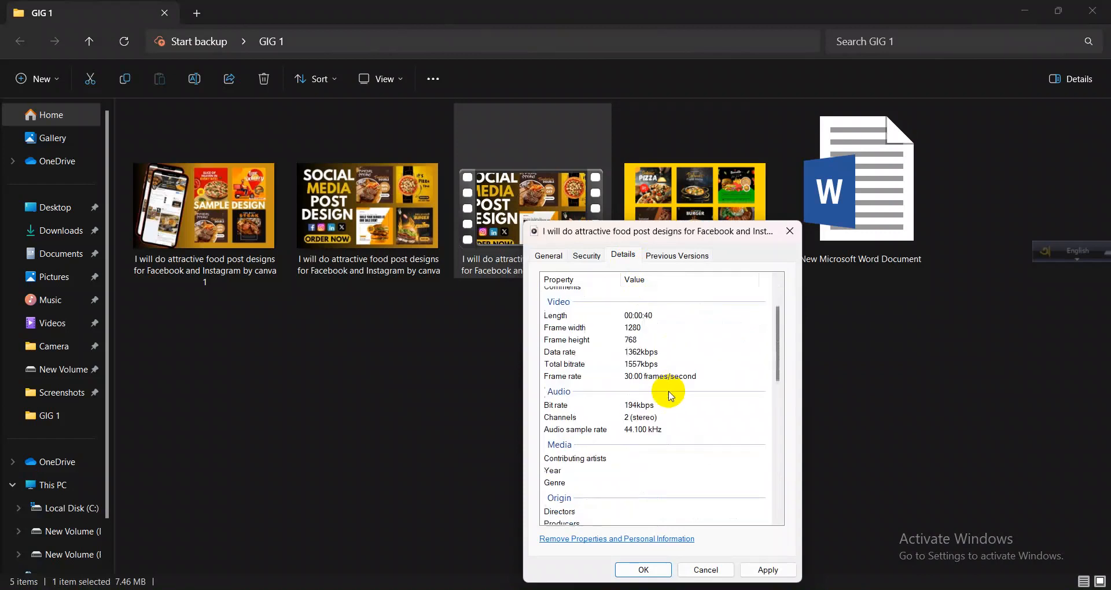
pyautogui.click(636, 426)
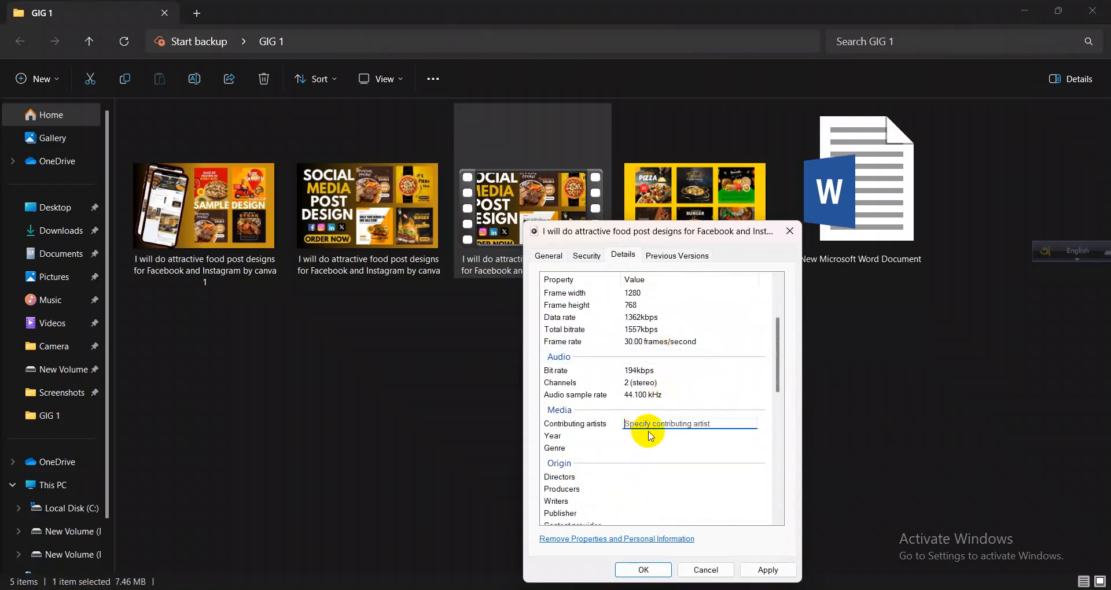
pyautogui.click(648, 437)
pyautogui.click(641, 449)
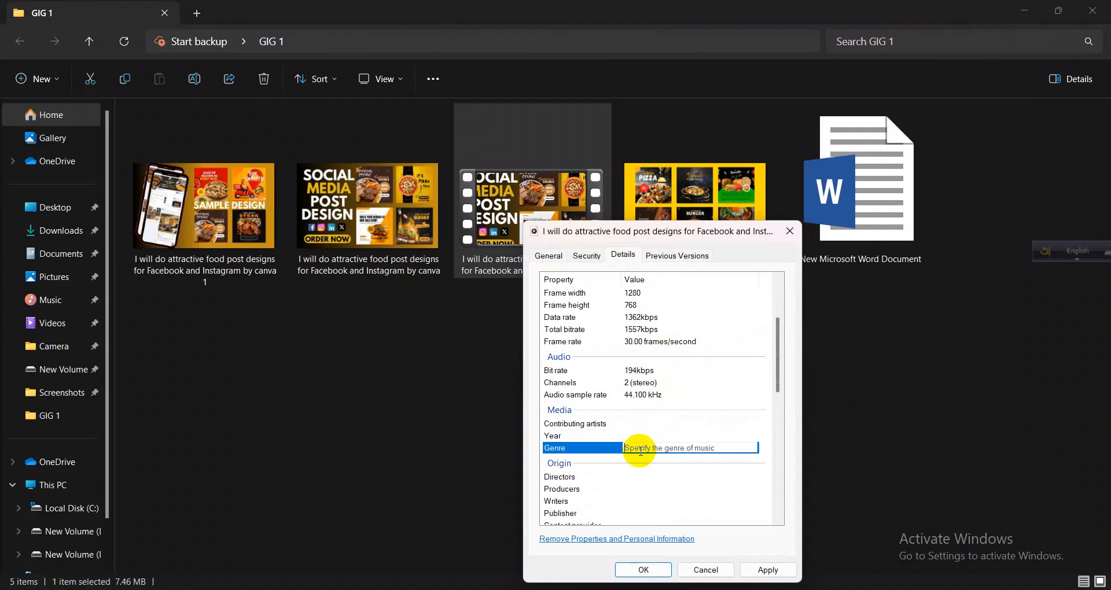
pyautogui.scroll(-3, 640, 450)
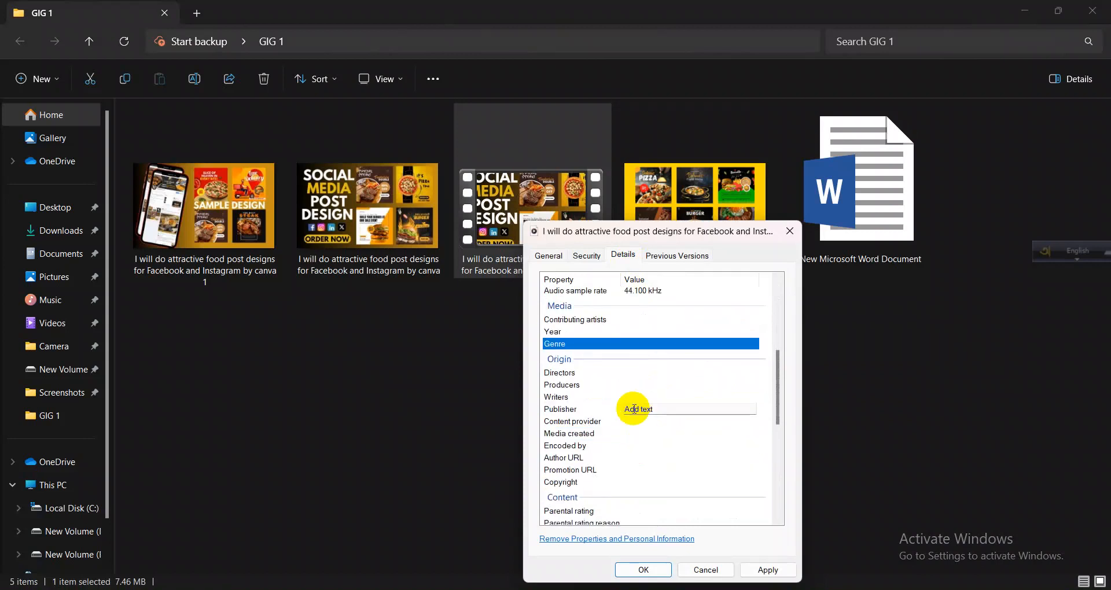
pyautogui.click(645, 371)
pyautogui.hotkey('ctrl', 'v')
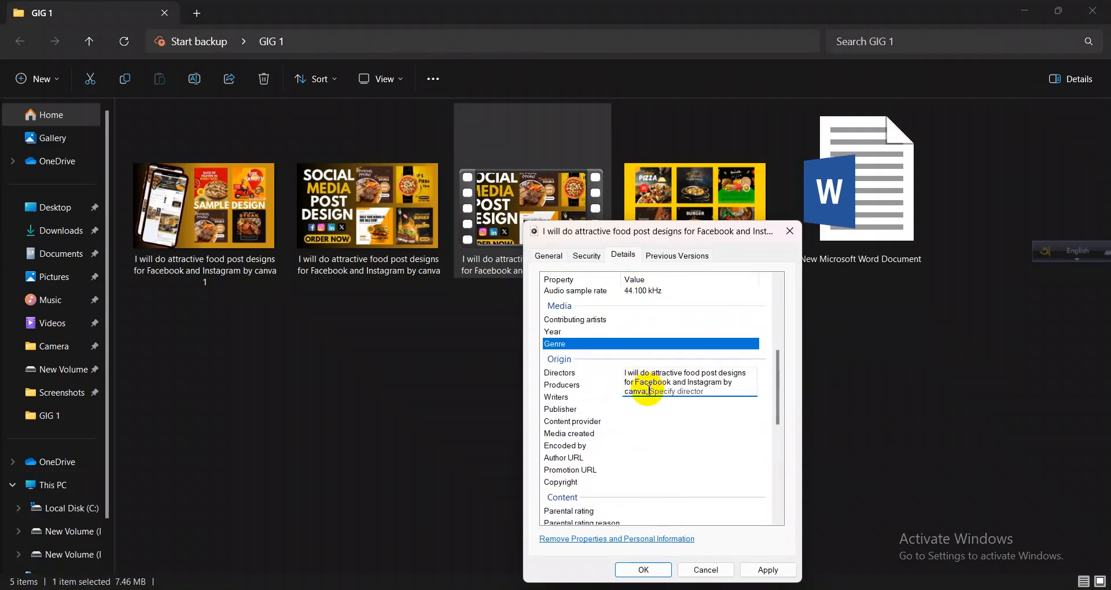
pyautogui.press('Return')
pyautogui.hotkey('ctrl', 'v')
pyautogui.click(640, 385)
pyautogui.hotkey('ctrl', 'v')
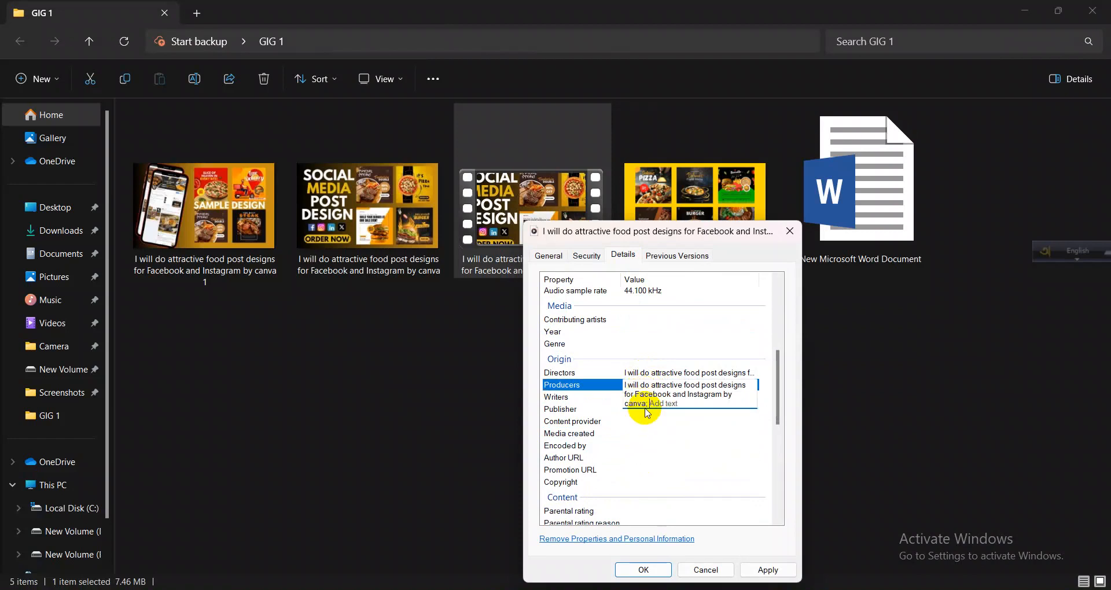
# - Enter the copied gig title as Writers, Content provider and Publisher of the video
pyautogui.click(643, 421)
pyautogui.hotkey('ctrl', 'v')
pyautogui.click(638, 434)
pyautogui.click(643, 410)
pyautogui.hotkey('ctrl', 'v')
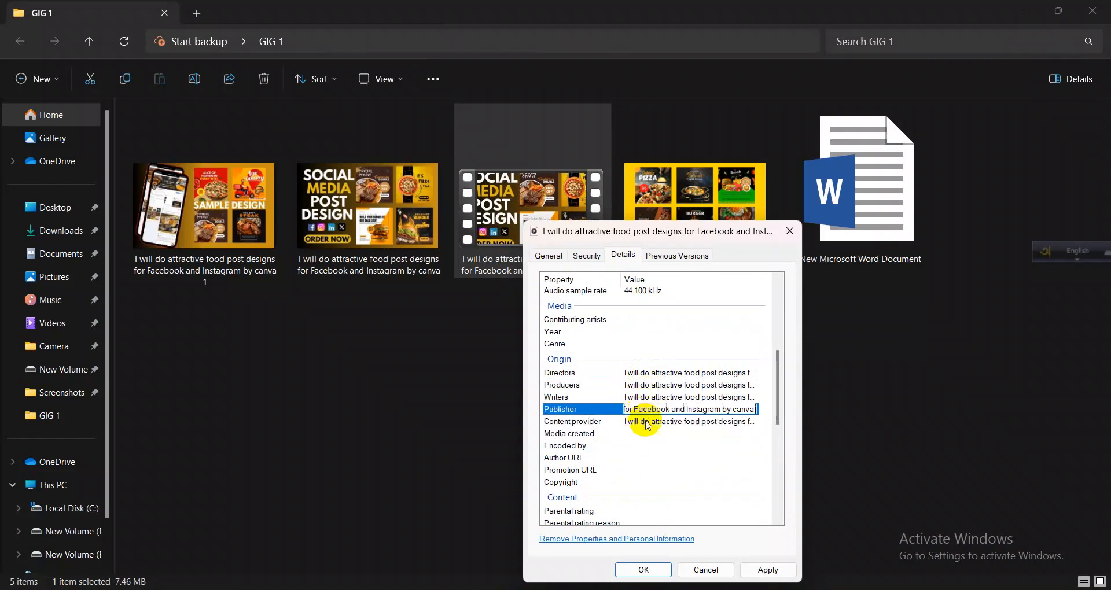
# - Set Media created to 5/14/2024 and Encoded by to the gig title, then apply the changes and close the properties
pyautogui.click(646, 437)
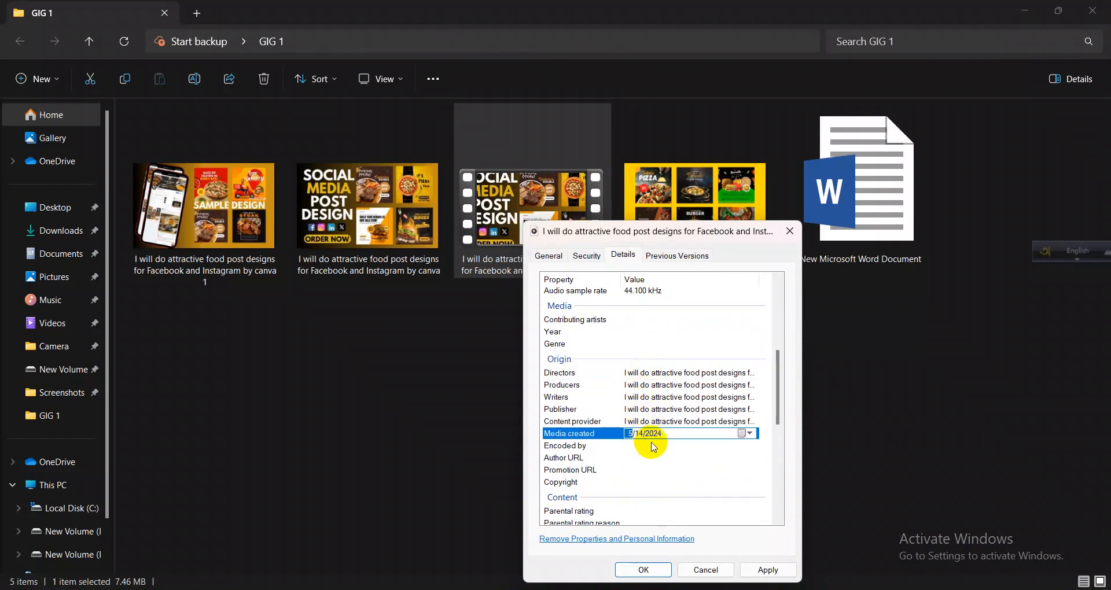
pyautogui.click(749, 433)
pyautogui.click(683, 496)
pyautogui.scroll(-2, 703, 488)
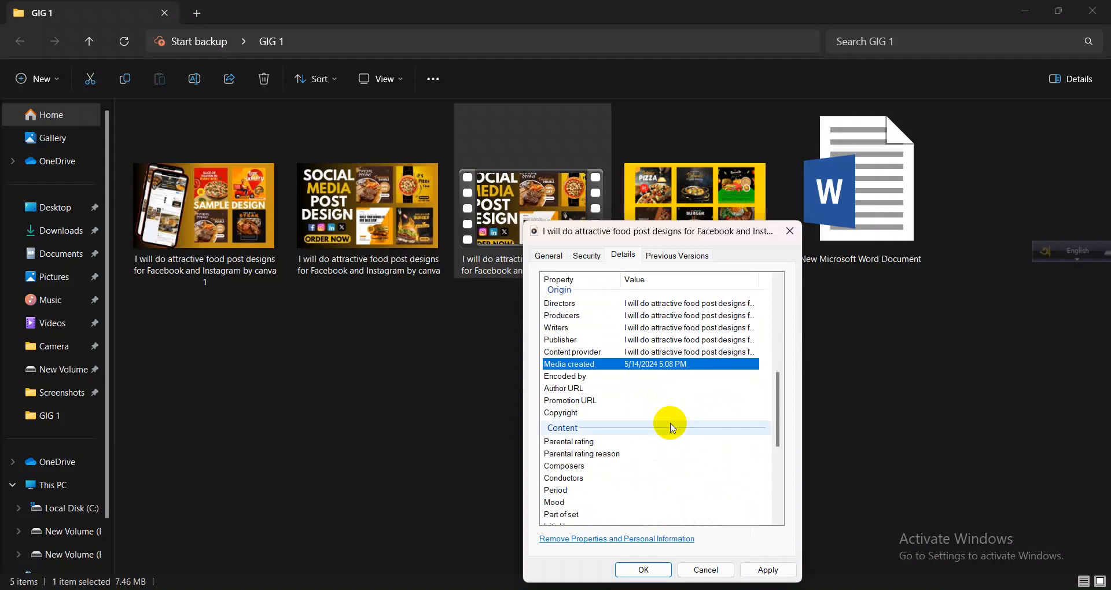
pyautogui.click(639, 376)
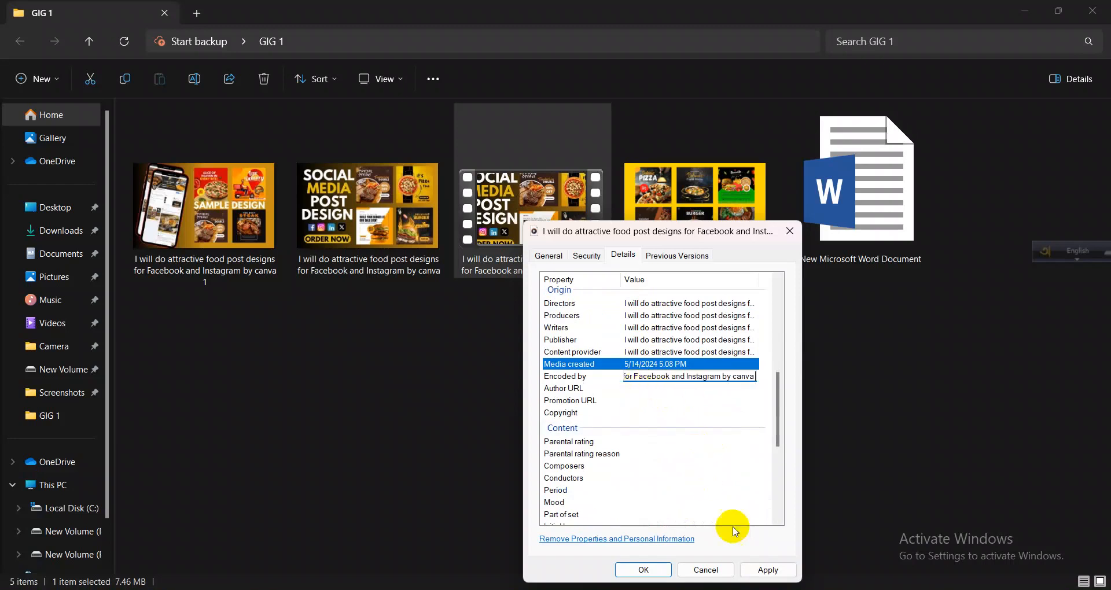
pyautogui.click(758, 571)
pyautogui.click(643, 569)
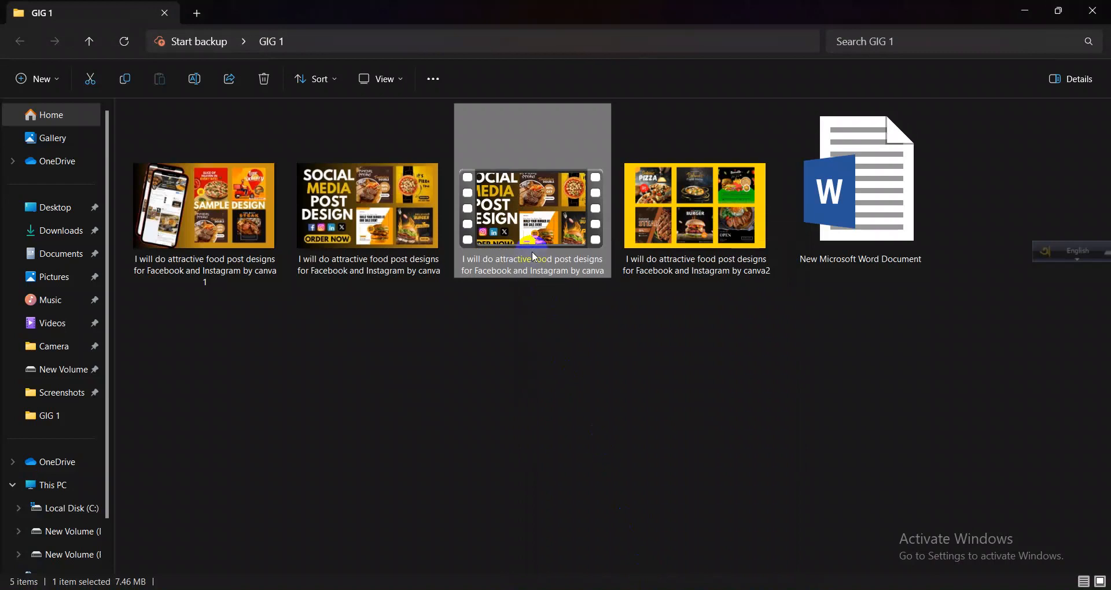
# - Reopen the MP4 video's details, enter the copied gig title as Title and Subtitle with a five-star rating, and save
pyautogui.rightClick(531, 203)
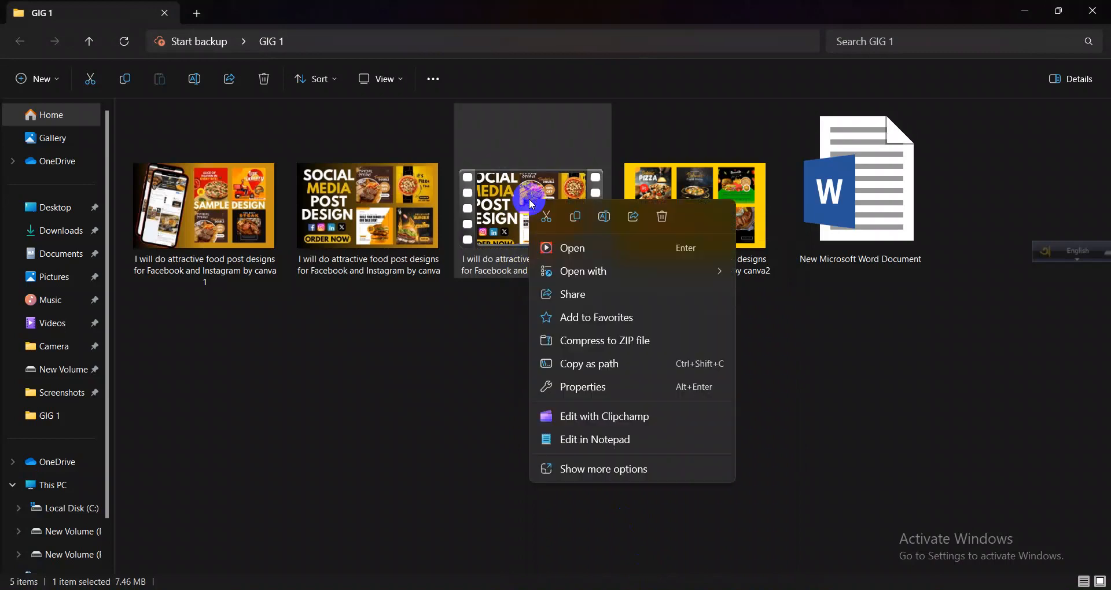
pyautogui.click(579, 387)
pyautogui.click(634, 236)
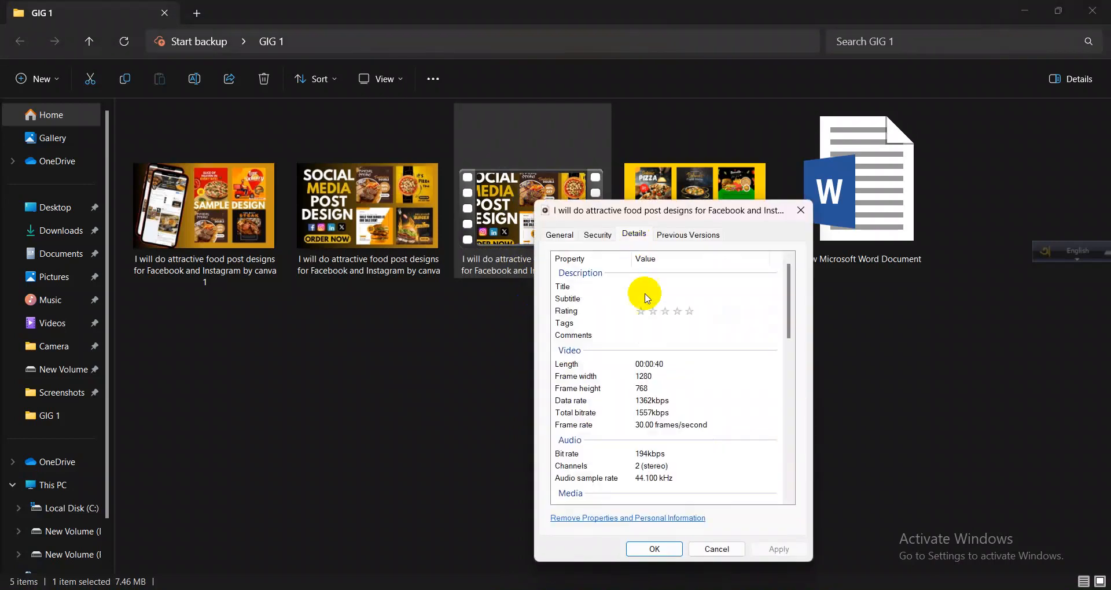
pyautogui.click(648, 286)
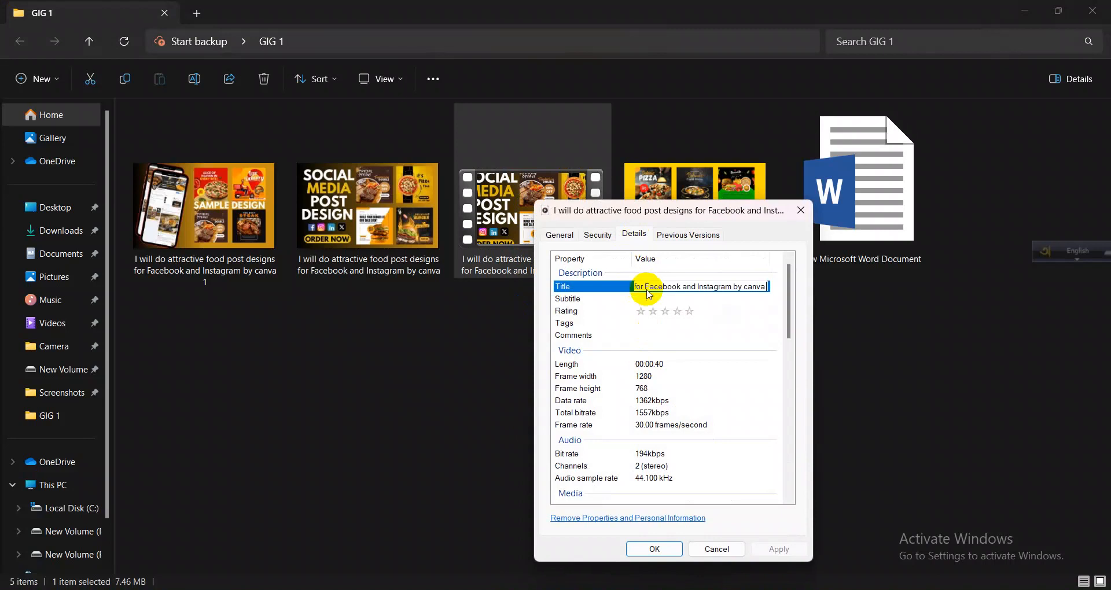
pyautogui.click(649, 297)
pyautogui.write('I will do attractive food post designs for Facebook and Instagram by canva')
pyautogui.click(690, 313)
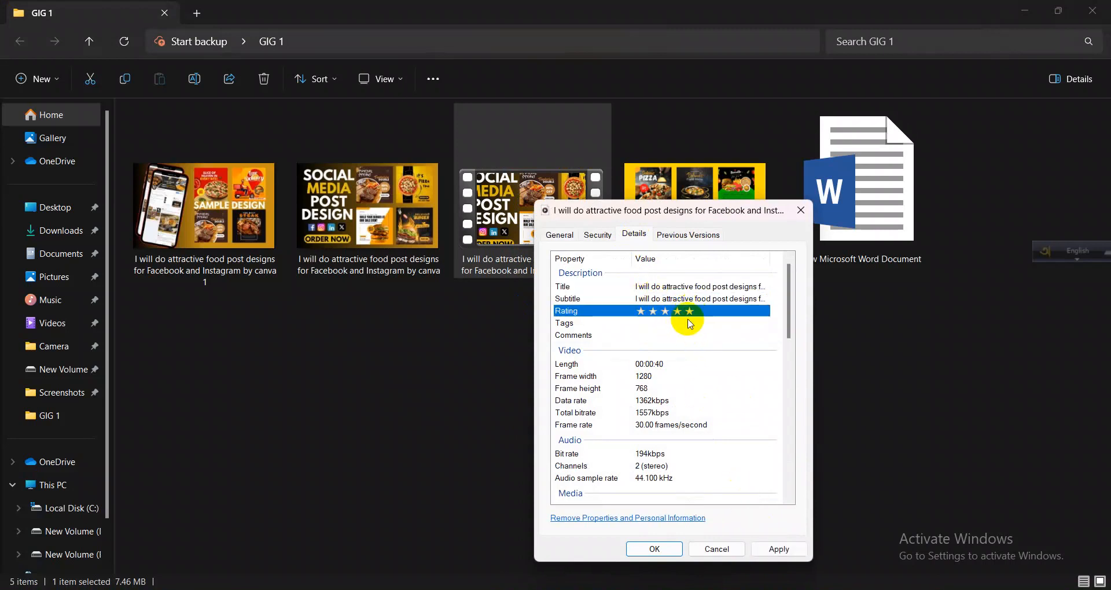
pyautogui.click(652, 548)
# - Reopen the MP4 video's details and check its Title, Subtitle, Rating and Tags fields
pyautogui.rightClick(547, 278)
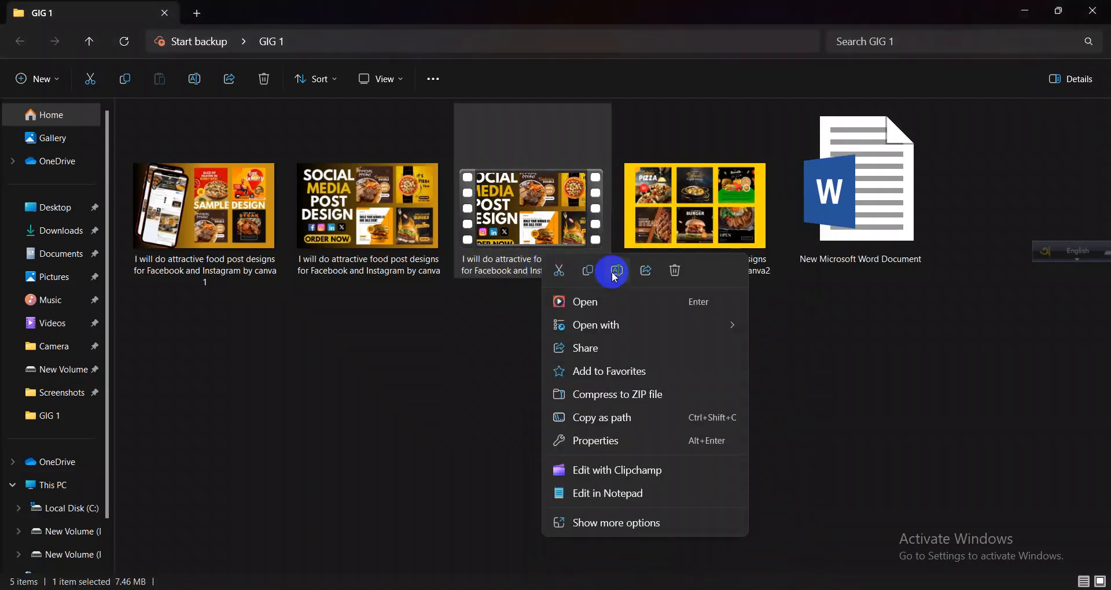
pyautogui.click(602, 438)
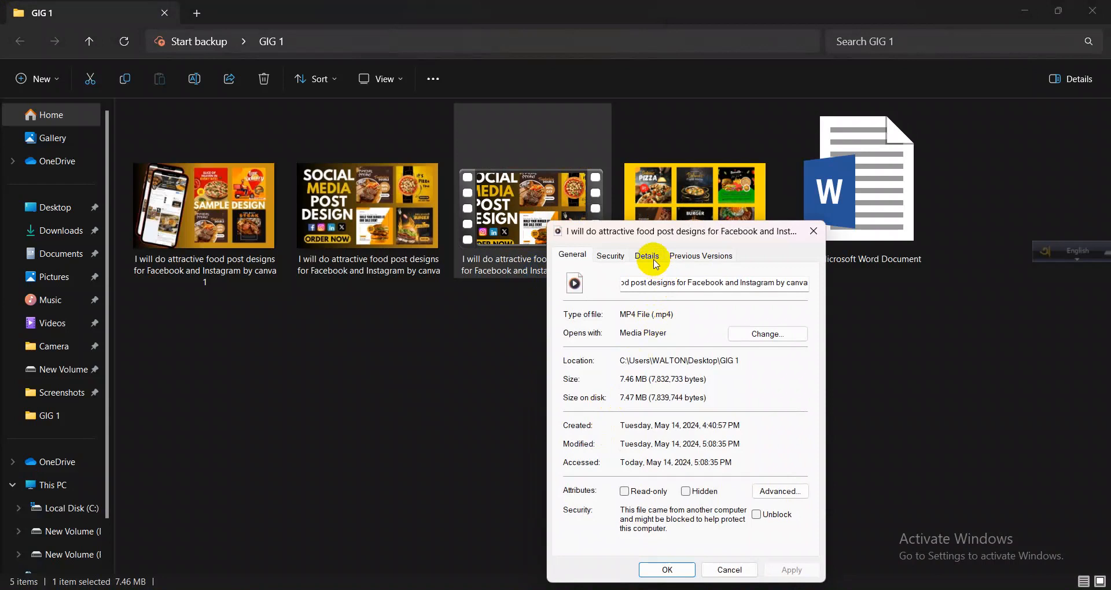
pyautogui.click(647, 257)
pyautogui.click(673, 307)
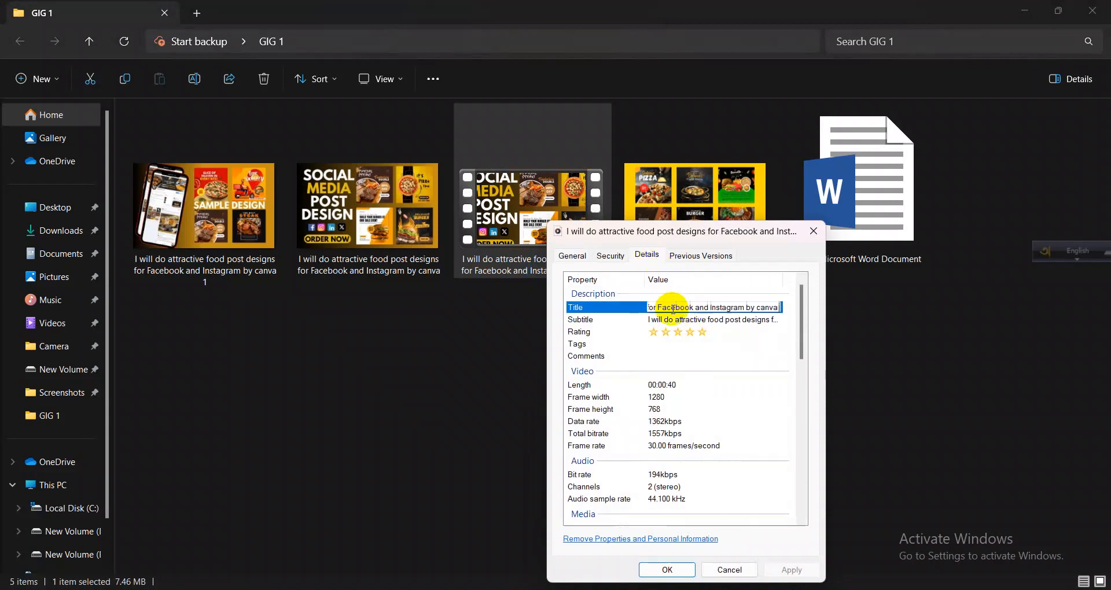
pyautogui.click(721, 354)
pyautogui.click(670, 344)
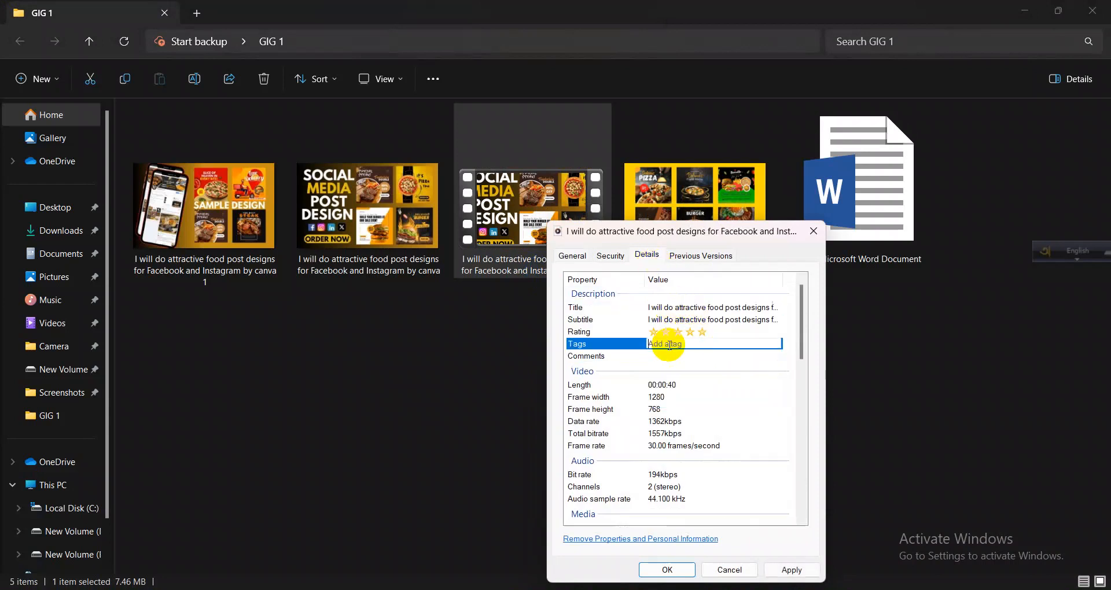
# - Fill in the video's Directors, Producers, Writers and Publisher with "I will do attractive food post designs for Facebook and Instagram by canva"
pyautogui.scroll(-8, 674, 376)
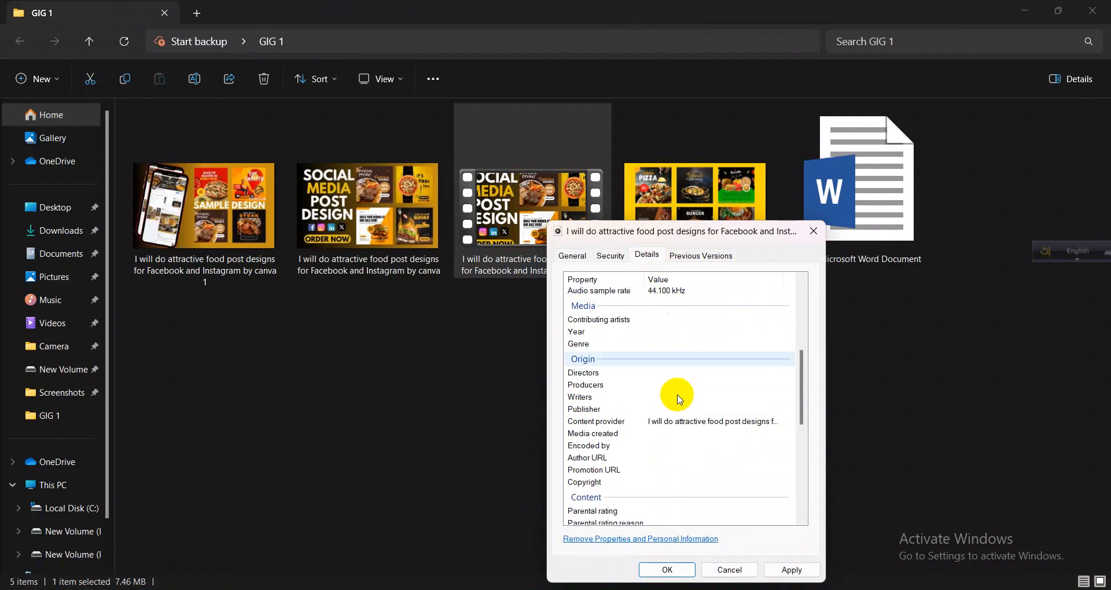
pyautogui.click(667, 305)
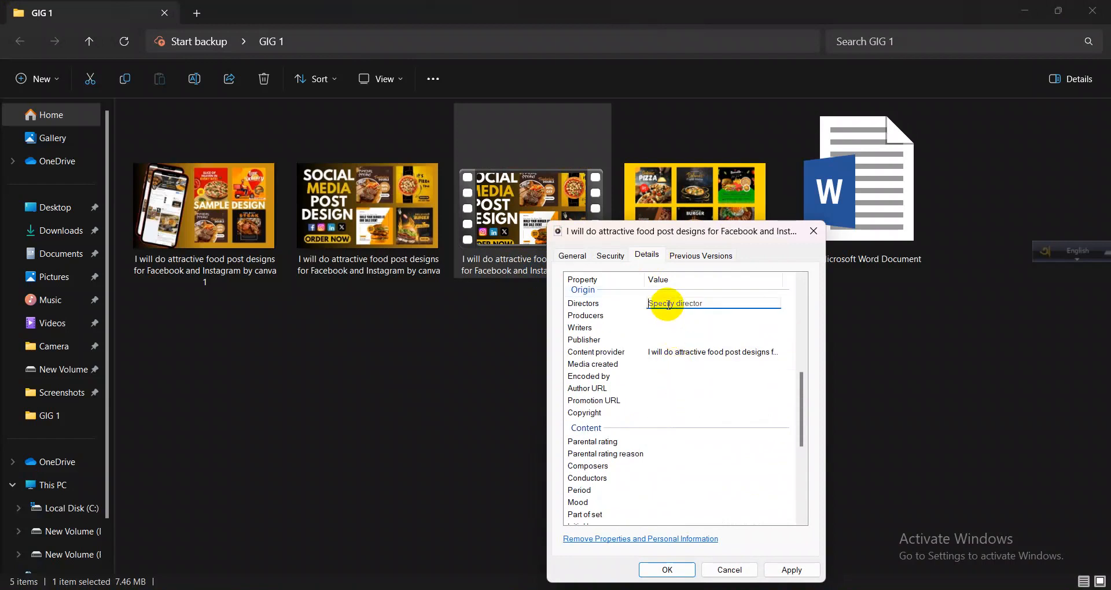
pyautogui.write('I will do attractive food post designs for Facebook and Instagram by canva')
pyautogui.click(665, 316)
pyautogui.write('I will do attractive food post designs for Facebook and Instagram by canva')
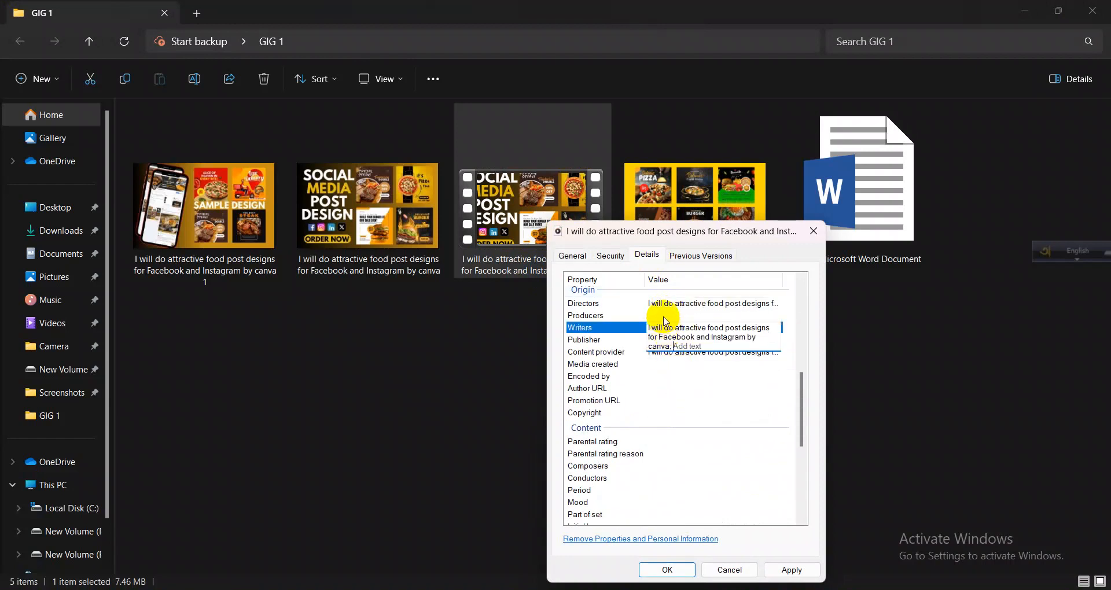
pyautogui.click(665, 344)
pyautogui.write('I will do attractive food post designs for Facebook and Instagram by canva')
# - Enter the gig title in the video's Encoded by field and set Media created to 5/14/2024
pyautogui.click(669, 373)
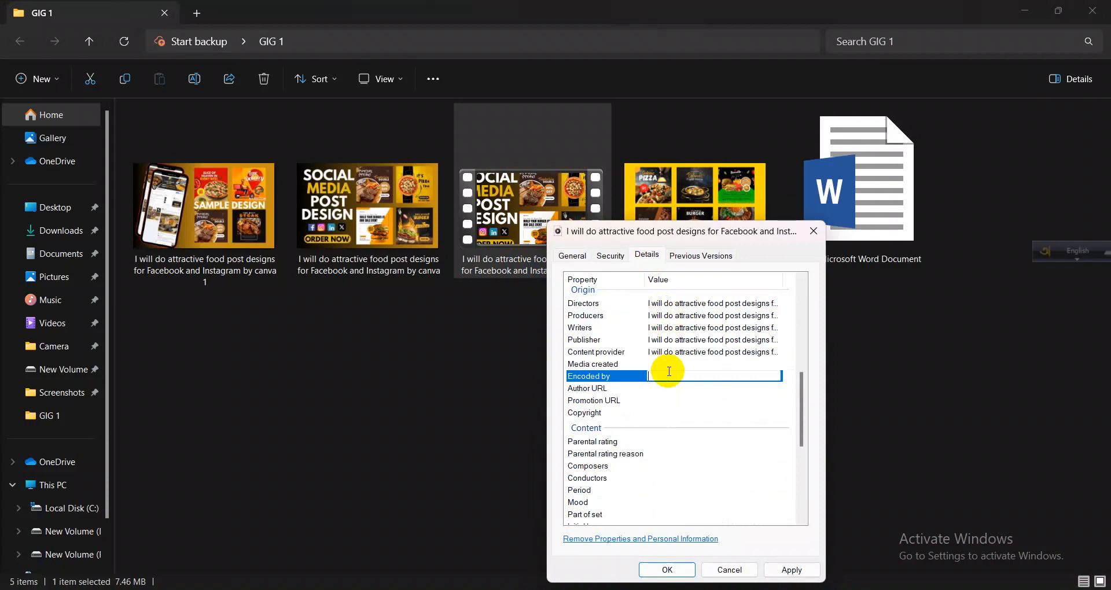
pyautogui.write('I will do attractive food post designs for Facebook and Instagram by canva')
pyautogui.click(669, 365)
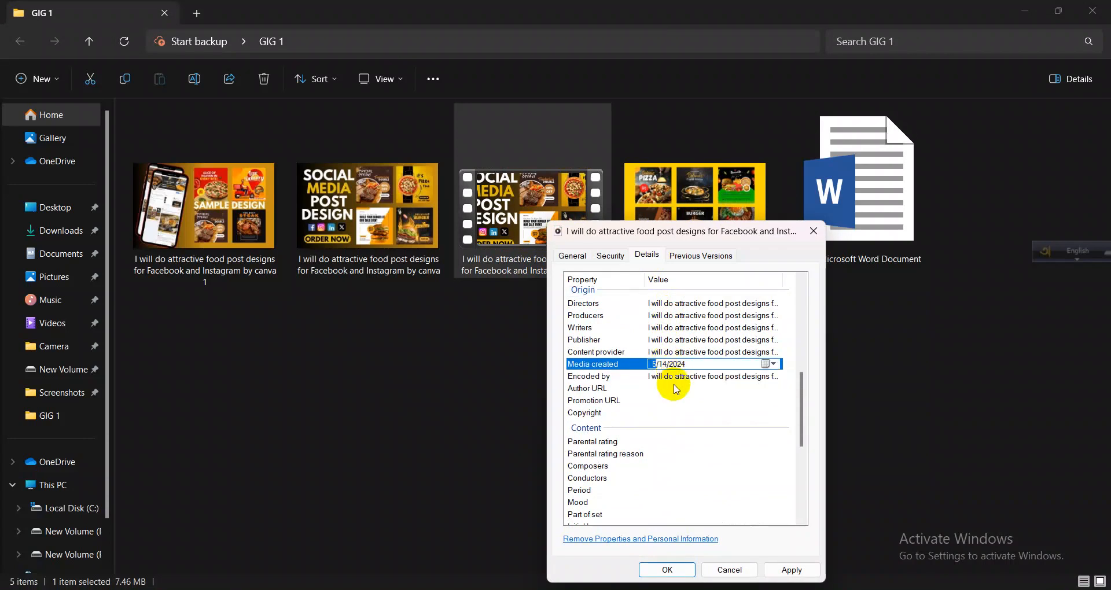
pyautogui.click(765, 365)
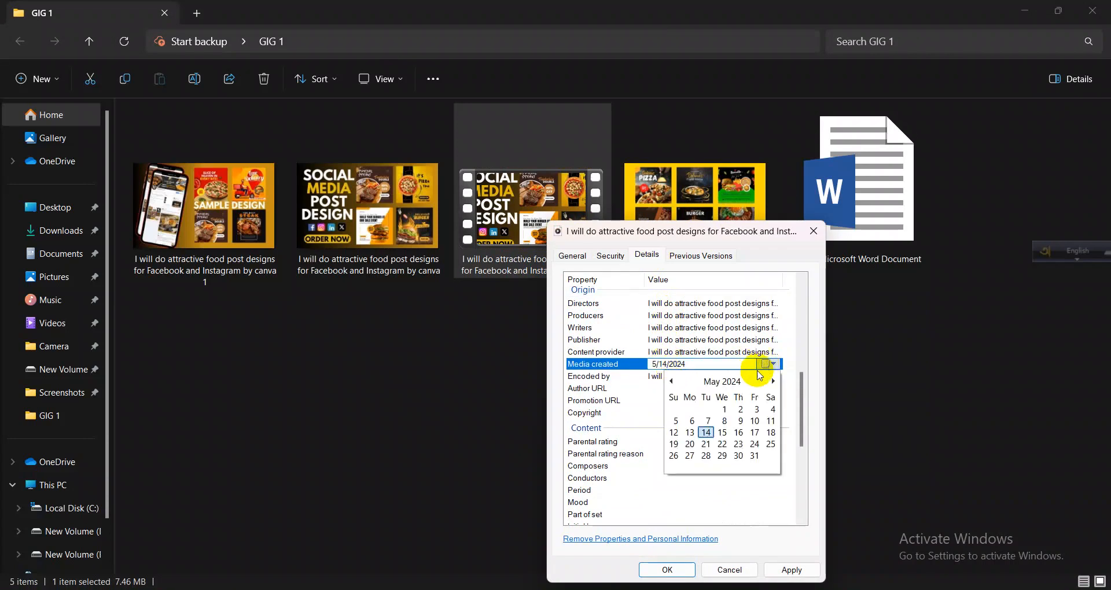
pyautogui.click(705, 427)
# - Enter the gig title as Parental rating, Composers, Conductors and Period in the video's Content metadata
pyautogui.scroll(-2, 661, 400)
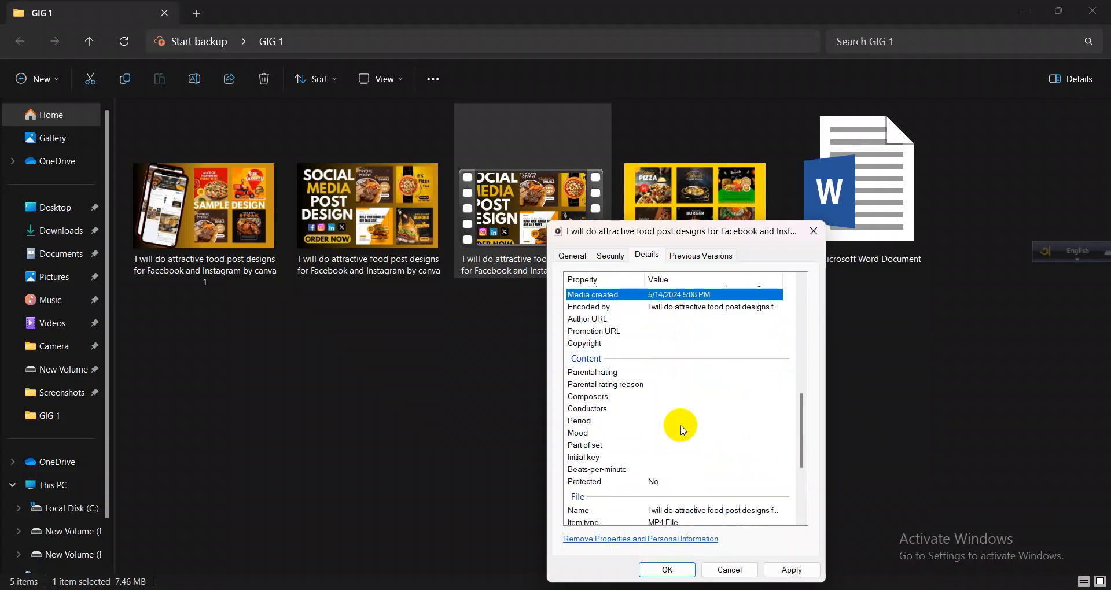
pyautogui.write('I will do attractive food post designs for Facebook and Instagram by canva')
pyautogui.click(672, 399)
pyautogui.write('I will do attractive food post designs for Facebook and Instagram by canva')
pyautogui.click(669, 385)
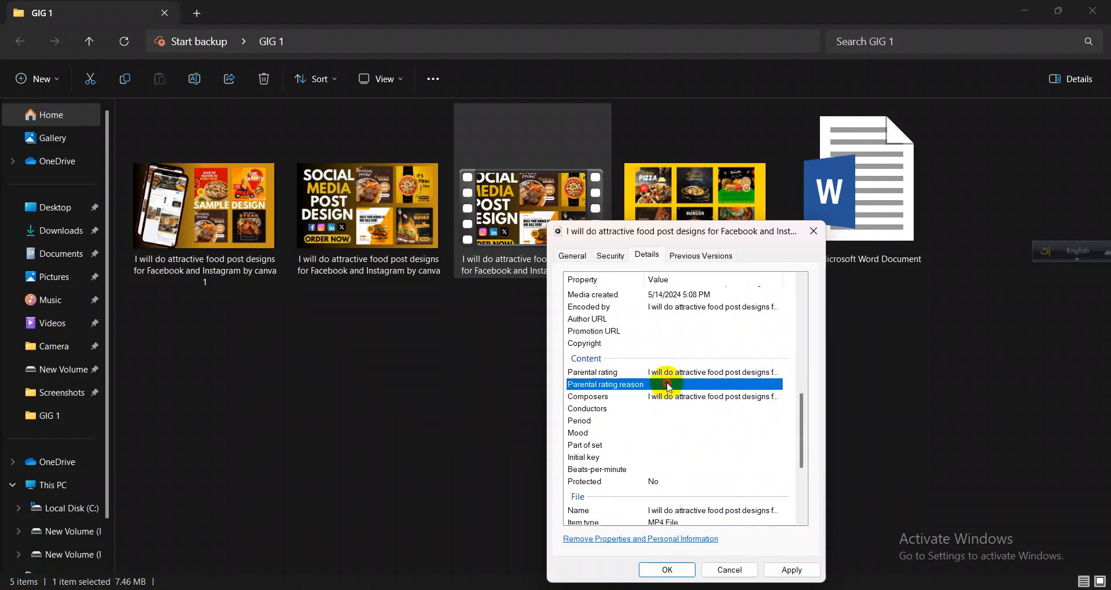
pyautogui.click(668, 408)
pyautogui.hotkey('ctrl', 'v')
pyautogui.click(668, 421)
pyautogui.hotkey('ctrl', 'v')
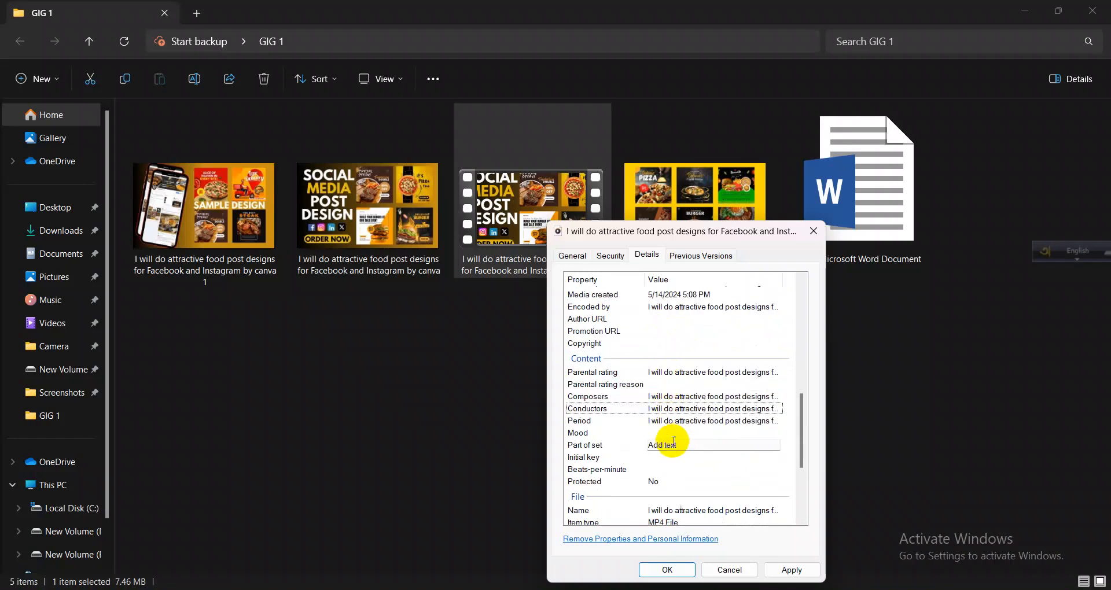
# - Enter the gig title as Mood, Part of set and Initial key in the video's Content metadata
pyautogui.click(667, 433)
pyautogui.write('I will do attractive food post designs for Facebook and Instagram by canva')
pyautogui.click(668, 445)
pyautogui.write('I will do attractive food post designs for Facebook and Instagram by canva')
pyautogui.click(668, 457)
pyautogui.write('I will do attractive food post designs for Facebook and Instagram by canva')
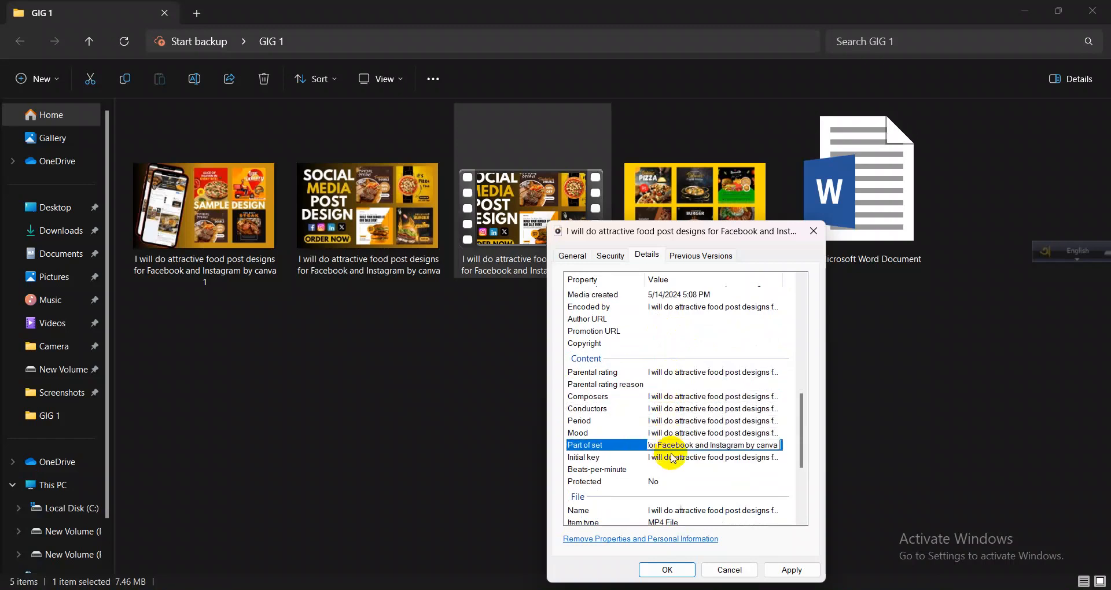
# - Enter the gig title as the video's Beats-per-minute, apply the metadata changes and close the properties
pyautogui.click(669, 469)
pyautogui.scroll(-2, 673, 470)
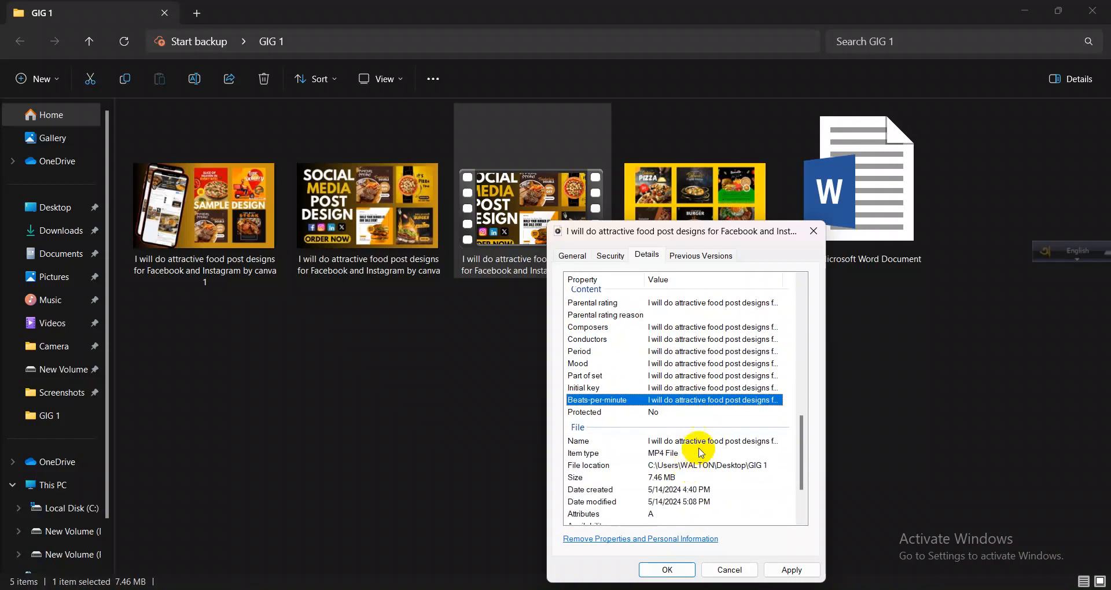
pyautogui.click(791, 571)
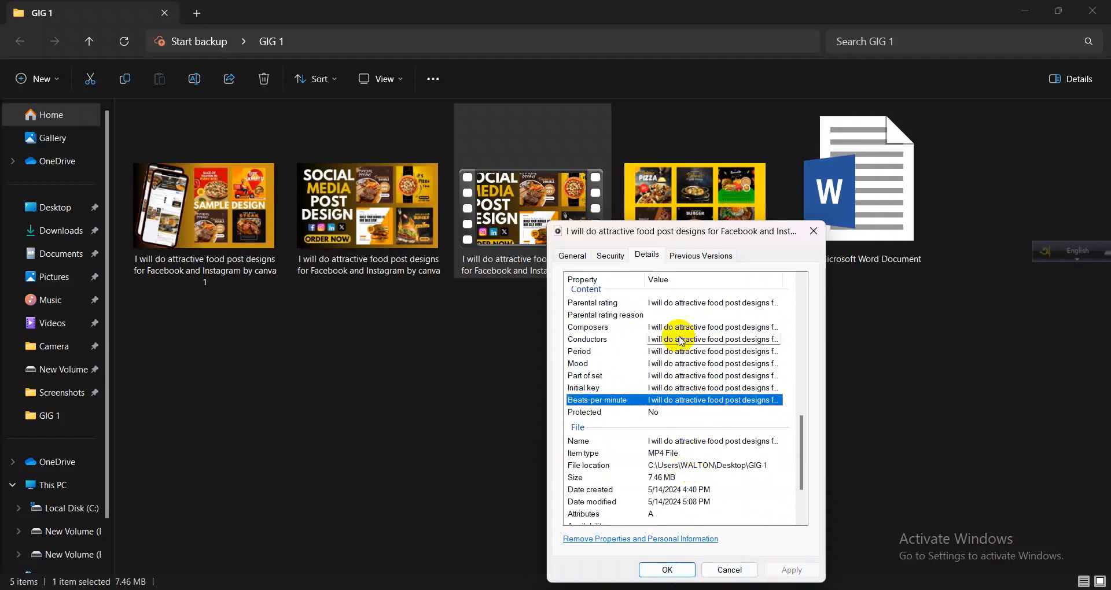
pyautogui.click(660, 317)
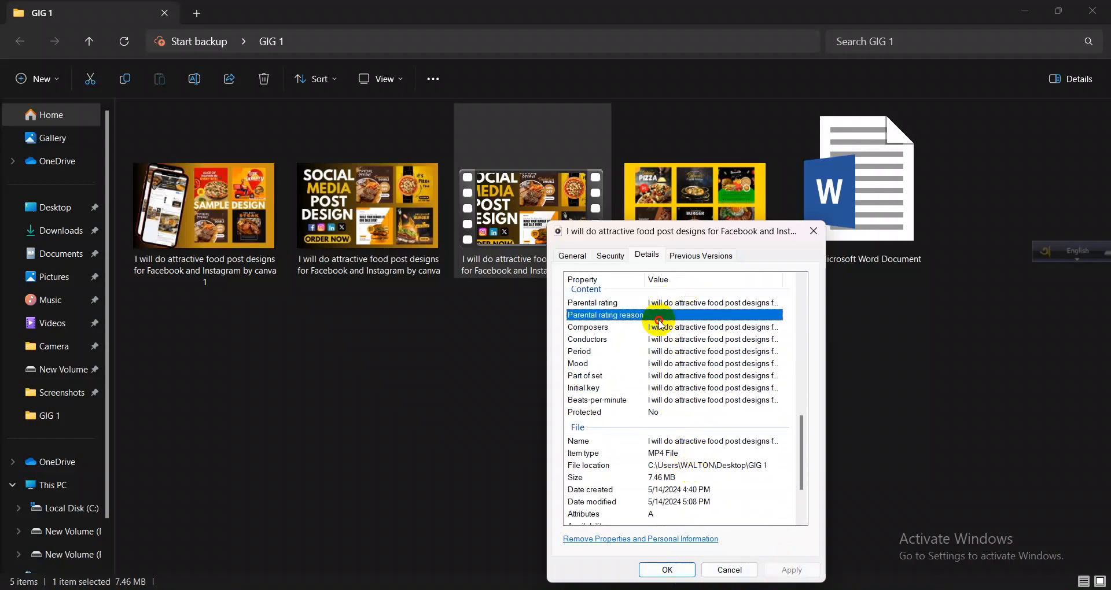
pyautogui.click(667, 570)
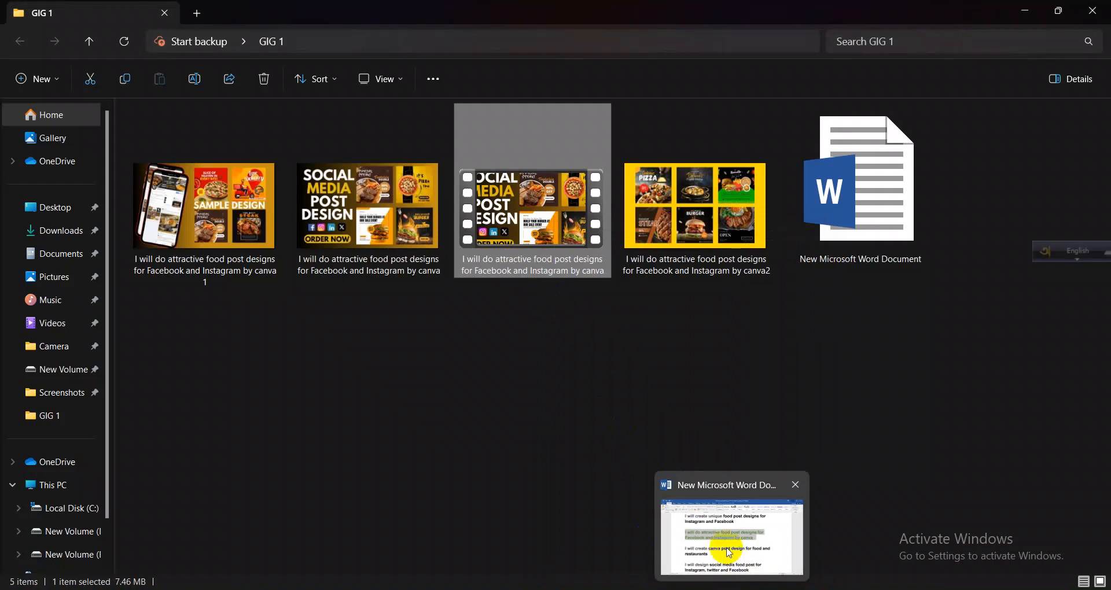
# - Switch to the Word document and copy the Fiverr profile link above the yellow-highlighted Description heading
pyautogui.click(732, 589)
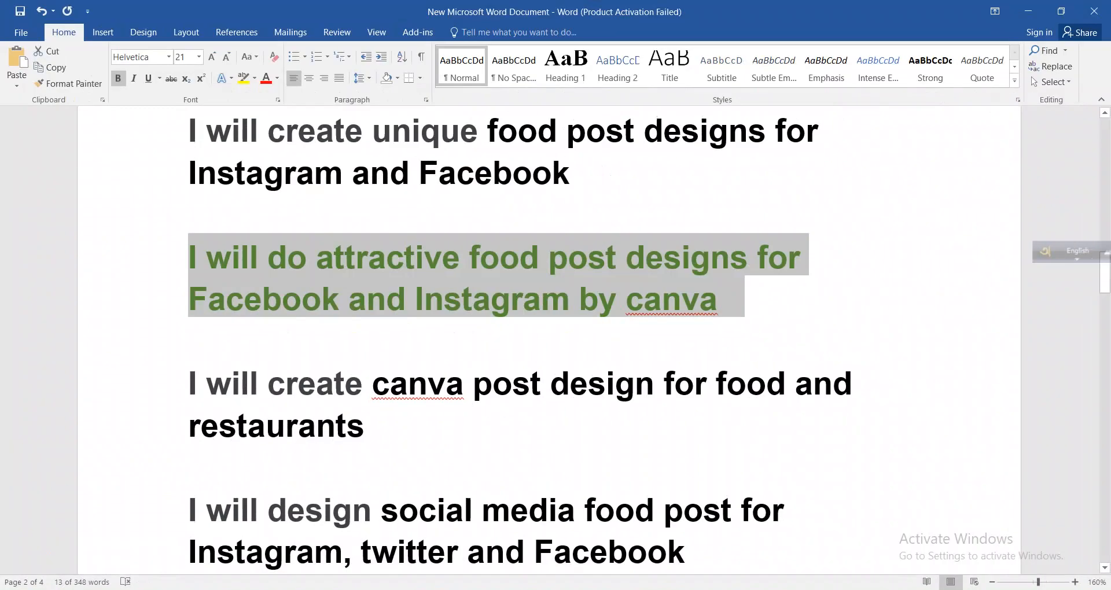
pyautogui.click(493, 394)
pyautogui.keyDown('ctrl'); pyautogui.scroll(-4, 517, 373); pyautogui.keyUp('ctrl')
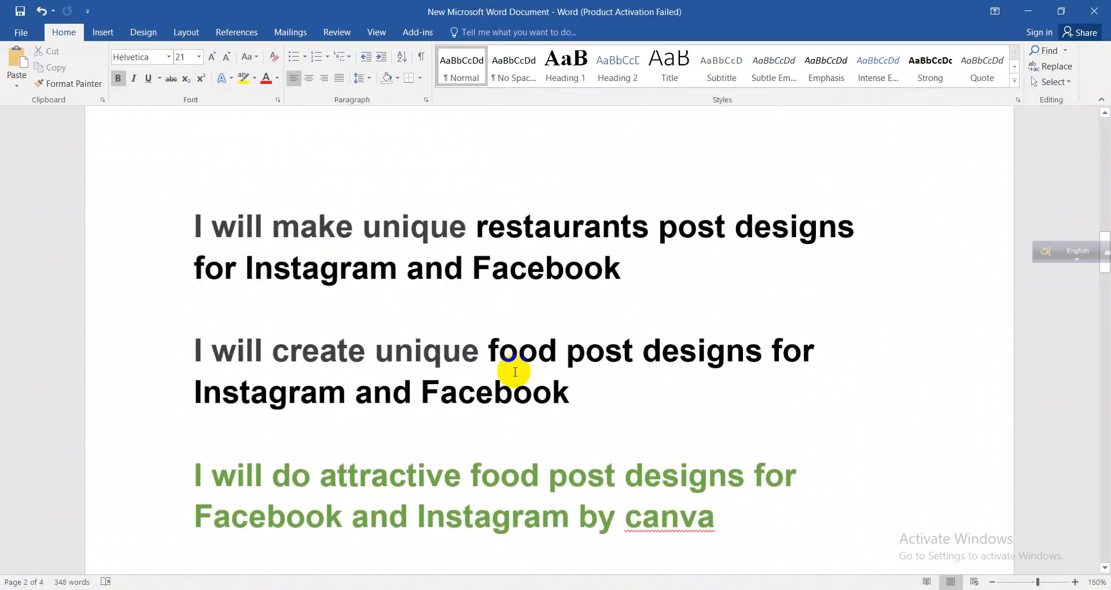
pyautogui.scroll(-8, 514, 371)
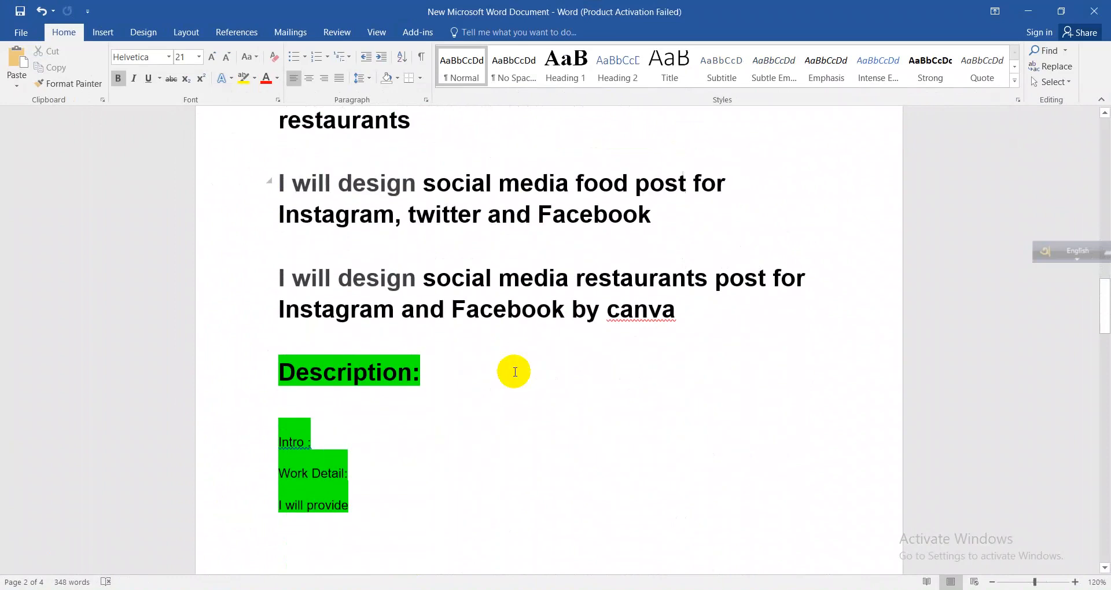
pyautogui.scroll(-3, 513, 372)
pyautogui.scroll(-2, 486, 379)
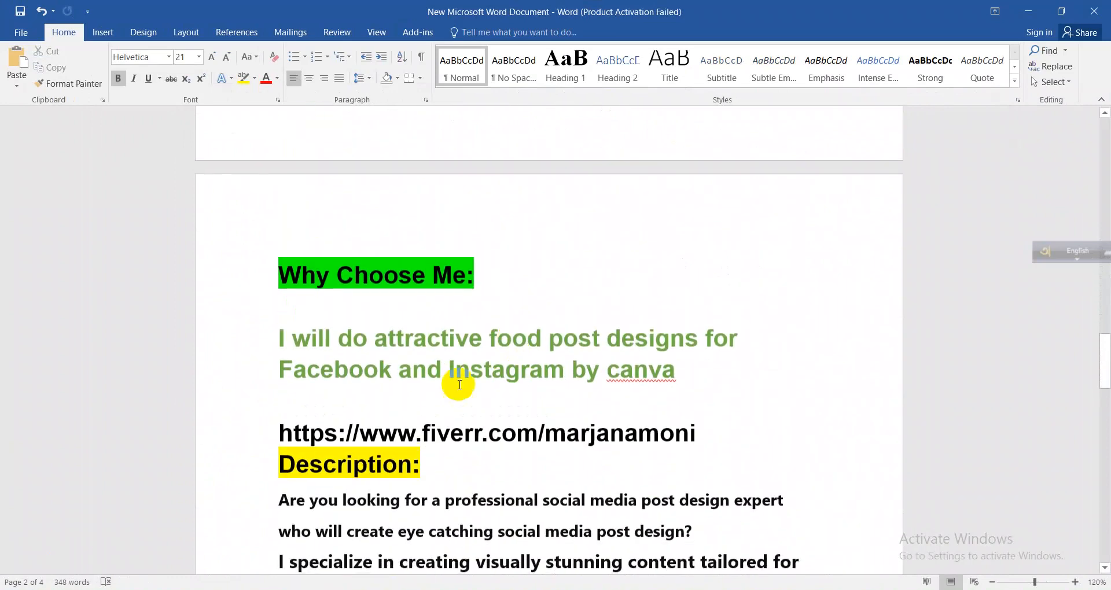
pyautogui.moveTo(277, 432); pyautogui.dragTo(677, 435)
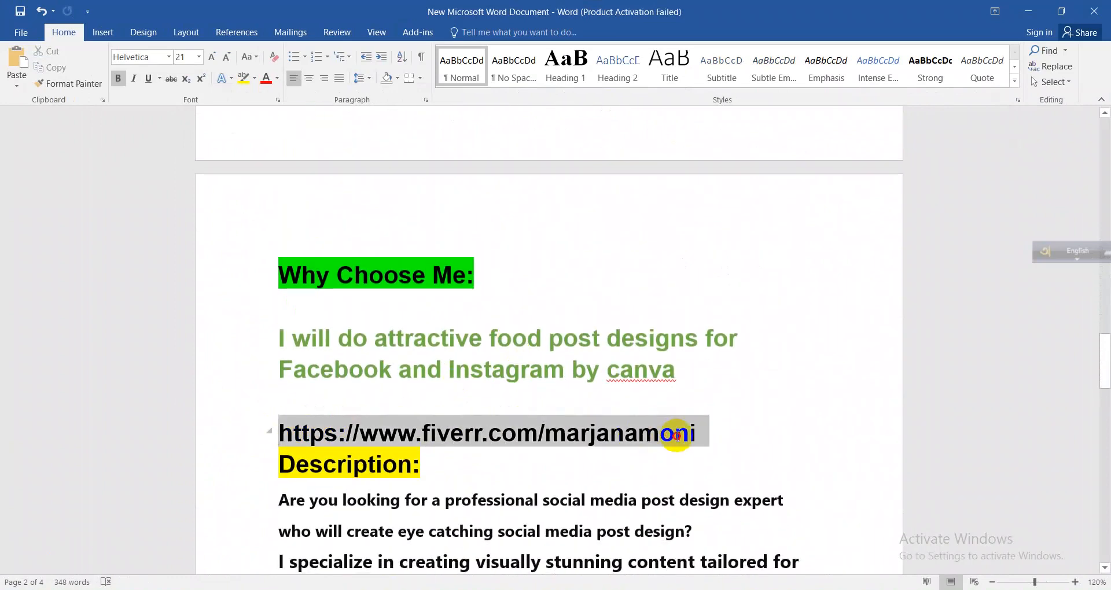
pyautogui.click(1028, 12)
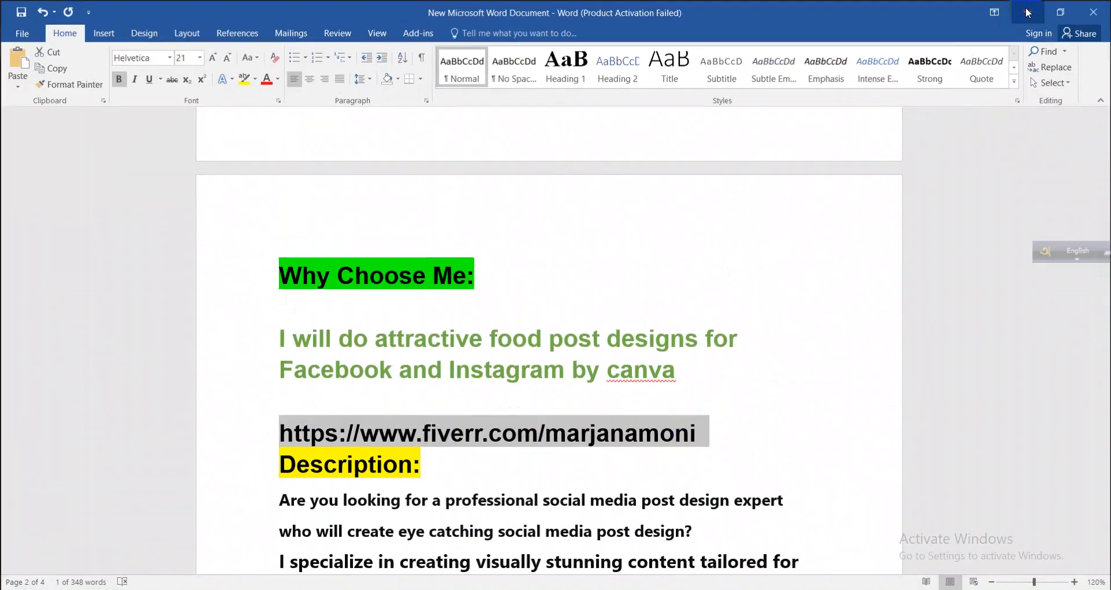
# - In the MP4 video's detailed properties, enter the copied Fiverr profile link as Author URL and Promotion URL
pyautogui.click(694, 242)
pyautogui.click(546, 236)
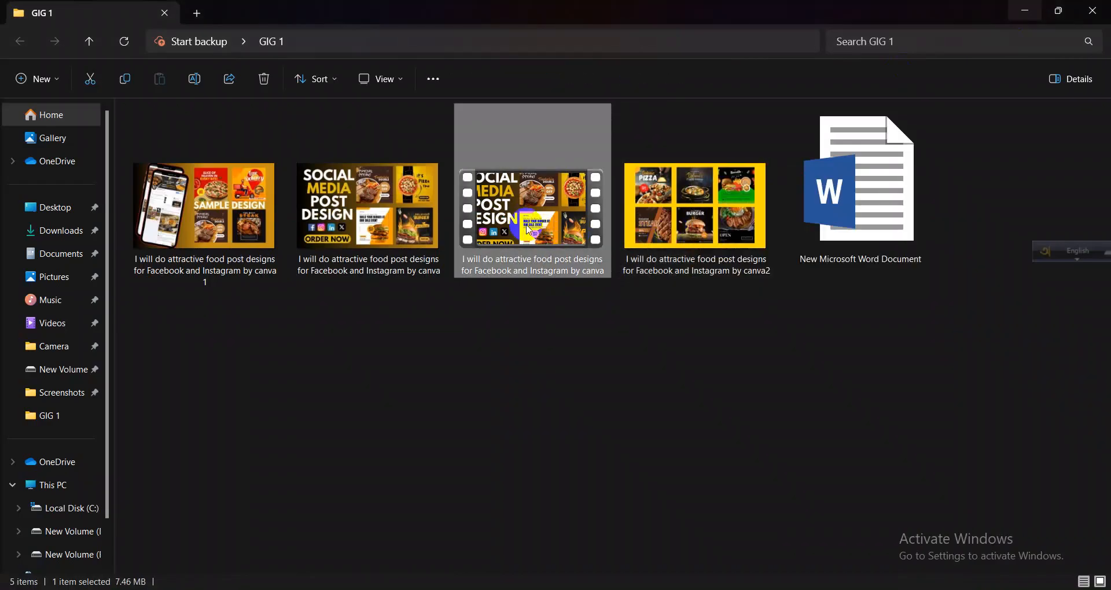
pyautogui.rightClick(522, 218)
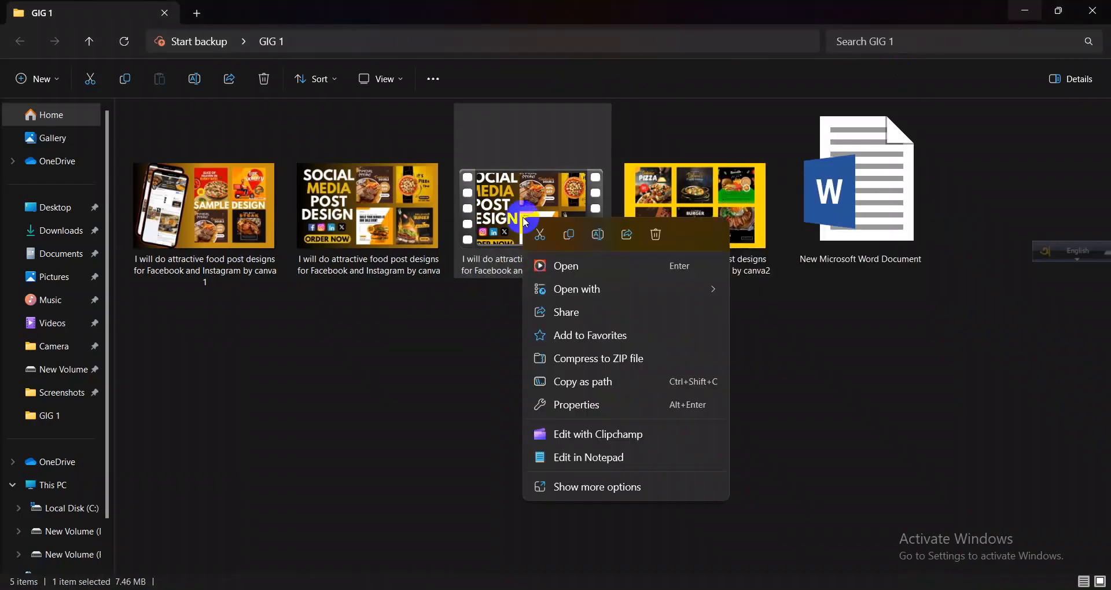
pyautogui.click(587, 403)
pyautogui.click(636, 254)
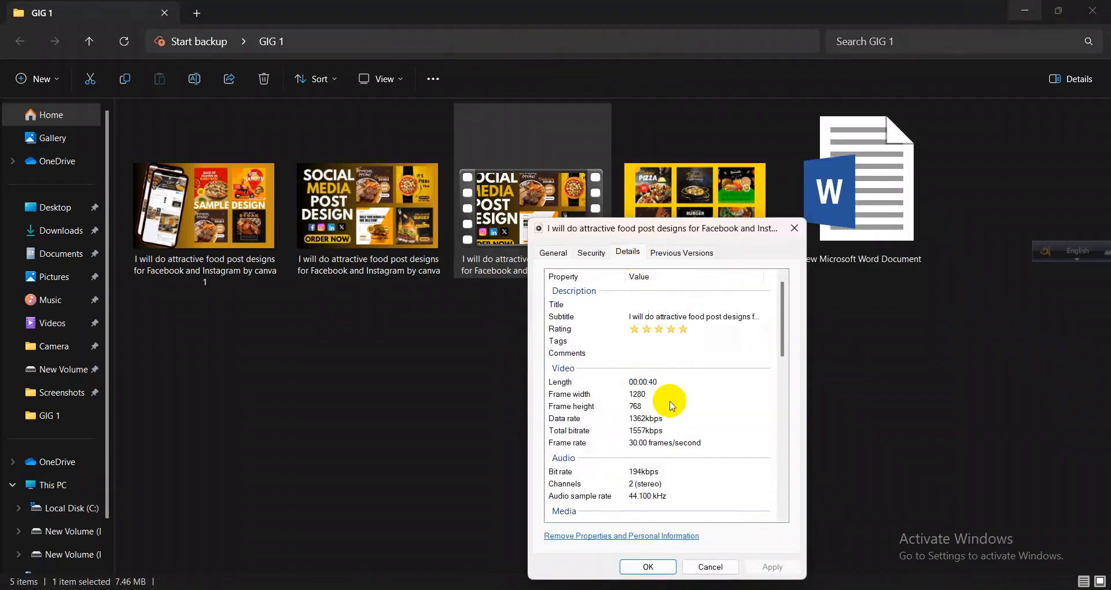
pyautogui.scroll(-5, 644, 354)
pyautogui.scroll(-1, 648, 364)
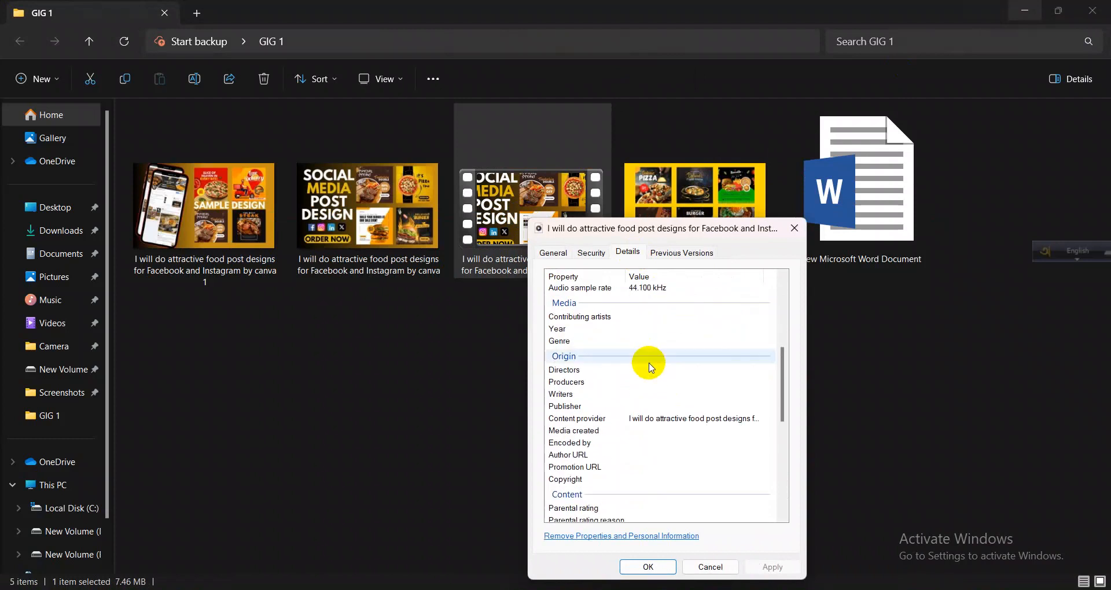
pyautogui.scroll(-3, 659, 396)
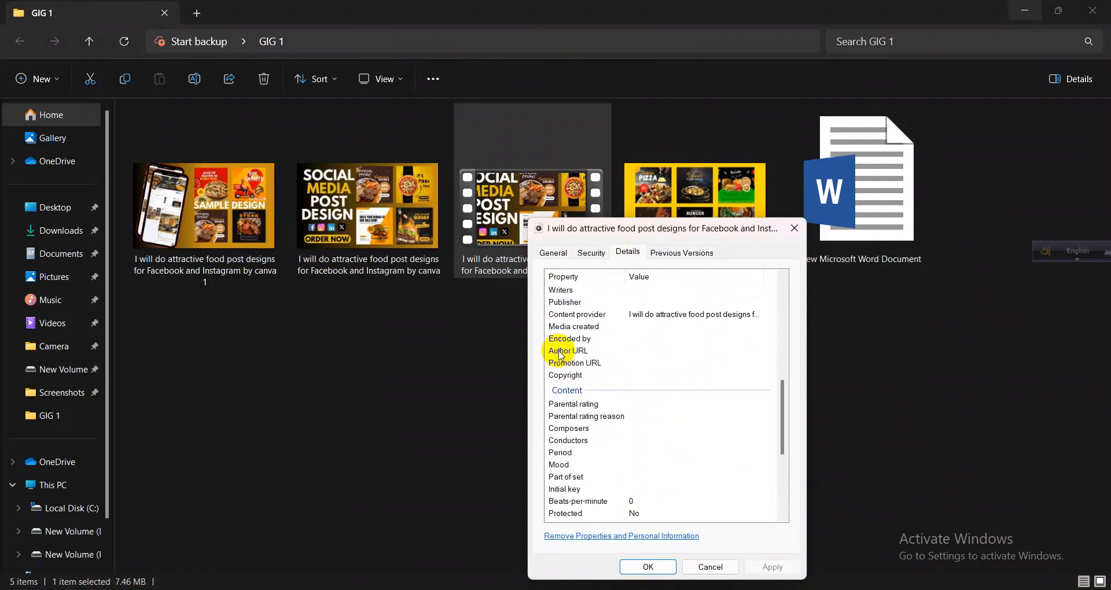
pyautogui.click(638, 354)
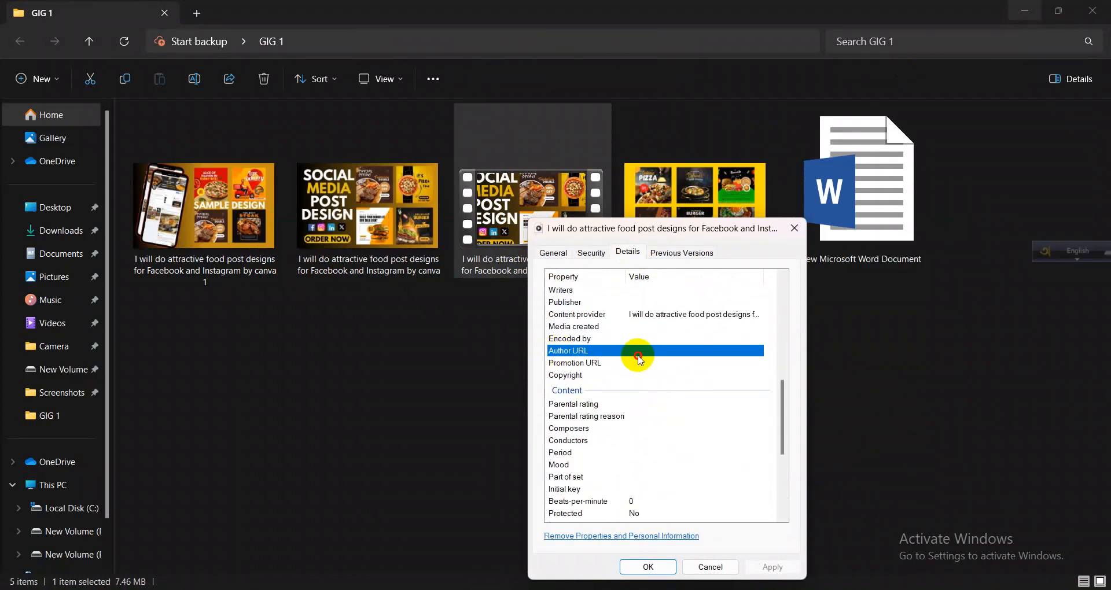
pyautogui.click(587, 374)
pyautogui.click(639, 361)
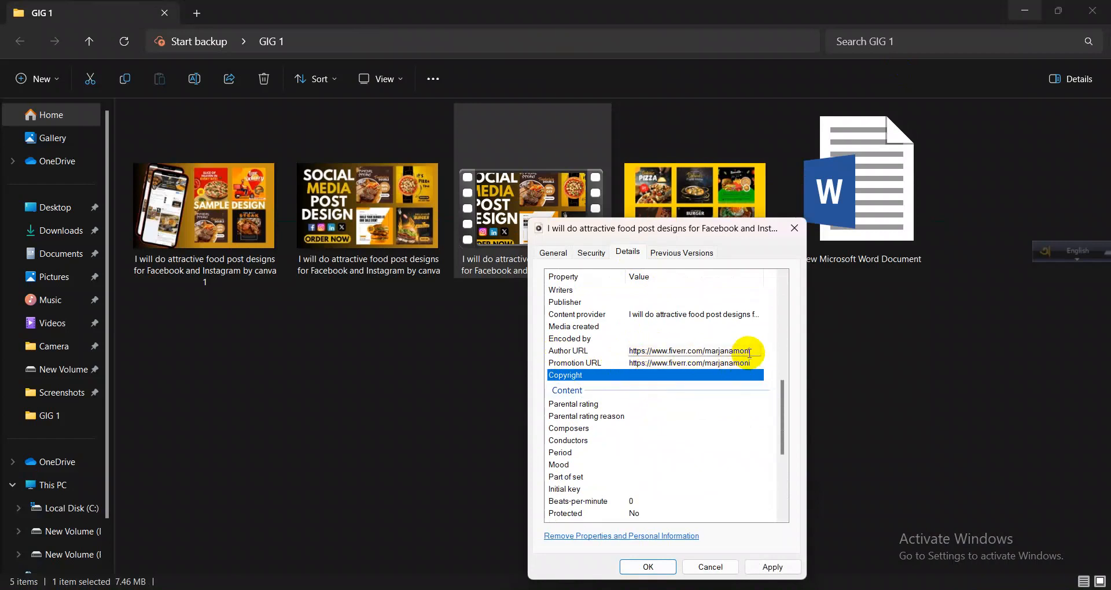
pyautogui.moveTo(749, 351); pyautogui.dragTo(633, 352)
# - Copy the gig title from the video's Content provider value and enter it as Encoded by
pyautogui.scroll(1, 670, 376)
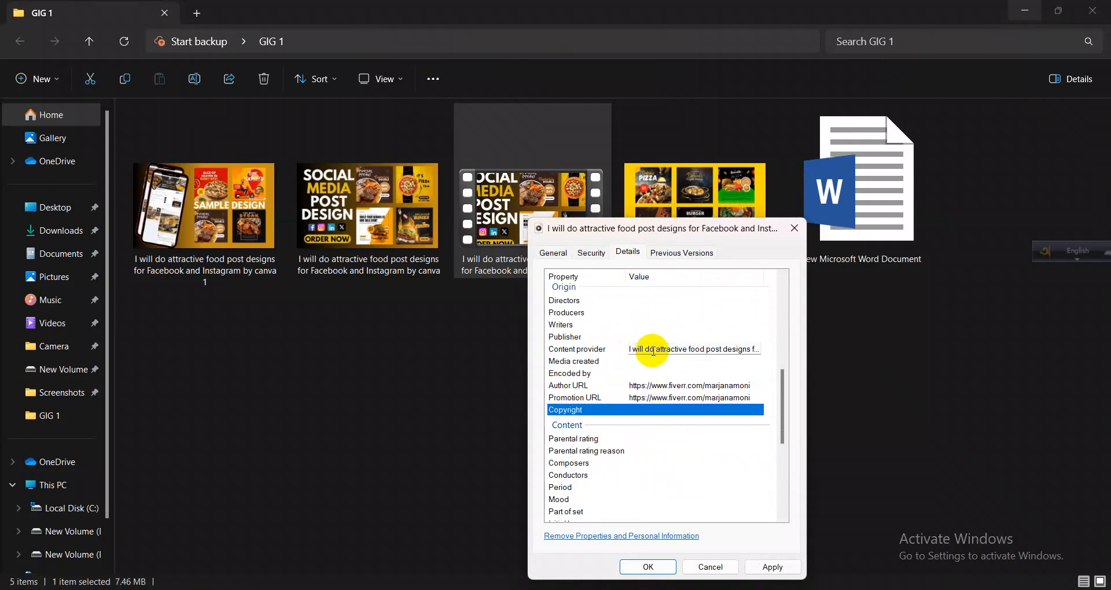
pyautogui.click(652, 351)
pyautogui.hotkey('ctrl', 'c')
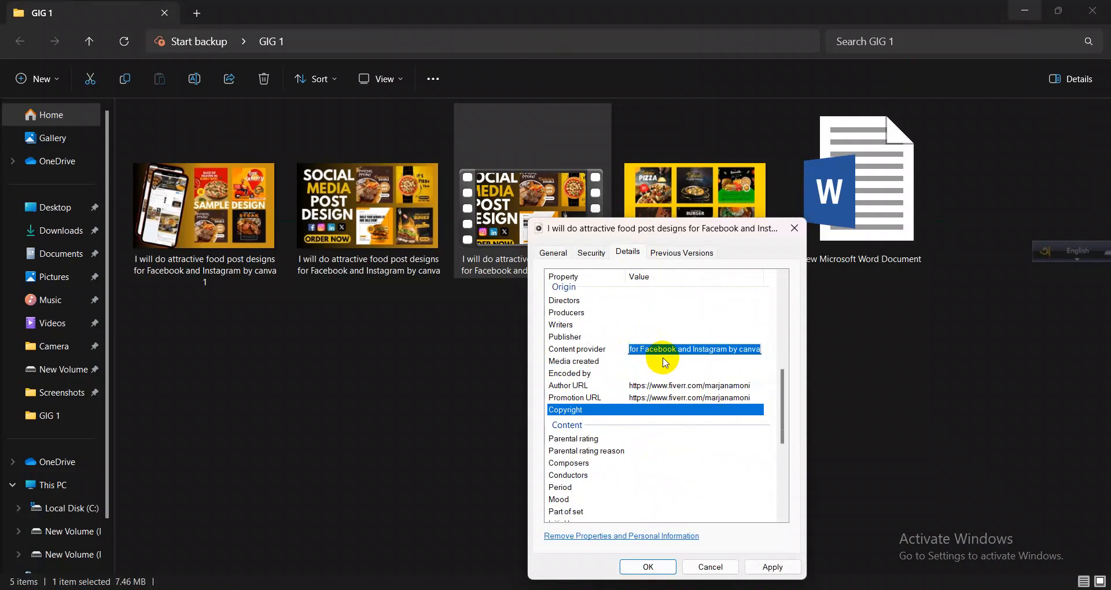
pyautogui.click(664, 362)
pyautogui.click(656, 373)
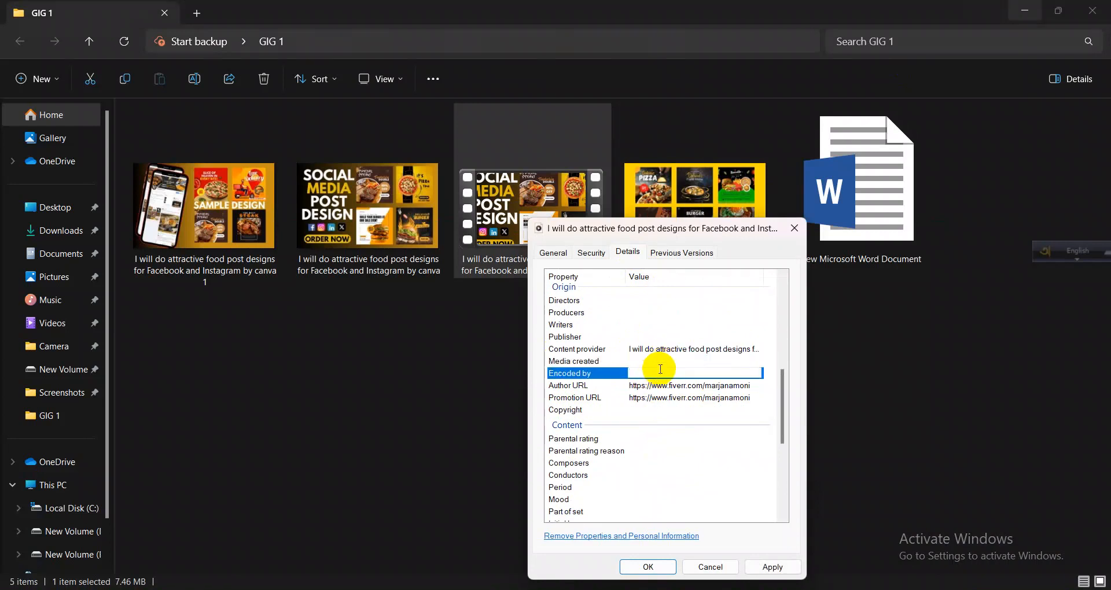
pyautogui.scroll(3, 660, 368)
pyautogui.scroll(-2, 653, 382)
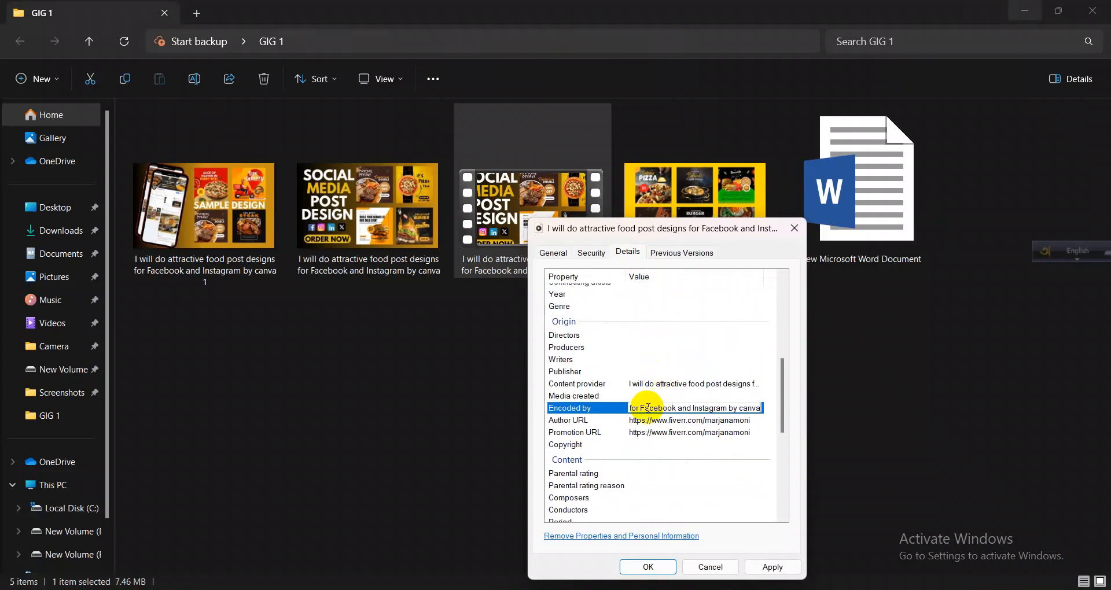
# - Enter the gig title as the video's Genre and Contributing artists, and try it for Year as well
pyautogui.scroll(2, 659, 382)
pyautogui.click(652, 371)
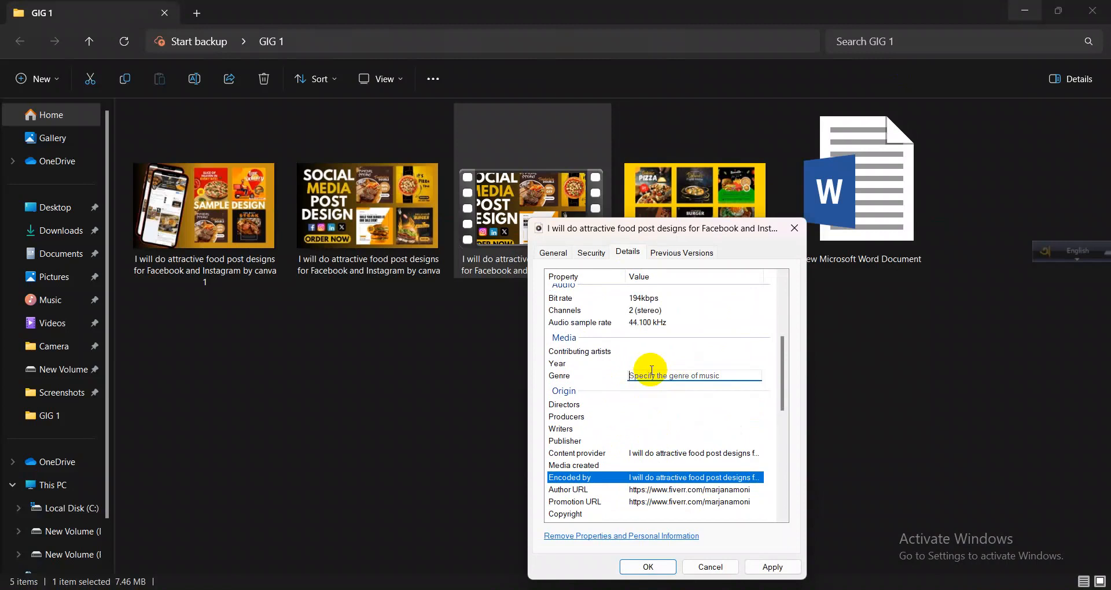
pyautogui.hotkey('ctrl', 'v')
pyautogui.click(654, 363)
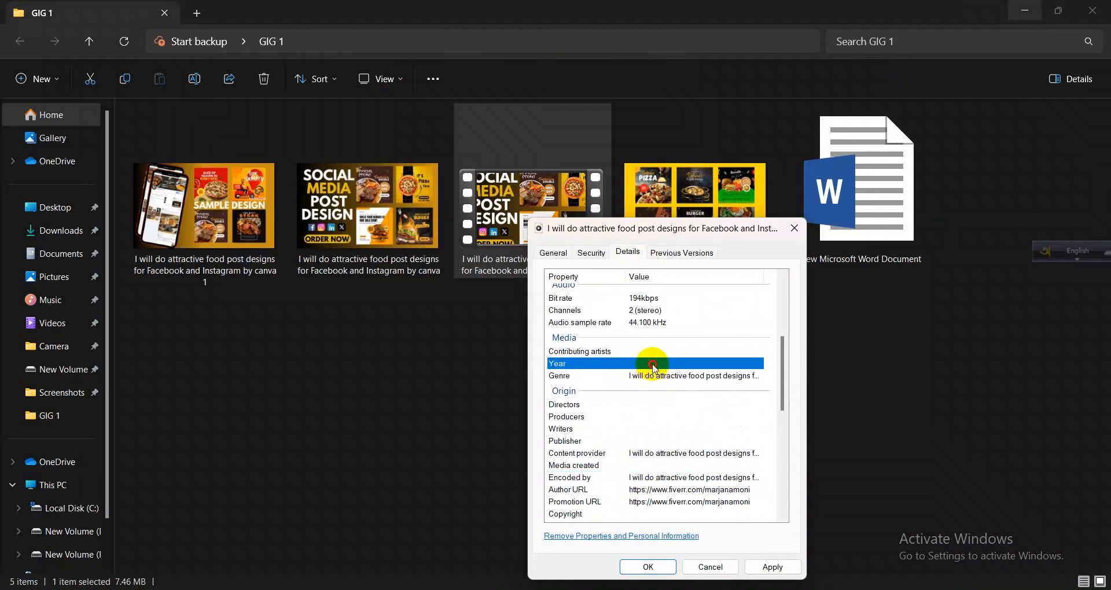
pyautogui.hotkey('ctrl', 'v')
pyautogui.click(658, 350)
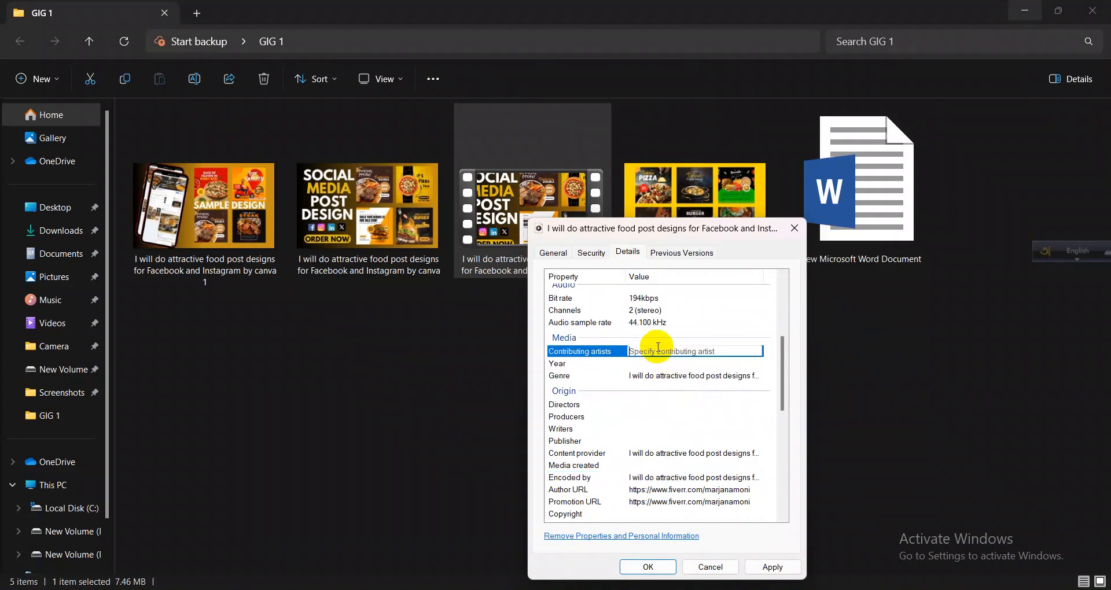
pyautogui.hotkey('ctrl', 'v')
# - Set the video's Title to "I will do attractive food post designs for Facebook and Instagram by canva" and apply the changes
pyautogui.scroll(2, 664, 381)
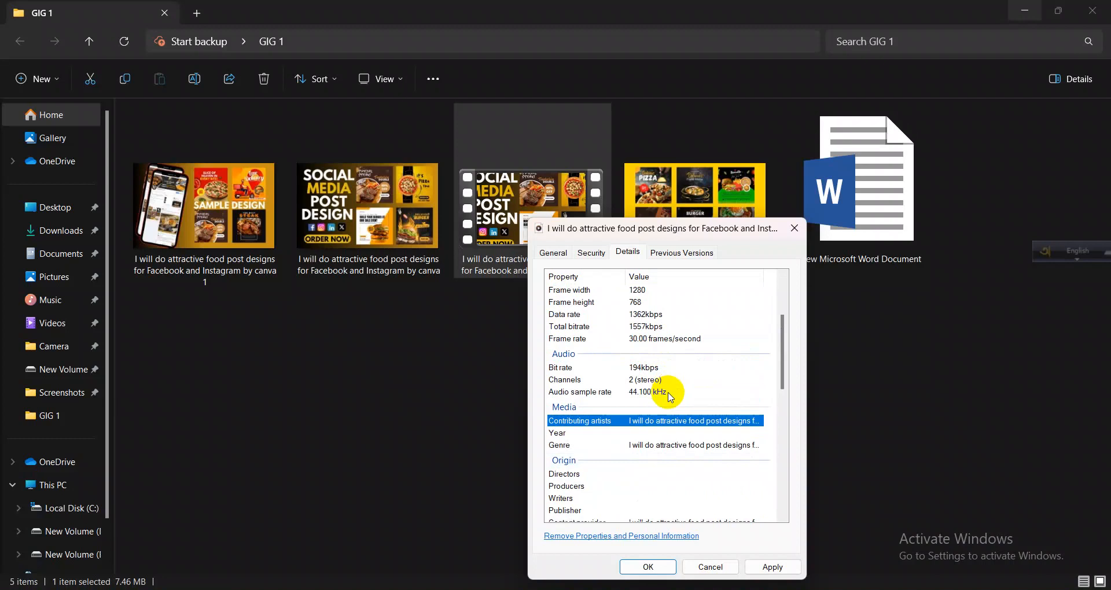
pyautogui.click(698, 370)
pyautogui.scroll(3, 699, 377)
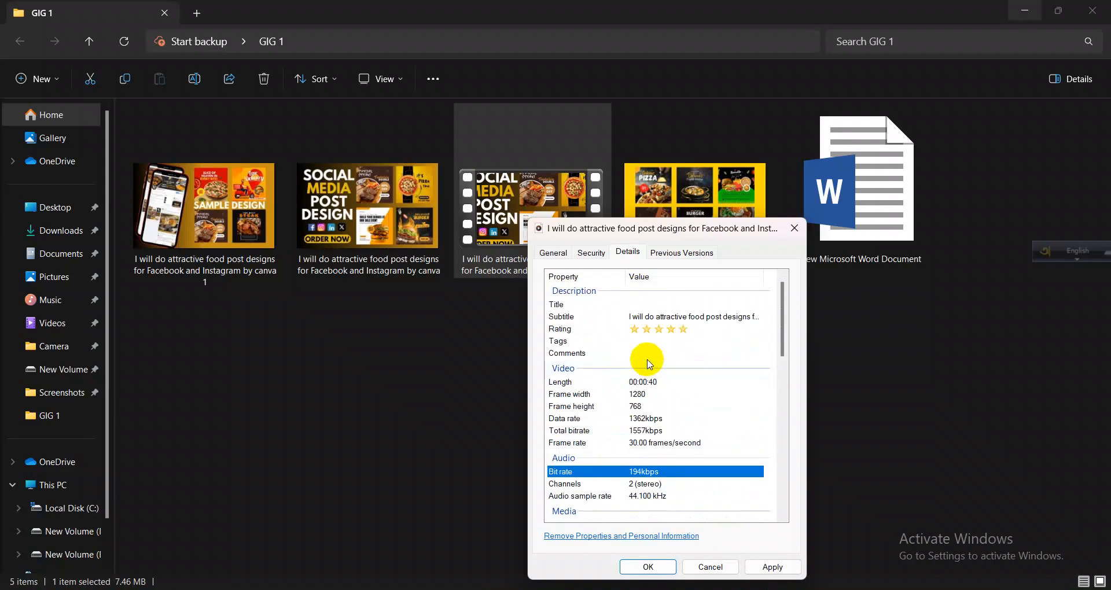
pyautogui.click(686, 382)
pyautogui.click(648, 317)
pyautogui.click(644, 300)
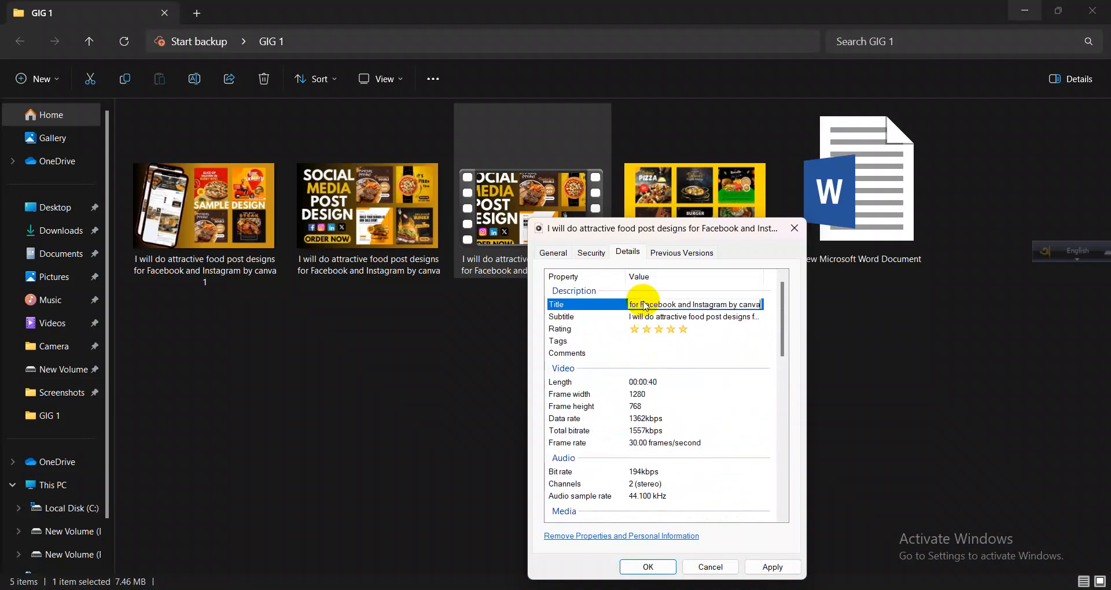
pyautogui.click(773, 567)
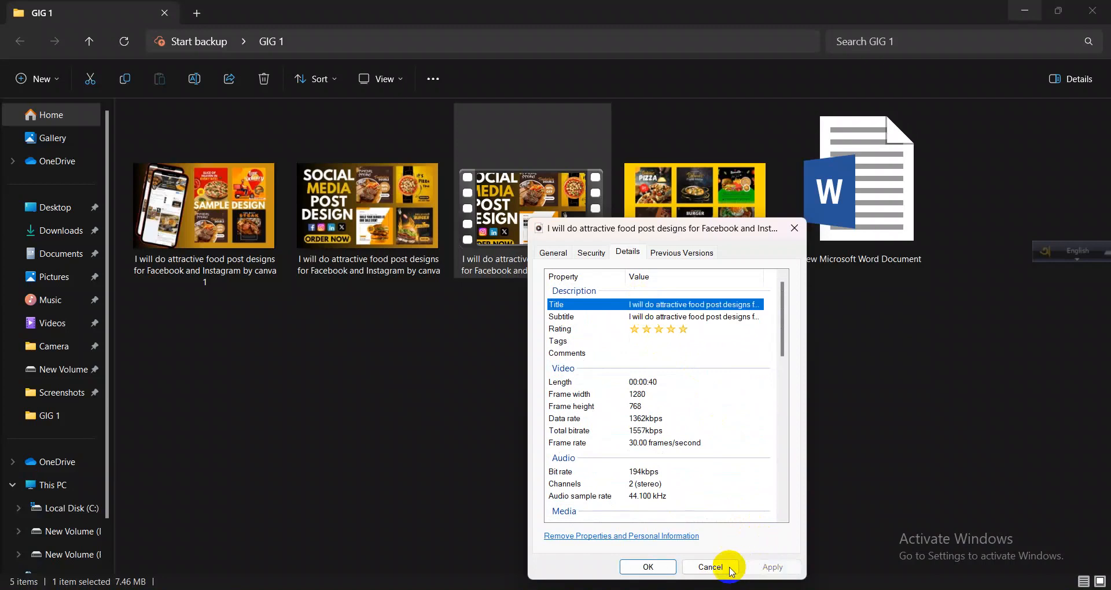
# - Add the gig title as the video's tag, apply it and close the properties
pyautogui.click(656, 343)
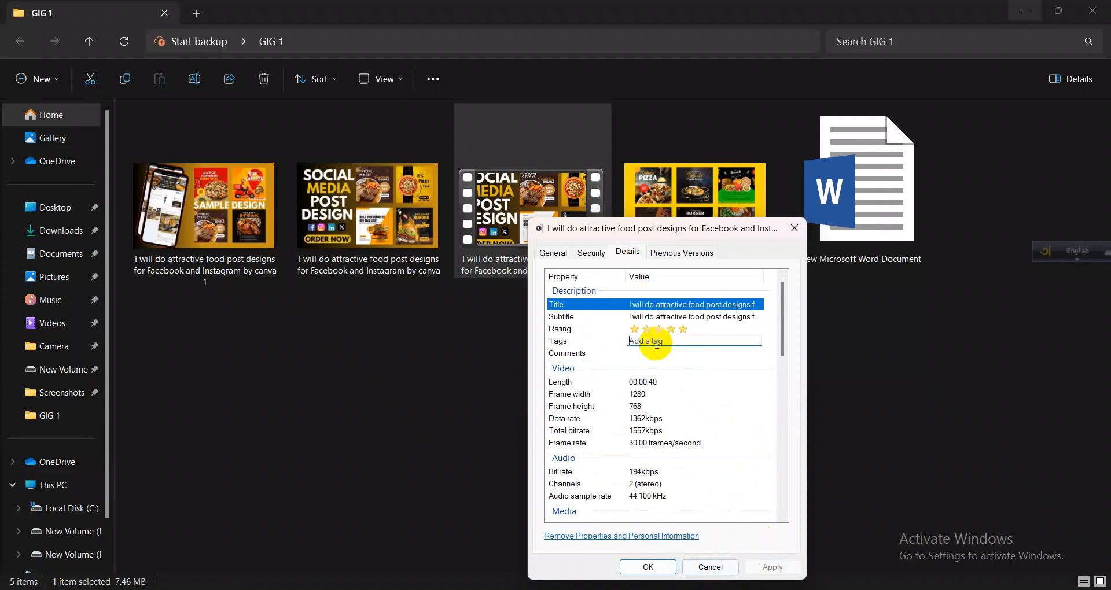
pyautogui.hotkey('ctrl', 'v')
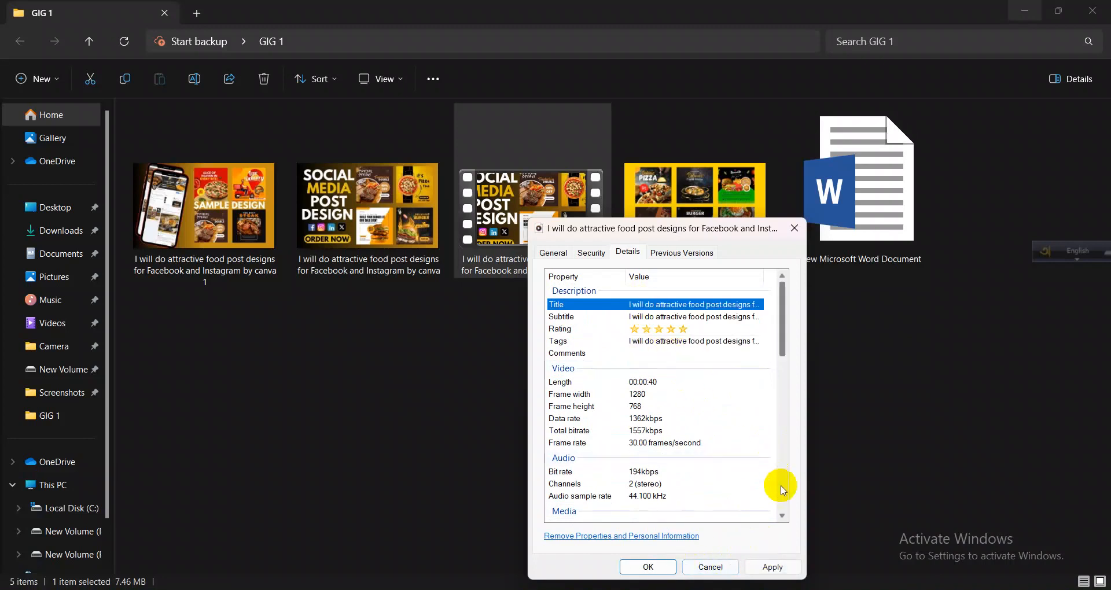
pyautogui.click(772, 567)
pyautogui.click(648, 567)
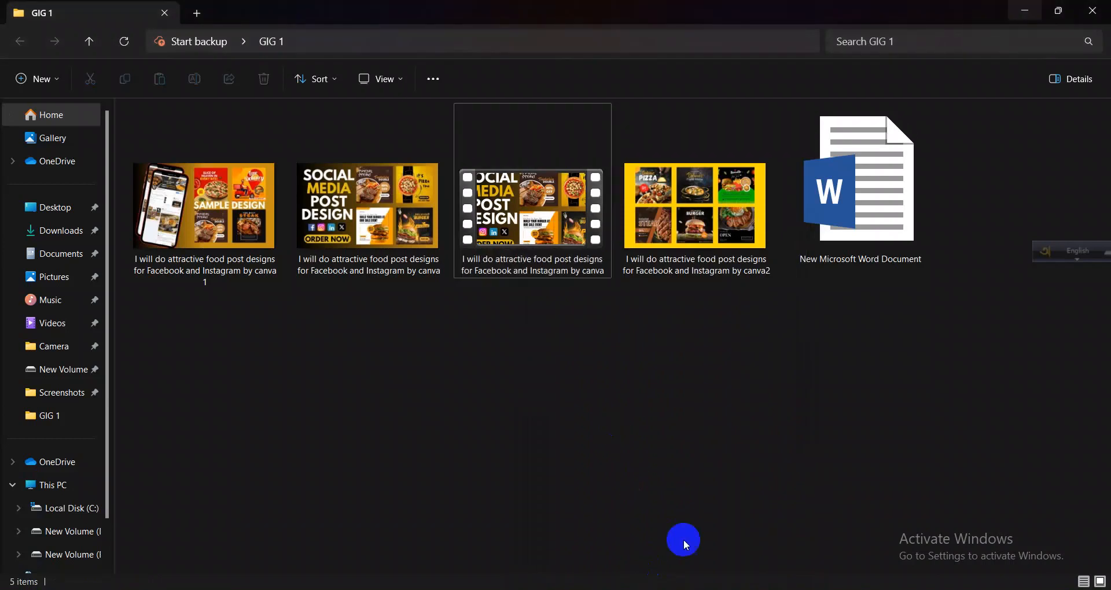
# - In the Word document, select the keyword list above the Title section, ending with "attractive food post designs," for copying
pyautogui.click(657, 589)
pyautogui.scroll(8, 580, 374)
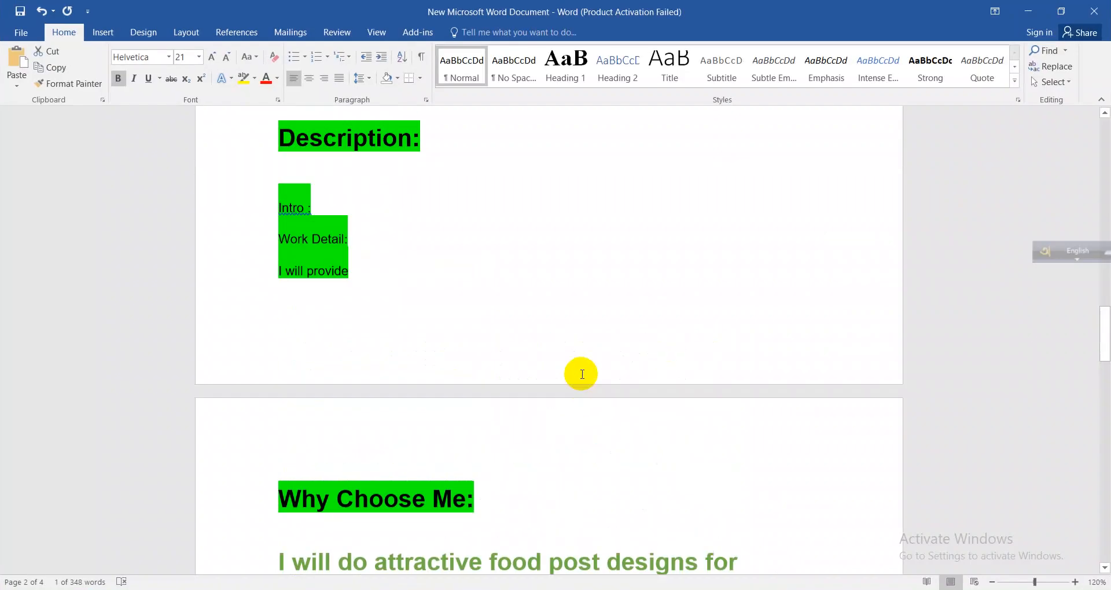
pyautogui.scroll(15, 580, 374)
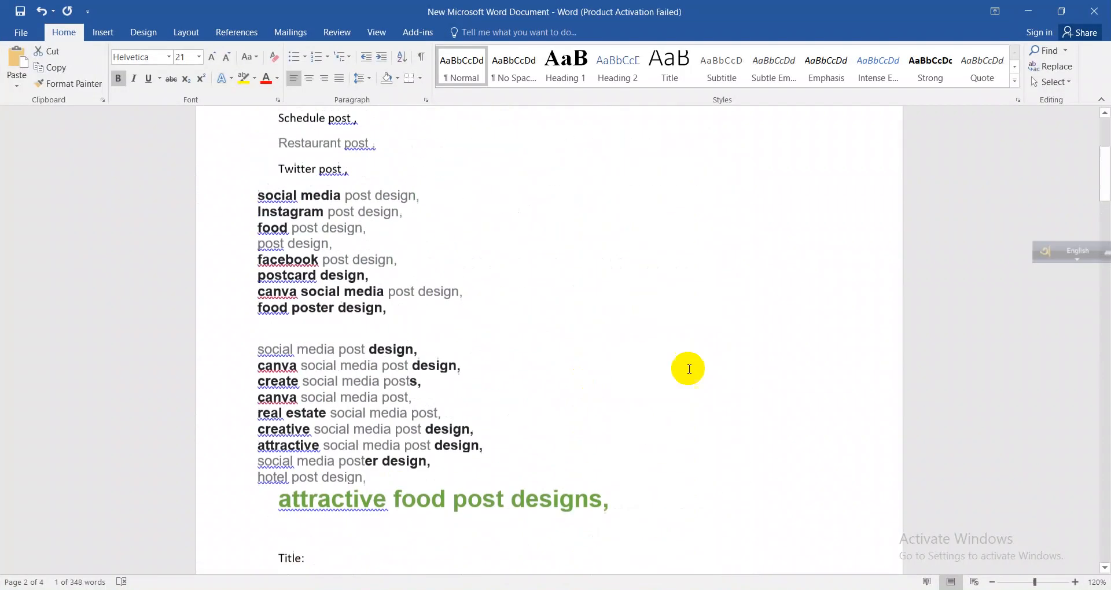
pyautogui.scroll(3, 501, 279)
pyautogui.moveTo(278, 212); pyautogui.dragTo(623, 387)
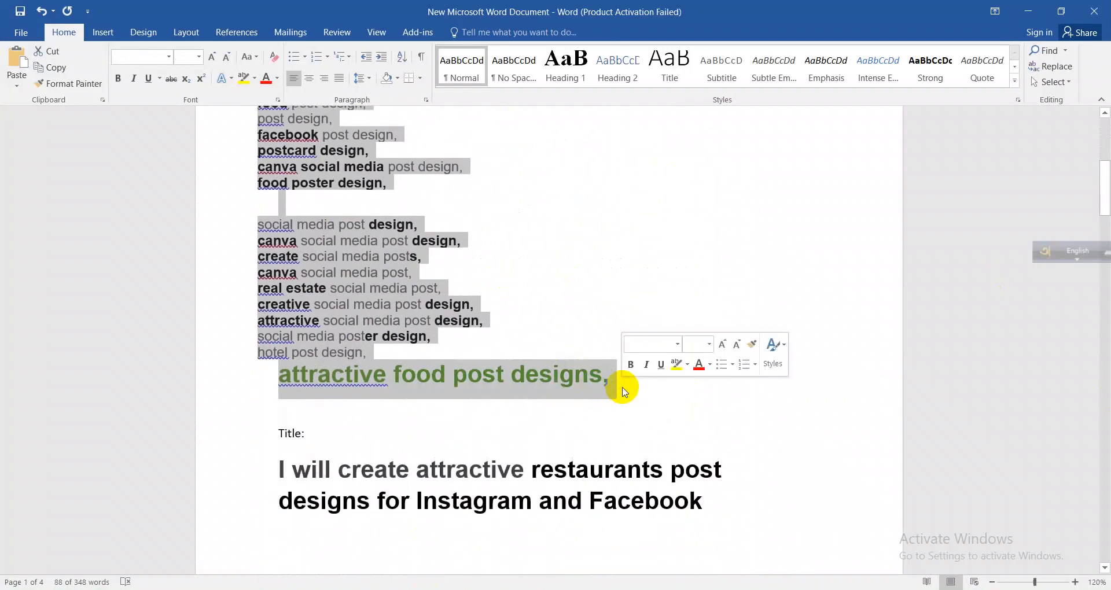
# - Return to the GIG 1 folder, open the MP4 video's detail properties and add the copied keyword list to its Tags
pyautogui.click(1025, 11)
pyautogui.click(582, 261)
pyautogui.rightClick(575, 253)
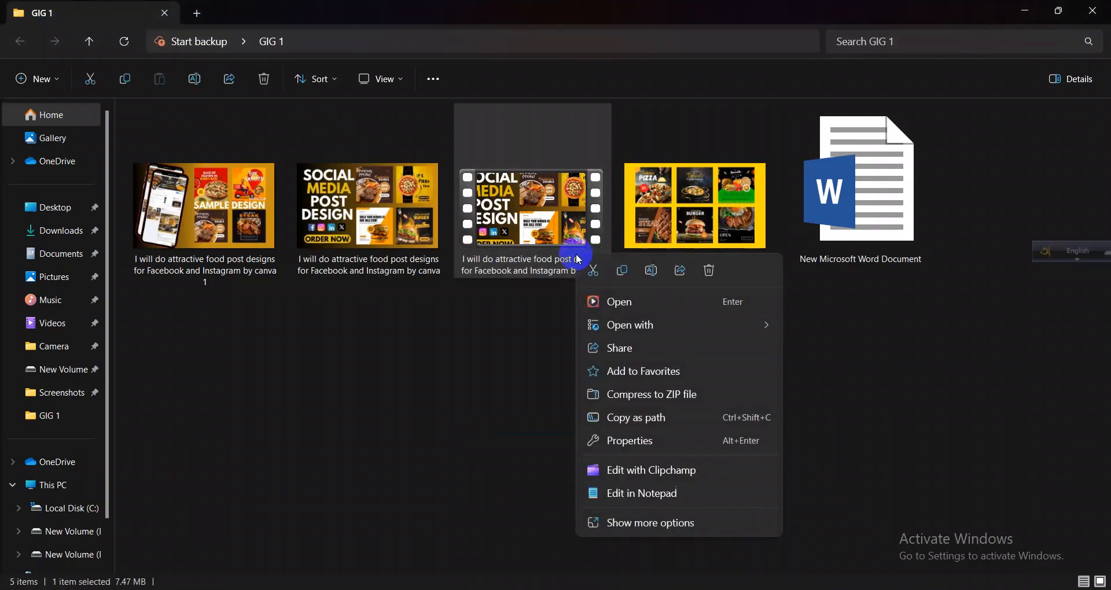
pyautogui.click(633, 442)
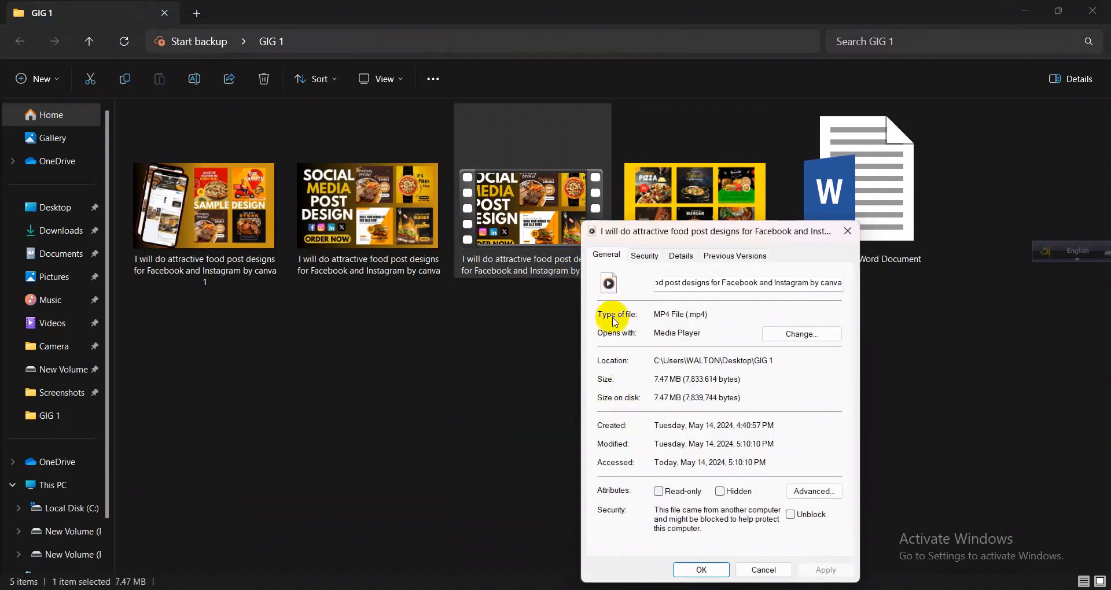
pyautogui.click(681, 255)
pyautogui.click(697, 344)
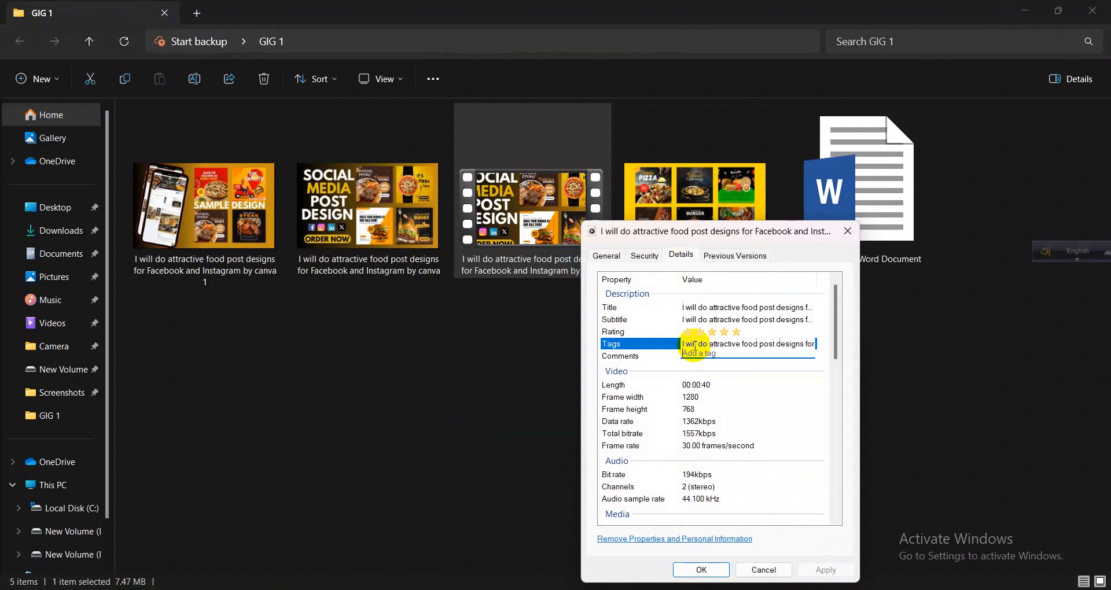
pyautogui.write('real estate social media post, creative social media post design, attractive social media post design, social media poster design, hotel post design, attractive food post designs')
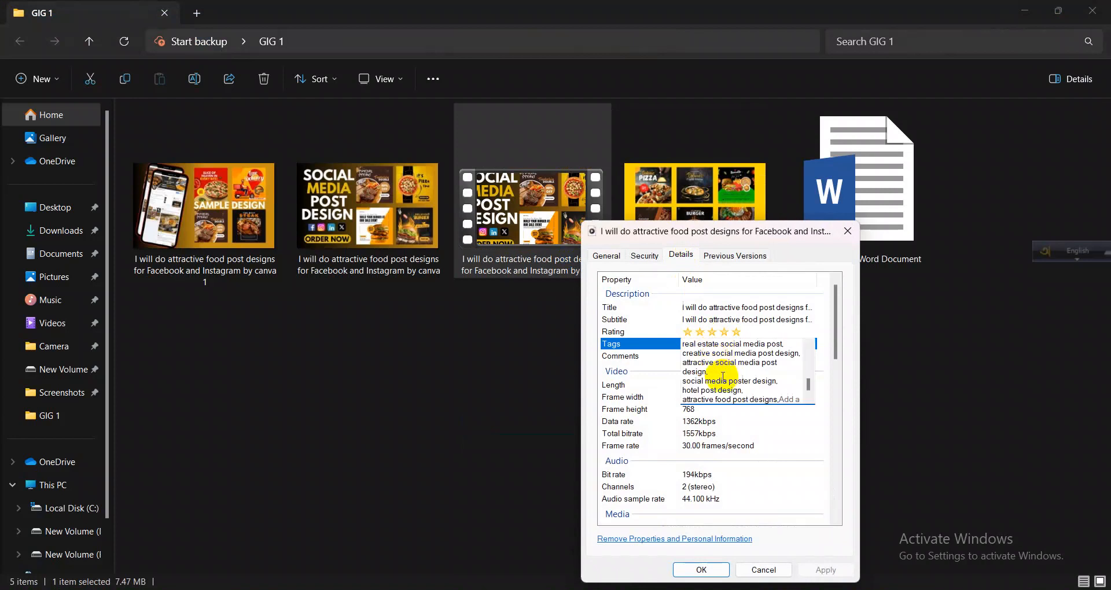
# - Paste the copied keyword list into the video's Comments property and apply the changes
pyautogui.click(716, 356)
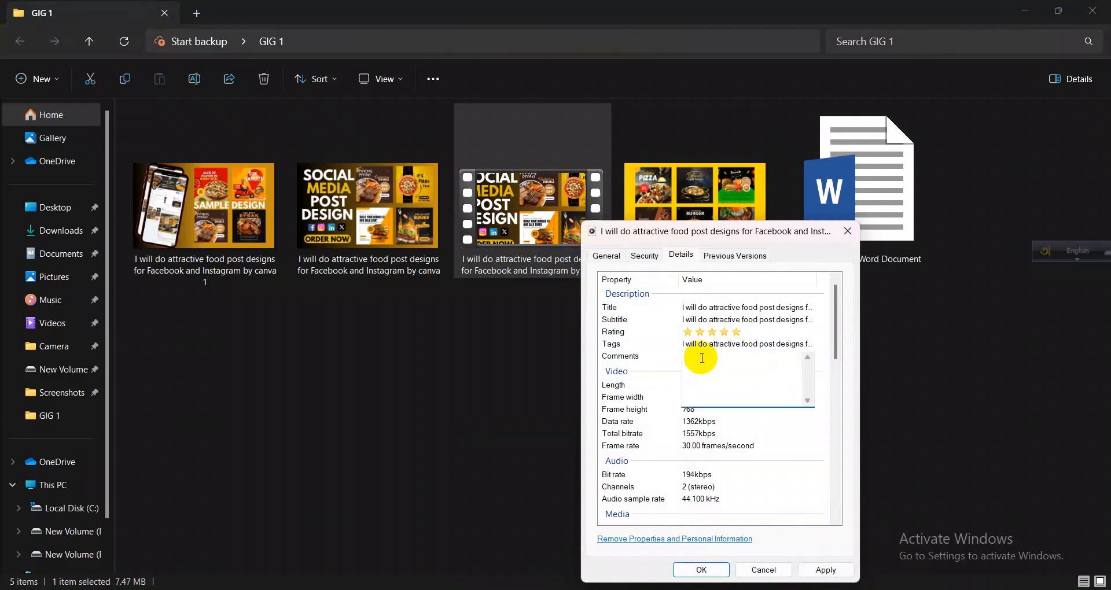
pyautogui.hotkey('ctrl', 'v')
pyautogui.click(660, 365)
pyautogui.scroll(-2, 760, 459)
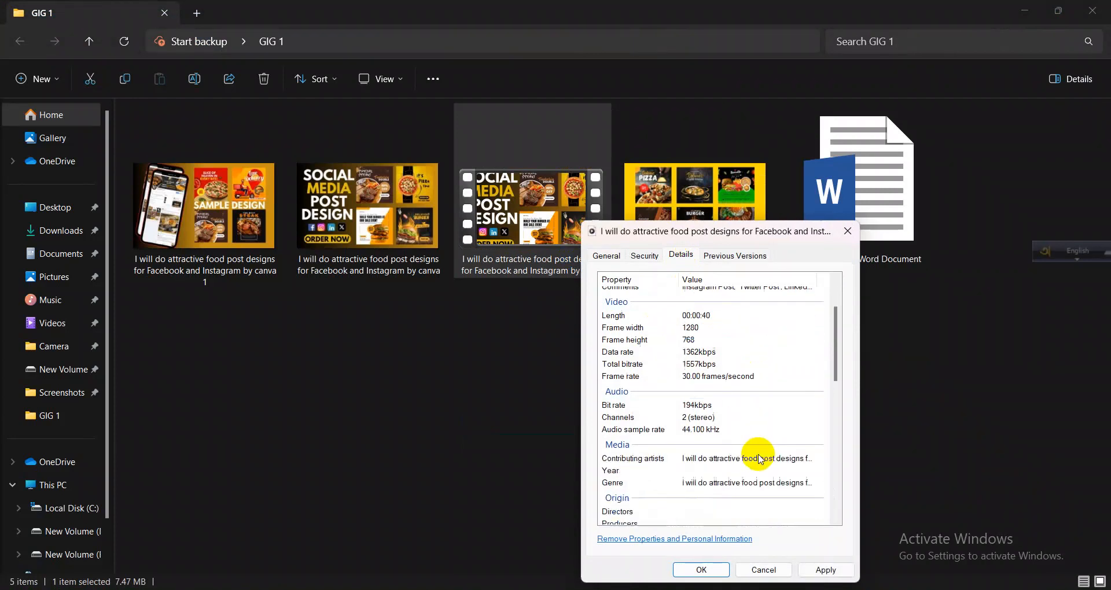
pyautogui.click(826, 570)
# - Set the video's Year to 2024, apply the change and close the properties
pyautogui.click(700, 482)
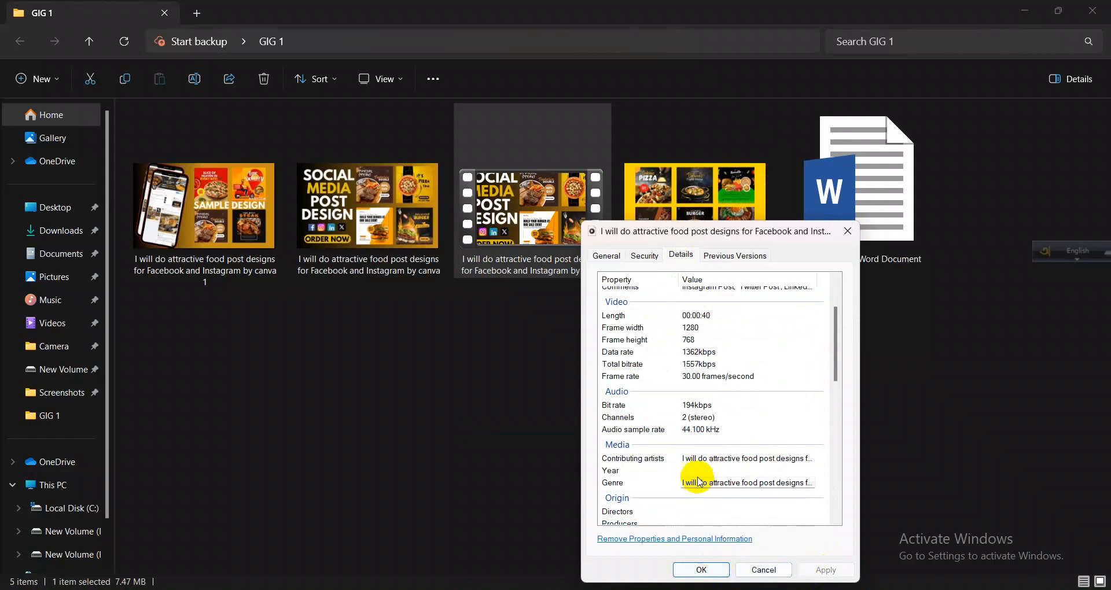
pyautogui.click(698, 471)
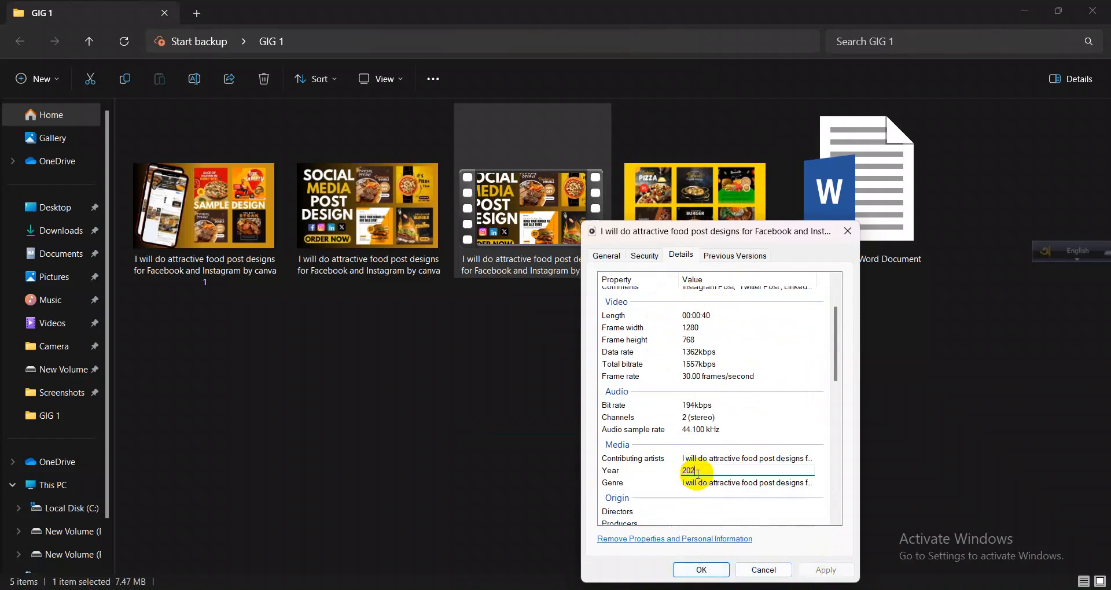
pyautogui.click(797, 437)
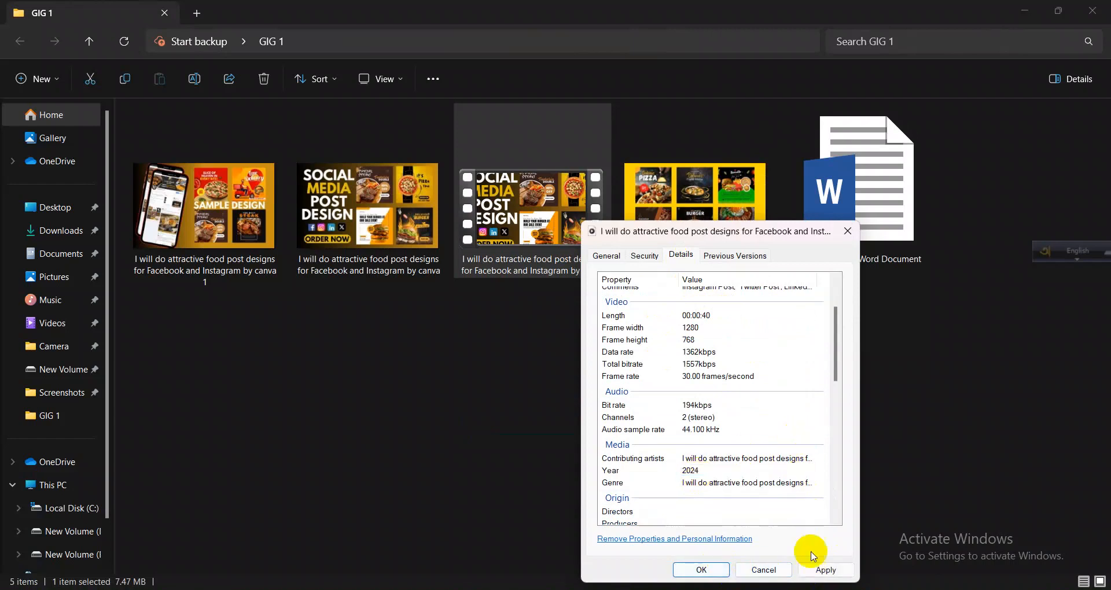
pyautogui.click(825, 570)
pyautogui.click(701, 569)
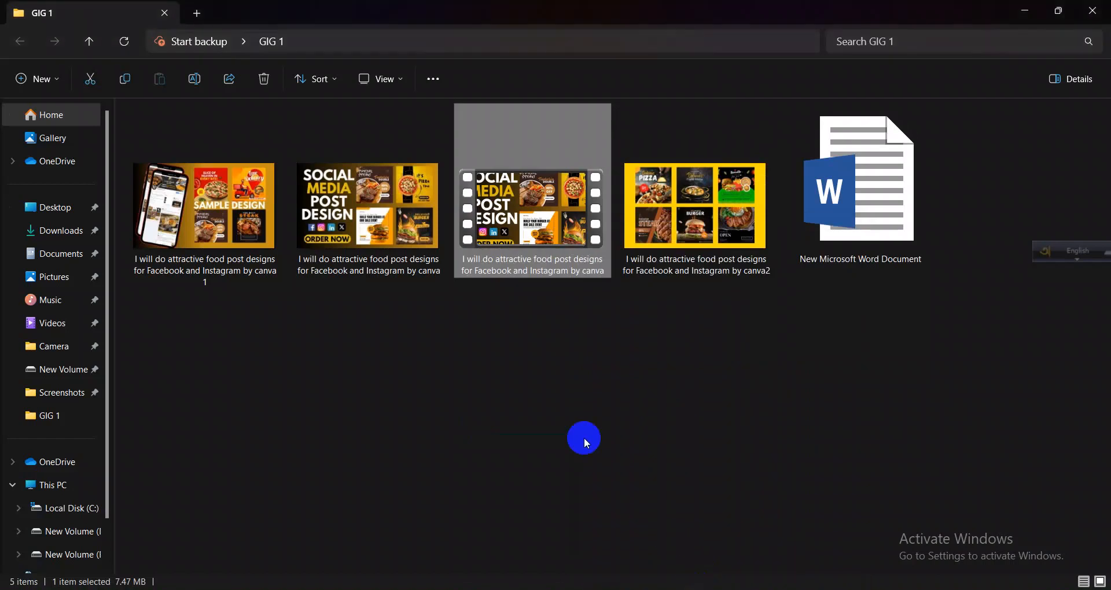
# - Reopen the video's details, copy the gig title from Content provider and enter it as Directors, Producers and Writers
pyautogui.click(559, 330)
pyautogui.rightClick(533, 262)
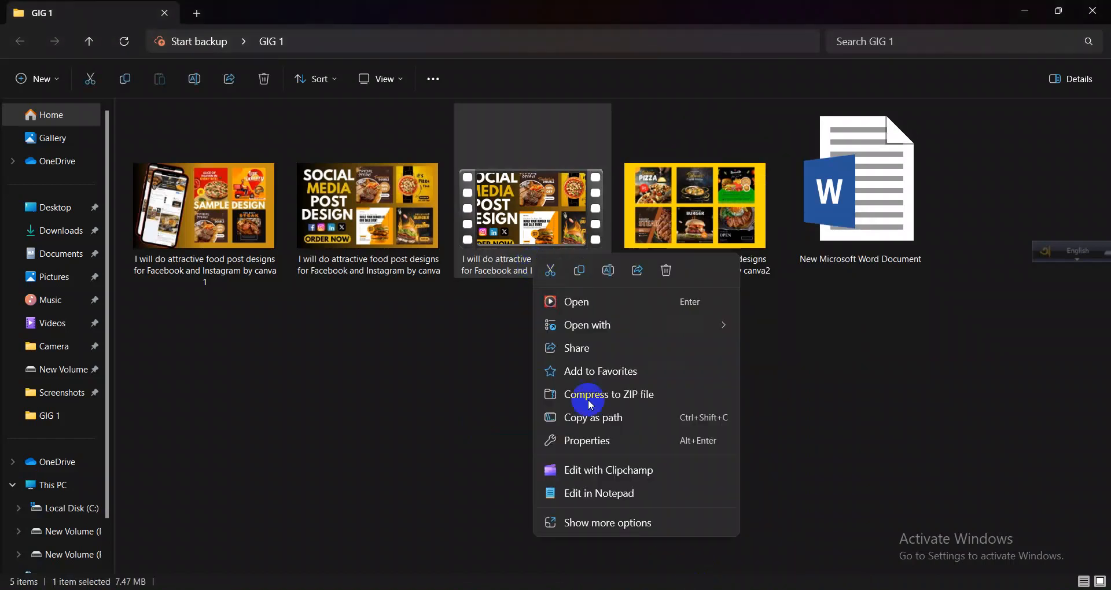
pyautogui.click(579, 450)
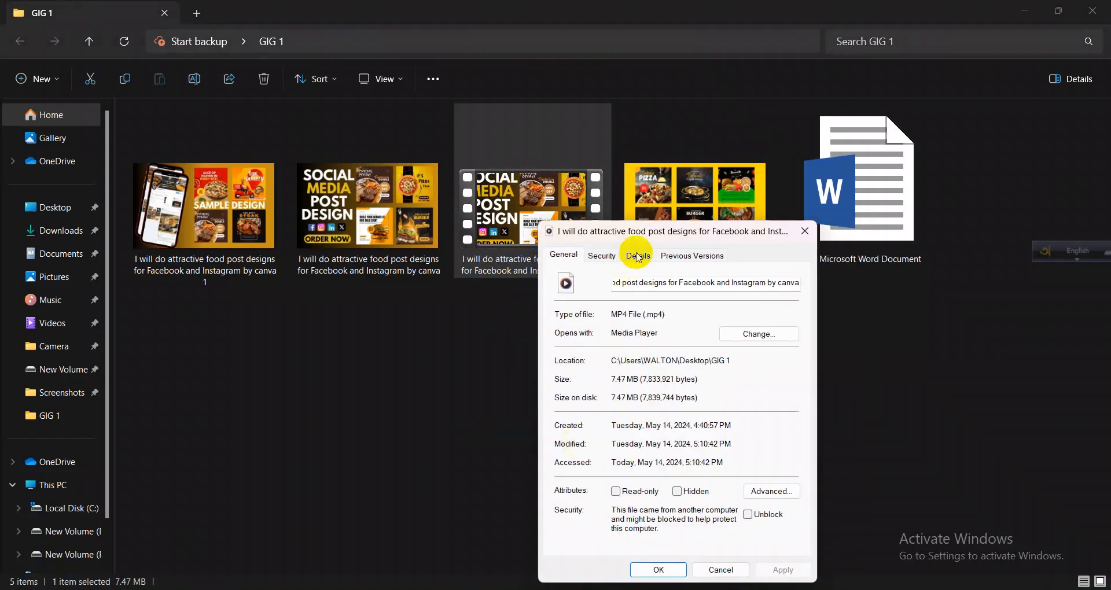
pyautogui.click(638, 255)
pyautogui.scroll(-8, 708, 370)
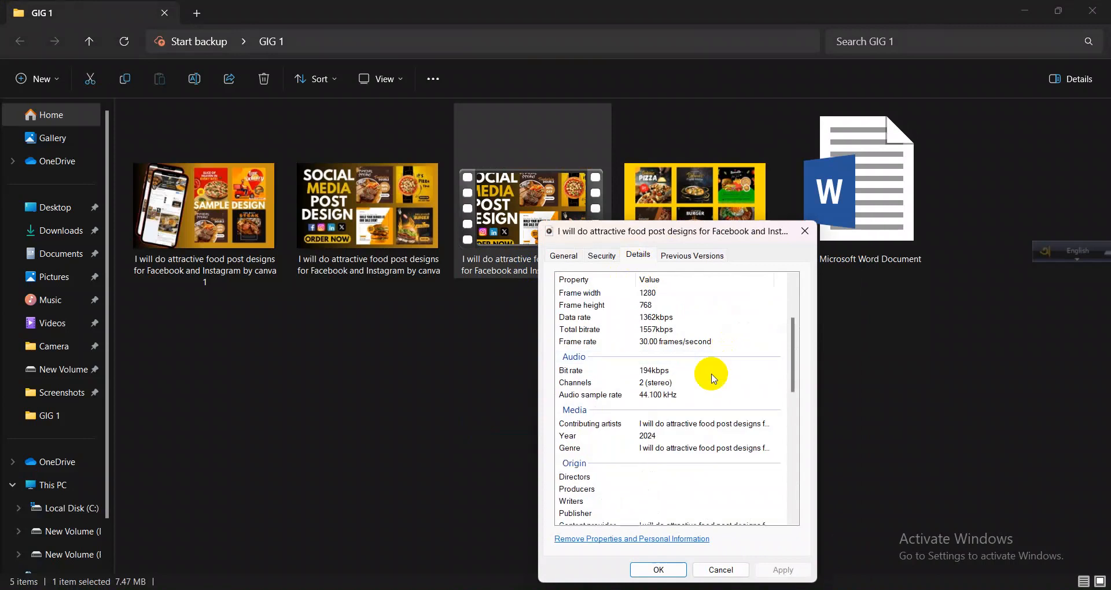
pyautogui.scroll(1, 702, 409)
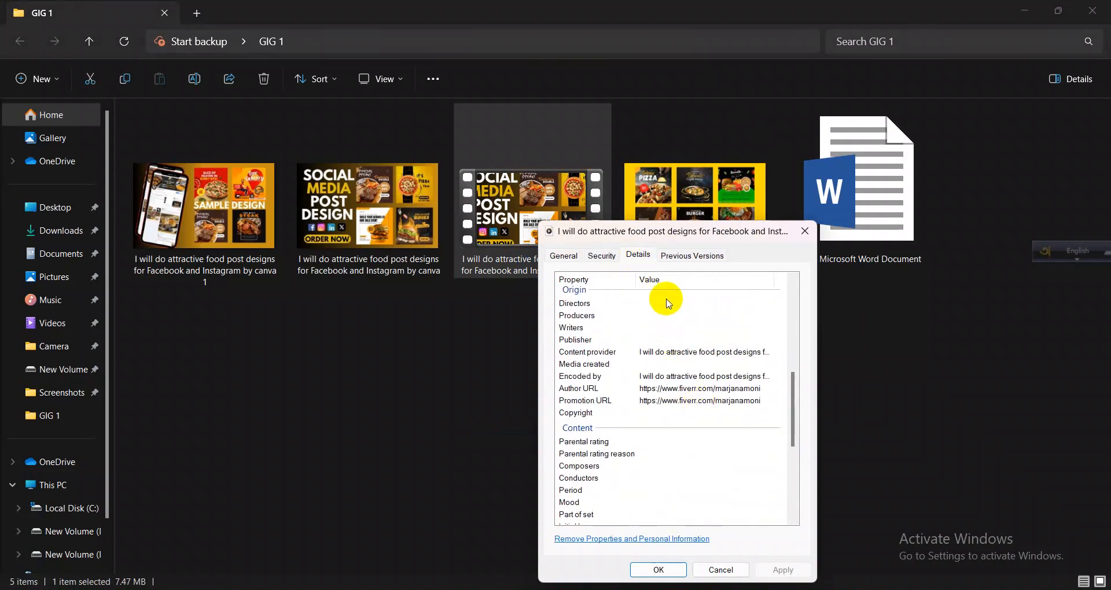
pyautogui.click(673, 353)
pyautogui.hotkey('ctrl', 'c')
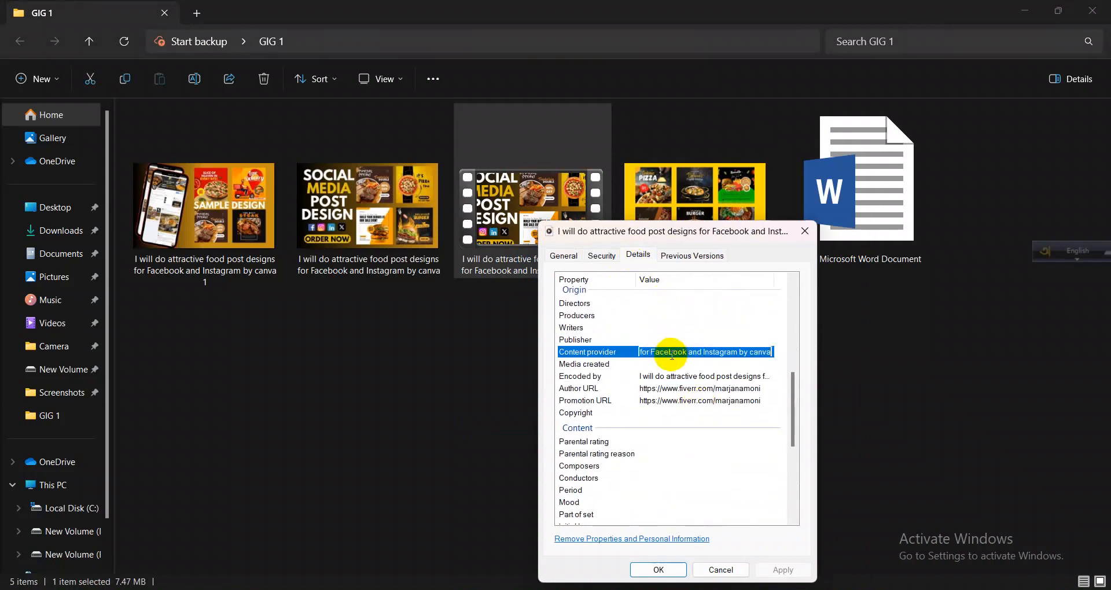
pyautogui.click(668, 303)
pyautogui.hotkey('ctrl', 'v')
pyautogui.click(659, 316)
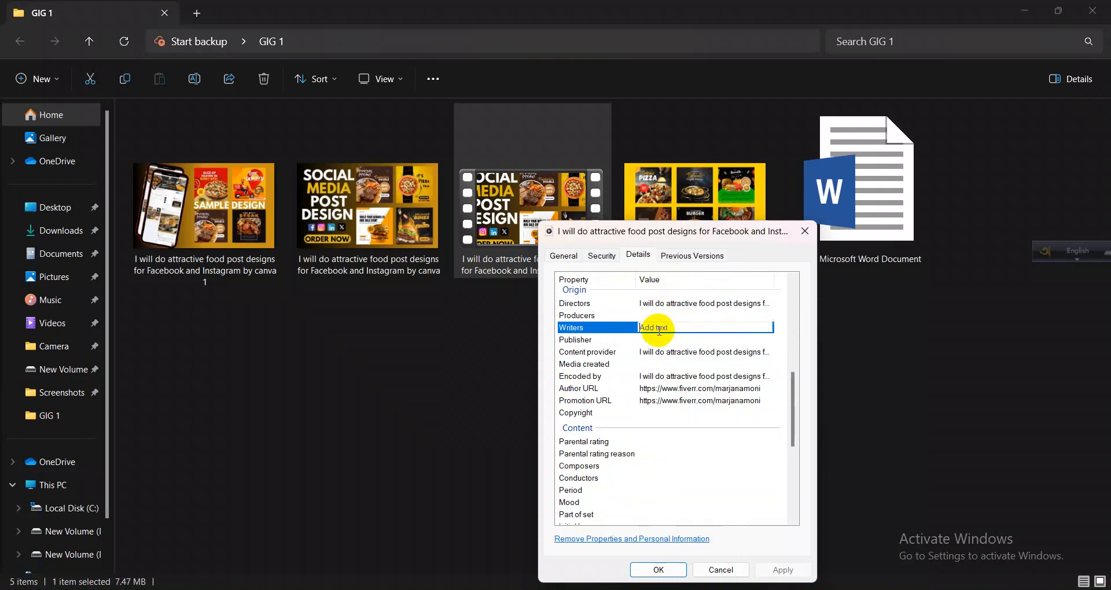
pyautogui.hotkey('ctrl', 'v')
# - Copy the Content provider title into the video's Publisher property, apply it and close the properties
pyautogui.click(670, 351)
pyautogui.hotkey('ctrl', 'c')
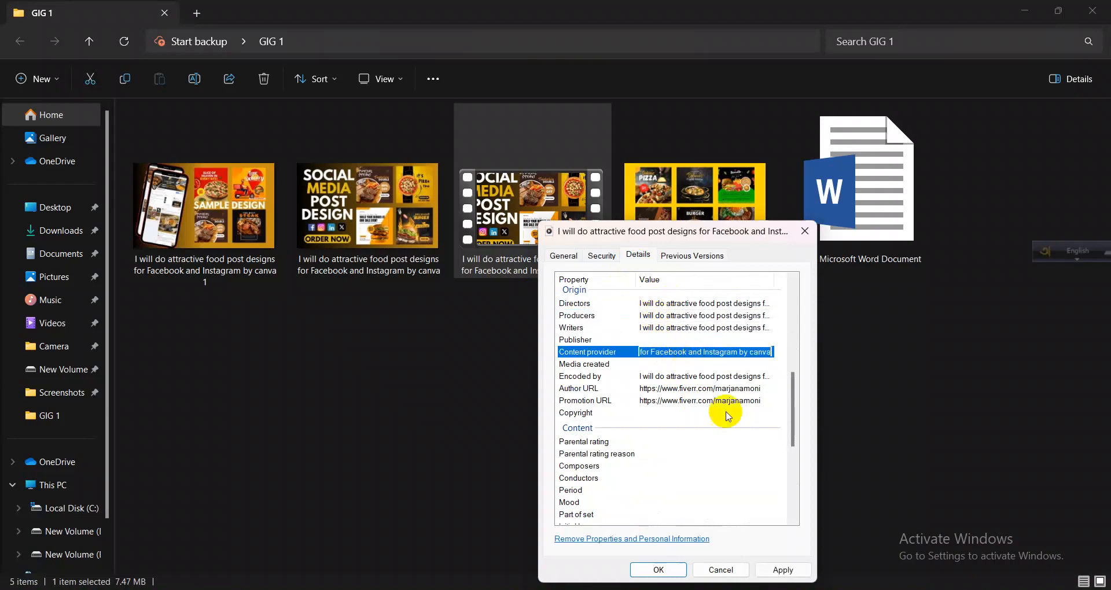
pyautogui.click(671, 340)
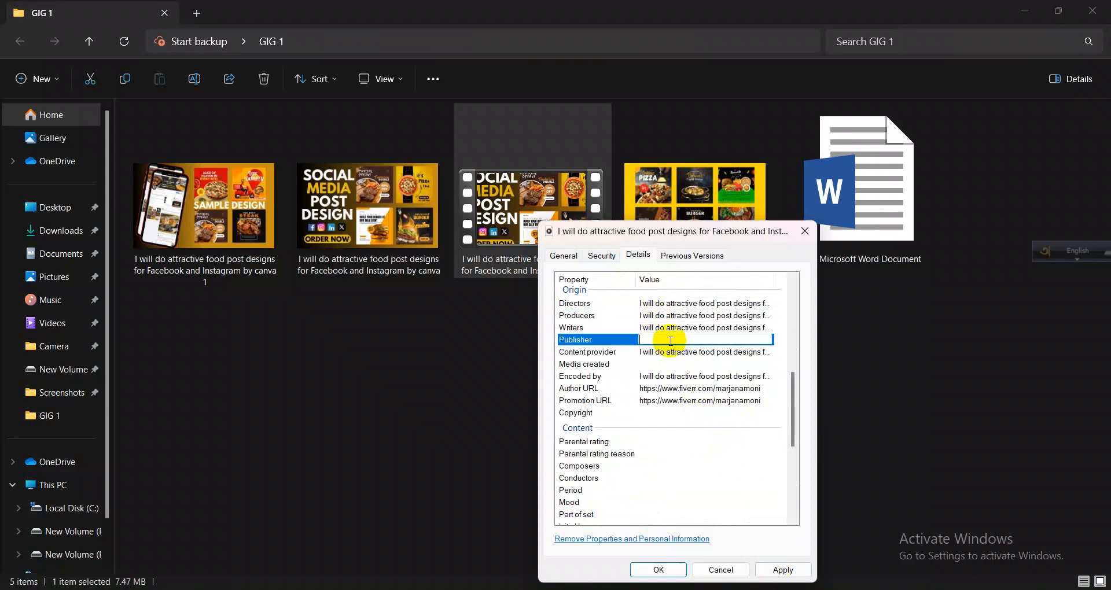
pyautogui.hotkey('ctrl', 'v')
pyautogui.click(734, 453)
pyautogui.click(784, 571)
pyautogui.click(654, 570)
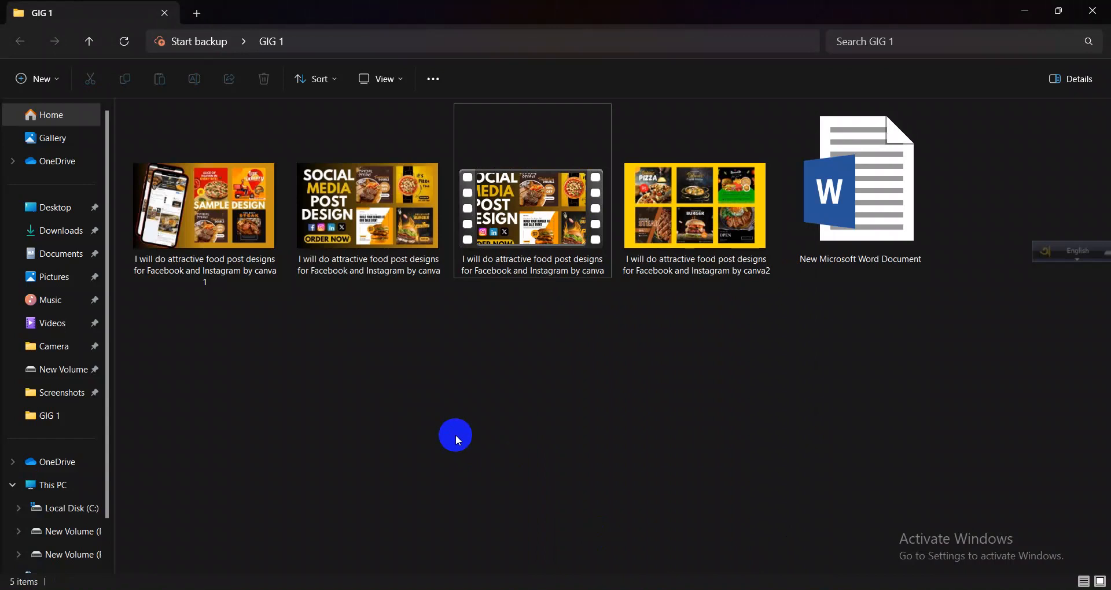
pyautogui.moveTo(162, 290); pyautogui.dragTo(726, 213)
pyautogui.click(648, 416)
pyautogui.click(709, 589)
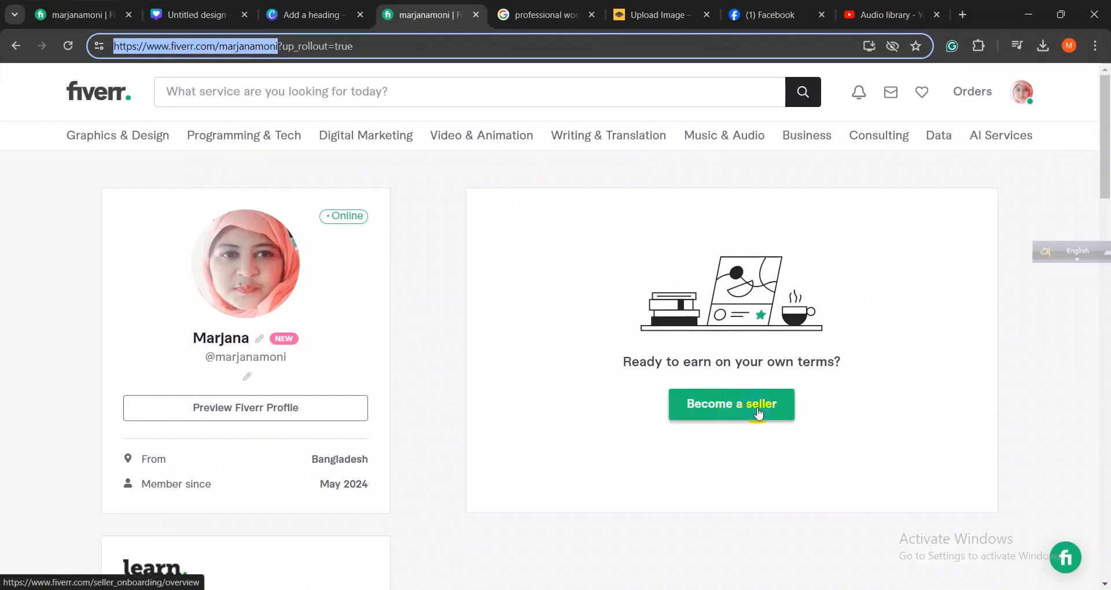
pyautogui.click(1018, 9)
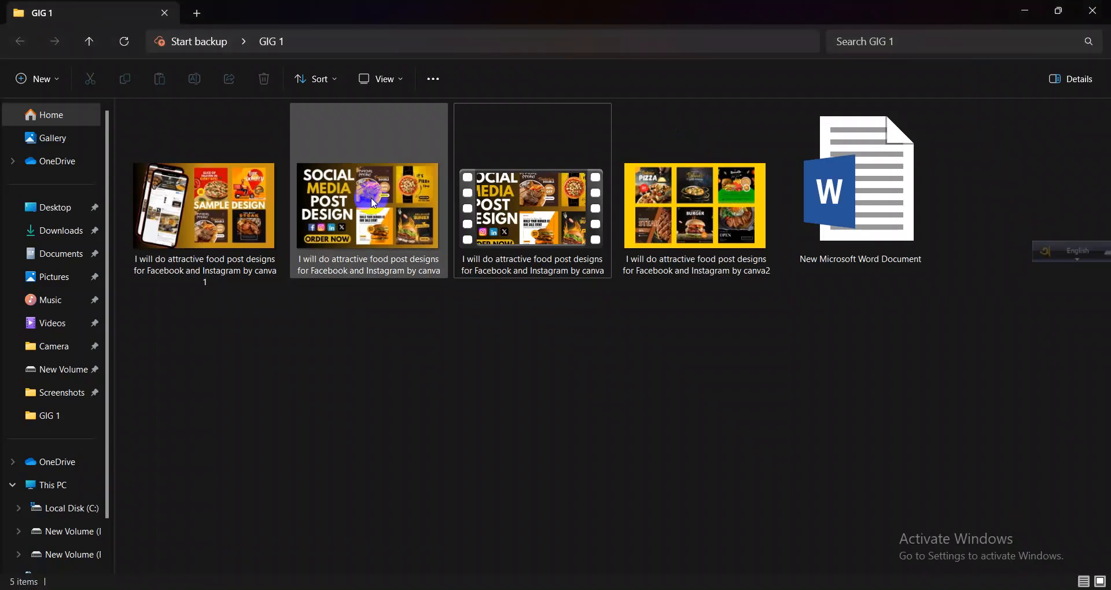
pyautogui.moveTo(189, 352); pyautogui.dragTo(689, 355)
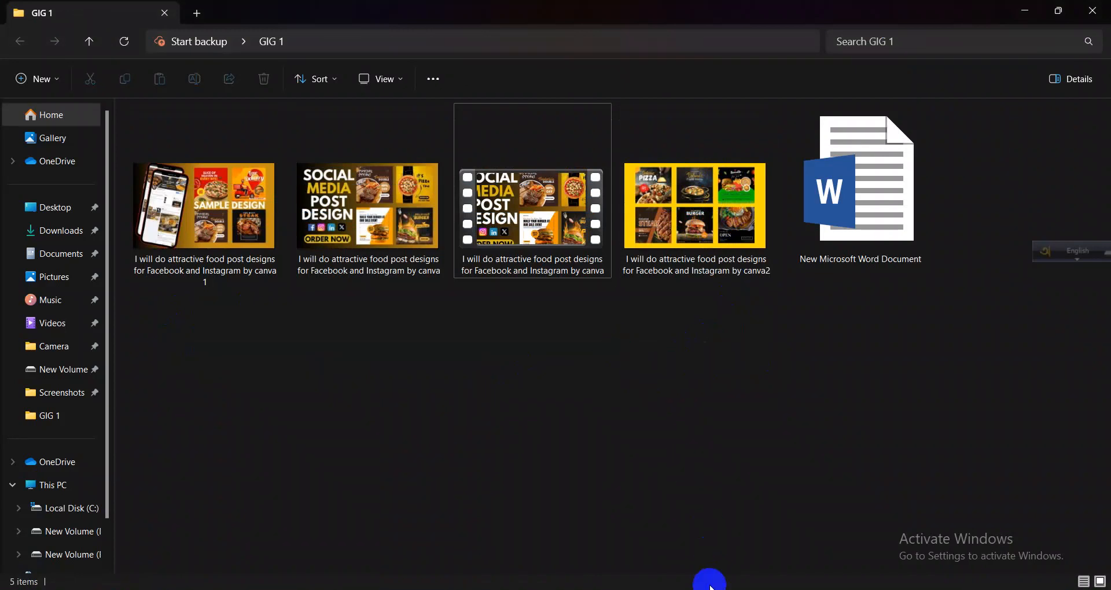
# - Switch to the Fiverr profile in the browser, start becoming a seller and continue through the overview and Personal Info pages
pyautogui.click(710, 589)
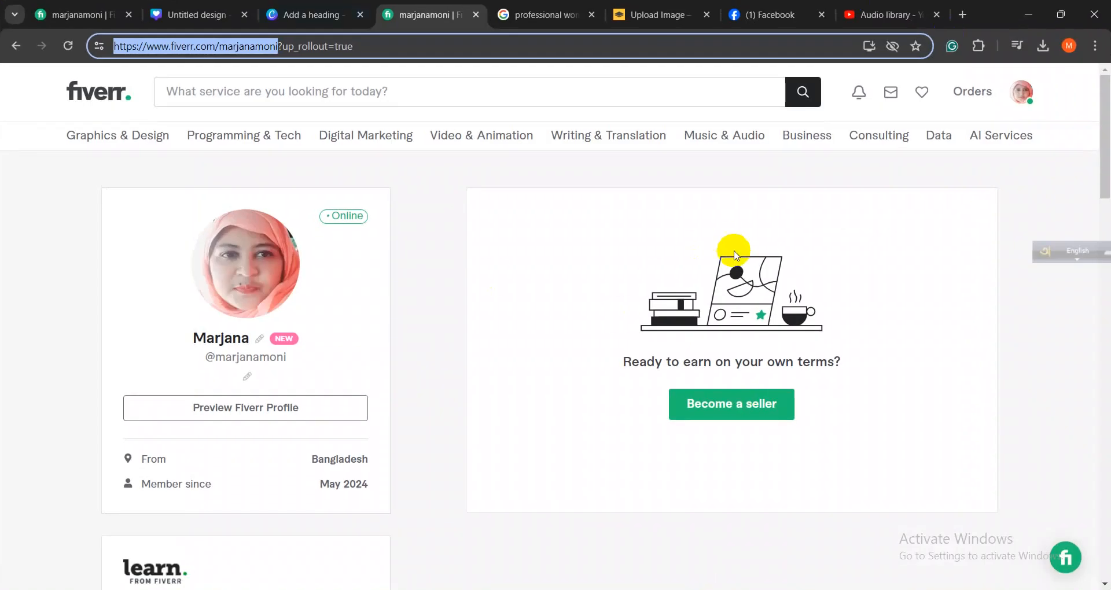
pyautogui.click(595, 231)
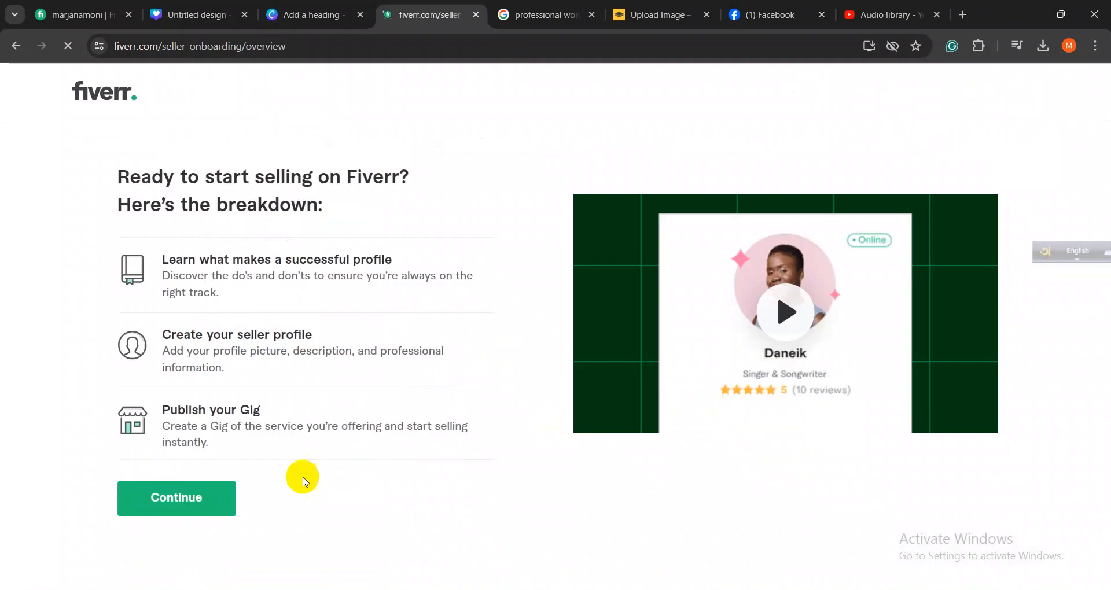
pyautogui.click(204, 496)
pyautogui.click(461, 489)
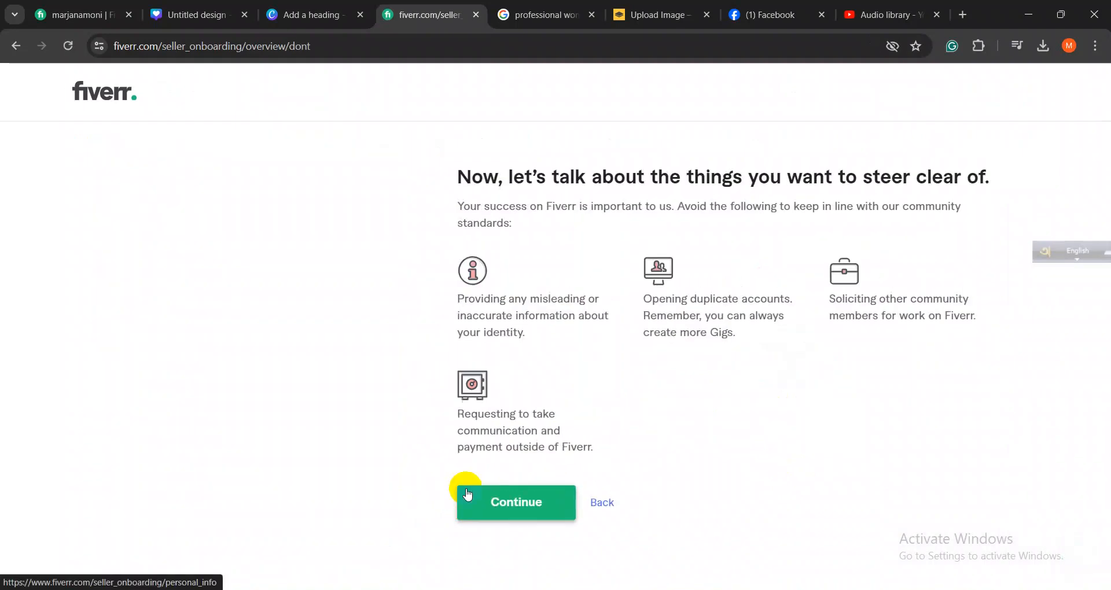
pyautogui.click(494, 501)
pyautogui.scroll(-13, 502, 342)
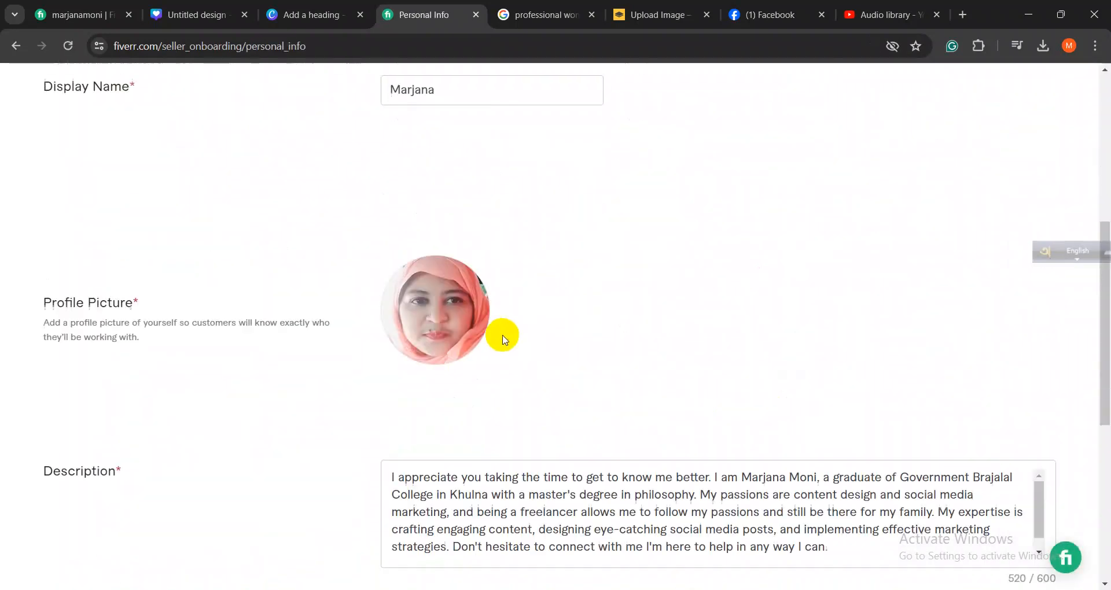
pyautogui.click(86, 507)
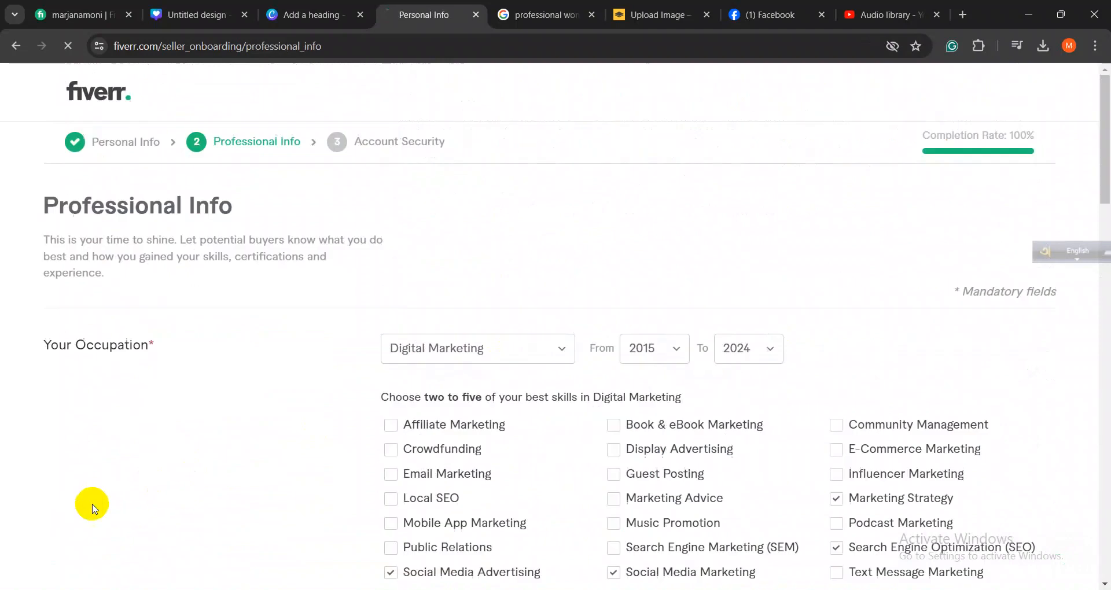
# - Review the completion rate, occupations, skills and education on the Professional Info page and continue to Account Security
pyautogui.scroll(-20, 509, 380)
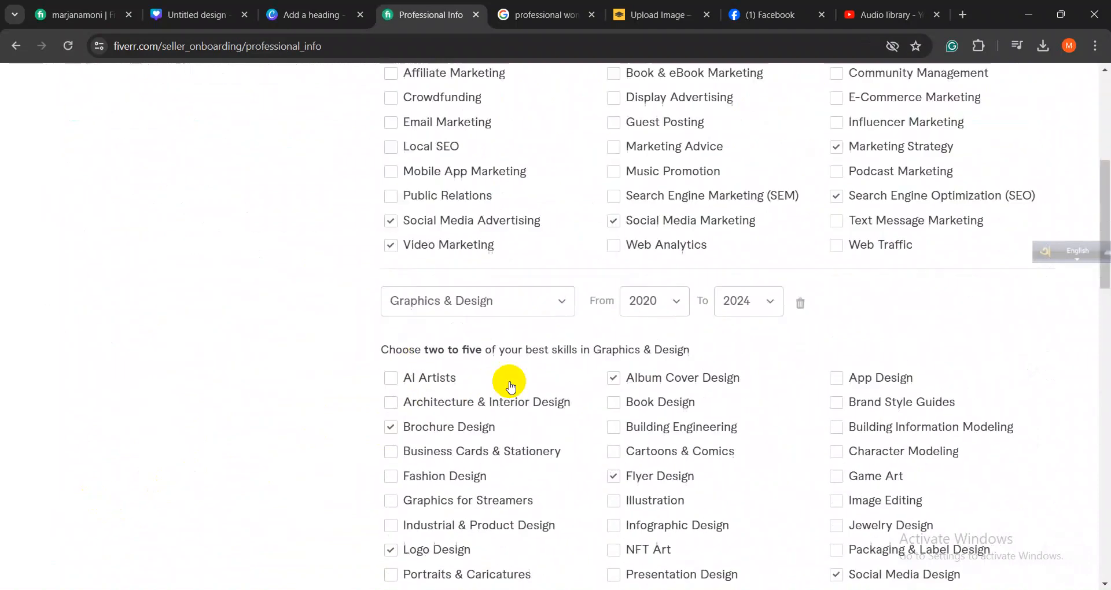
pyautogui.scroll(20, 738, 281)
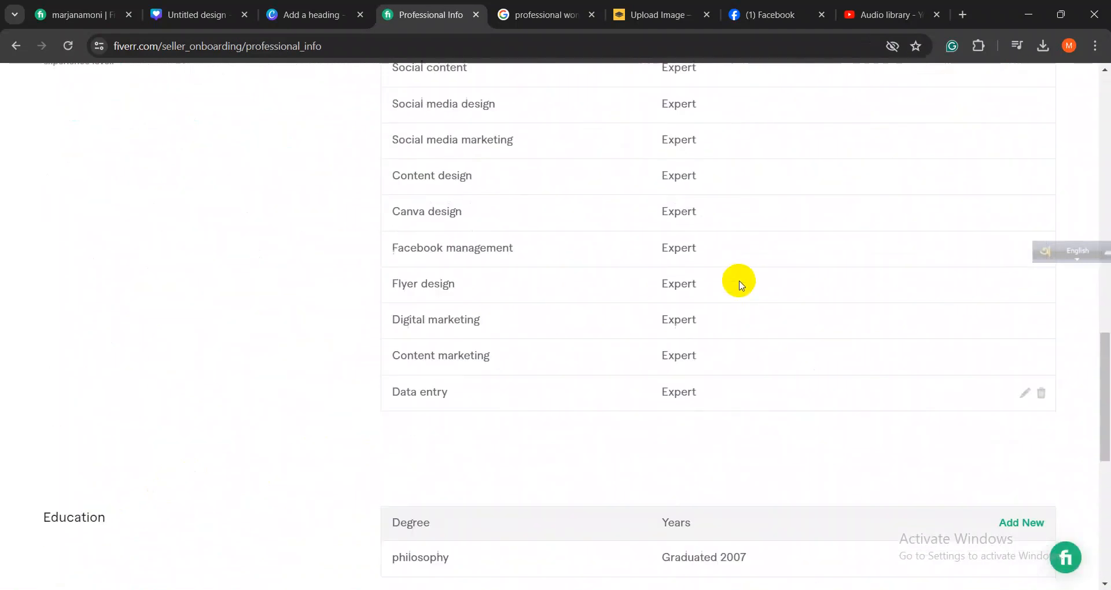
pyautogui.moveTo(1025, 132); pyautogui.dragTo(885, 126)
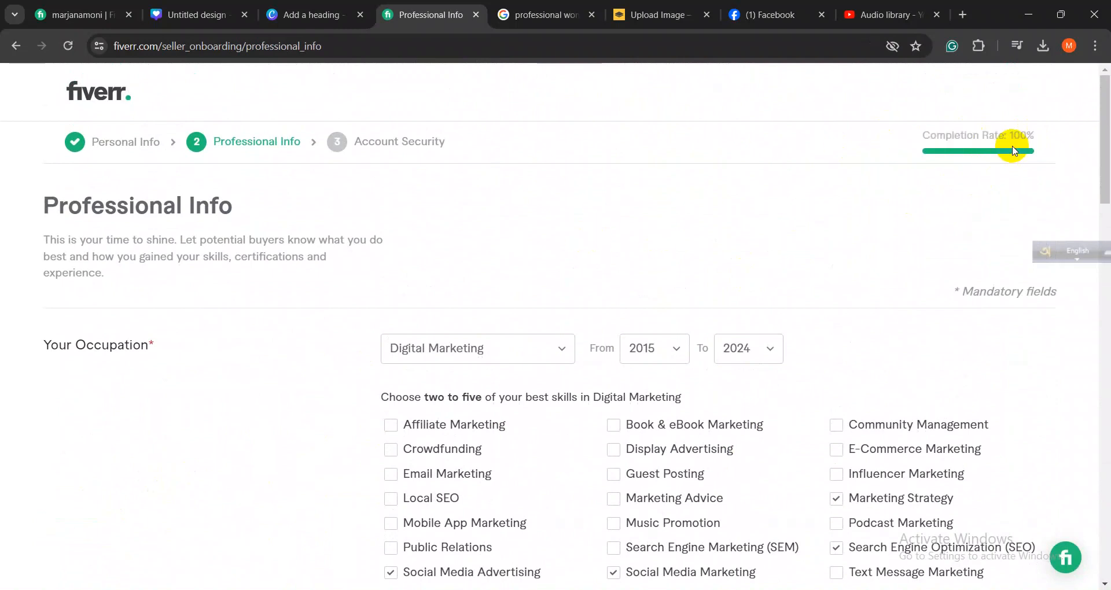
pyautogui.moveTo(1036, 137); pyautogui.dragTo(922, 129)
pyautogui.scroll(-10, 671, 278)
pyautogui.scroll(-20, 688, 304)
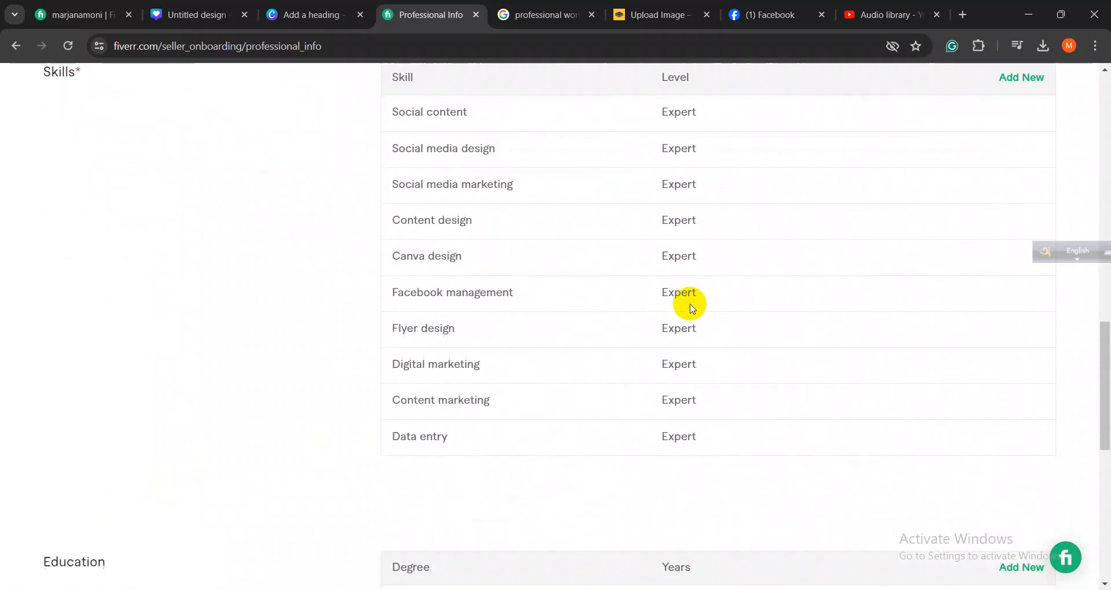
pyautogui.click(70, 508)
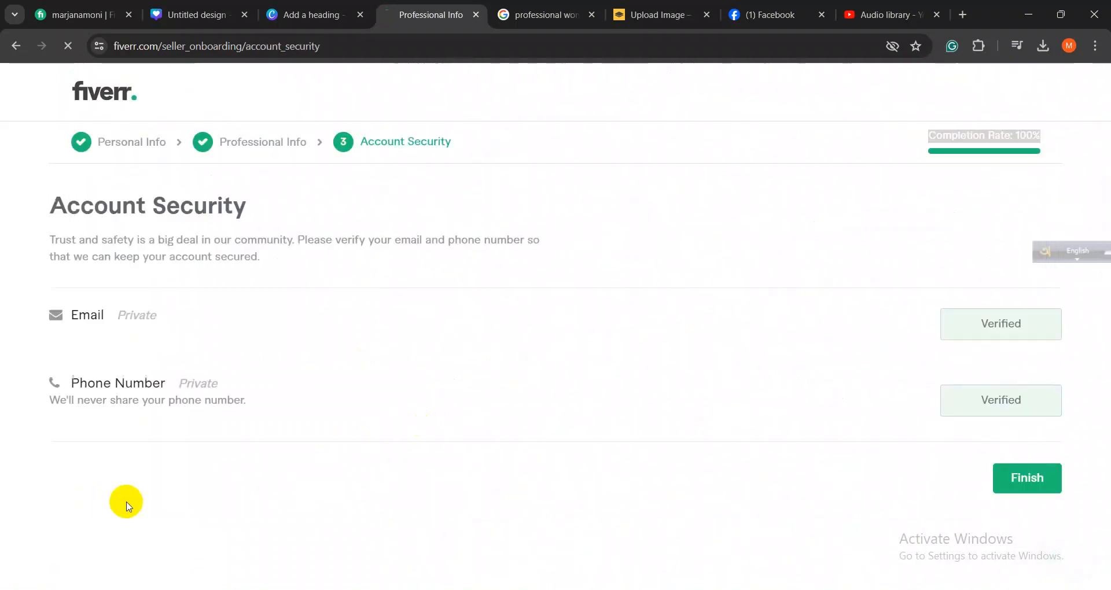
# - Finish the seller profile on the Account Security page and continue to the new Gig form
pyautogui.click(1011, 485)
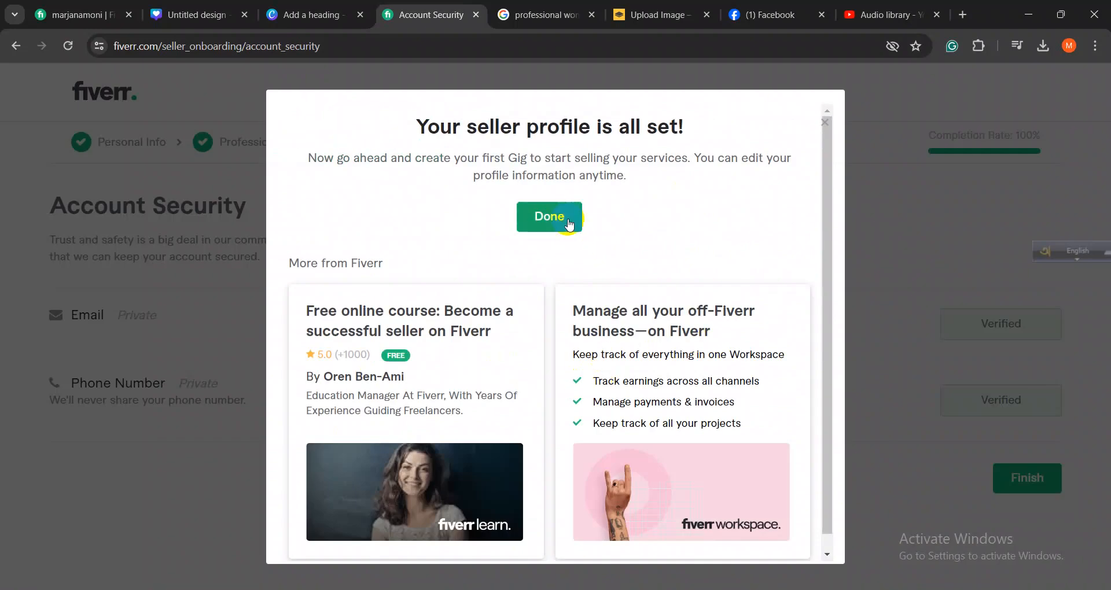
pyautogui.click(569, 224)
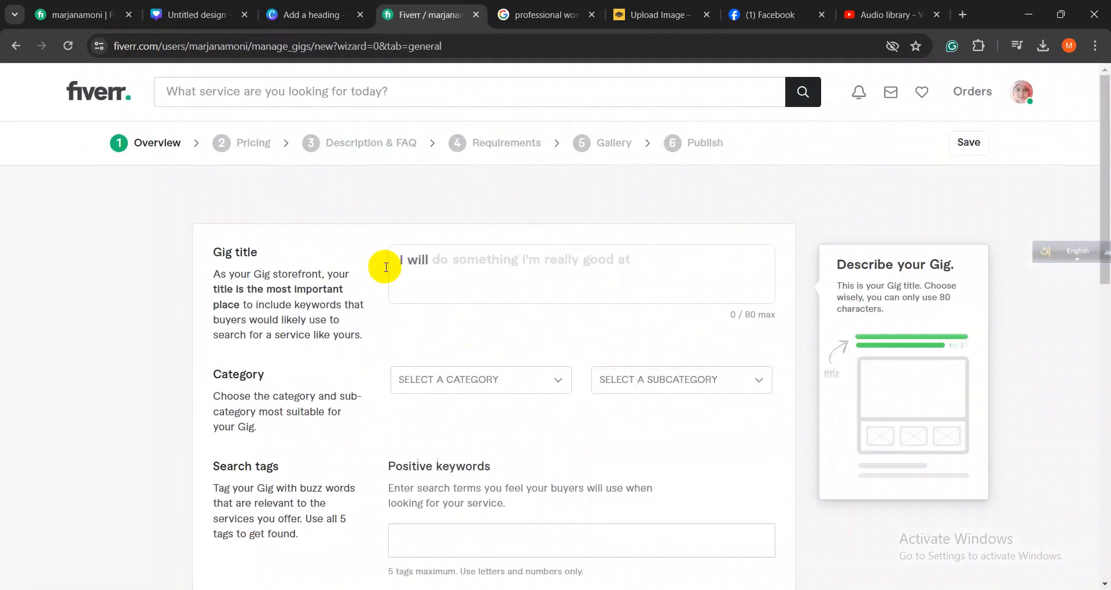
pyautogui.moveTo(214, 248); pyautogui.dragTo(347, 390)
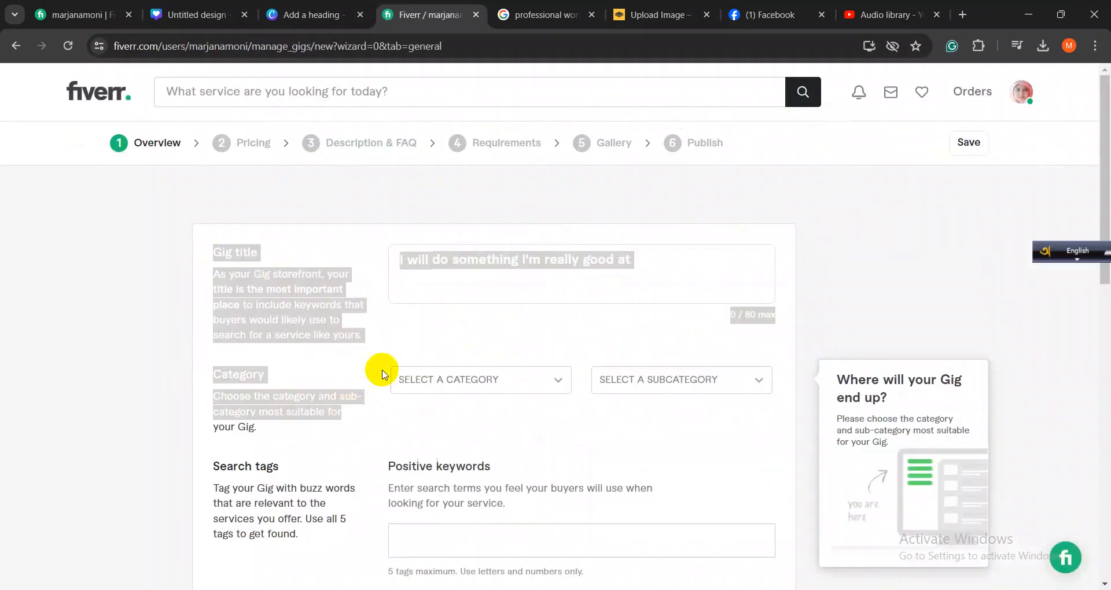
# - Switch from the gig title field to the Word document and look through the drafted gig title ideas
pyautogui.click(454, 282)
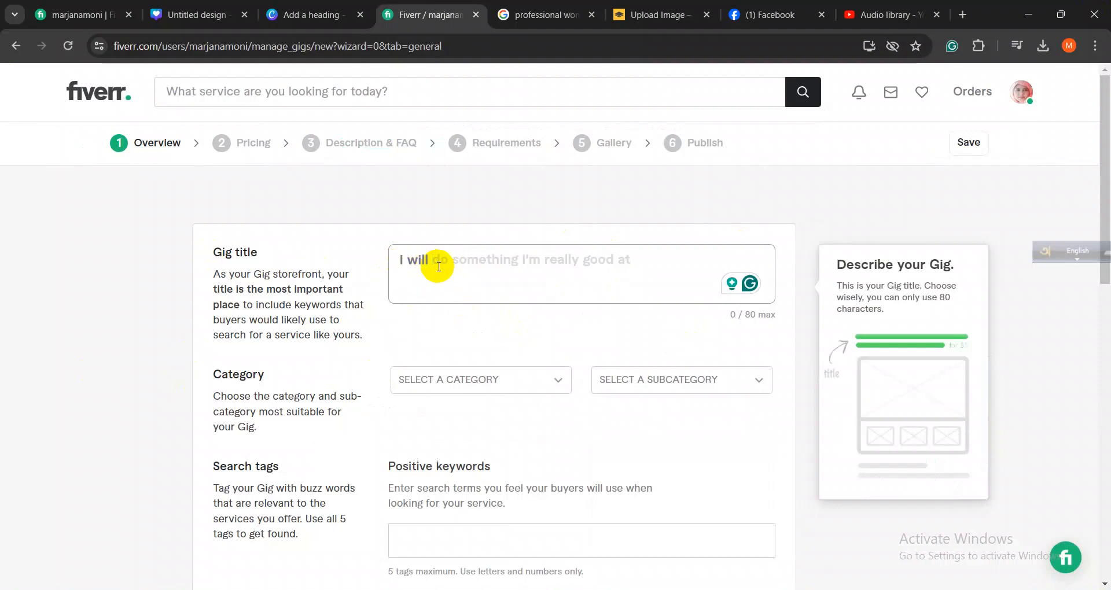
pyautogui.hotkey('alt', 'Tab')
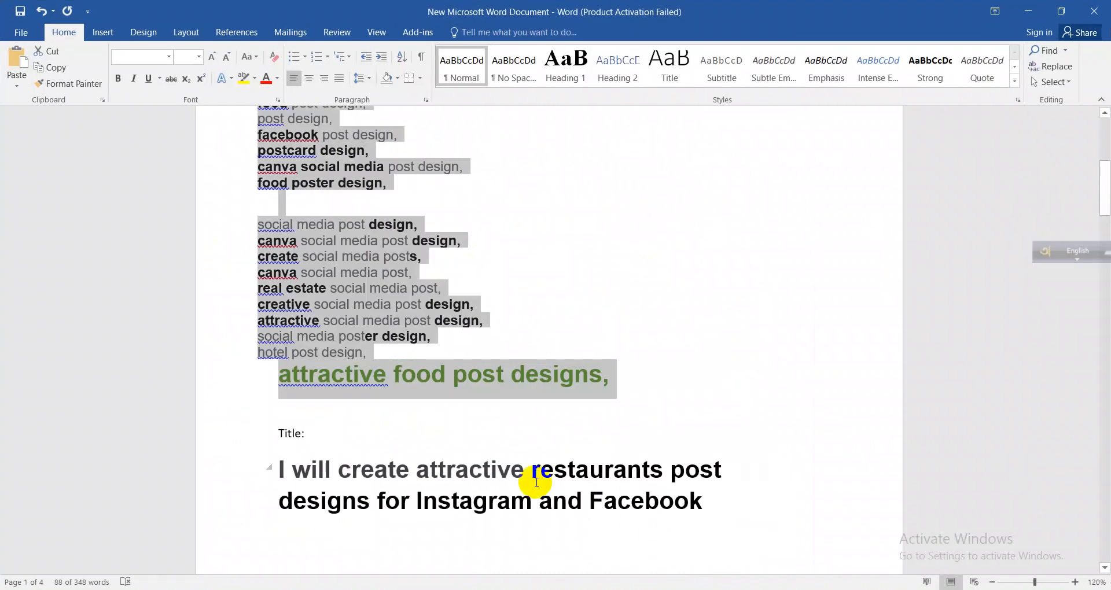
pyautogui.click(529, 483)
pyautogui.click(404, 489)
pyautogui.moveTo(338, 470); pyautogui.dragTo(650, 478)
pyautogui.scroll(-1, 639, 479)
pyautogui.scroll(-15, 638, 478)
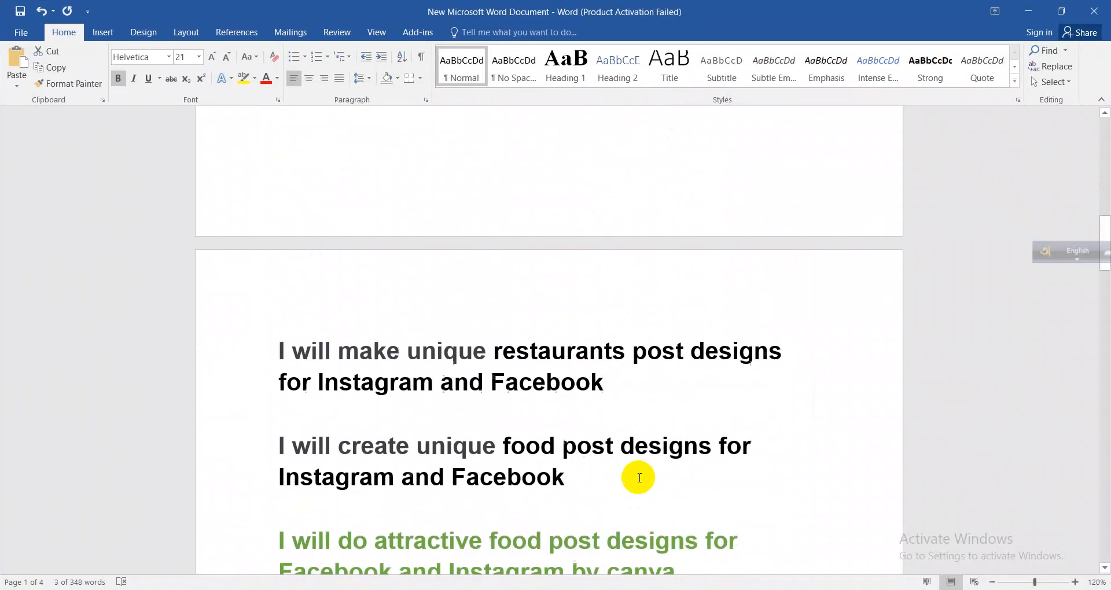
pyautogui.scroll(-12, 638, 478)
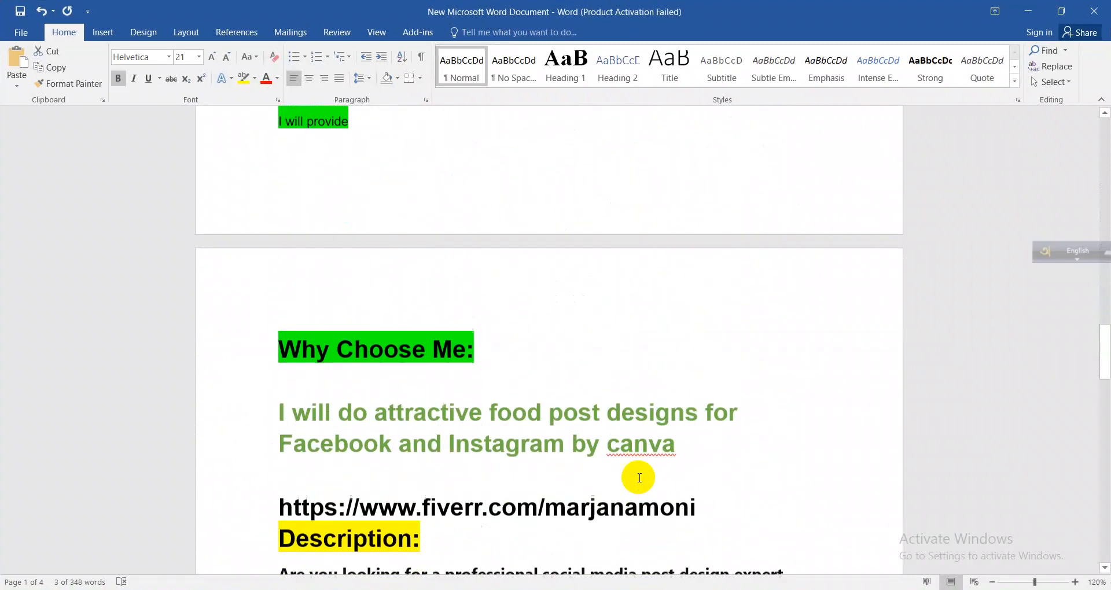
# - Examine the green title under "Why Choose Me:", separating the opening "I will" from the wording that follows it
pyautogui.click(638, 478)
pyautogui.moveTo(339, 411); pyautogui.dragTo(652, 440)
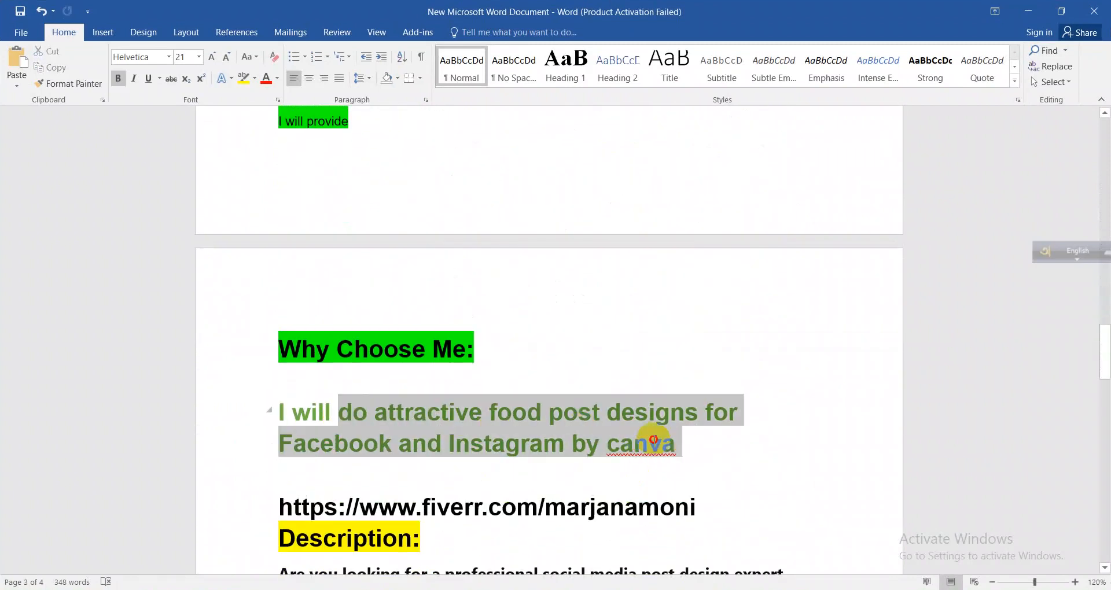
pyautogui.click(542, 412)
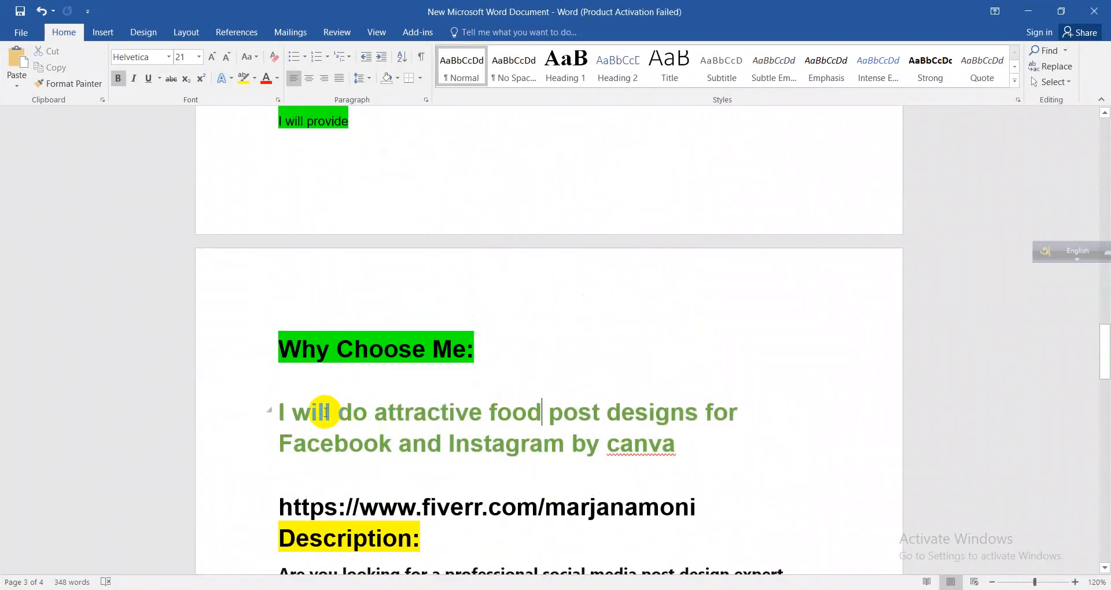
pyautogui.moveTo(324, 412); pyautogui.dragTo(240, 415)
pyautogui.click(366, 415)
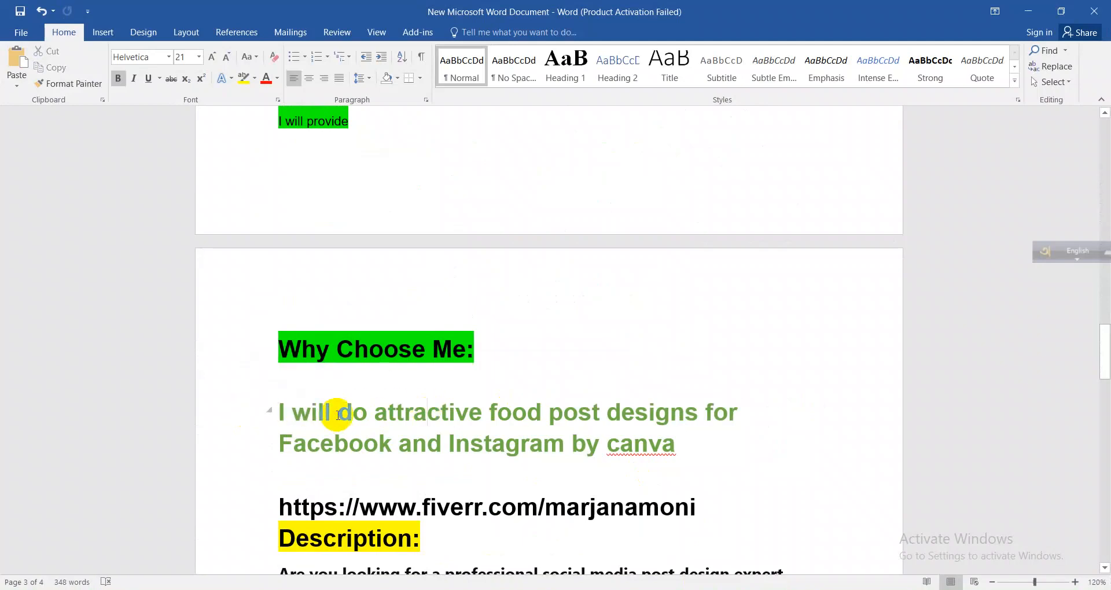
pyautogui.moveTo(338, 412); pyautogui.dragTo(589, 439)
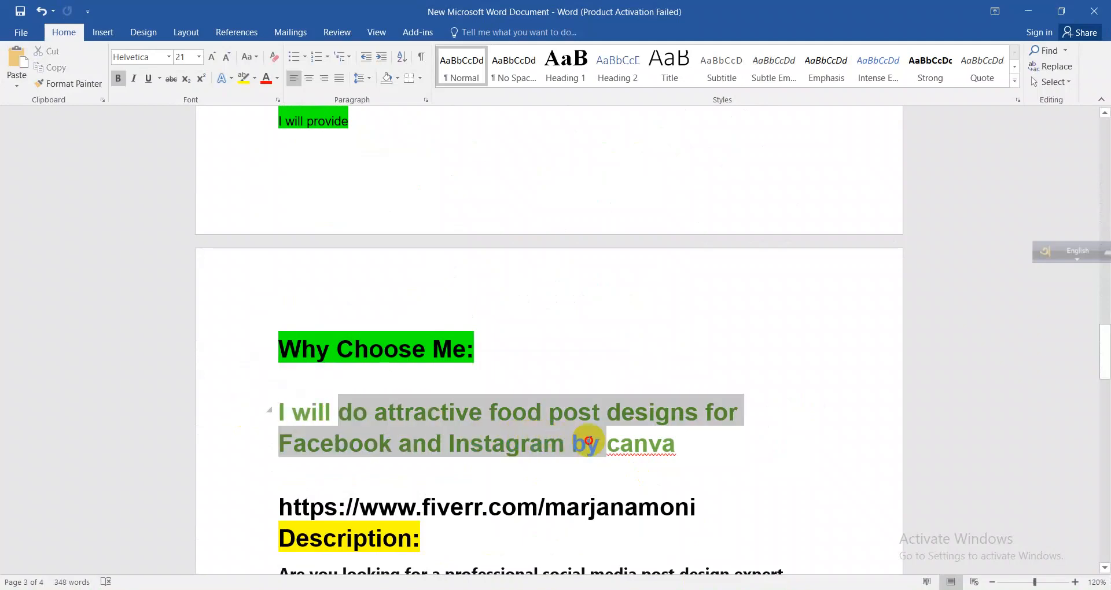
pyautogui.moveTo(589, 440); pyautogui.dragTo(706, 449)
pyautogui.click(706, 449)
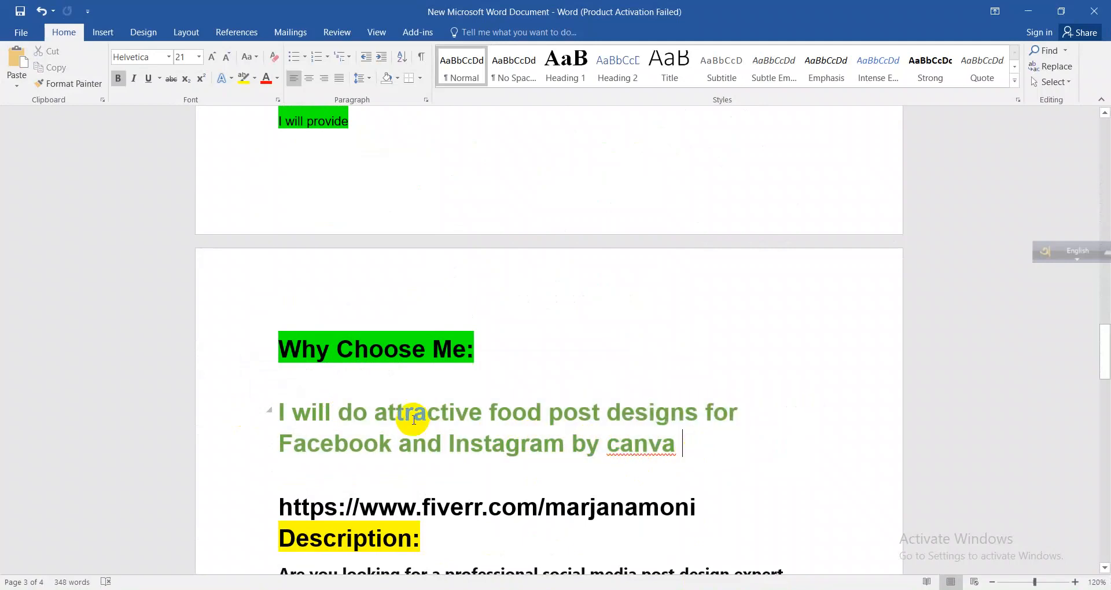
# - Insert an extra space before "attractive" in the green title
pyautogui.doubleClick(376, 412)
pyautogui.moveTo(377, 412); pyautogui.dragTo(368, 413)
pyautogui.click(368, 414)
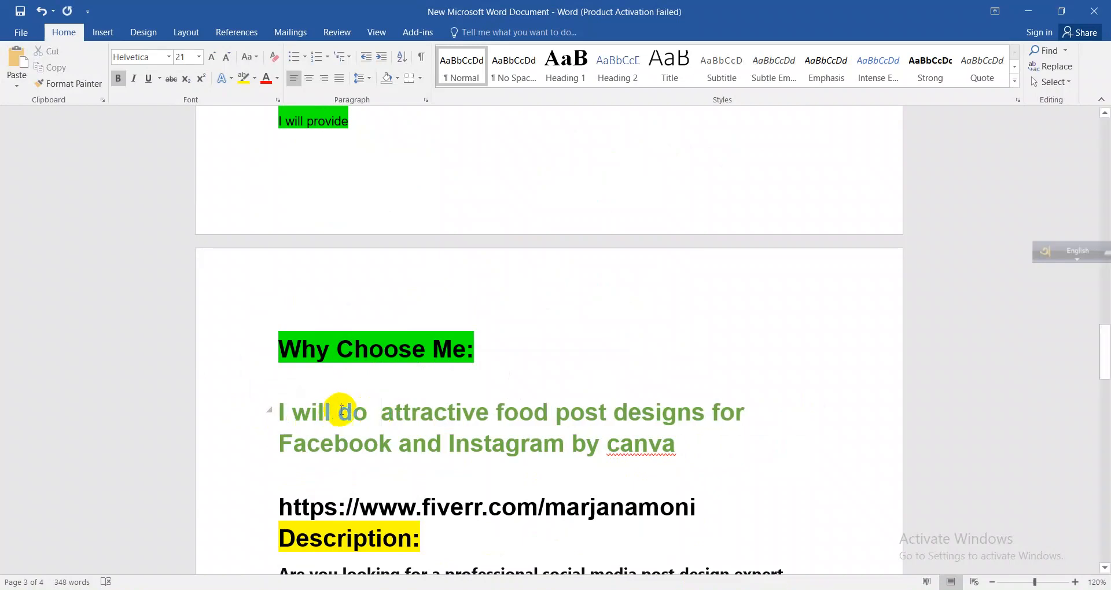
# - Copy the green title's wording after "I will", from "do" through "by canva"
pyautogui.moveTo(339, 412); pyautogui.dragTo(706, 443)
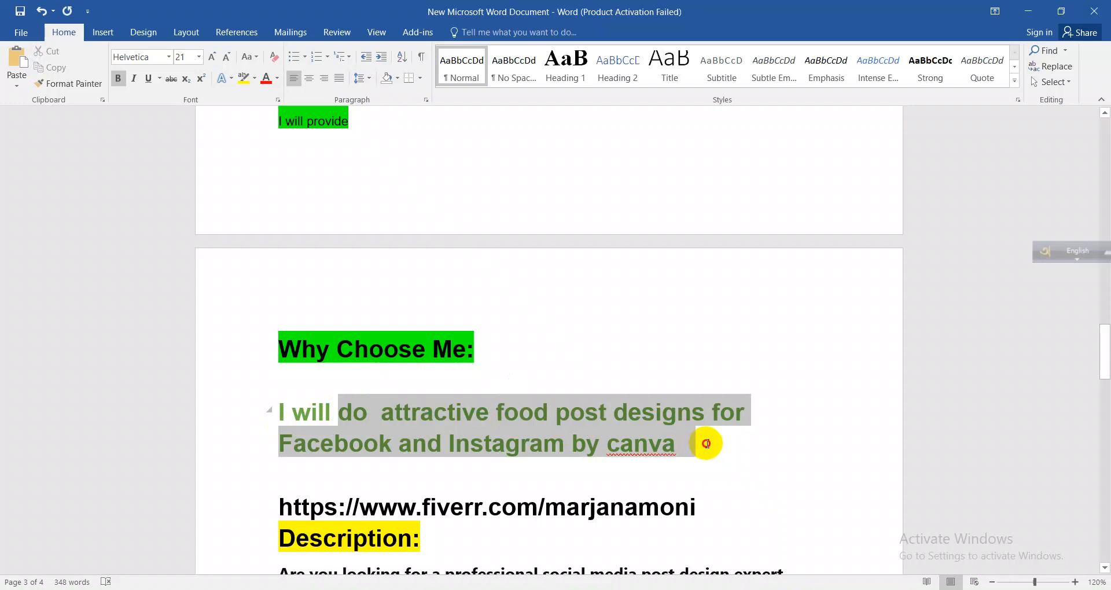
pyautogui.moveTo(707, 443)
pyautogui.mouseDown()
pyautogui.moveTo(674, 444)
pyautogui.moveTo(718, 450)
pyautogui.mouseUp()
pyautogui.hotkey('ctrl', 'c')
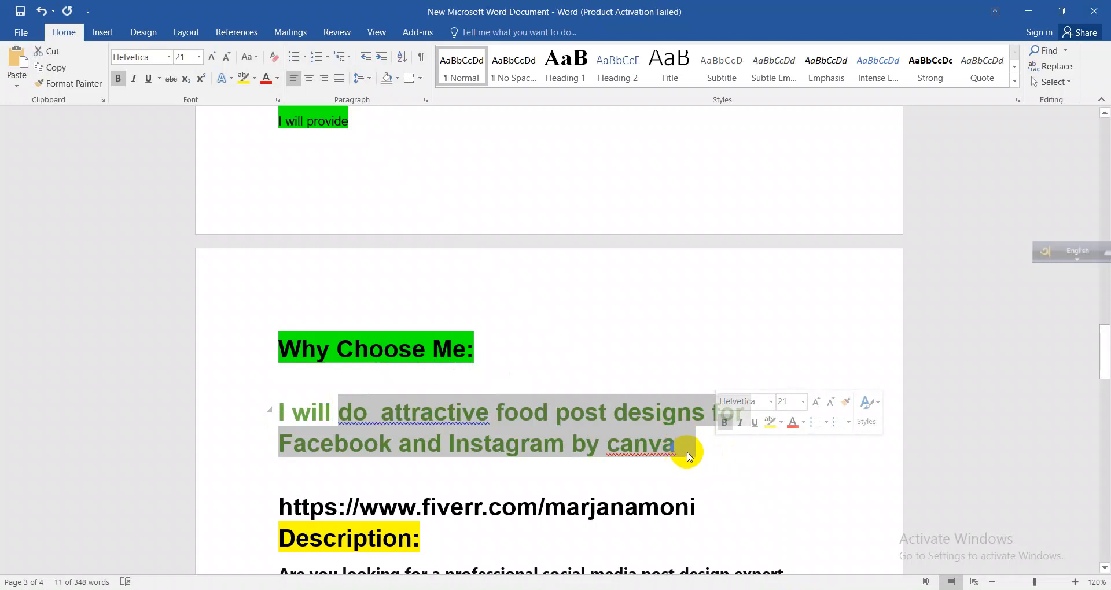
pyautogui.rightClick(569, 411)
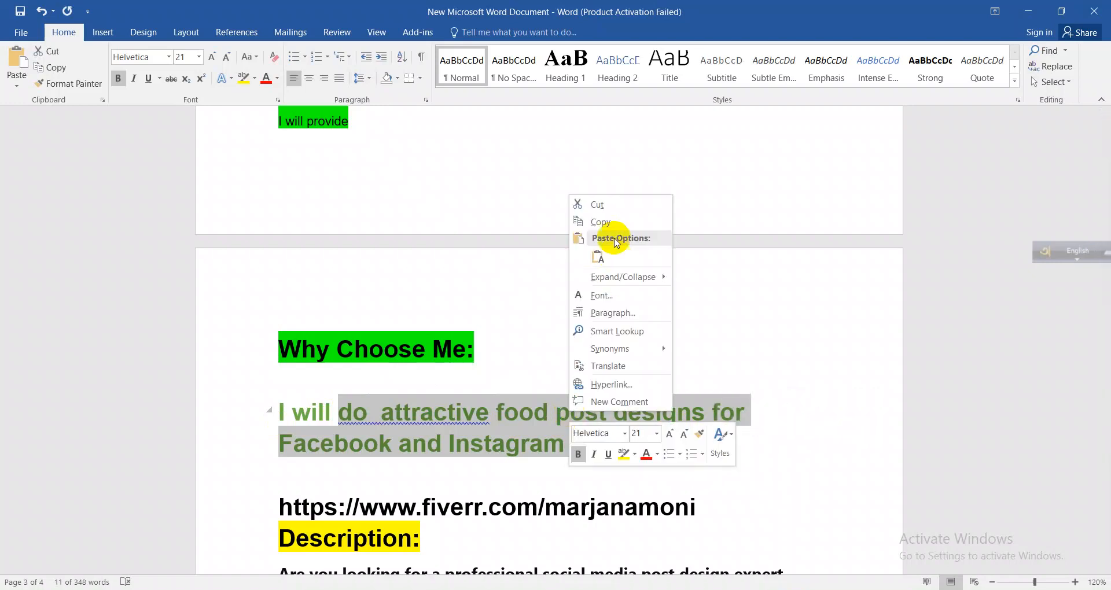
pyautogui.click(602, 220)
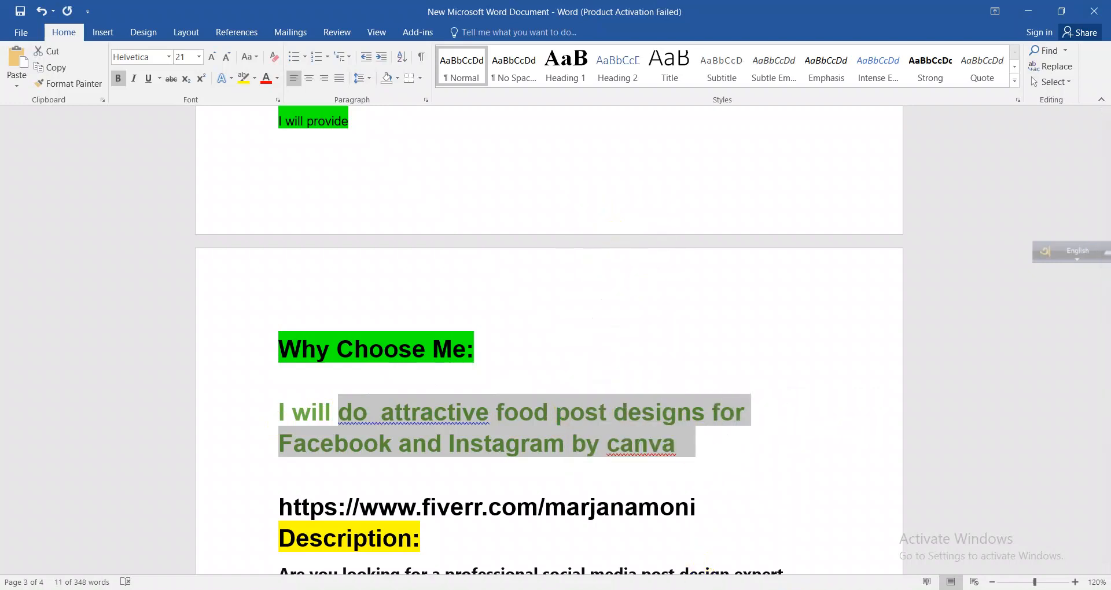
# - Switch back to the Fiverr gig form in the browser and paste the copied wording as the gig title
pyautogui.hotkey('alt', 'Tab')
pyautogui.click(456, 266)
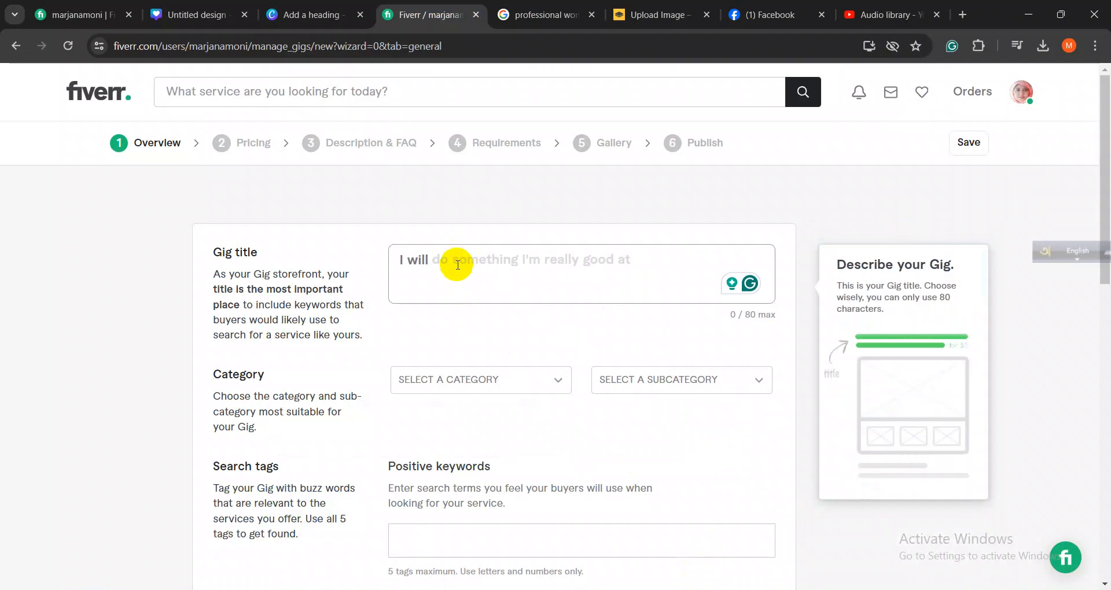
pyautogui.hotkey('ctrl', 'v')
pyautogui.moveTo(384, 316); pyautogui.dragTo(542, 314)
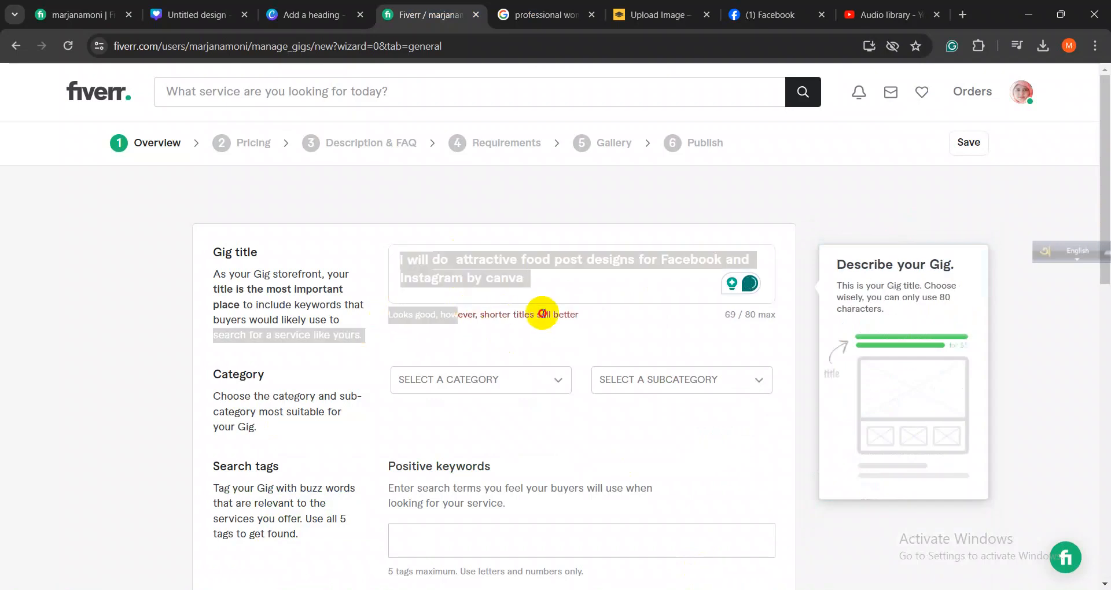
pyautogui.click(531, 282)
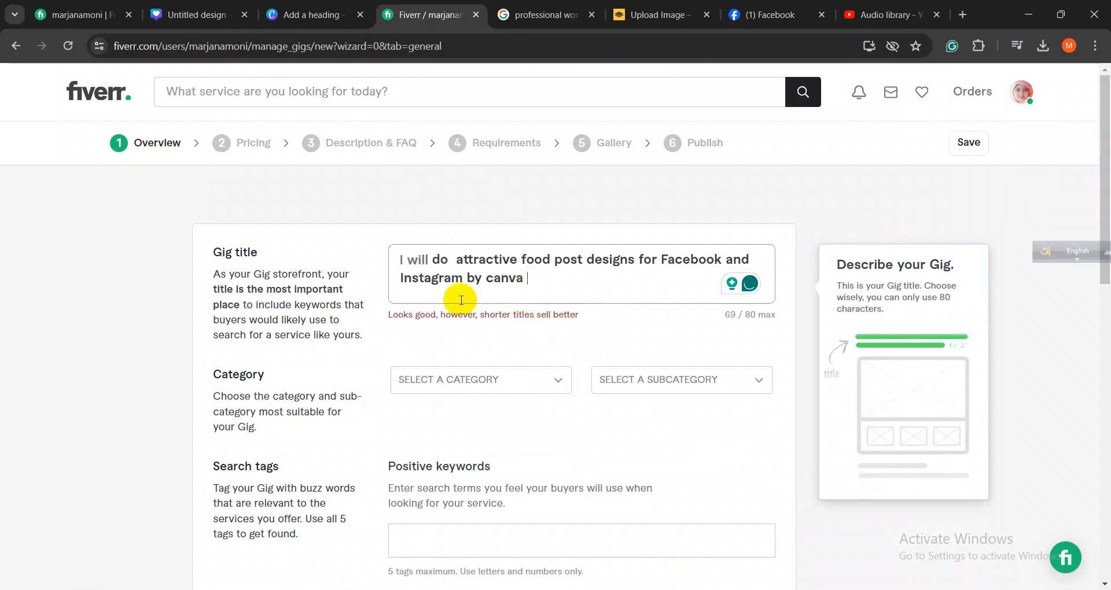
# - Reduce the gap between "do" and "attractive" in the gig title to a single space
pyautogui.scroll(-15, 579, 379)
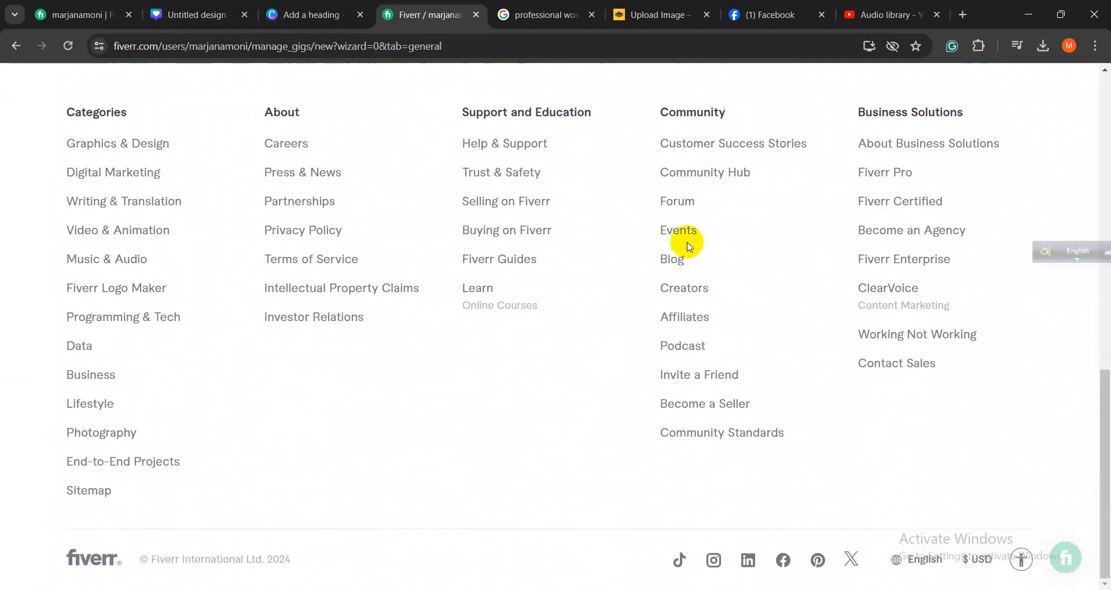
pyautogui.scroll(6, 683, 289)
pyautogui.click(736, 350)
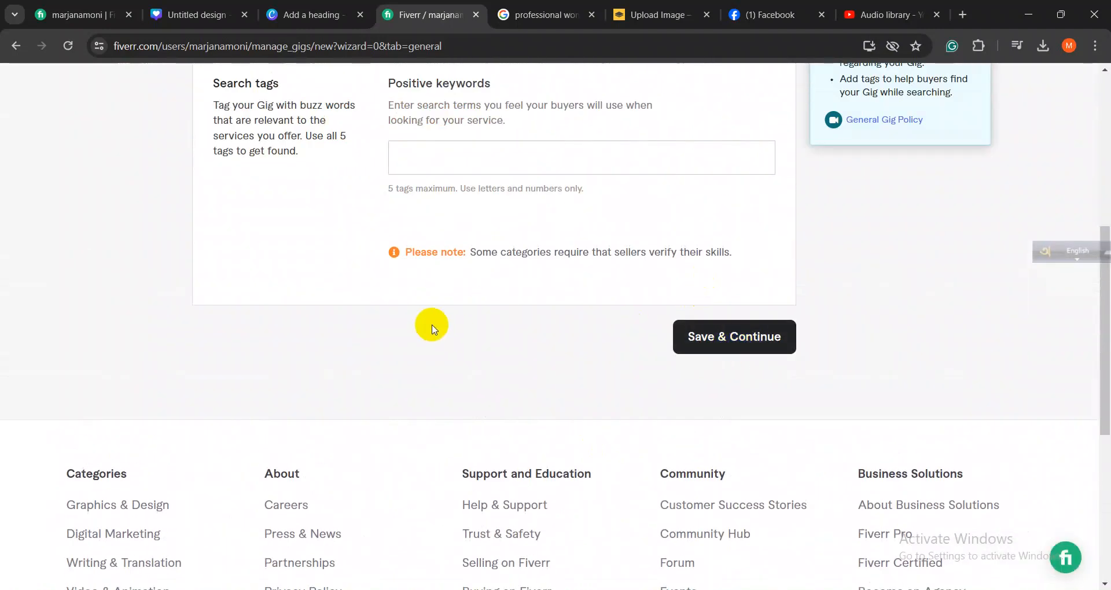
pyautogui.scroll(7, 429, 326)
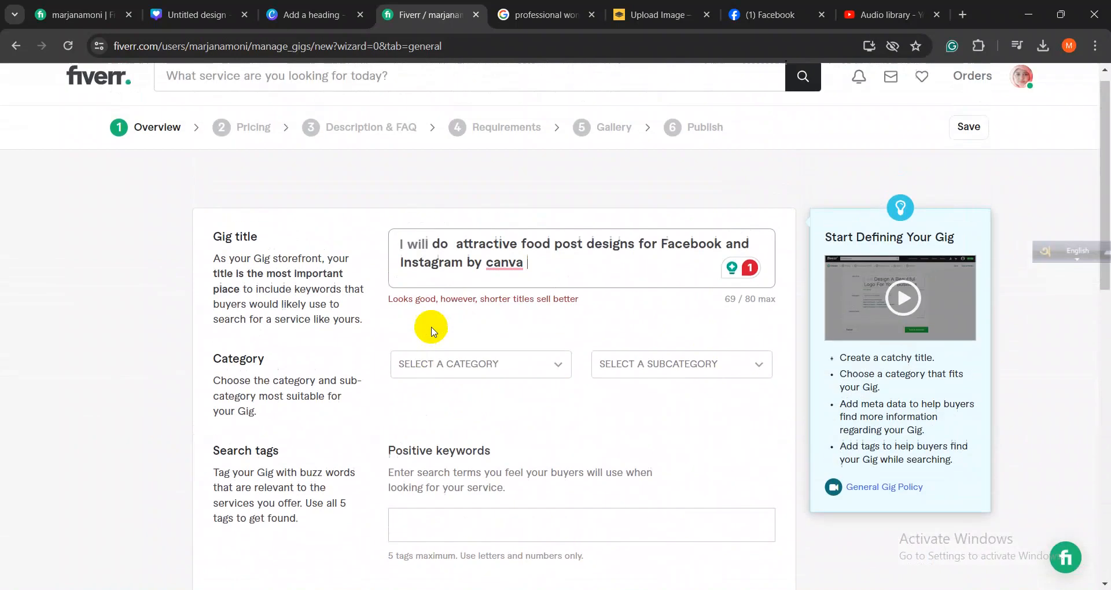
pyautogui.click(460, 260)
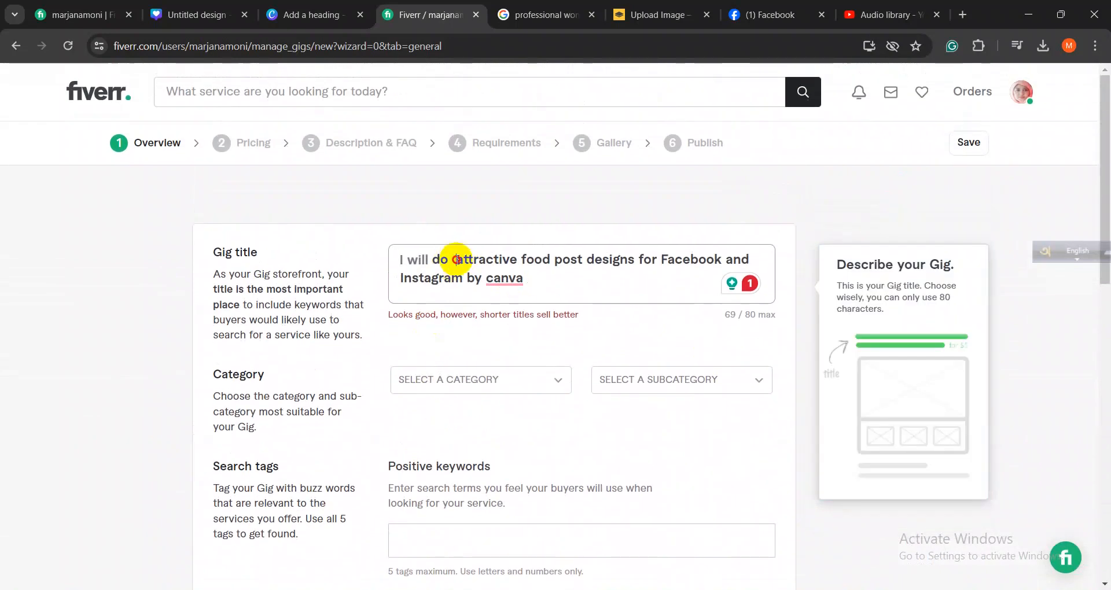
pyautogui.moveTo(457, 261); pyautogui.dragTo(448, 261)
pyautogui.press('BackSpace')
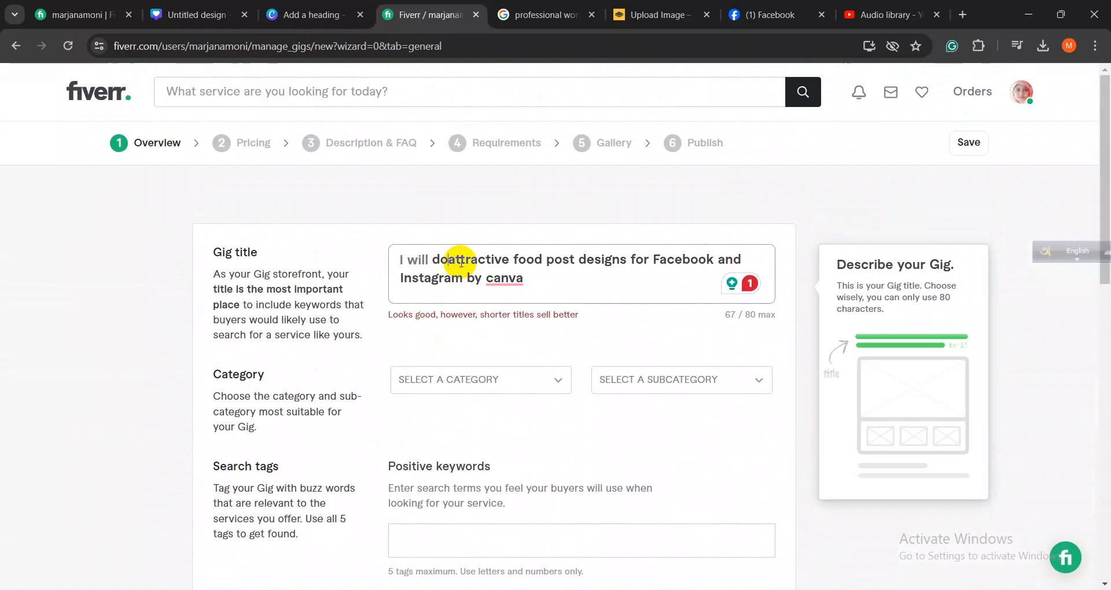
pyautogui.click(531, 279)
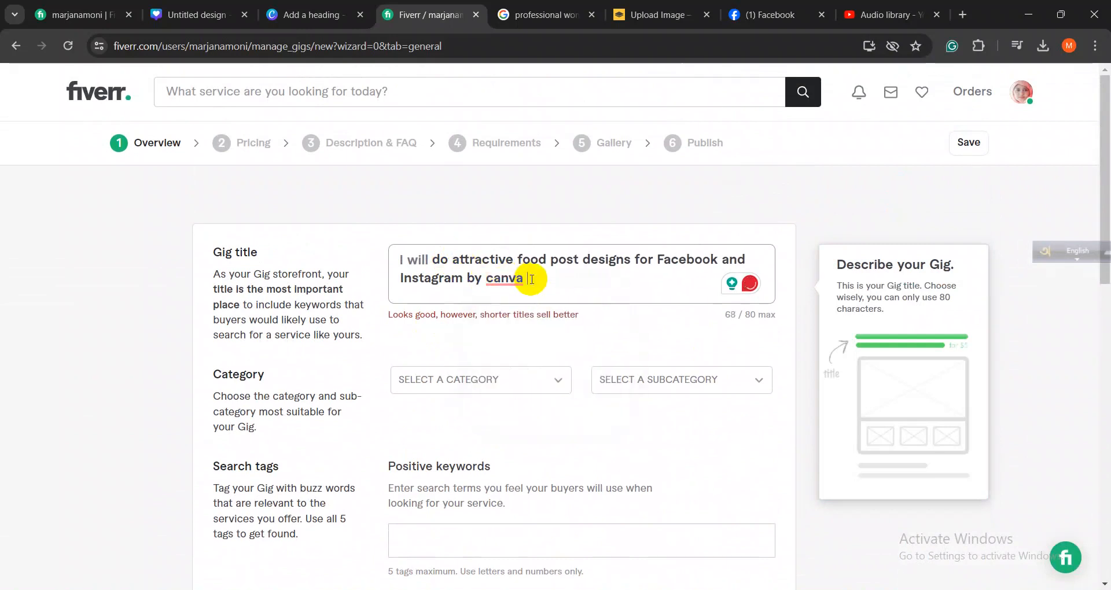
# - Return to the Word document and delete the extra space before "attractive" in the green title
pyautogui.click(700, 589)
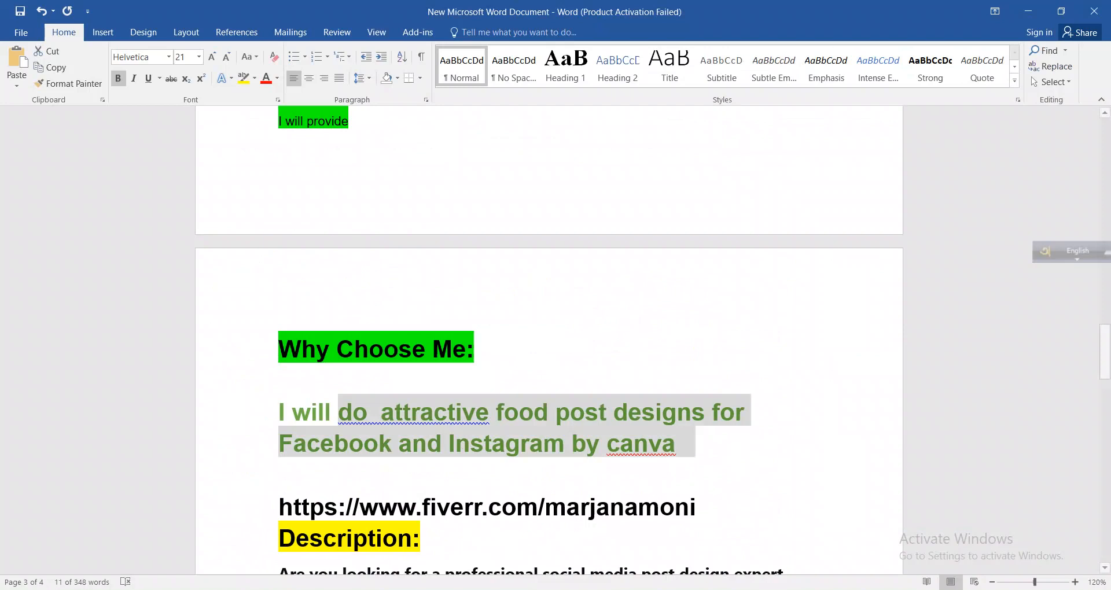
pyautogui.click(381, 413)
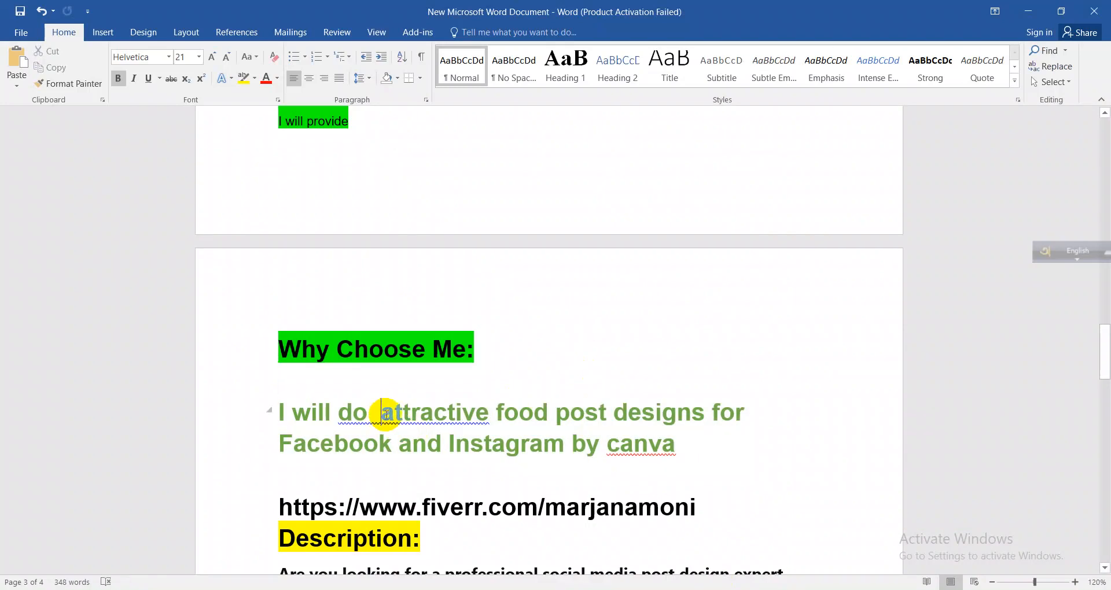
pyautogui.press('BackSpace')
pyautogui.moveTo(338, 416); pyautogui.dragTo(730, 457)
pyautogui.click(669, 446)
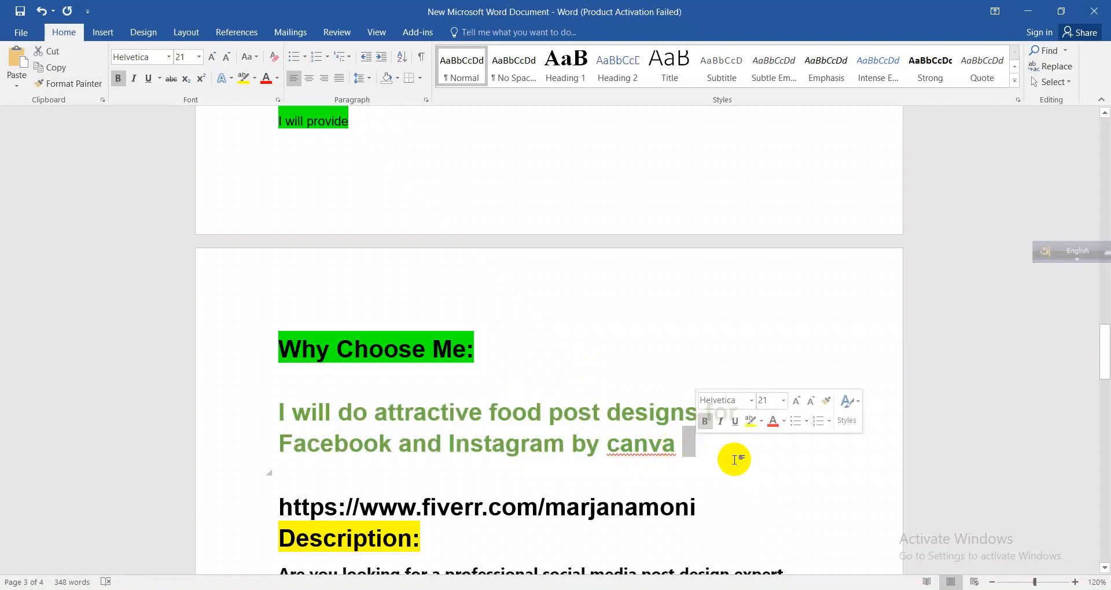
pyautogui.click(734, 460)
pyautogui.click(503, 451)
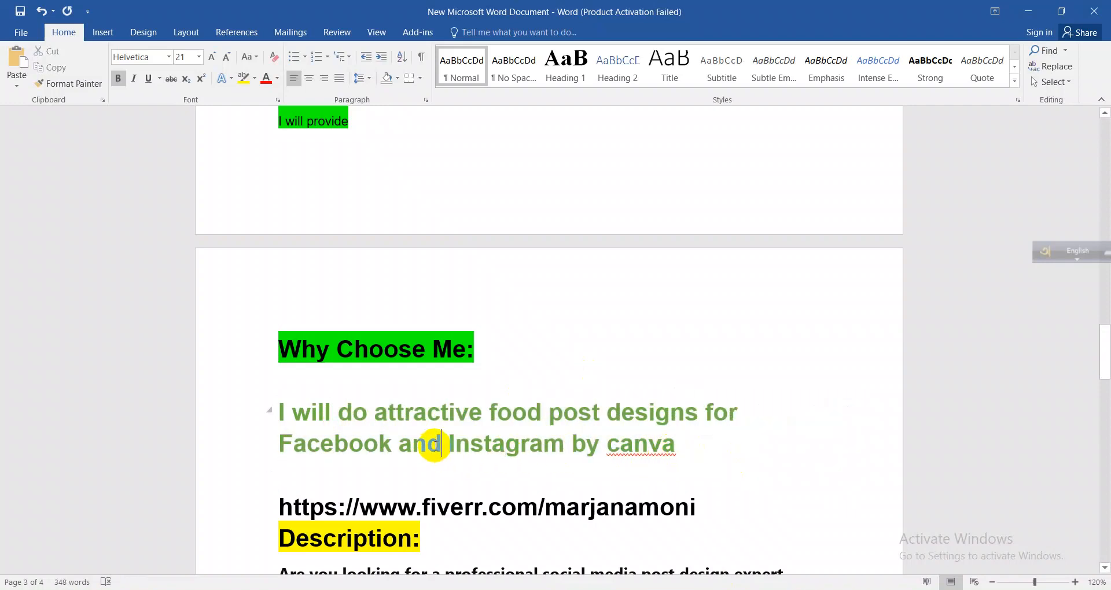
pyautogui.click(520, 428)
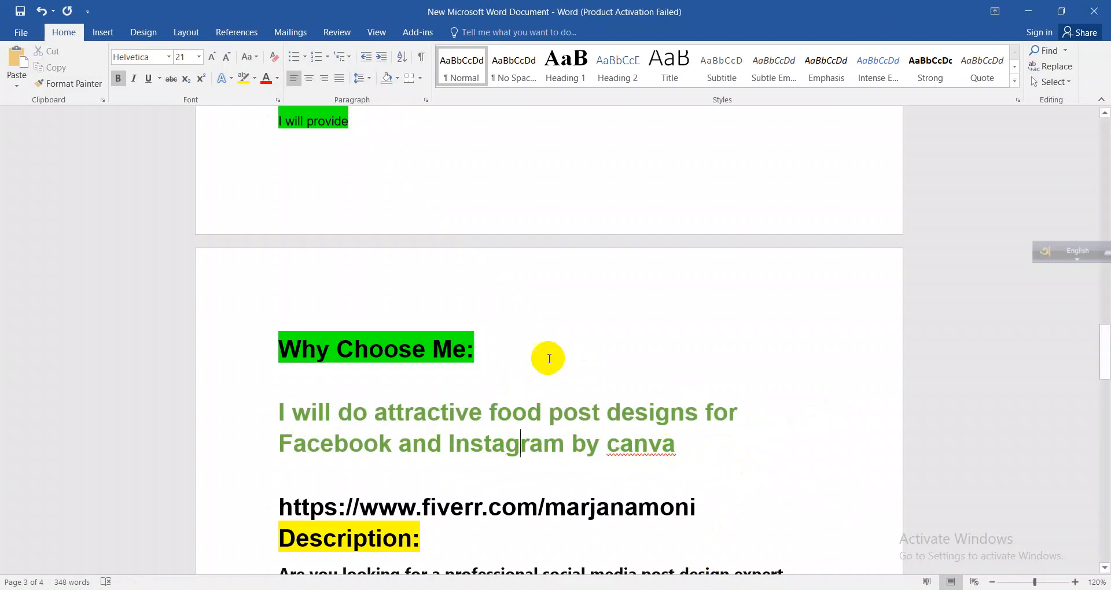
# - Switch back to the Fiverr gig form and shorten the gig title by removing "by canva" after "Instagram"
pyautogui.click(671, 569)
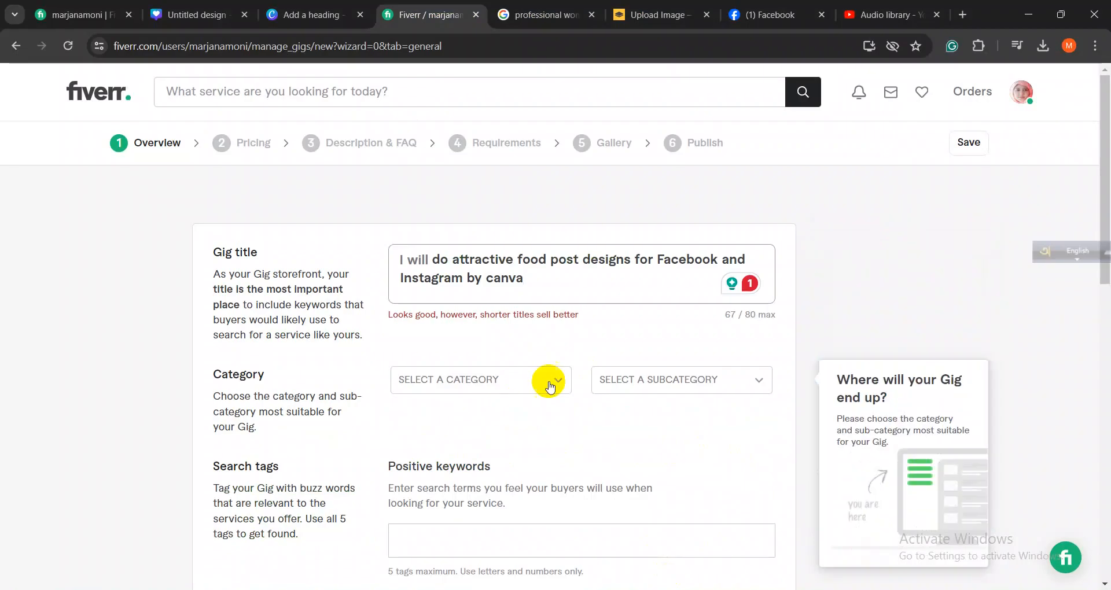
pyautogui.click(560, 275)
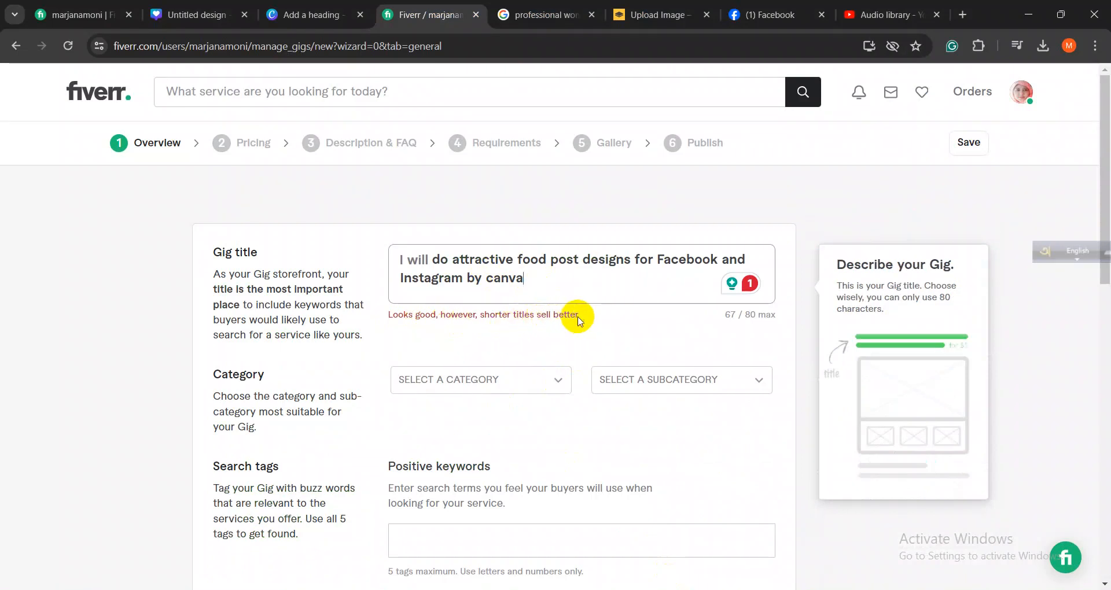
pyautogui.moveTo(579, 320)
pyautogui.mouseDown()
pyautogui.moveTo(389, 322)
pyautogui.moveTo(570, 327)
pyautogui.mouseUp()
pyautogui.click(677, 329)
pyautogui.moveTo(532, 289); pyautogui.dragTo(490, 280)
pyautogui.press('BackSpace')
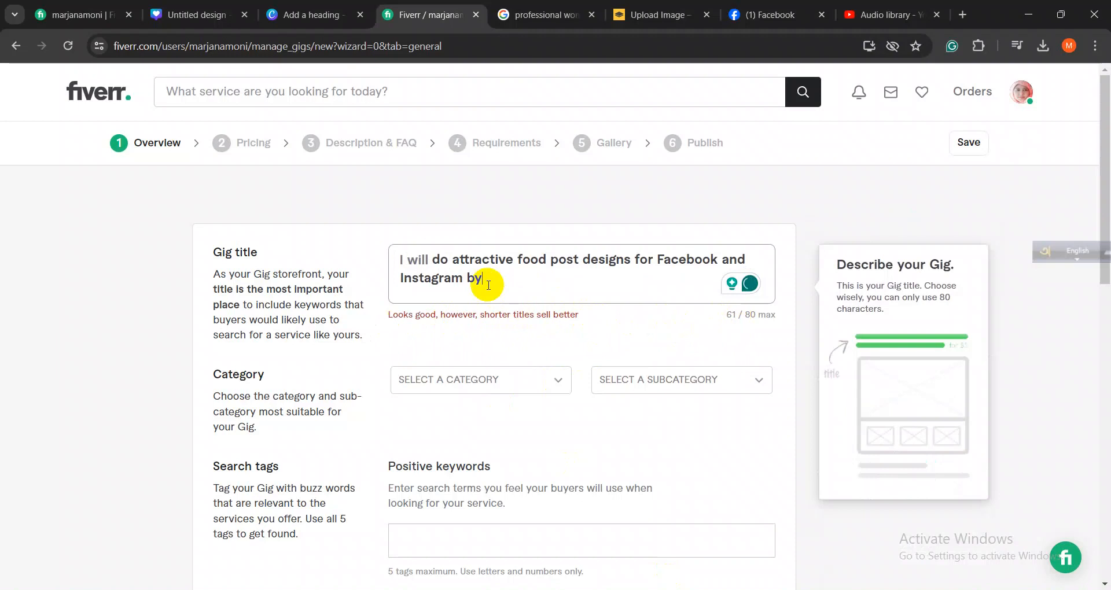
pyautogui.press('BackSpace')
pyautogui.press('BackSpace')
pyautogui.press('BackSpace')
pyautogui.click(470, 322)
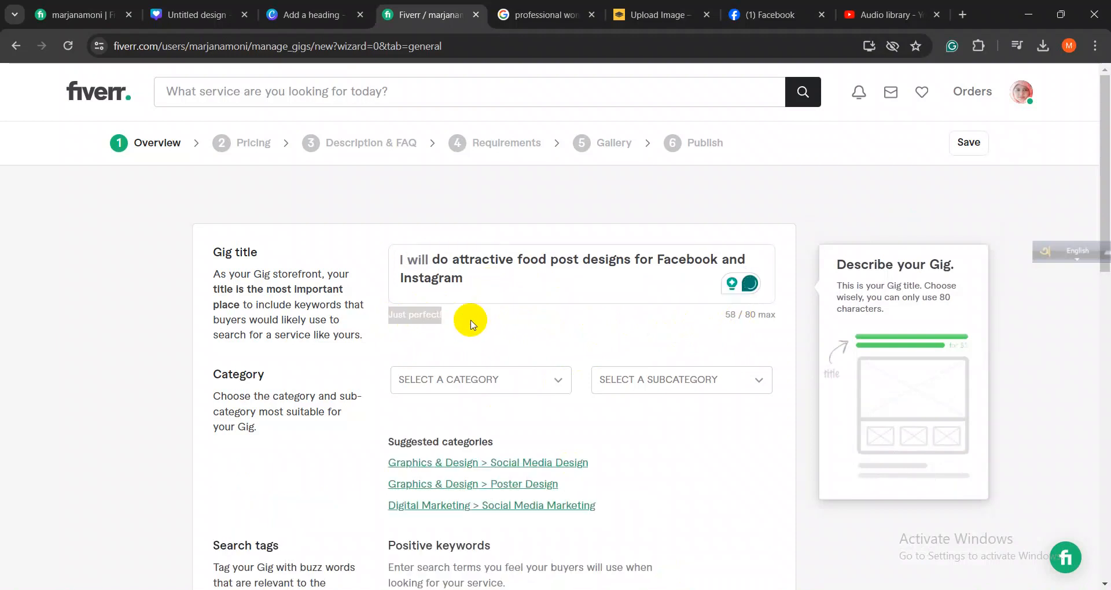
# - Try adding "by" after "Instagram" in the gig title and take it out again
pyautogui.click(489, 287)
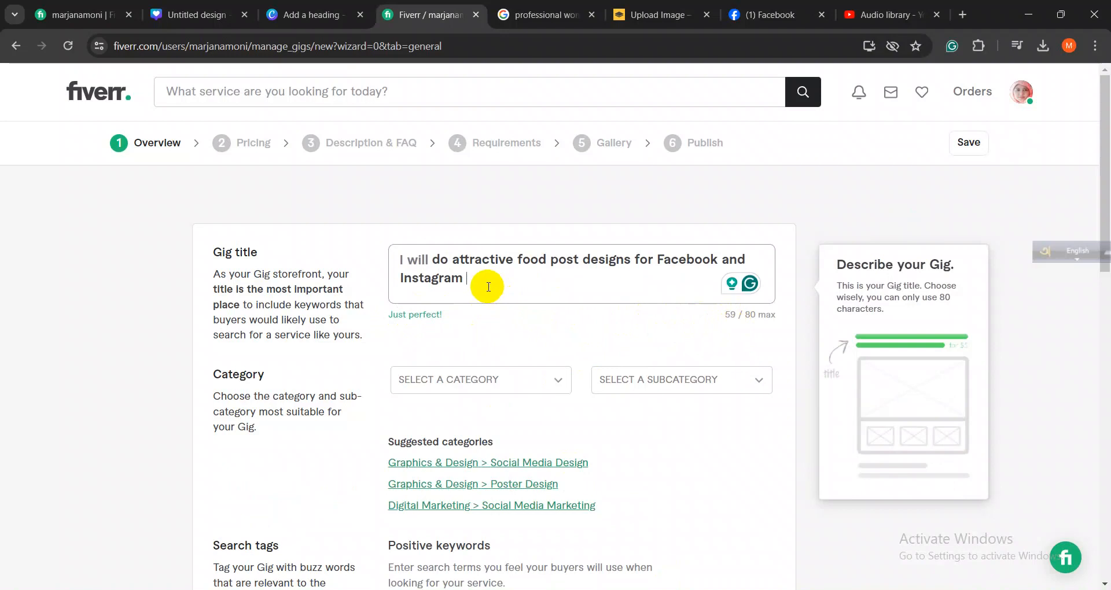
pyautogui.write('by')
pyautogui.press('BackSpace')
pyautogui.press('BackSpace')
pyautogui.moveTo(744, 315); pyautogui.dragTo(761, 315)
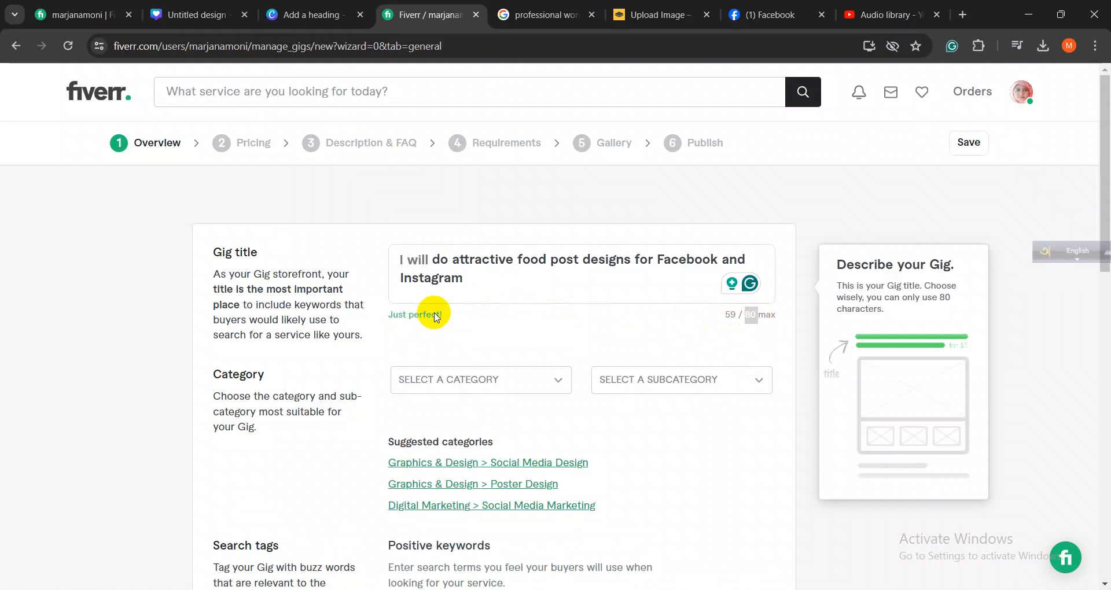
pyautogui.click(463, 283)
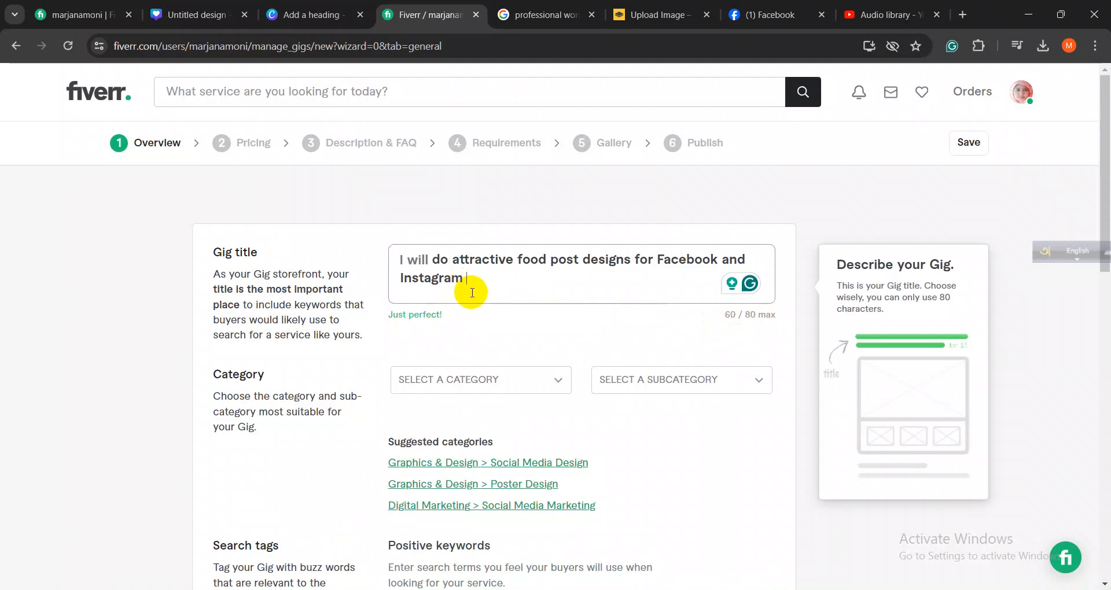
# - Add "by Canva" after "Instagram" in the gig title, correcting the misspelled and lowercase word to "Canva"
pyautogui.write('by cnava')
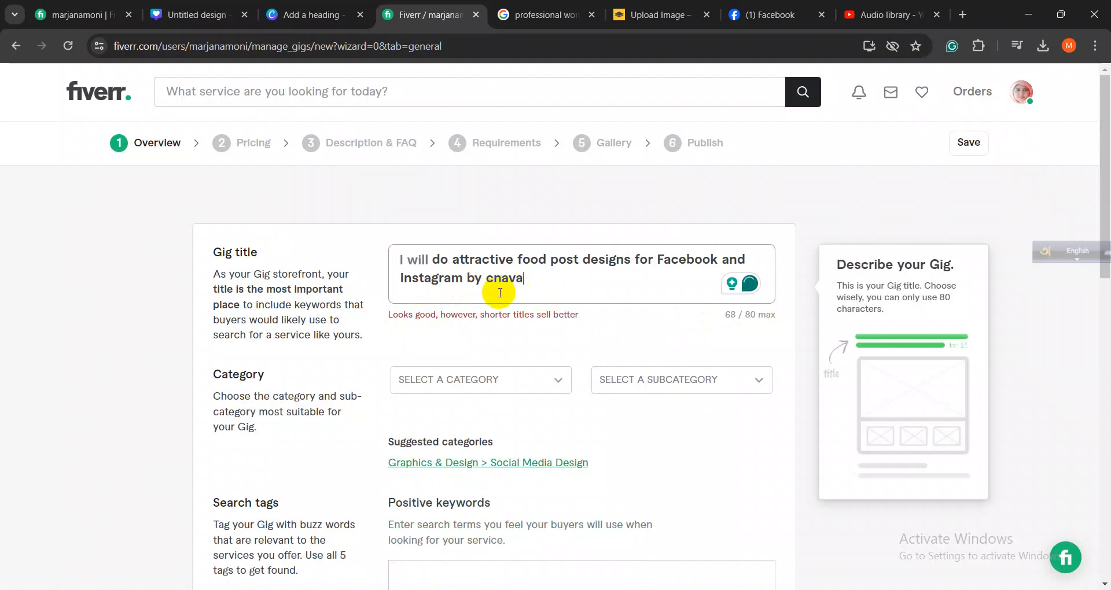
pyautogui.moveTo(488, 281); pyautogui.dragTo(549, 282)
pyautogui.click(549, 282)
pyautogui.click(501, 278)
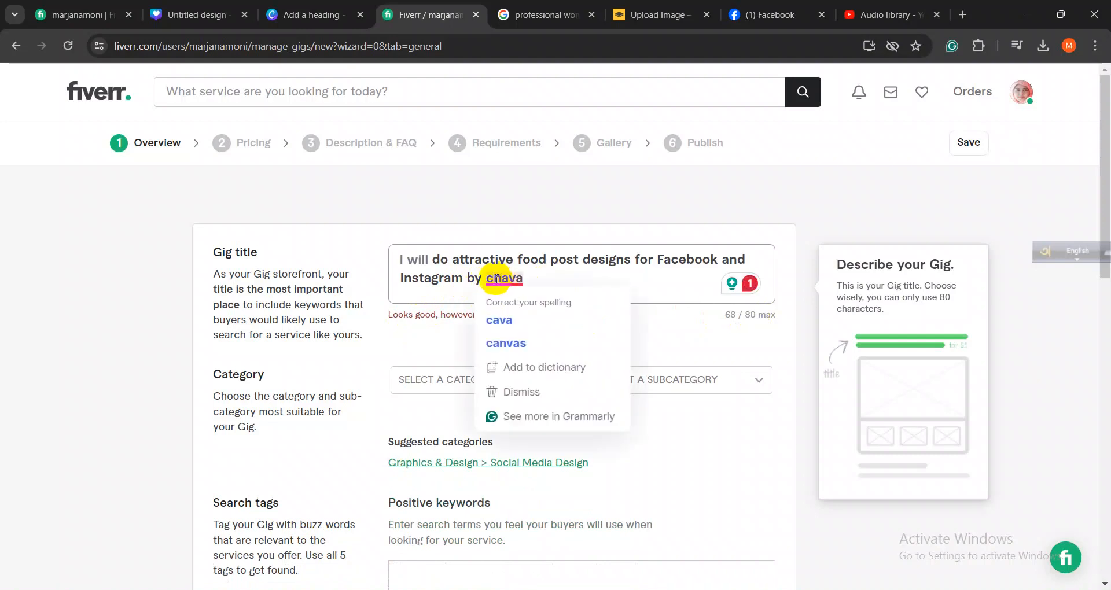
pyautogui.click(512, 343)
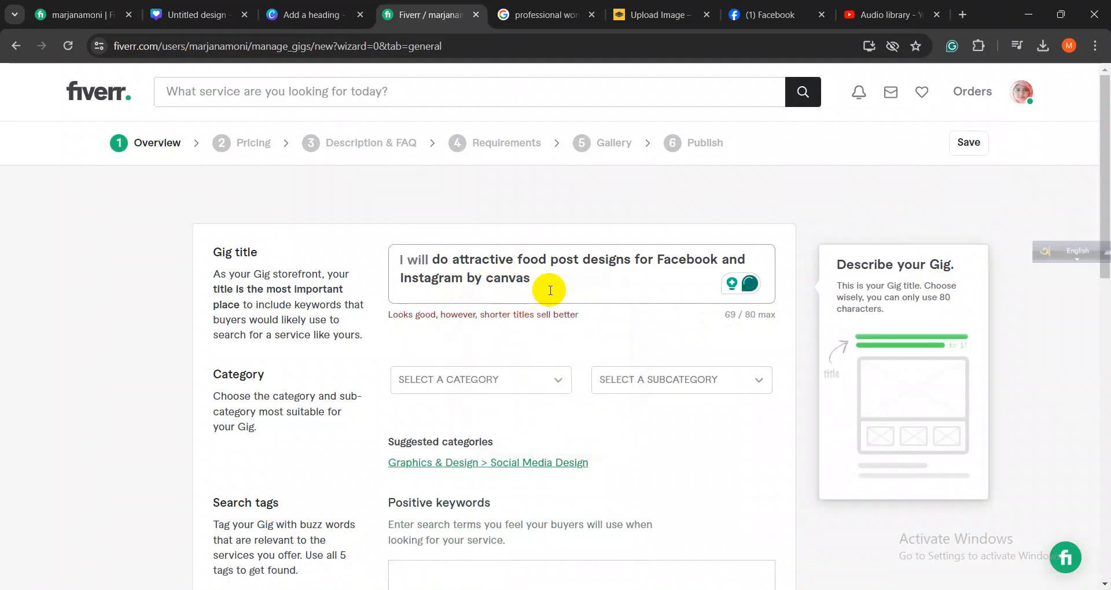
pyautogui.moveTo(486, 279); pyautogui.dragTo(560, 285)
pyautogui.click(561, 284)
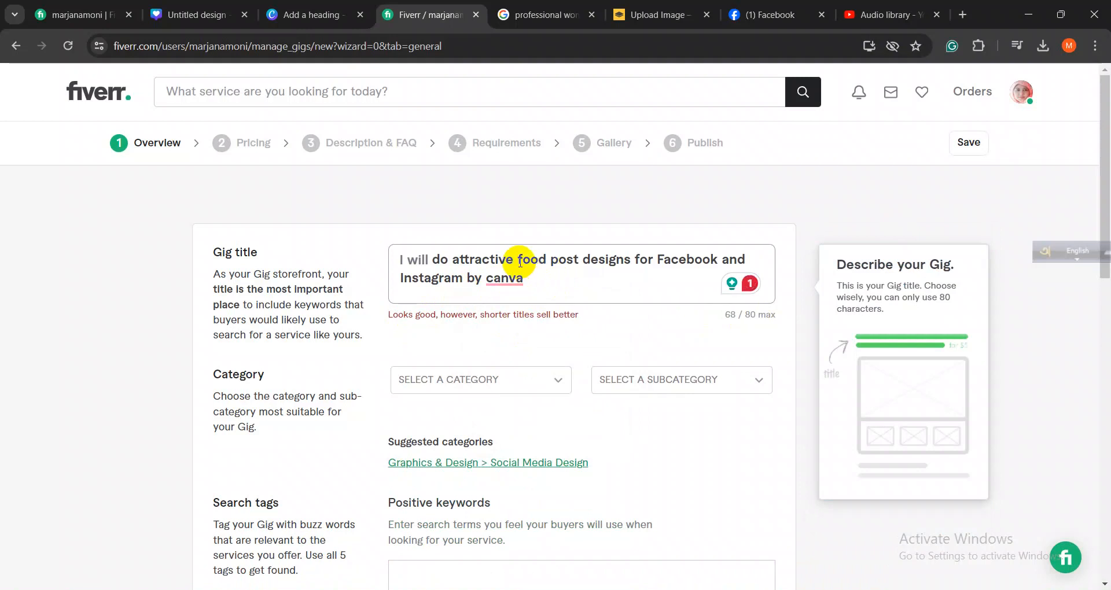
pyautogui.moveTo(494, 278)
pyautogui.click(504, 318)
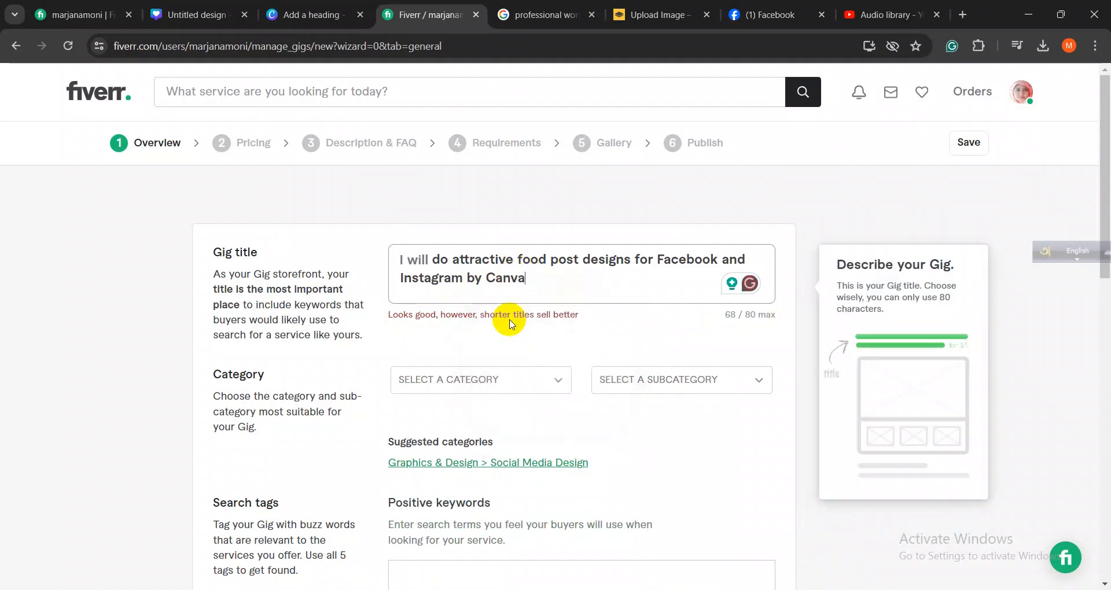
pyautogui.click(486, 278)
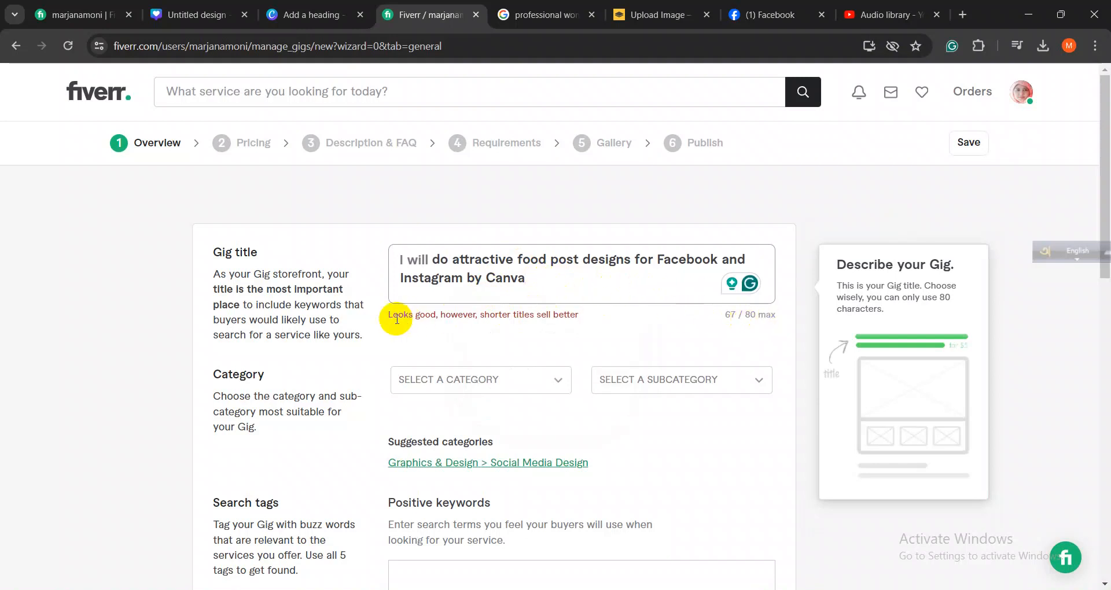
# - Insert the word "resturants" between "attractive" and "food" in the gig title
pyautogui.moveTo(382, 319); pyautogui.dragTo(582, 319)
pyautogui.click(590, 316)
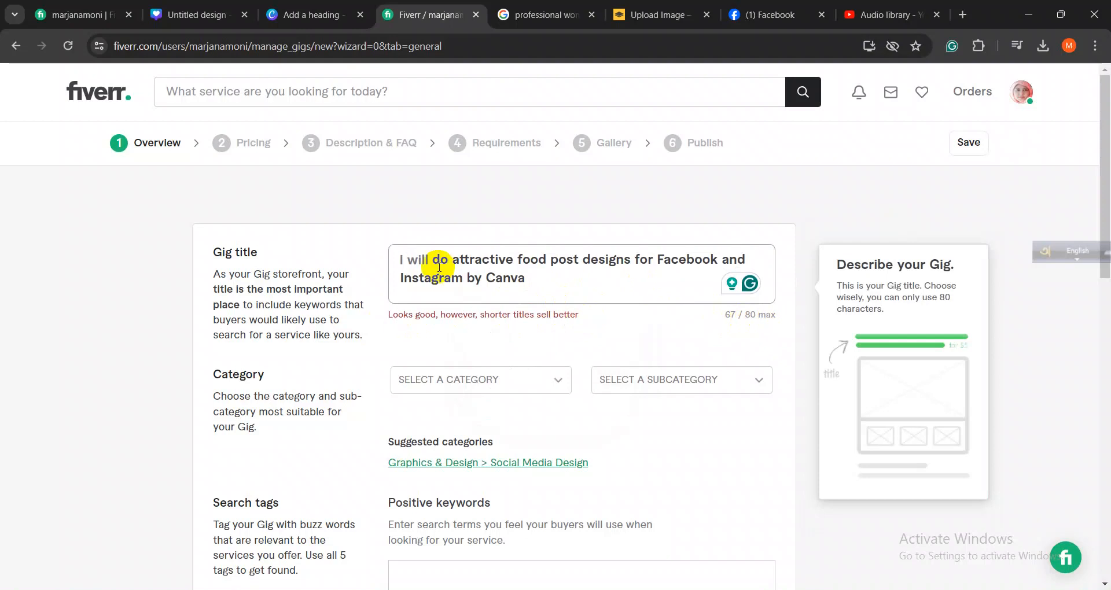
pyautogui.moveTo(431, 267); pyautogui.dragTo(551, 280)
pyautogui.click(556, 284)
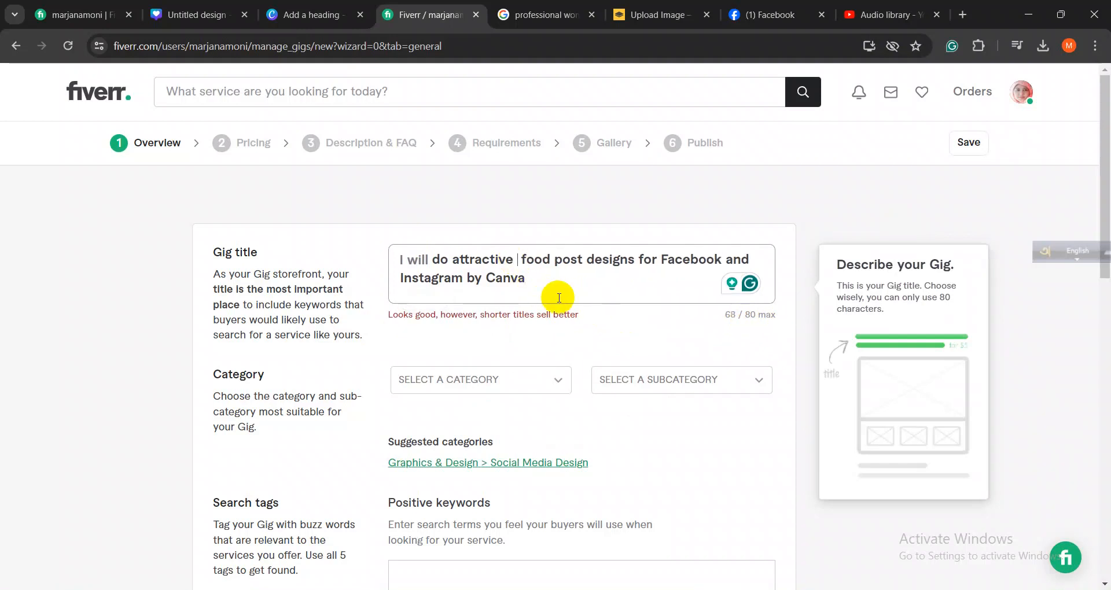
pyautogui.write('re')
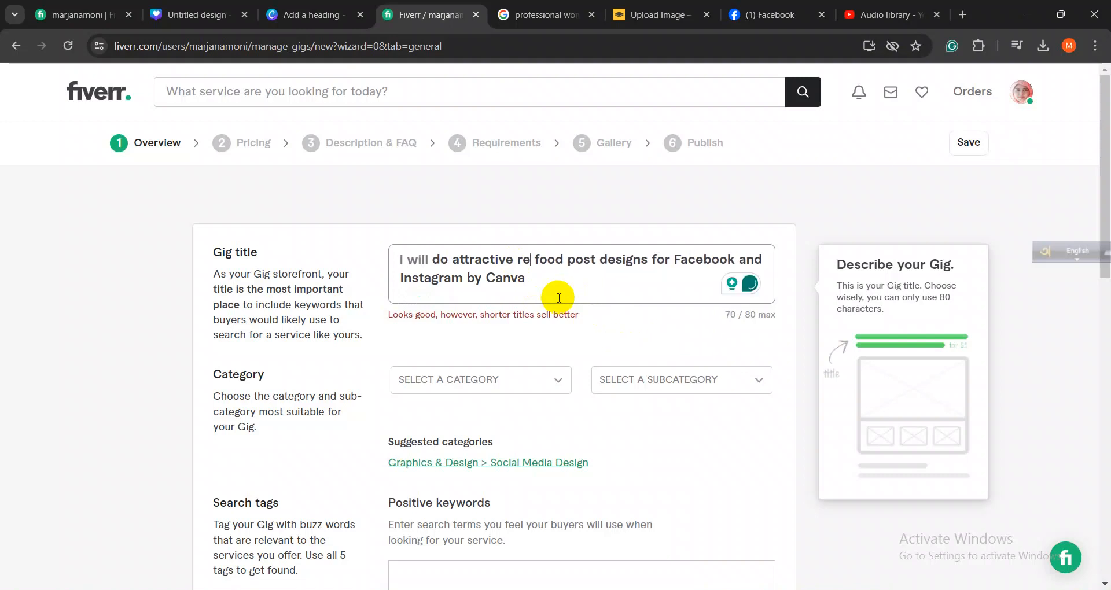
pyautogui.write('sturant')
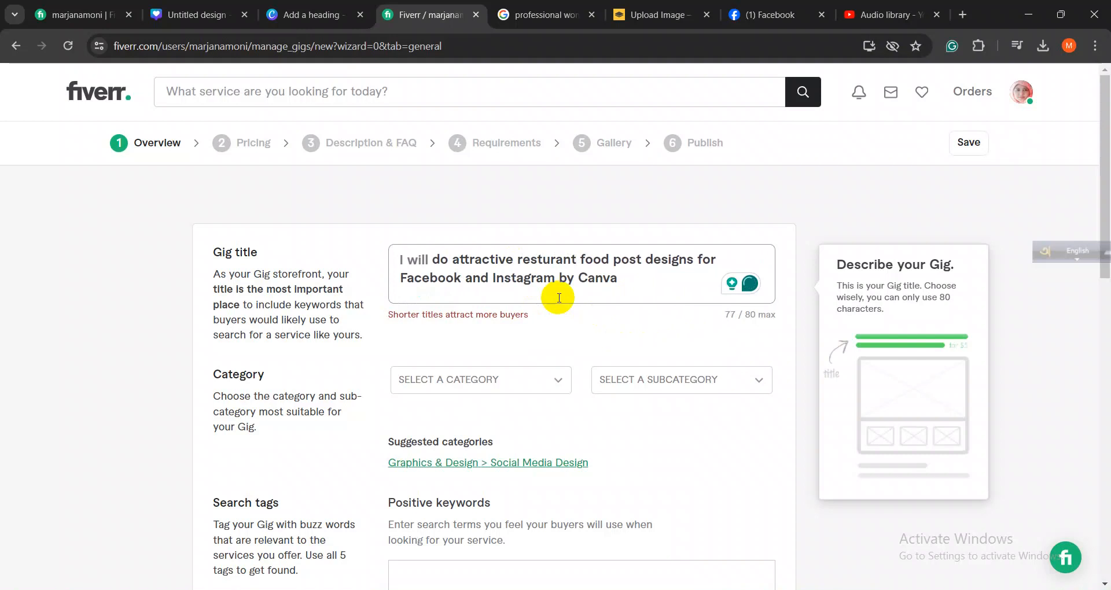
pyautogui.write('s')
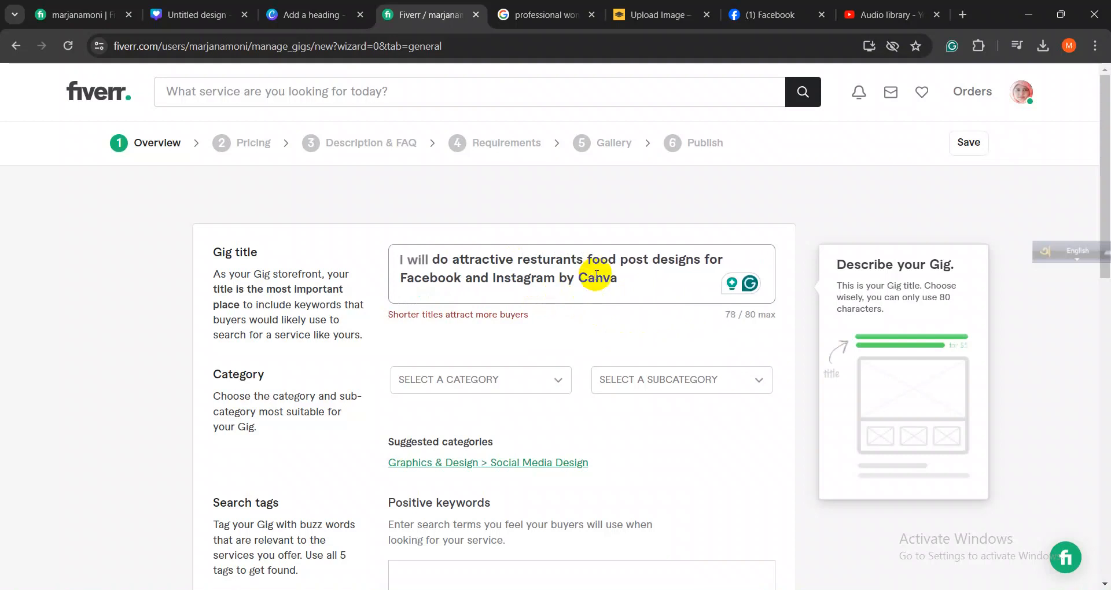
# - Correct "resturants" to "restaurants" in the gig title using the suggested spelling
pyautogui.moveTo(616, 278); pyautogui.dragTo(367, 276)
pyautogui.click(509, 264)
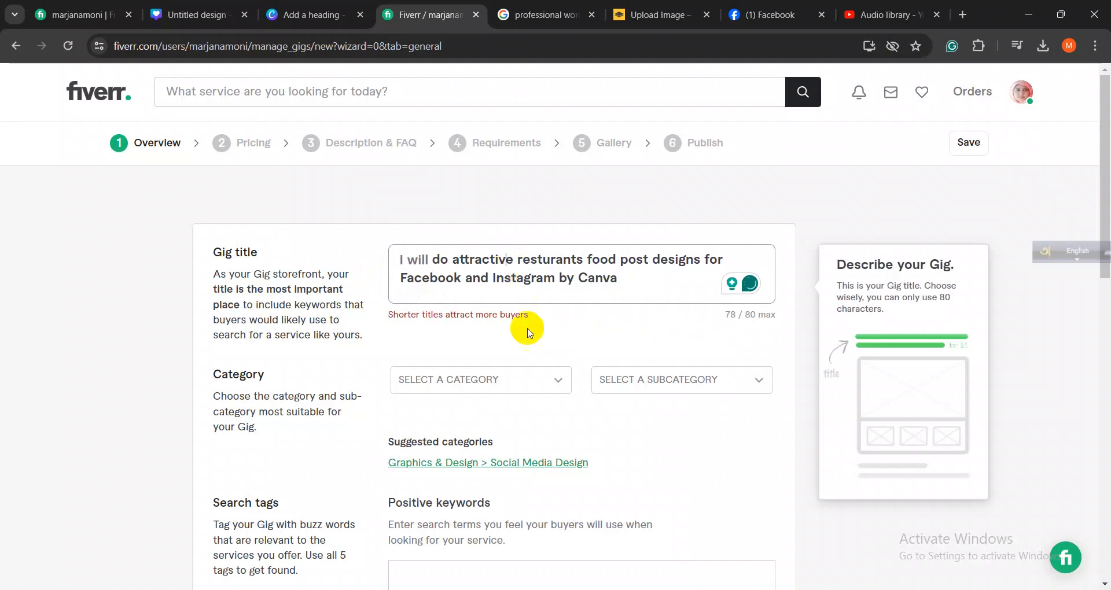
pyautogui.moveTo(214, 376); pyautogui.dragTo(457, 377)
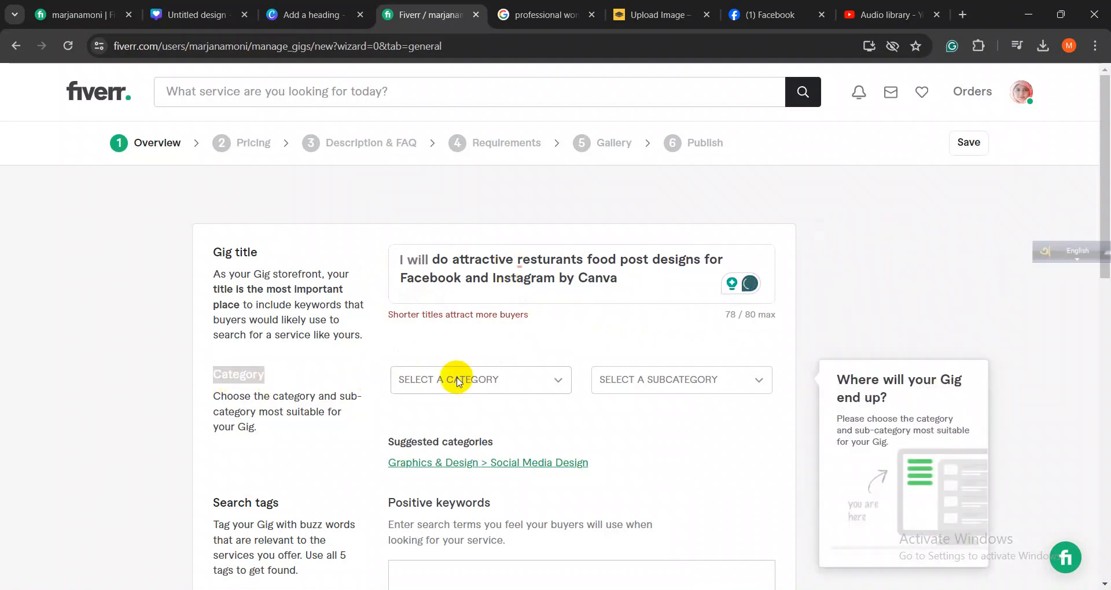
pyautogui.moveTo(546, 260)
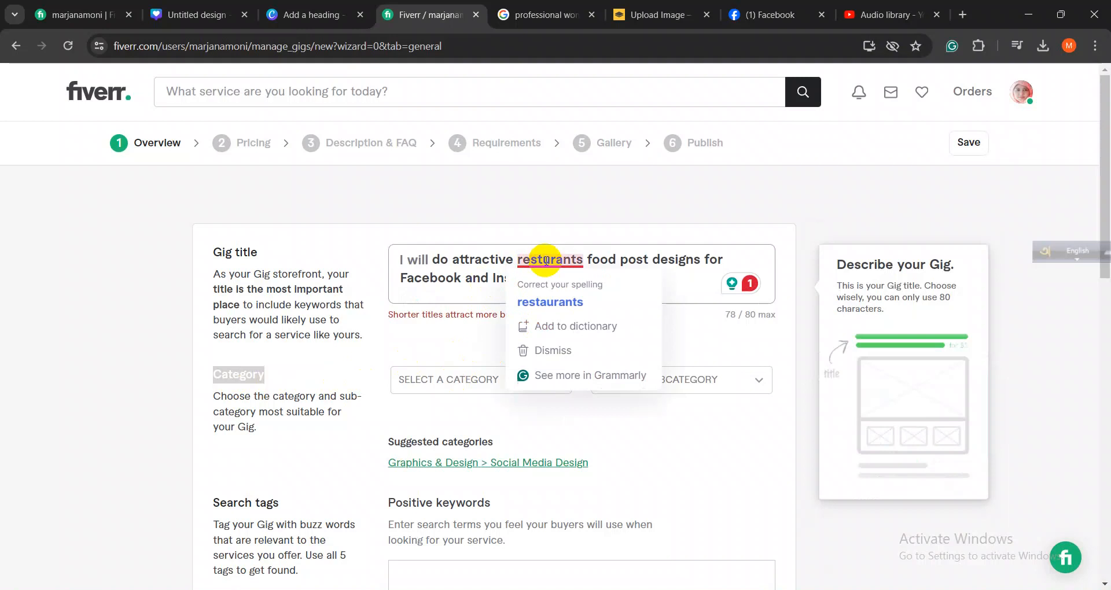
pyautogui.click(550, 301)
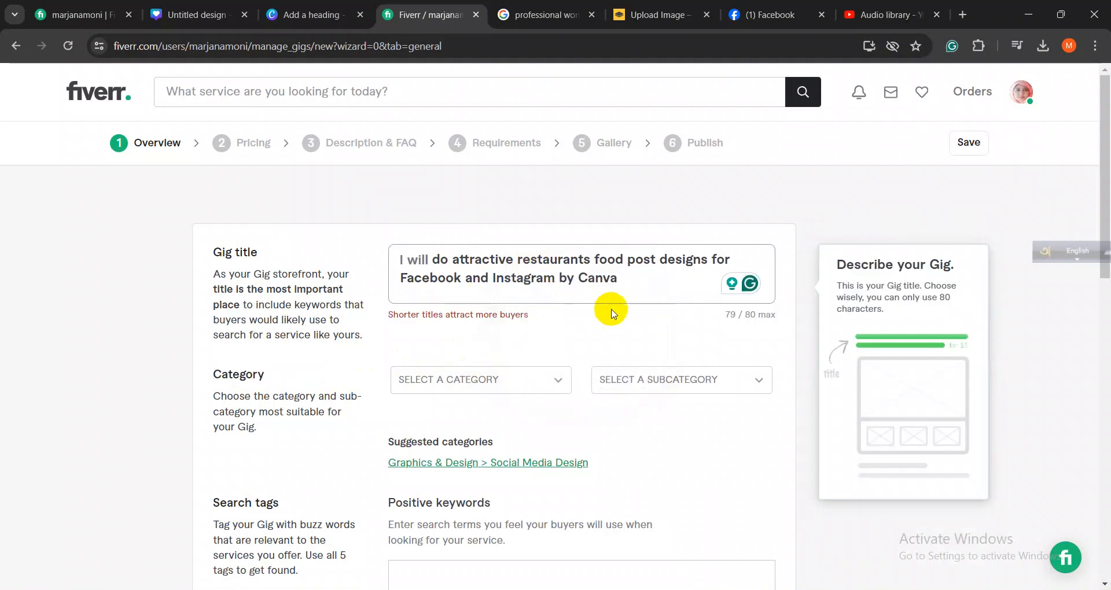
# - Set the gig's category to Graphics & Design
pyautogui.click(443, 383)
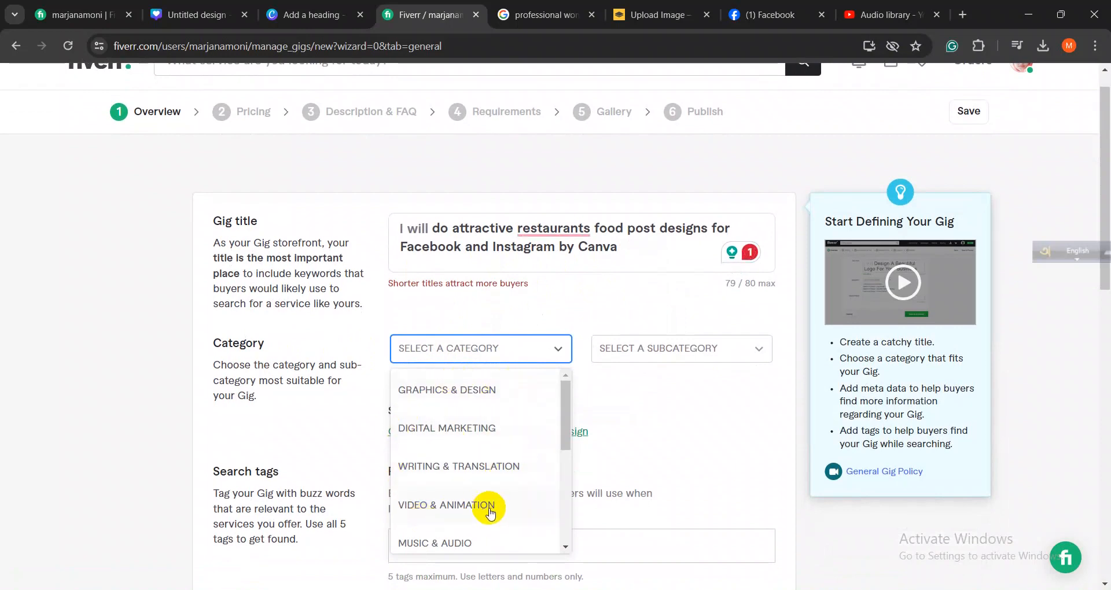
pyautogui.scroll(-2, 463, 541)
pyautogui.scroll(-2, 479, 497)
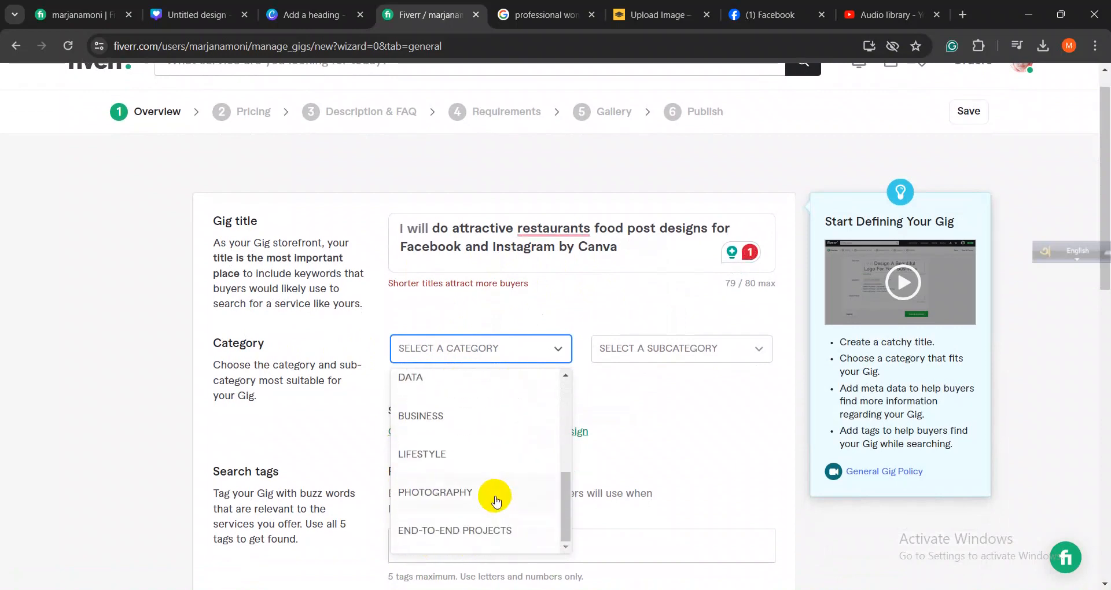
pyautogui.scroll(5, 483, 495)
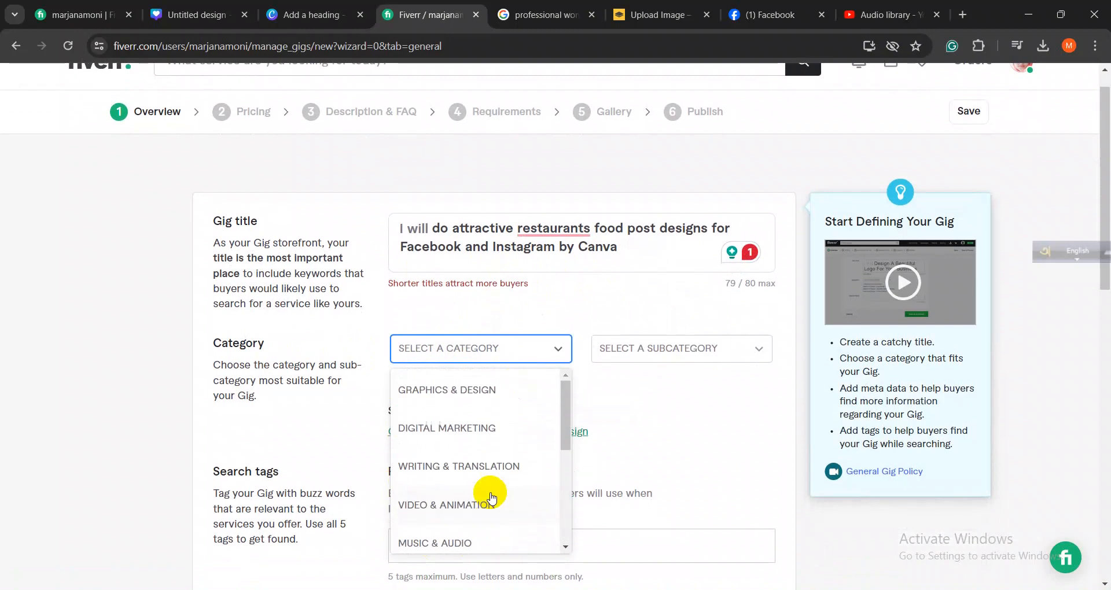
pyautogui.click(454, 396)
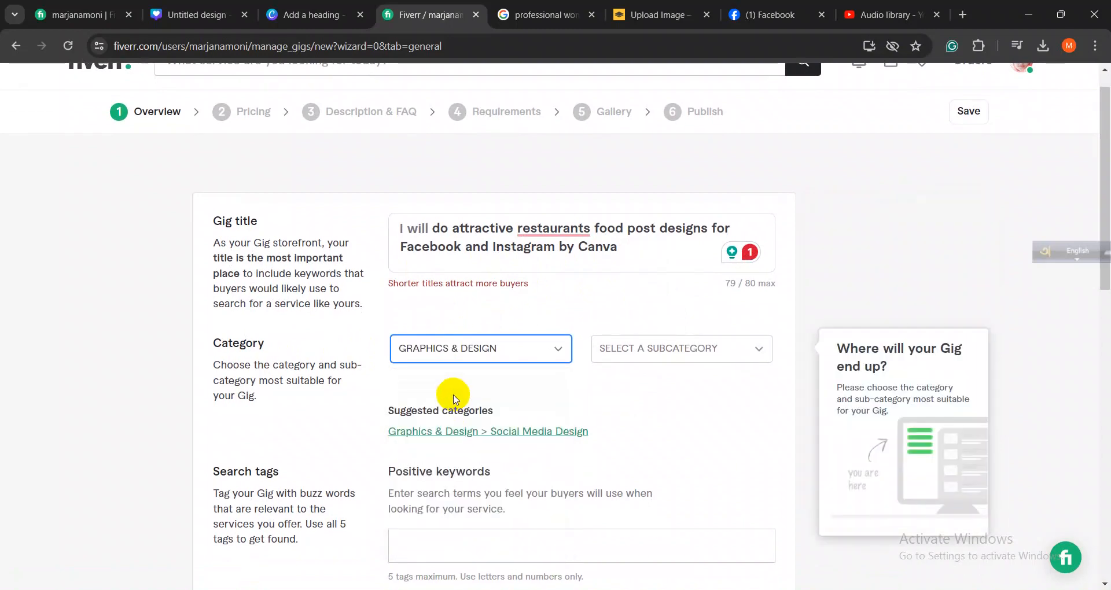
pyautogui.click(492, 354)
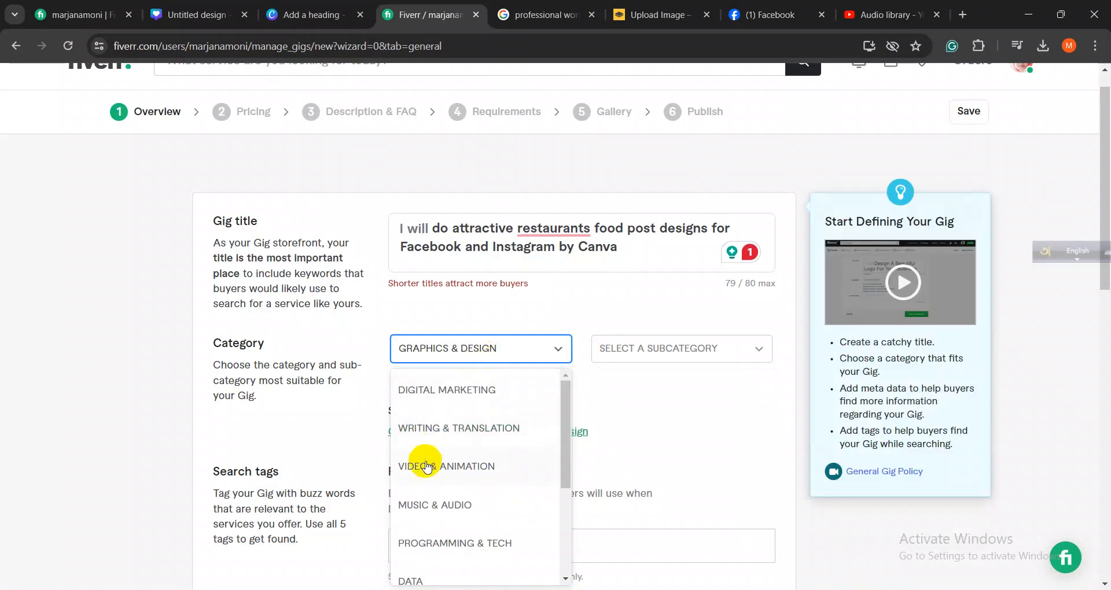
pyautogui.click(611, 393)
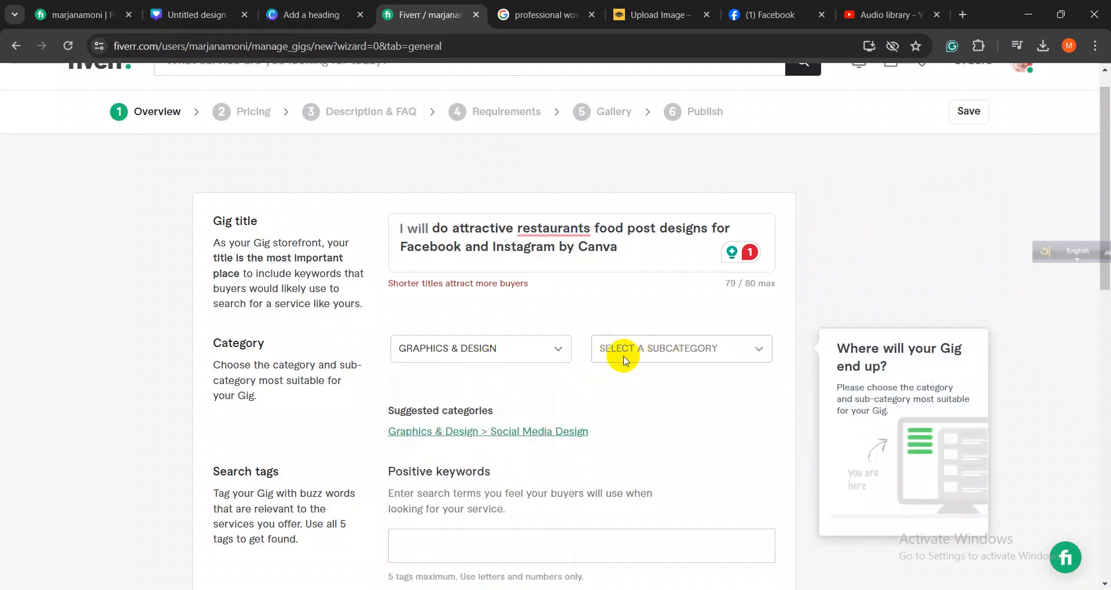
# - Set the gig's subcategory to Social Media Design
pyautogui.click(658, 350)
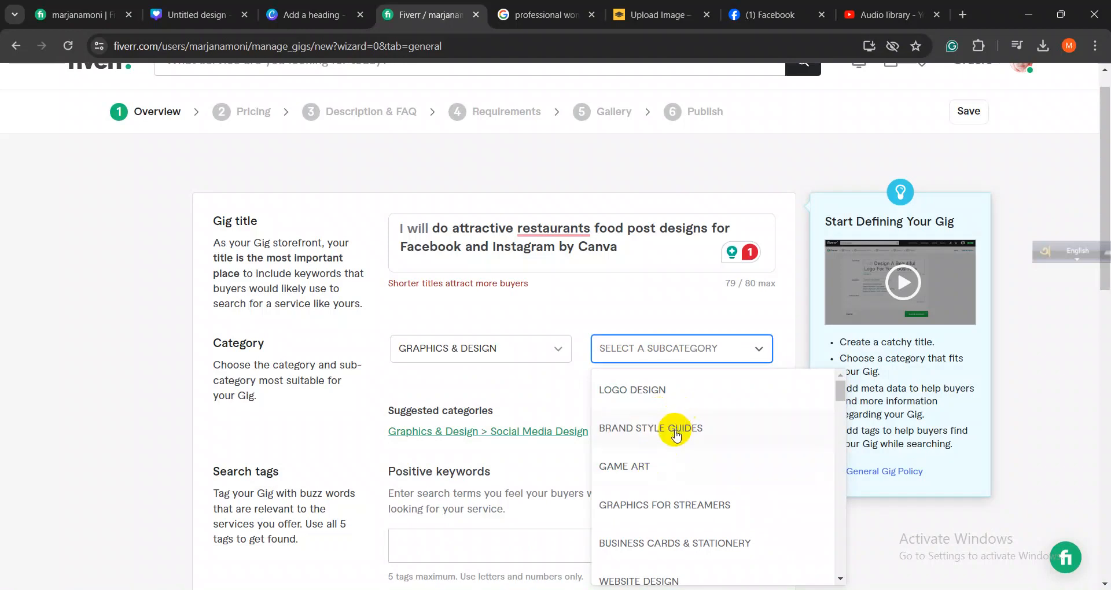
pyautogui.scroll(-2, 677, 431)
pyautogui.scroll(-2, 676, 440)
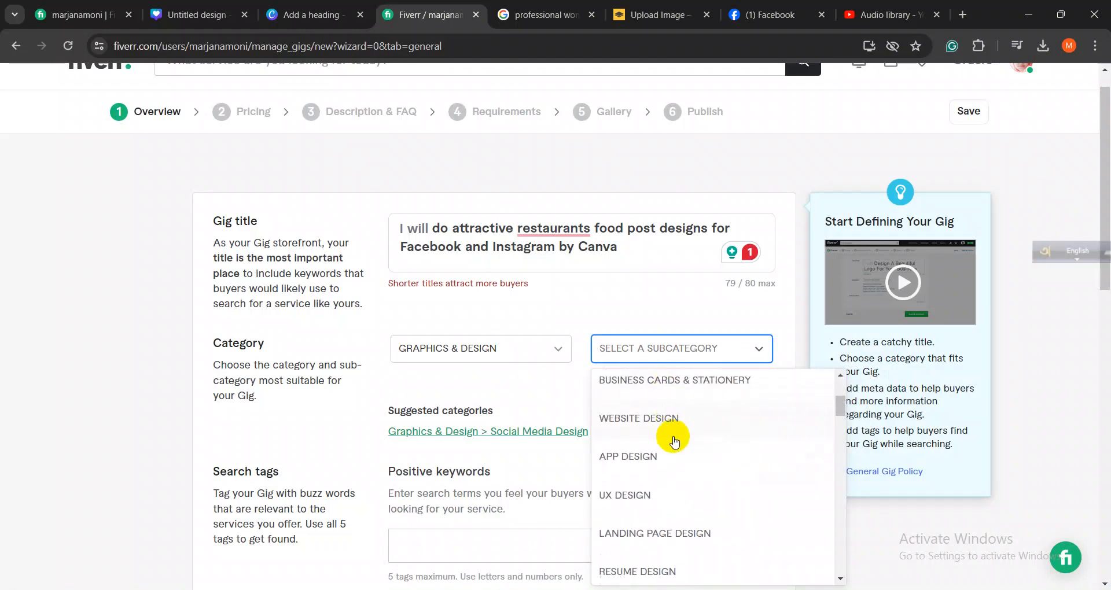
pyautogui.scroll(-3, 675, 442)
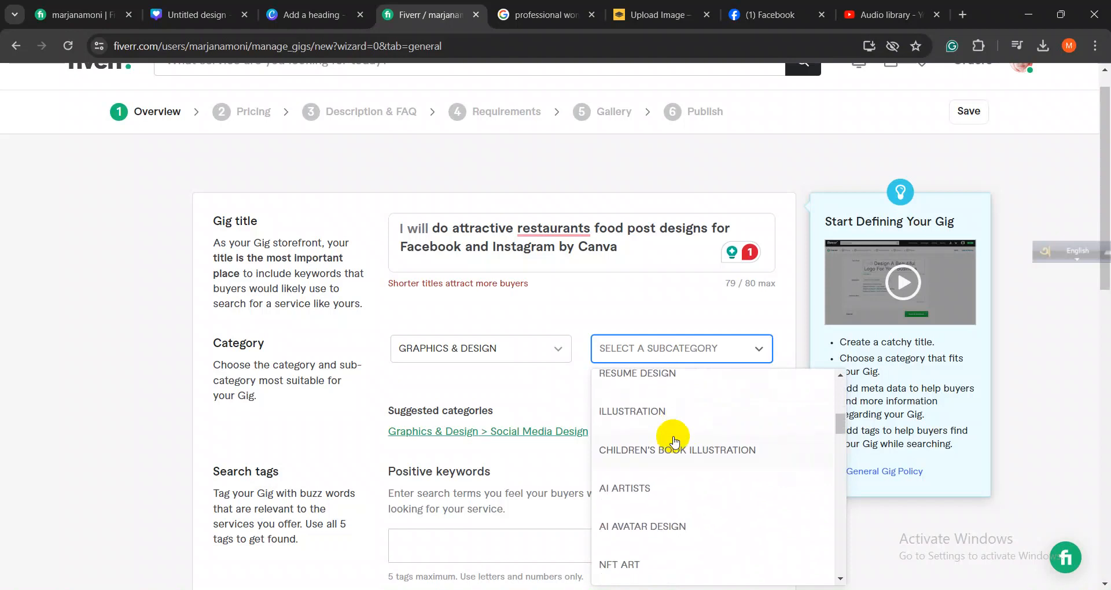
pyautogui.scroll(-5, 674, 441)
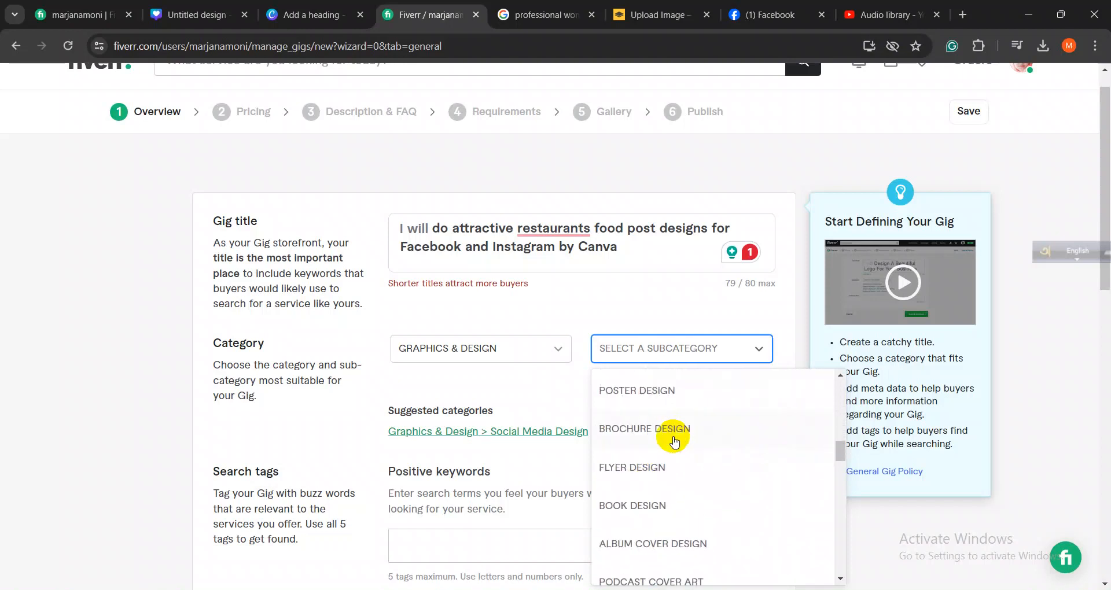
pyautogui.scroll(-1, 674, 442)
pyautogui.scroll(-2, 674, 442)
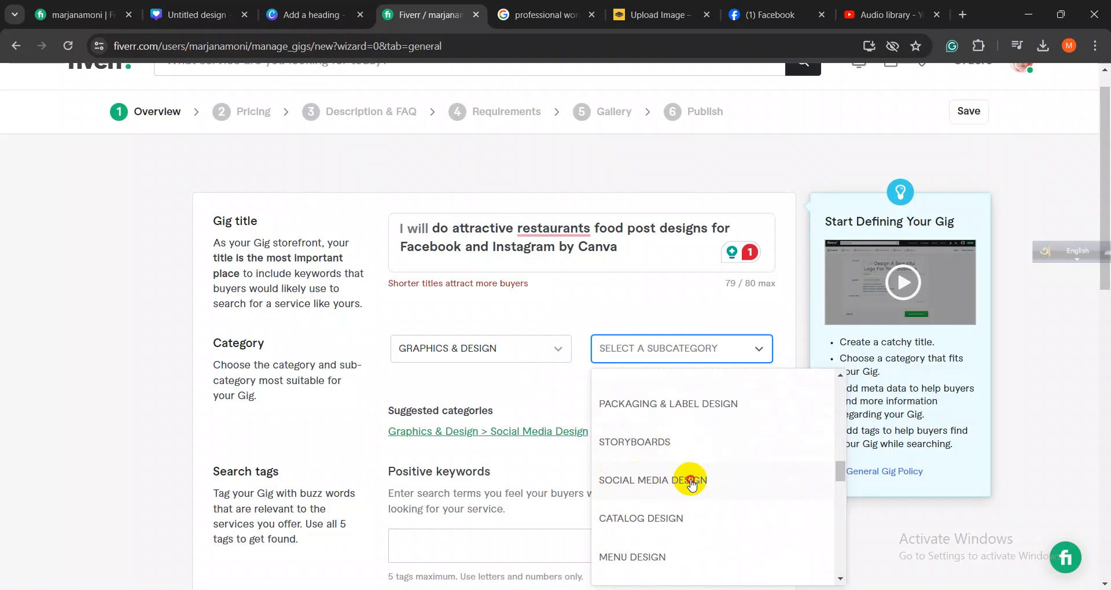
pyautogui.click(691, 484)
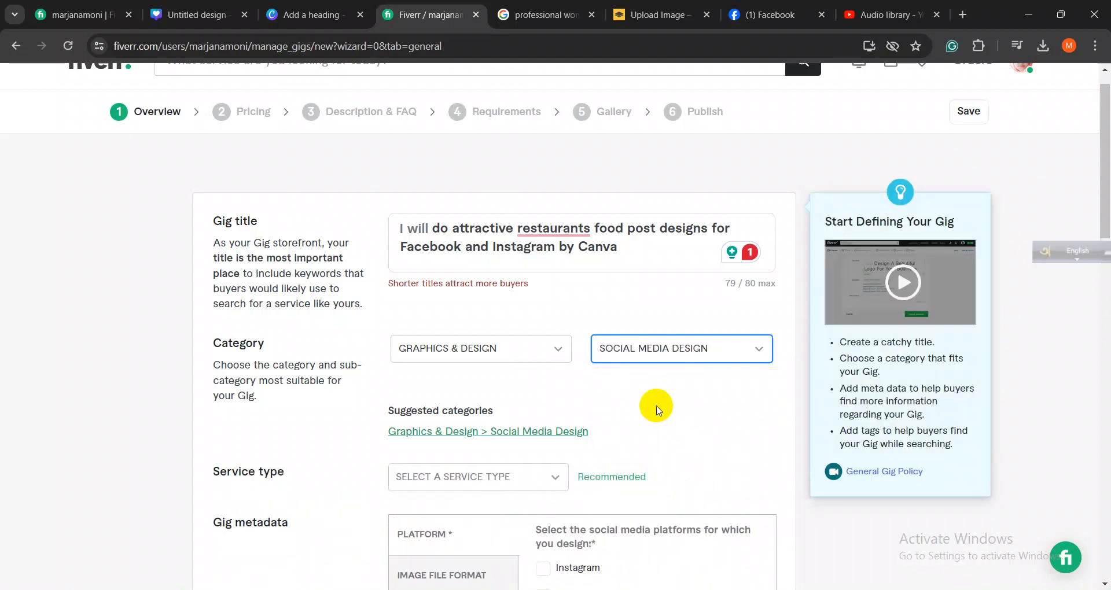
# - Switch to the Fiverr profile page, search for "data entry" and open the "Professional Data Entry Services" gig from the results
pyautogui.click(87, 14)
pyautogui.click(326, 95)
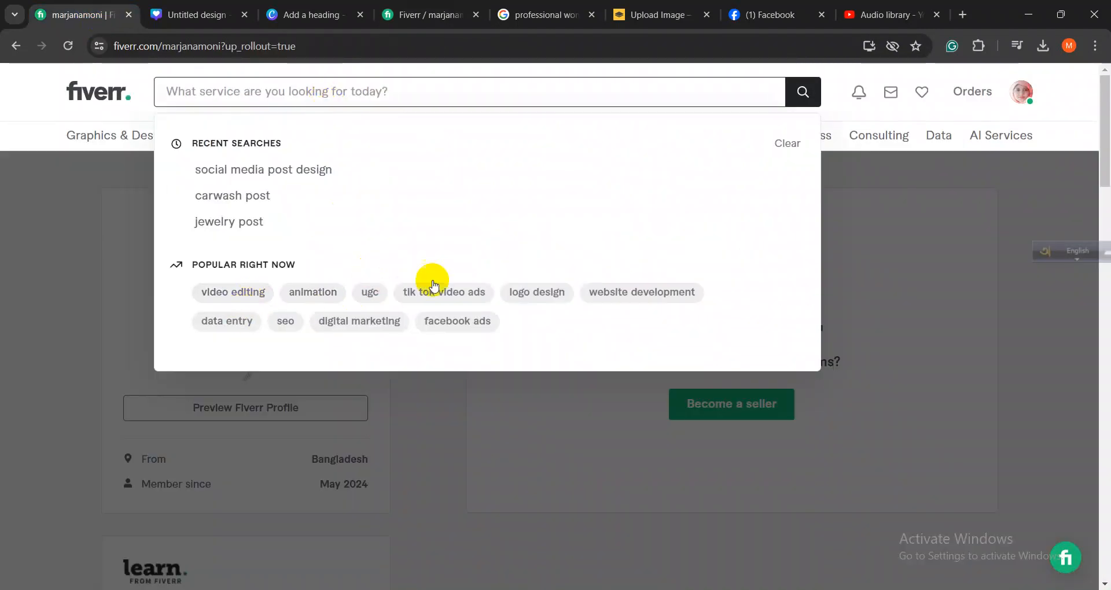
pyautogui.click(226, 322)
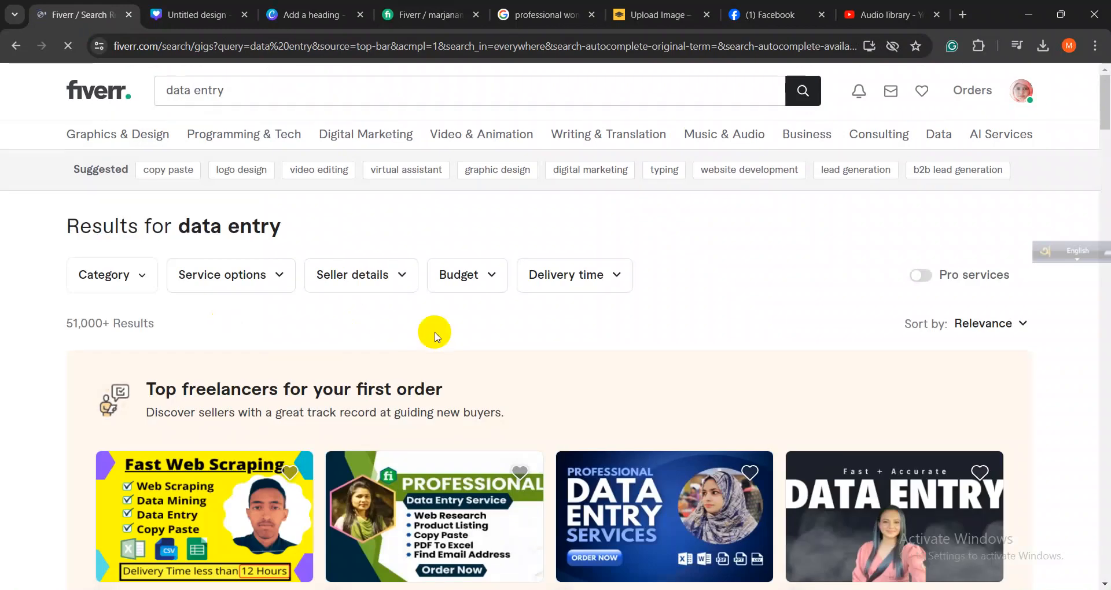
pyautogui.scroll(-3, 437, 335)
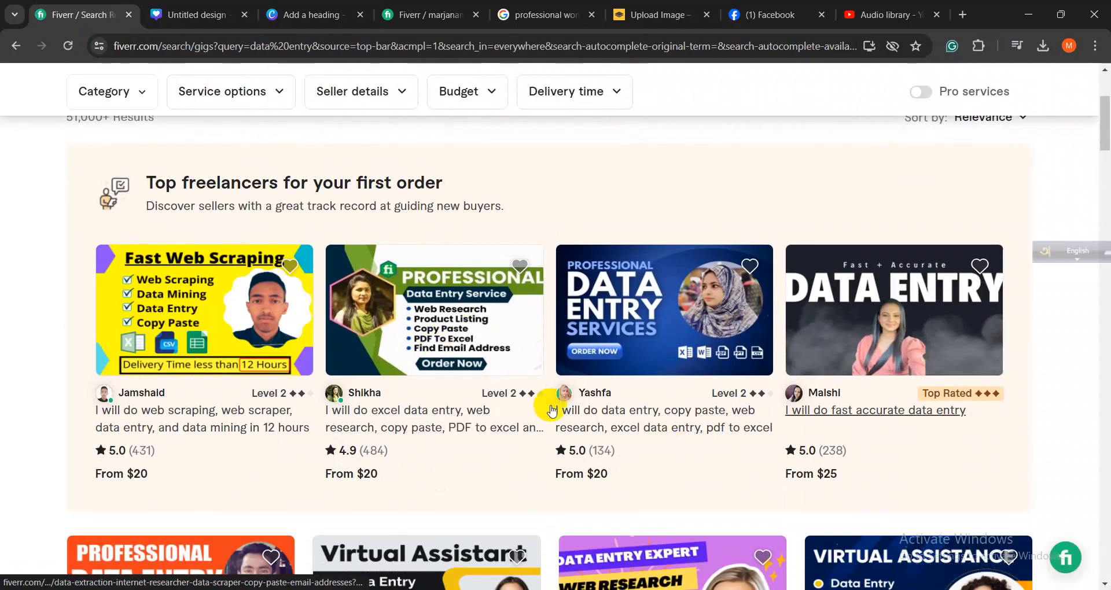
pyautogui.click(665, 346)
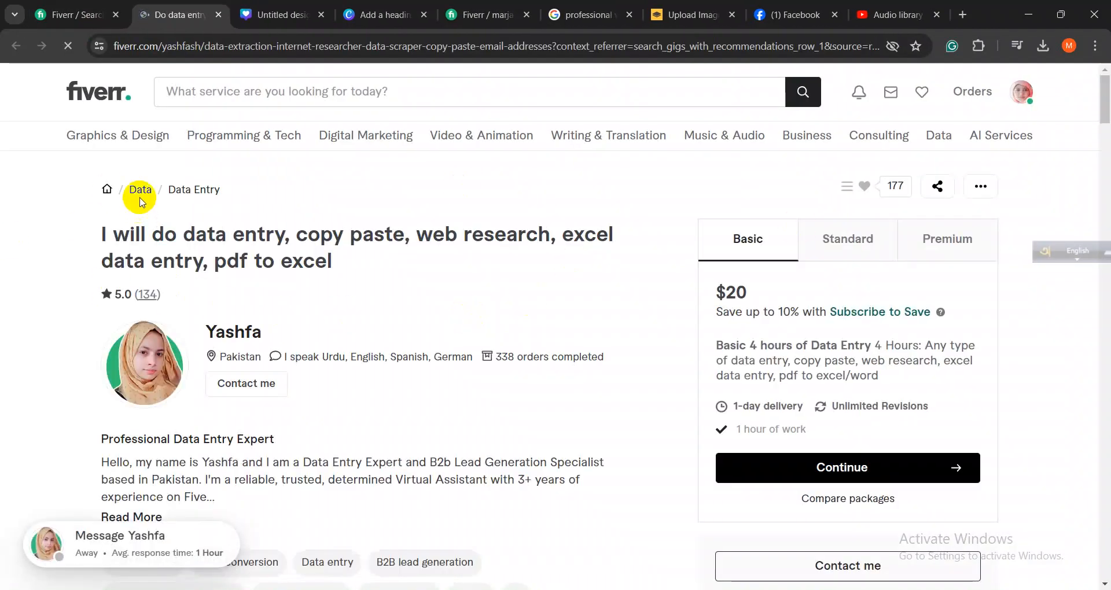
# - Examine the data entry gig's title and category path, checking back against the search results
pyautogui.moveTo(105, 234); pyautogui.dragTo(369, 244)
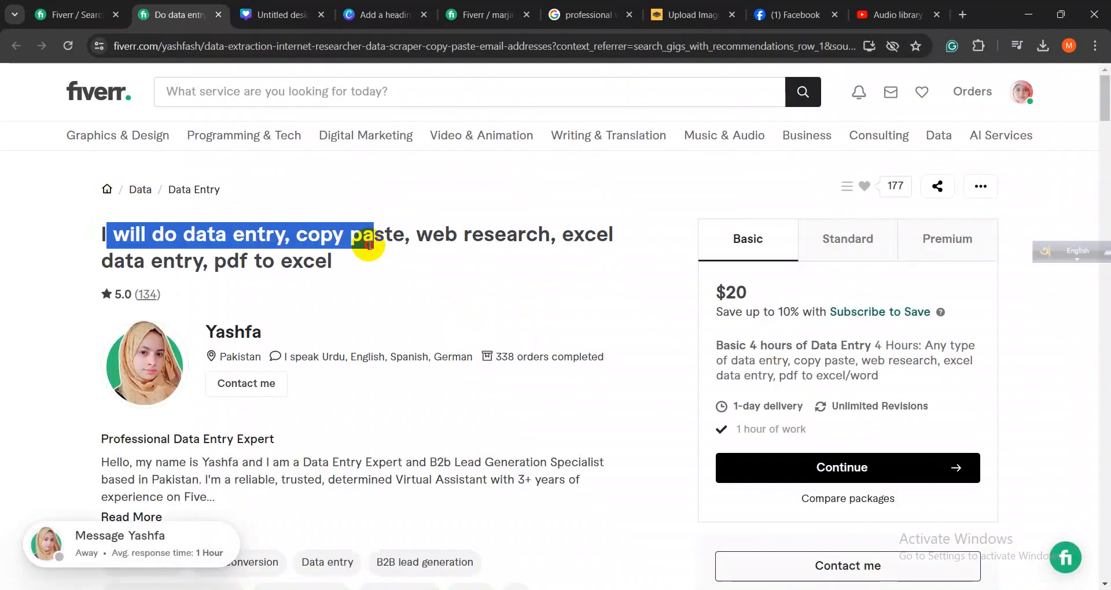
pyautogui.click(241, 213)
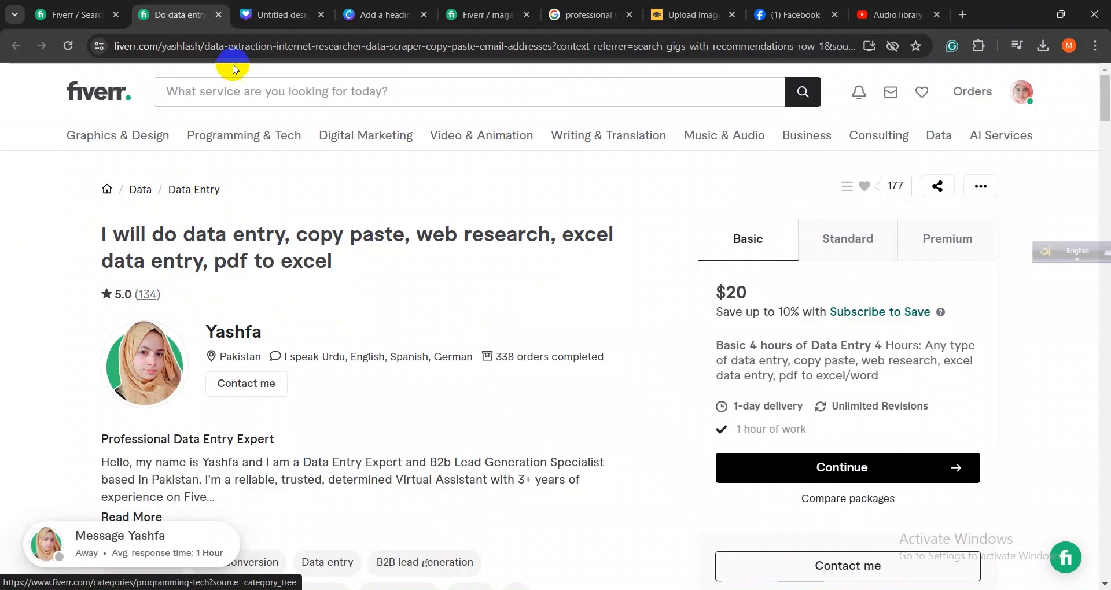
pyautogui.click(78, 14)
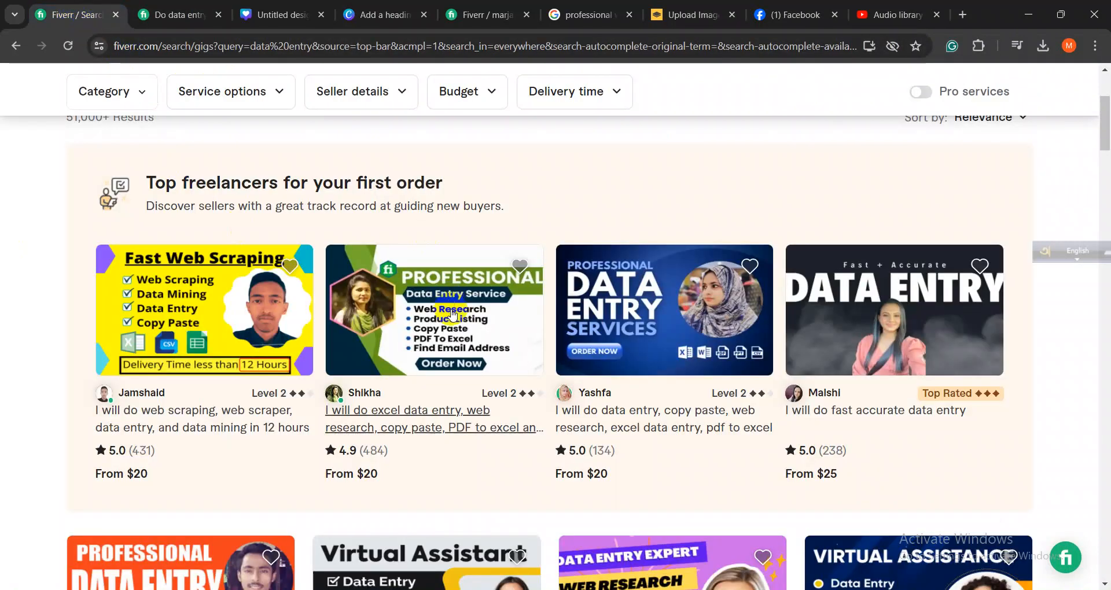
pyautogui.click(173, 15)
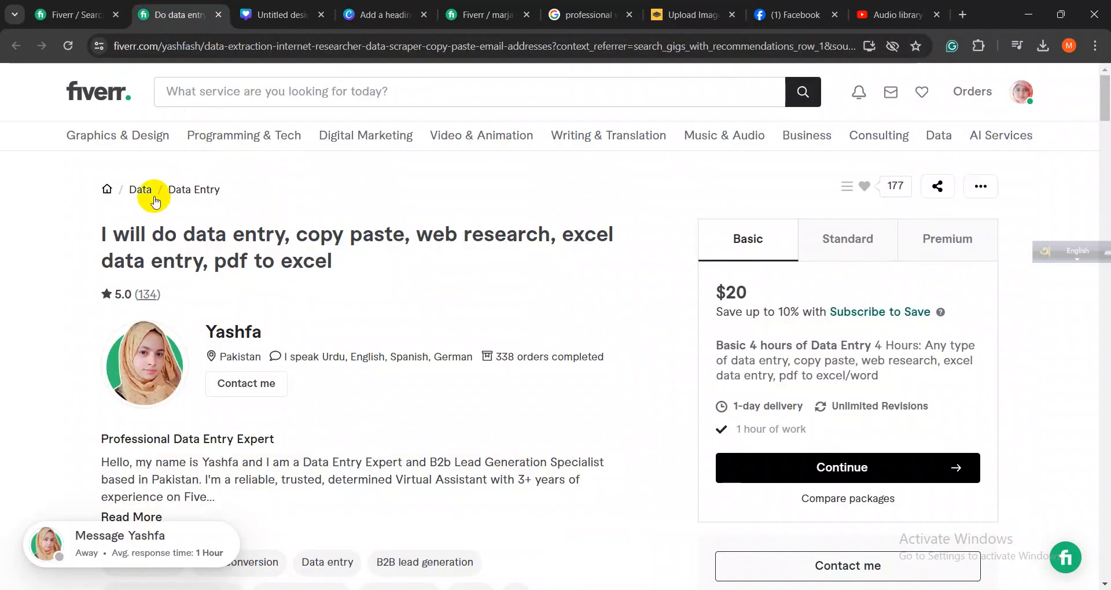
# - Check the data entry gig's category path, close that gig and return to the new gig's Overview form
pyautogui.moveTo(118, 188); pyautogui.dragTo(231, 188)
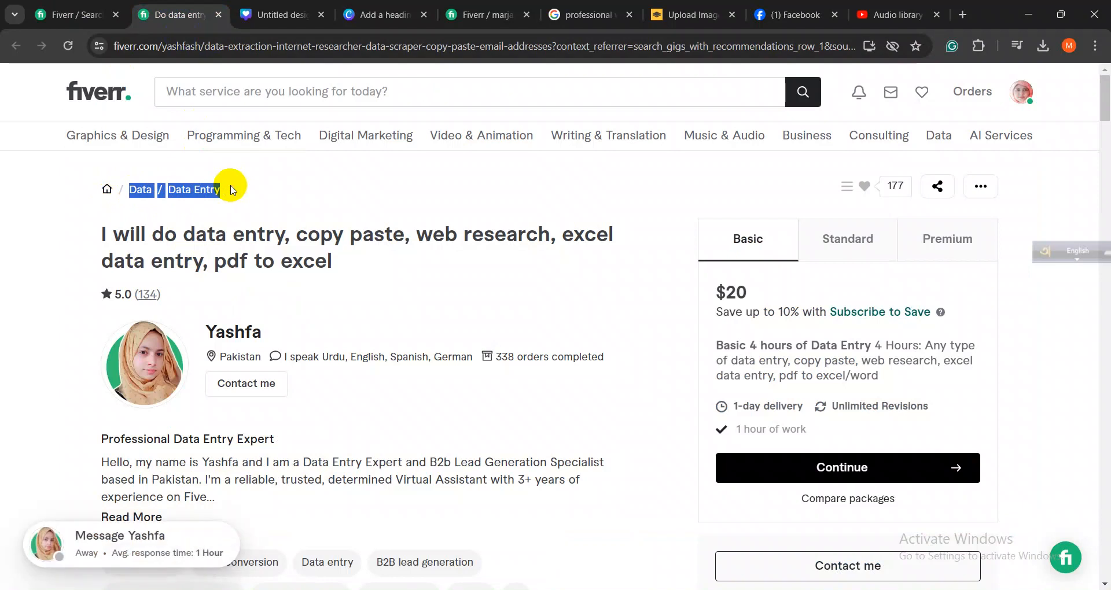
pyautogui.click(298, 185)
pyautogui.click(218, 15)
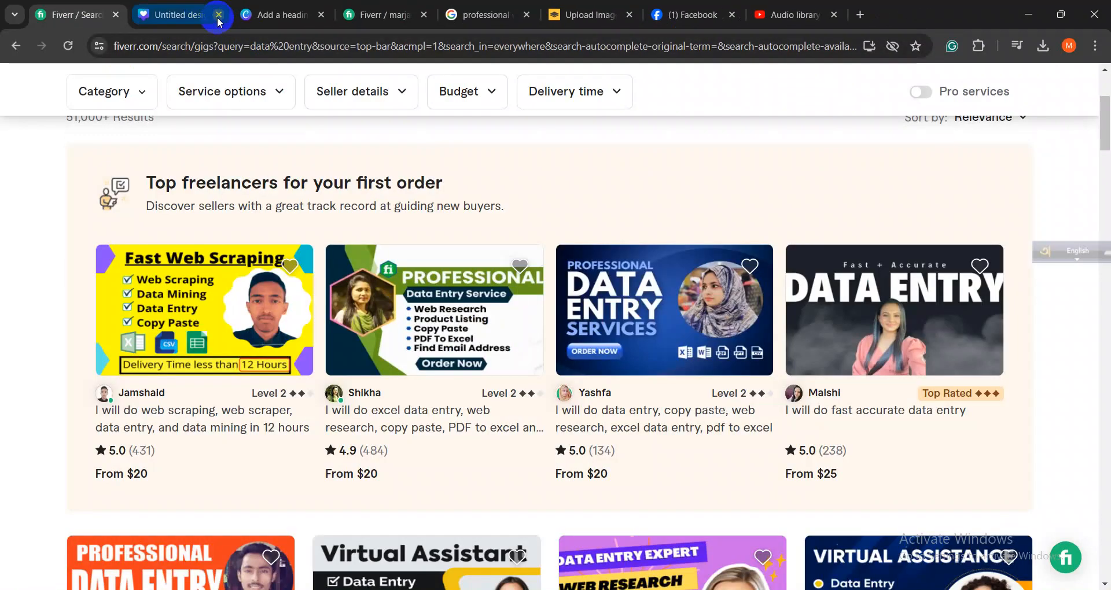
pyautogui.click(399, 14)
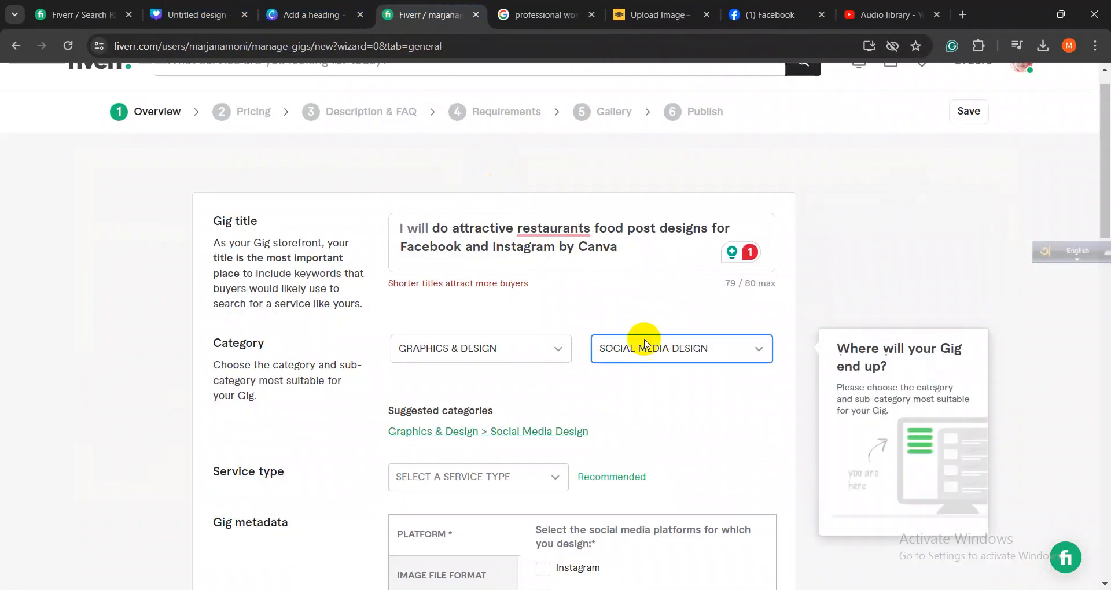
# - Set the gig's service type to Social Posts & Banners
pyautogui.scroll(-3, 587, 354)
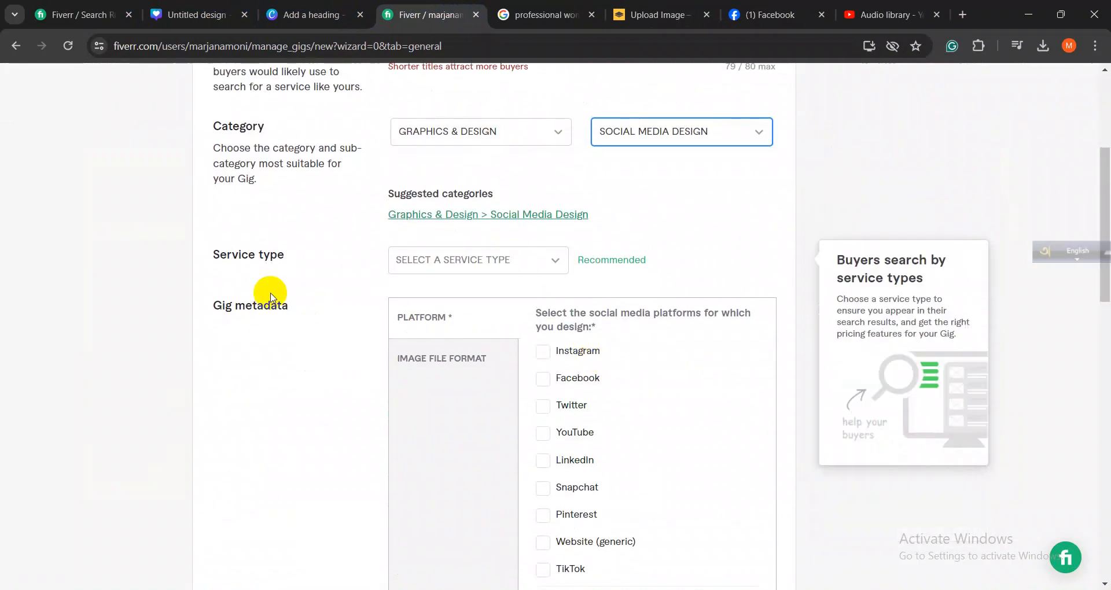
pyautogui.moveTo(208, 259); pyautogui.dragTo(300, 261)
pyautogui.click(487, 269)
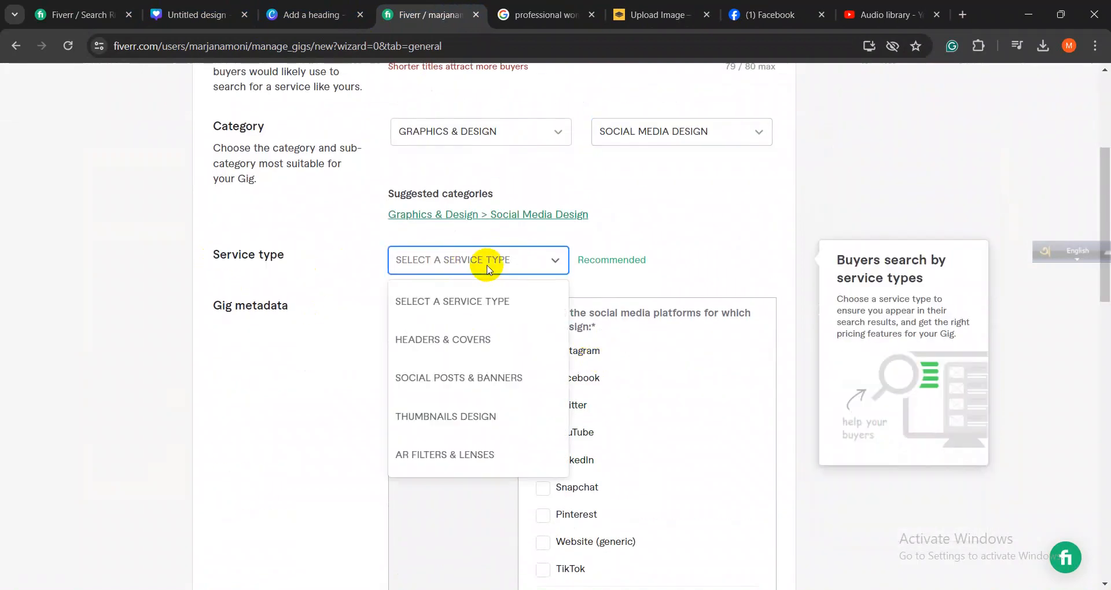
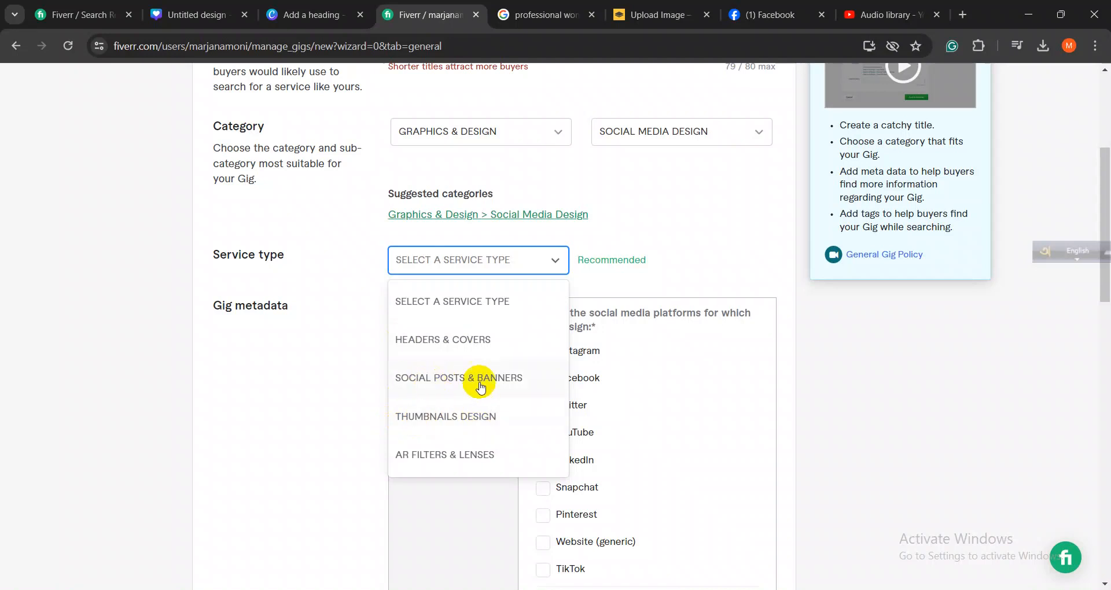
pyautogui.click(448, 377)
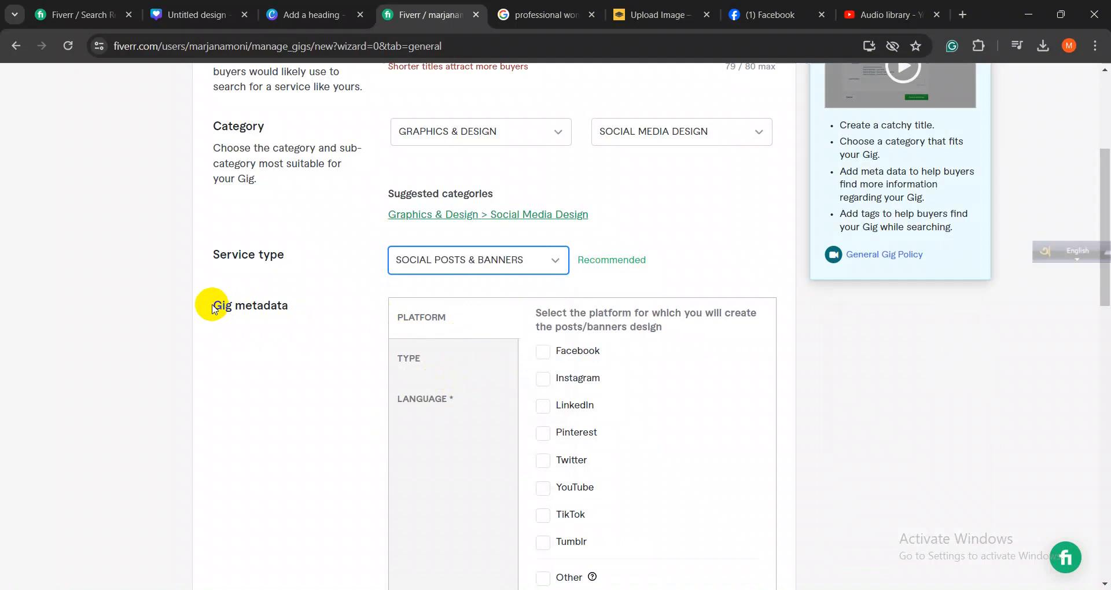
# - Select Facebook, Instagram, LinkedIn, Pinterest, Twitter, YouTube, TikTok and Tumblr as platforms in the gig metadata
pyautogui.moveTo(213, 304); pyautogui.dragTo(307, 307)
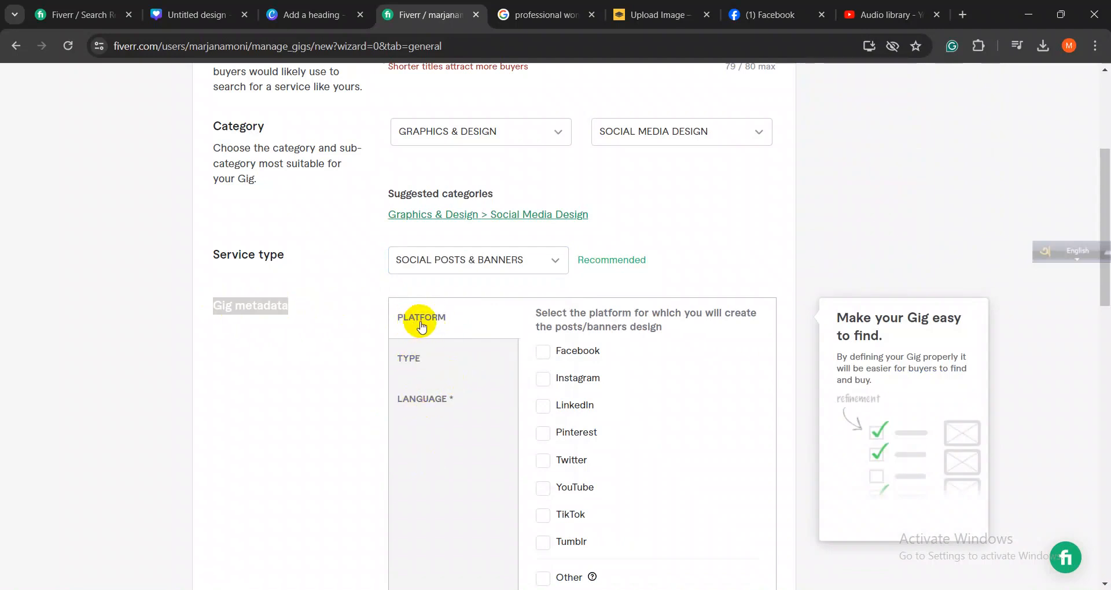
pyautogui.click(542, 352)
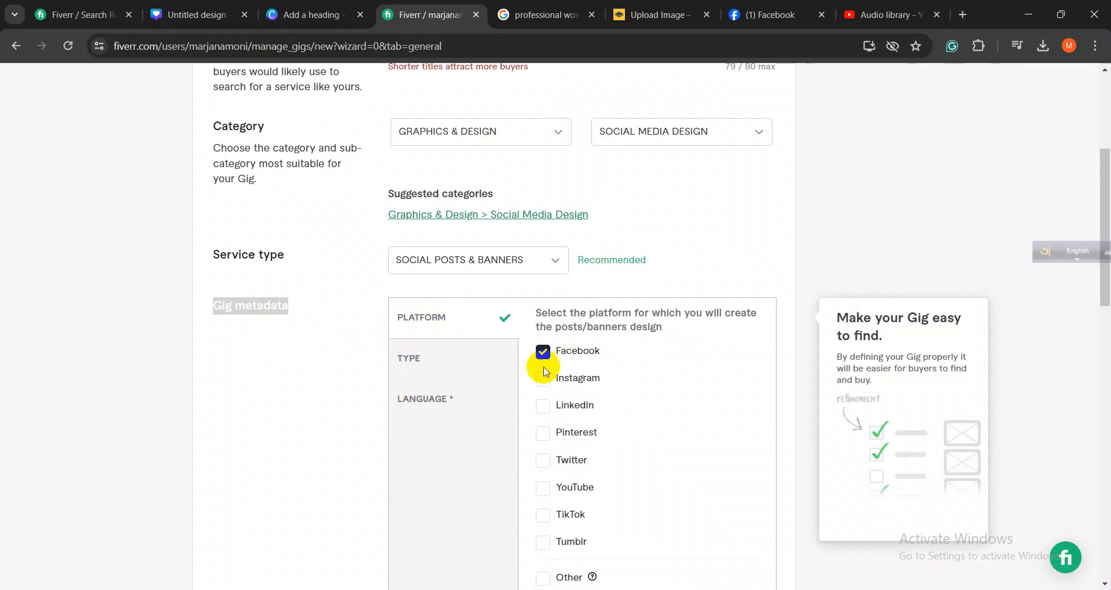
pyautogui.click(543, 379)
pyautogui.click(543, 406)
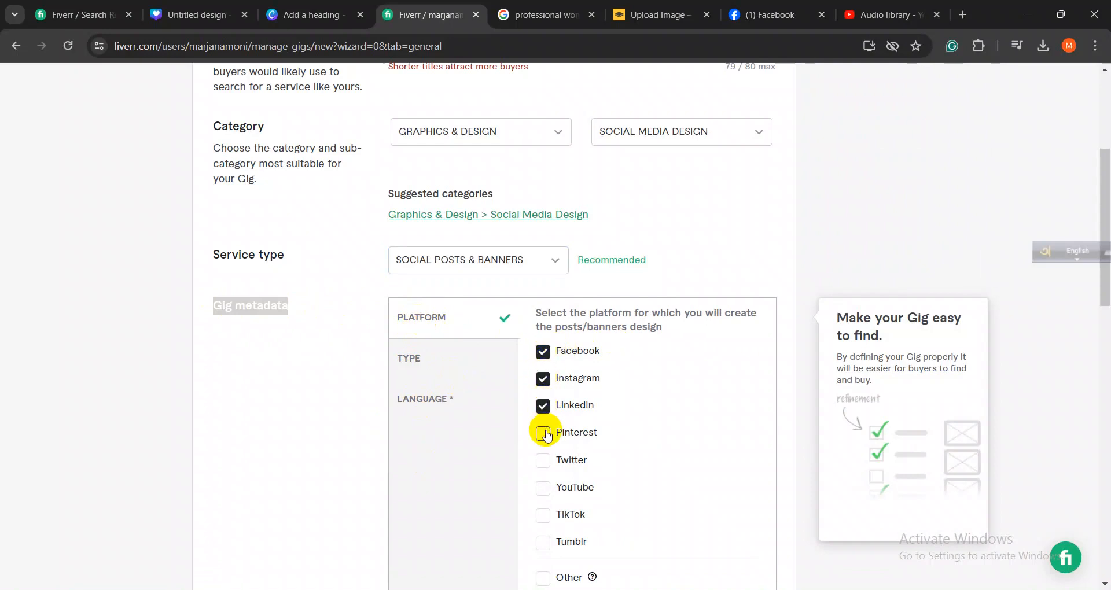
pyautogui.click(543, 433)
pyautogui.scroll(-2, 613, 445)
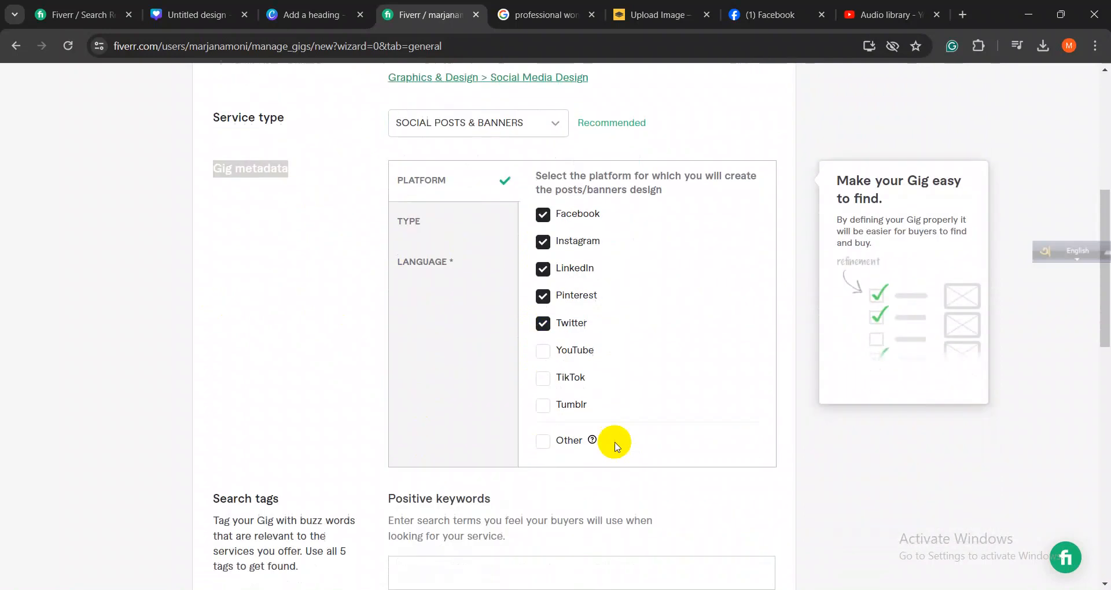
pyautogui.click(543, 343)
pyautogui.click(544, 372)
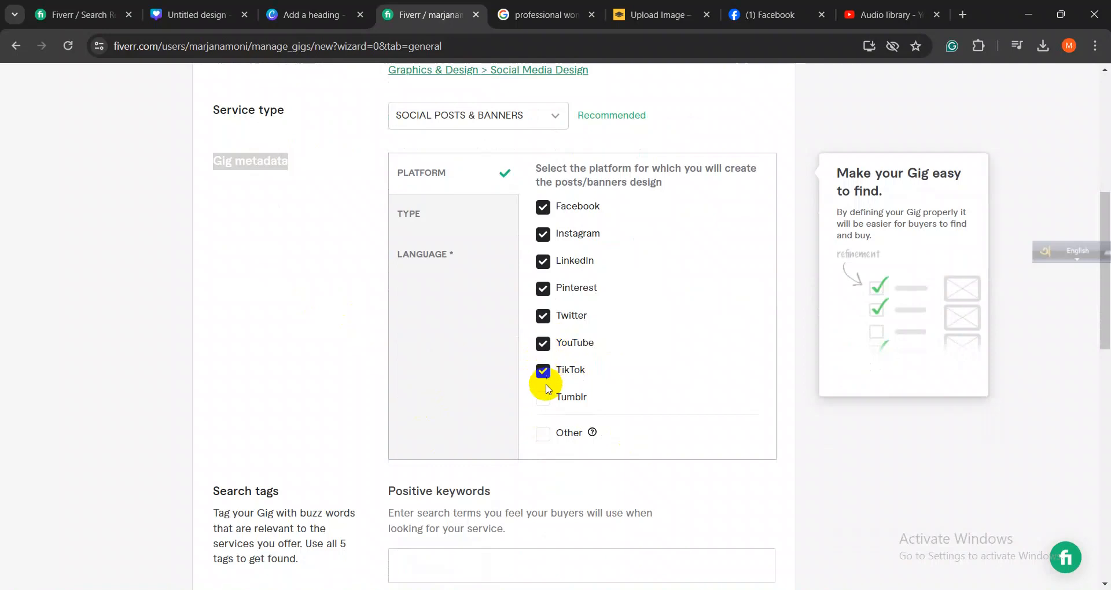
pyautogui.click(543, 396)
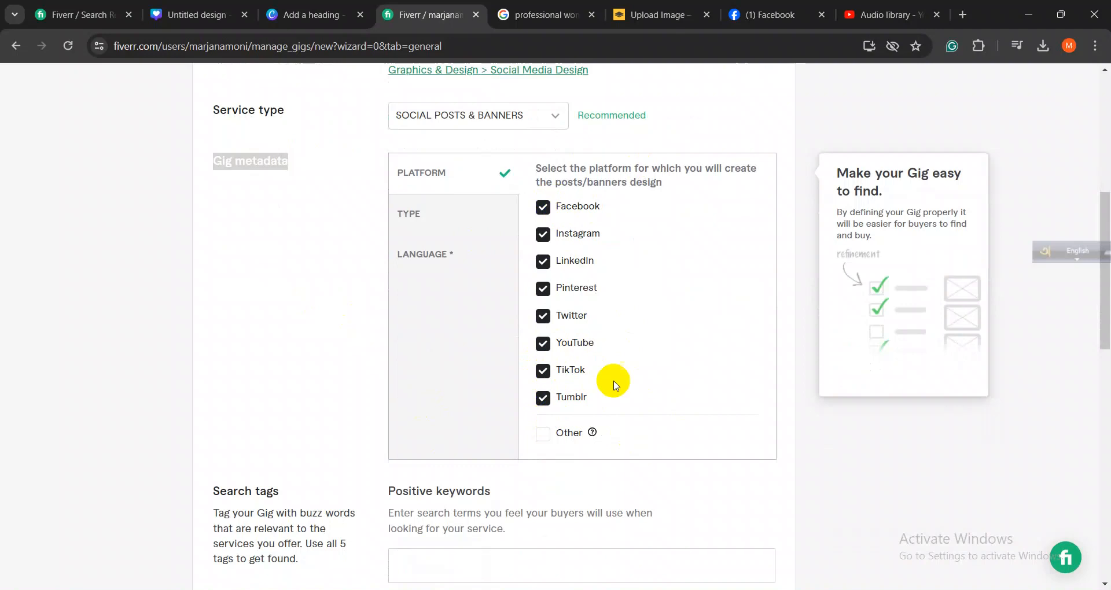
pyautogui.click(543, 434)
pyautogui.click(562, 461)
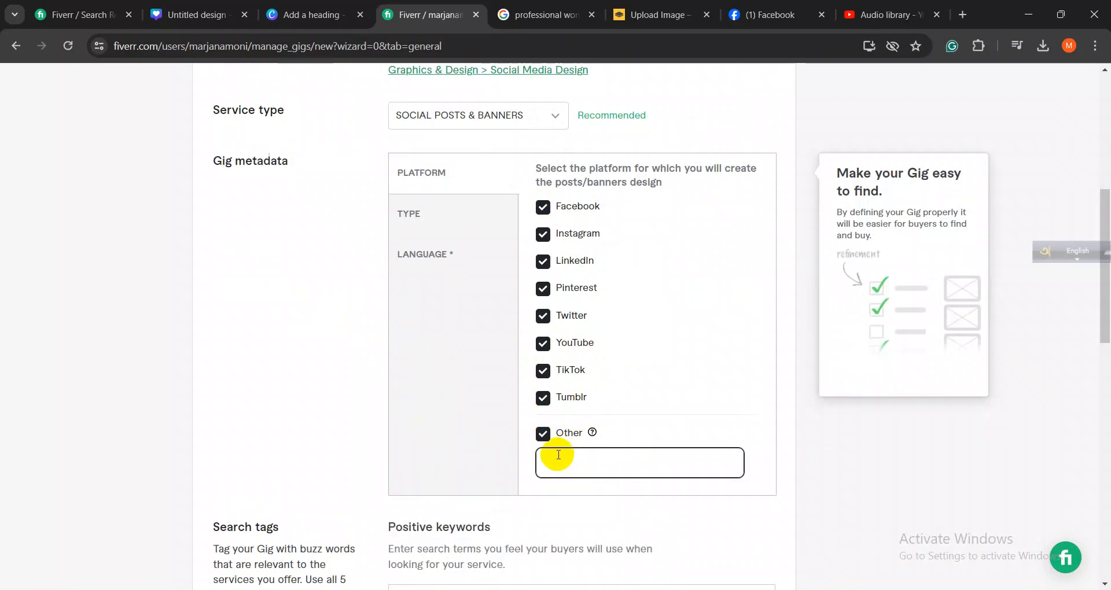
pyautogui.click(543, 434)
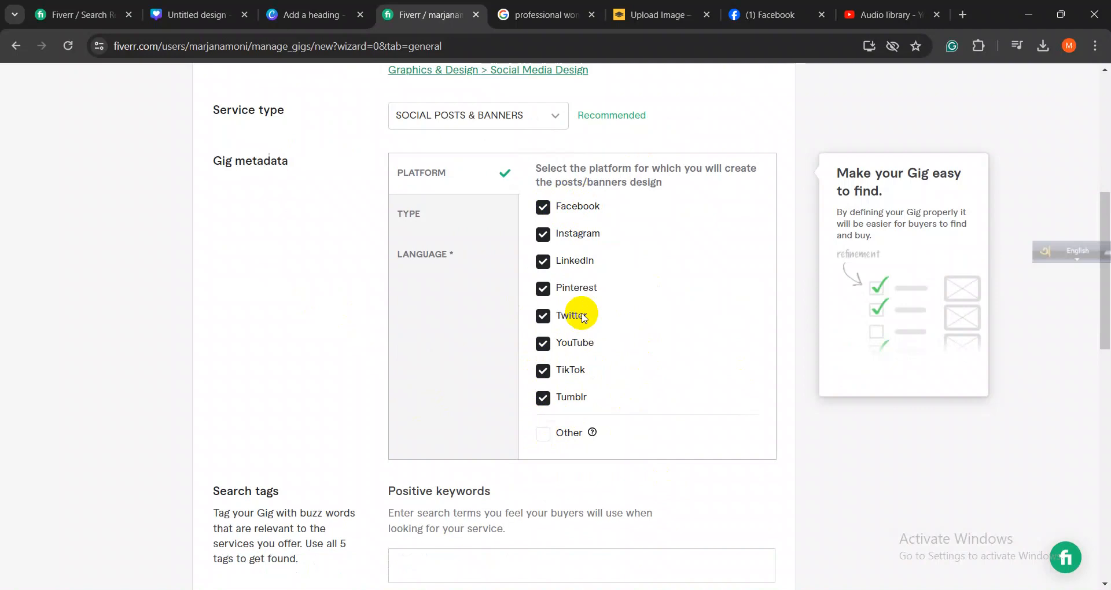
# - Check the social media post design in Canva and select Advertisements, Social media carousel, Infographic and Quotes as the gig's post types
pyautogui.click(435, 212)
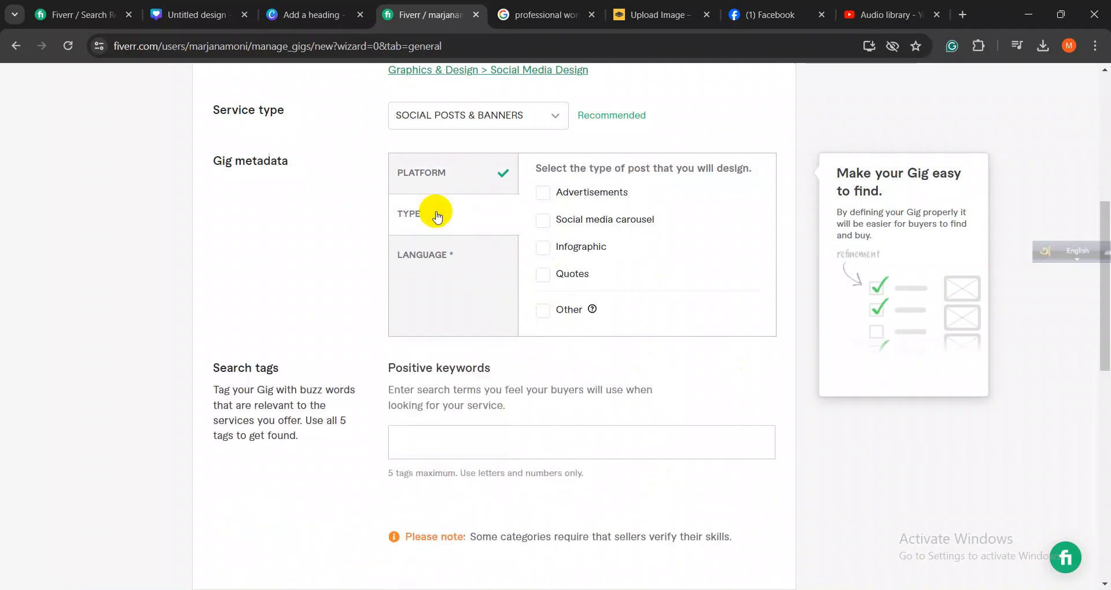
pyautogui.scroll(1, 441, 218)
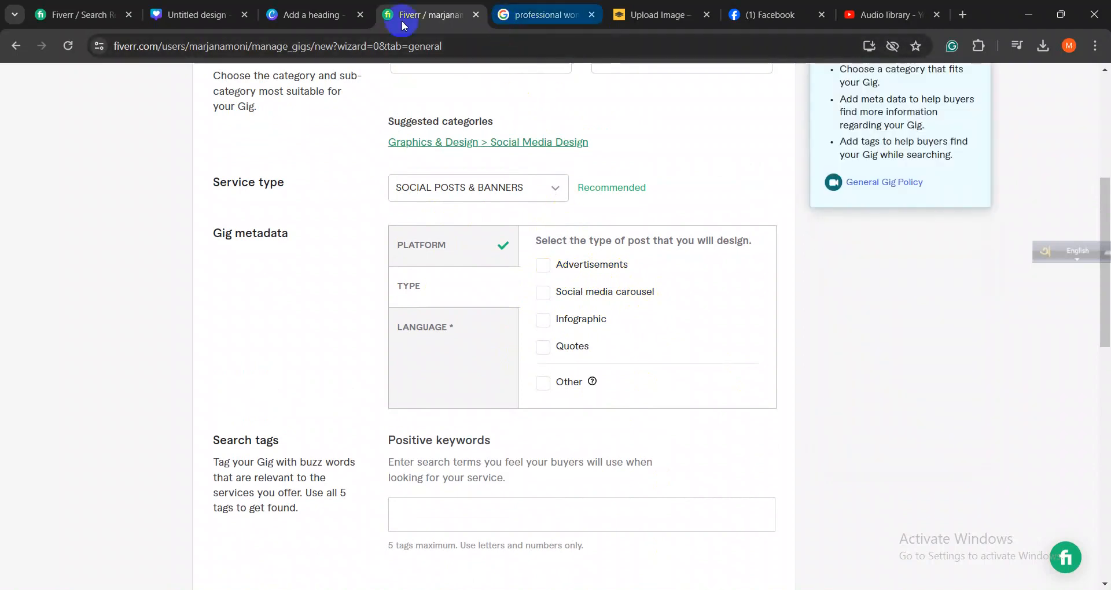
pyautogui.click(315, 16)
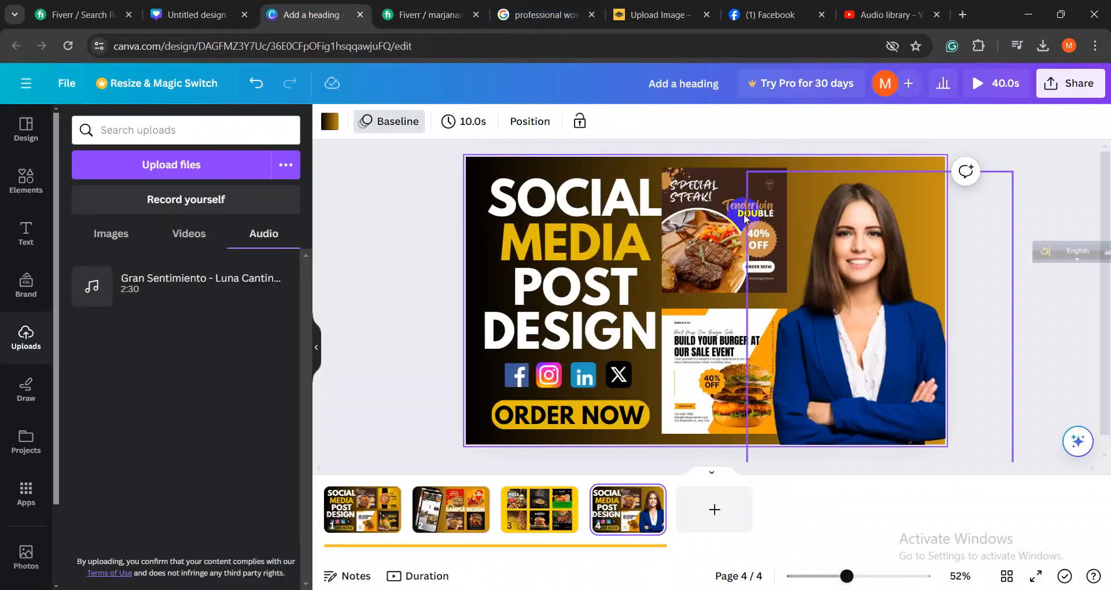
pyautogui.click(441, 19)
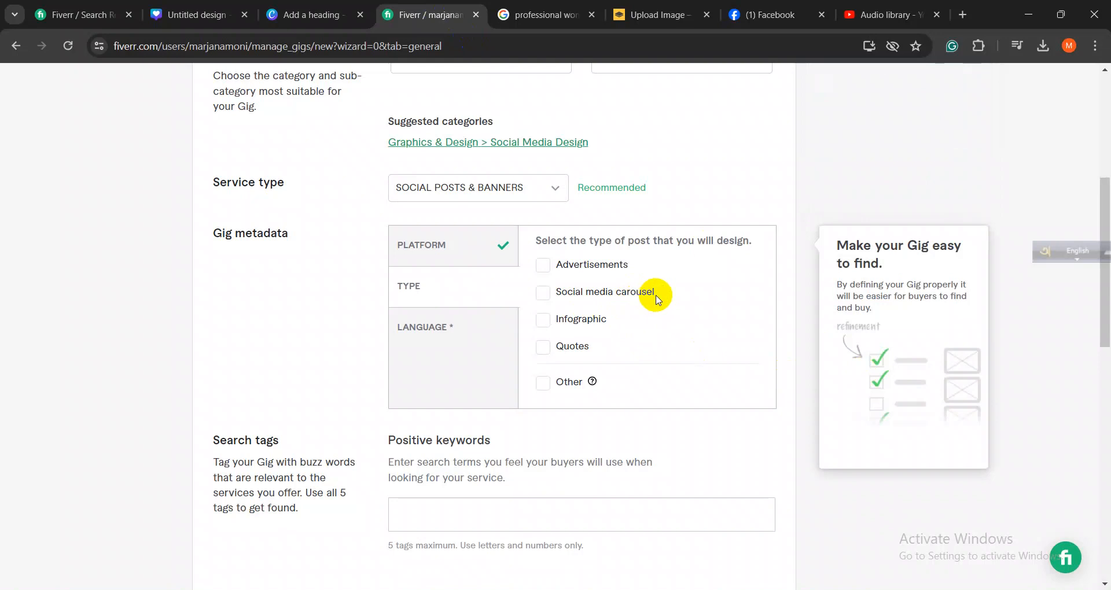
pyautogui.click(542, 292)
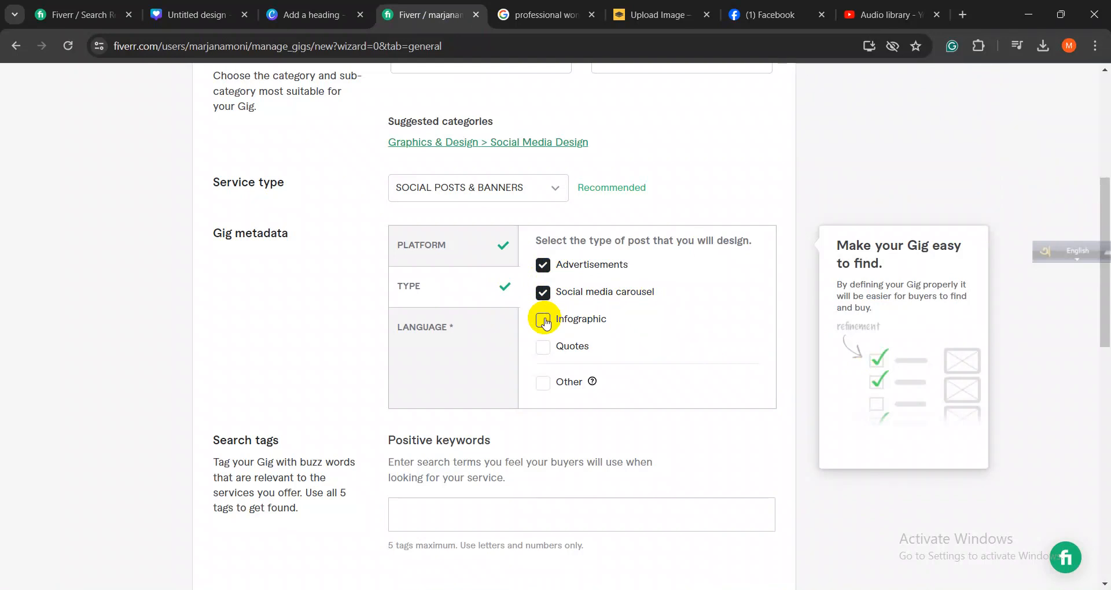
pyautogui.click(544, 347)
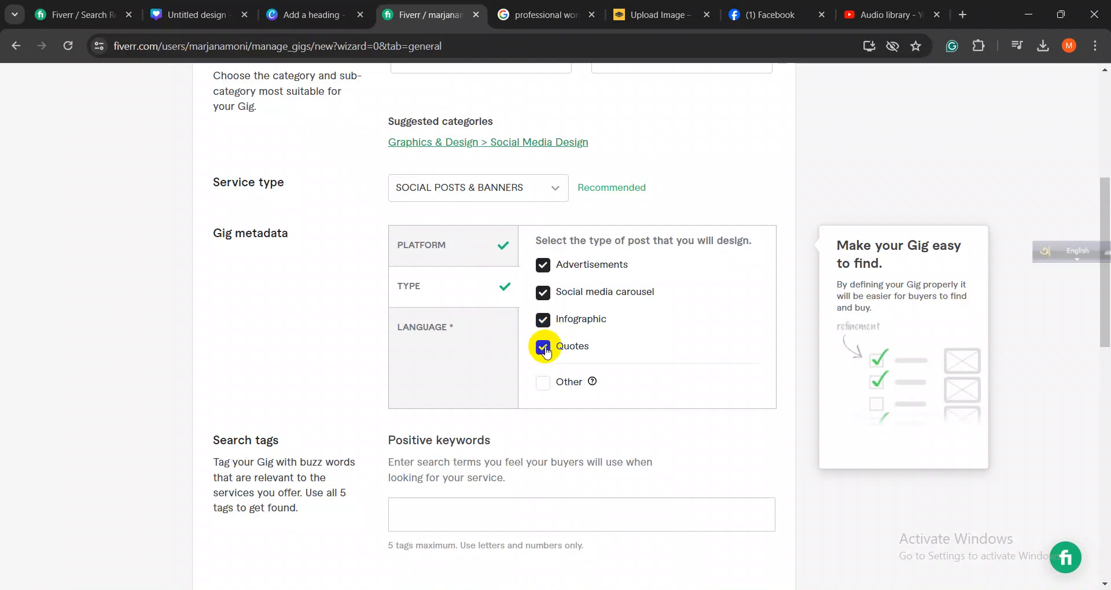
# - Select English and Italian as the languages of the posts in the gig metadata
pyautogui.click(424, 328)
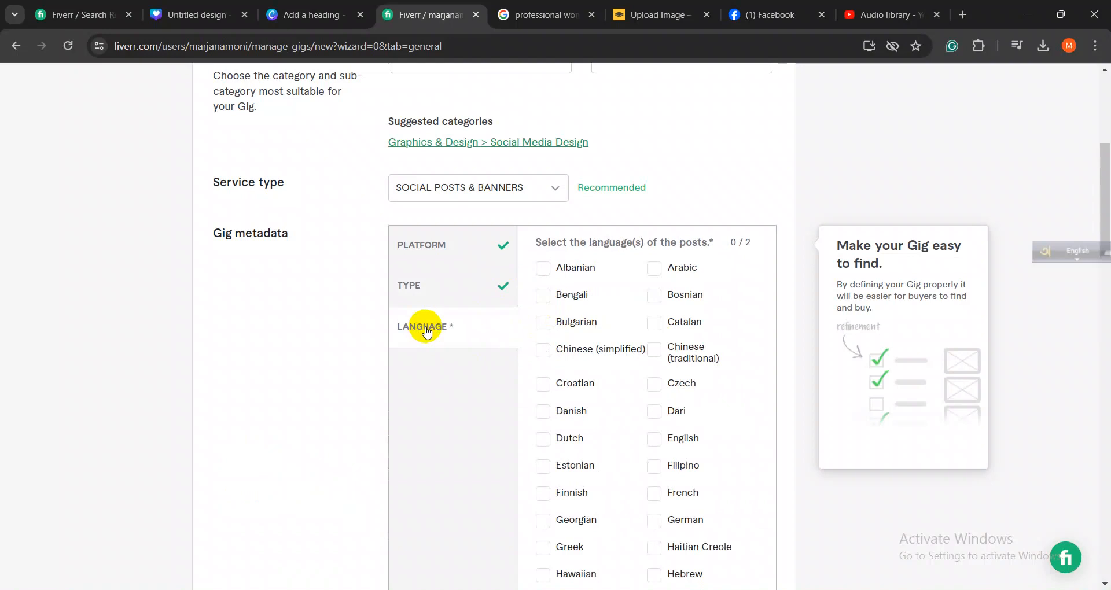
pyautogui.moveTo(744, 243); pyautogui.dragTo(750, 238)
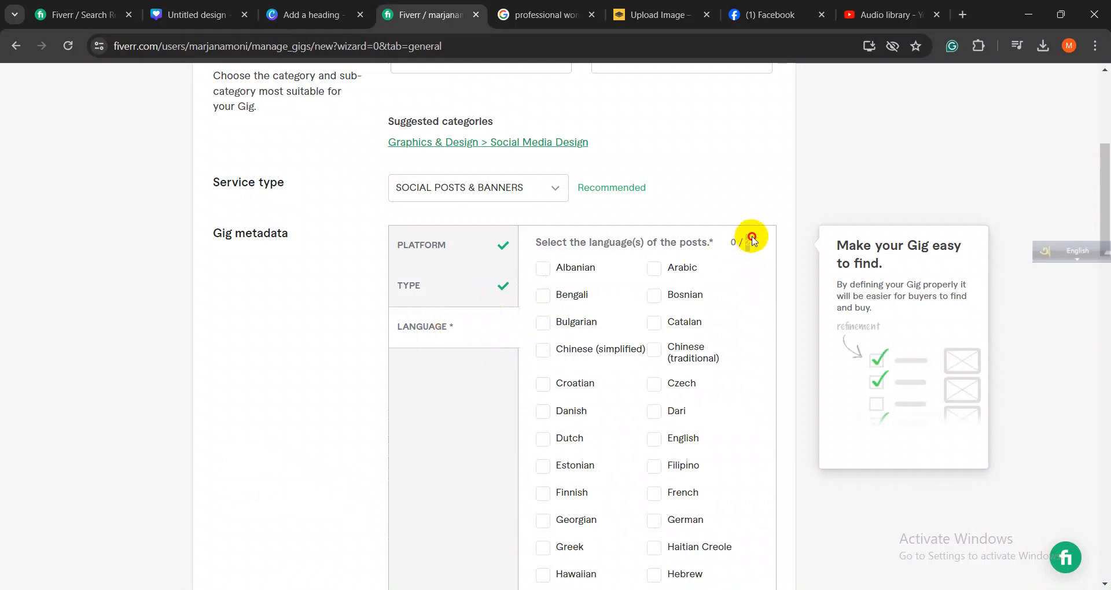
pyautogui.scroll(-1, 752, 343)
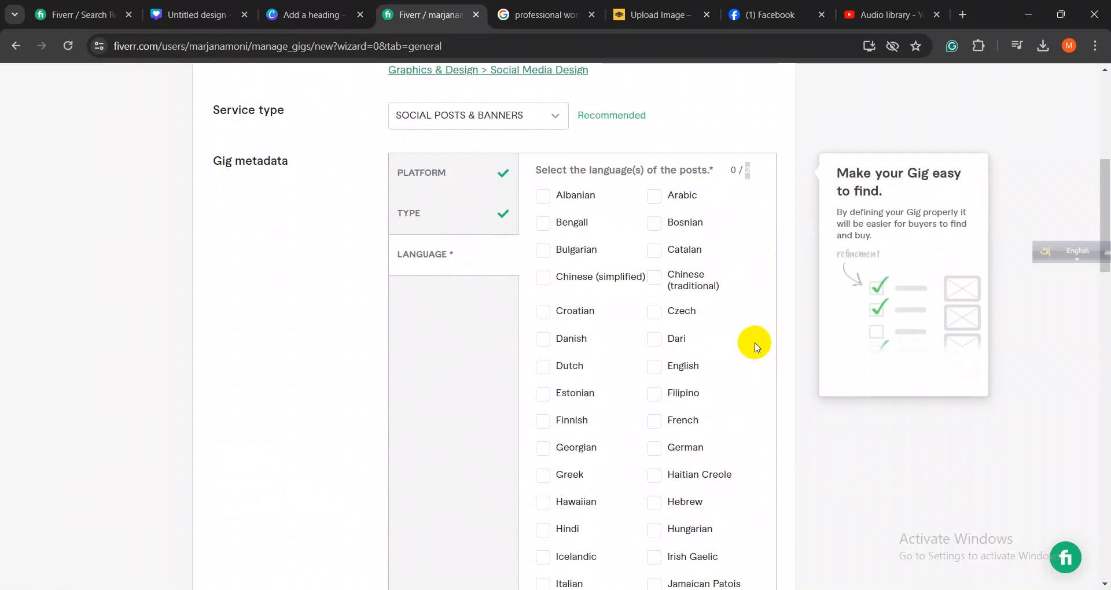
pyautogui.click(654, 367)
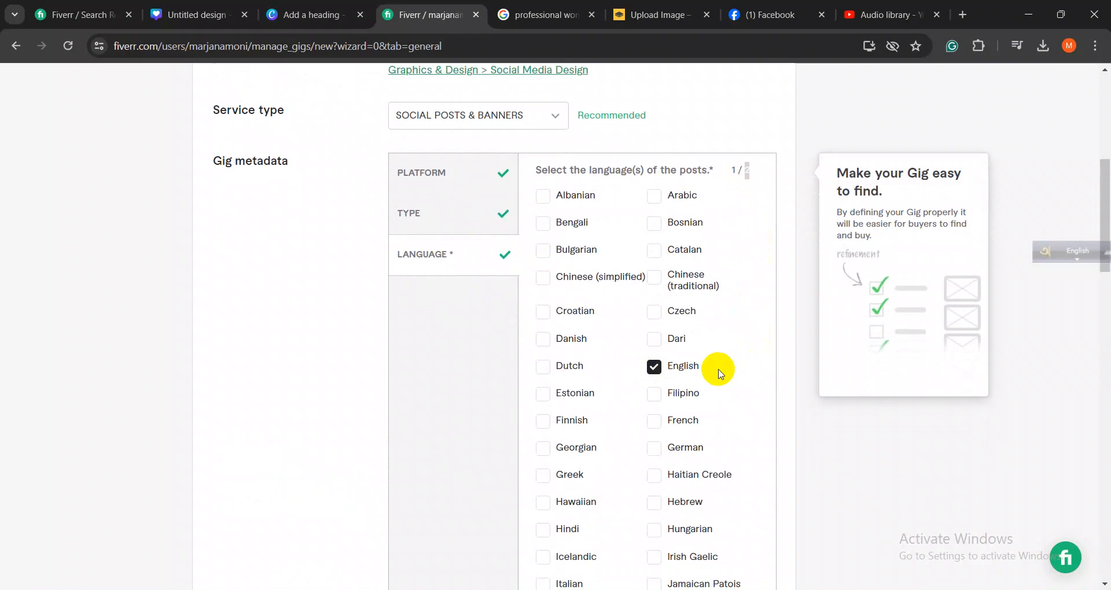
pyautogui.scroll(-2, 719, 370)
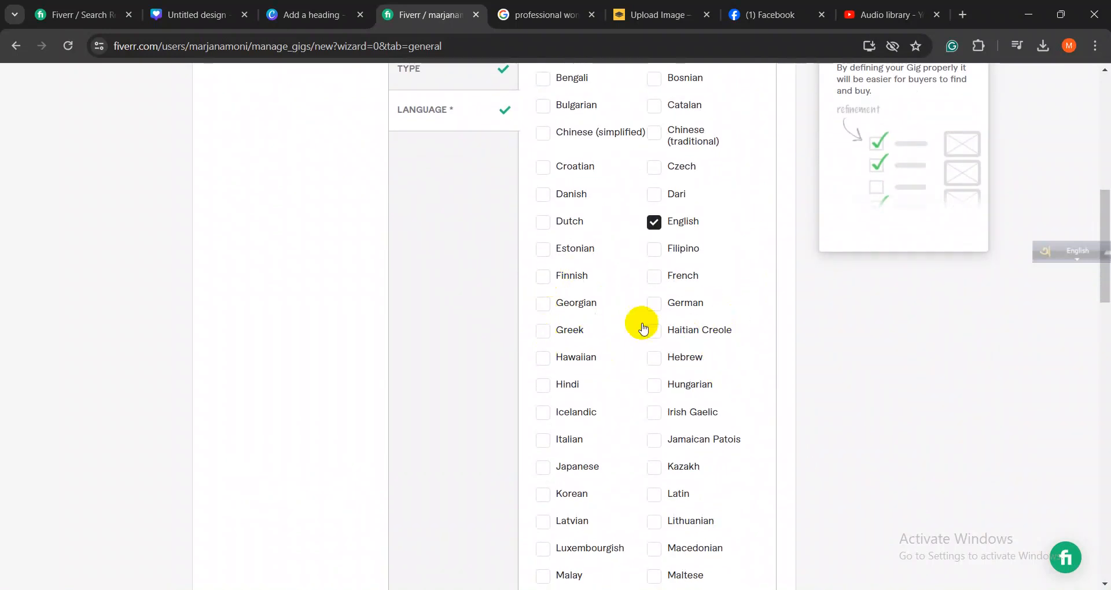
pyautogui.click(542, 443)
pyautogui.scroll(2, 774, 393)
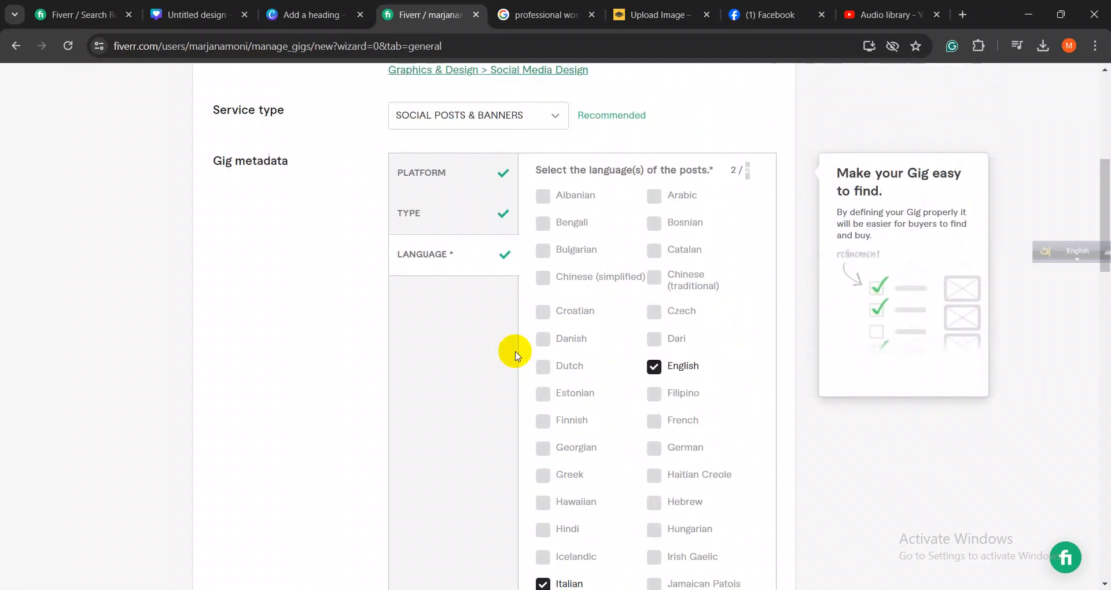
# - Review the remaining language options and browse the Graphics & Design subcategory list, keeping Social Media Design
pyautogui.scroll(-3, 653, 314)
pyautogui.scroll(-3, 653, 314)
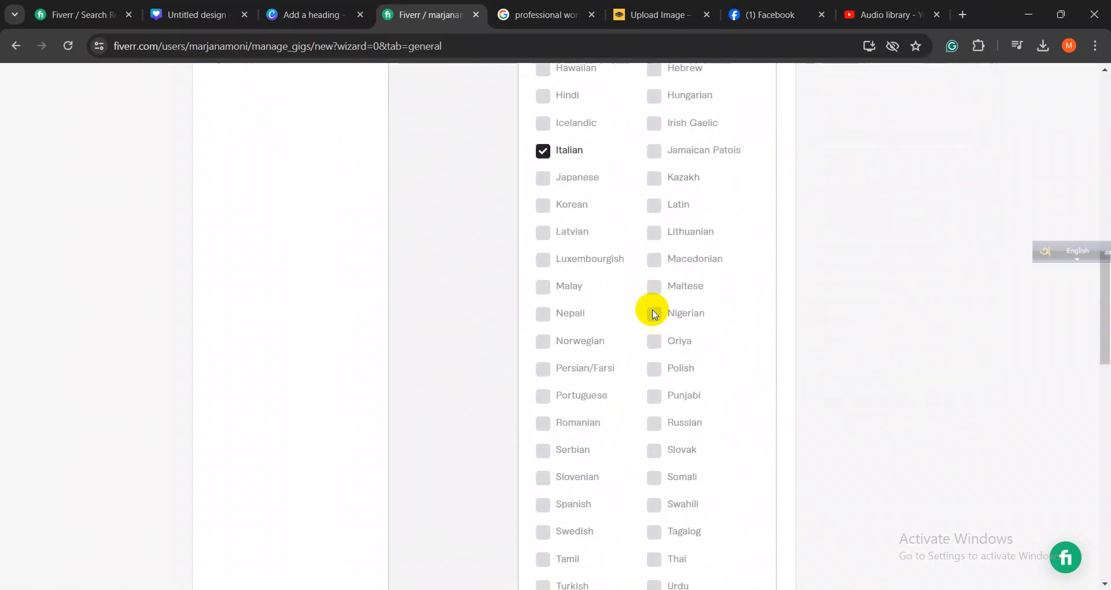
pyautogui.scroll(10, 652, 314)
pyautogui.scroll(-12, 653, 314)
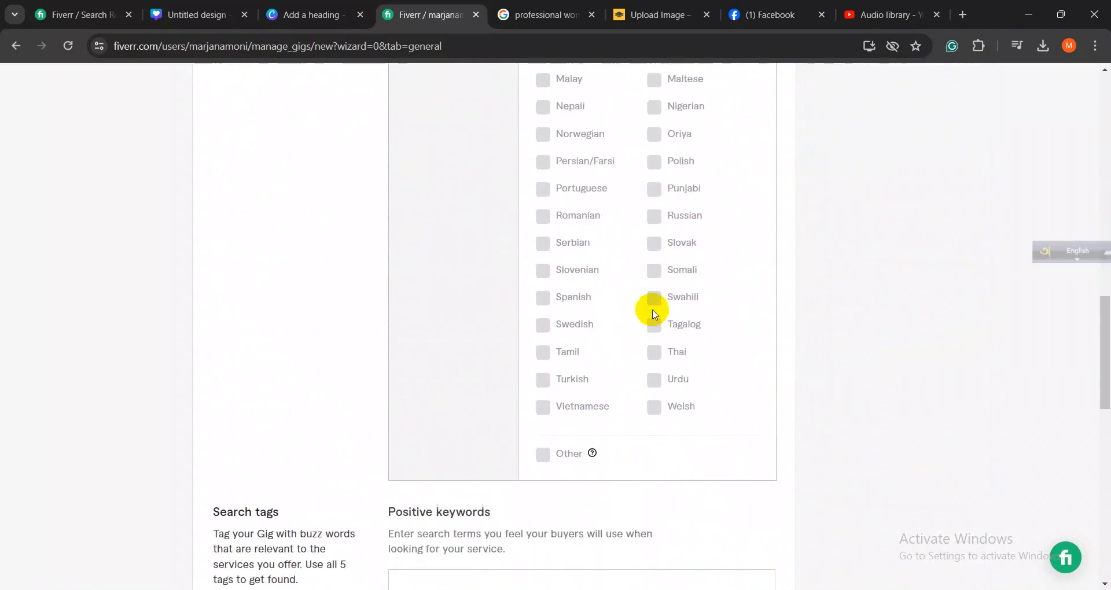
pyautogui.scroll(10, 649, 307)
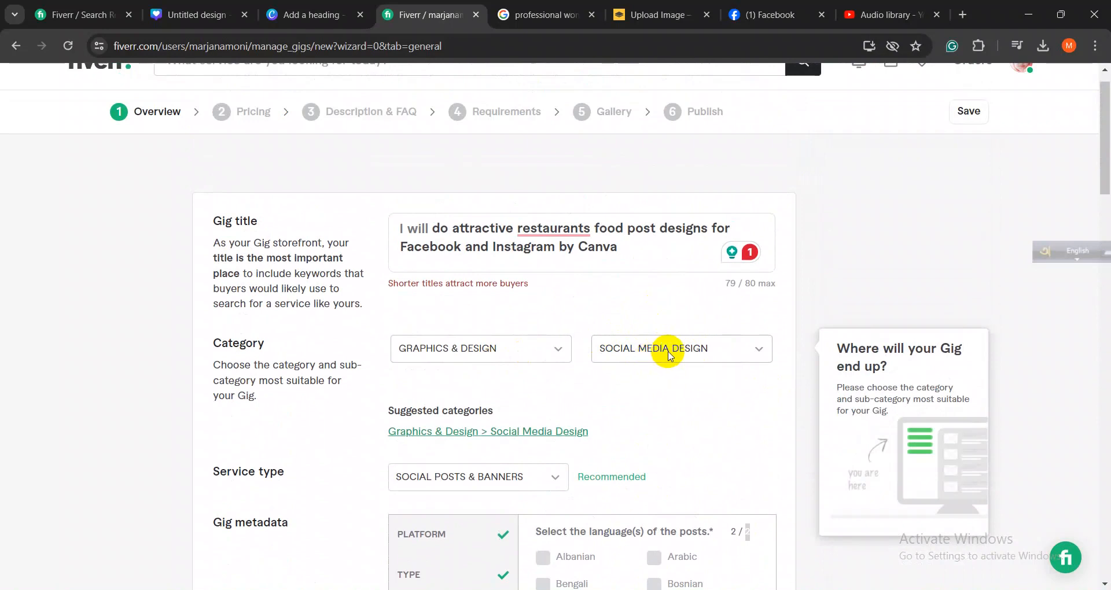
pyautogui.click(665, 350)
pyautogui.scroll(-6, 654, 435)
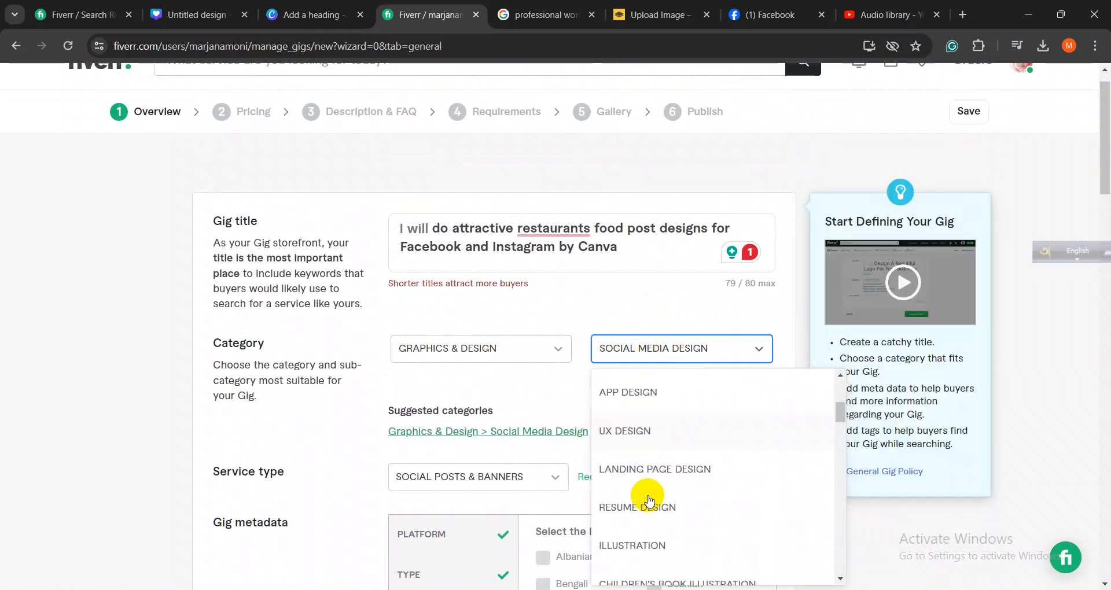
pyautogui.scroll(-6, 647, 475)
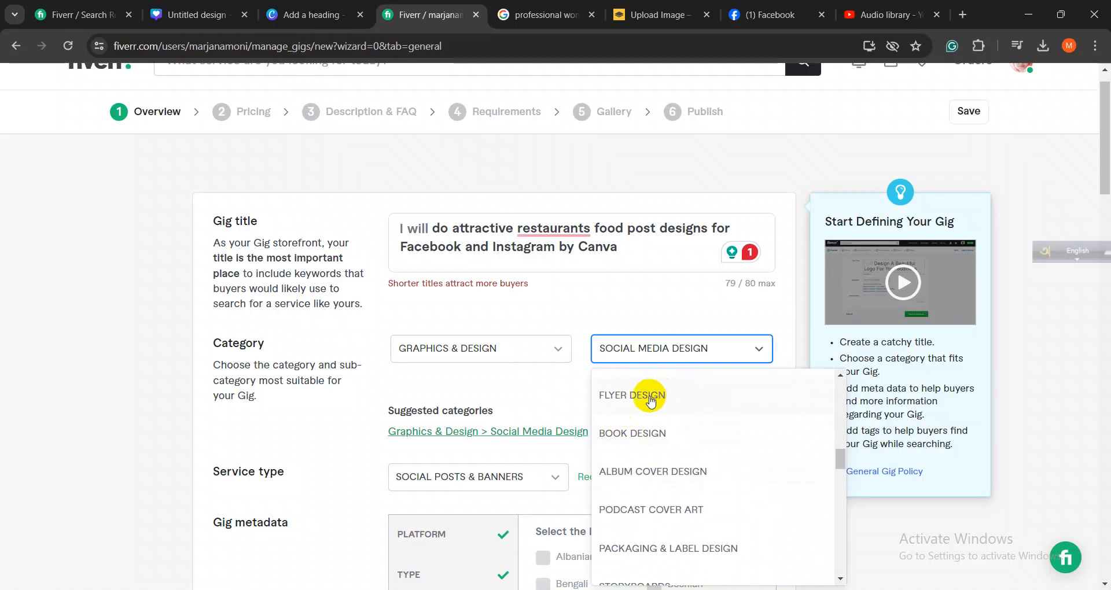
pyautogui.click(571, 392)
# - Examine the gig's search tags section, including the positive keywords instructions and the limit on the number of tags
pyautogui.scroll(-10, 573, 393)
pyautogui.scroll(-5, 579, 395)
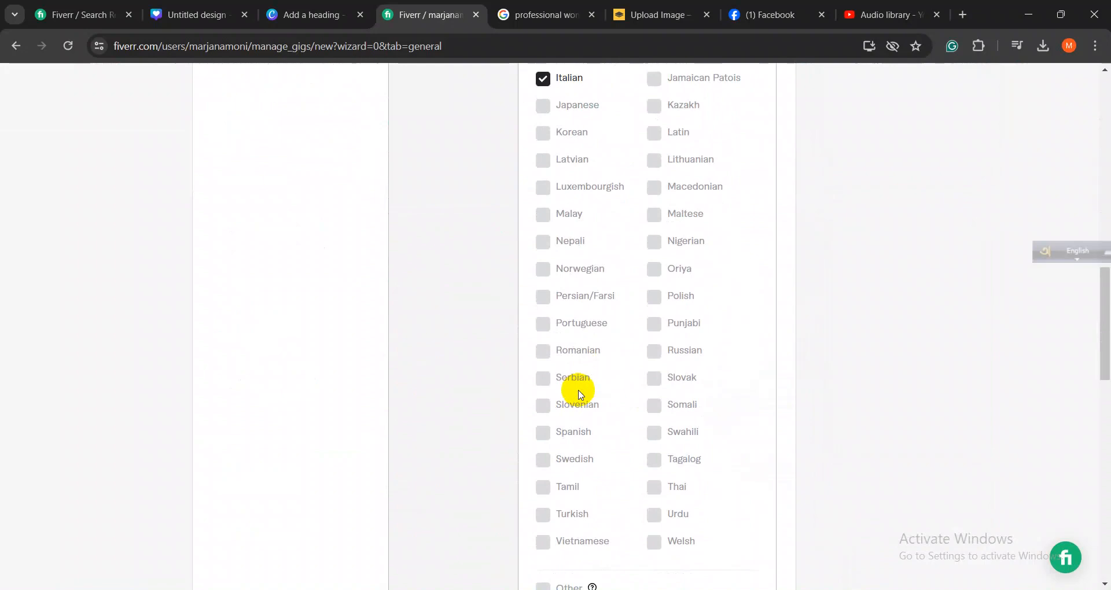
pyautogui.scroll(-8, 579, 395)
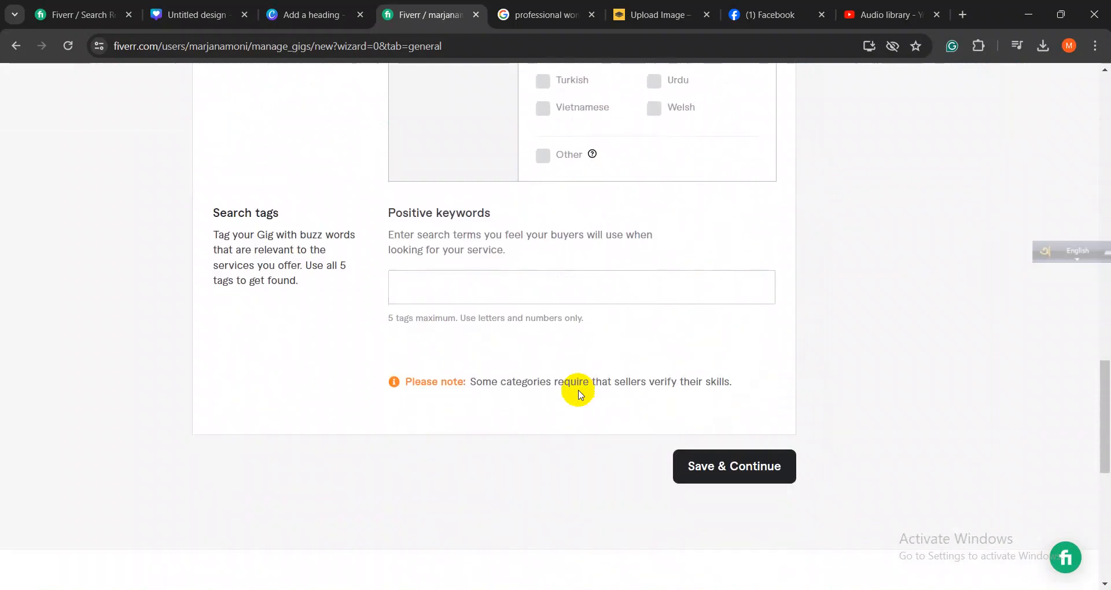
pyautogui.click(429, 289)
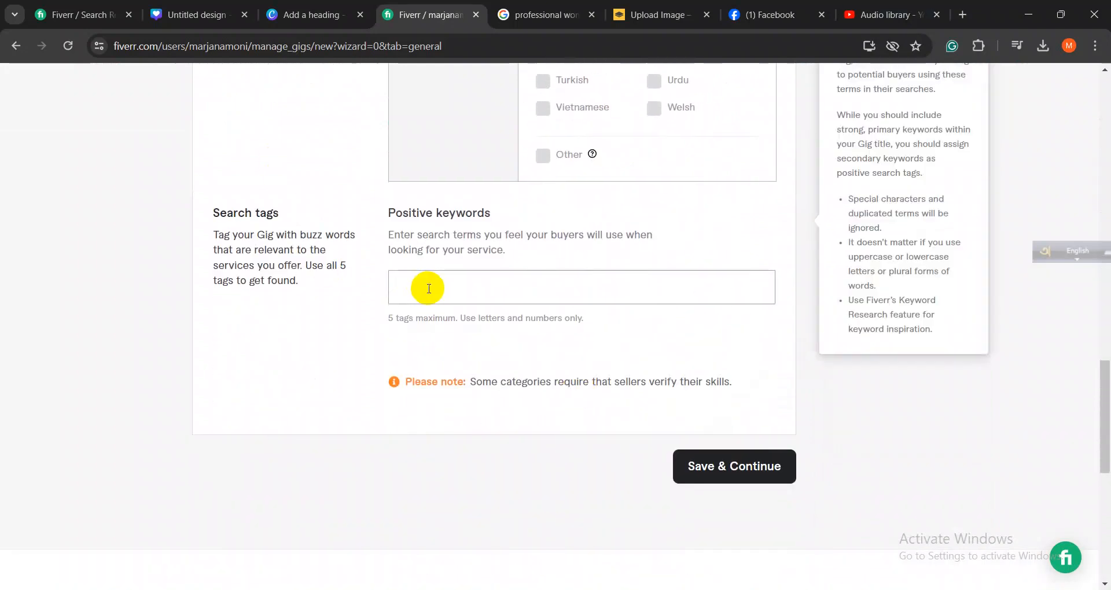
pyautogui.moveTo(213, 213); pyautogui.dragTo(296, 214)
pyautogui.click(283, 306)
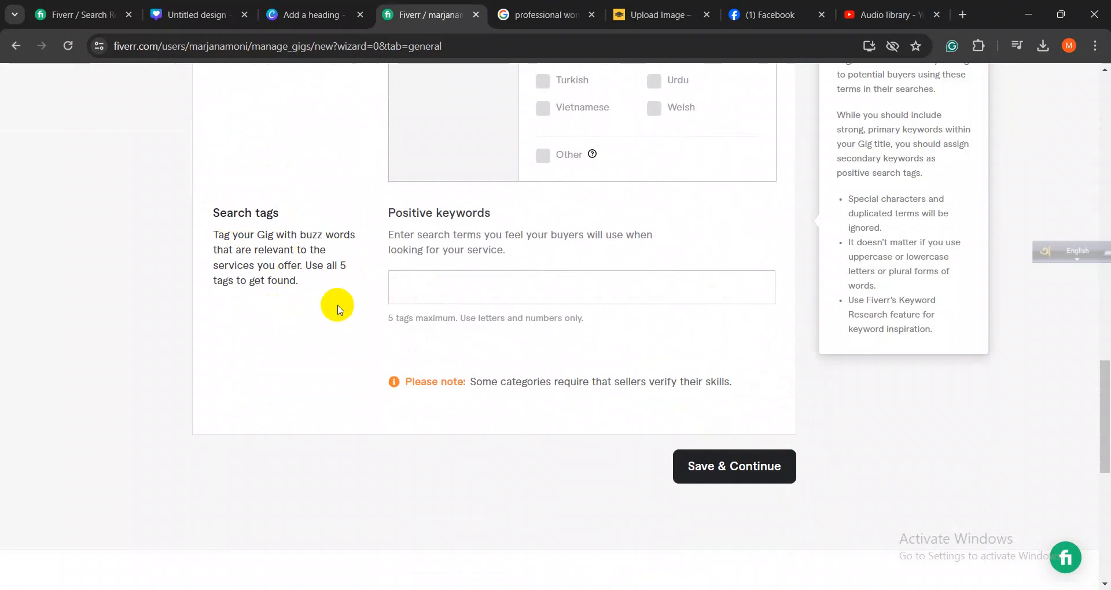
pyautogui.click(420, 295)
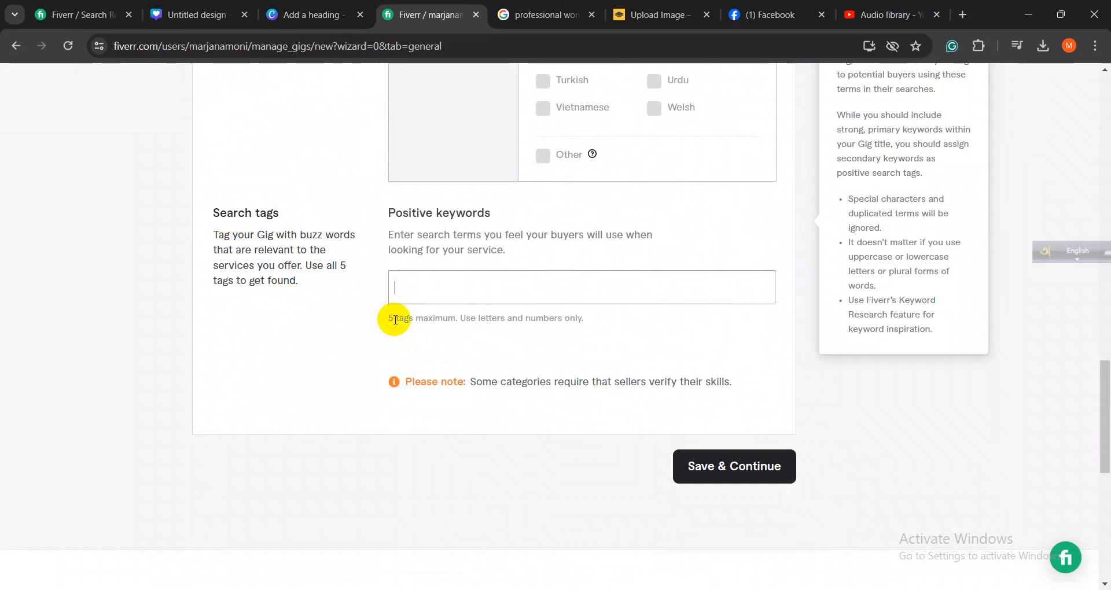
pyautogui.moveTo(387, 320); pyautogui.dragTo(392, 318)
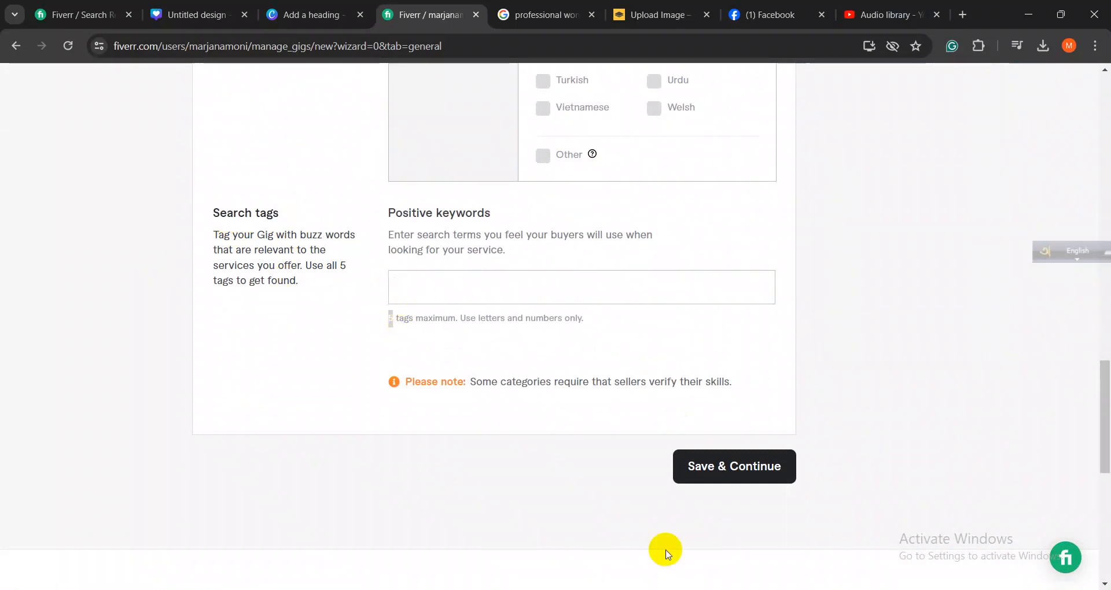
pyautogui.click(437, 293)
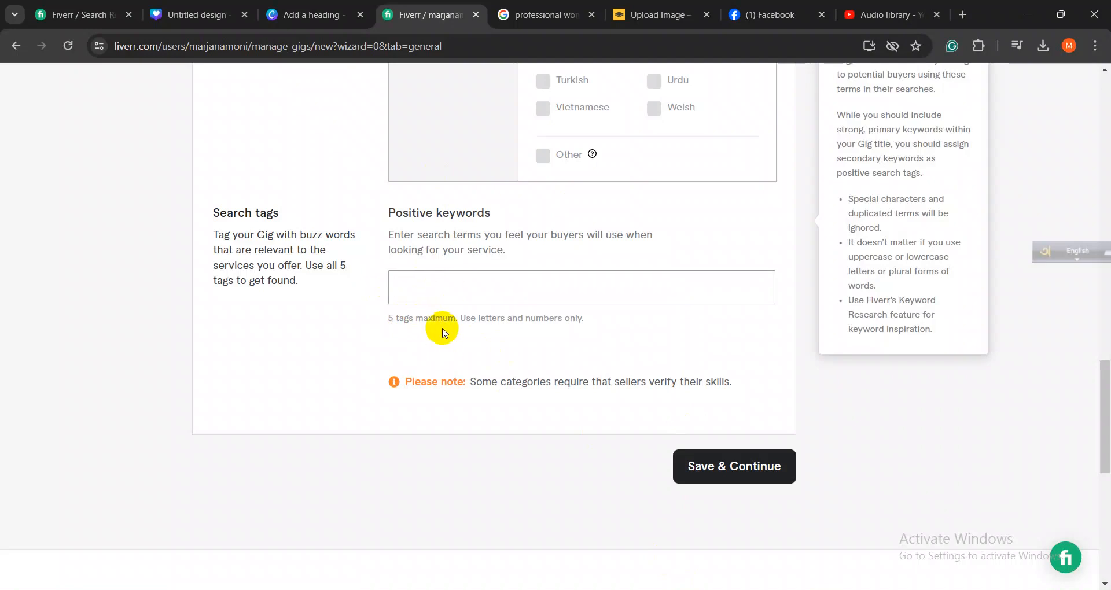
# - Switch to the Word document and insert "restutant" between "attractive" and "food" in the green gig title under Why Choose Me
pyautogui.moveTo(747, 584)
pyautogui.click(764, 541)
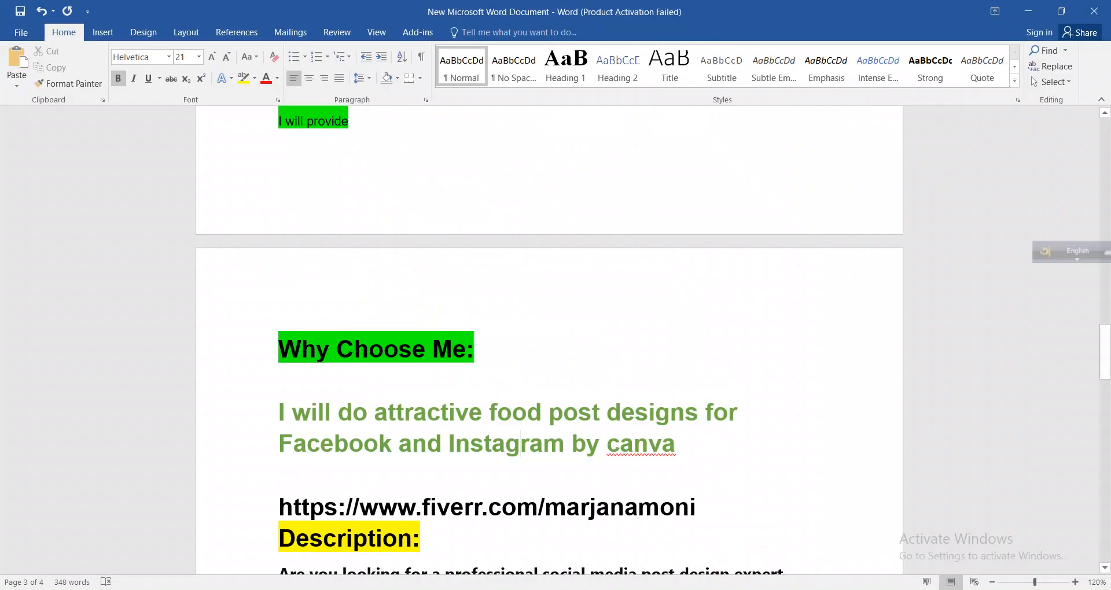
pyautogui.click(496, 413)
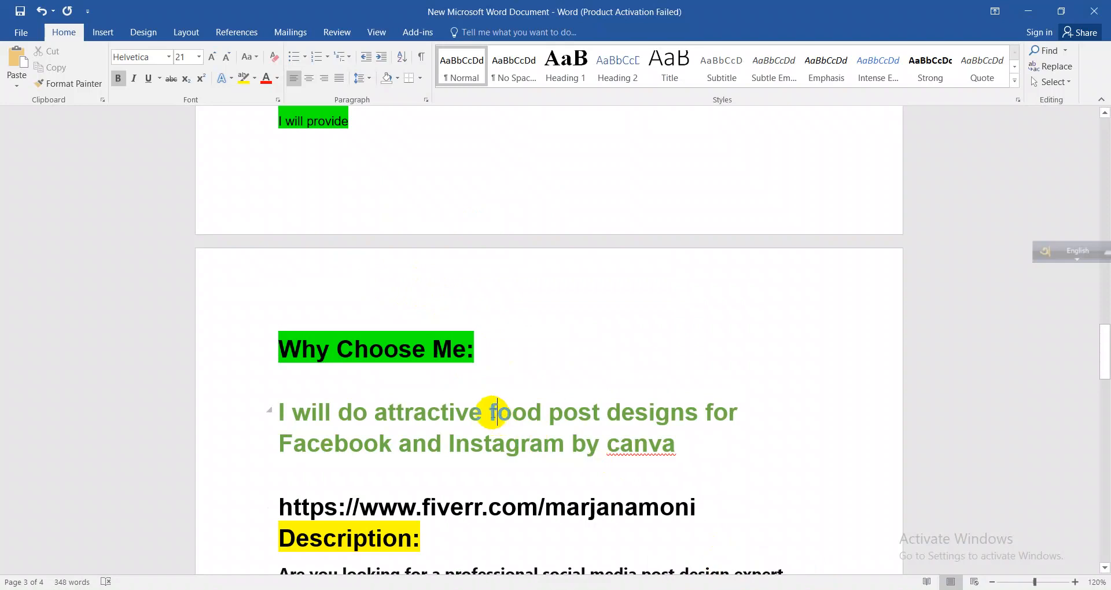
pyautogui.click(488, 412)
pyautogui.press('BackSpace')
pyautogui.write('restut')
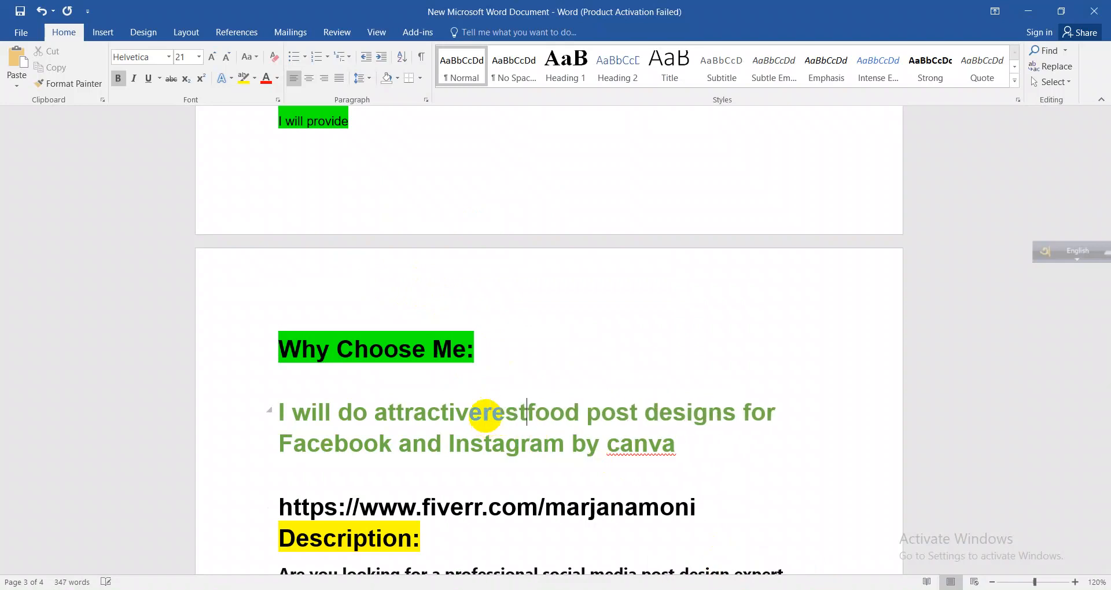
pyautogui.write('ant')
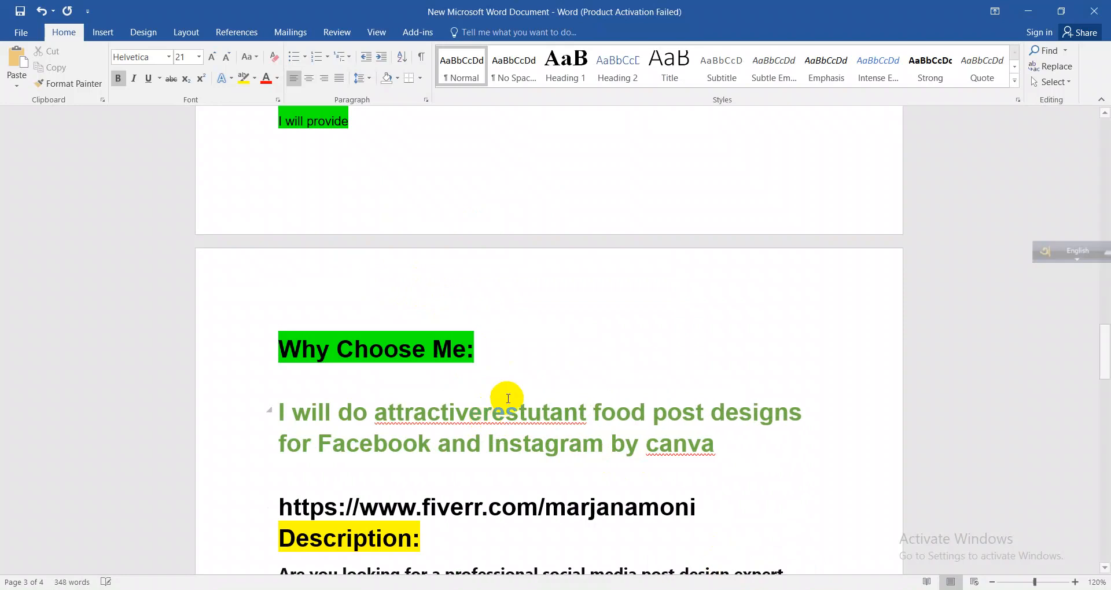
pyautogui.click(482, 411)
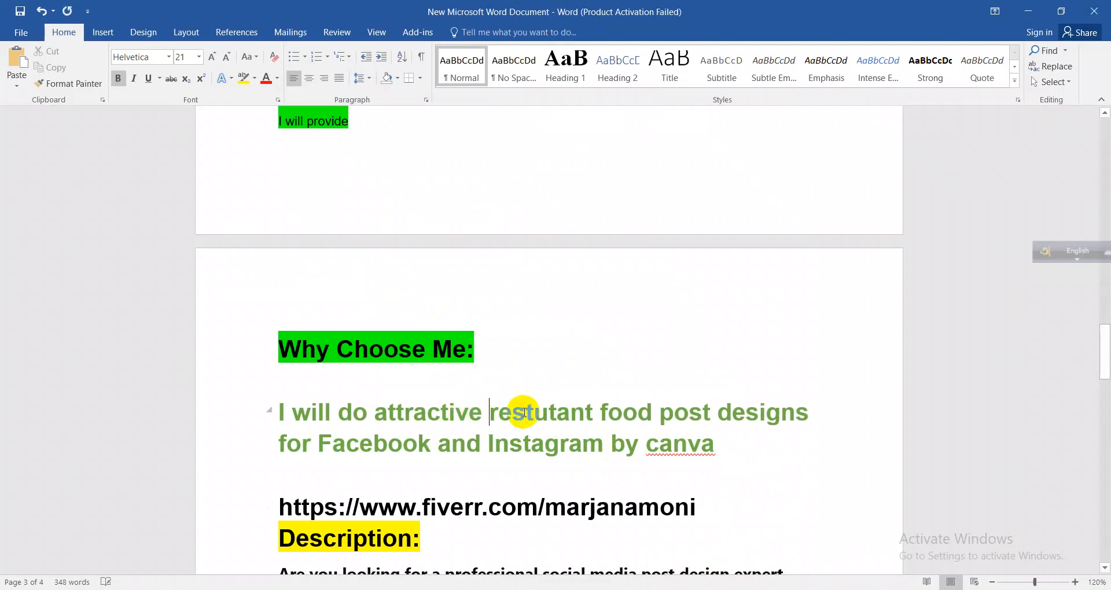
# - Correct the inserted word in the green gig title to "restaurants", using the suggested spelling
pyautogui.click(548, 412)
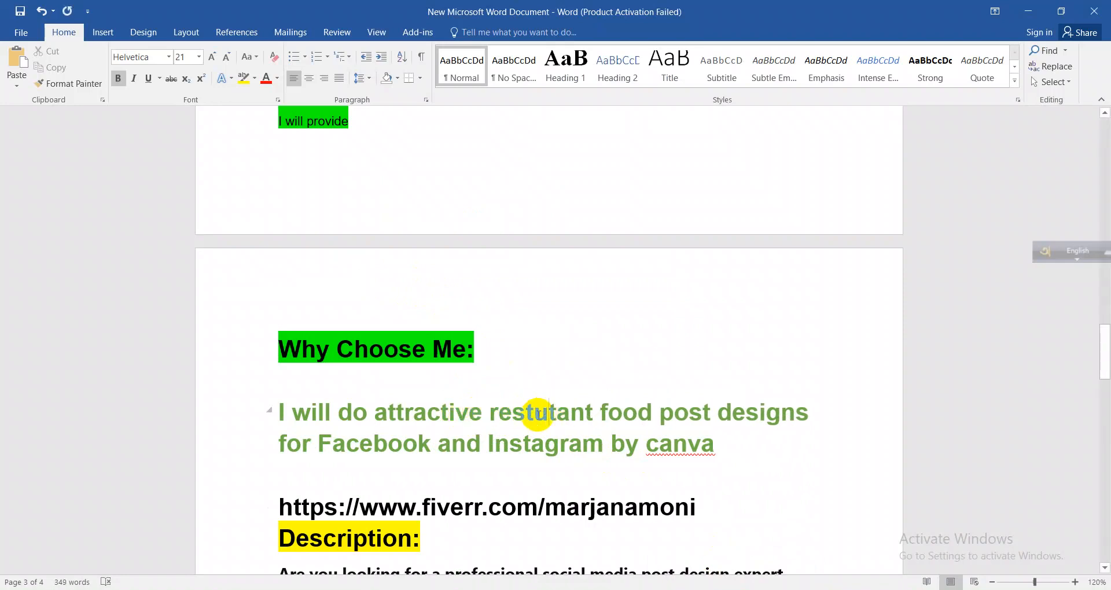
pyautogui.write('ra')
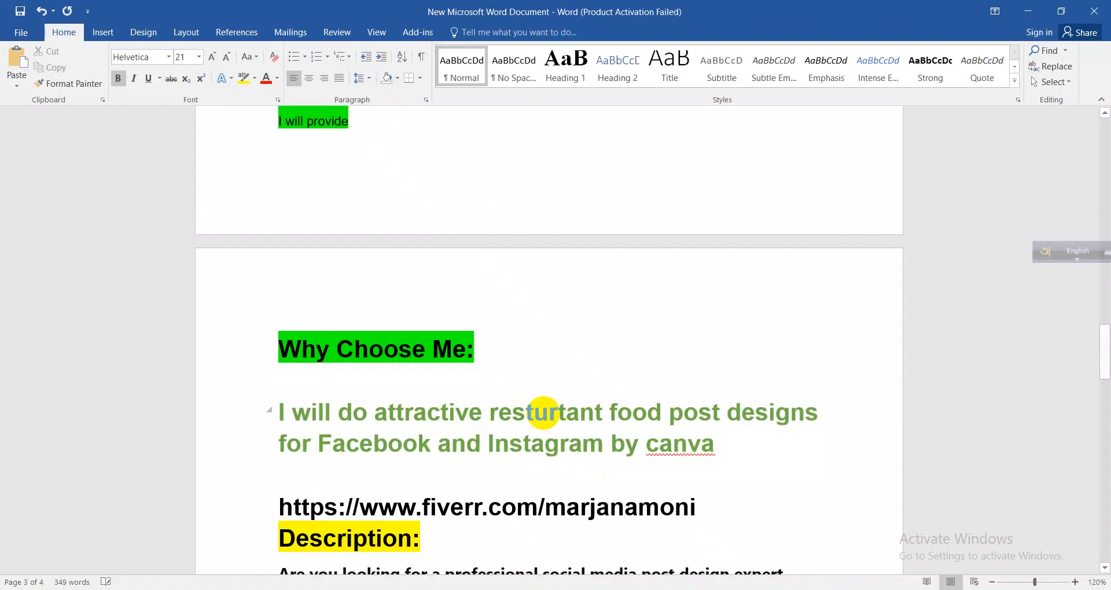
pyautogui.write('n')
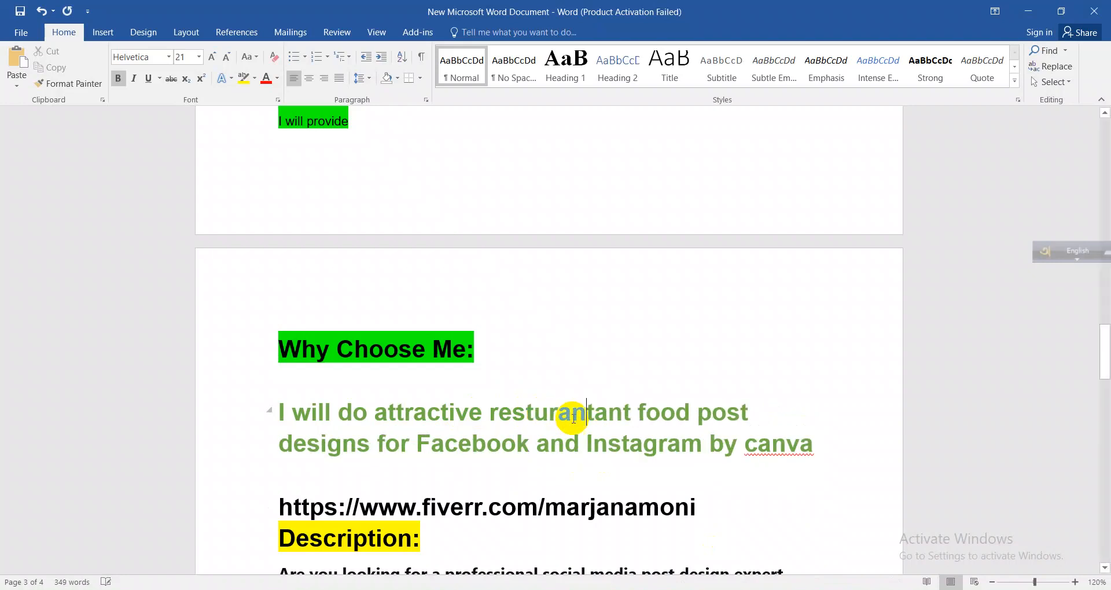
pyautogui.moveTo(631, 412); pyautogui.dragTo(603, 413)
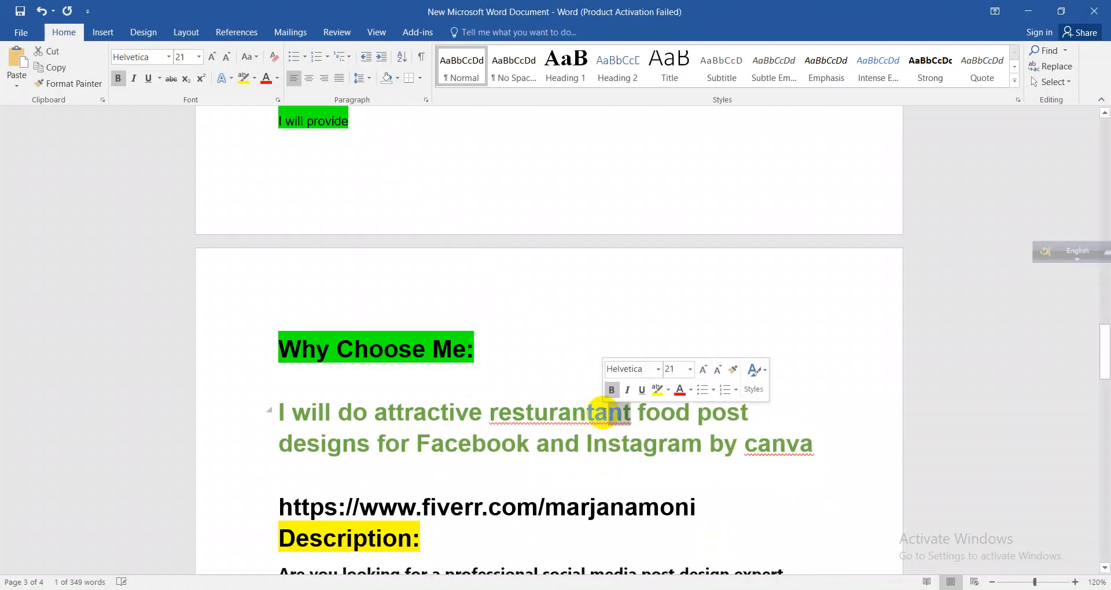
pyautogui.press('BackSpace')
pyautogui.press('BackSpace')
pyautogui.write('s')
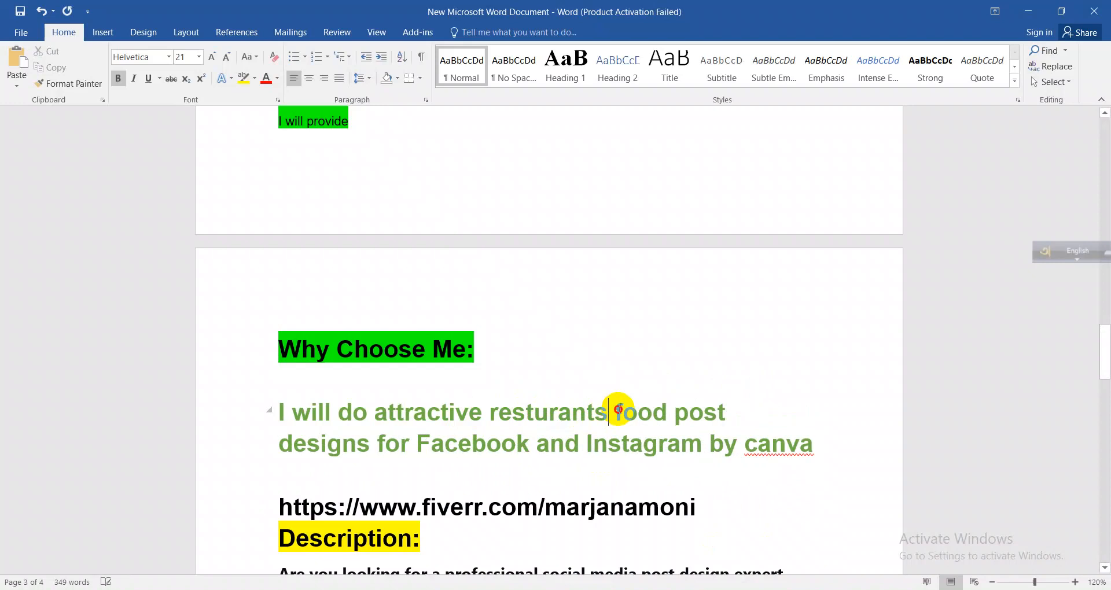
pyautogui.click(547, 416)
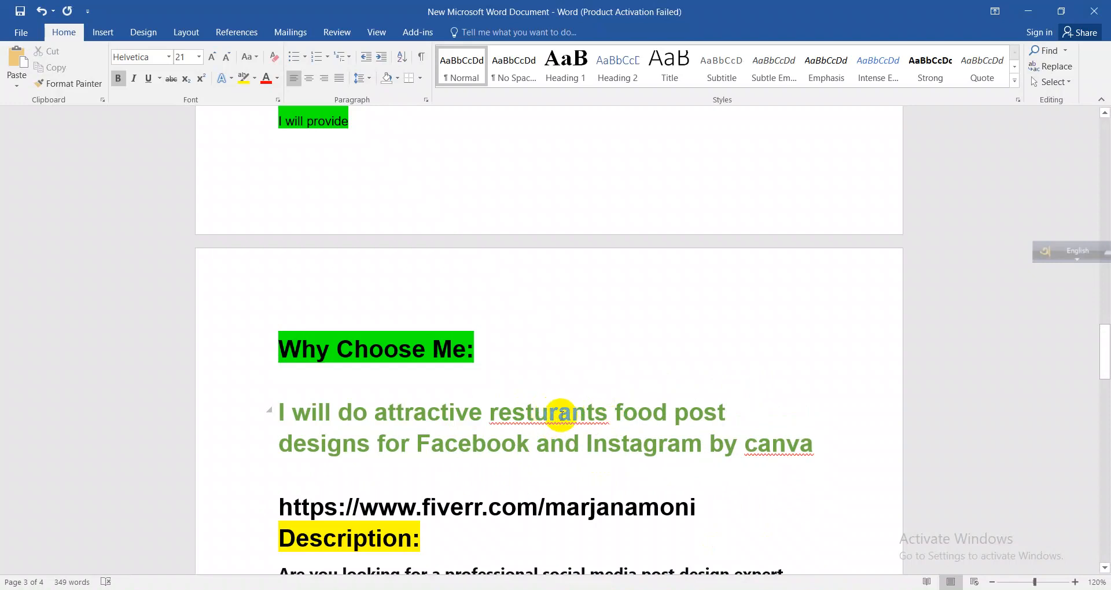
pyautogui.rightClick(604, 421)
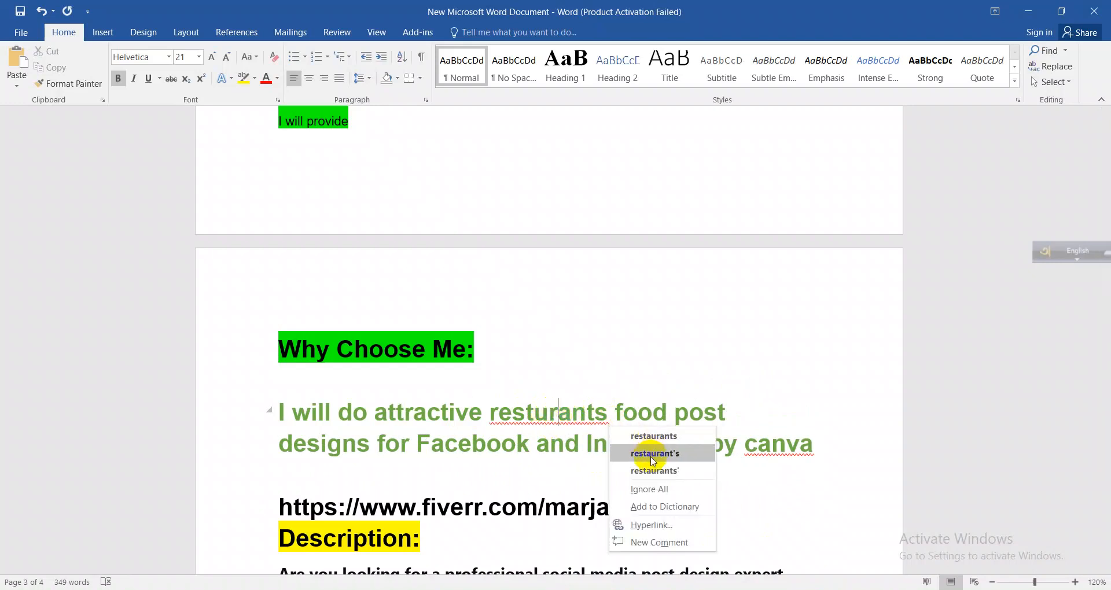
pyautogui.click(659, 436)
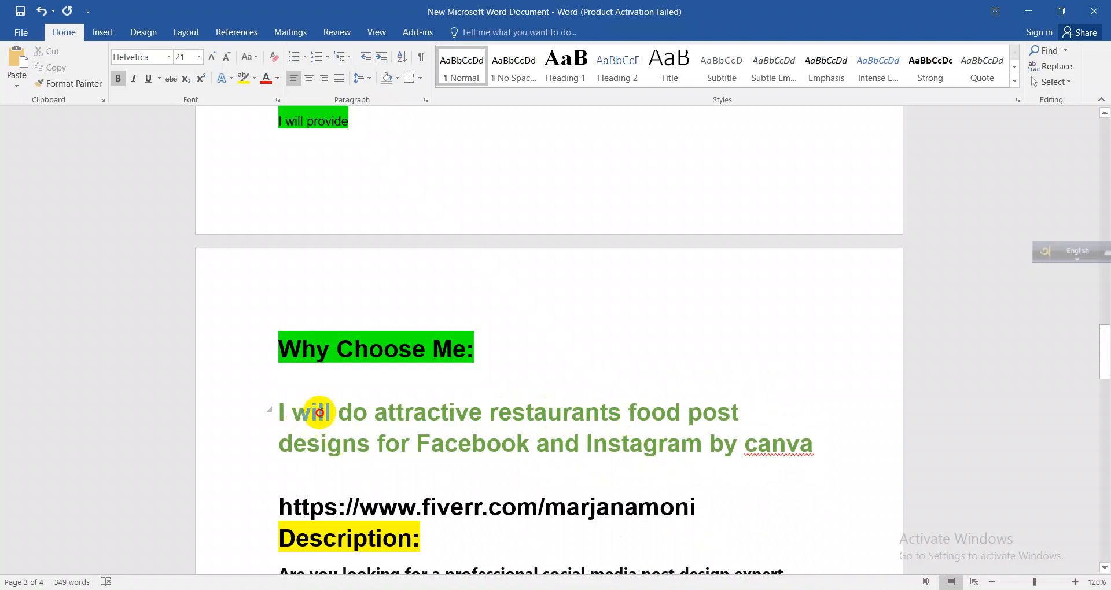
# - Review the revised gig title, the gig niche line and the keyword list at the start of the document
pyautogui.moveTo(317, 414); pyautogui.dragTo(769, 436)
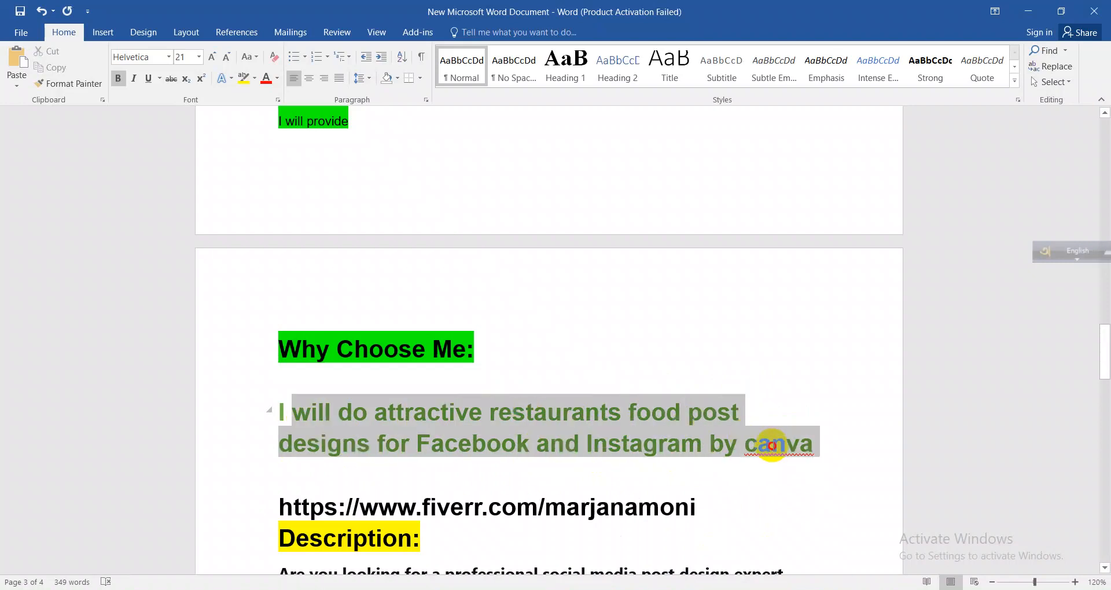
pyautogui.click(601, 442)
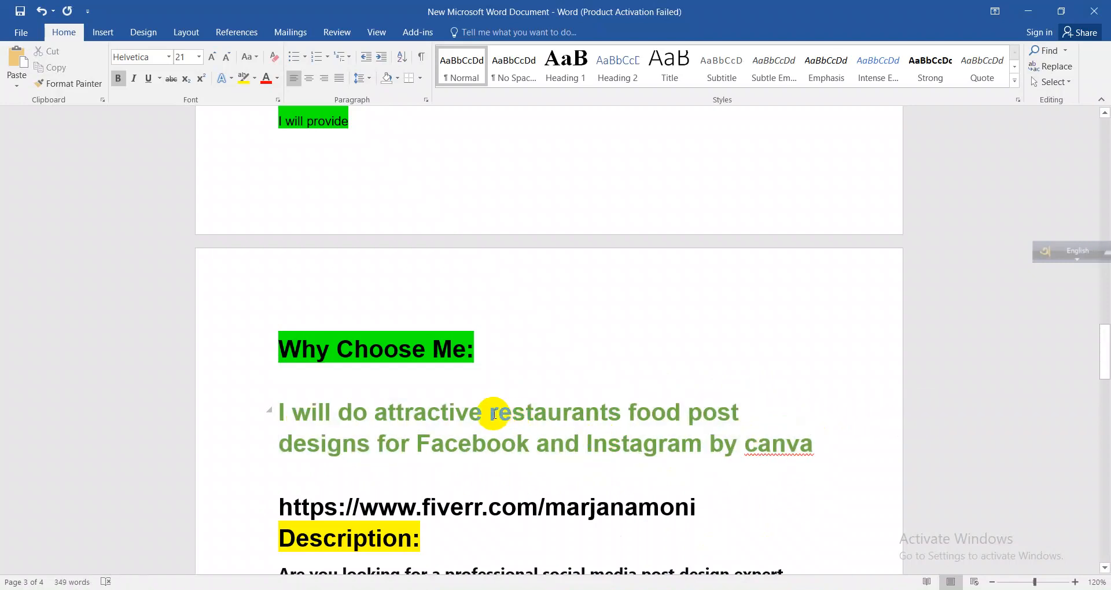
pyautogui.moveTo(492, 412); pyautogui.dragTo(727, 417)
pyautogui.click(581, 420)
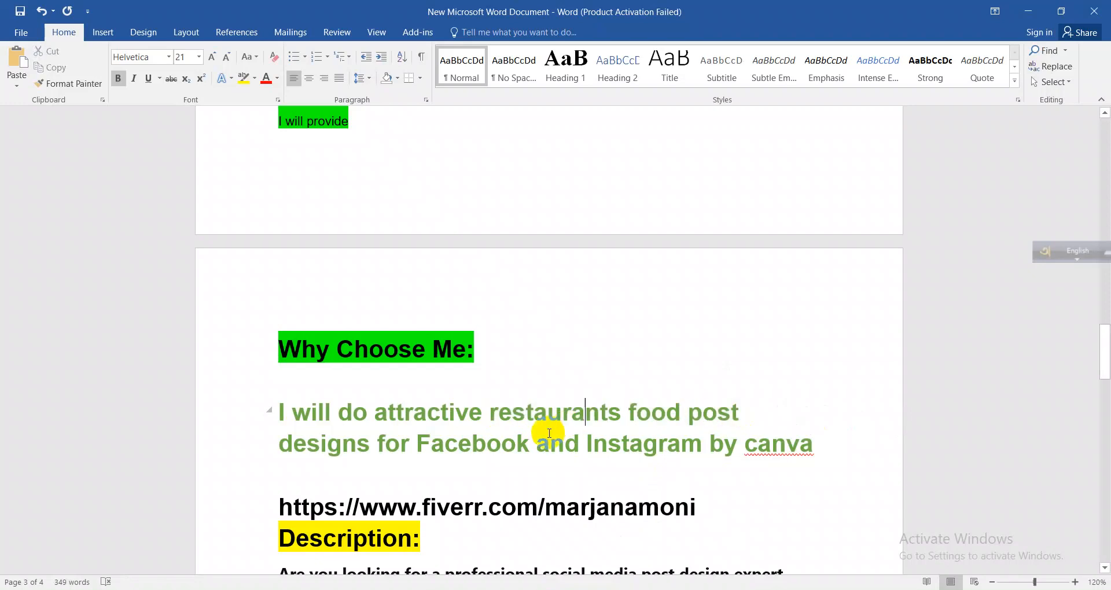
pyautogui.scroll(-1, 545, 428)
pyautogui.click(400, 390)
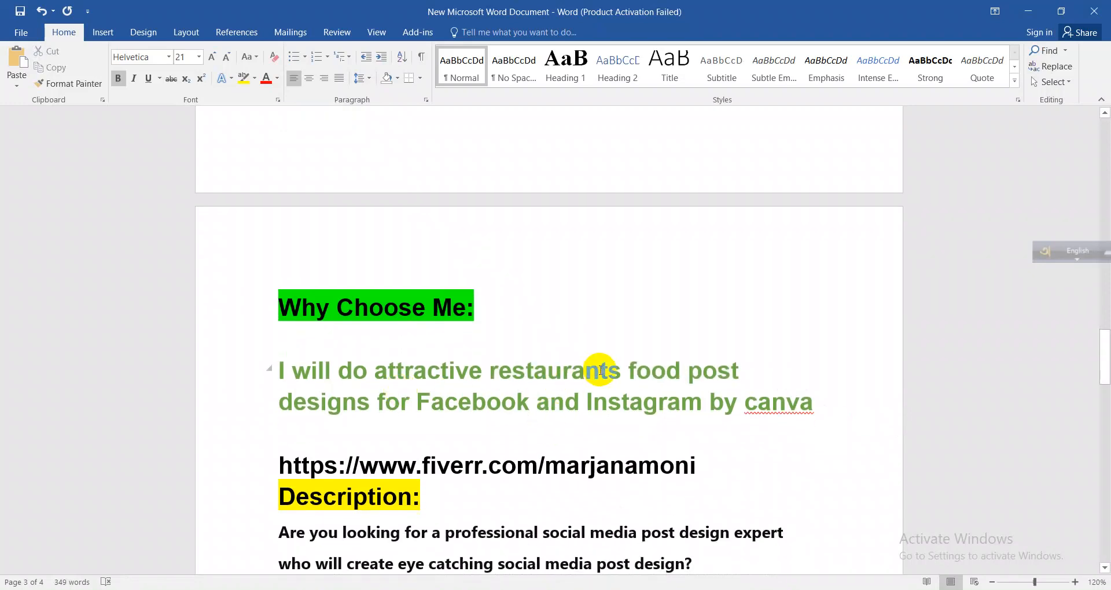
pyautogui.scroll(15, 600, 370)
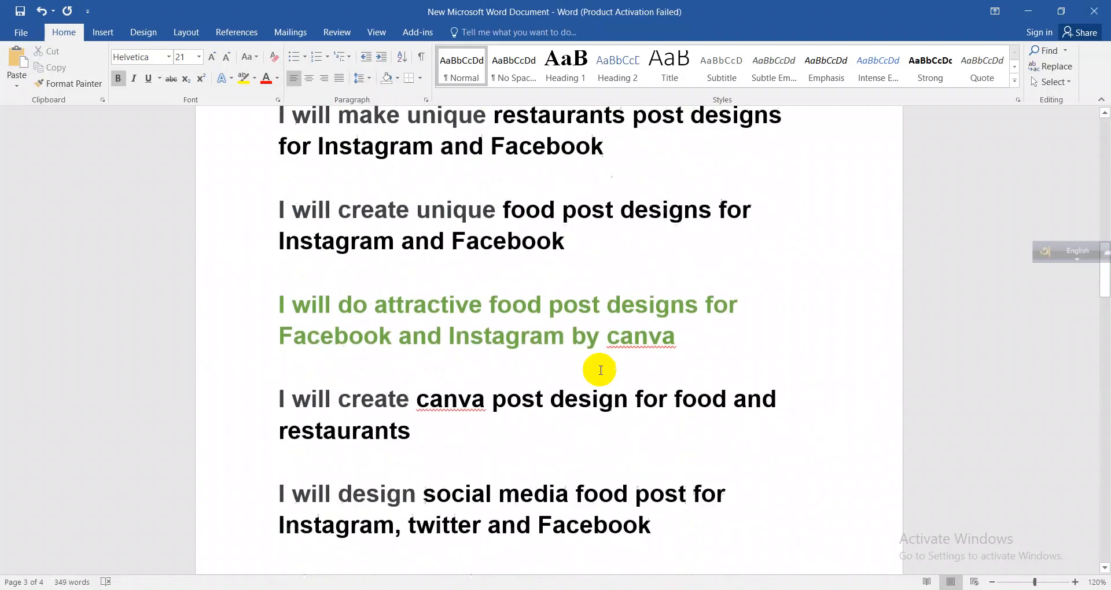
pyautogui.scroll(20, 600, 370)
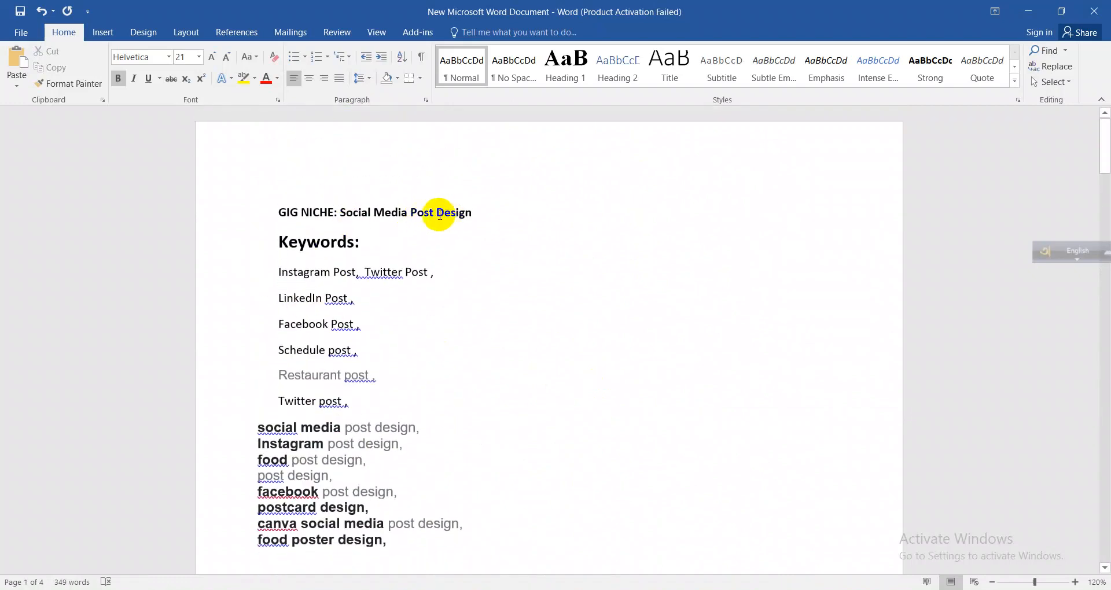
pyautogui.moveTo(342, 211); pyautogui.dragTo(488, 218)
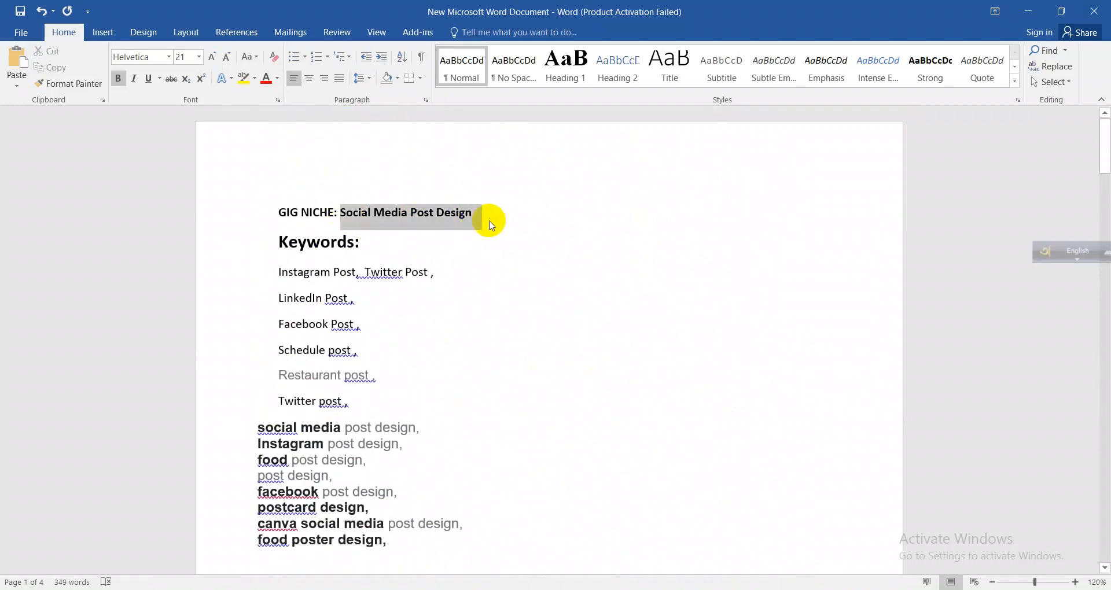
pyautogui.click(515, 267)
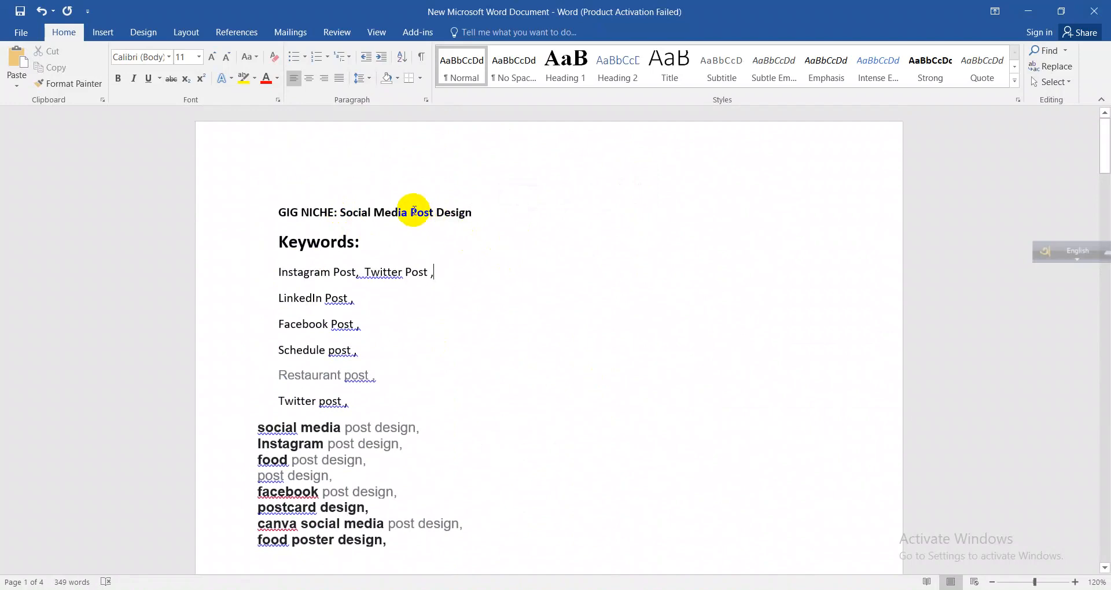
pyautogui.moveTo(414, 210); pyautogui.dragTo(453, 214)
pyautogui.click(529, 250)
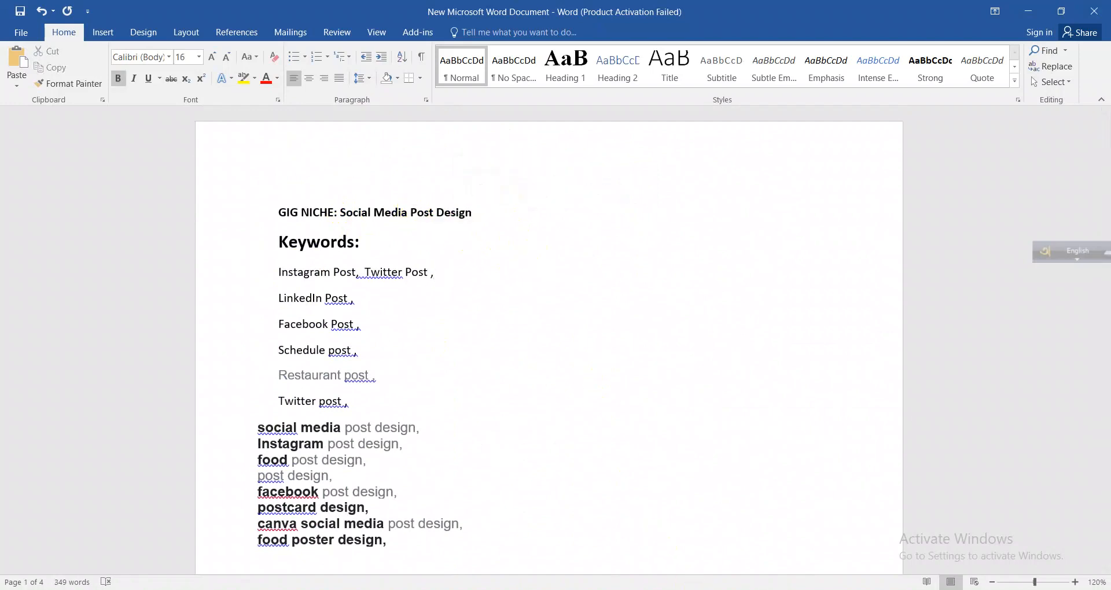
# - Copy "Social Media Post" from the gig niche line in Word and paste it into Fiverr's positive keywords field
pyautogui.click(672, 589)
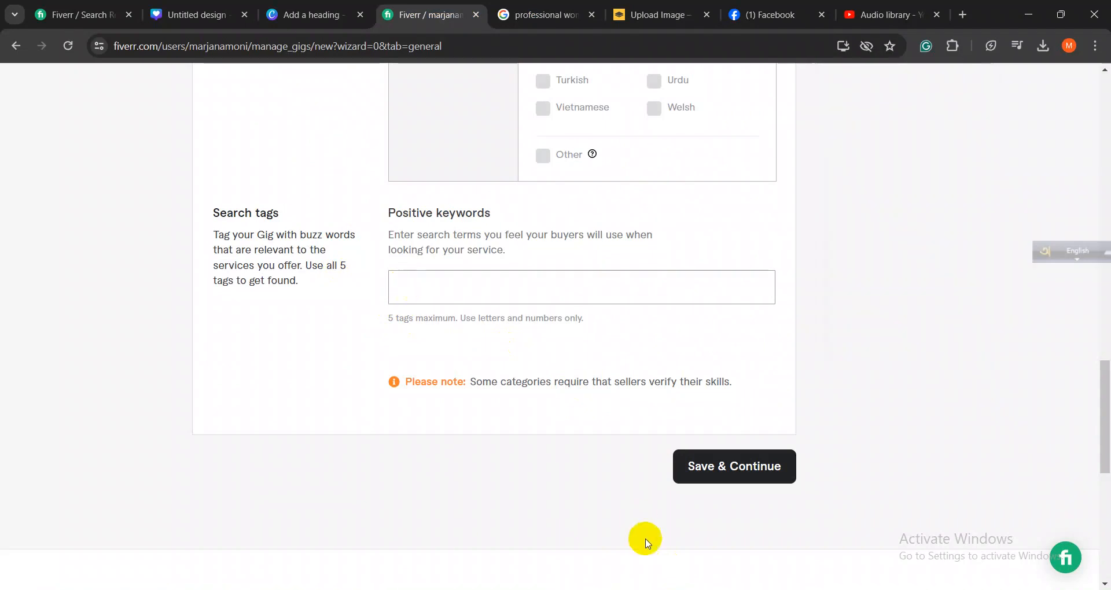
pyautogui.click(689, 586)
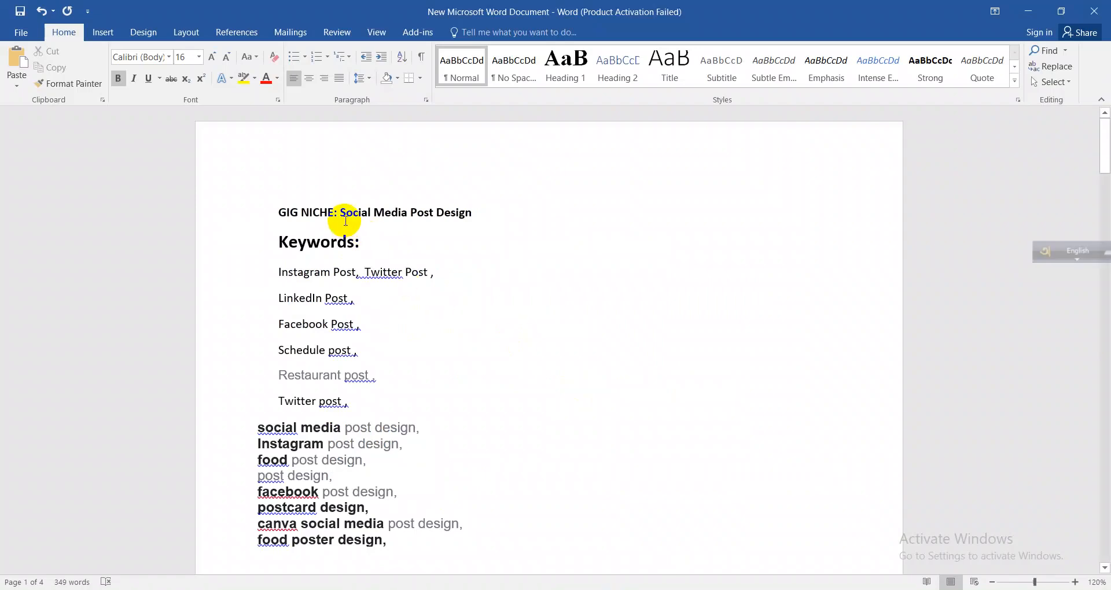
pyautogui.moveTo(342, 214); pyautogui.dragTo(497, 214)
pyautogui.click(500, 235)
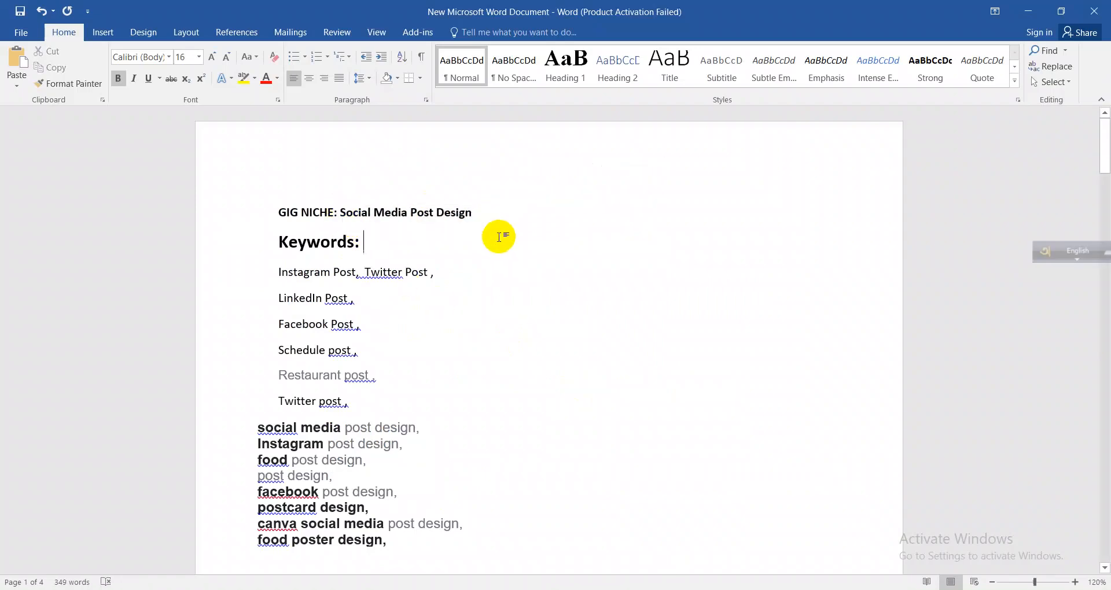
pyautogui.moveTo(340, 213); pyautogui.dragTo(423, 212)
pyautogui.hotkey('ctrl', 'c')
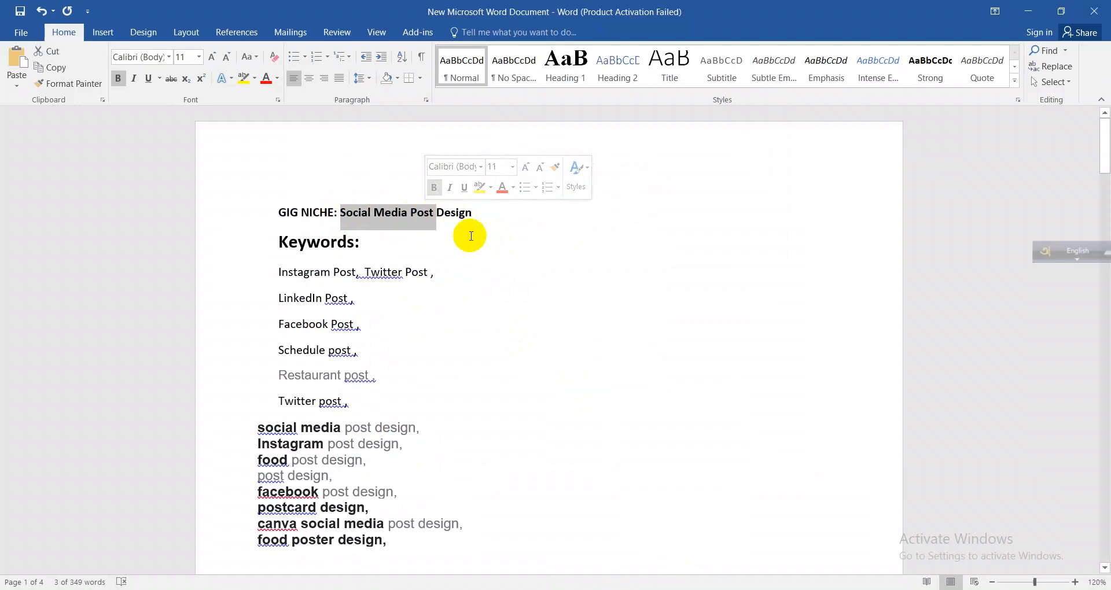
pyautogui.click(491, 238)
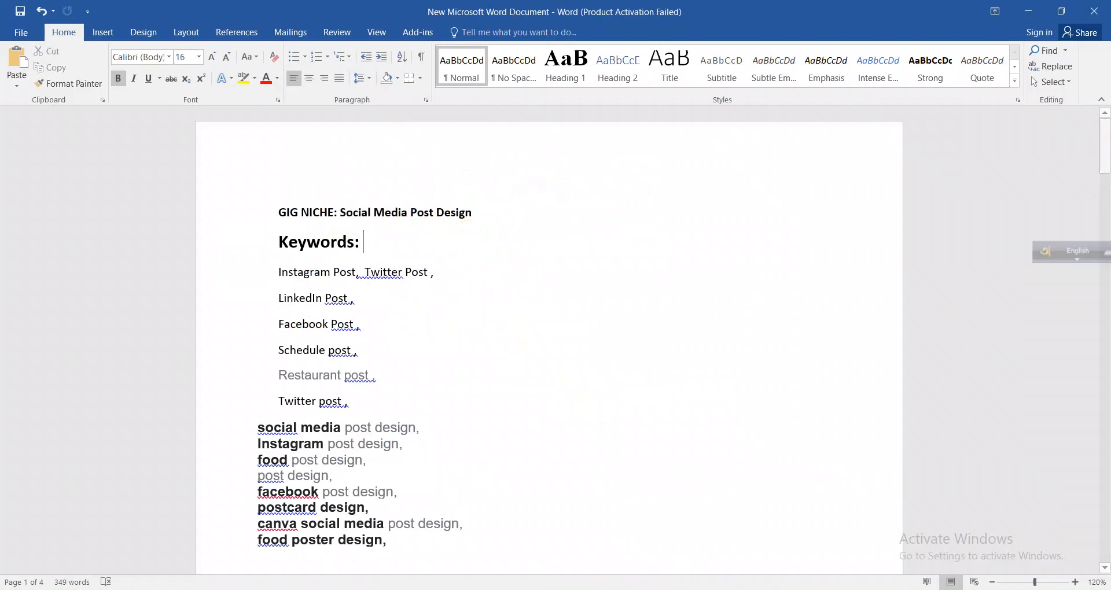
pyautogui.hotkey('alt', 'Tab')
pyautogui.hotkey('ctrl', 'v')
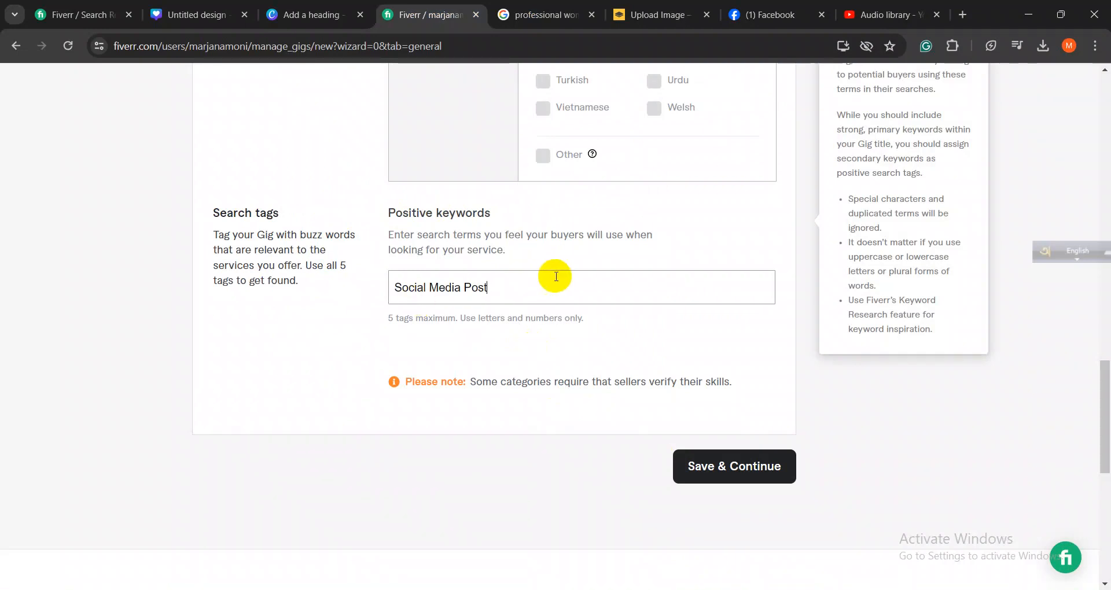
# - Confirm "Social Media Post" as the first search tag in the positive keywords field
pyautogui.press('Return')
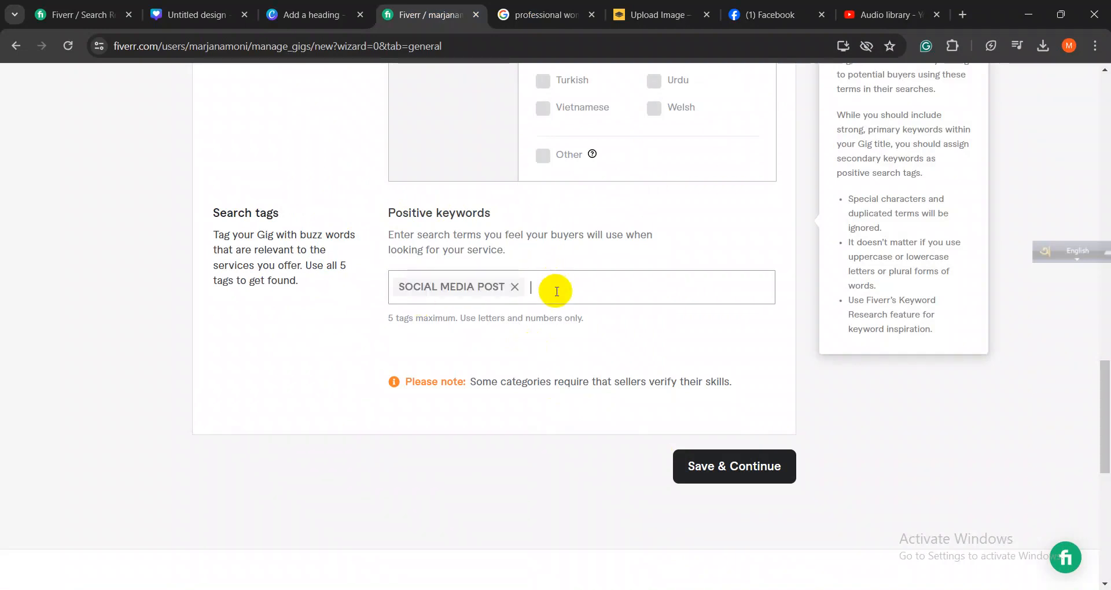
pyautogui.write('so')
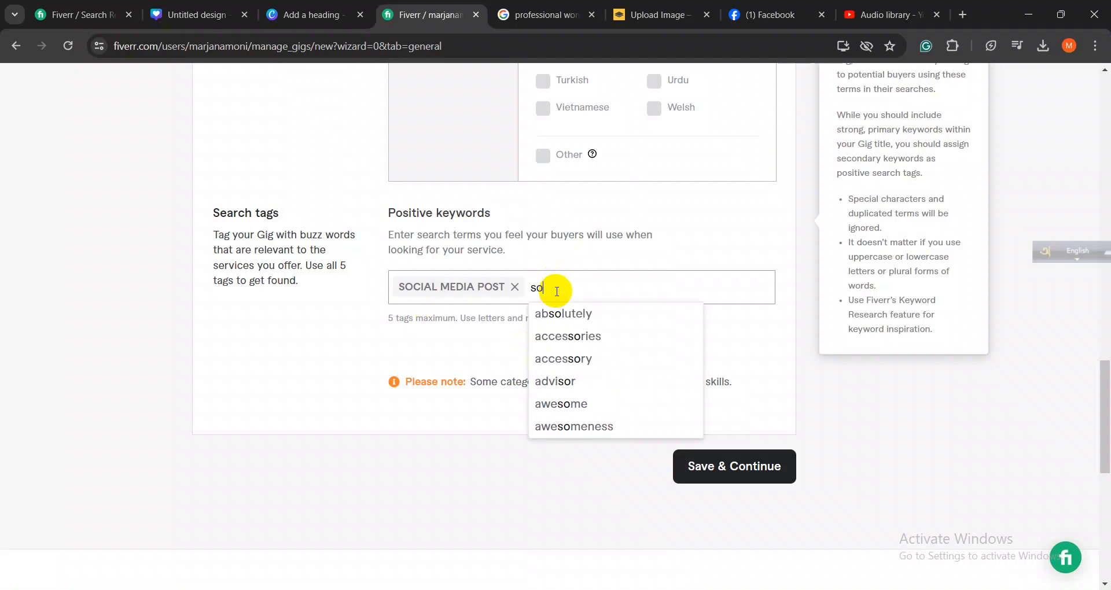
pyautogui.write('cial medi')
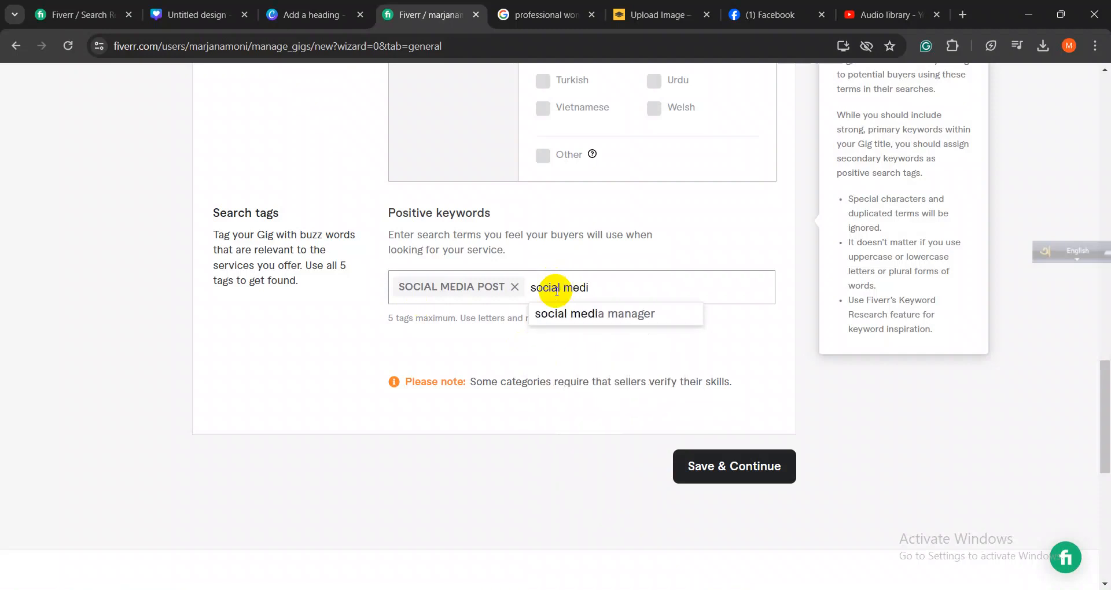
pyautogui.press('BackSpace')
pyautogui.press('BackSpace')
pyautogui.press('BackSpace')
pyautogui.press('BackSpace')
pyautogui.press('BackSpace')
pyautogui.press('BackSpace')
pyautogui.press('BackSpace')
pyautogui.press('BackSpace')
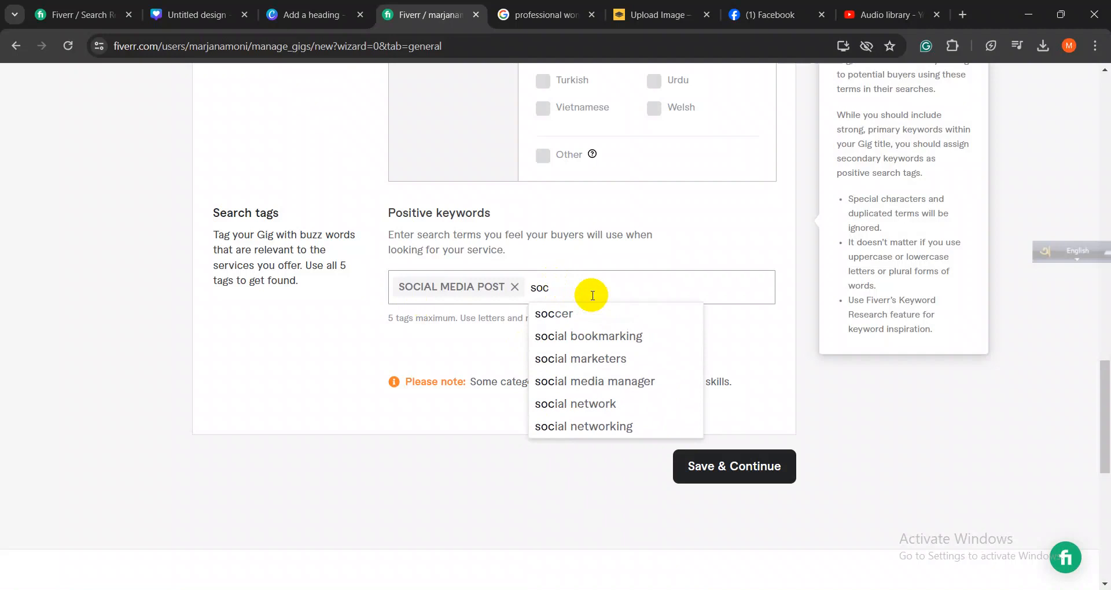
# - Add "post design" as the second search tag in the positive keywords field
pyautogui.write('os')
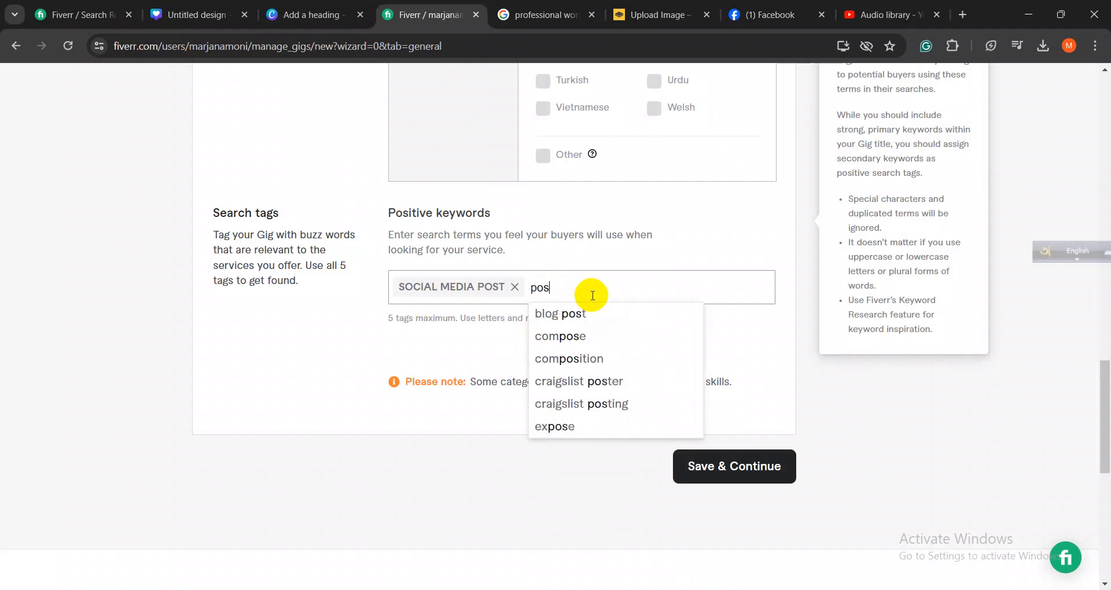
pyautogui.write('t de')
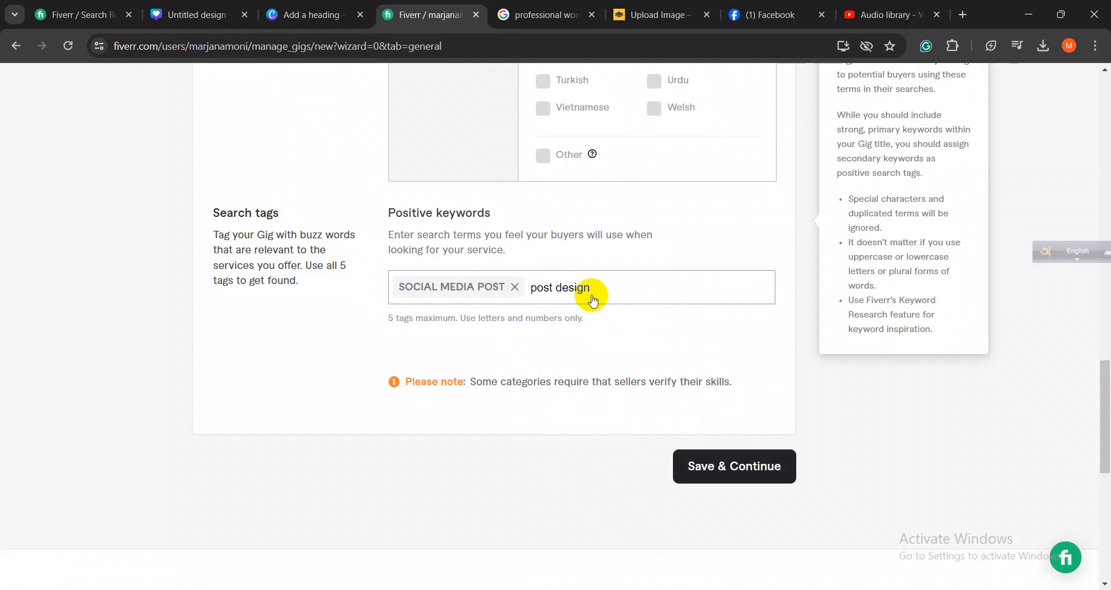
pyautogui.write('sign')
pyautogui.press('Return')
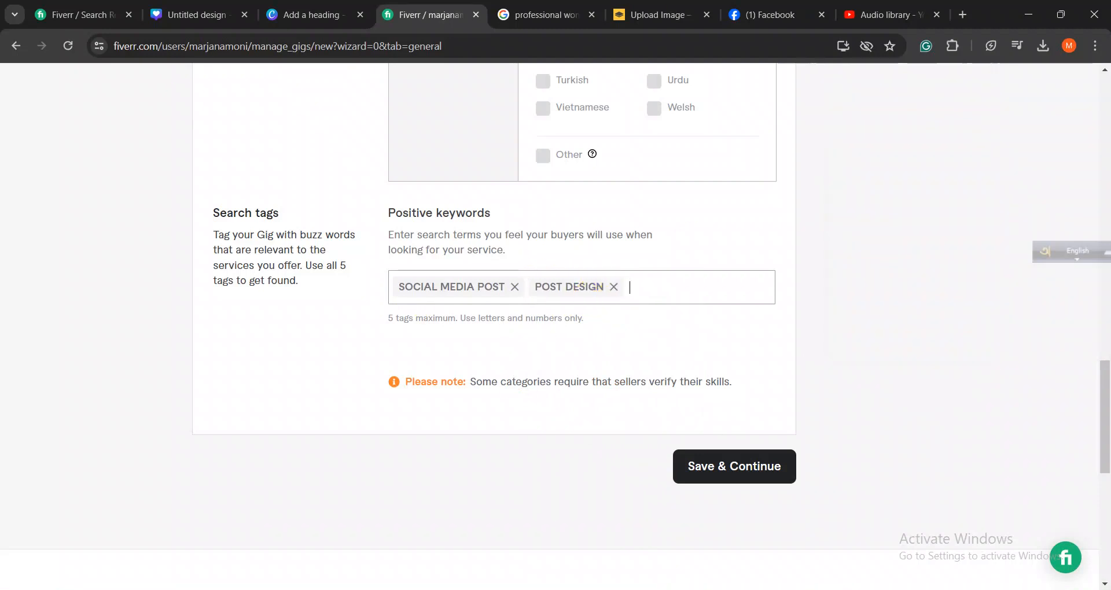
# - Copy "restaurants post" from the "I will make unique" title in Word and add it as the third positive keyword in Fiverr
pyautogui.hotkey('alt', 'Tab')
pyautogui.scroll(-10, 457, 391)
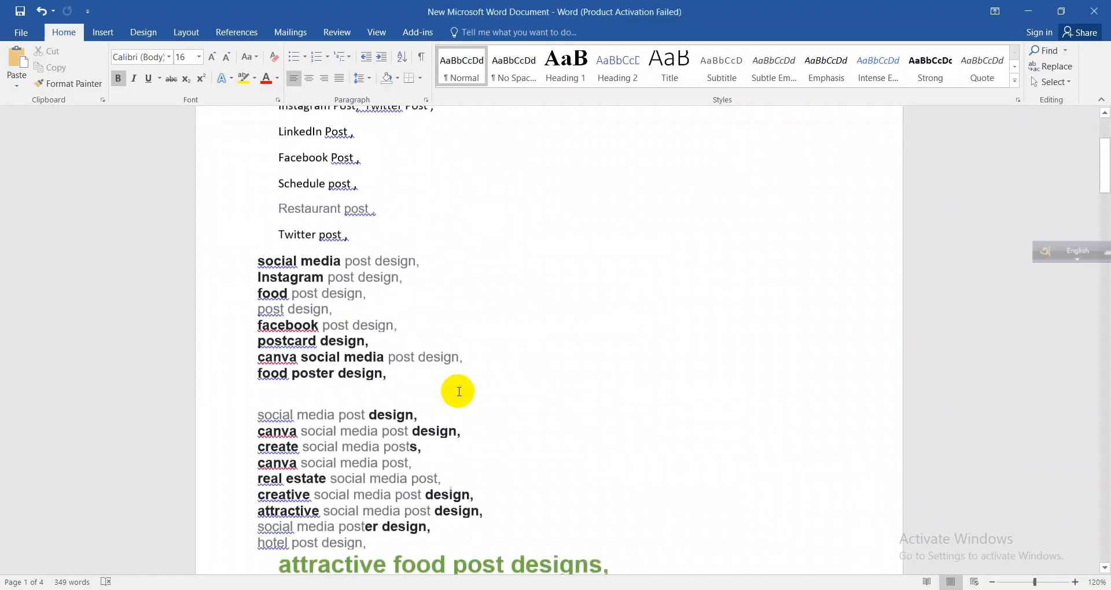
pyautogui.scroll(-6, 457, 391)
pyautogui.scroll(4, 457, 391)
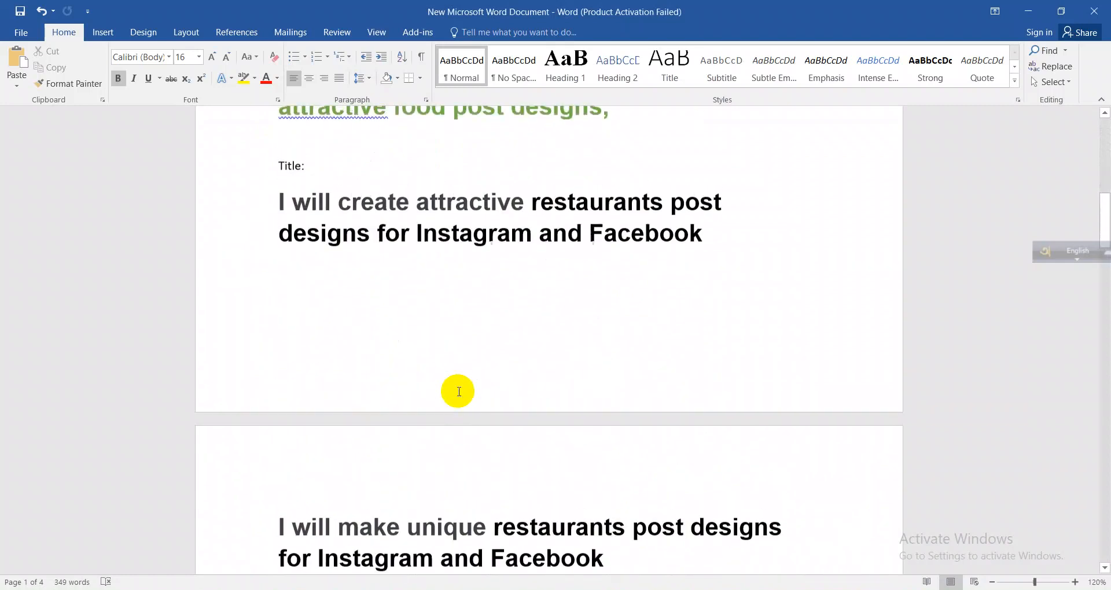
pyautogui.scroll(-5, 457, 391)
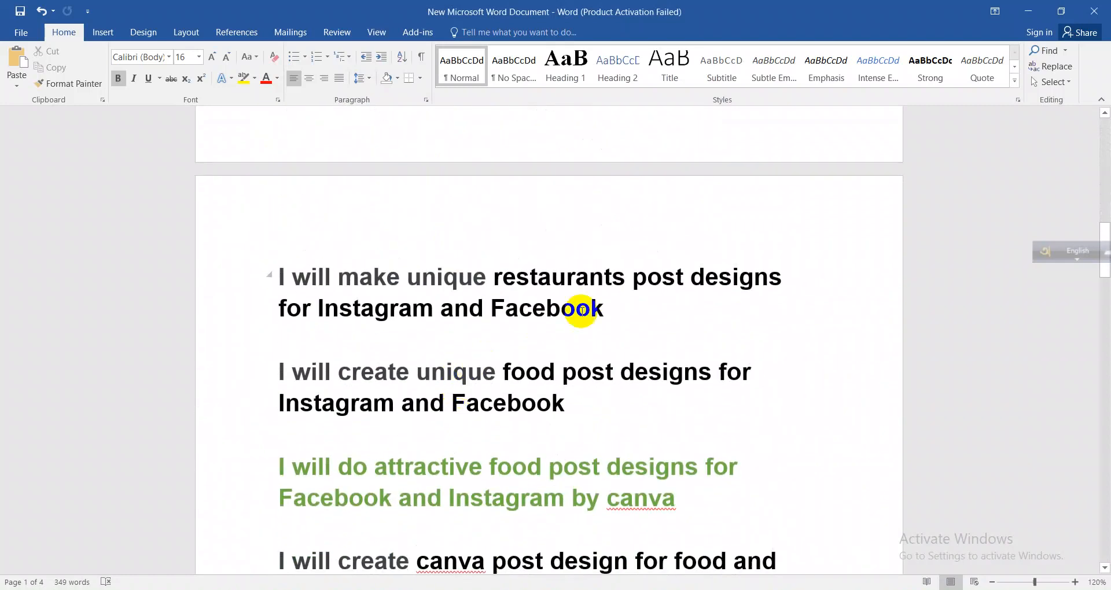
pyautogui.moveTo(496, 278); pyautogui.dragTo(752, 276)
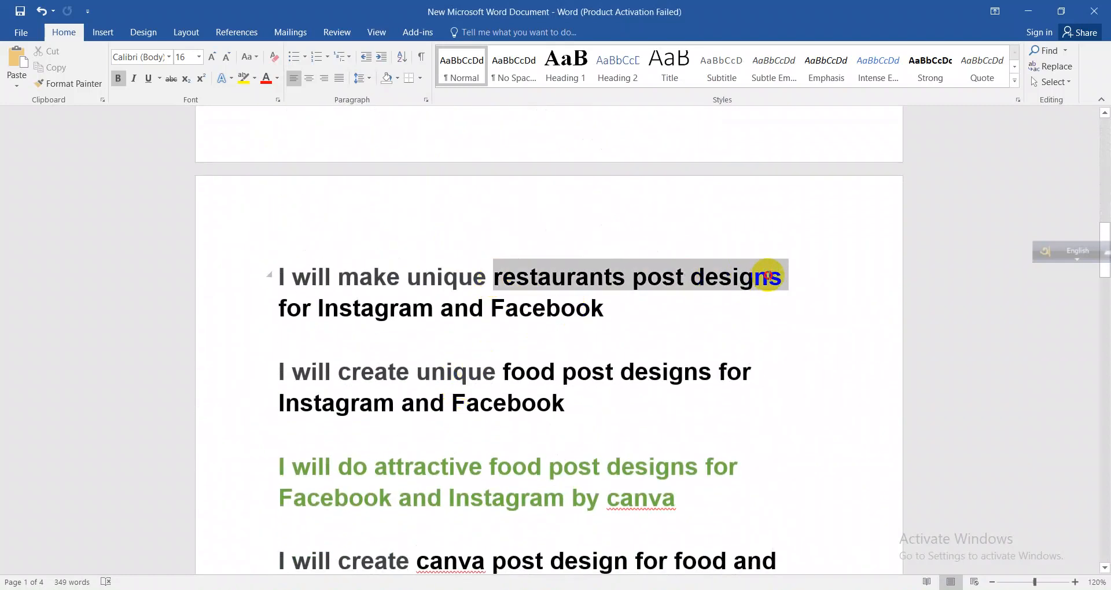
pyautogui.click(679, 277)
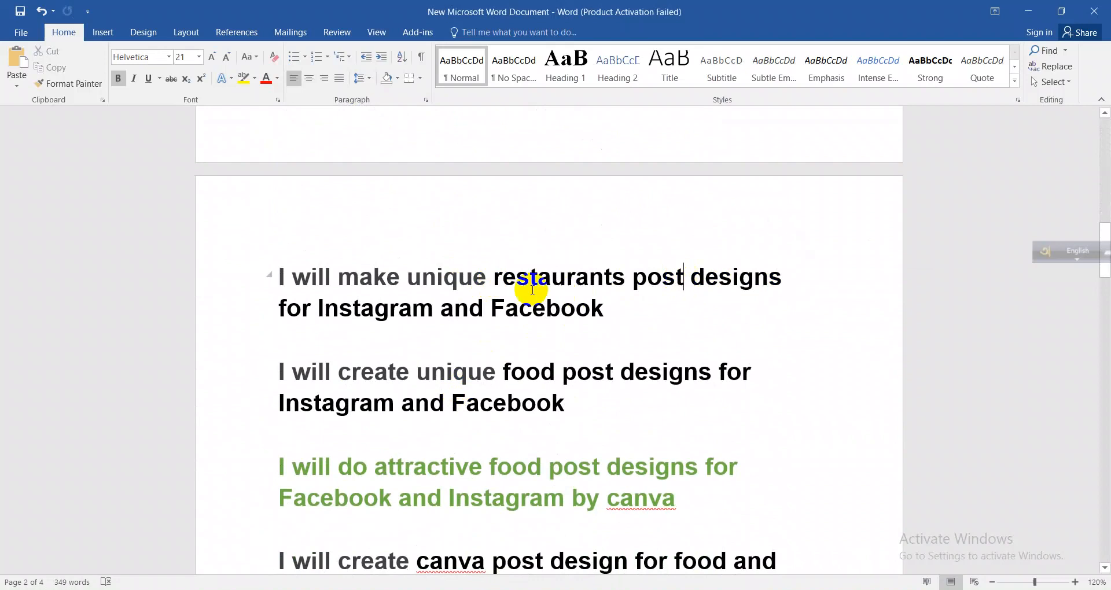
pyautogui.moveTo(494, 278); pyautogui.dragTo(680, 279)
pyautogui.hotkey('ctrl', 'c')
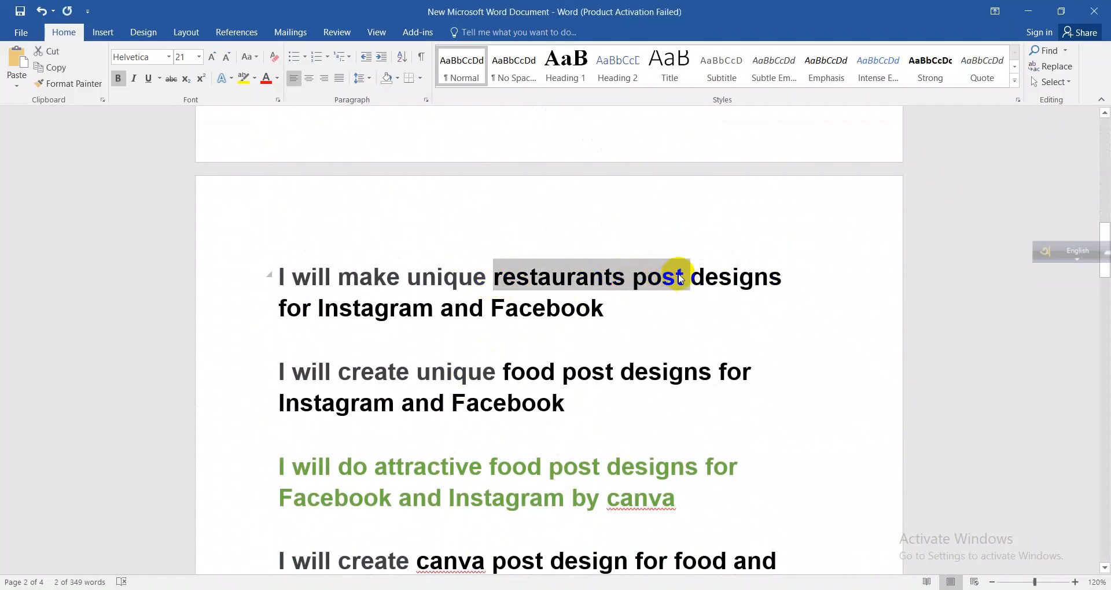
pyautogui.click(697, 589)
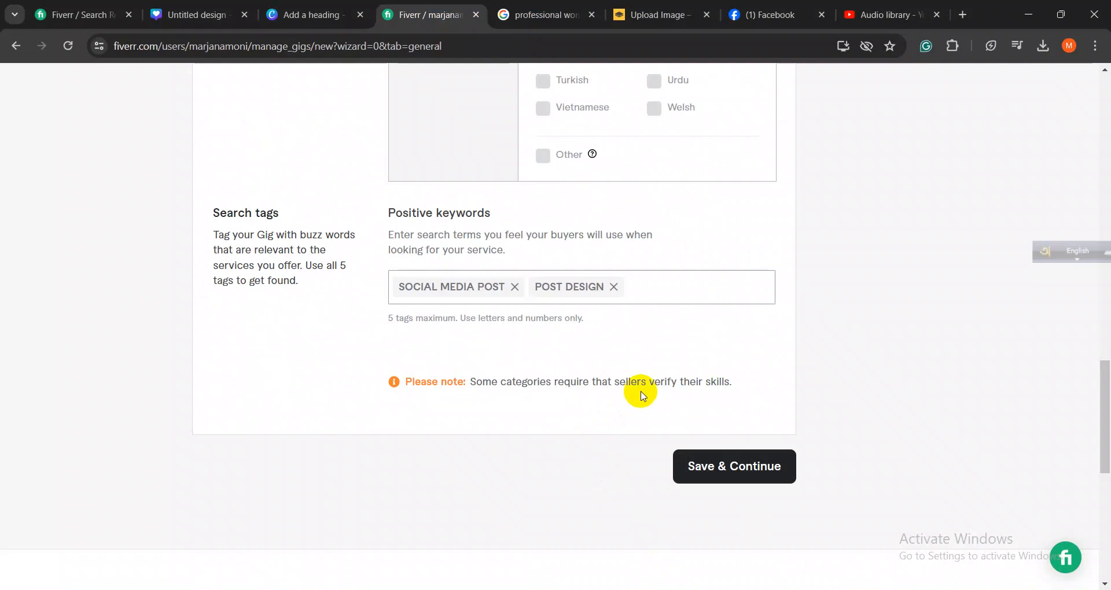
pyautogui.press('Return')
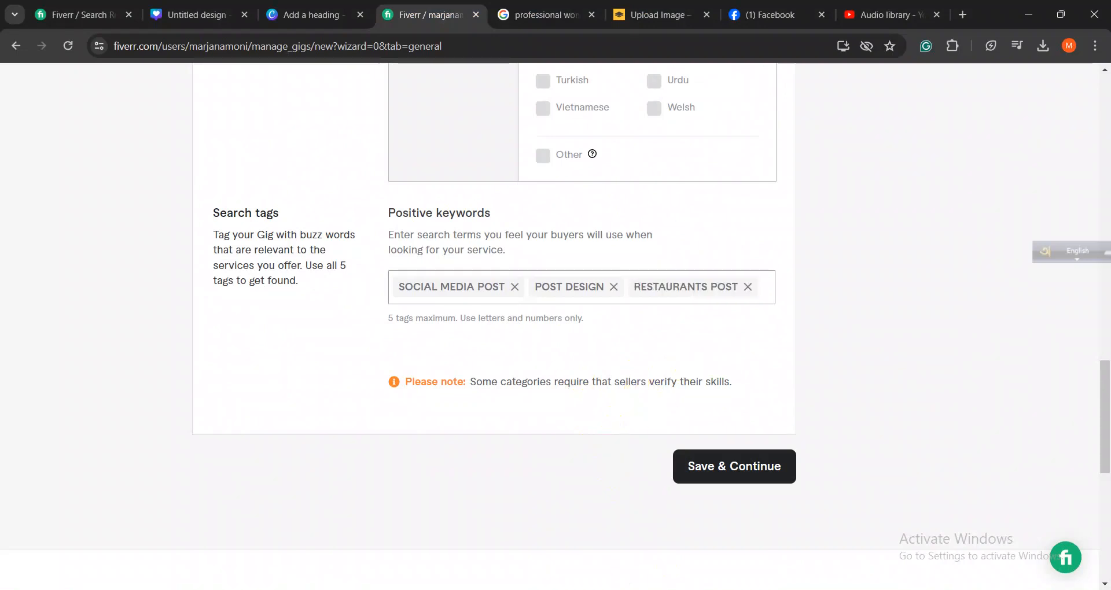
# - Enter "facebook post" as the next positive keyword in Fiverr and open the spelling suggestions for "facebook"
pyautogui.click(619, 589)
pyautogui.click(525, 459)
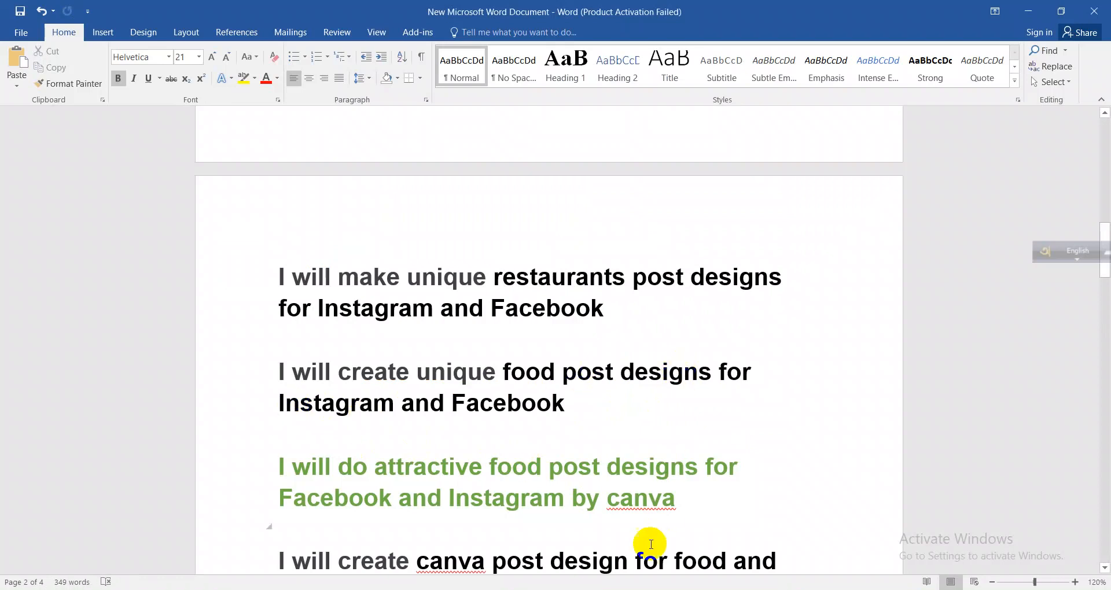
pyautogui.click(628, 589)
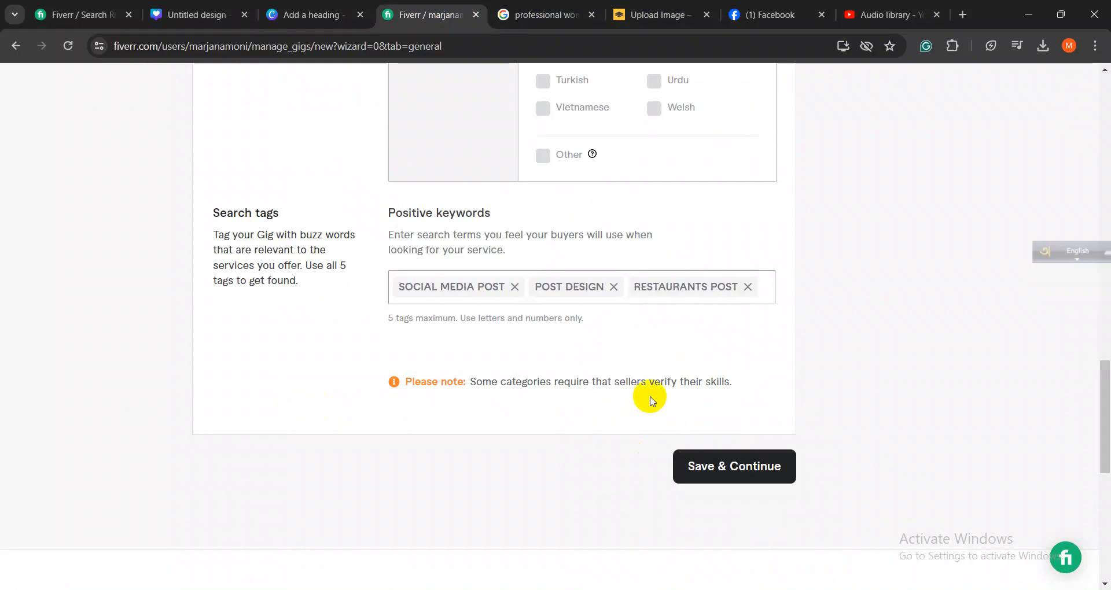
pyautogui.write('face')
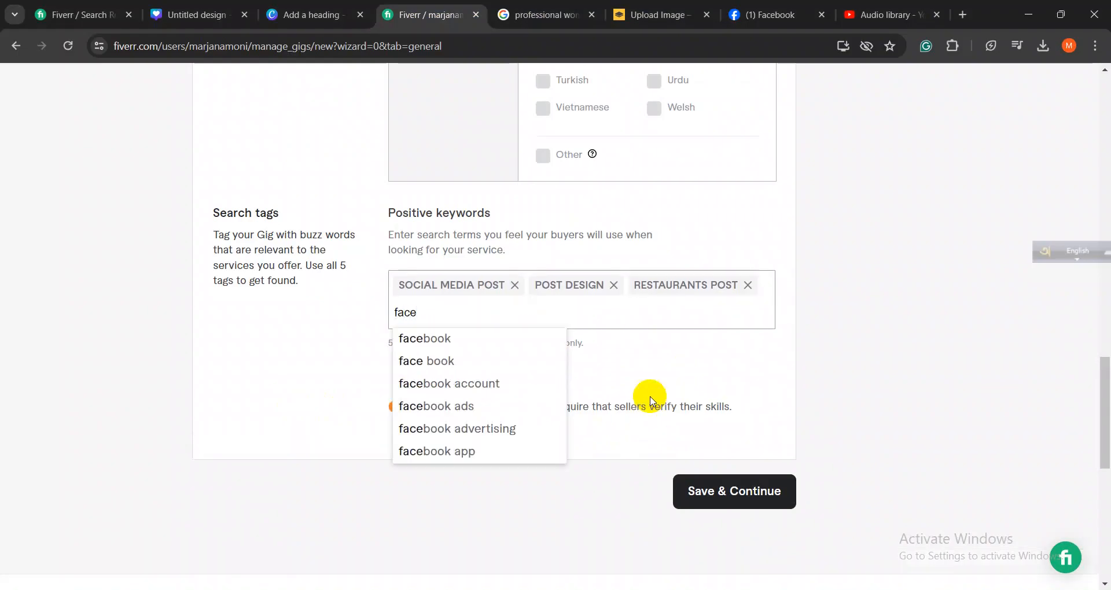
pyautogui.write('boo')
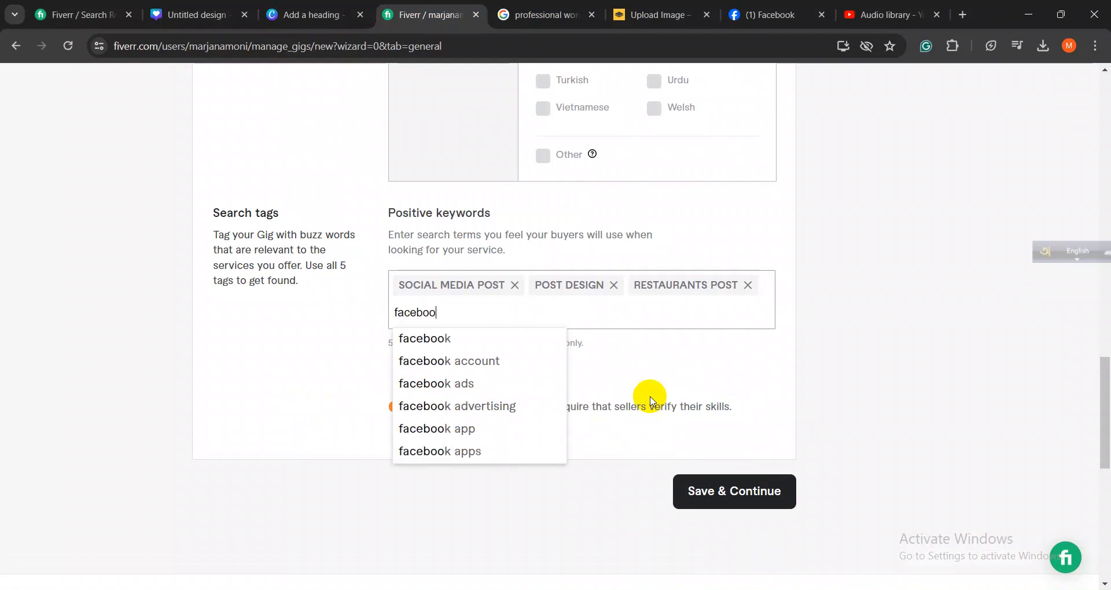
pyautogui.write('k post')
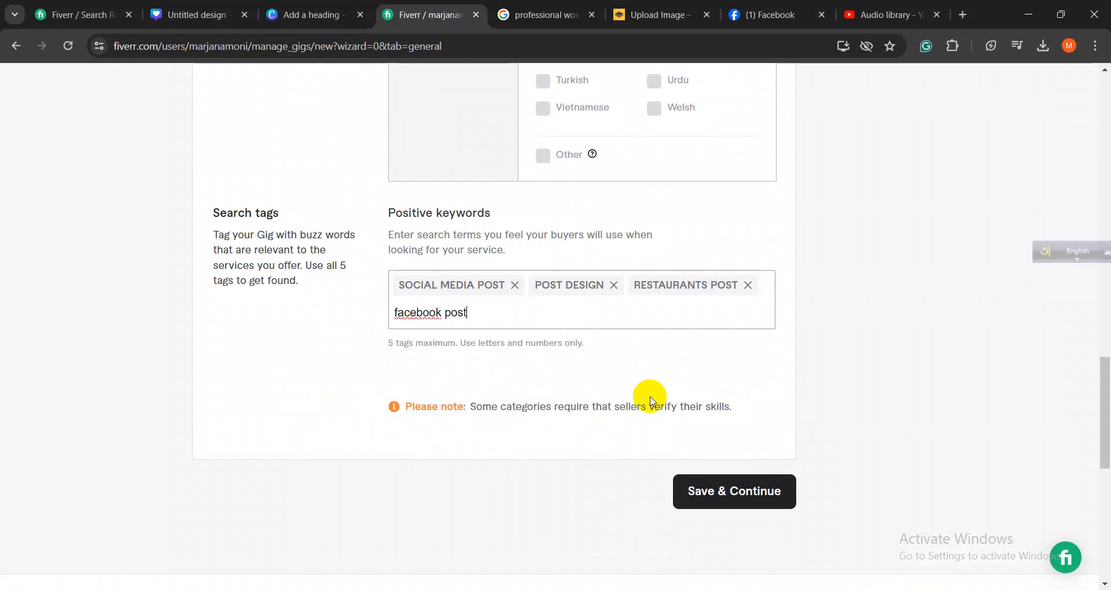
pyautogui.doubleClick(414, 312)
pyautogui.rightClick(412, 313)
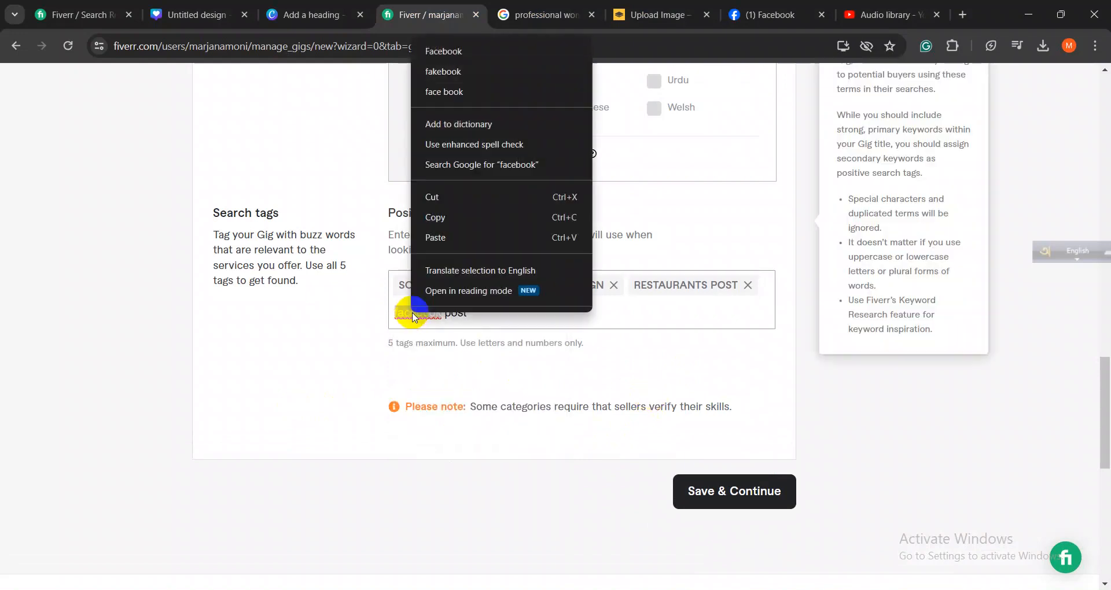
# - Capitalise Facebook in the new search tag, complete it as "Facebook post design" and add it to the positive keywords
pyautogui.click(457, 50)
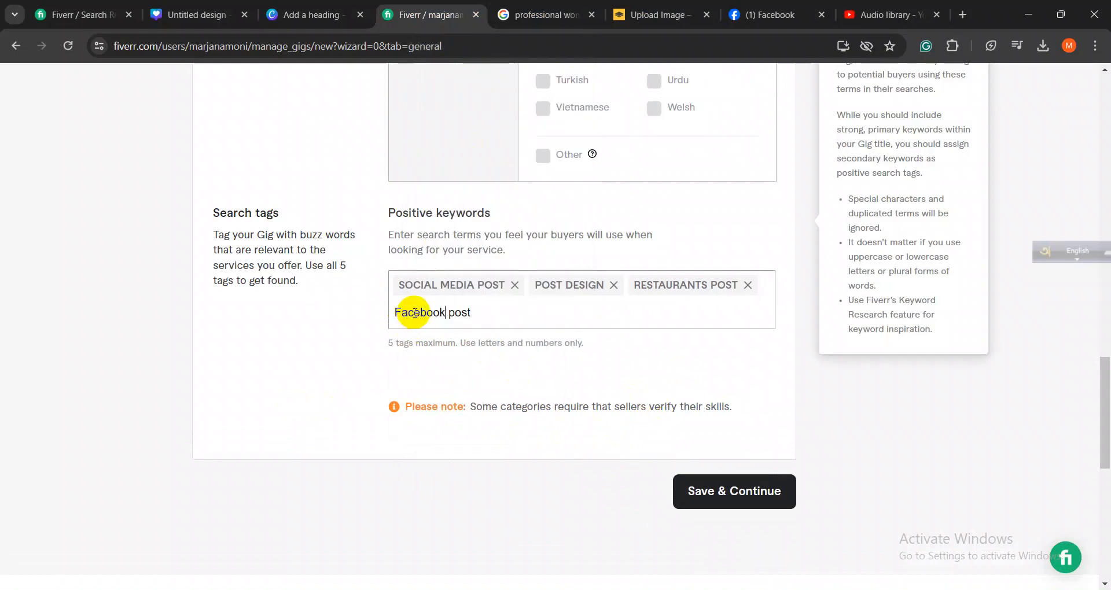
pyautogui.click(472, 313)
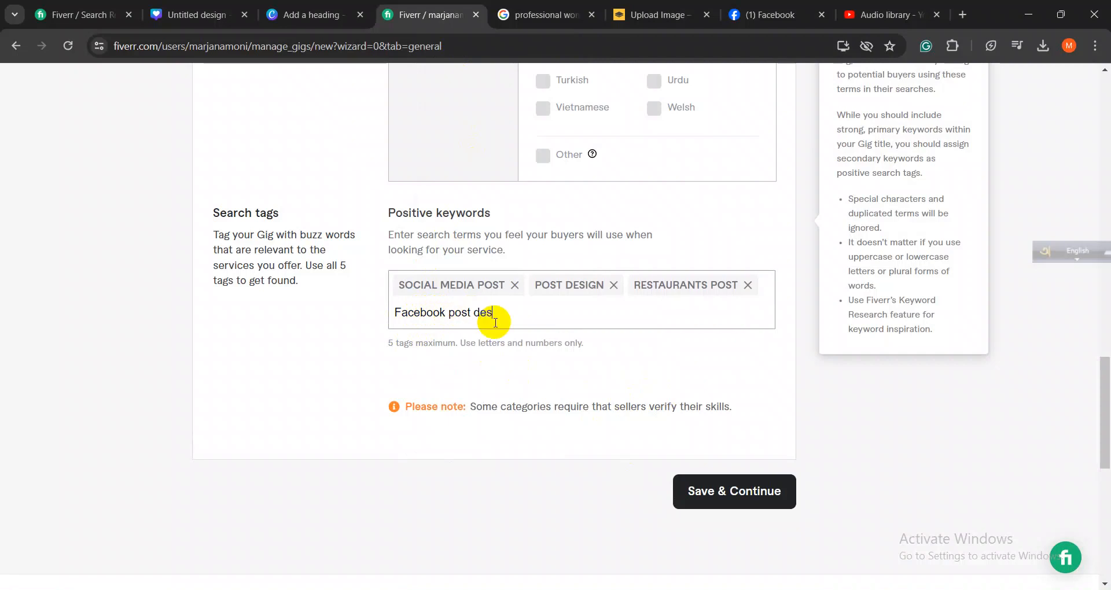
pyautogui.press('Return')
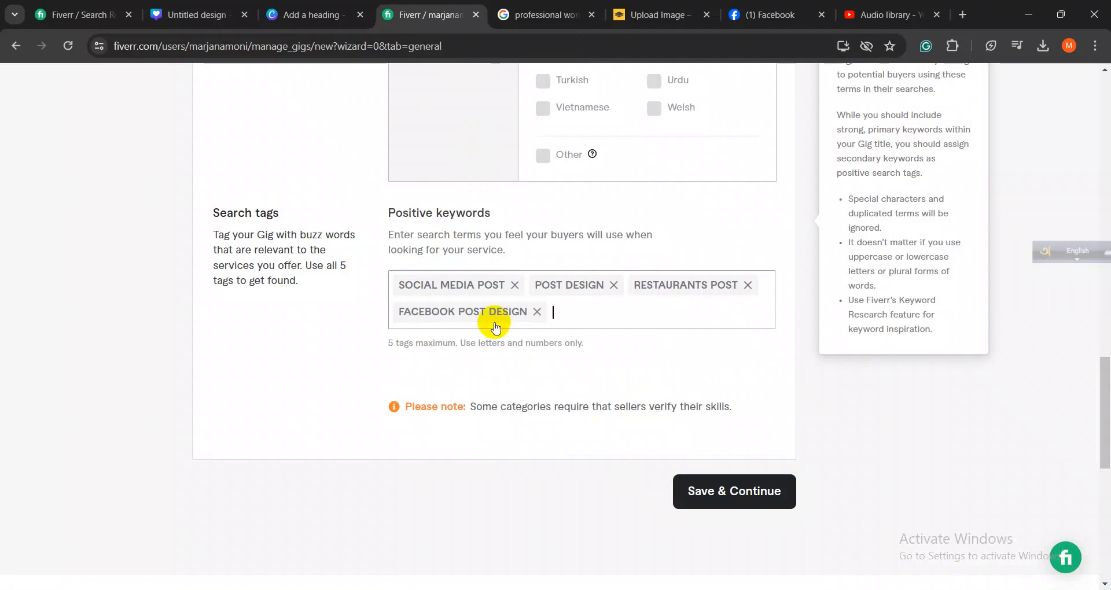
# - Add "Instagram post design" as a positive keyword, checking the title ideas in the Word document and capitalising Instagram
pyautogui.write('ins')
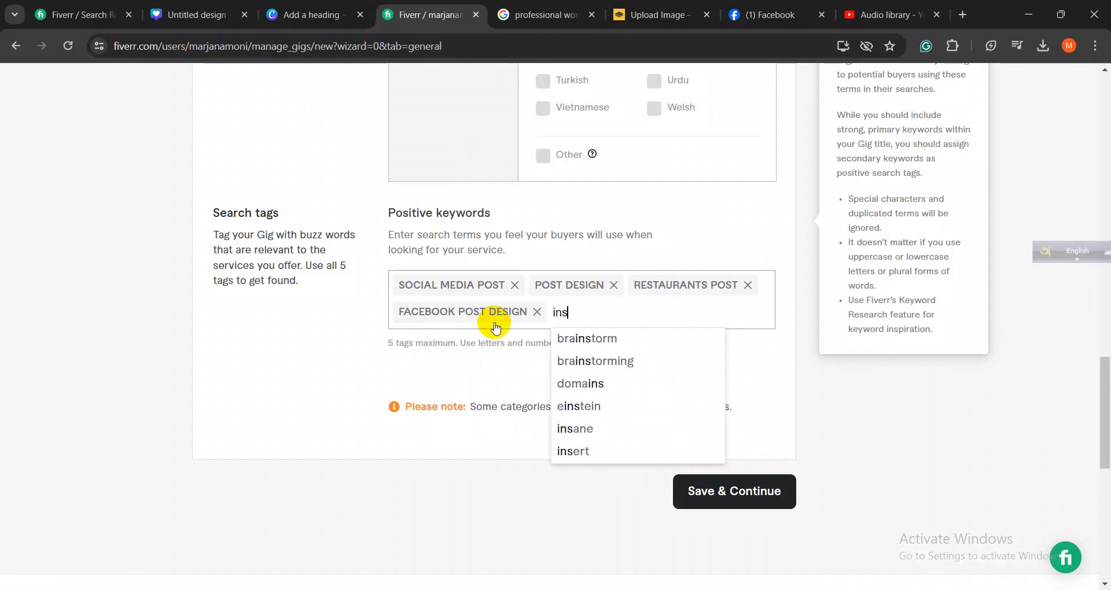
pyautogui.write('tagra')
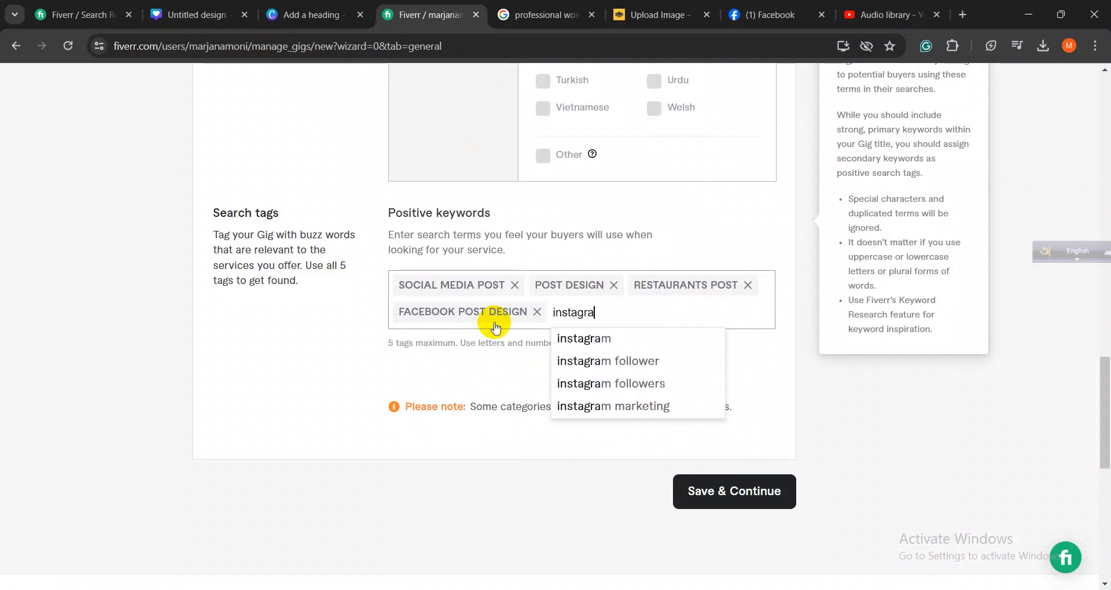
pyautogui.write('m')
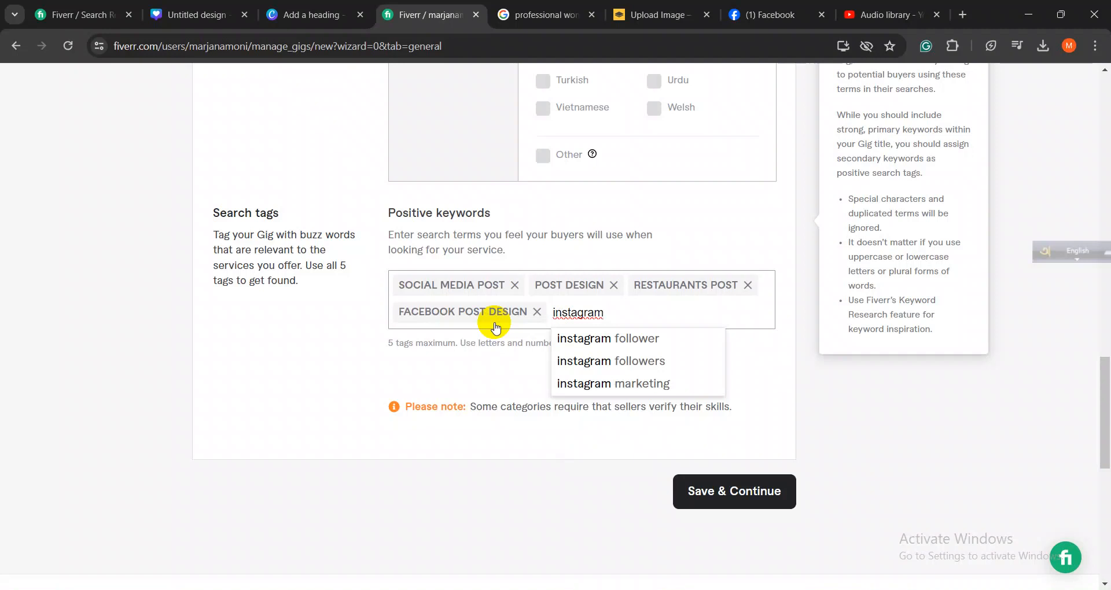
pyautogui.click(717, 589)
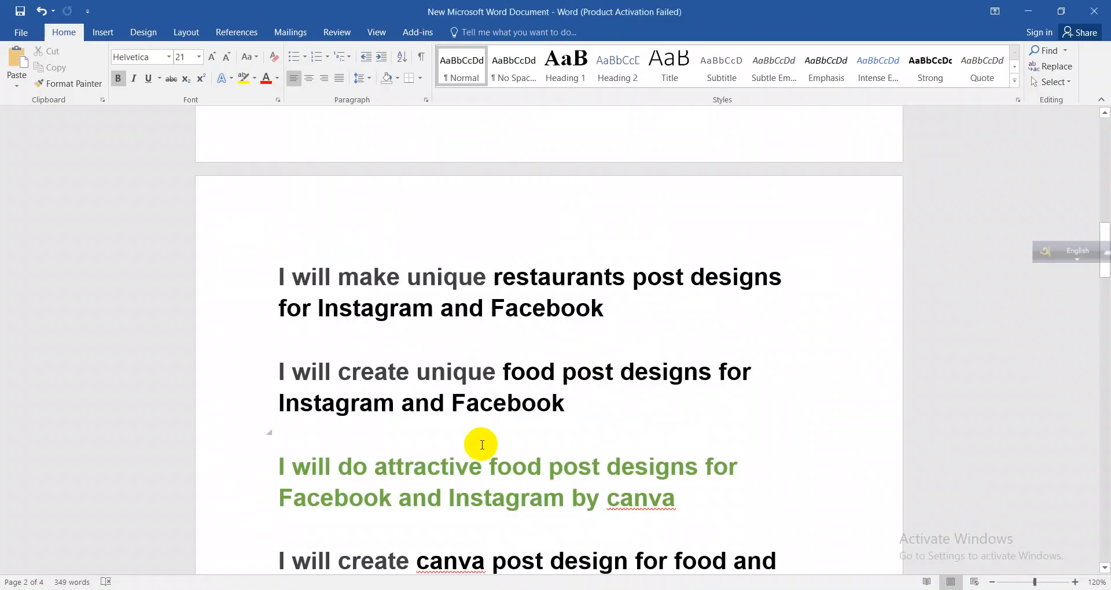
pyautogui.moveTo(280, 463); pyautogui.dragTo(693, 506)
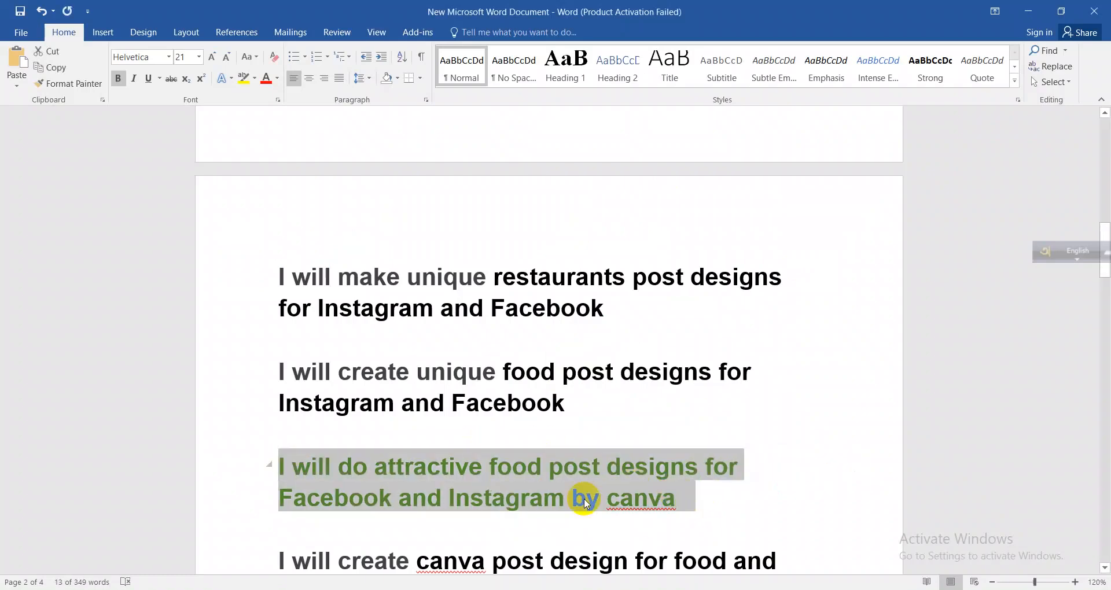
pyautogui.click(504, 483)
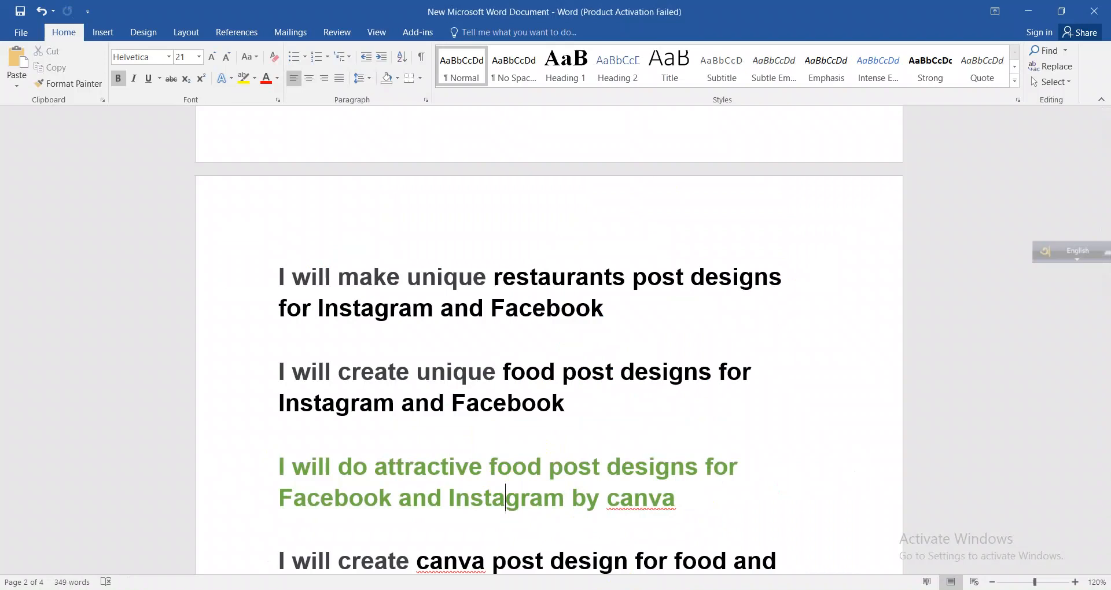
pyautogui.hotkey('alt', 'Tab')
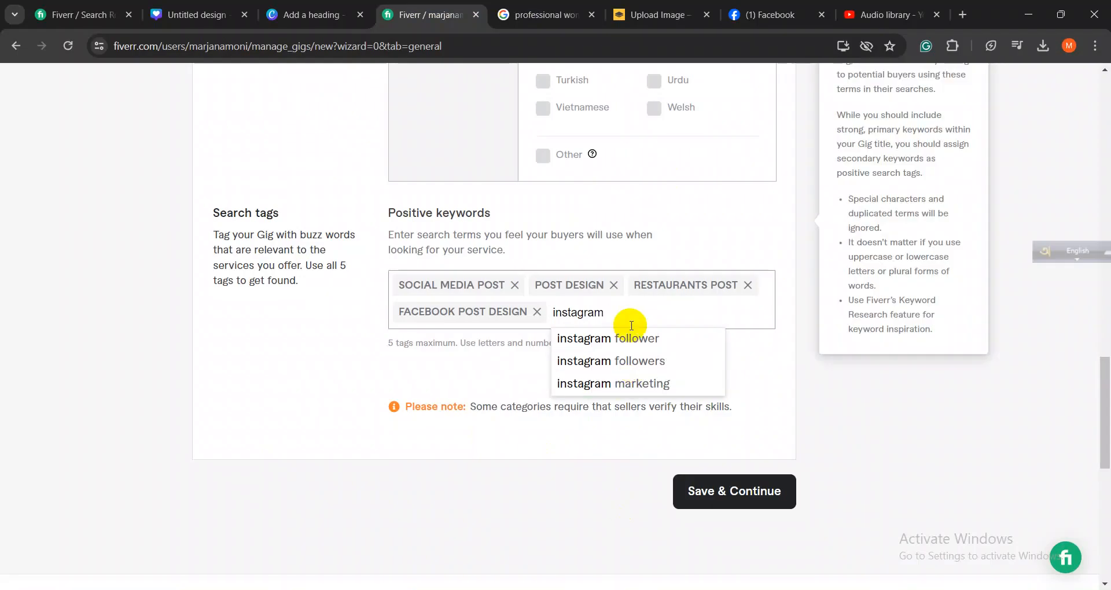
pyautogui.write('post design')
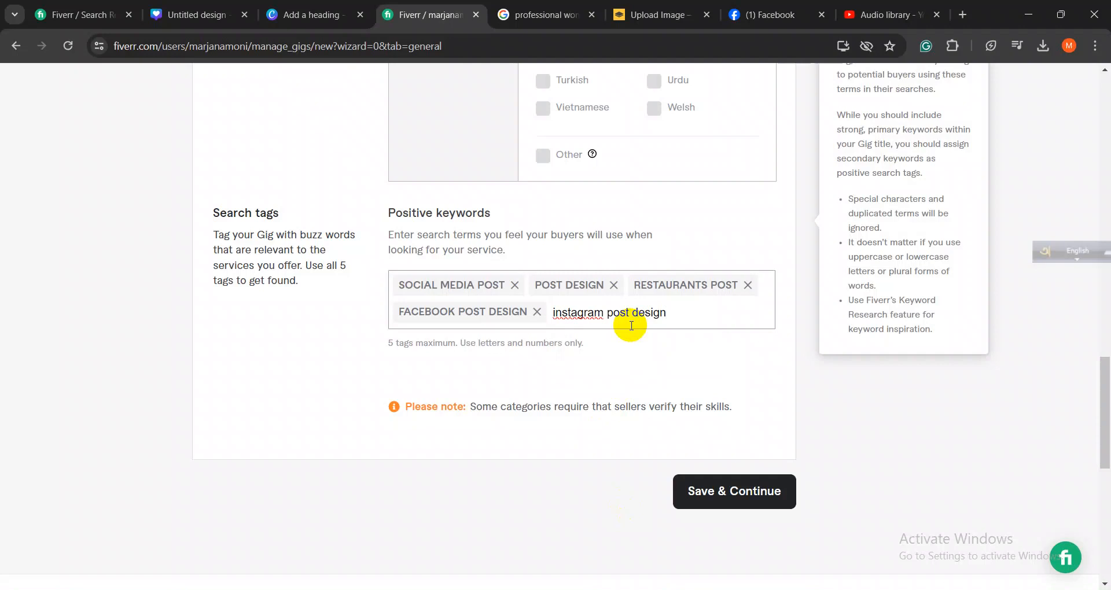
pyautogui.click(588, 311)
pyautogui.rightClick(586, 310)
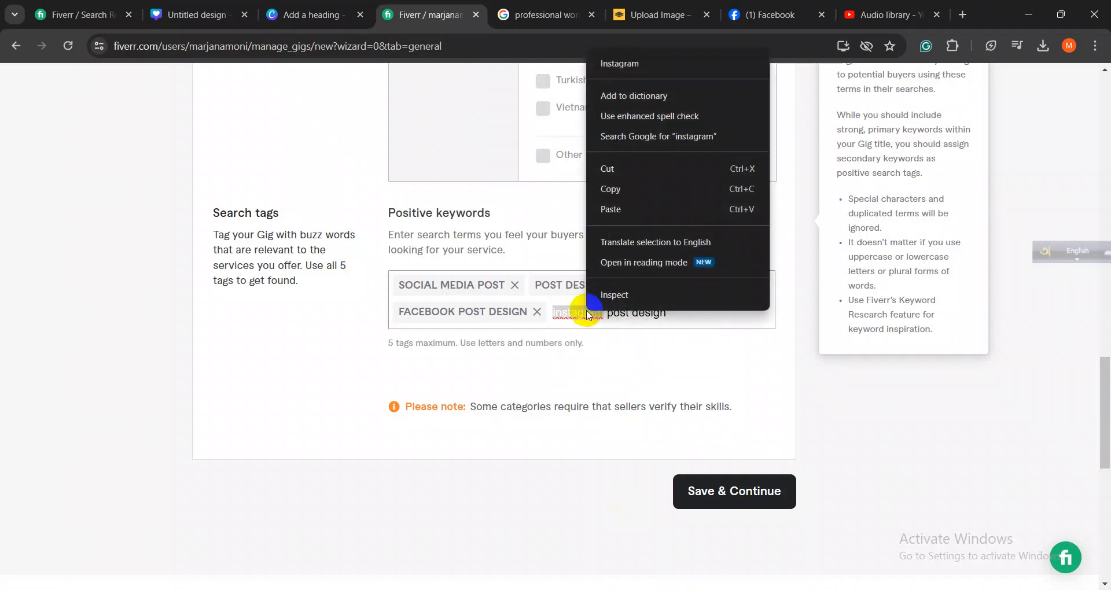
pyautogui.click(630, 64)
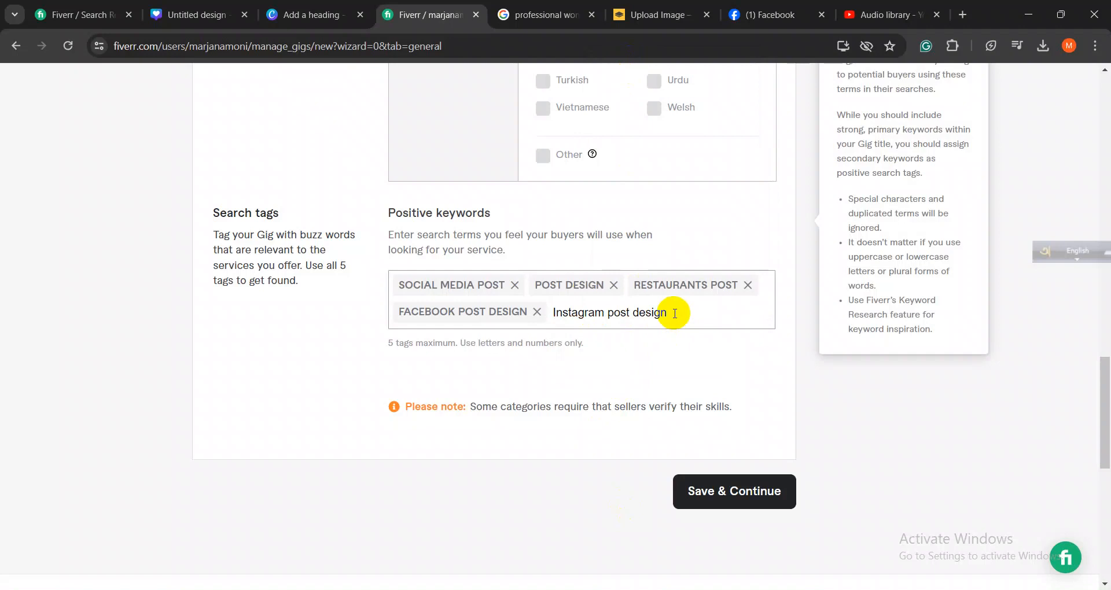
pyautogui.press('Return')
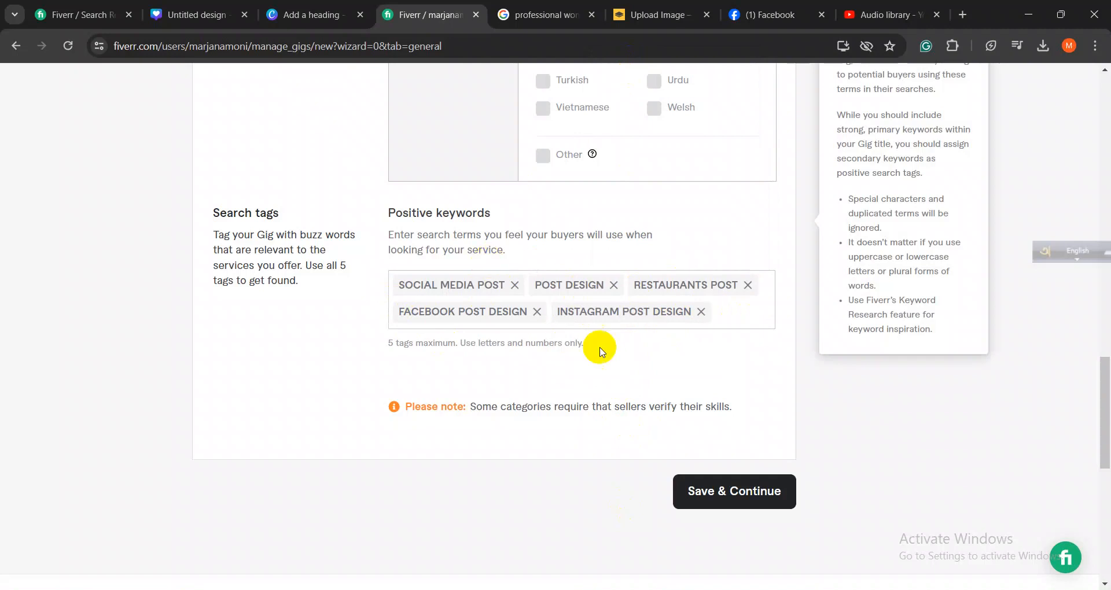
# - Correct the flagged word in the gig title to "restaurant"
pyautogui.scroll(1, 598, 347)
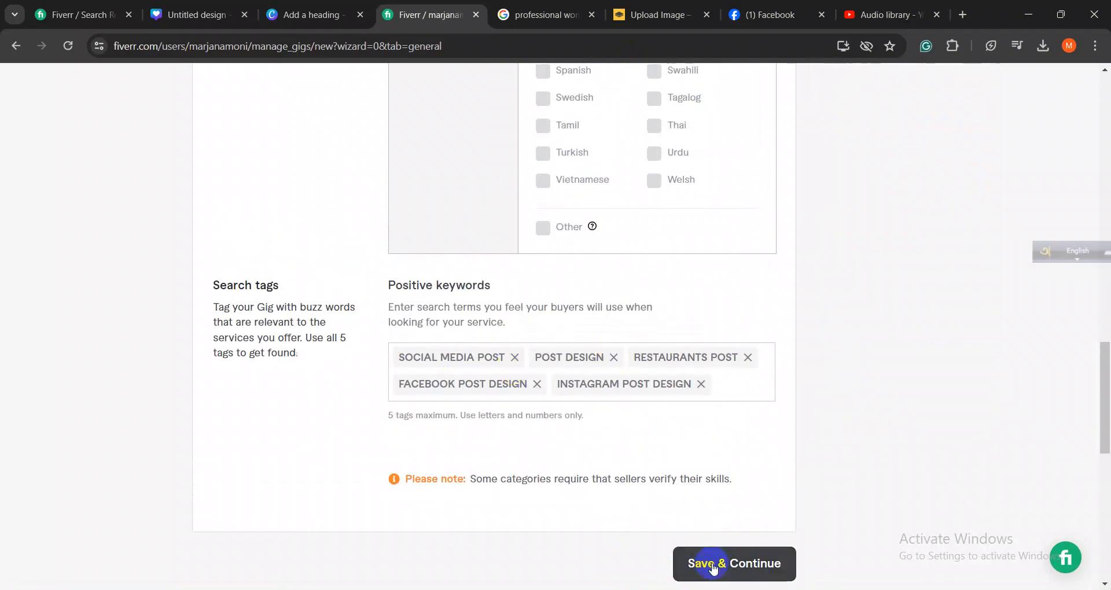
pyautogui.scroll(4, 658, 486)
pyautogui.scroll(14, 658, 490)
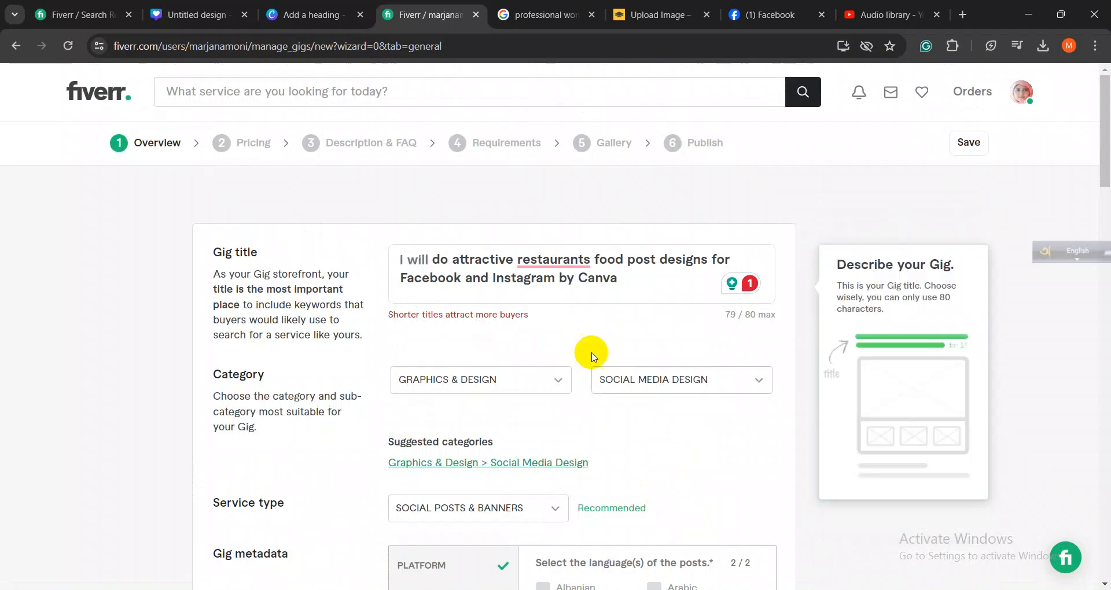
pyautogui.moveTo(578, 259)
pyautogui.click(546, 302)
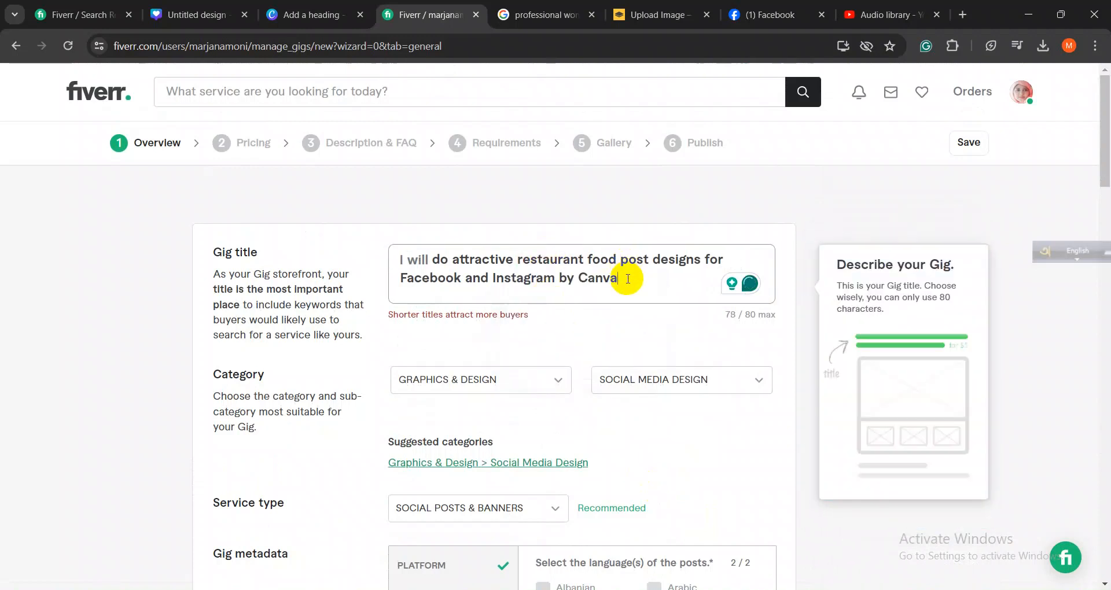
# - Review the overview form down to the search tags and try to save it and continue
pyautogui.scroll(-12, 622, 324)
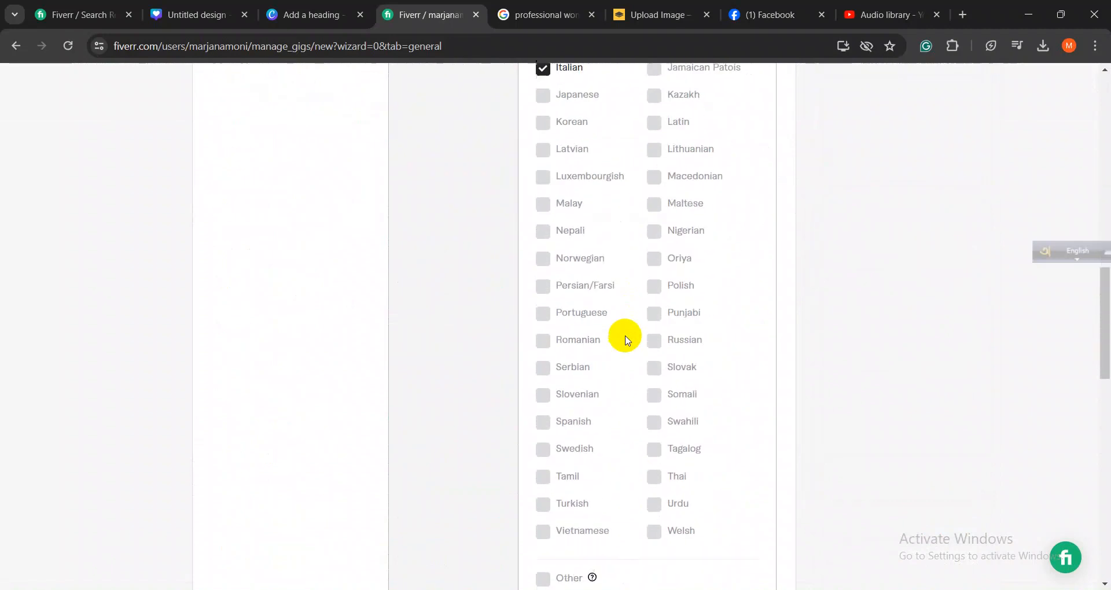
pyautogui.scroll(-6, 625, 340)
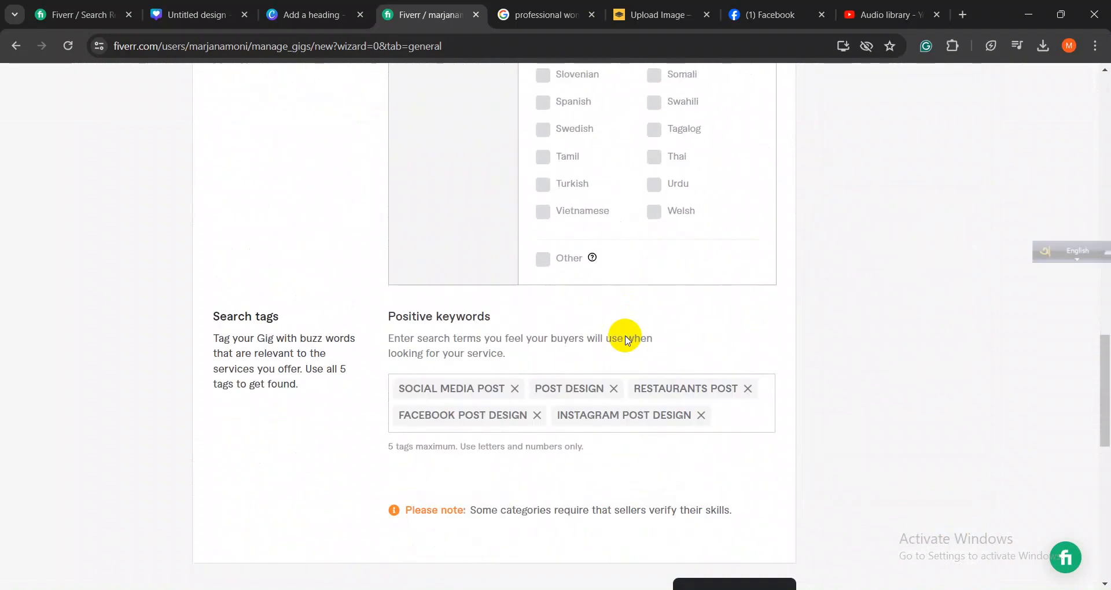
pyautogui.scroll(16, 625, 340)
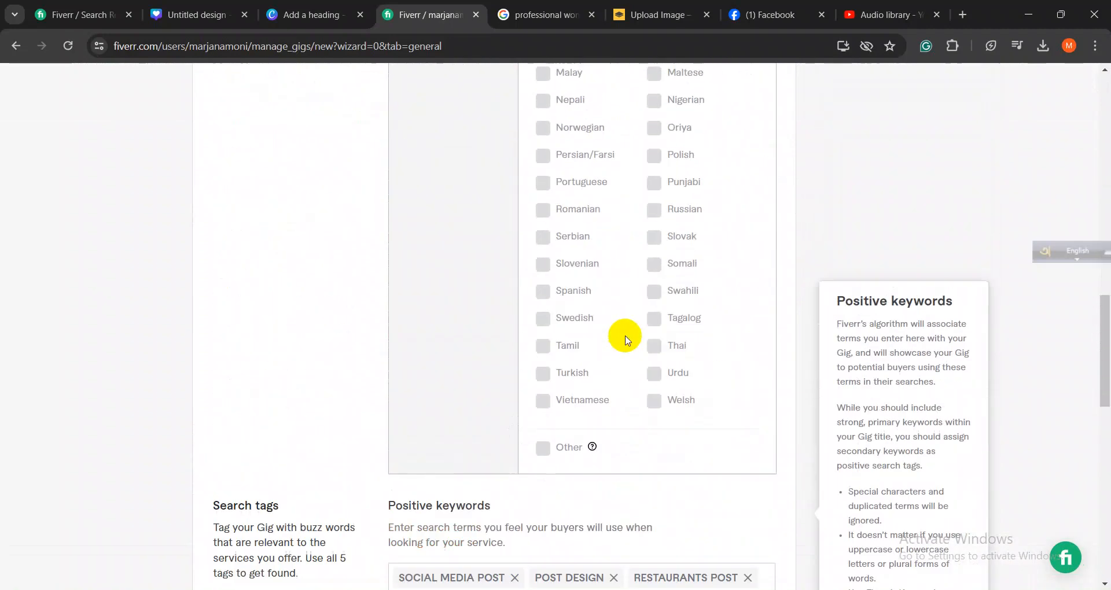
pyautogui.scroll(-12, 624, 340)
pyautogui.scroll(-6, 625, 340)
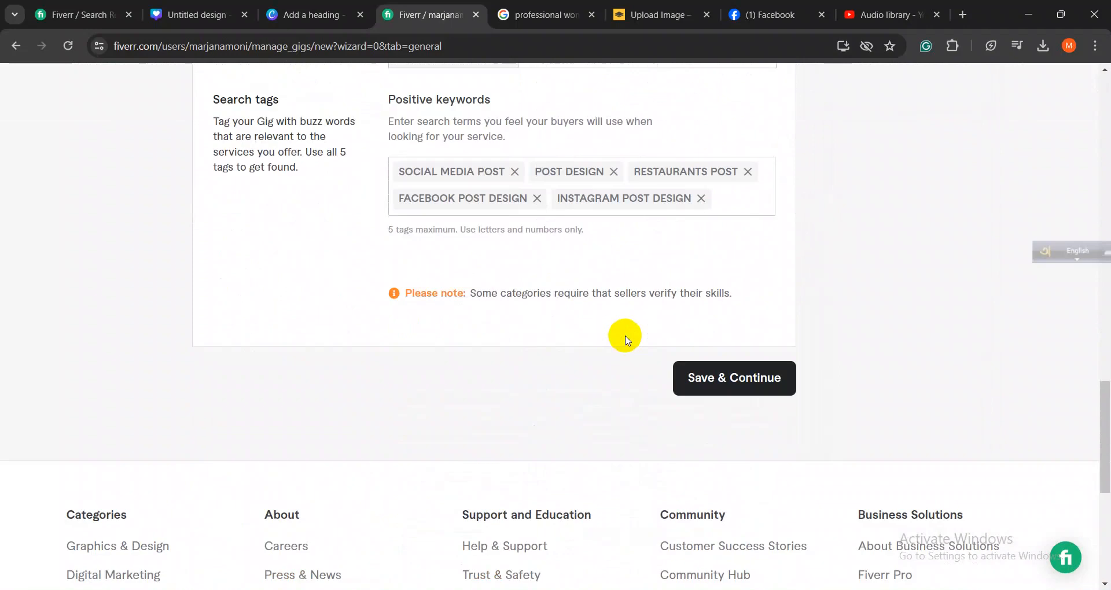
pyautogui.click(716, 382)
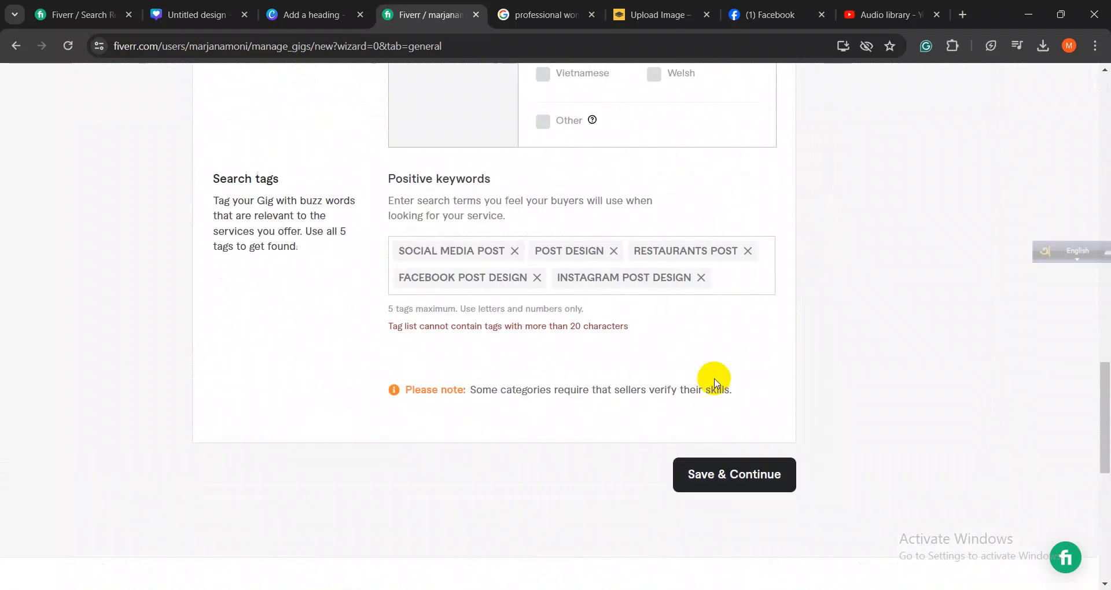
# - Check the tag length rule and replace the "Instagram post design" search tag with "food post design"
pyautogui.moveTo(389, 325); pyautogui.dragTo(517, 326)
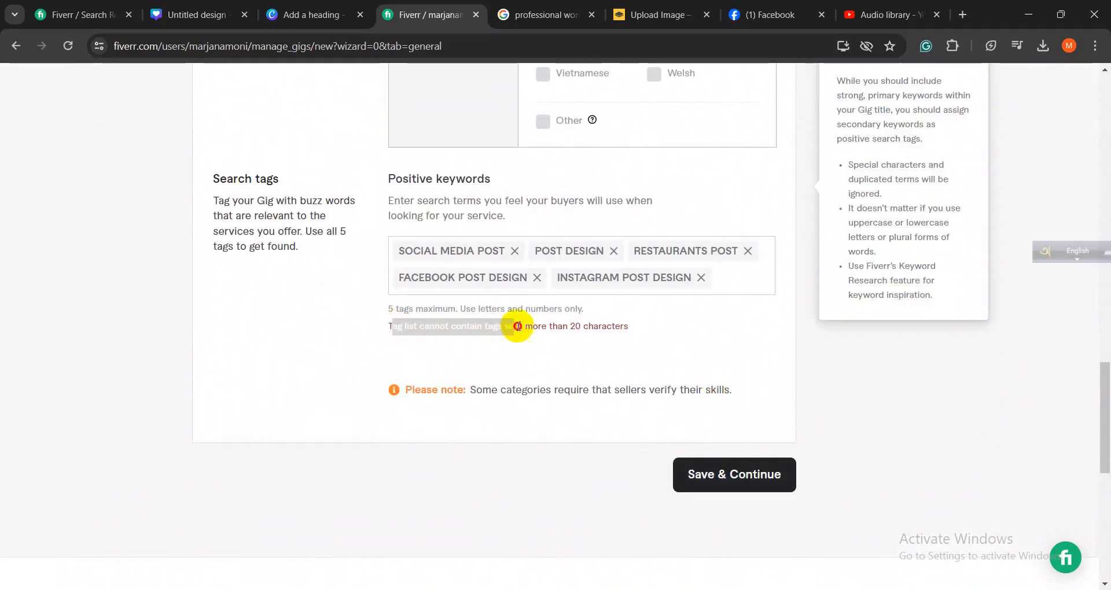
pyautogui.click(457, 333)
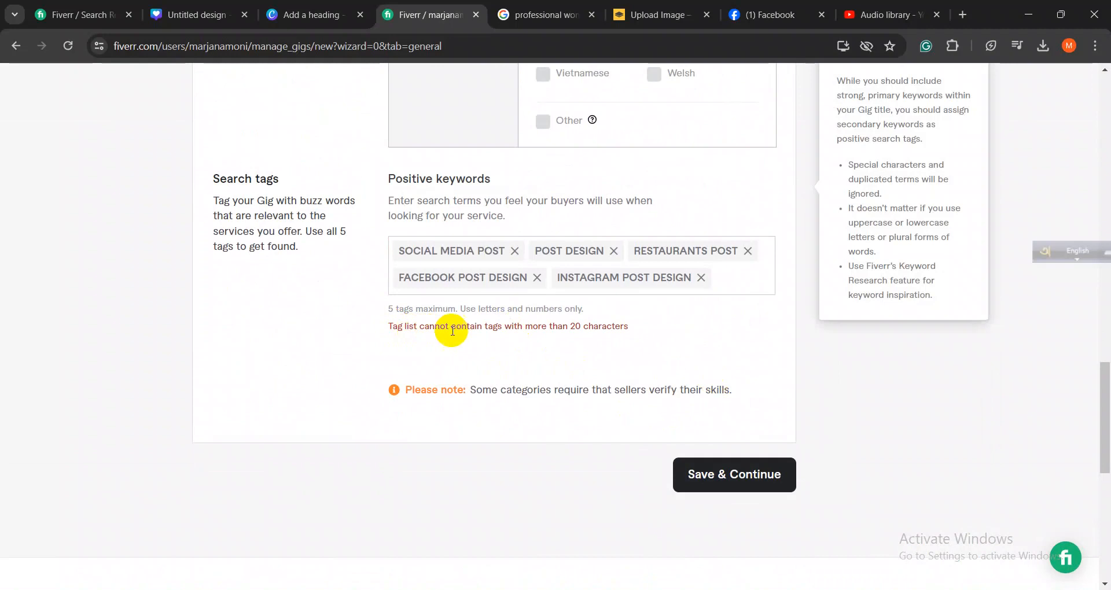
pyautogui.moveTo(512, 328); pyautogui.dragTo(622, 326)
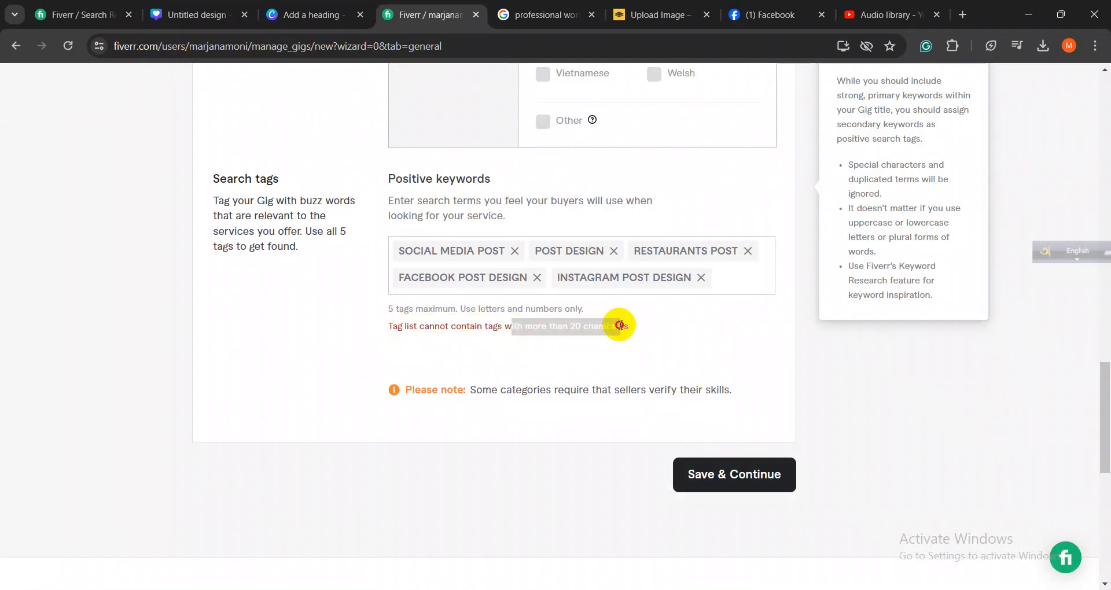
pyautogui.click(628, 330)
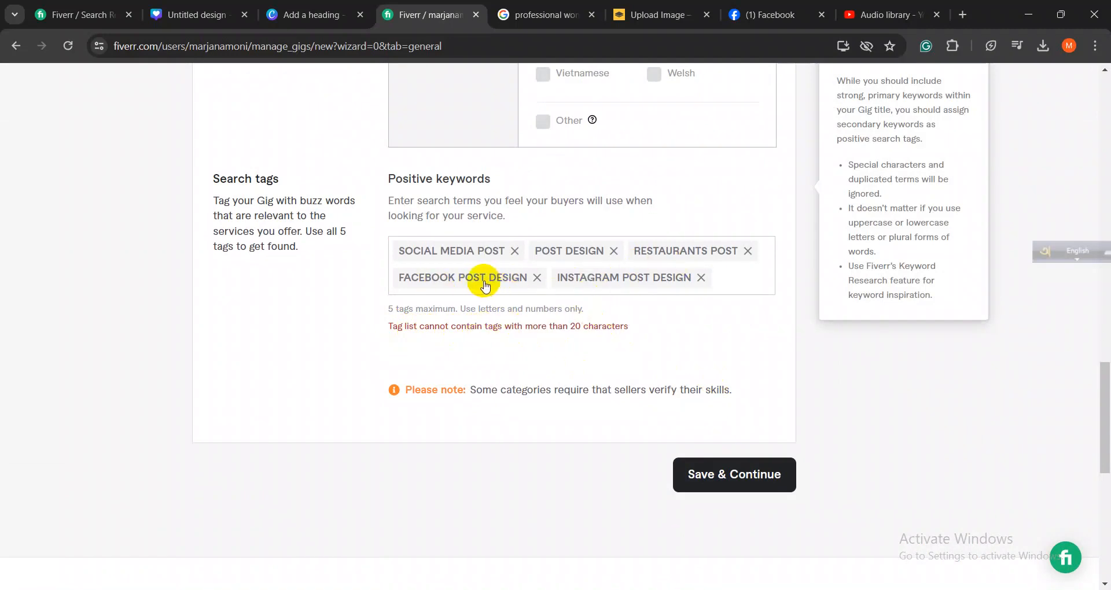
pyautogui.click(700, 278)
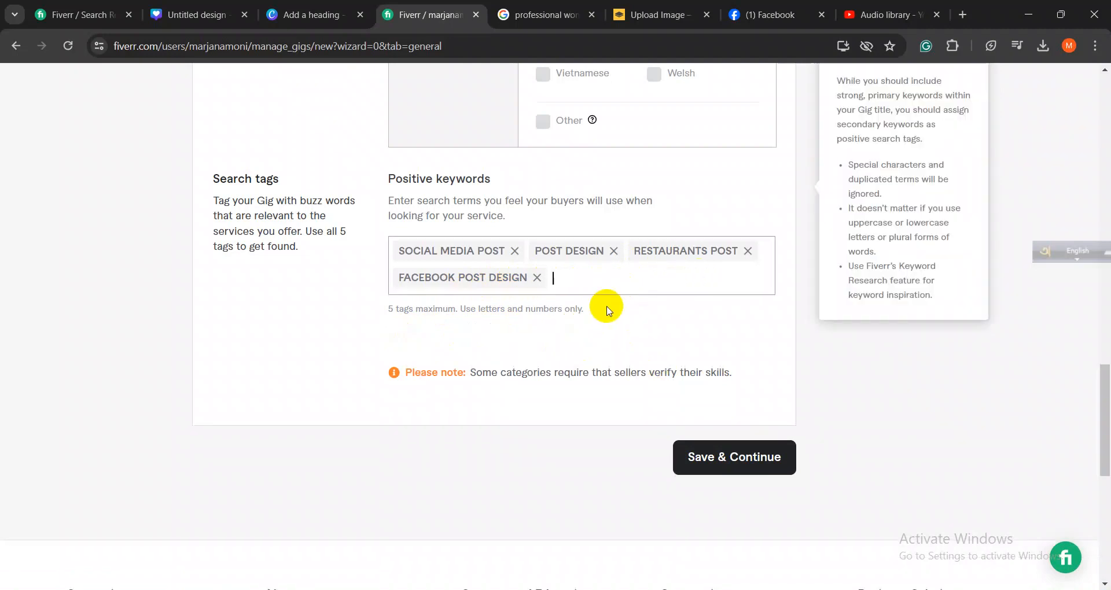
pyautogui.write('food post design')
pyautogui.press('Return')
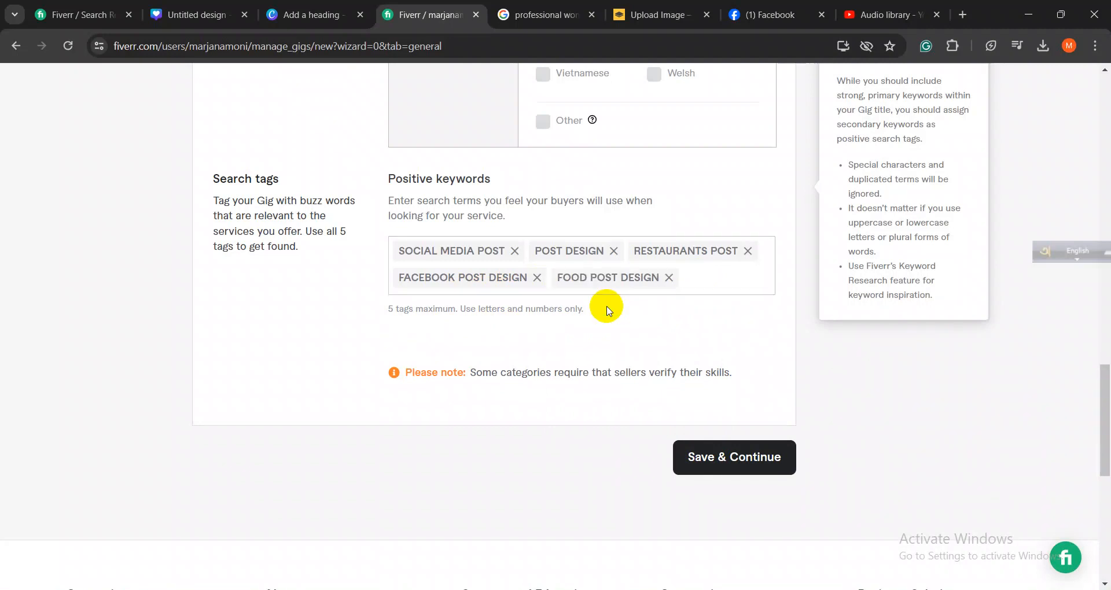
# - Save the gig overview, continue to pricing and go through the stock media introduction to its end
pyautogui.click(722, 468)
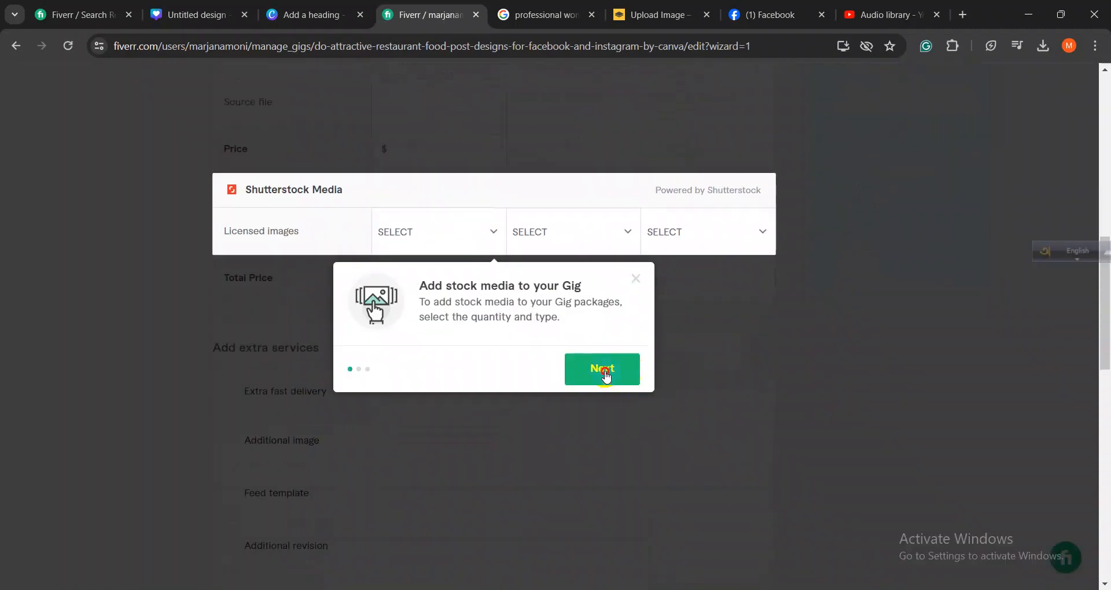
pyautogui.click(602, 373)
pyautogui.click(605, 373)
pyautogui.click(602, 372)
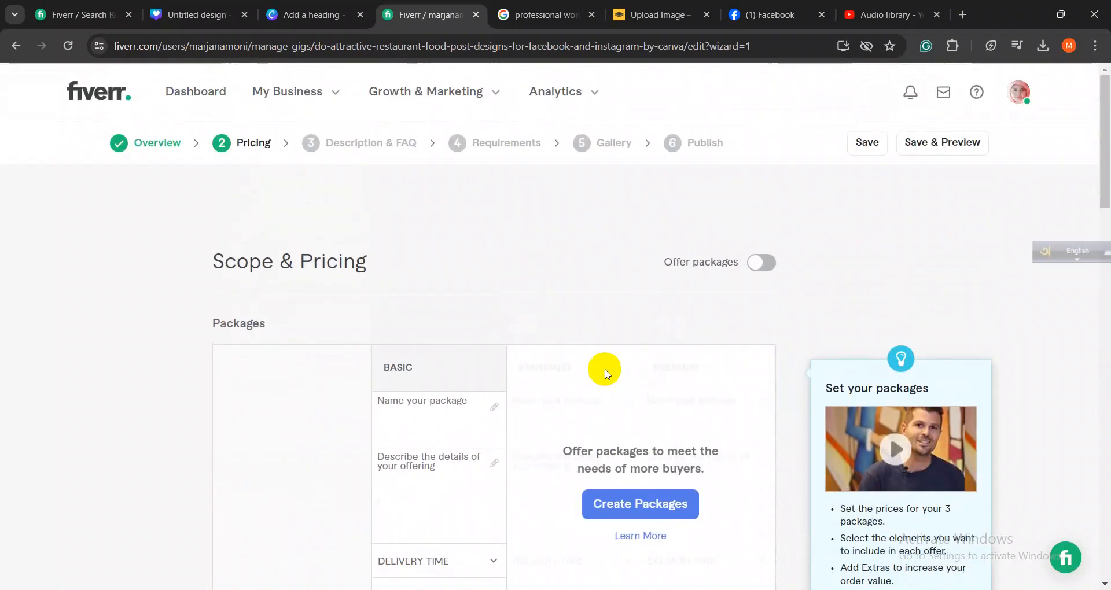
# - Turn on the offer of three packages under Scope & Pricing
pyautogui.scroll(-3, 448, 330)
pyautogui.scroll(3, 456, 327)
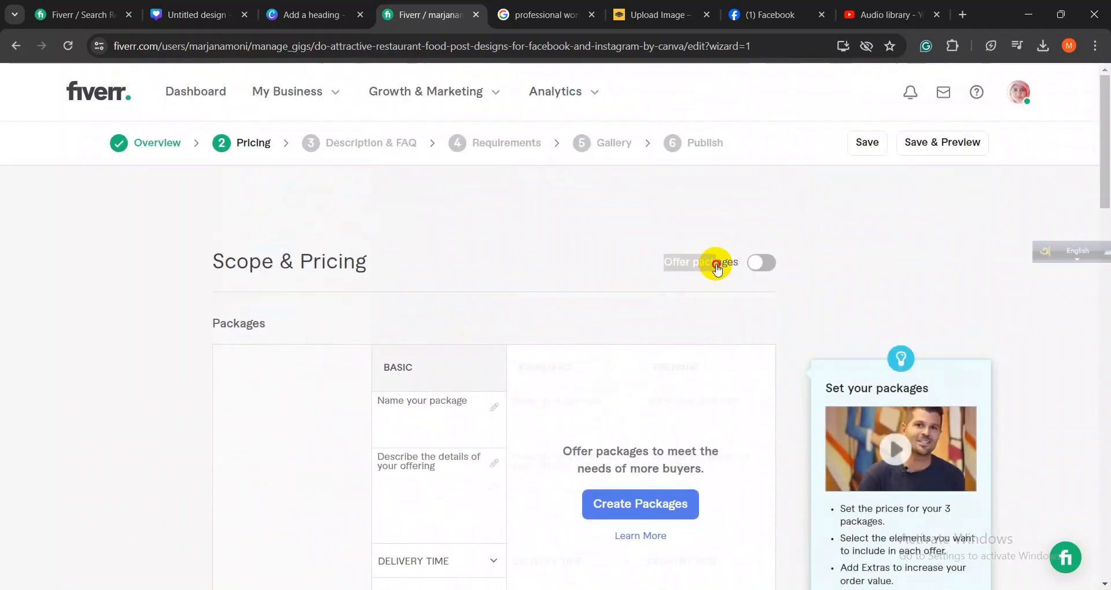
pyautogui.click(762, 263)
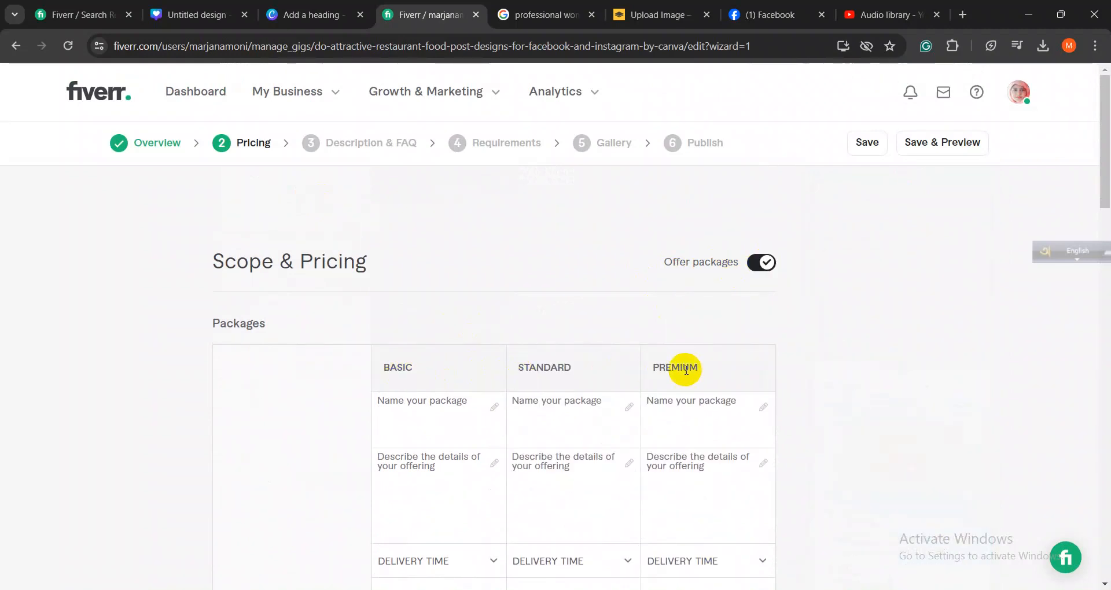
# - Switch to the Word document with the gig texts and copy the Basic package line "1 SOCIAL MEDIA POST DESIGN"
pyautogui.scroll(-1, 679, 371)
pyautogui.click(439, 337)
pyautogui.hotkey('alt', 'Tab')
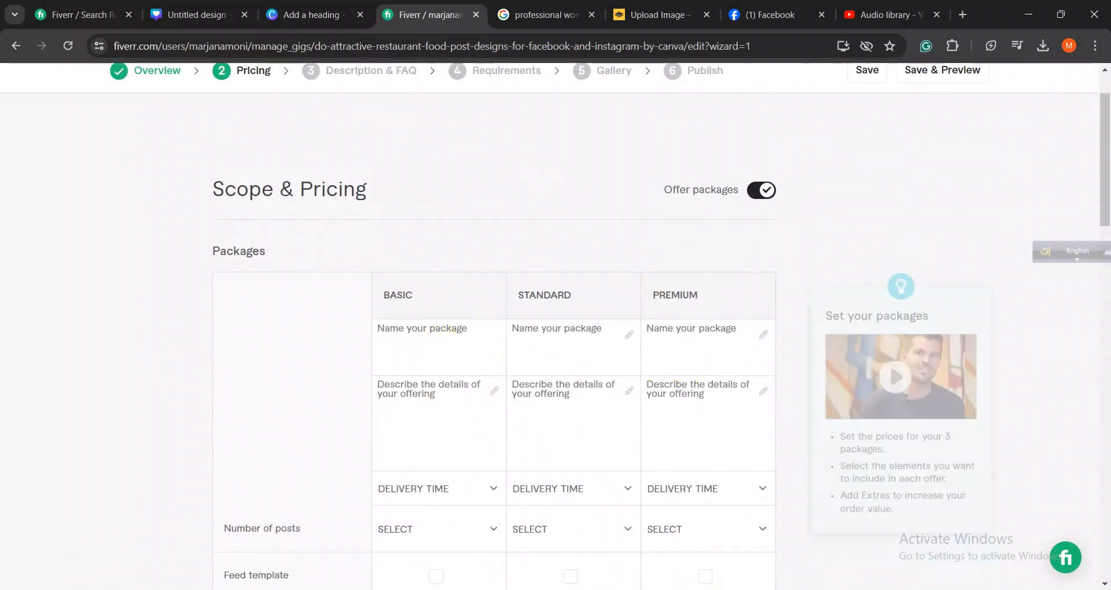
pyautogui.scroll(-3, 494, 453)
pyautogui.scroll(-20, 494, 453)
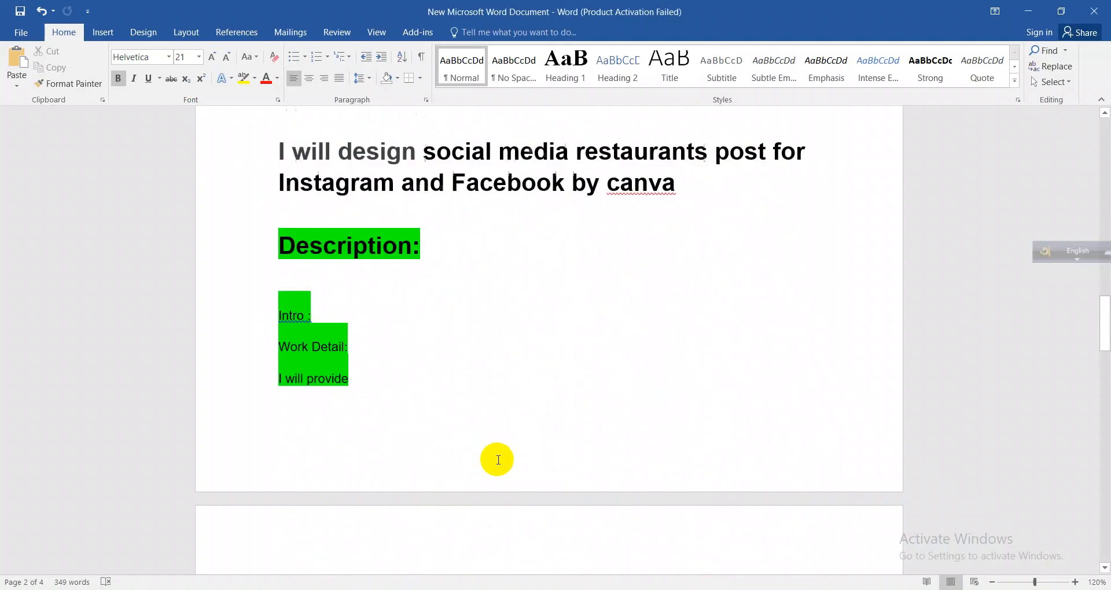
pyautogui.scroll(-9, 498, 459)
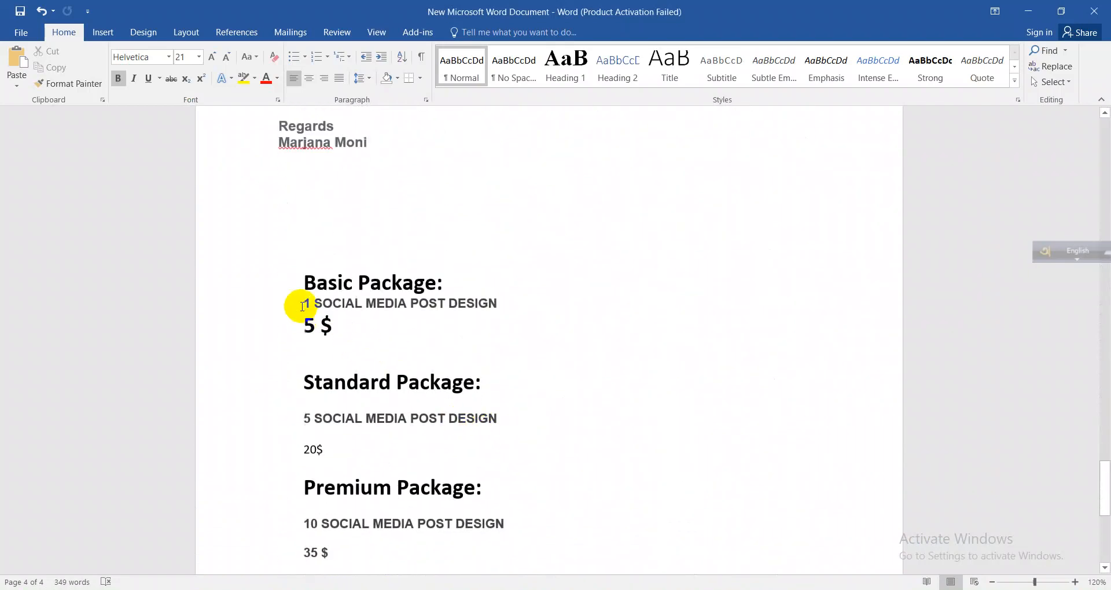
pyautogui.moveTo(302, 303); pyautogui.dragTo(507, 307)
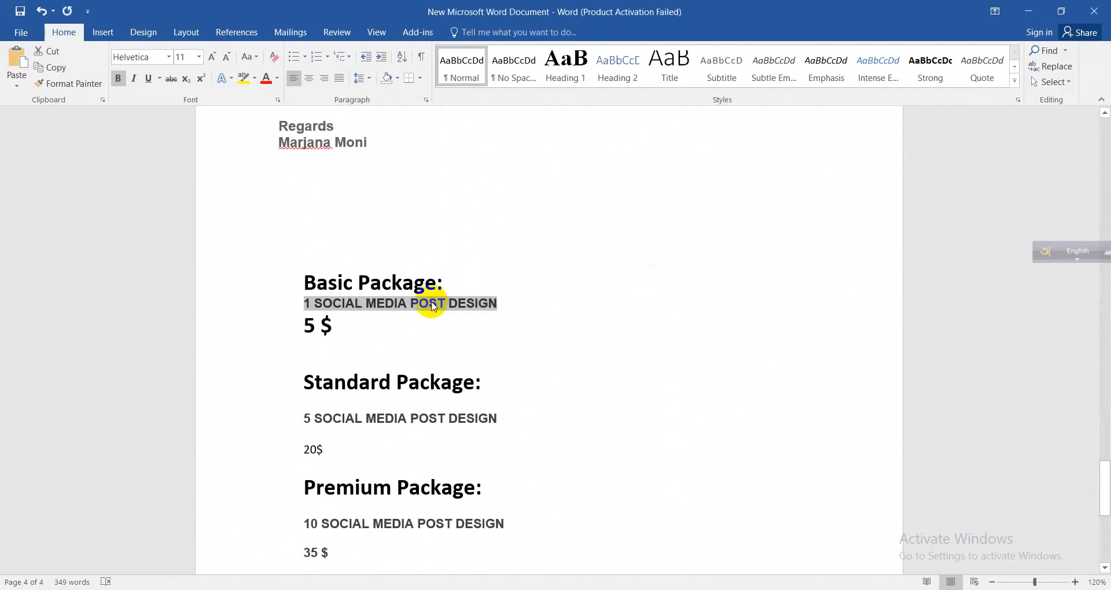
pyautogui.click(407, 303)
pyautogui.moveTo(302, 303); pyautogui.dragTo(496, 317)
pyautogui.hotkey('ctrl', 'c')
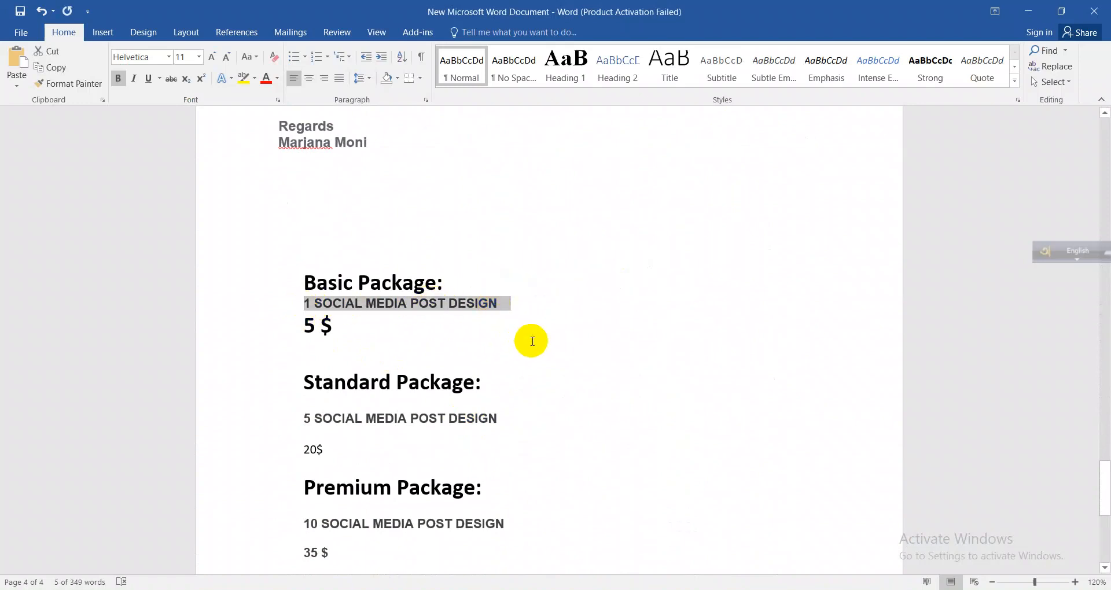
# - Return to the gig's pricing form and paste "1 SOCIAL MEDIA POST DESIGN" as the name of the Basic, Standard and Premium packages
pyautogui.click(721, 589)
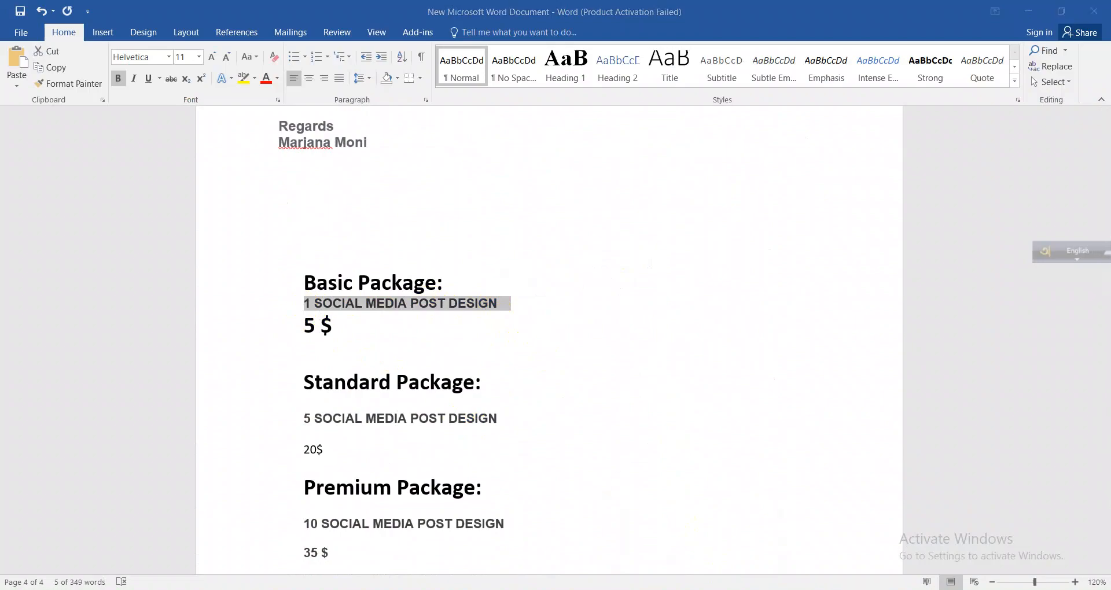
pyautogui.click(438, 343)
pyautogui.hotkey('ctrl', 'v')
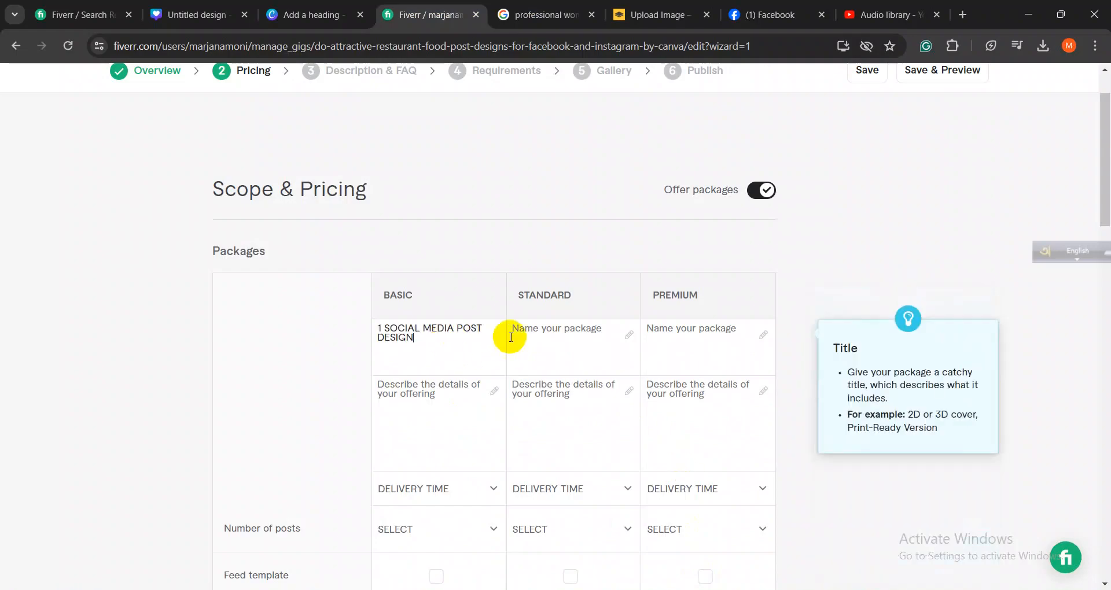
pyautogui.click(538, 337)
pyautogui.hotkey('ctrl', 'v')
pyautogui.click(665, 345)
pyautogui.hotkey('ctrl', 'v')
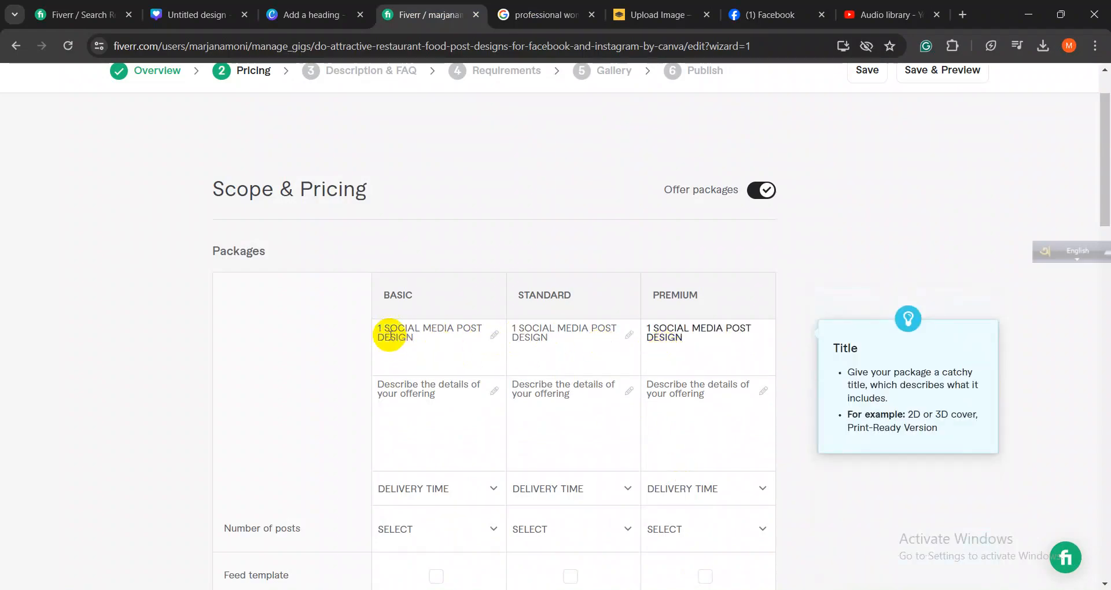
# - Change the number in the package names to 5 for Standard and 10 for Premium
pyautogui.click(515, 328)
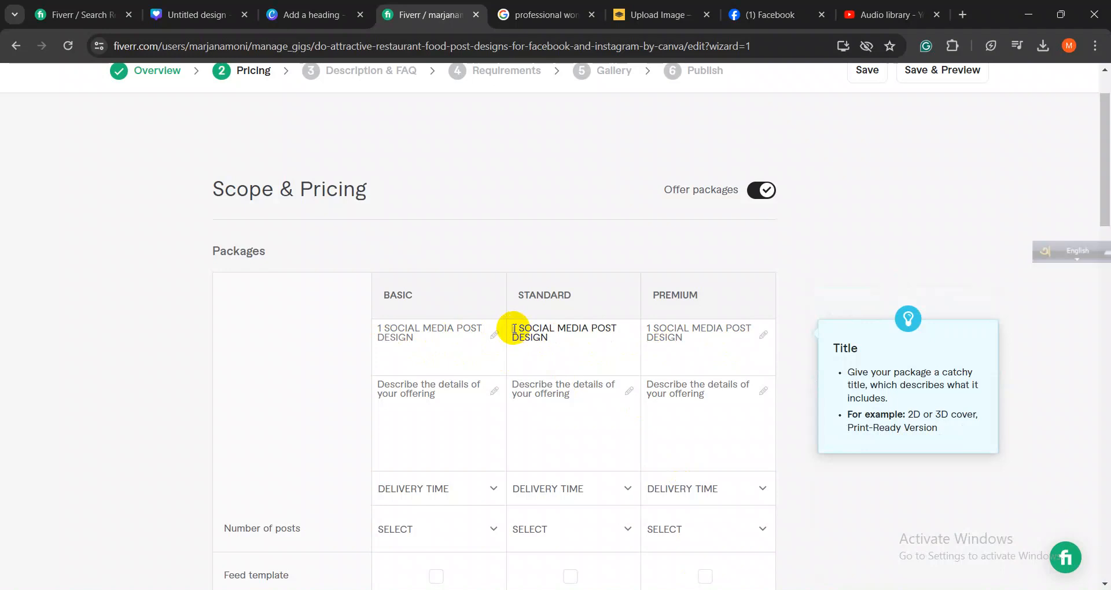
pyautogui.doubleClick(515, 329)
pyautogui.write('5')
pyautogui.click(648, 329)
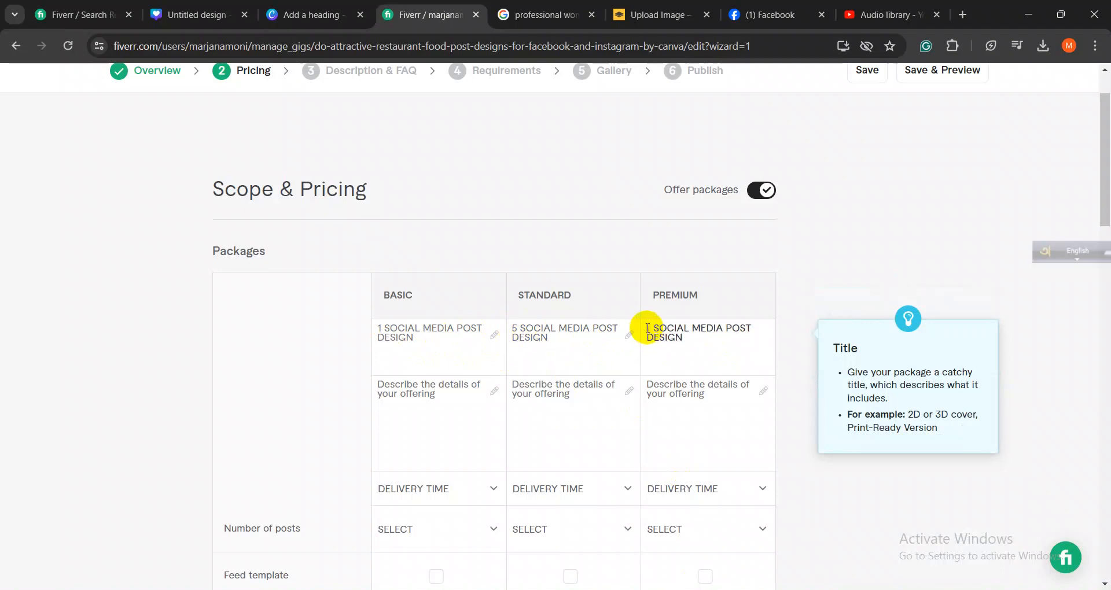
pyautogui.write('0')
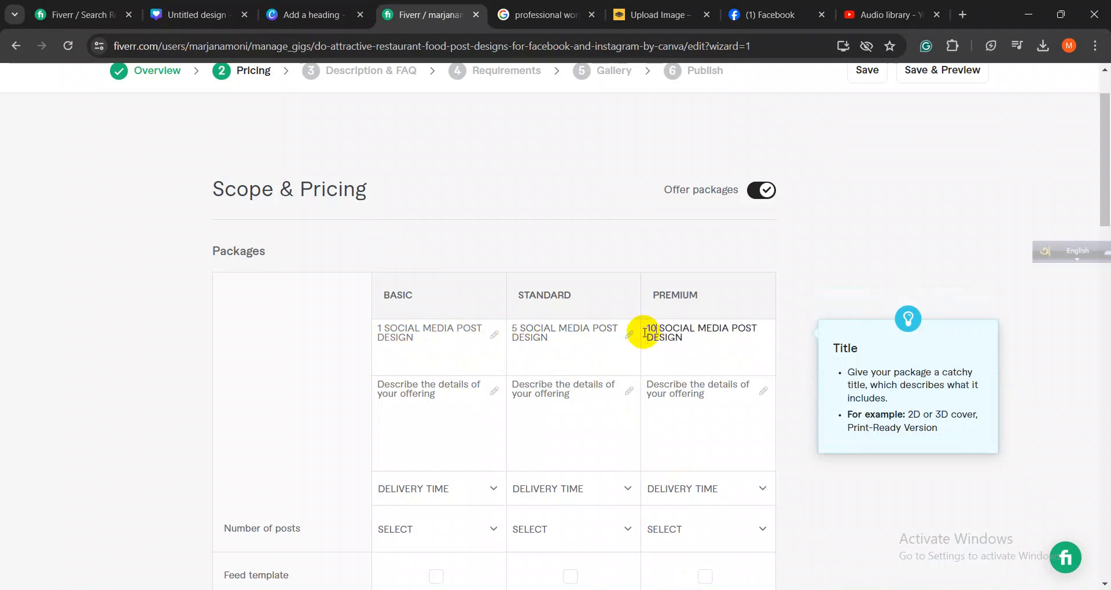
# - Describe the Basic package as "1 SOCIAL MEDIA POST DESIGN with custom editing and JPG , PNG, PDF format", reusing its package name
pyautogui.click(422, 389)
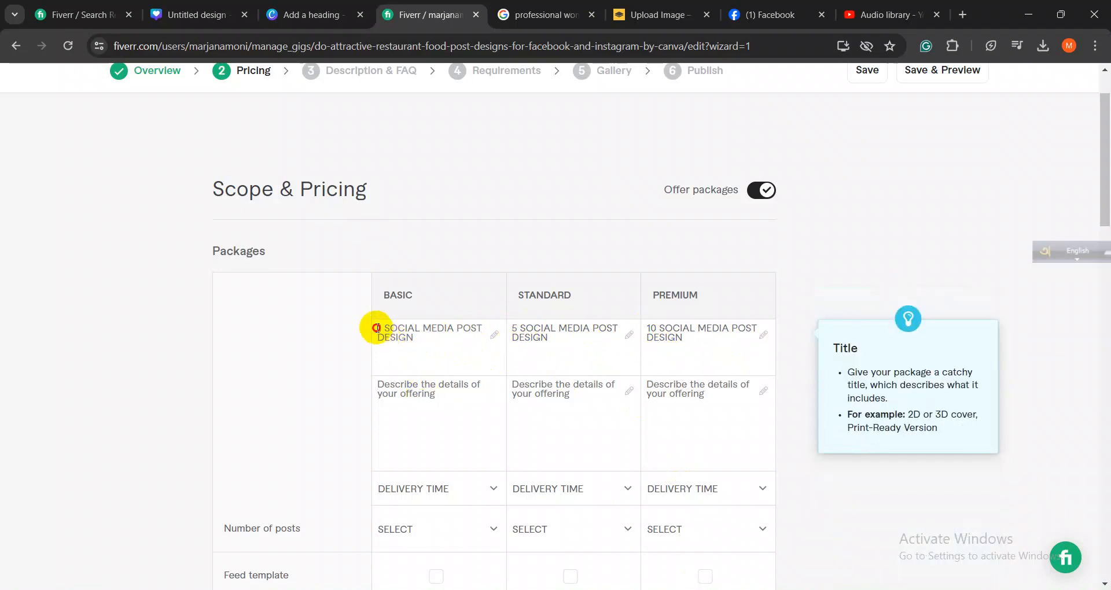
pyautogui.moveTo(373, 325); pyautogui.dragTo(444, 340)
pyautogui.hotkey('ctrl', 'c')
pyautogui.click(564, 338)
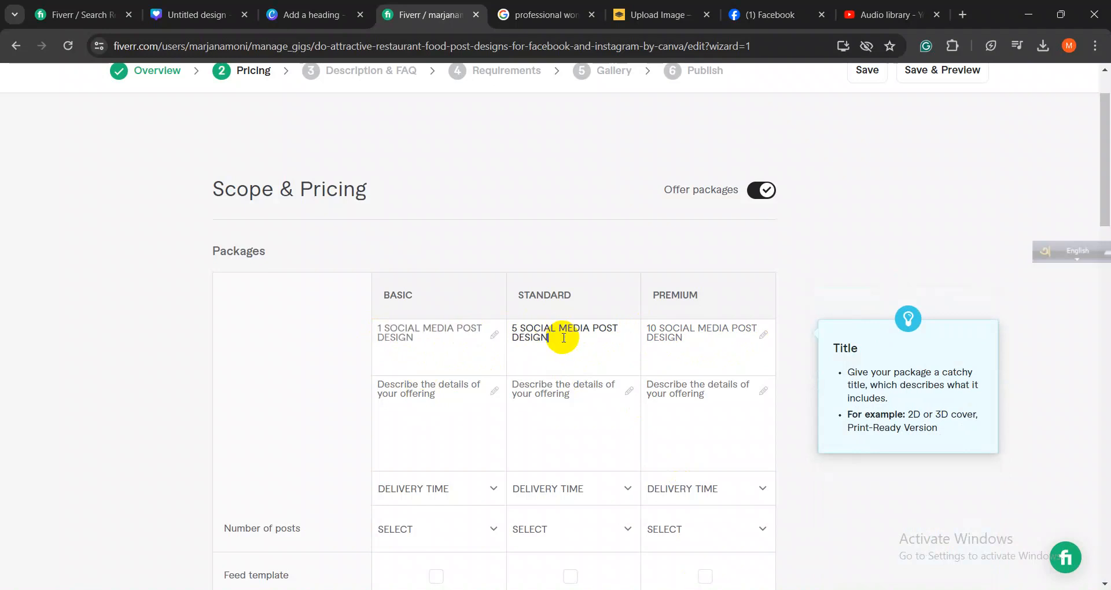
pyautogui.click(689, 332)
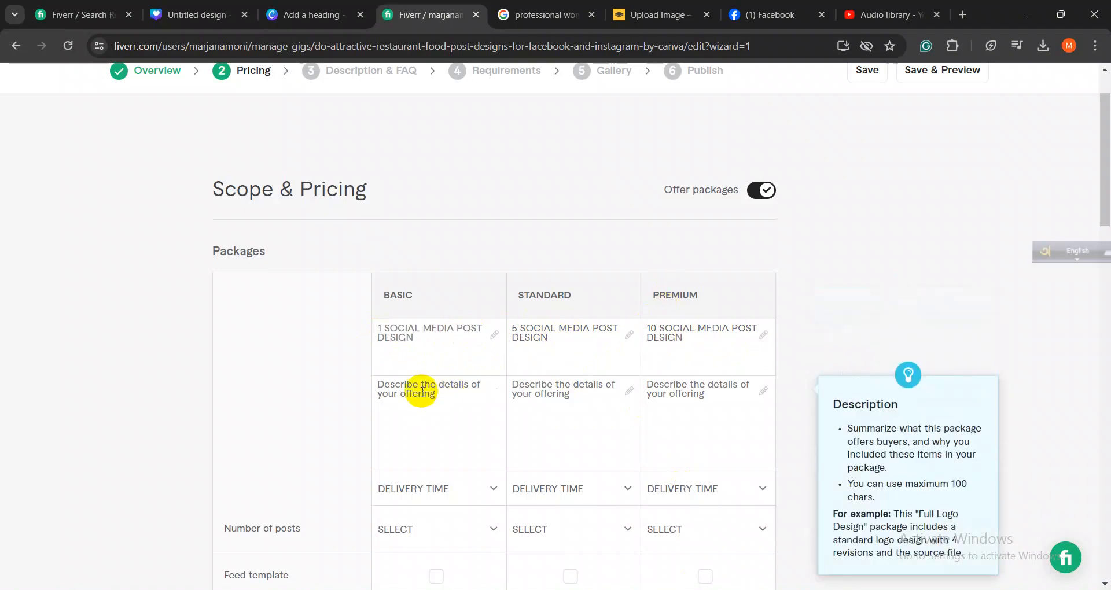
pyautogui.hotkey('ctrl', 'v')
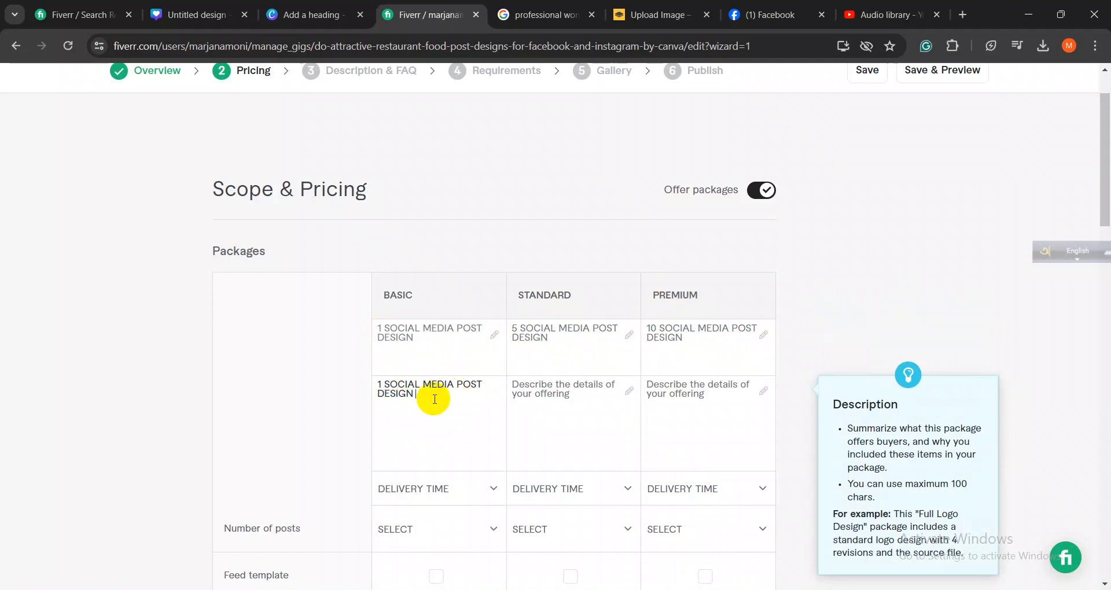
pyautogui.write('wi')
pyautogui.write('th custom editing and')
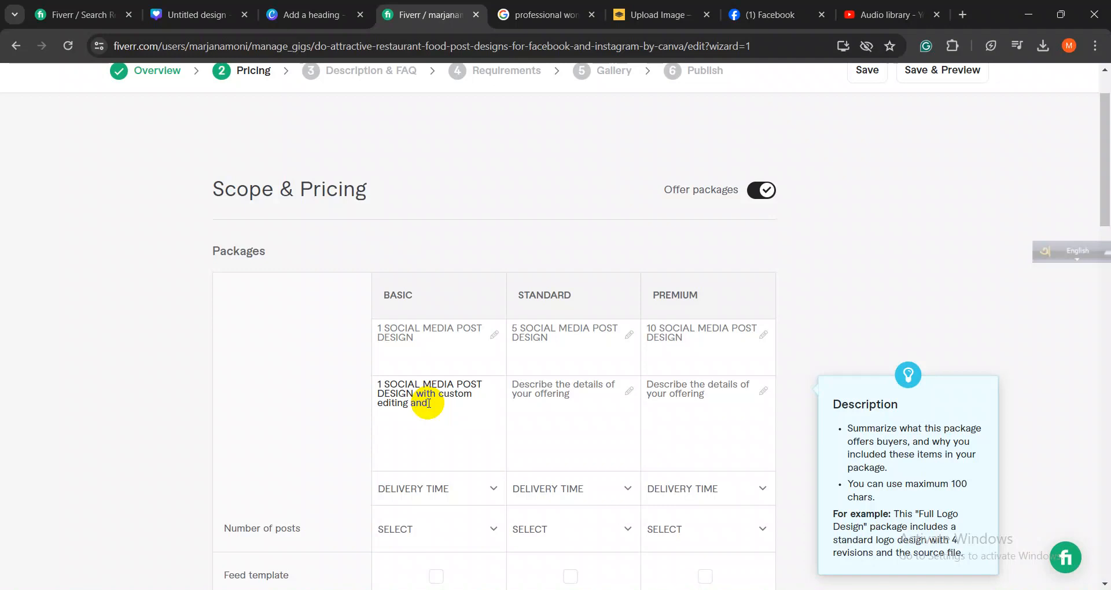
pyautogui.write('P')
pyautogui.write('G , PNG, PDF fo')
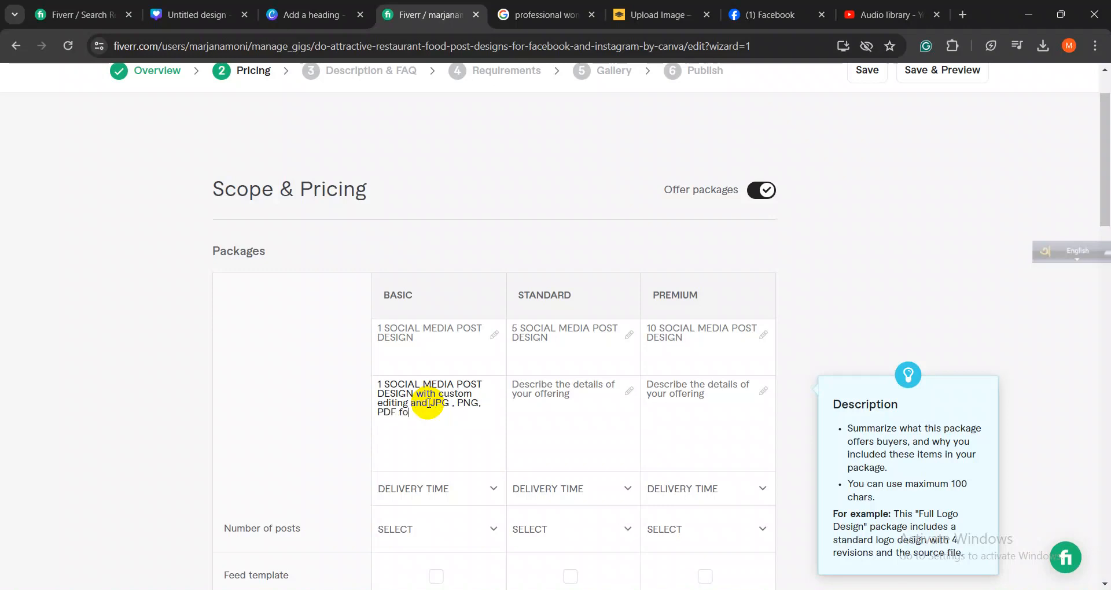
pyautogui.write('rt')
pyautogui.write('mat')
# - Copy the Basic description without its leading number into the Standard and Premium descriptions
pyautogui.moveTo(383, 384); pyautogui.dragTo(445, 415)
pyautogui.click(448, 417)
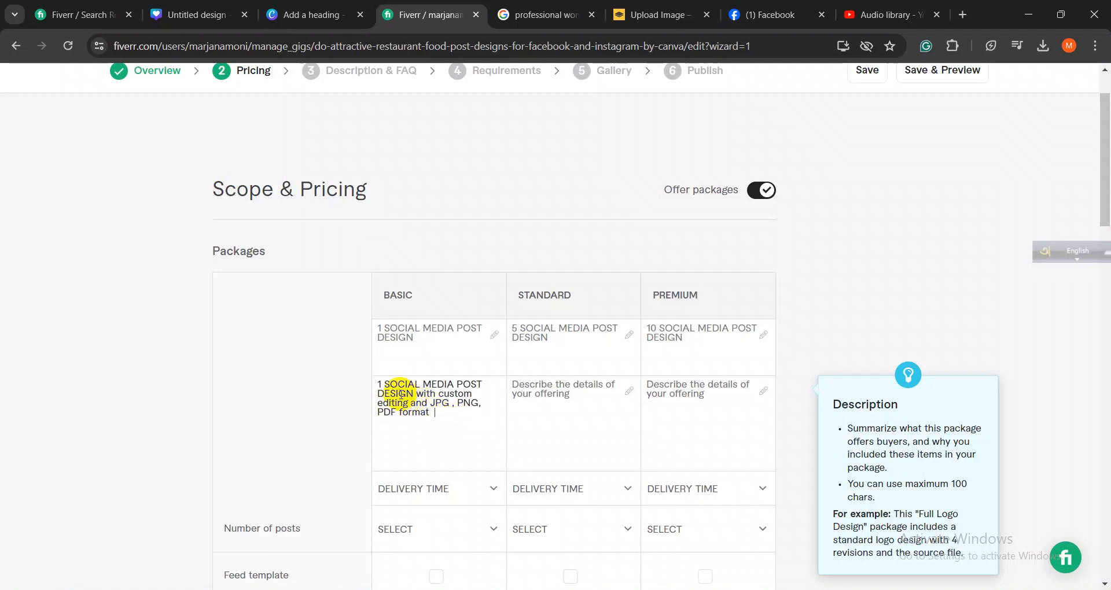
pyautogui.moveTo(381, 384); pyautogui.dragTo(441, 415)
pyautogui.hotkey('ctrl', 'c')
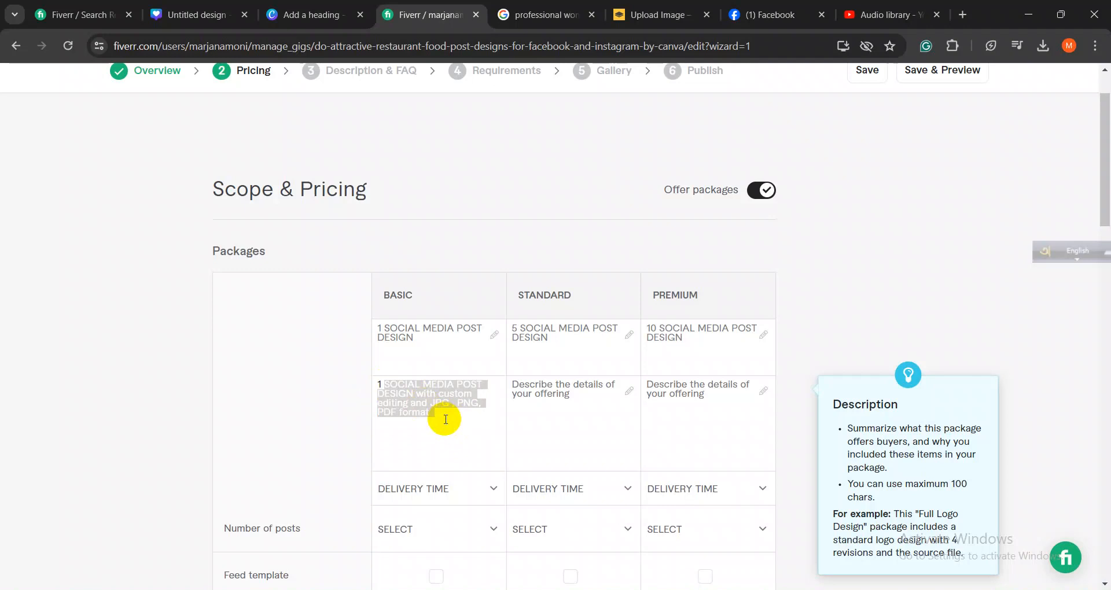
pyautogui.click(550, 405)
pyautogui.hotkey('ctrl', 'v')
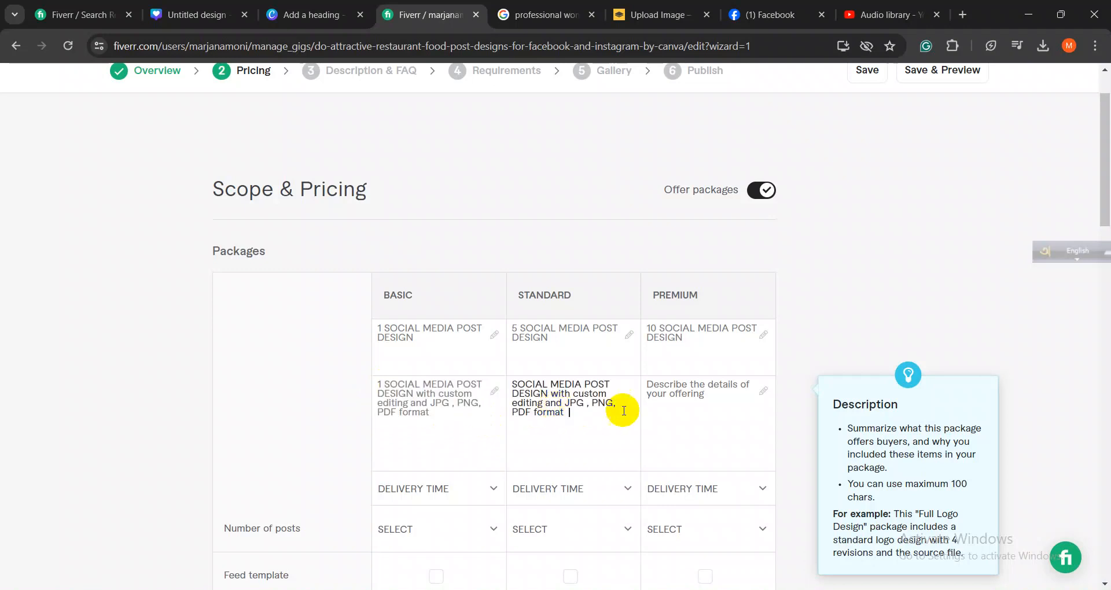
pyautogui.click(666, 409)
pyautogui.hotkey('ctrl', 'v')
# - Put 5 in front of the Standard description and 10 in front of the Premium description
pyautogui.click(513, 384)
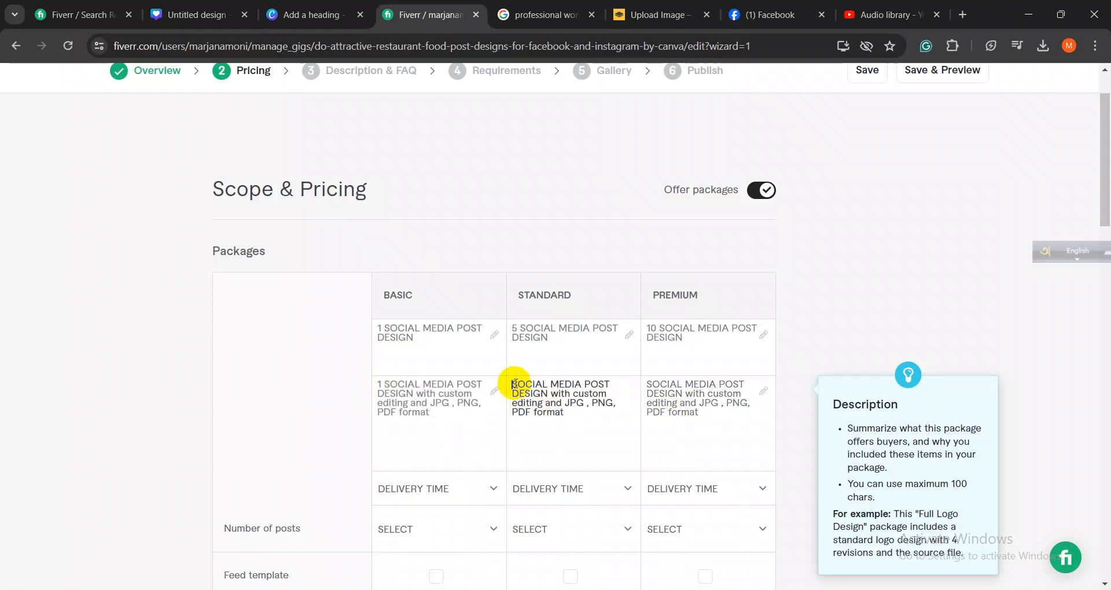
pyautogui.write('5')
pyautogui.click(646, 384)
pyautogui.write('10')
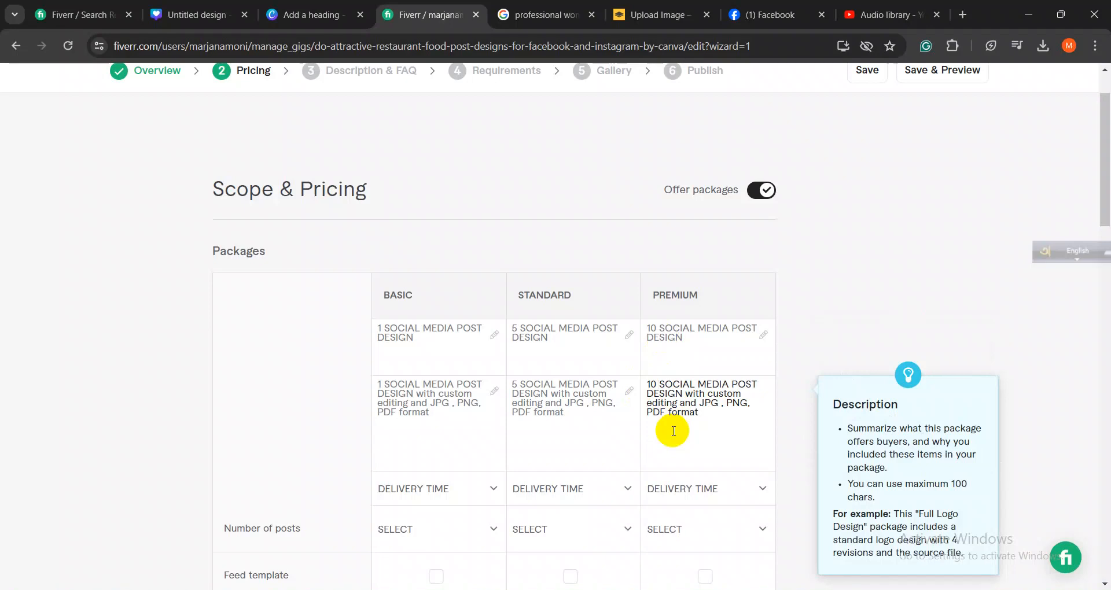
# - Check the package notes in the Word document, return to the gig form and set the Basic delivery time to 1 day
pyautogui.hotkey('alt', 'Tab')
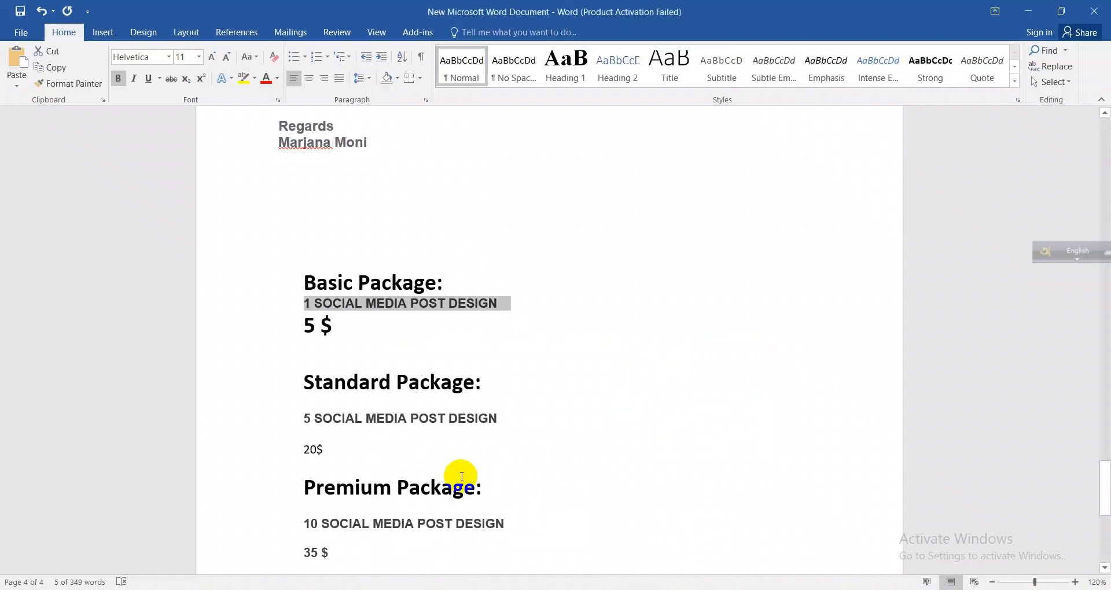
pyautogui.scroll(-2, 461, 476)
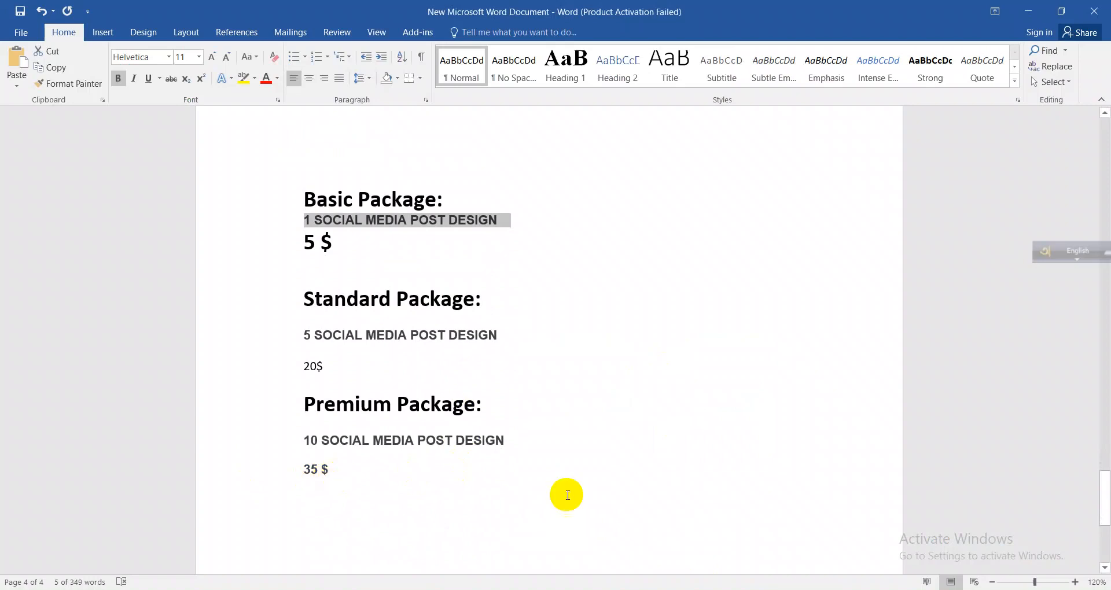
pyautogui.hotkey('alt', 'Tab')
pyautogui.scroll(-3, 529, 404)
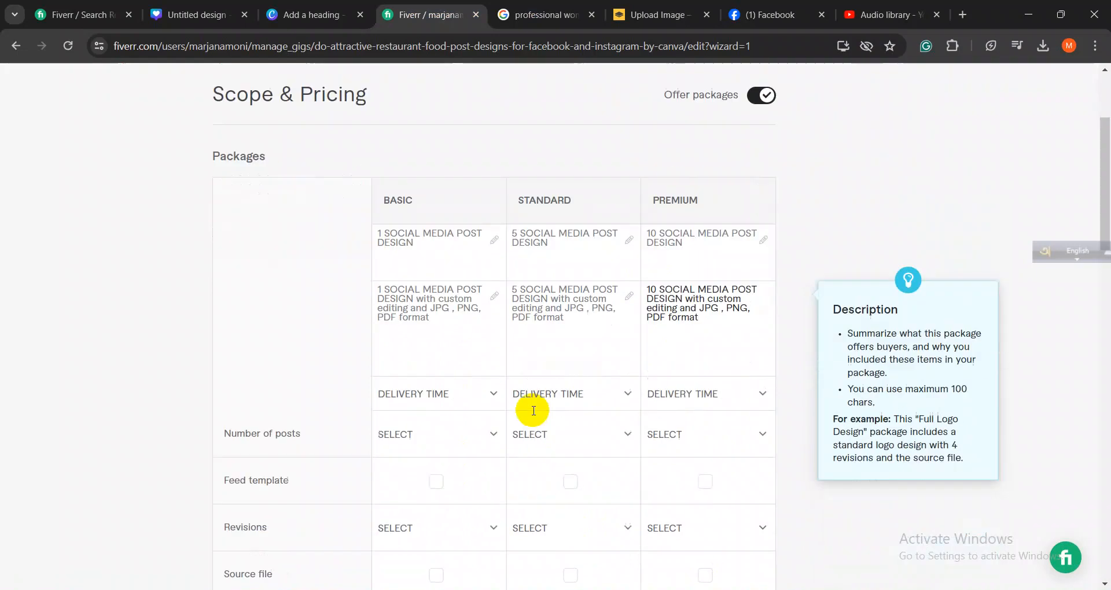
pyautogui.click(448, 282)
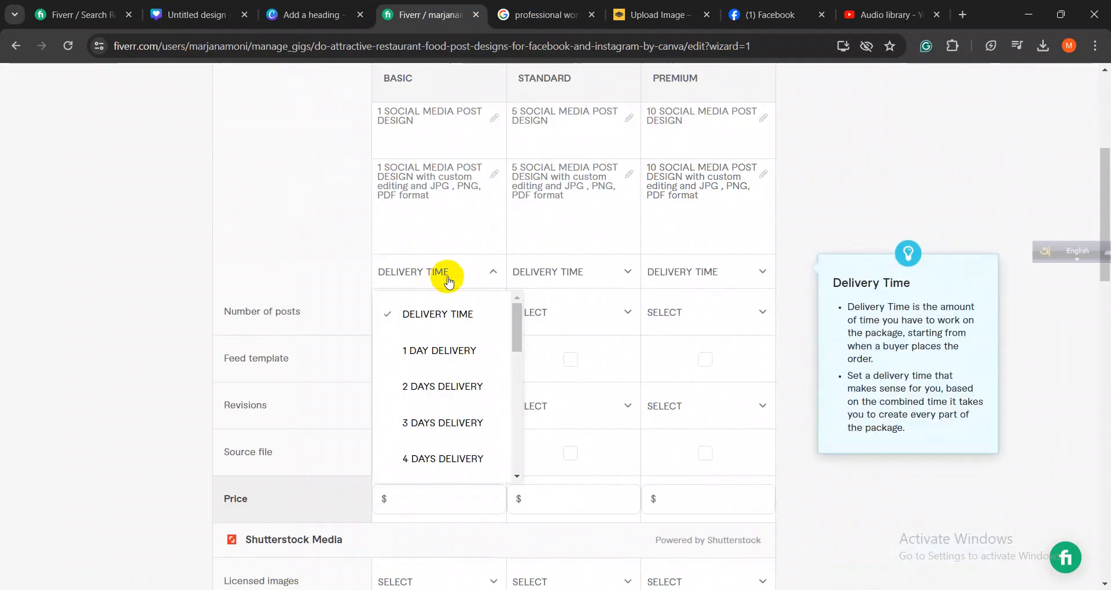
pyautogui.scroll(2, 449, 282)
pyautogui.scroll(-2, 446, 337)
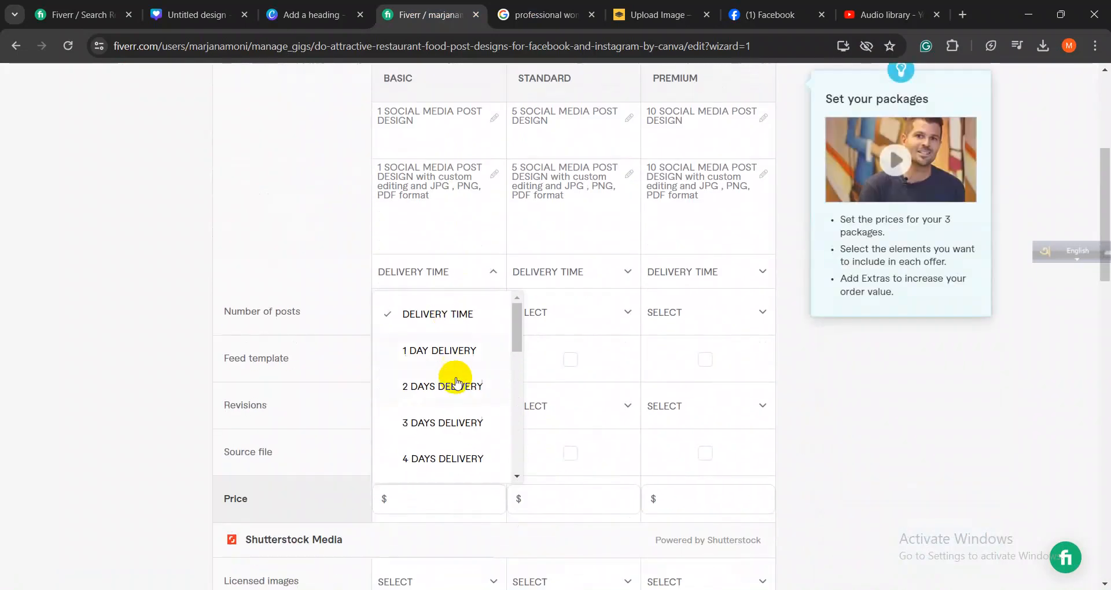
pyautogui.click(425, 347)
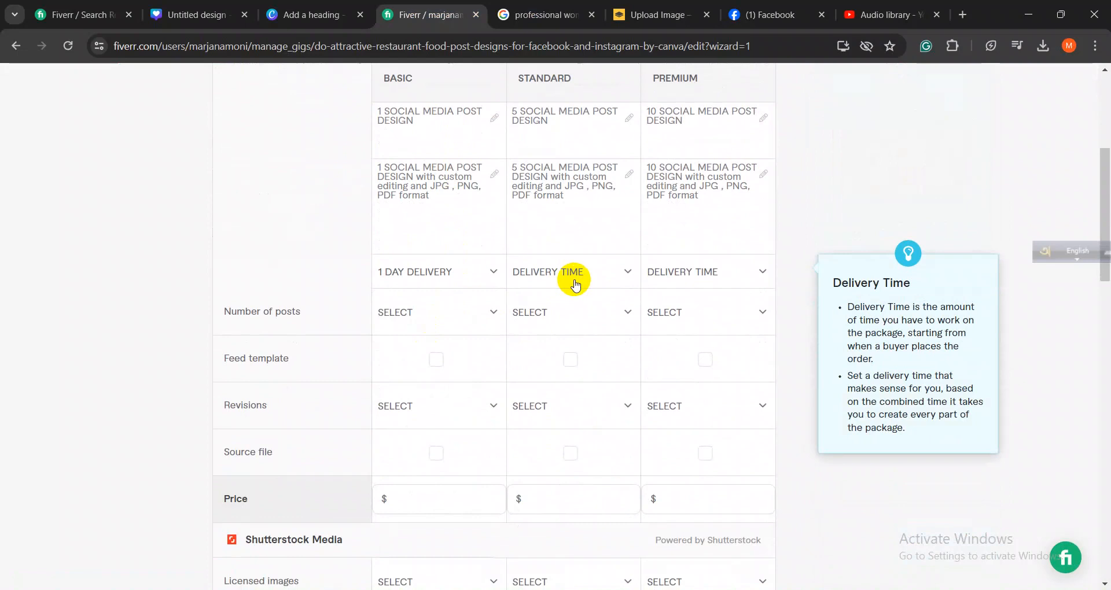
# - Set the delivery time to 2 days for the Standard package and 3 days for the Premium package
pyautogui.scroll(2, 573, 278)
pyautogui.click(557, 416)
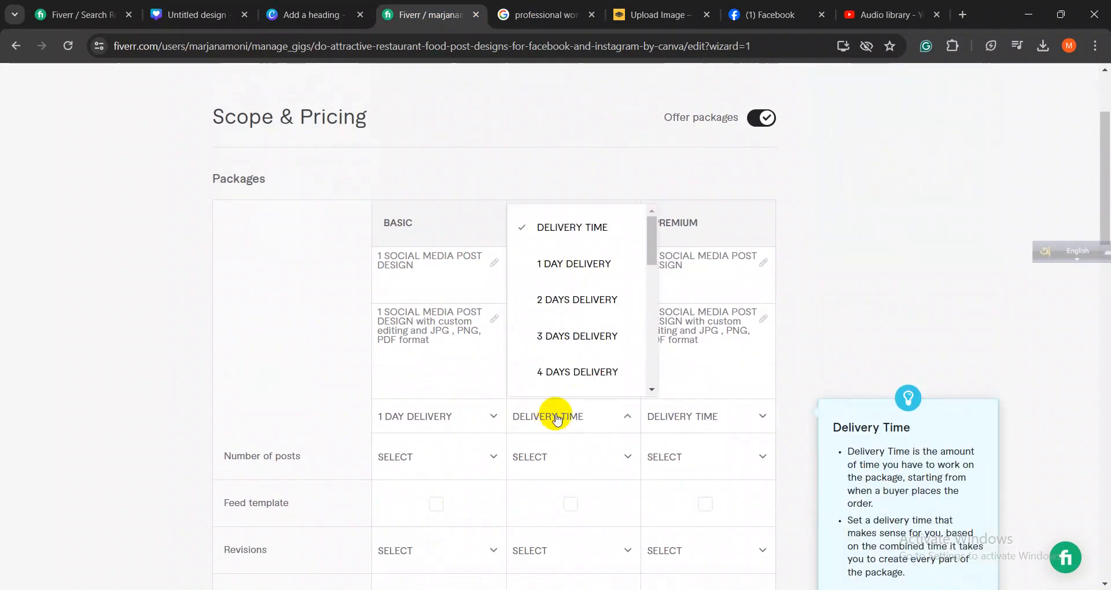
pyautogui.click(558, 299)
pyautogui.scroll(-1, 677, 342)
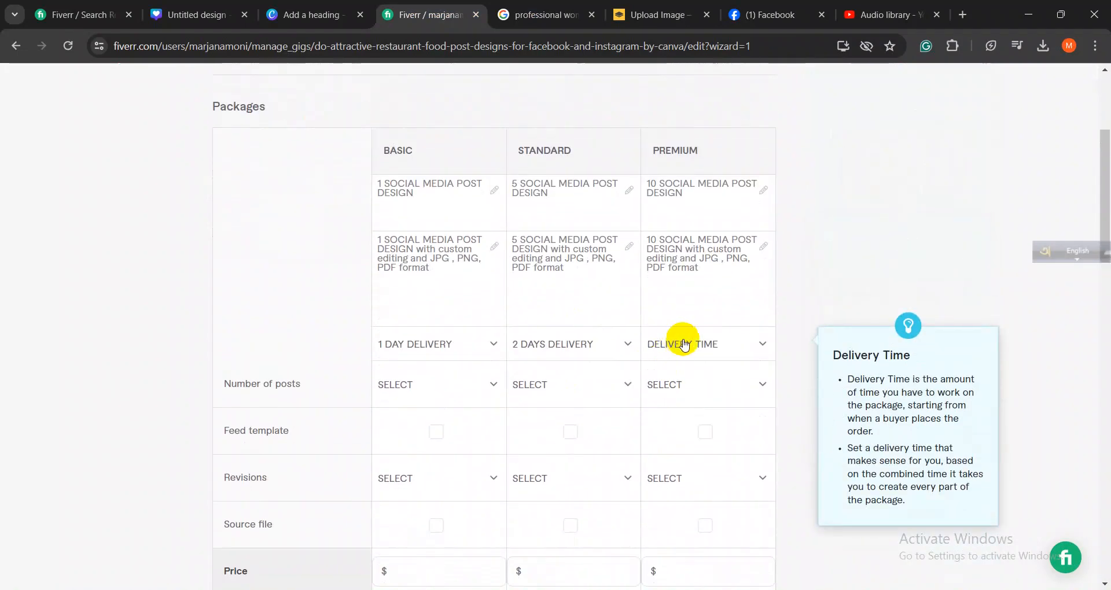
pyautogui.click(678, 344)
pyautogui.click(691, 492)
# - Set the number of posts for the Basic package to 1
pyautogui.scroll(-3, 578, 364)
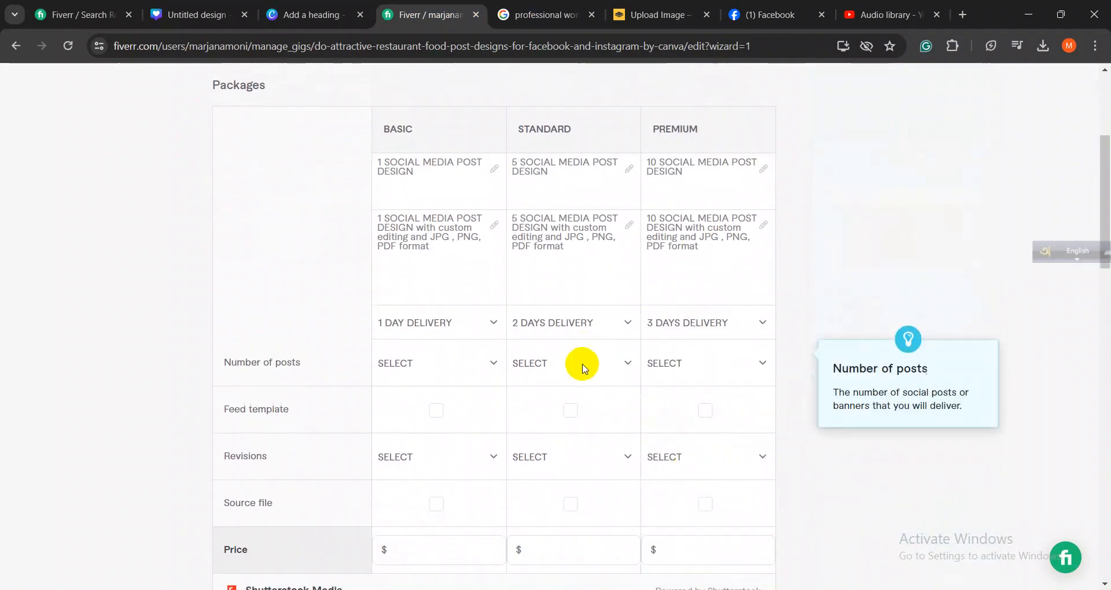
pyautogui.scroll(1, 466, 322)
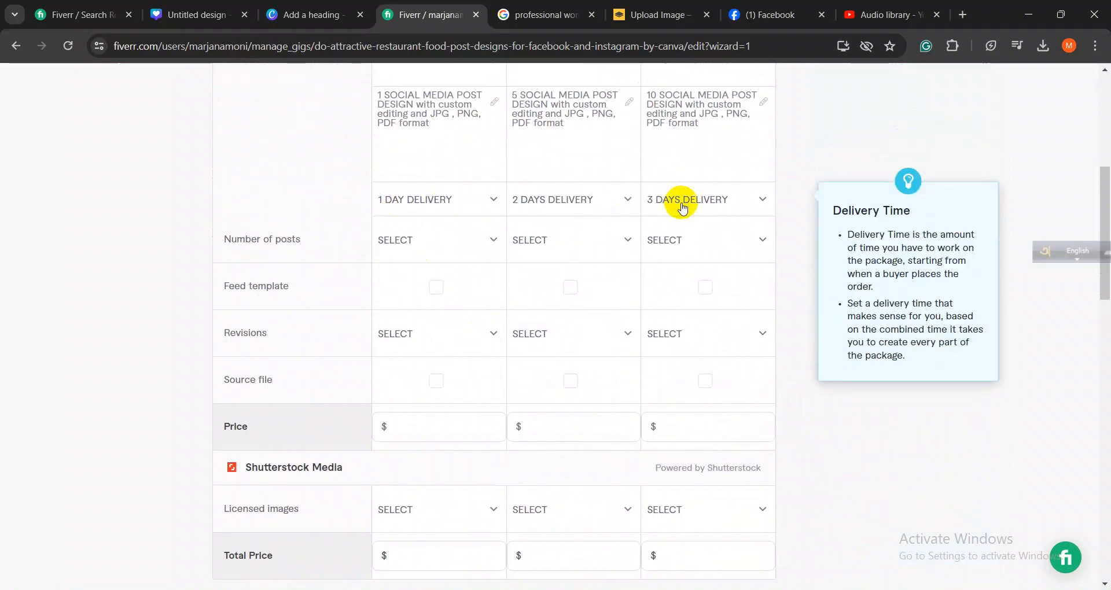
pyautogui.scroll(1, 683, 211)
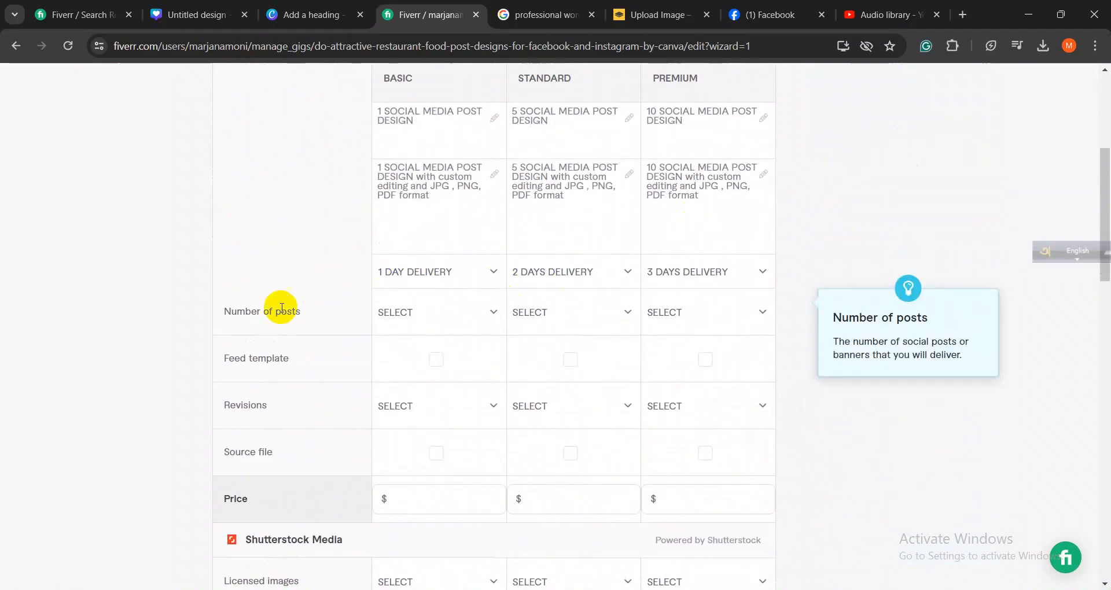
pyautogui.moveTo(219, 310); pyautogui.dragTo(313, 311)
pyautogui.click(440, 319)
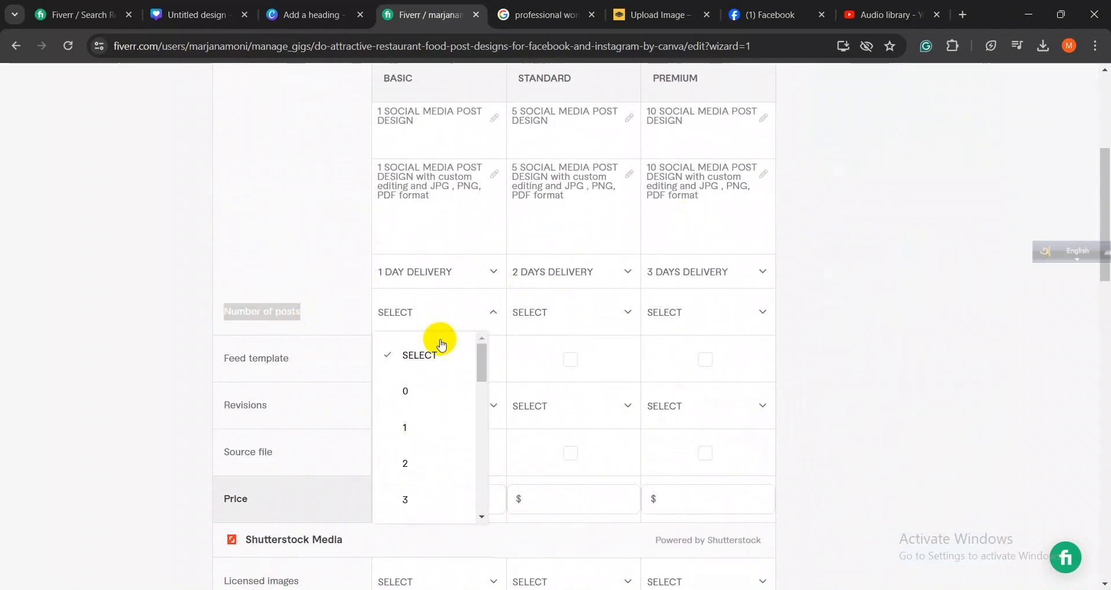
pyautogui.click(405, 428)
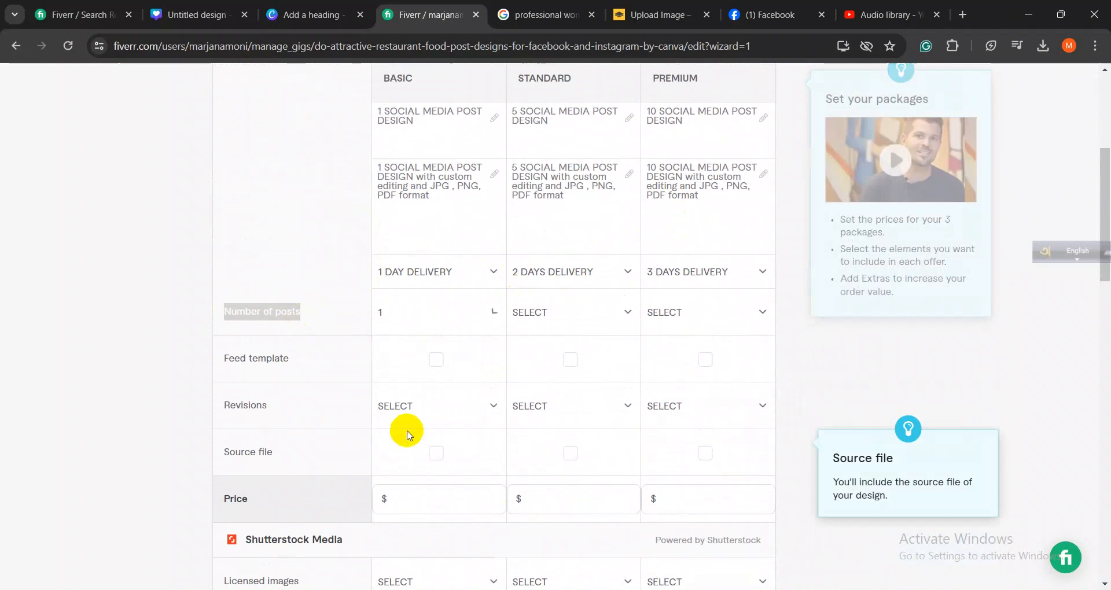
# - Set the number of posts to 5 for the Standard package and 10 for the Premium package
pyautogui.click(588, 314)
pyautogui.scroll(-2, 549, 457)
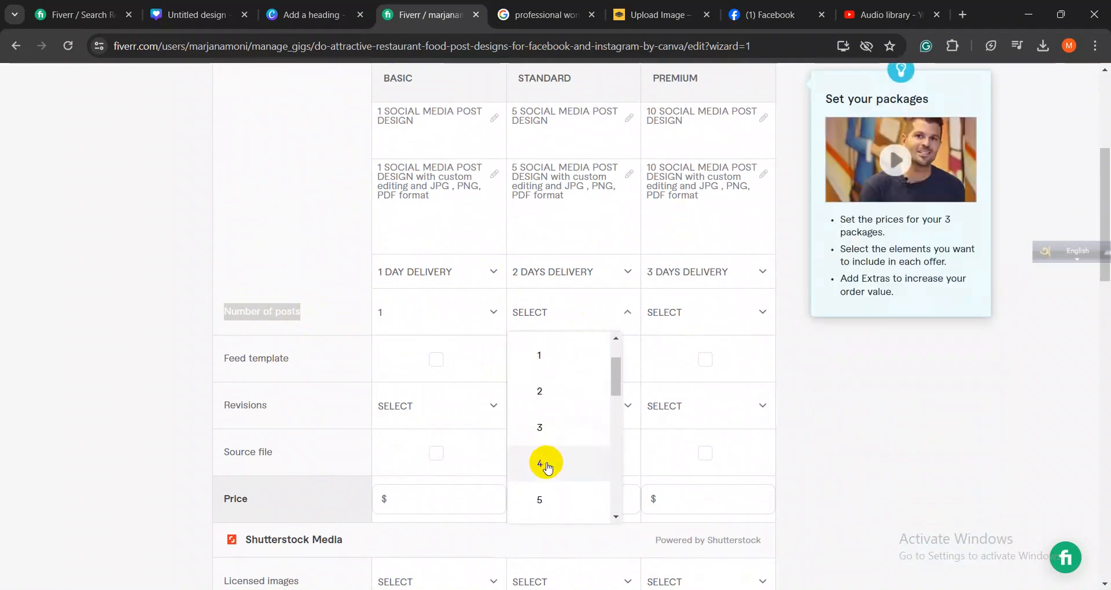
pyautogui.click(539, 498)
pyautogui.click(694, 317)
pyautogui.scroll(-4, 689, 399)
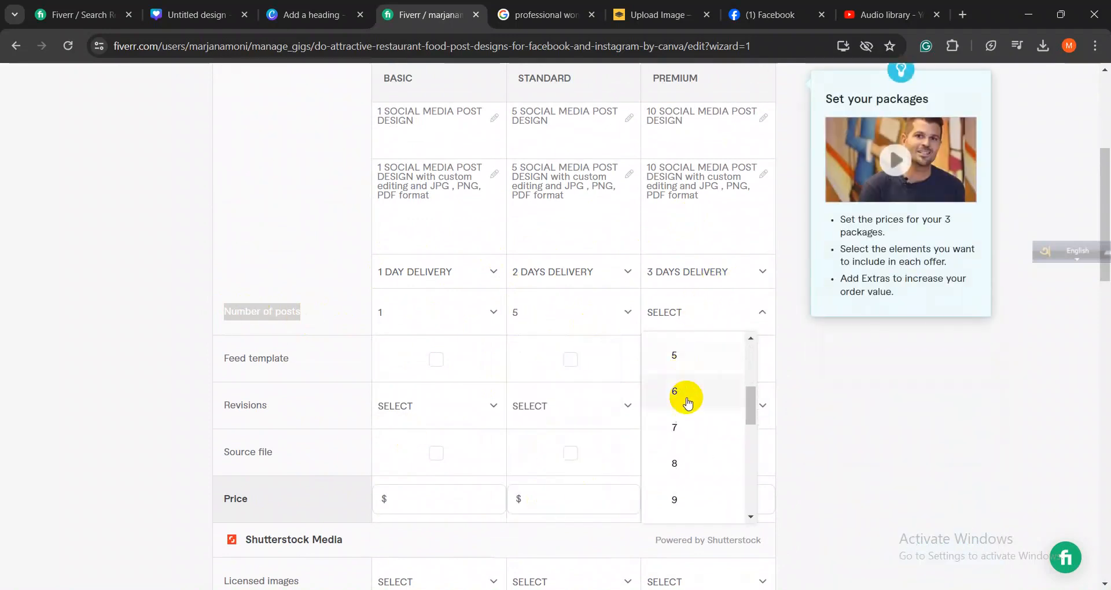
pyautogui.click(686, 397)
# - Include the feed template in the Basic, Standard and Premium packages
pyautogui.scroll(-3, 687, 403)
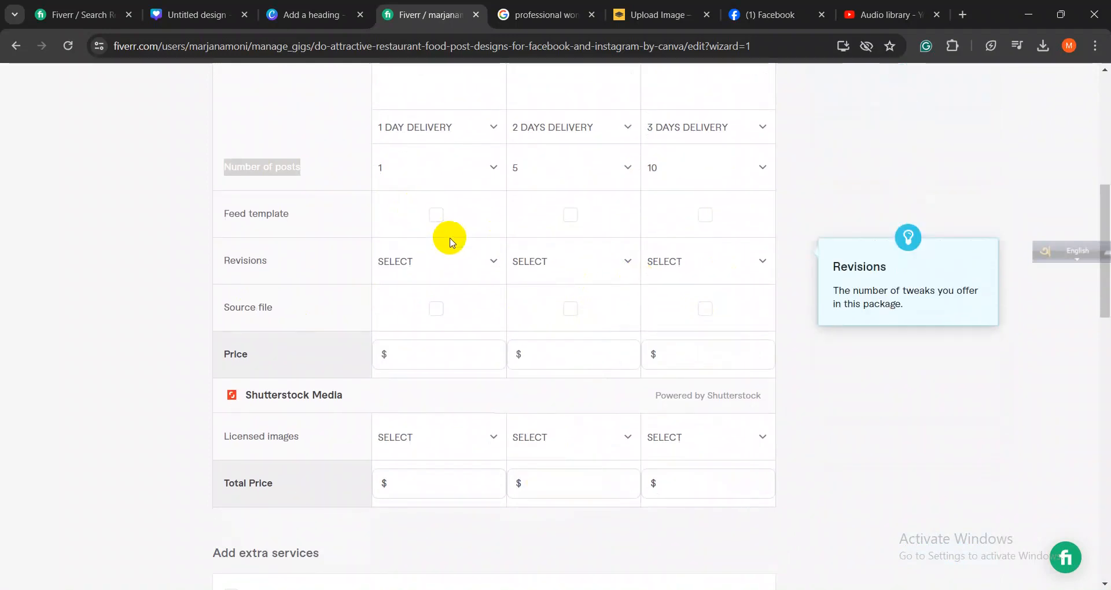
pyautogui.click(570, 215)
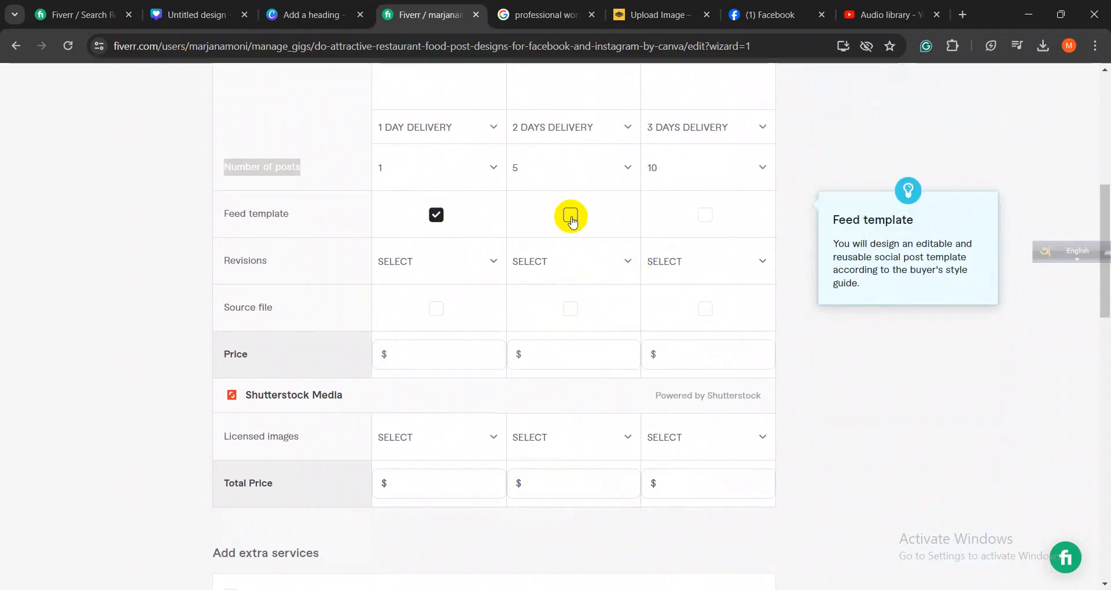
pyautogui.click(706, 216)
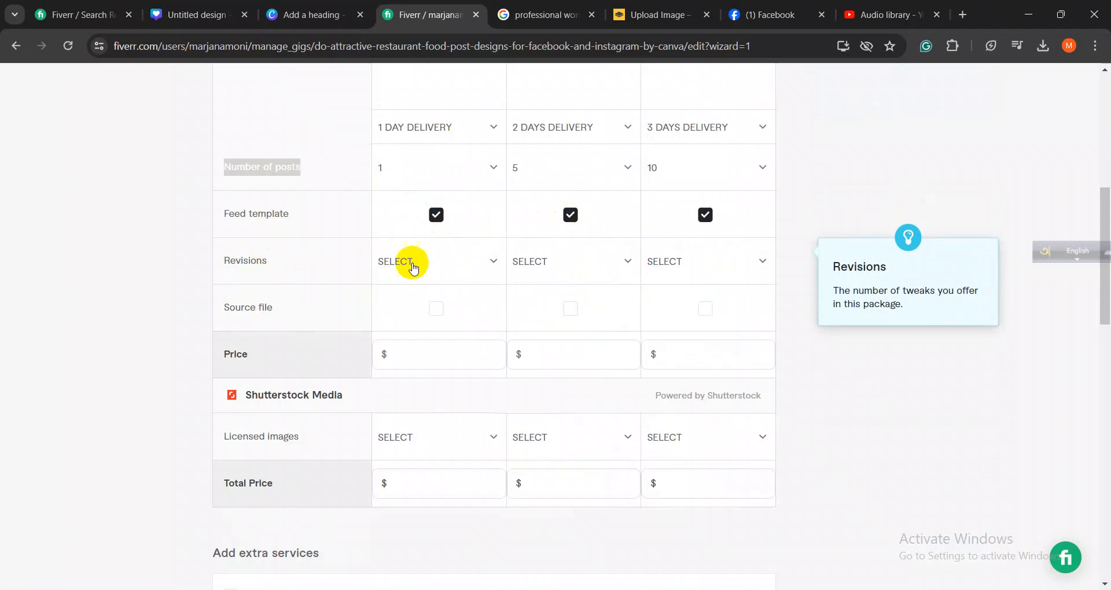
# - Set the revisions to 3 for the Basic package and to Unlimited for the Standard and Premium packages
pyautogui.click(440, 261)
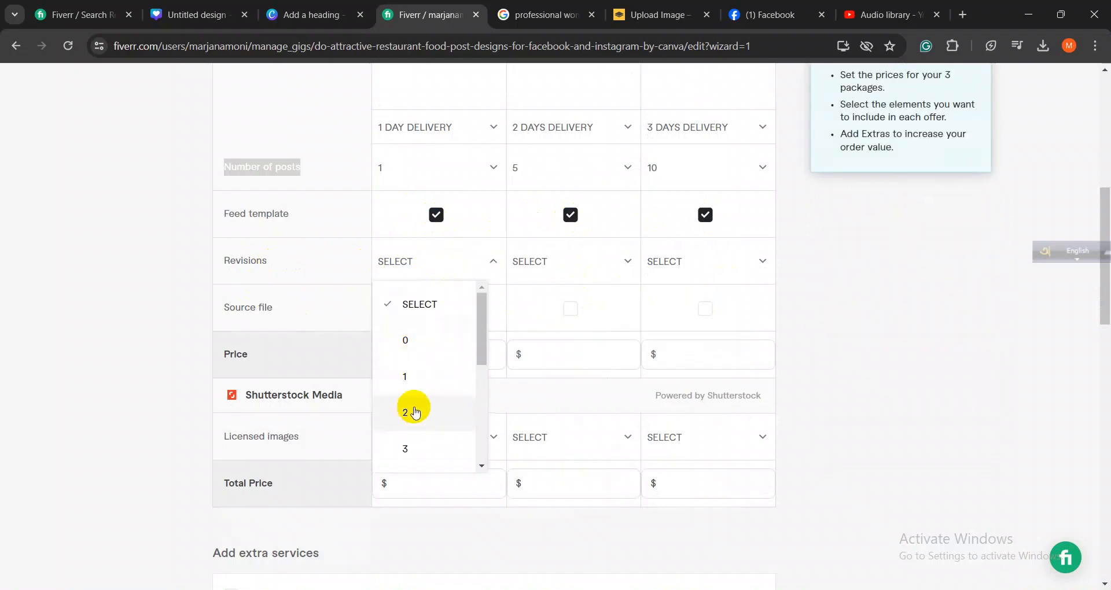
pyautogui.click(412, 449)
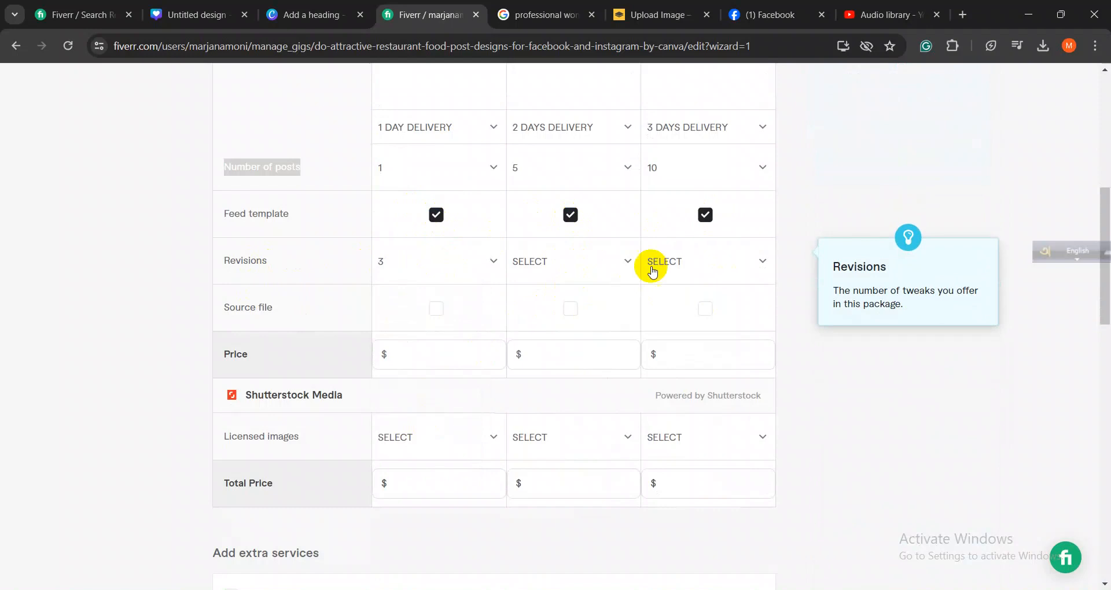
pyautogui.click(688, 261)
pyautogui.scroll(-5, 689, 405)
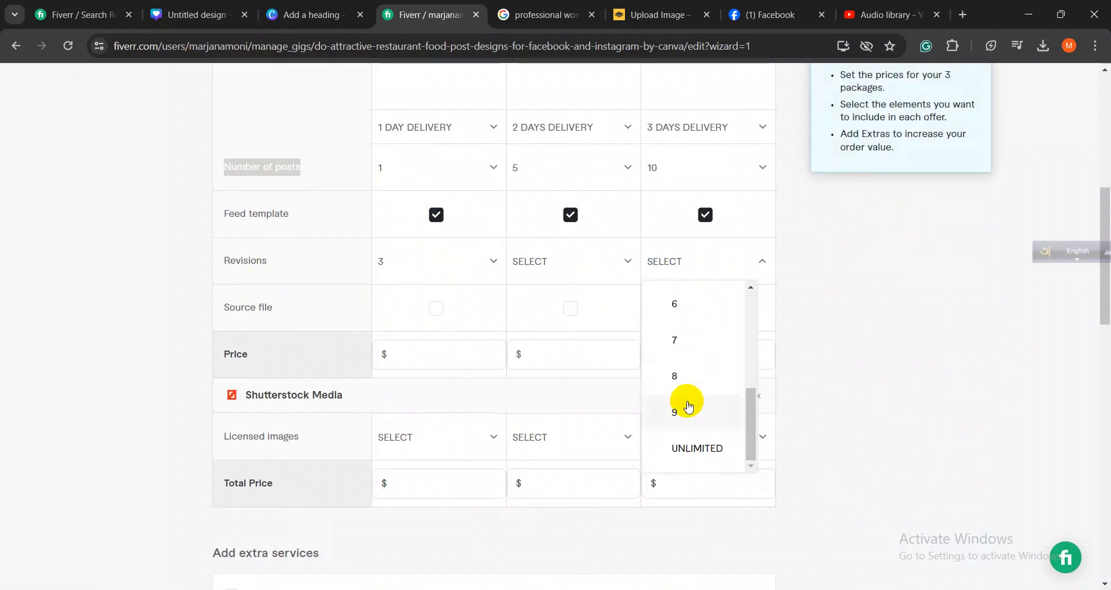
pyautogui.click(687, 448)
pyautogui.click(594, 262)
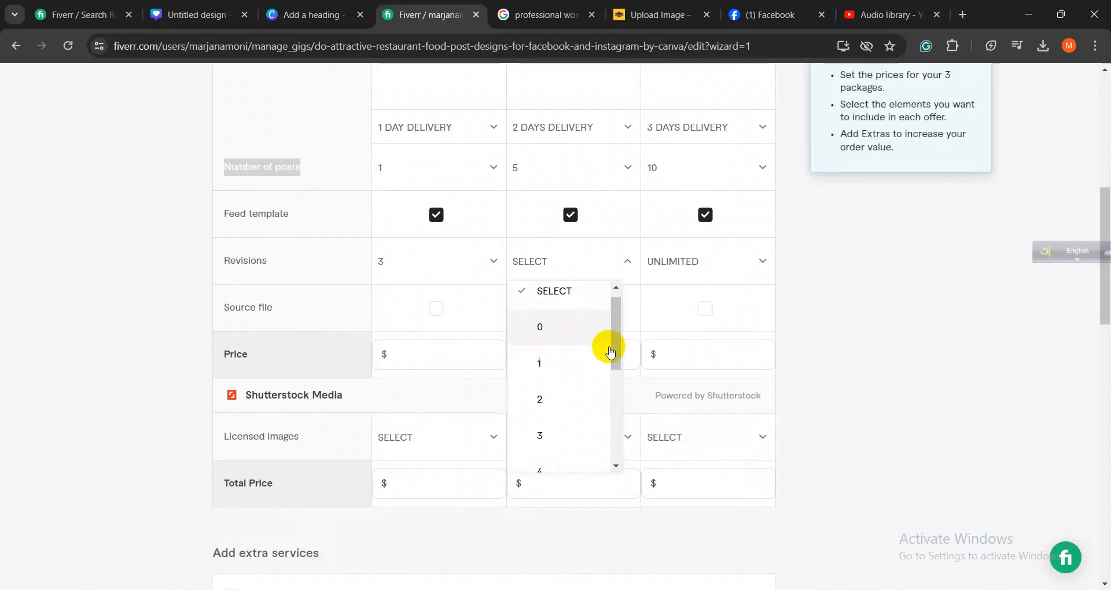
pyautogui.scroll(-5, 602, 370)
pyautogui.click(578, 454)
pyautogui.scroll(1, 556, 425)
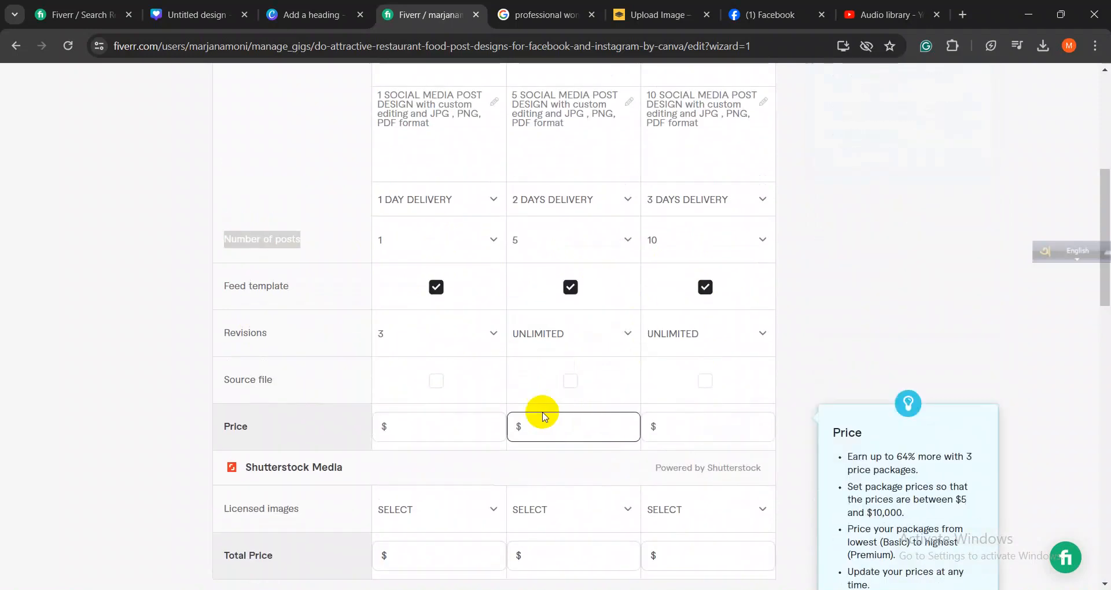
pyautogui.click(414, 336)
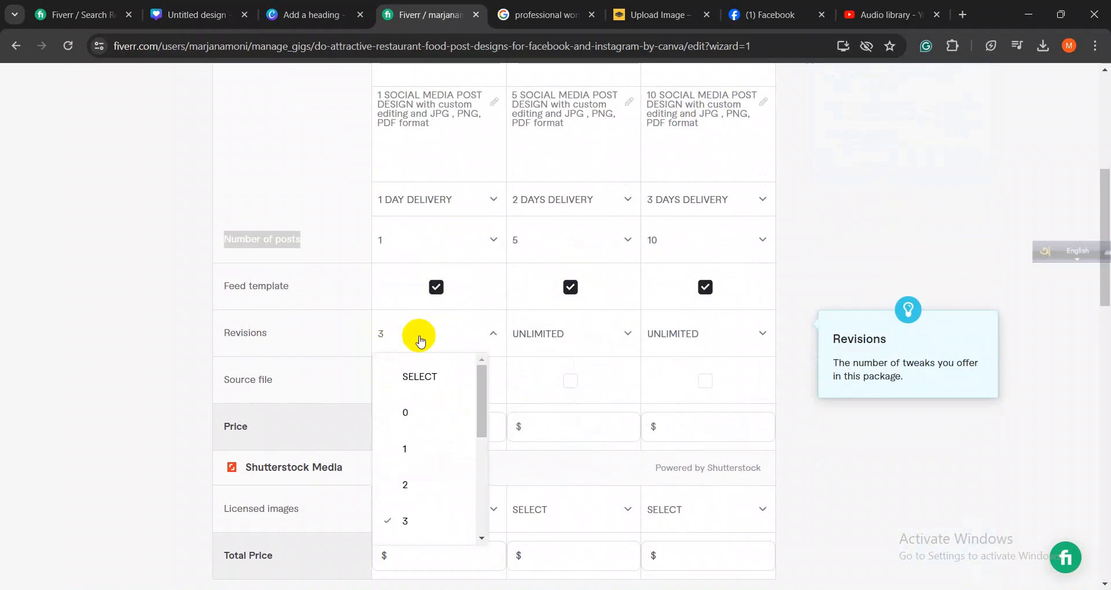
pyautogui.click(417, 336)
# - Include the source file in all three packages
pyautogui.scroll(3, 584, 162)
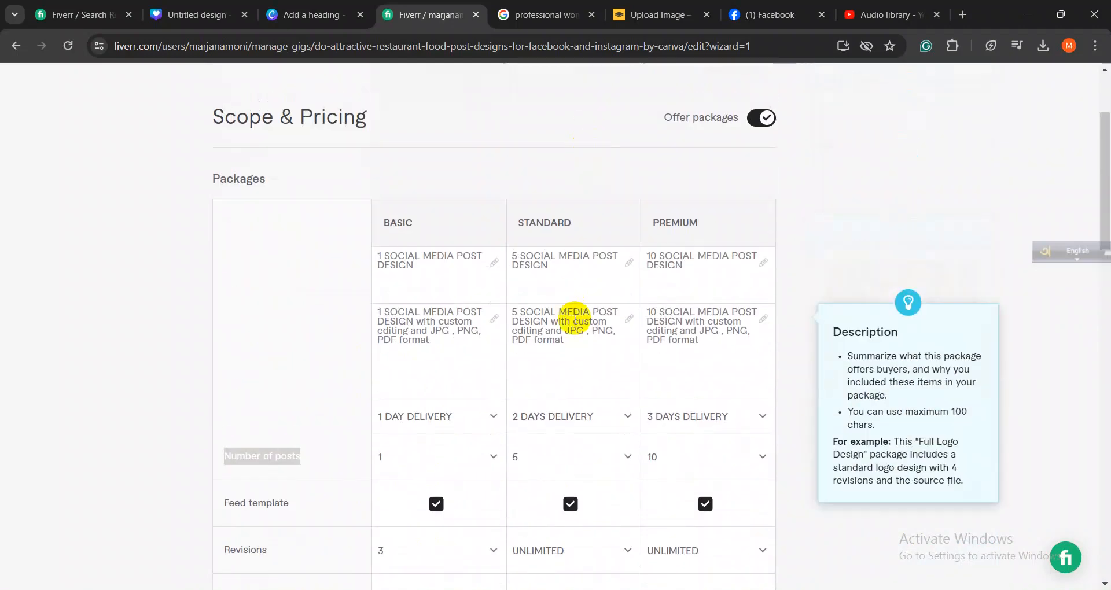
pyautogui.scroll(-2, 672, 376)
pyautogui.scroll(-1, 672, 376)
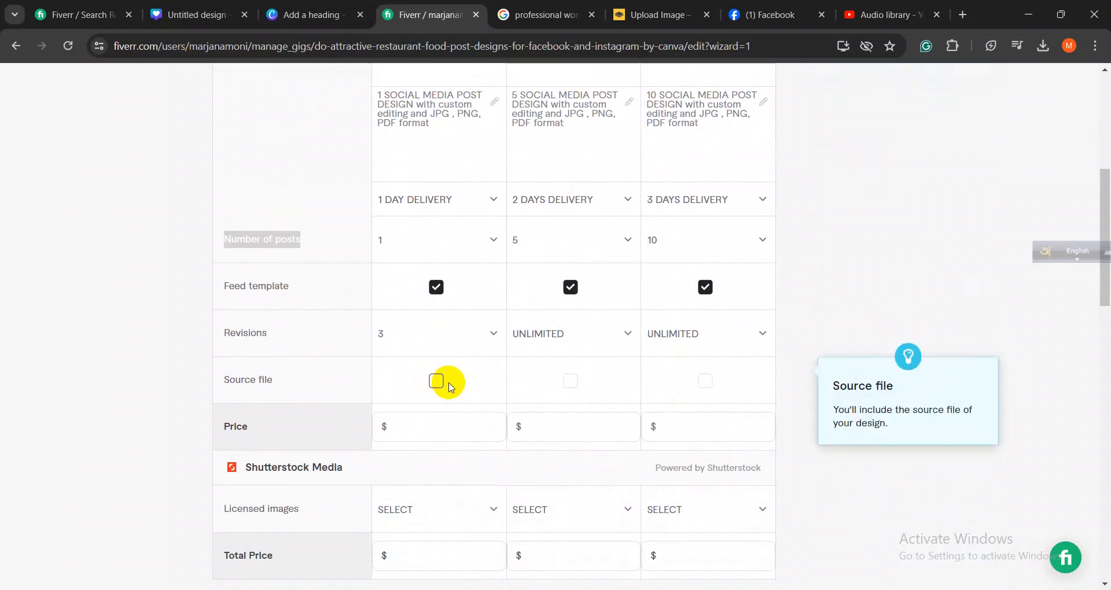
pyautogui.click(570, 382)
pyautogui.click(704, 381)
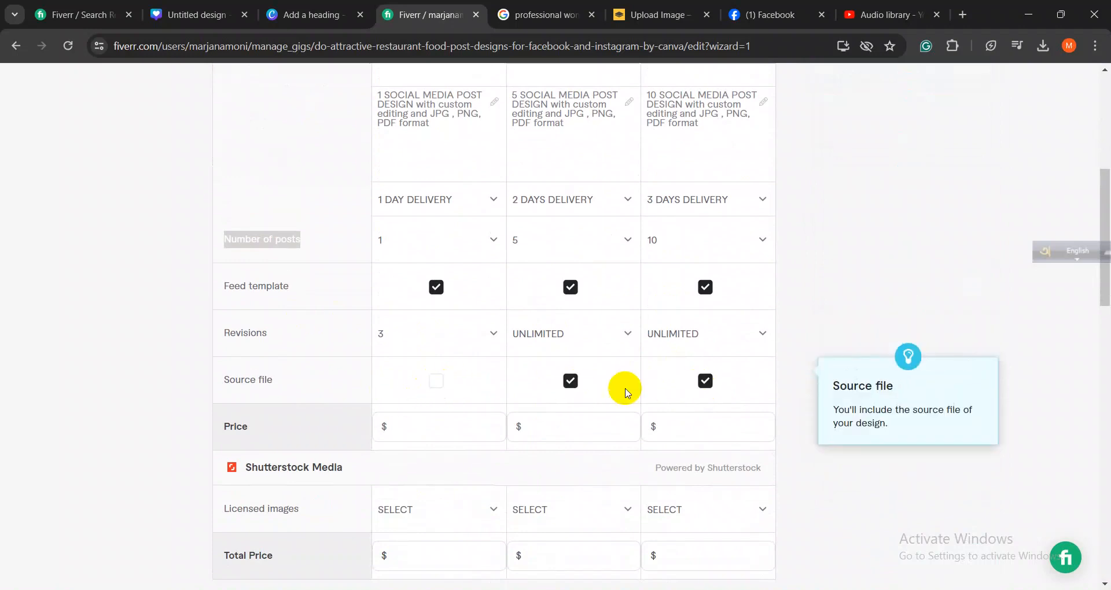
pyautogui.click(437, 386)
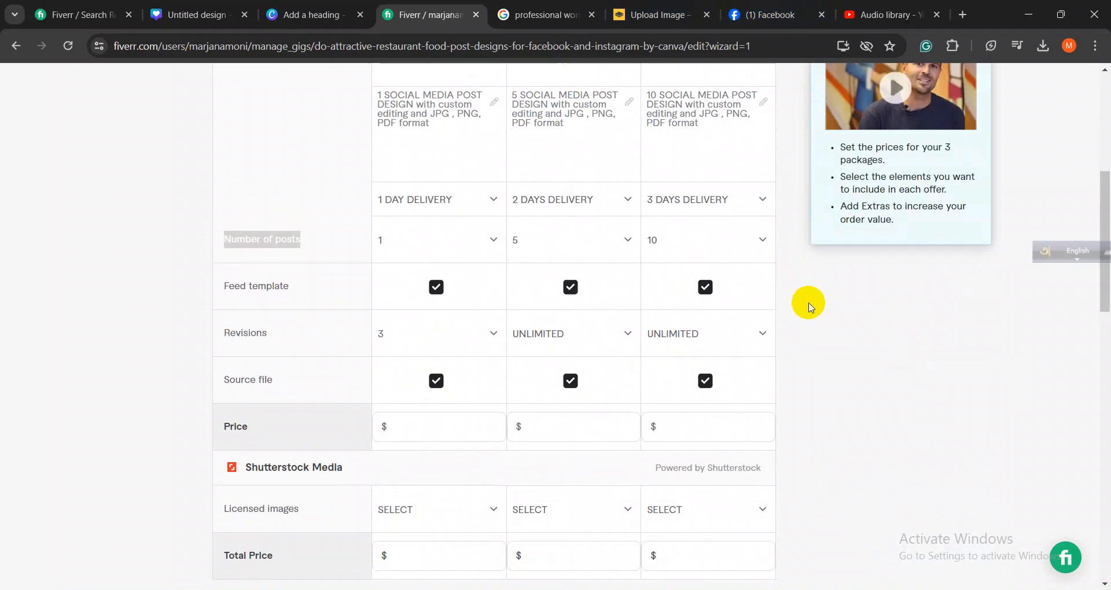
# - Set the Basic package price to $5 and the Standard package price to $15
pyautogui.scroll(-1, 808, 305)
pyautogui.click(435, 355)
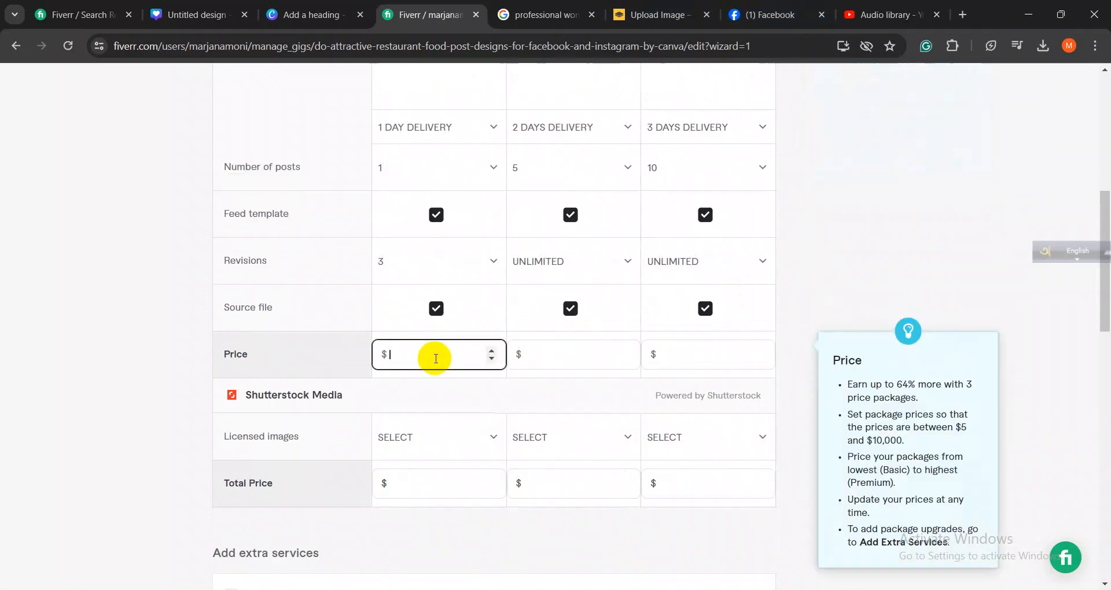
pyautogui.write('5')
pyautogui.click(567, 352)
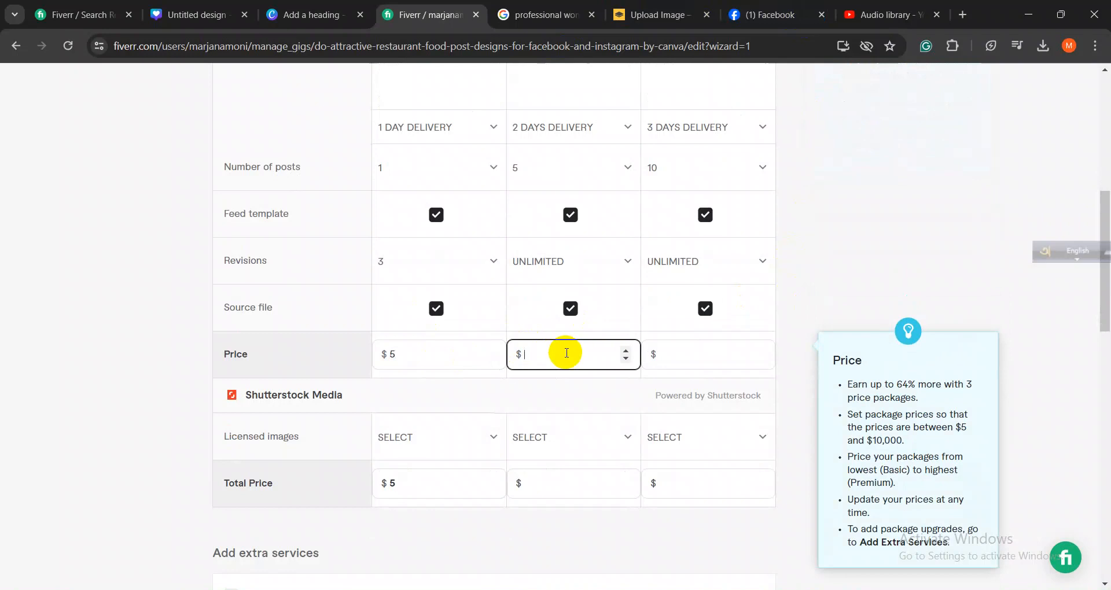
pyautogui.write('15')
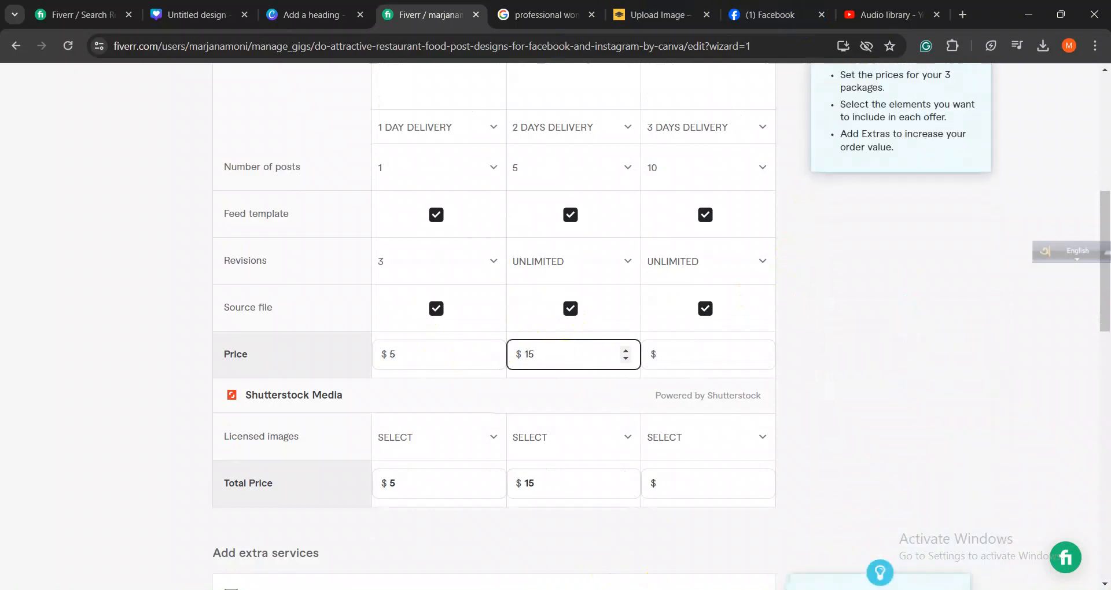
# - Check the package prices in the Word document, return to the gig form and set Standard to $20 and Premium to $35
pyautogui.hotkey('alt', 'Tab')
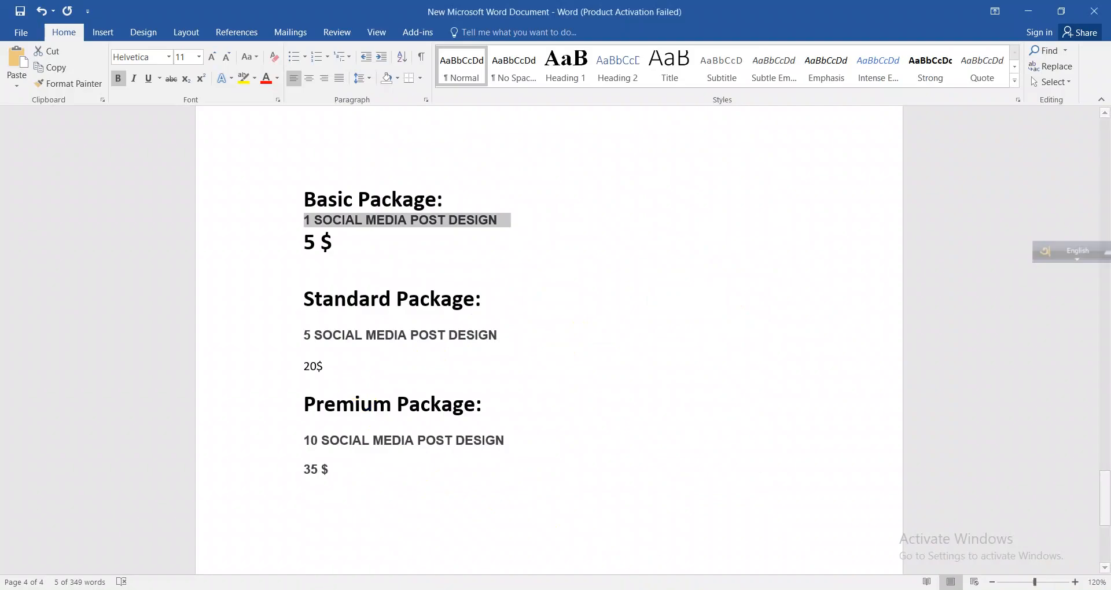
pyautogui.hotkey('alt', 'Tab')
pyautogui.moveTo(534, 355); pyautogui.dragTo(527, 356)
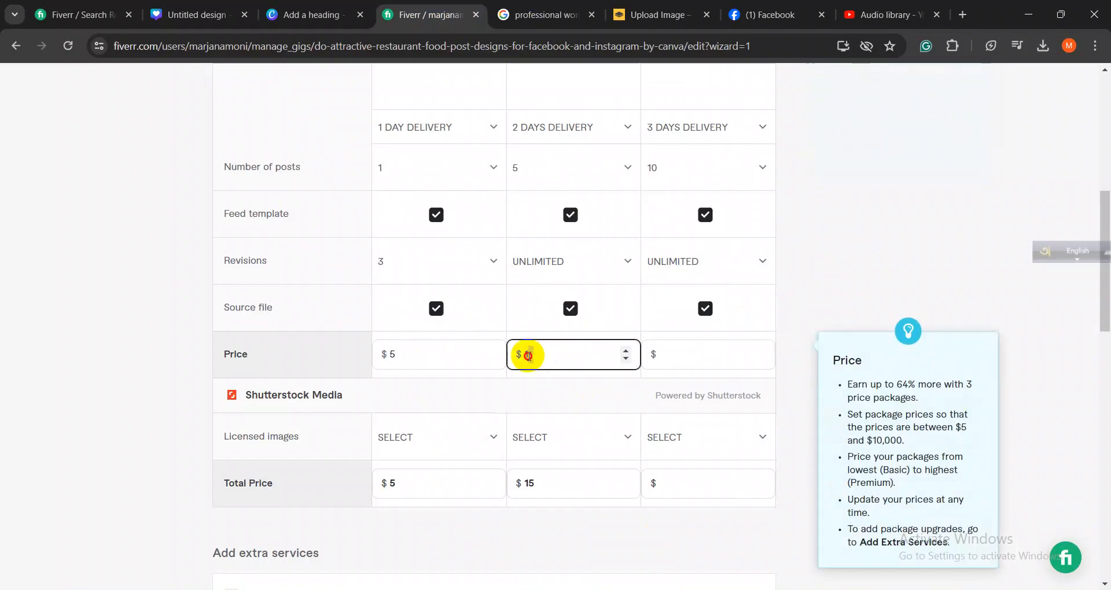
pyautogui.write('20')
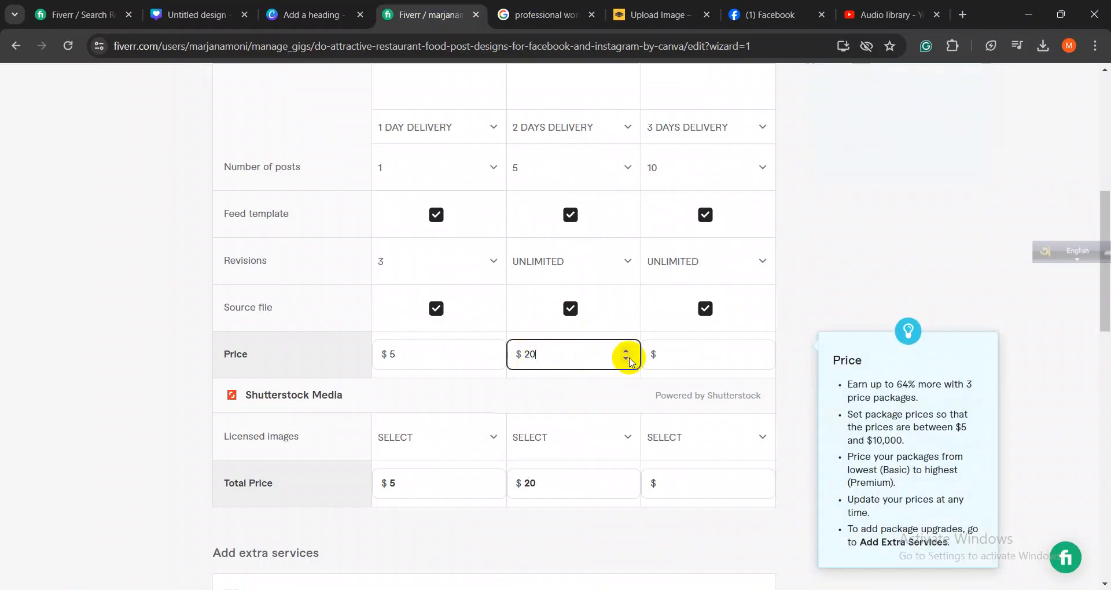
pyautogui.click(693, 356)
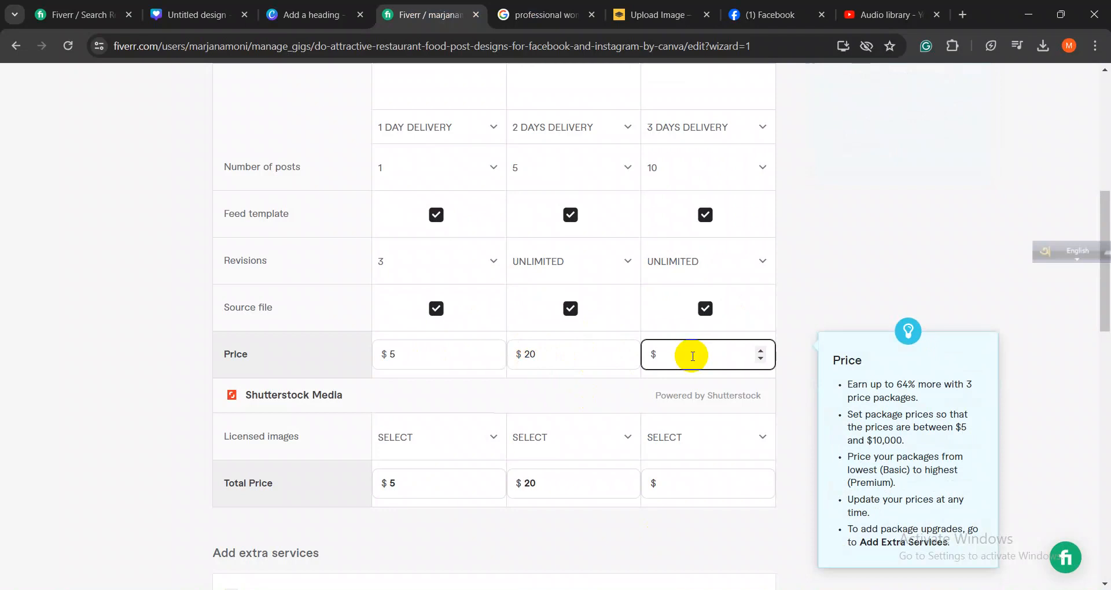
pyautogui.write('35')
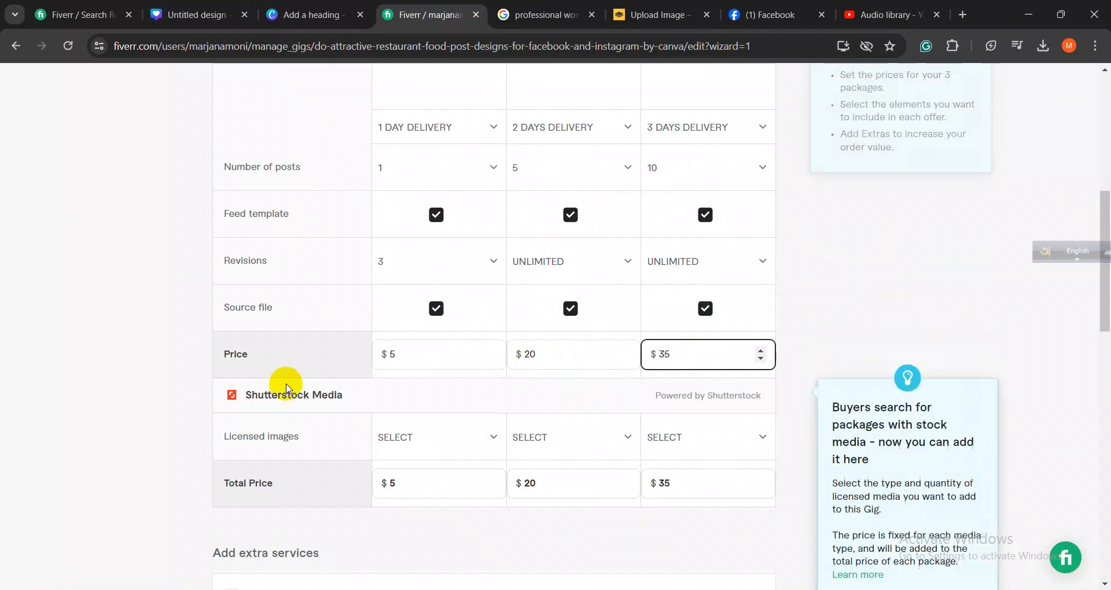
# - Examine the Shutterstock licensed images options and the total price row of the three packages
pyautogui.scroll(-1, 370, 368)
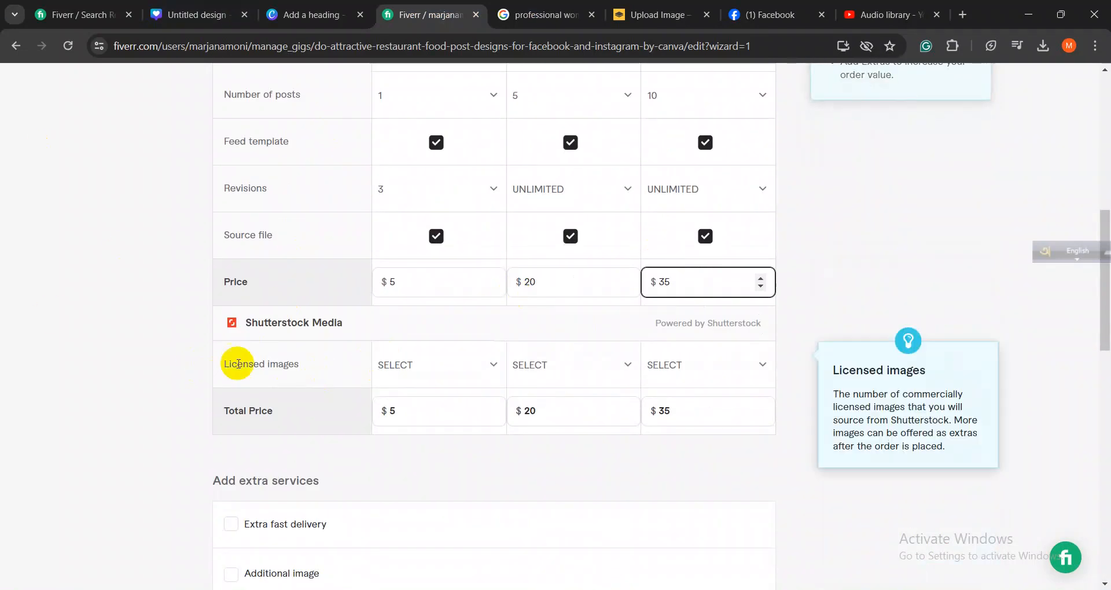
pyautogui.click(256, 365)
pyautogui.moveTo(258, 366); pyautogui.dragTo(307, 363)
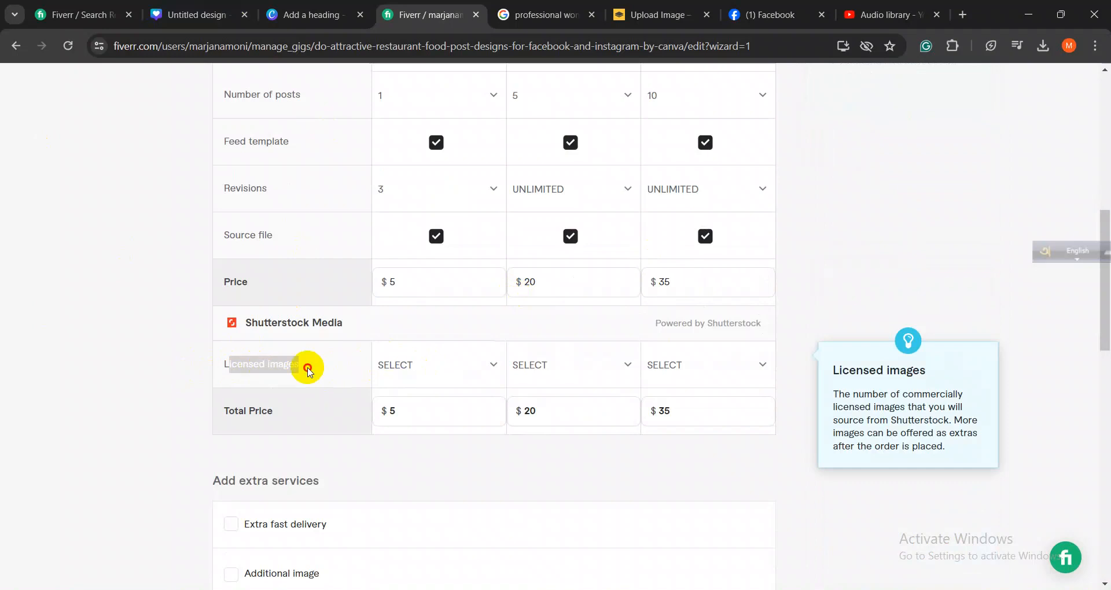
pyautogui.click(307, 366)
pyautogui.click(470, 372)
pyautogui.click(331, 373)
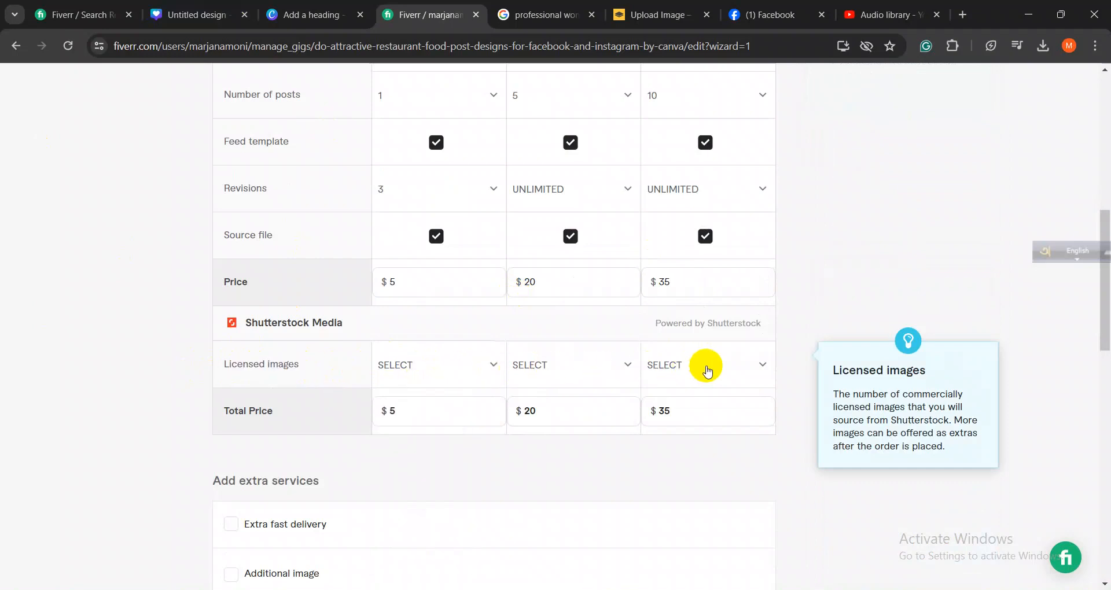
pyautogui.scroll(-2, 707, 372)
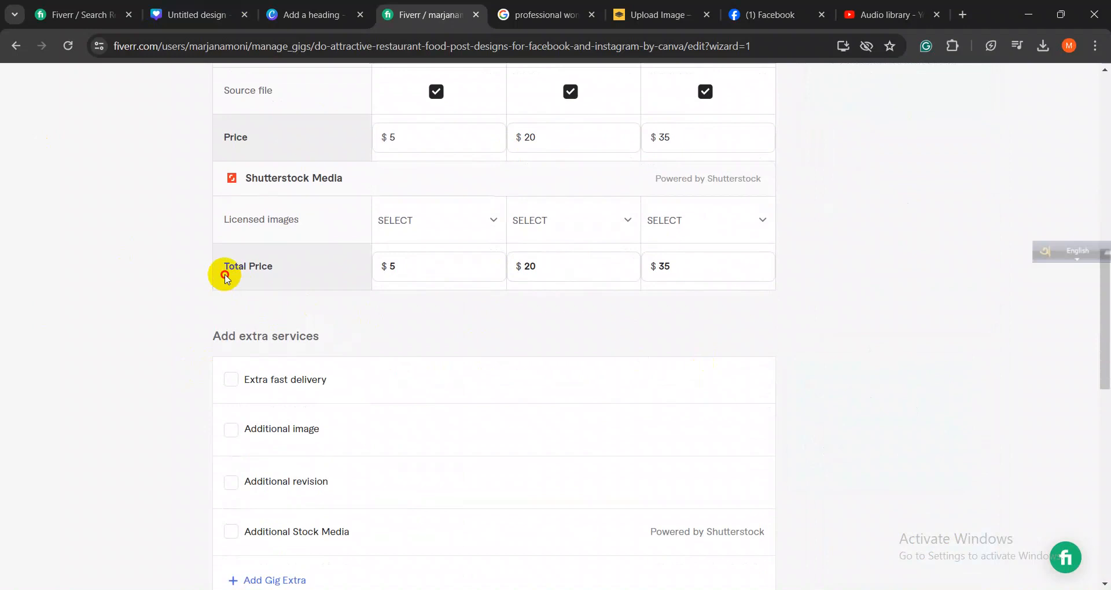
pyautogui.moveTo(224, 273); pyautogui.dragTo(802, 276)
pyautogui.click(802, 277)
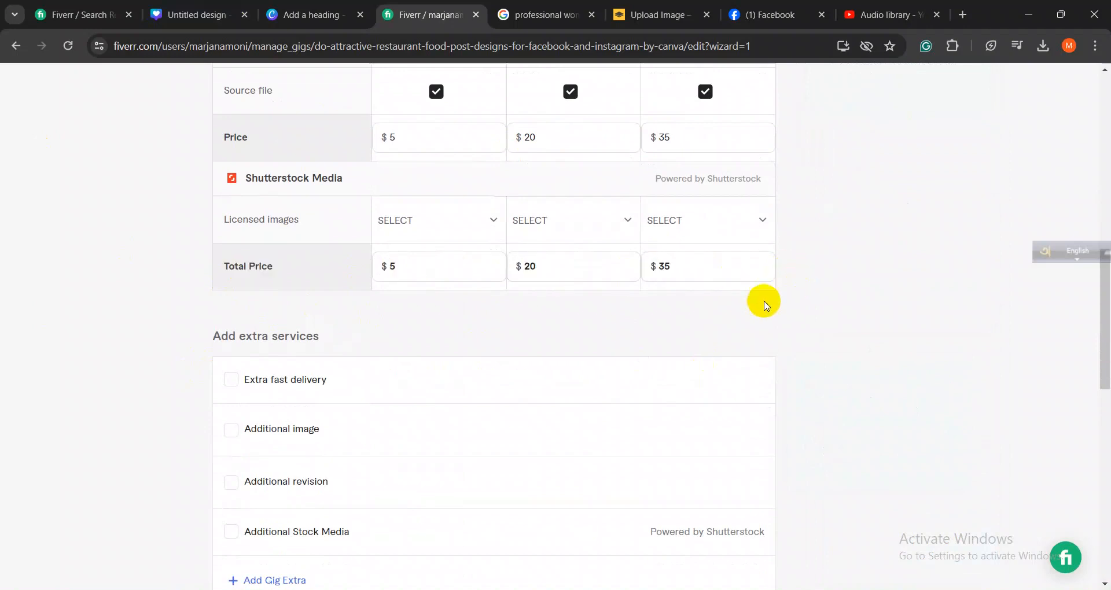
# - Look over the extra services on offer and review the completed package table
pyautogui.moveTo(214, 333); pyautogui.dragTo(364, 329)
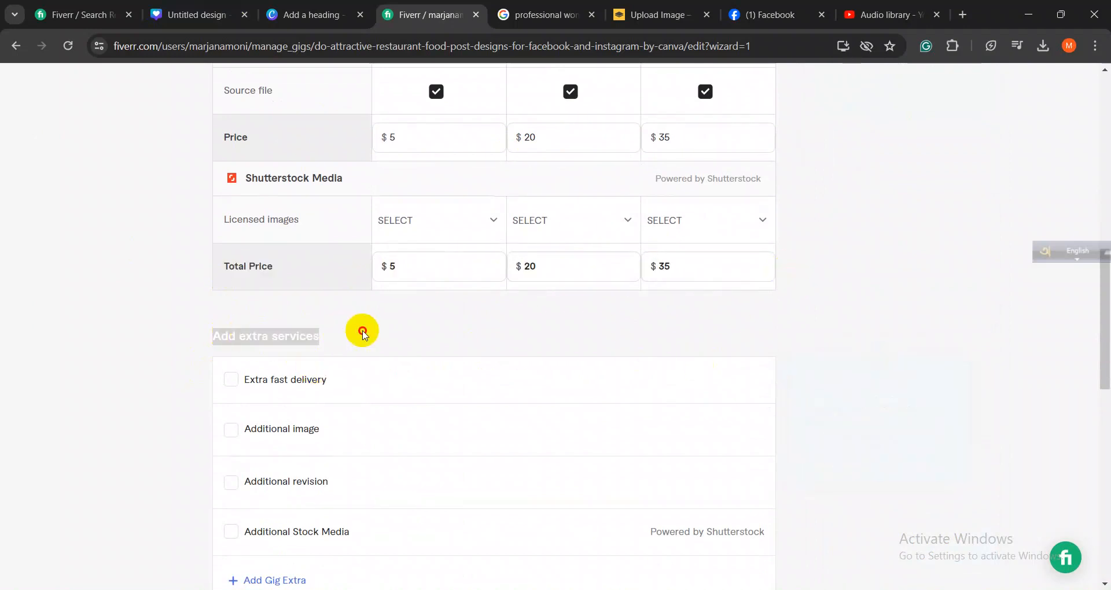
pyautogui.scroll(-1, 364, 335)
pyautogui.scroll(-2, 363, 334)
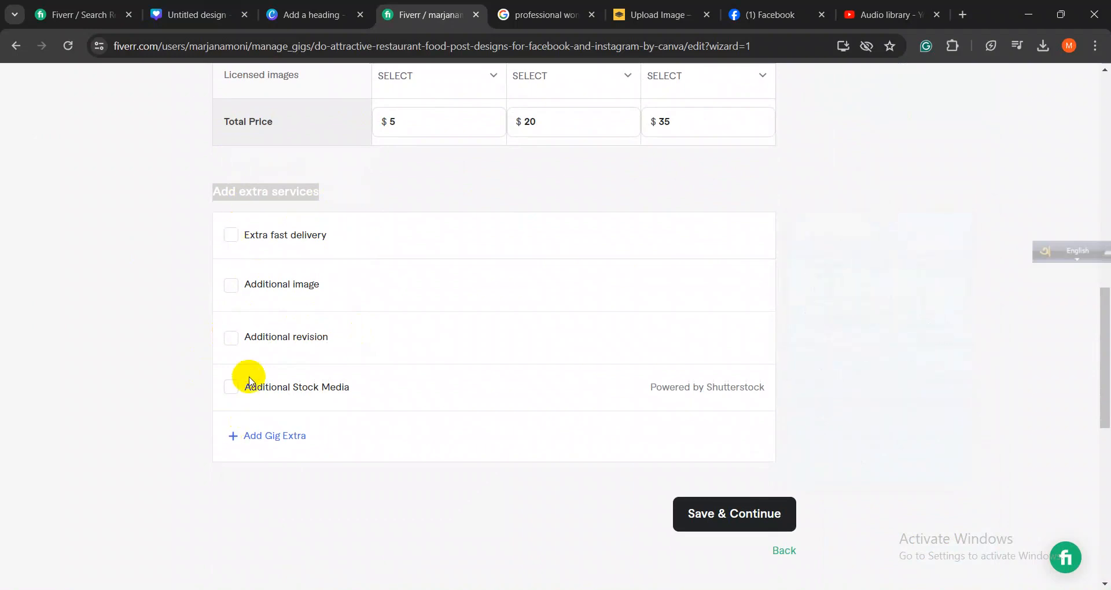
pyautogui.moveTo(214, 191); pyautogui.dragTo(366, 198)
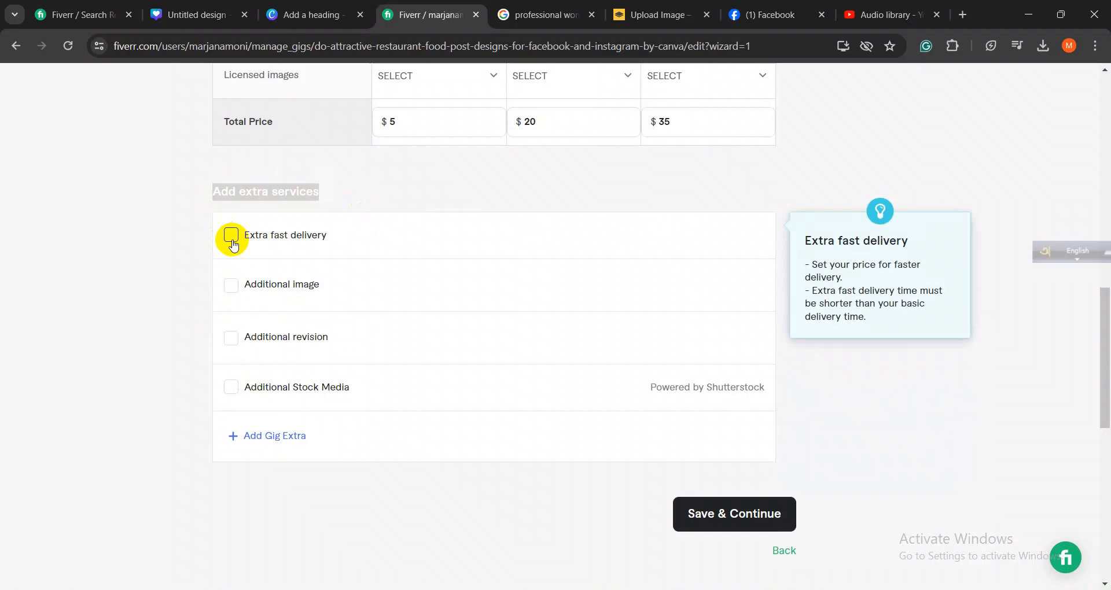
pyautogui.scroll(3, 453, 297)
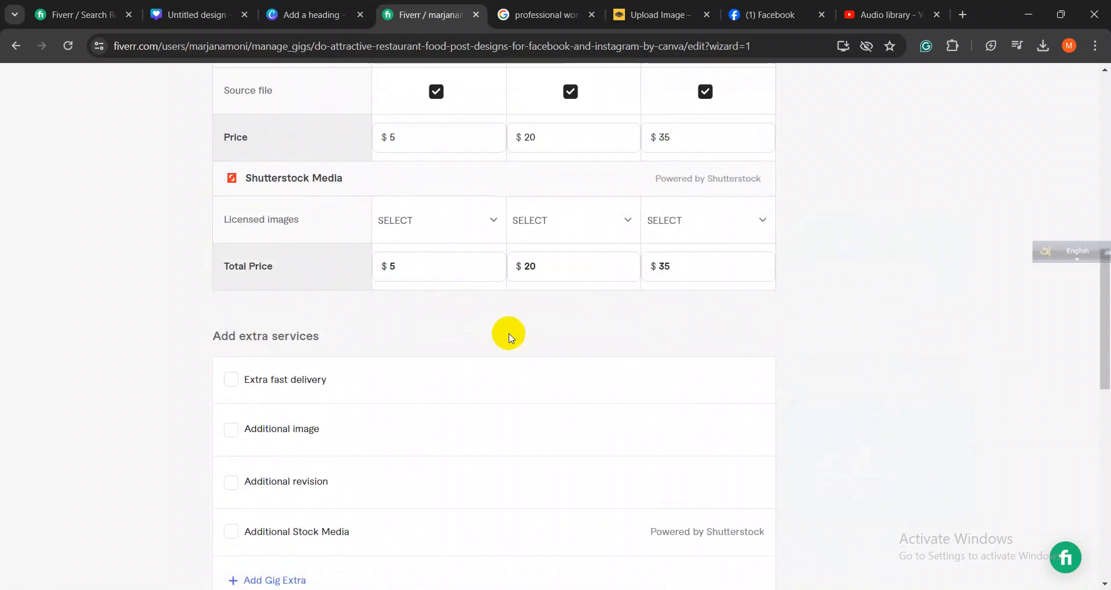
pyautogui.scroll(-4, 508, 339)
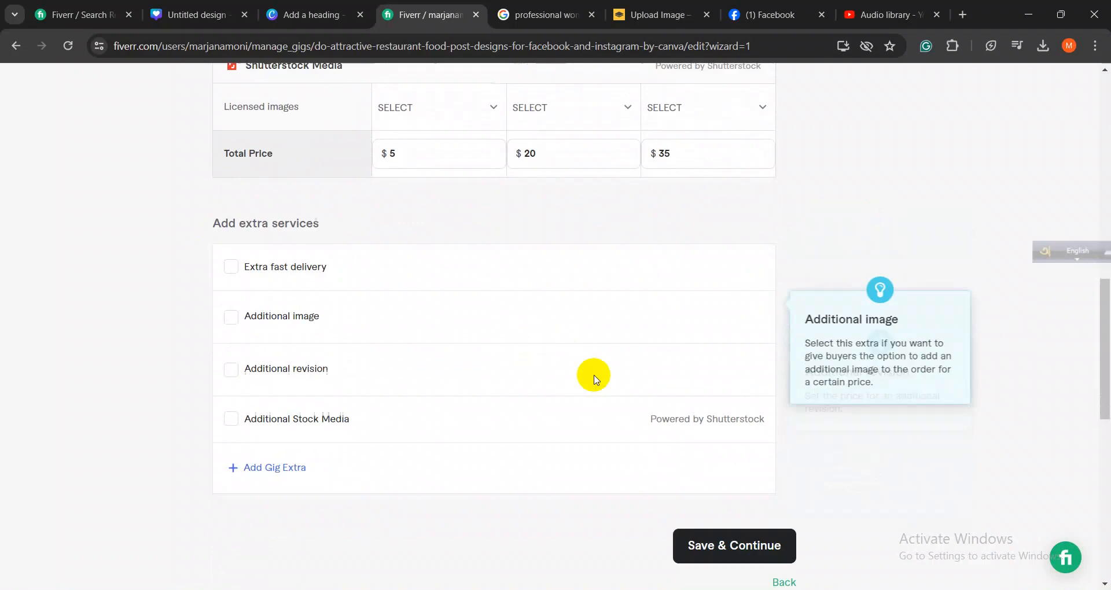
pyautogui.scroll(10, 711, 449)
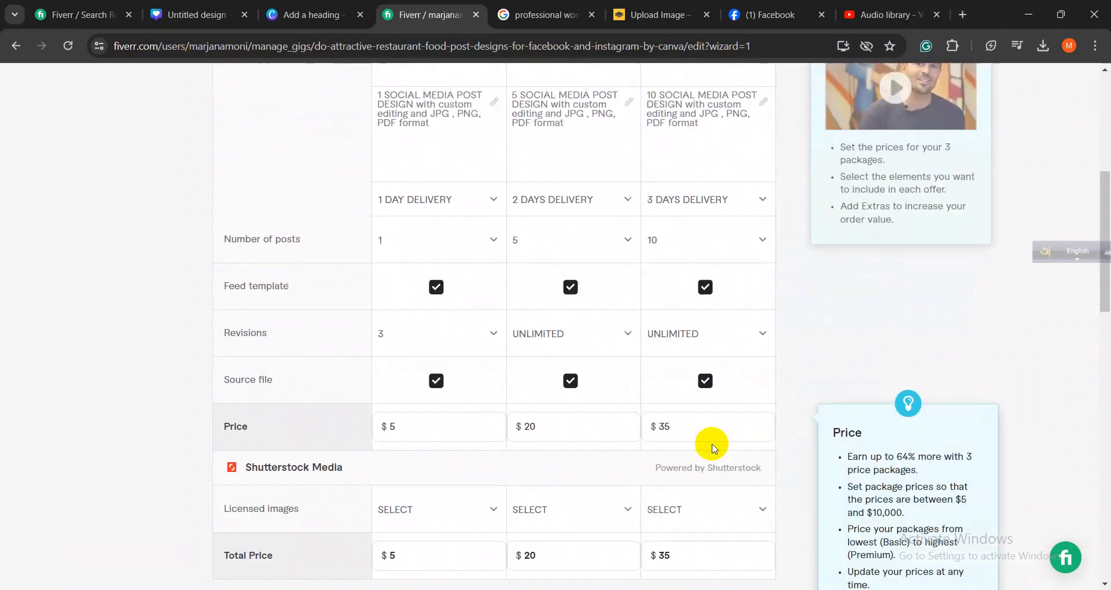
pyautogui.scroll(-2, 595, 309)
pyautogui.scroll(-5, 594, 308)
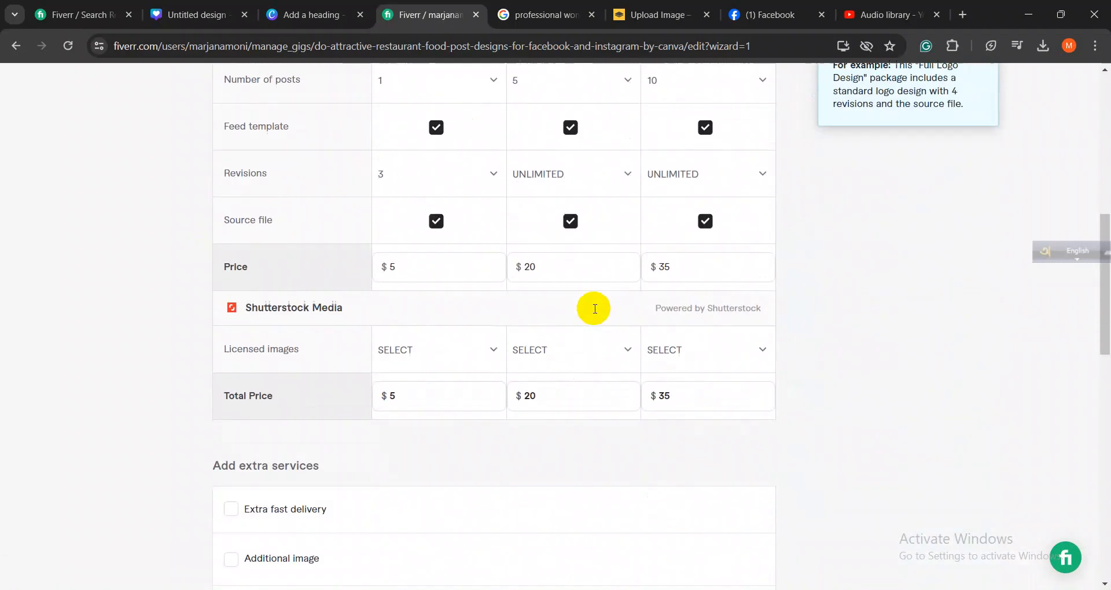
# - Save the package pricing without any extra services and continue to the gig's Description & FAQ section
pyautogui.scroll(5, 594, 311)
pyautogui.scroll(-10, 594, 311)
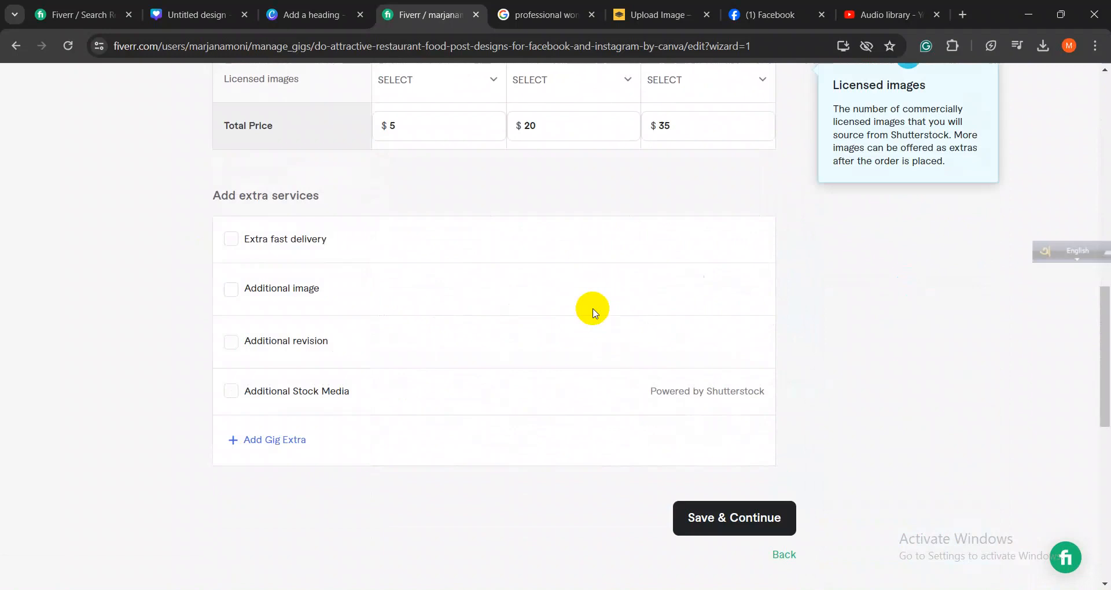
pyautogui.click(707, 513)
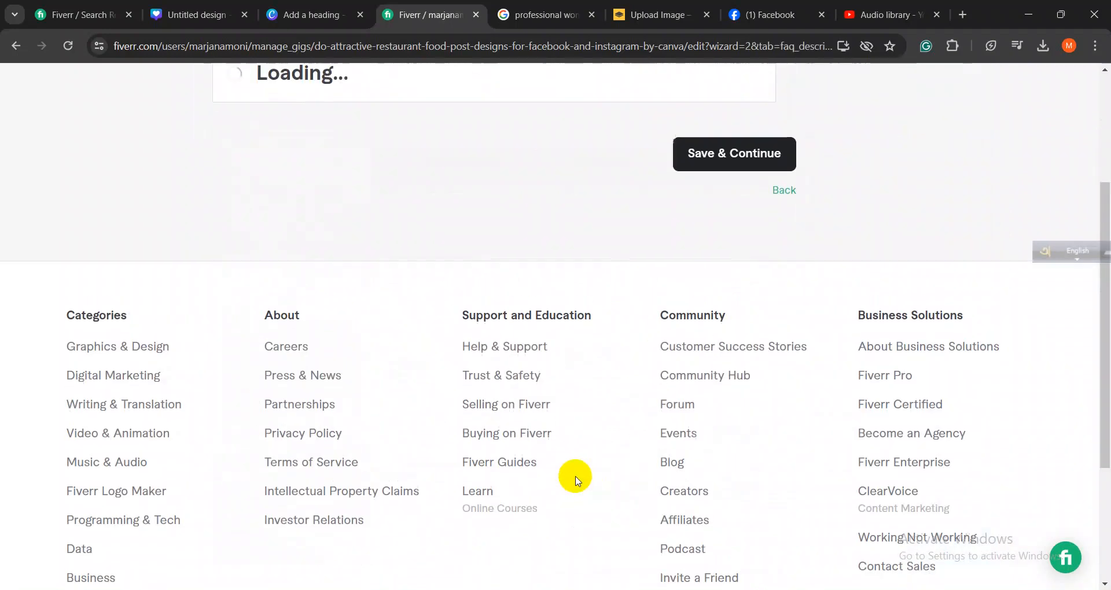
pyautogui.scroll(-3, 385, 405)
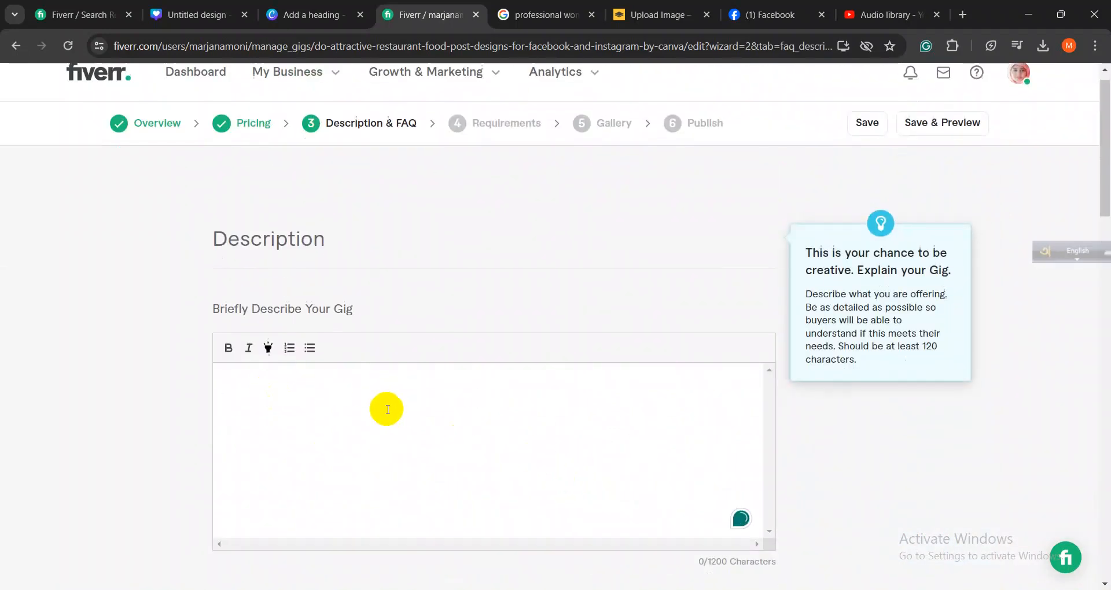
pyautogui.scroll(3, 240, 297)
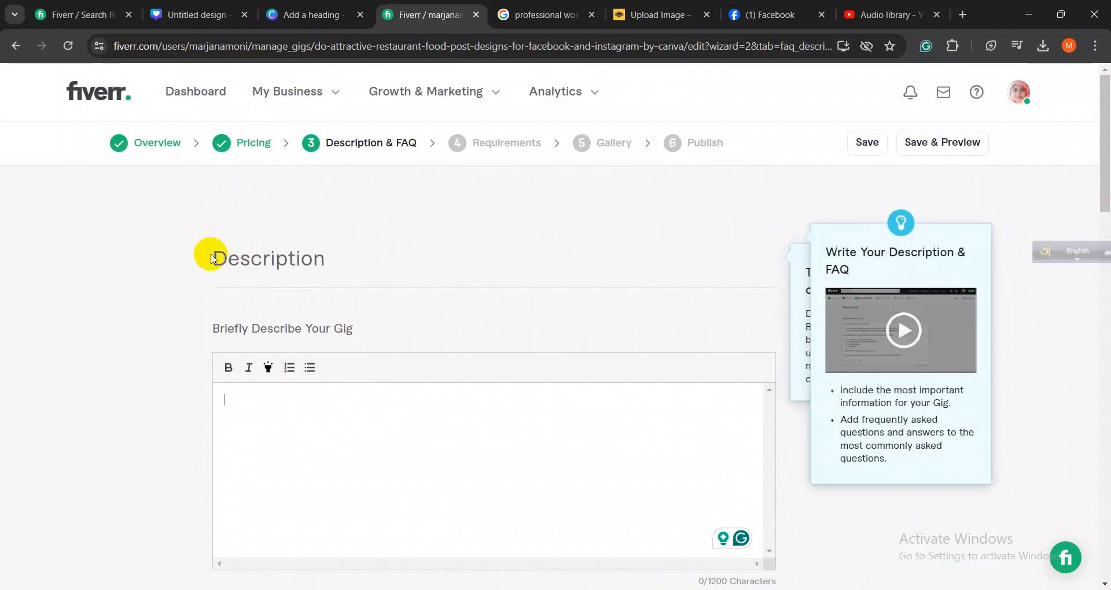
# - Switch to the Word document and copy the whole gig description text below the highlighted Description heading, through the closing lines
pyautogui.moveTo(211, 255); pyautogui.dragTo(322, 258)
pyautogui.hotkey('alt', 'Tab')
pyautogui.scroll(-2, 496, 384)
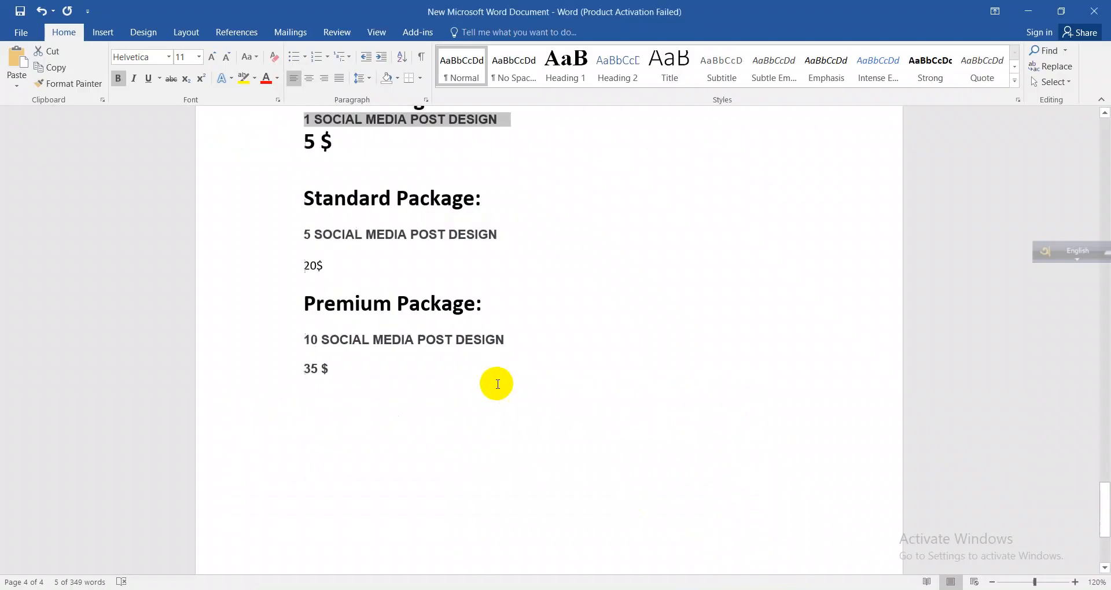
pyautogui.scroll(12, 496, 385)
pyautogui.scroll(6, 499, 384)
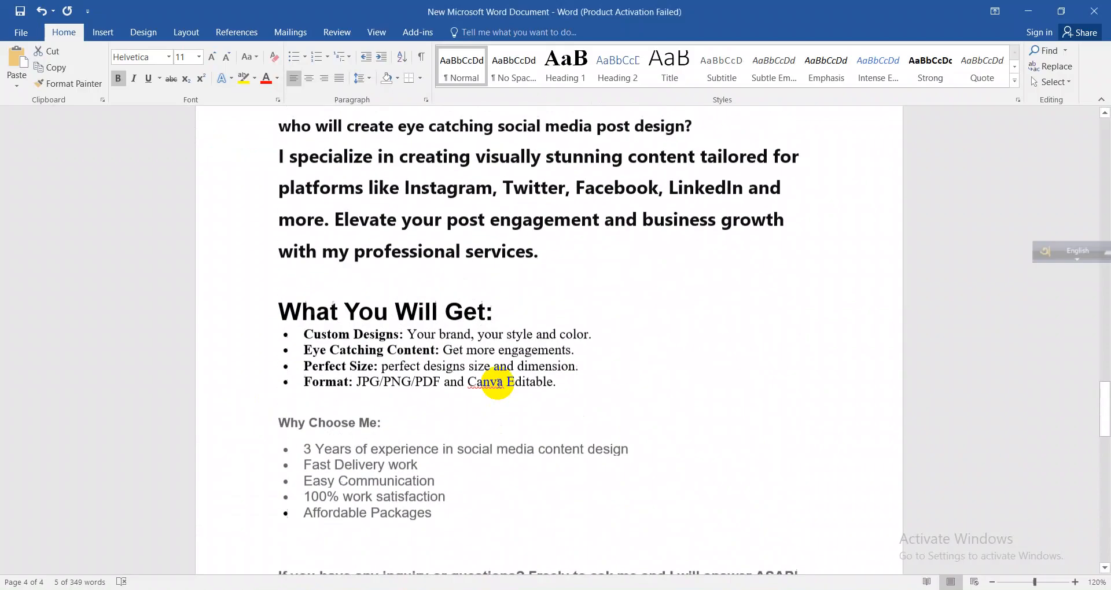
pyautogui.scroll(2, 498, 384)
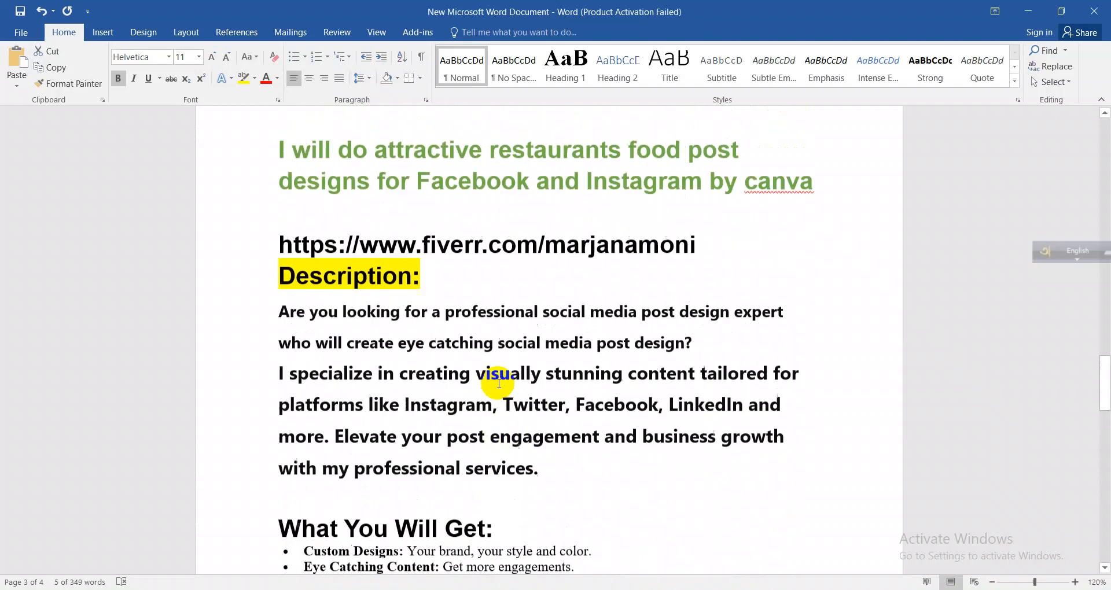
pyautogui.moveTo(278, 347); pyautogui.dragTo(435, 348)
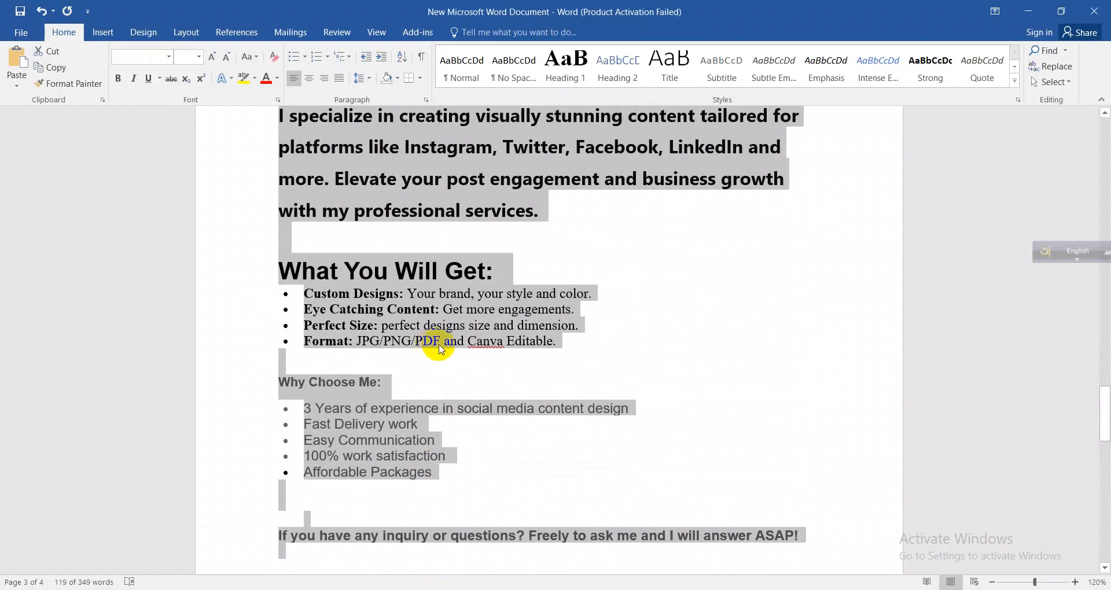
# - Return to the Fiverr gig form in the browser and paste the copied text into the gig description
pyautogui.click(700, 589)
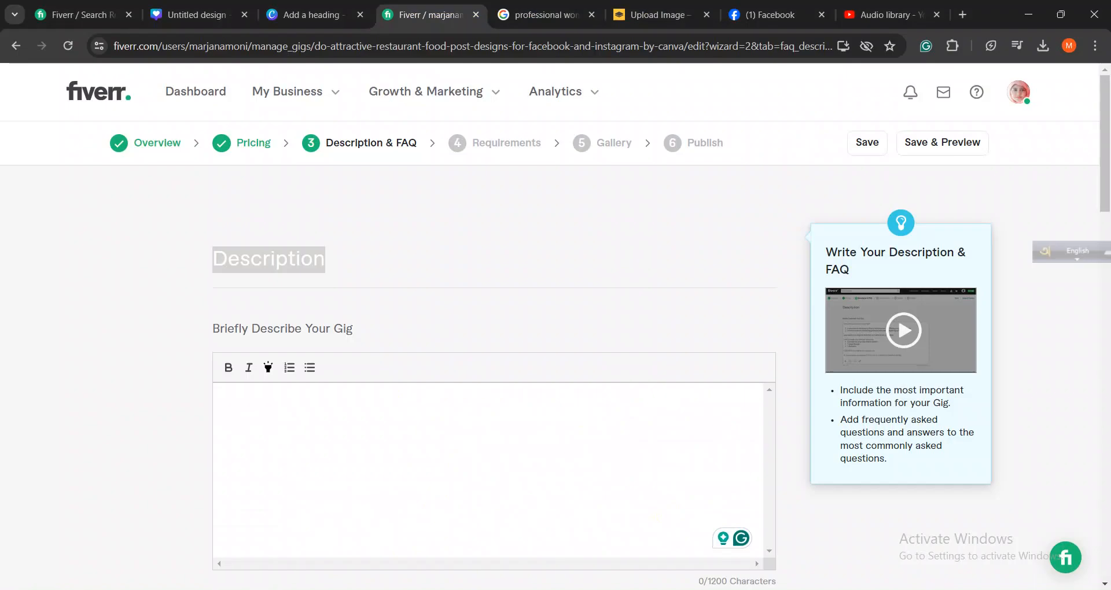
pyautogui.click(302, 418)
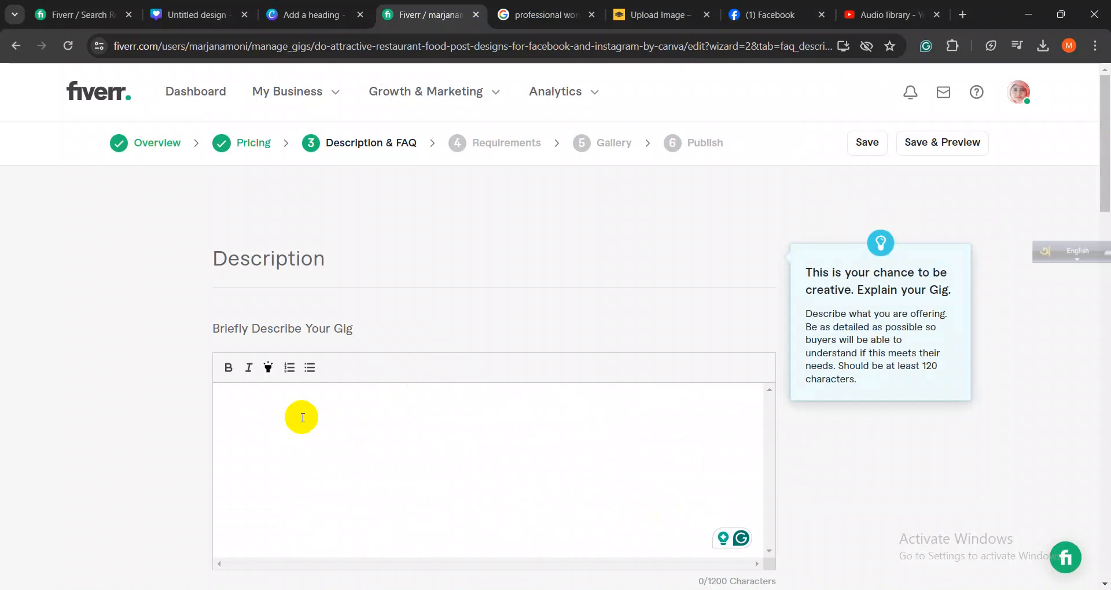
pyautogui.hotkey('ctrl', 'v')
# - Correct the wording to "perfect design size", "eye-catching" and "social media post designs" using the Grammarly suggestions
pyautogui.scroll(3, 365, 449)
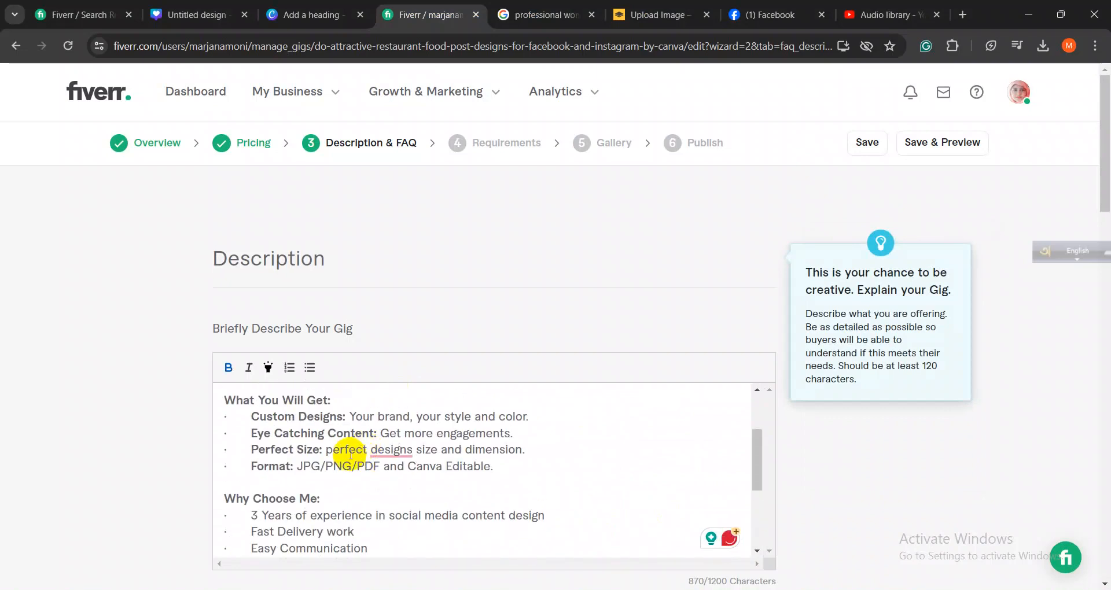
pyautogui.click(389, 486)
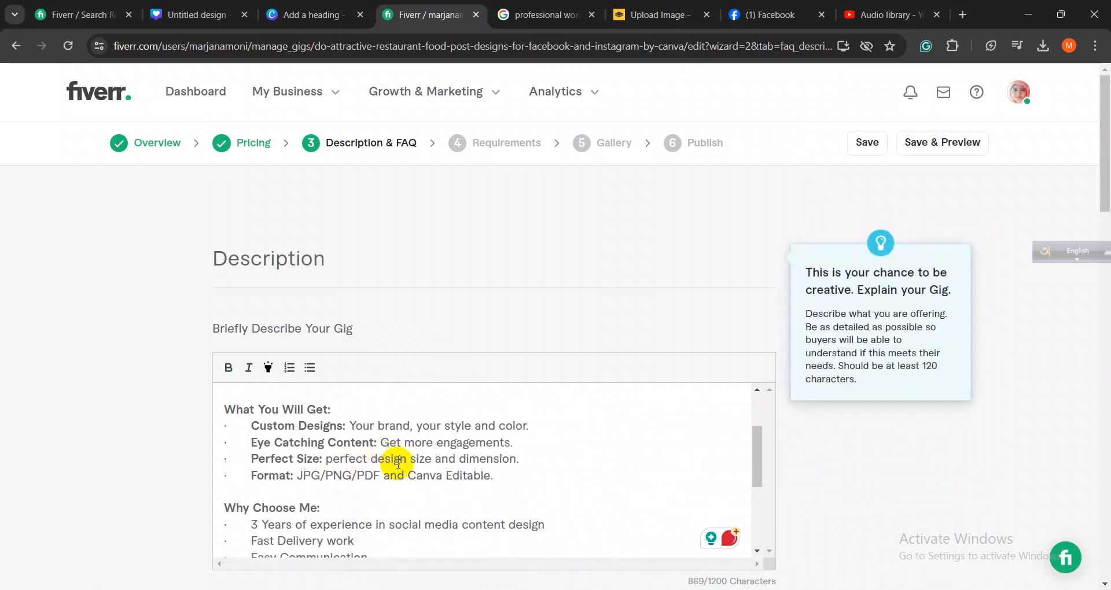
pyautogui.scroll(3, 398, 460)
pyautogui.click(249, 415)
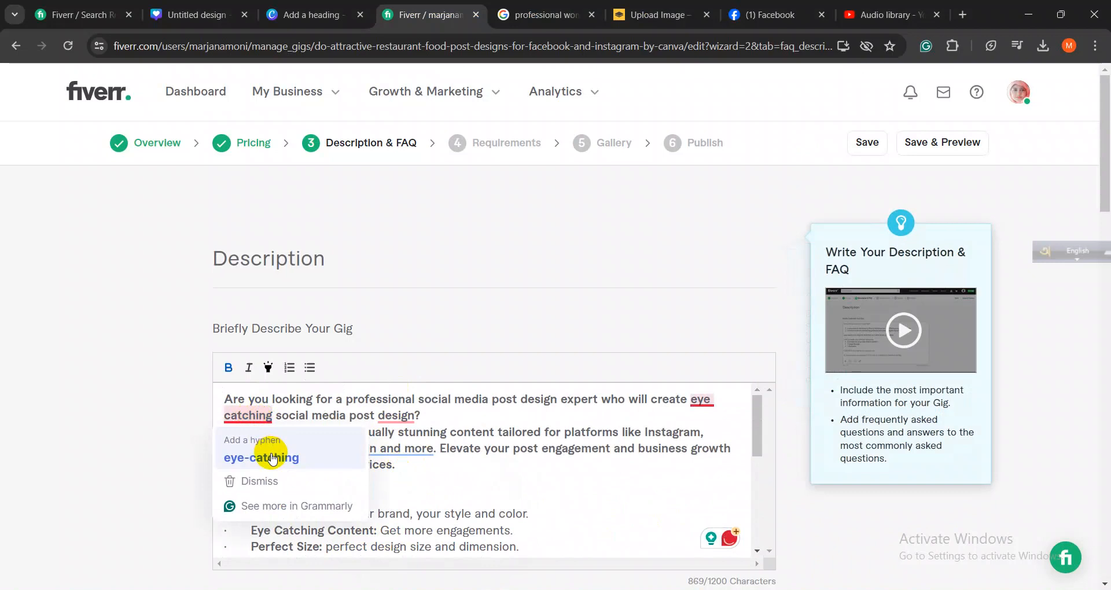
pyautogui.click(273, 458)
pyautogui.click(398, 415)
pyautogui.click(397, 454)
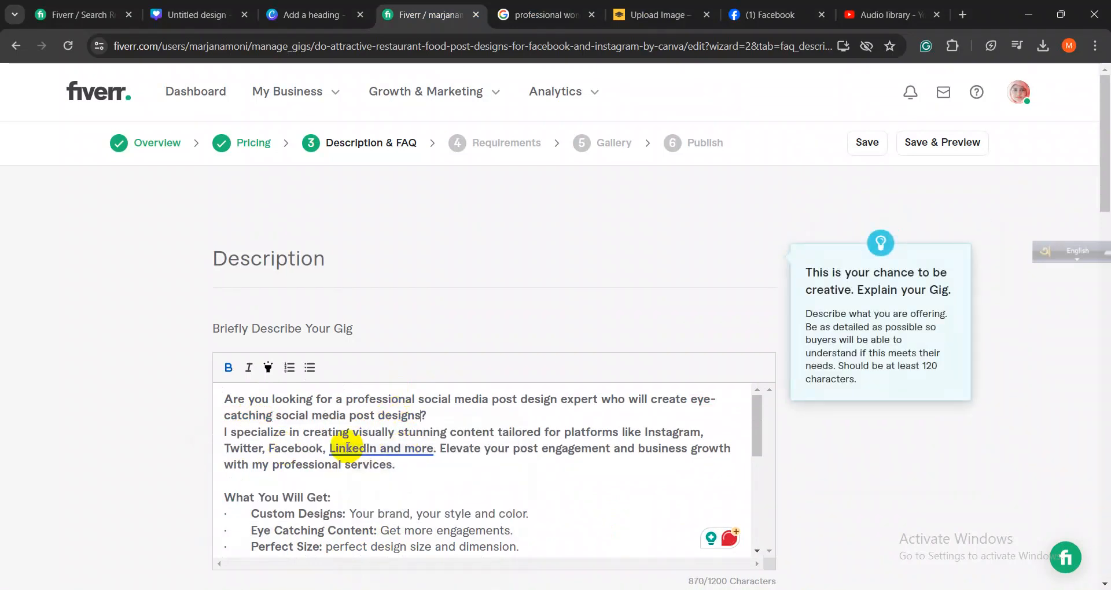
# - Reveal the Grammarly premium suggestion for "LinkedIn and more" and replace the phrase with "and LinkedIn"
pyautogui.click(347, 448)
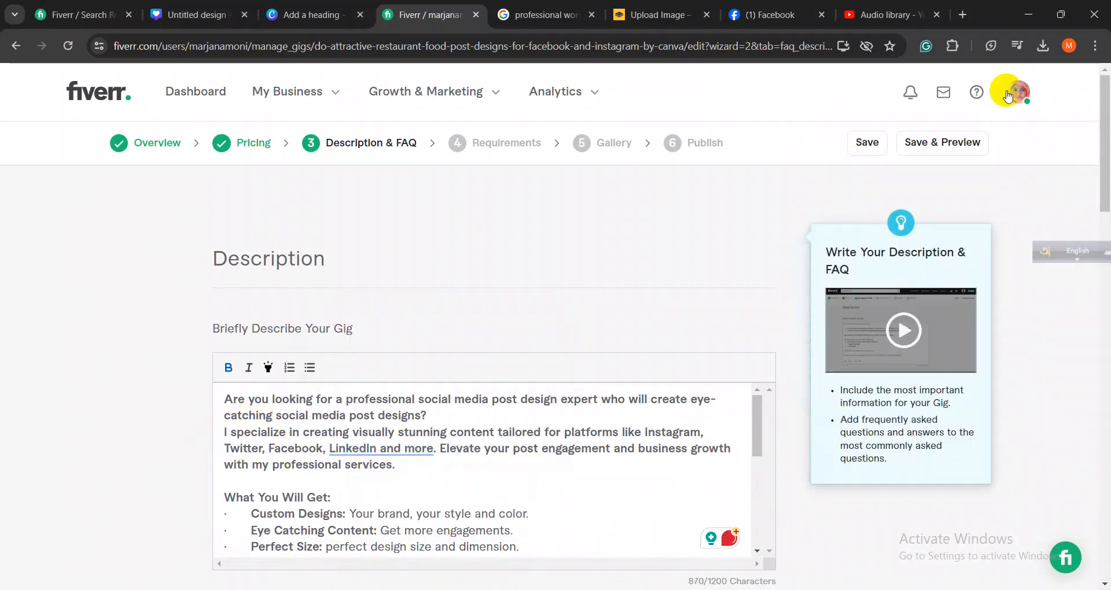
pyautogui.click(393, 452)
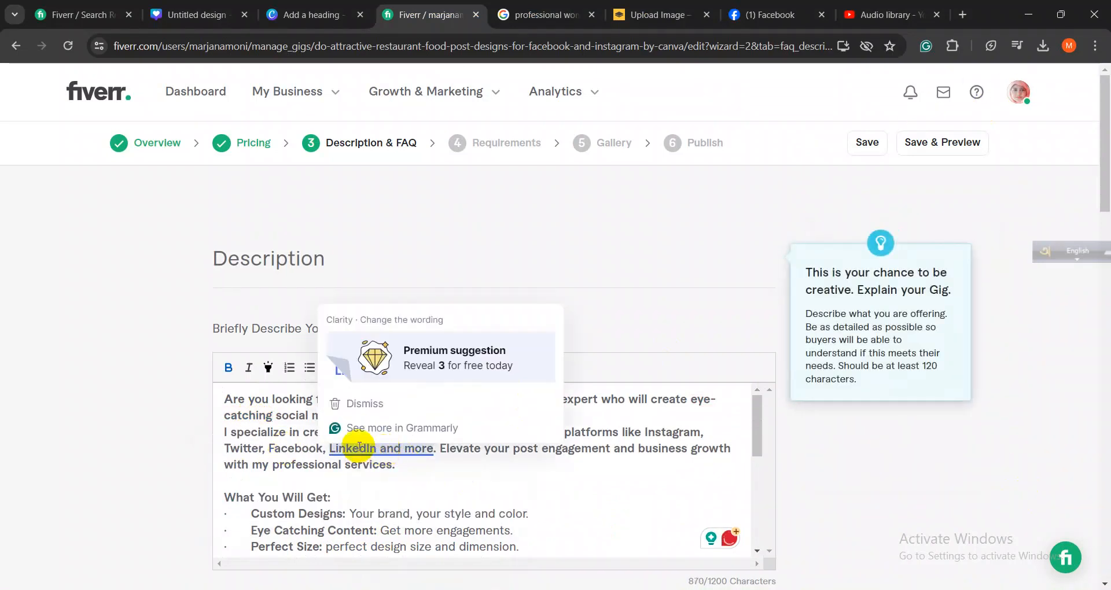
pyautogui.click(332, 375)
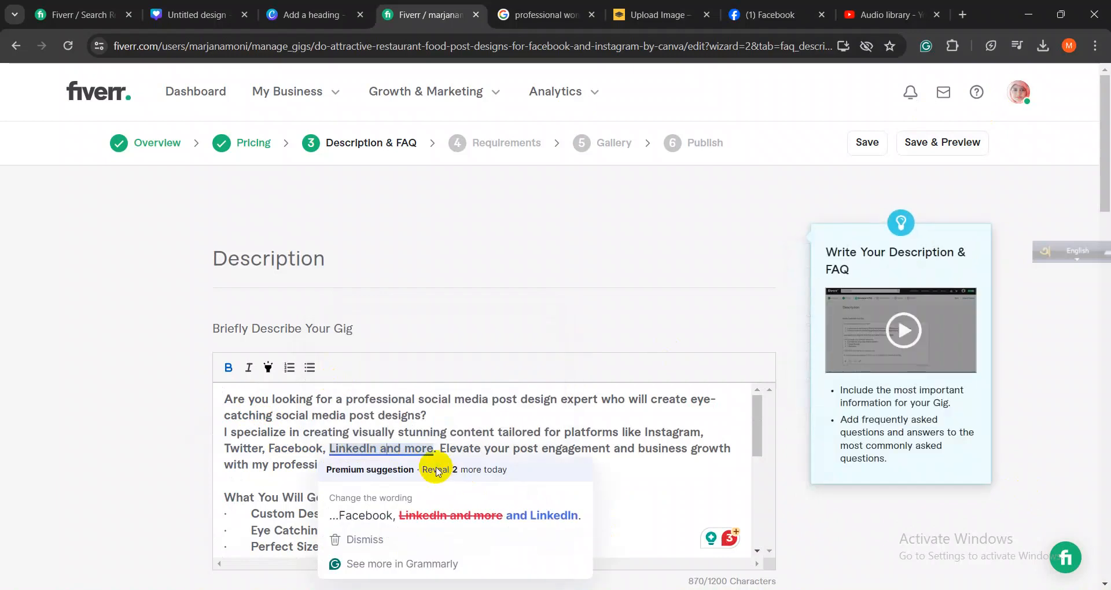
pyautogui.click(529, 515)
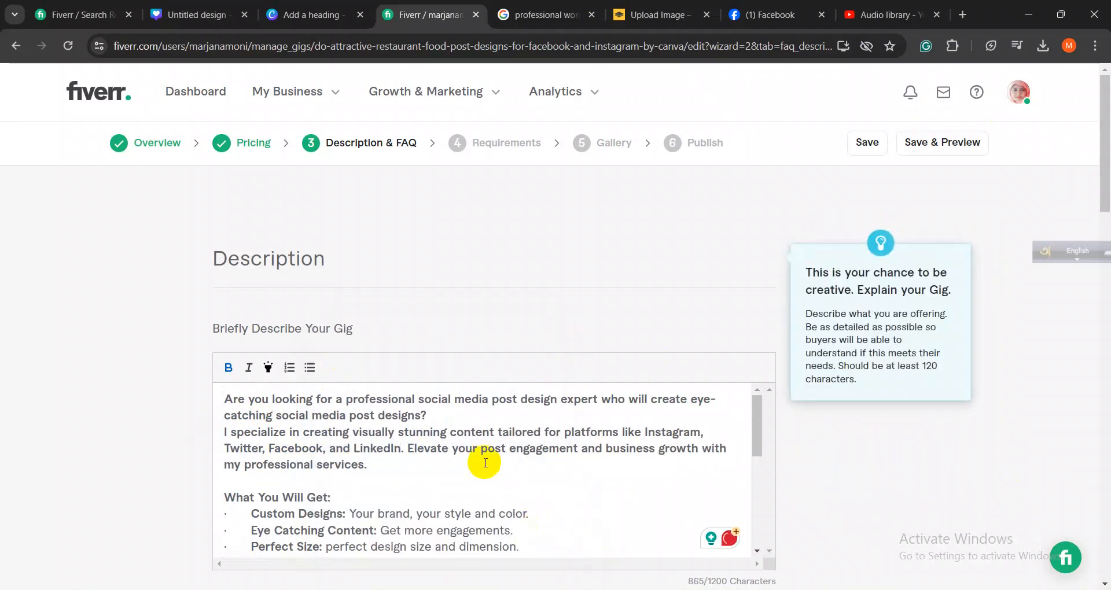
# - Delete the surplus blank line between the Why Choose Me list and the closing inquiry sentence
pyautogui.scroll(-2, 486, 463)
pyautogui.scroll(1, 472, 440)
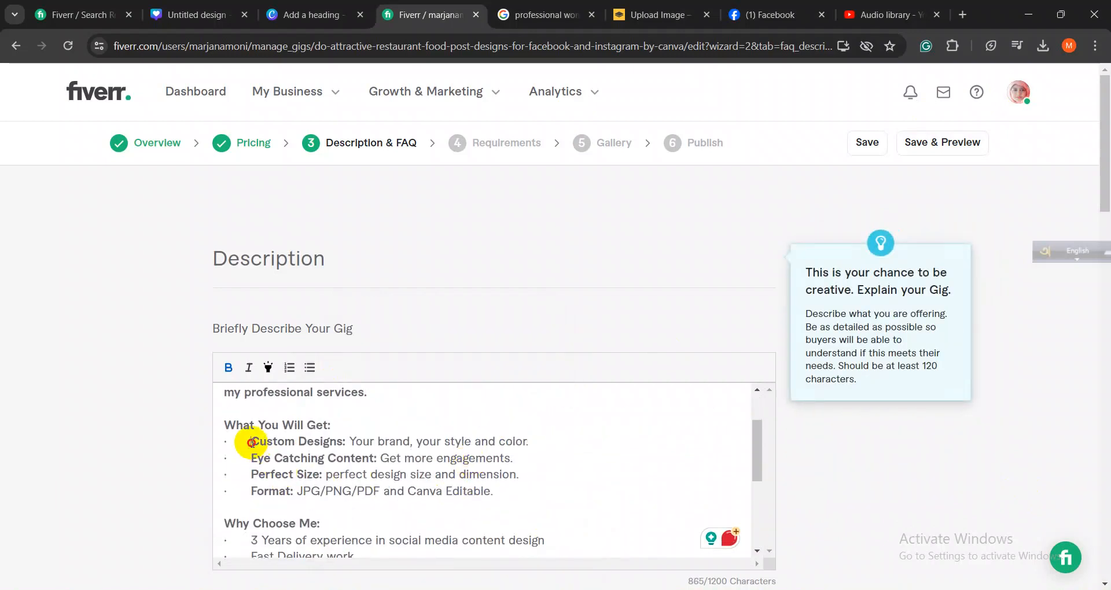
pyautogui.moveTo(250, 442); pyautogui.dragTo(501, 486)
pyautogui.click(497, 488)
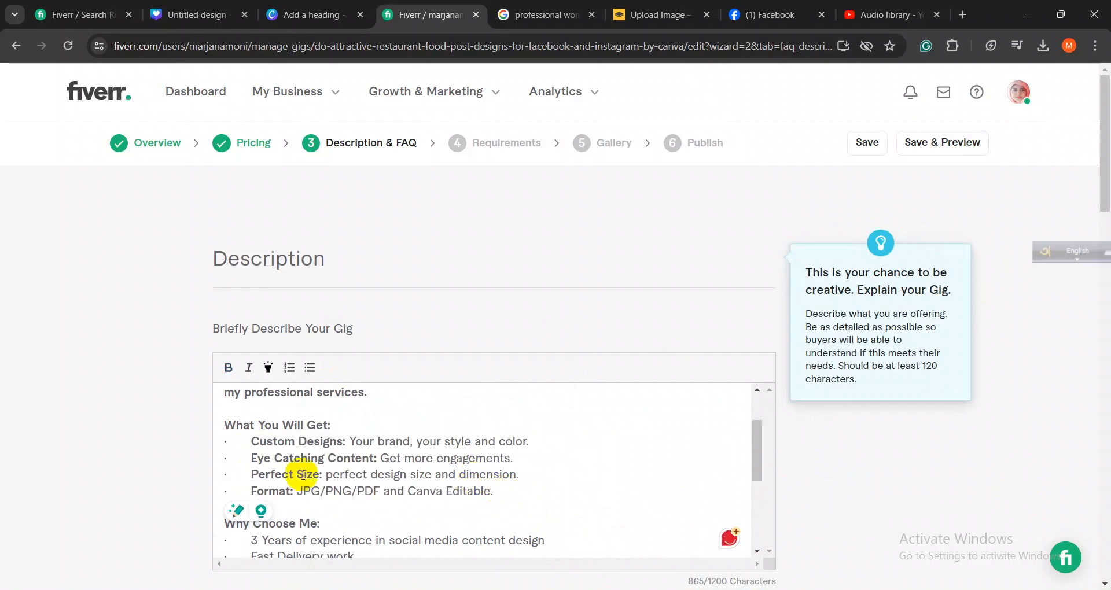
pyautogui.scroll(-3, 289, 460)
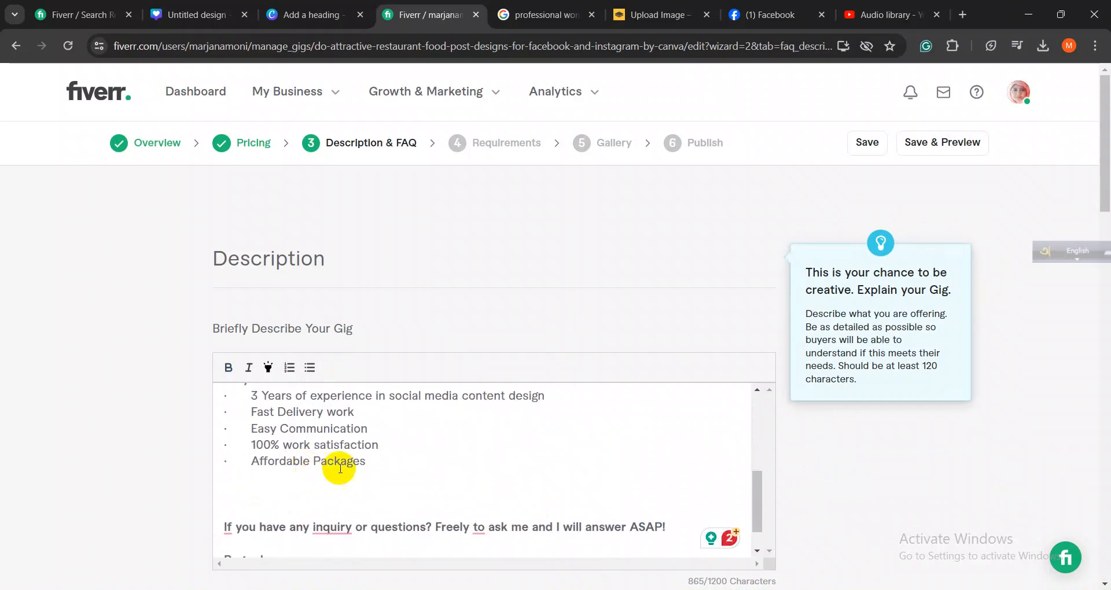
pyautogui.scroll(3, 382, 464)
pyautogui.scroll(-3, 505, 486)
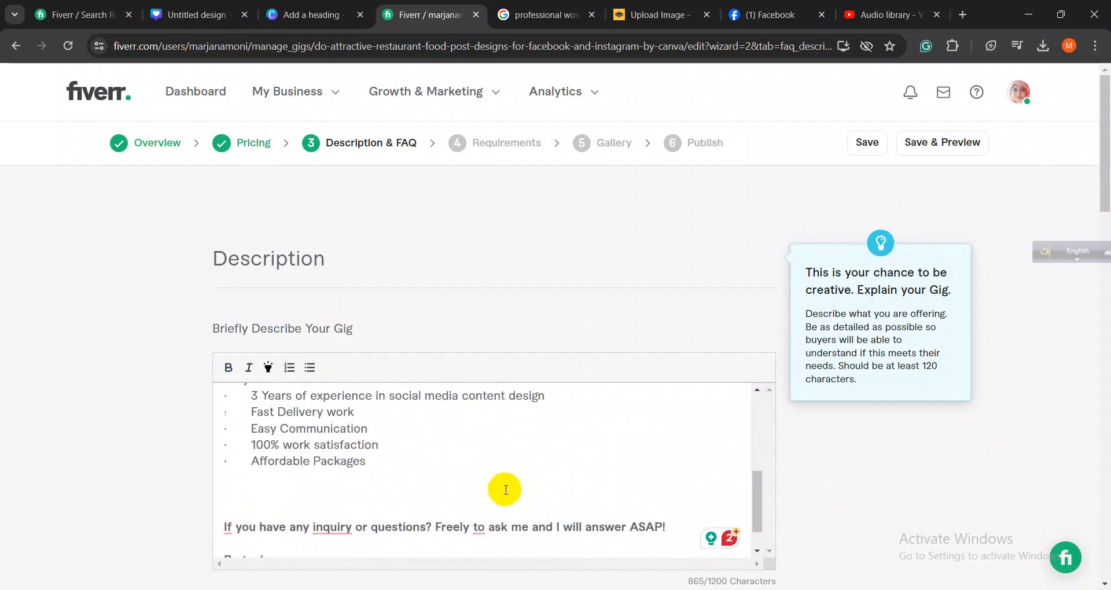
pyautogui.press('BackSpace')
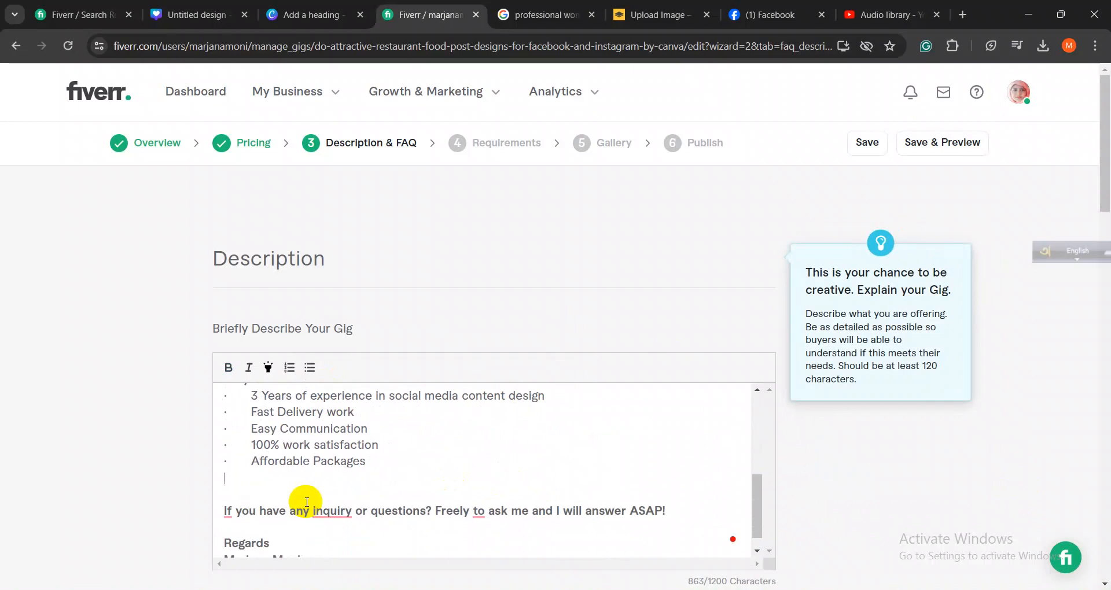
# - Accept the Grammarly corrections in the closing sentence so it reads "Do you have any inquiries or questions? Freely ask me", and close the review
pyautogui.scroll(-1, 307, 501)
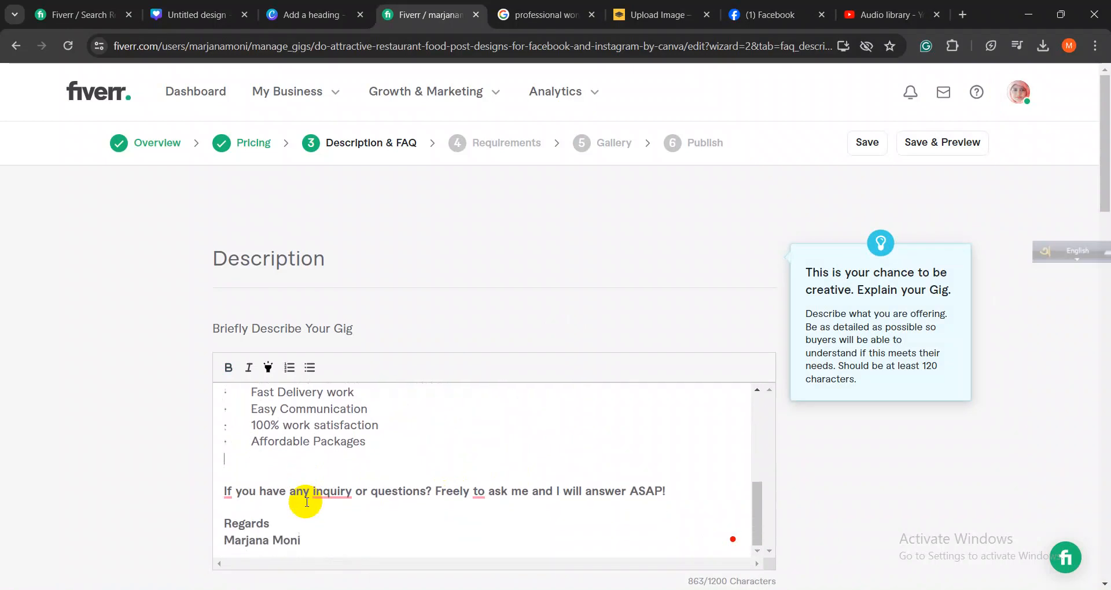
pyautogui.click(227, 492)
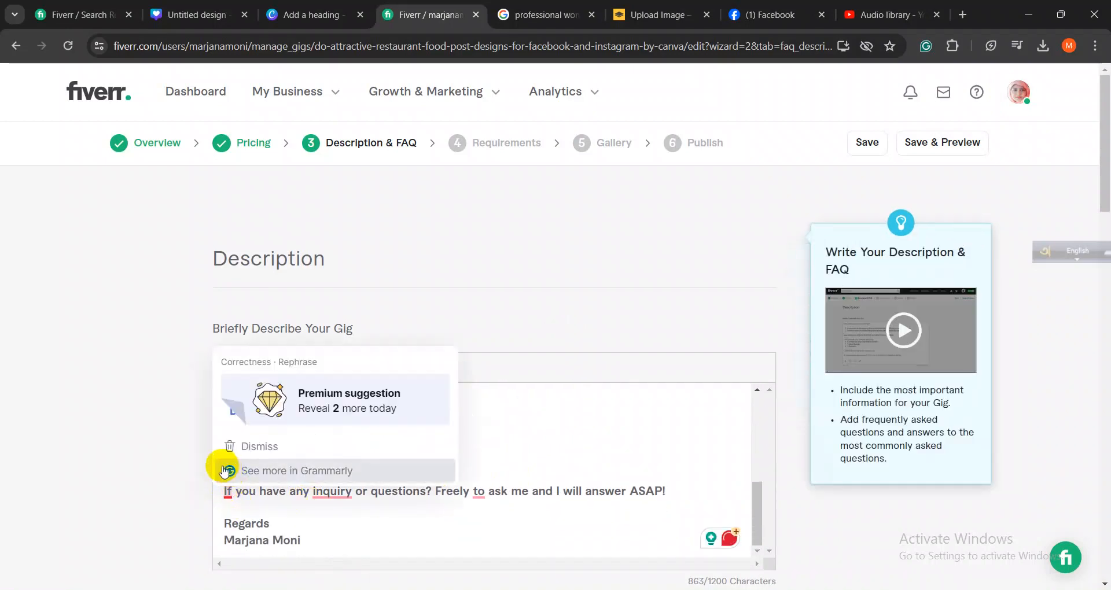
pyautogui.click(227, 470)
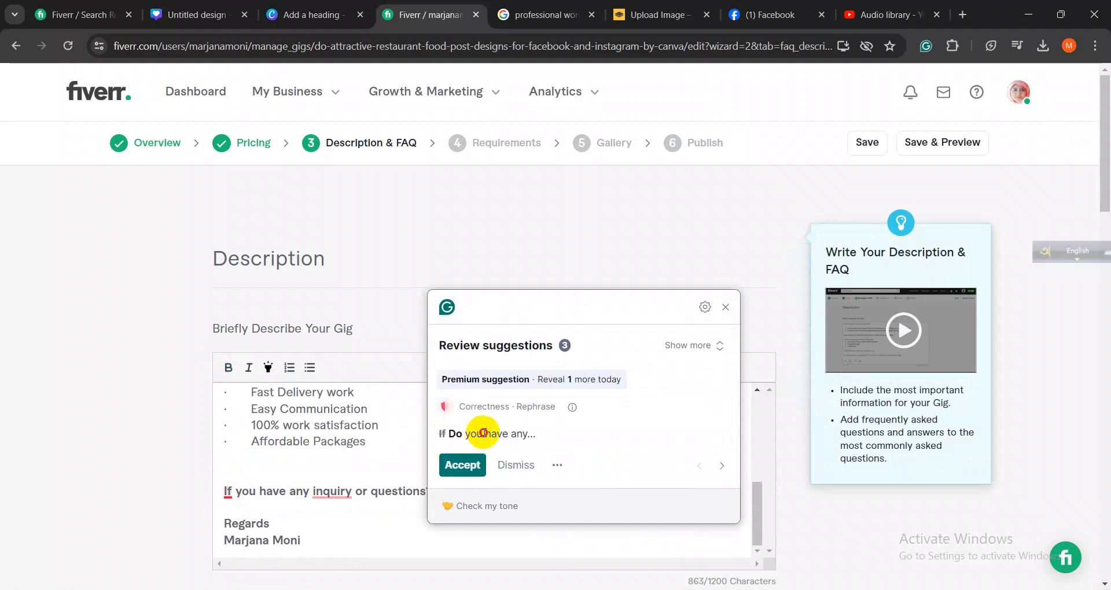
pyautogui.click(462, 464)
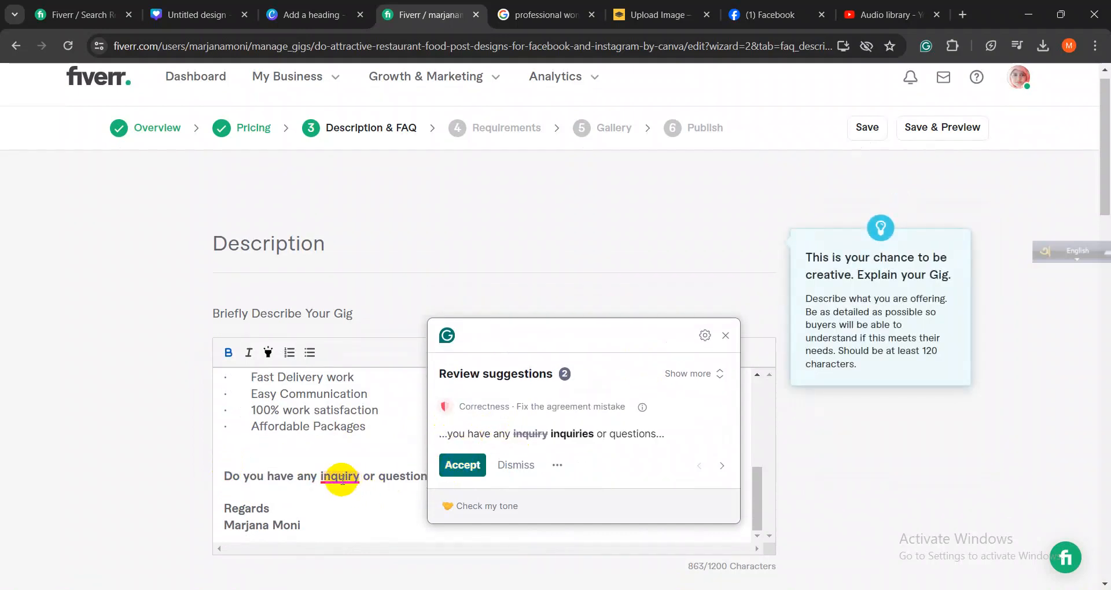
pyautogui.click(463, 464)
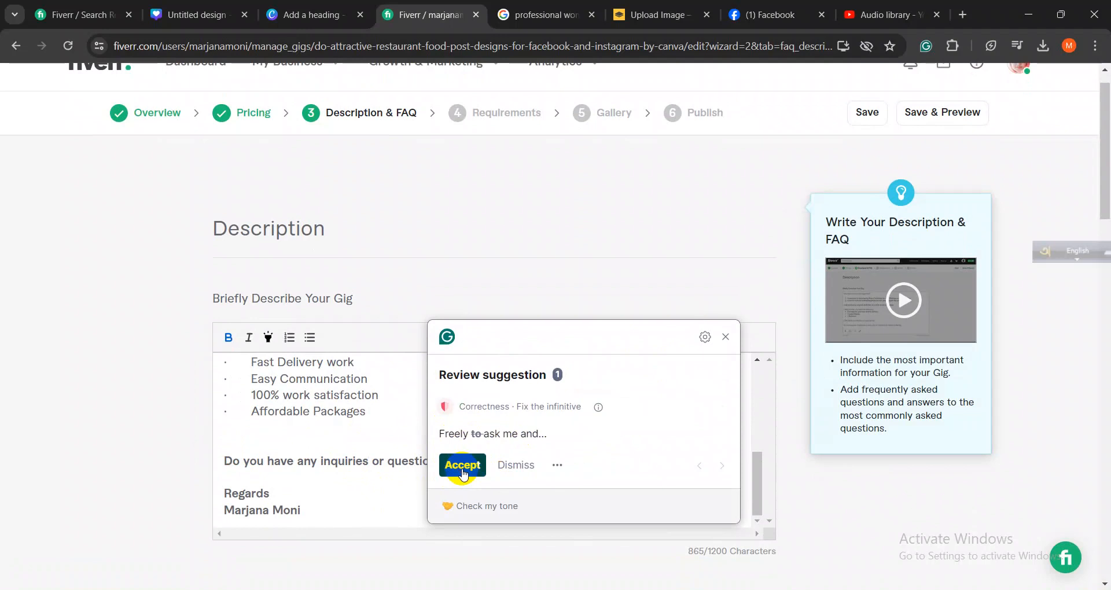
pyautogui.click(460, 465)
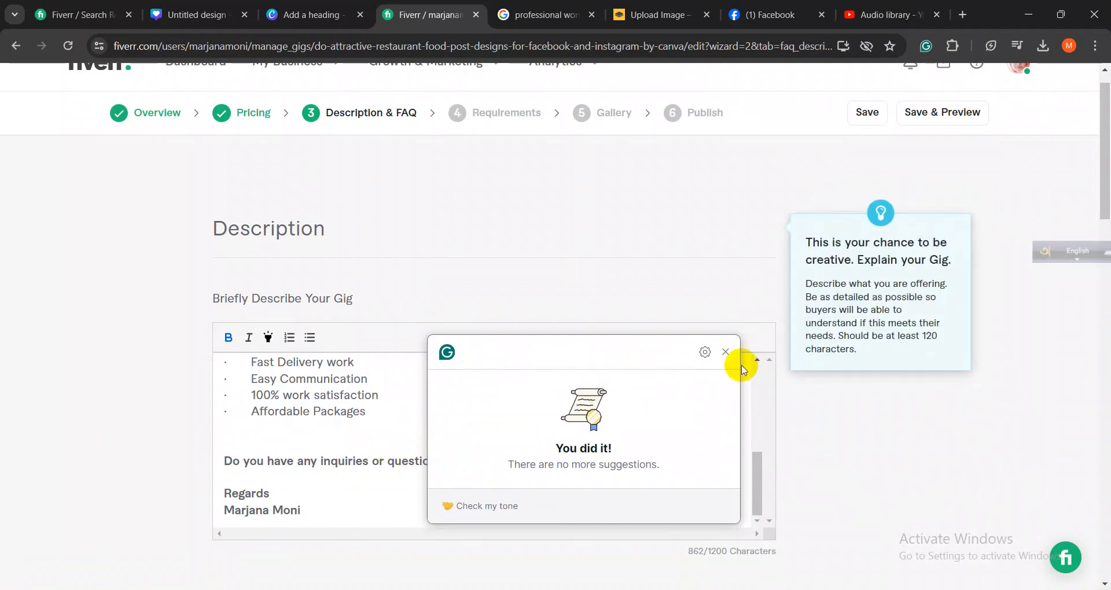
pyautogui.click(725, 352)
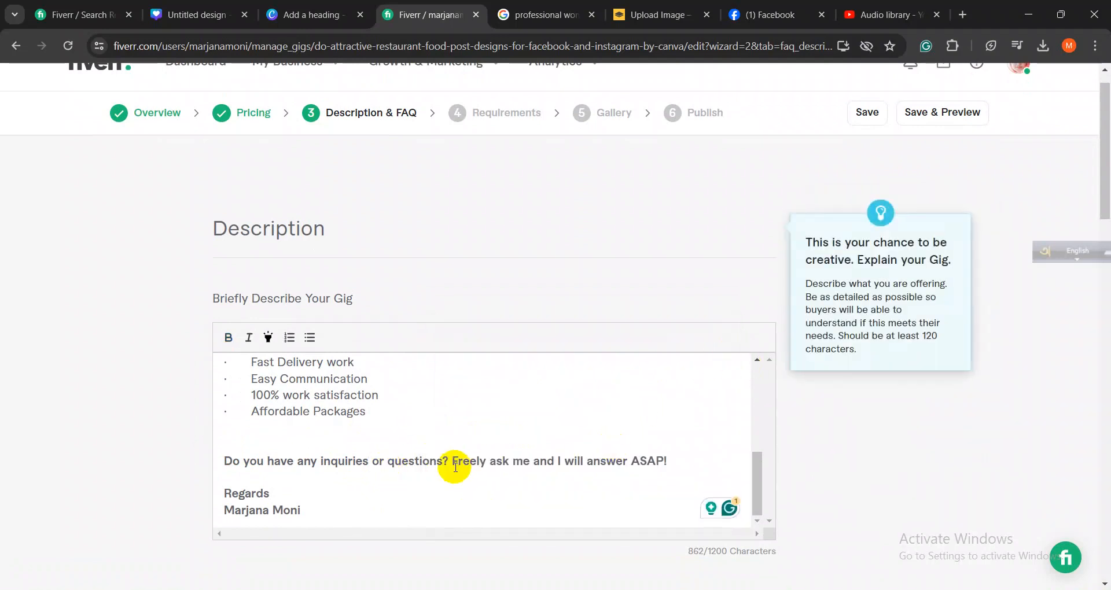
# - Format the five items under Why Choose Me as a bulleted list
pyautogui.scroll(-1, 454, 466)
pyautogui.scroll(1, 289, 376)
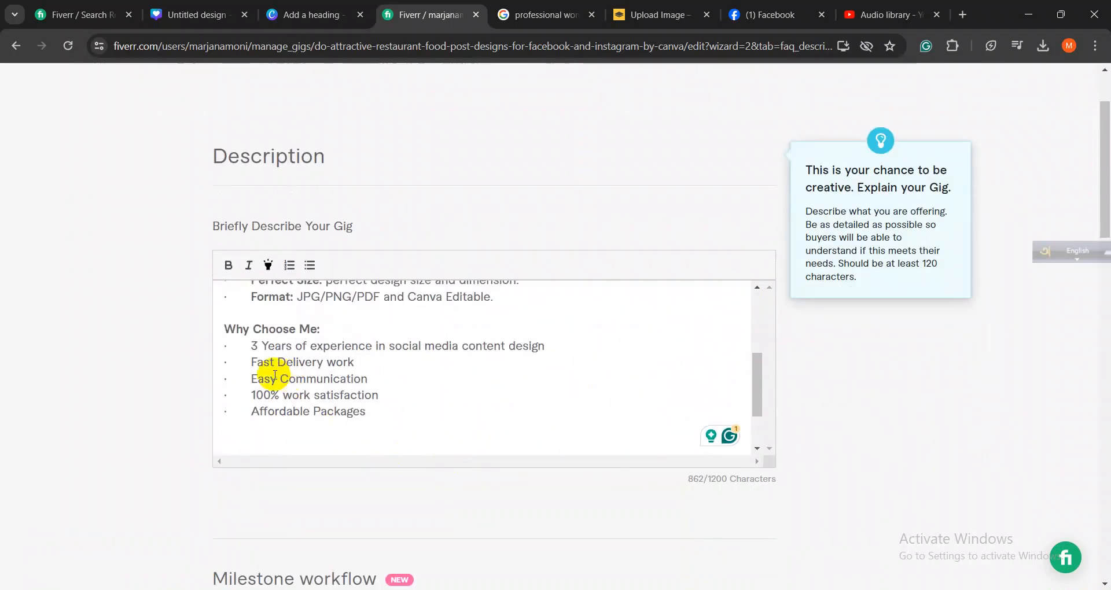
pyautogui.moveTo(250, 346); pyautogui.dragTo(218, 342)
pyautogui.click(372, 409)
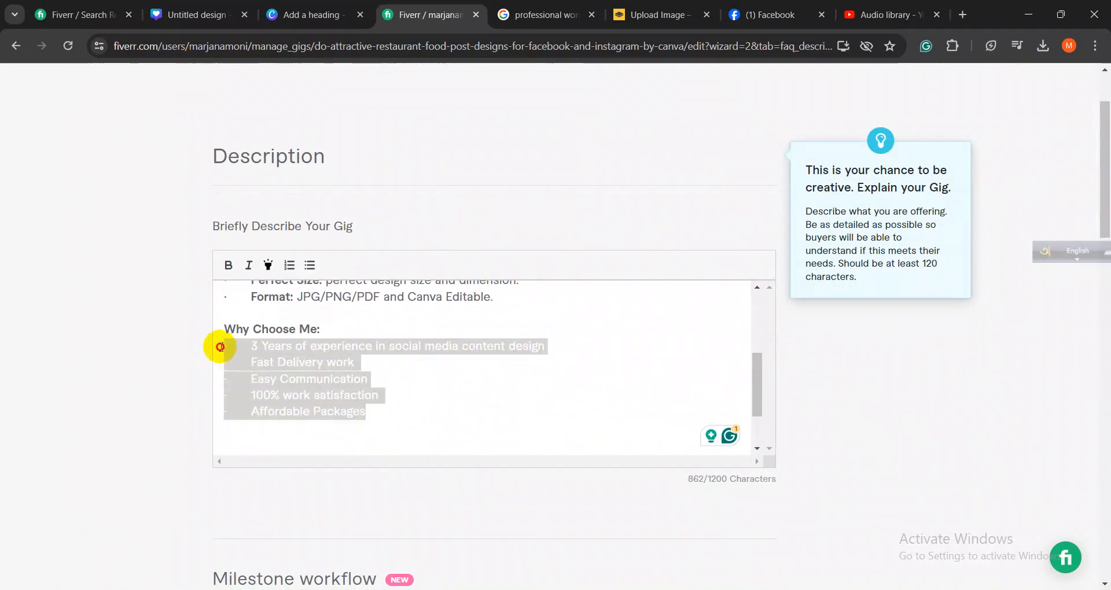
pyautogui.click(309, 265)
pyautogui.click(352, 388)
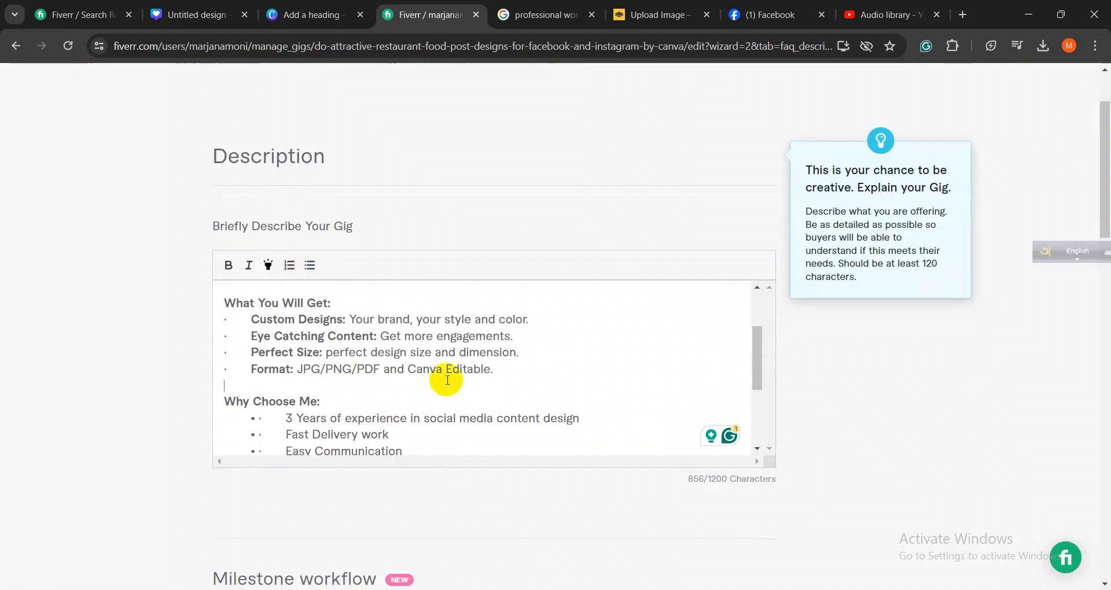
# - Remove the leftover dots and extra spacing before "3 Years of experience" and "Fast Delivery work" under Why Choose Me
pyautogui.scroll(-1, 354, 392)
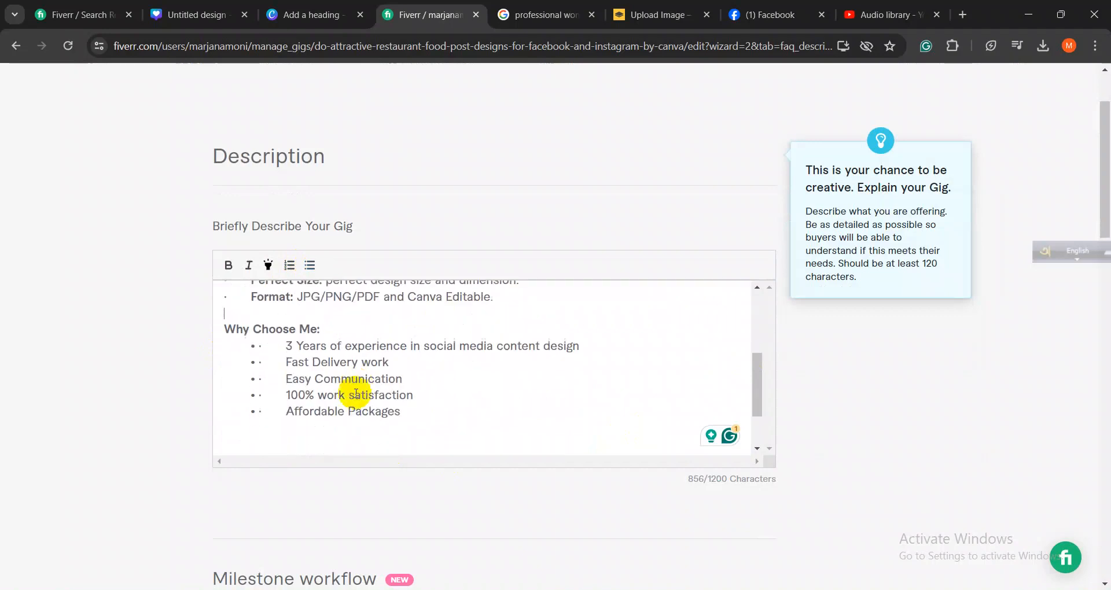
pyautogui.click(287, 346)
pyautogui.press('BackSpace')
pyautogui.press('BackSpace')
pyautogui.press('BackSpace')
pyautogui.press('BackSpace')
pyautogui.press('BackSpace')
pyautogui.press('BackSpace')
pyautogui.press('BackSpace')
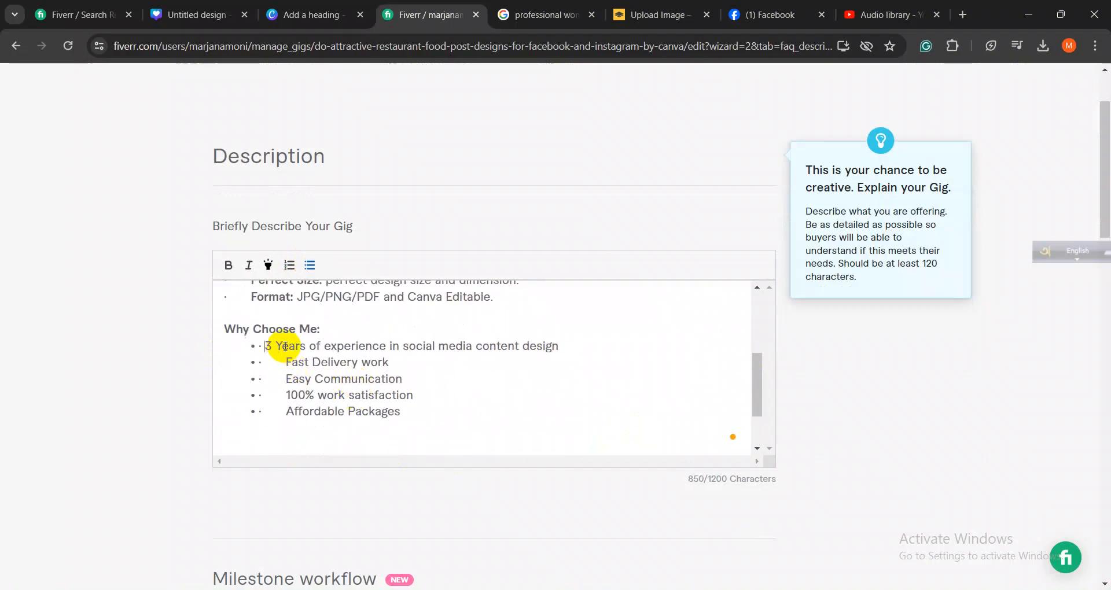
pyautogui.press('BackSpace')
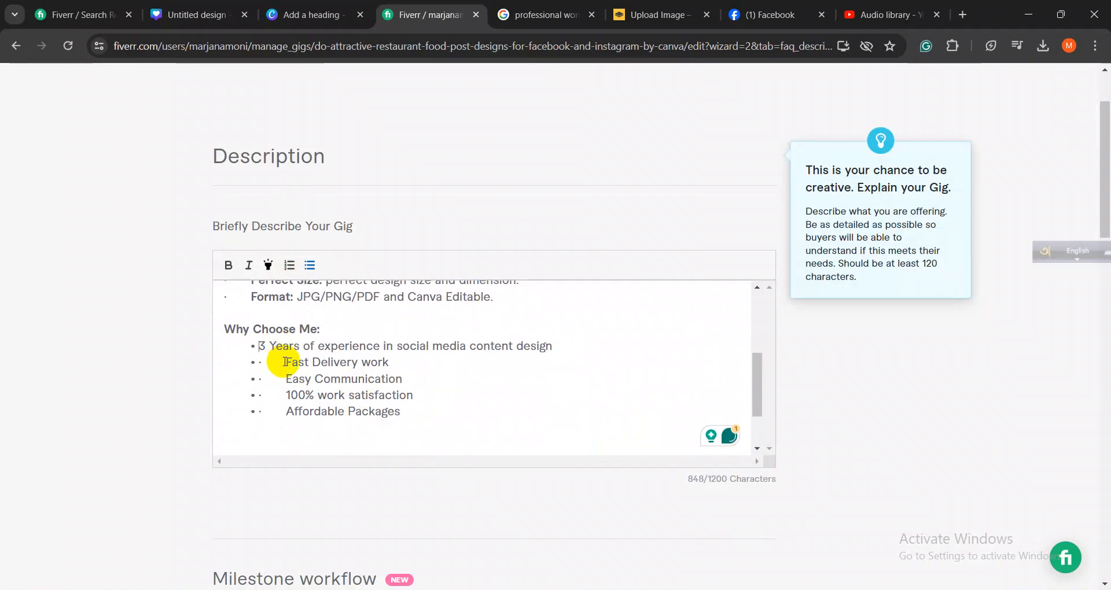
pyautogui.press('BackSpace')
pyautogui.press('BackSpace')
pyautogui.press('BackSpace')
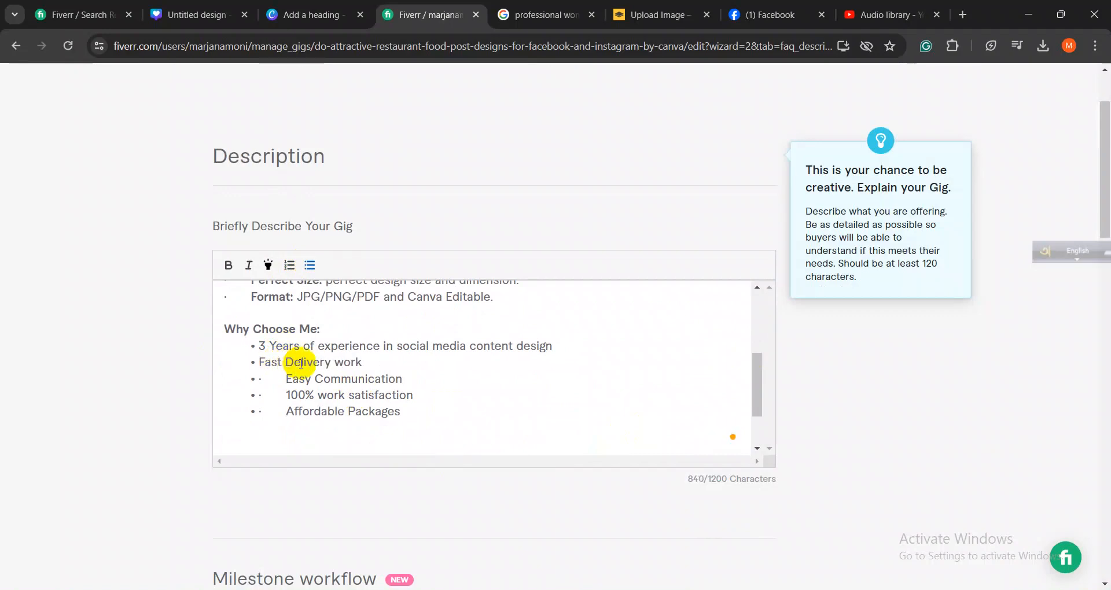
# - Remove the leftover dots and spacing before "Easy Communication", "100% work satisfaction" and "Affordable Packages" under Why Choose Me
pyautogui.click(286, 380)
pyautogui.press('BackSpace')
pyautogui.press('BackSpace')
pyautogui.press('BackSpace')
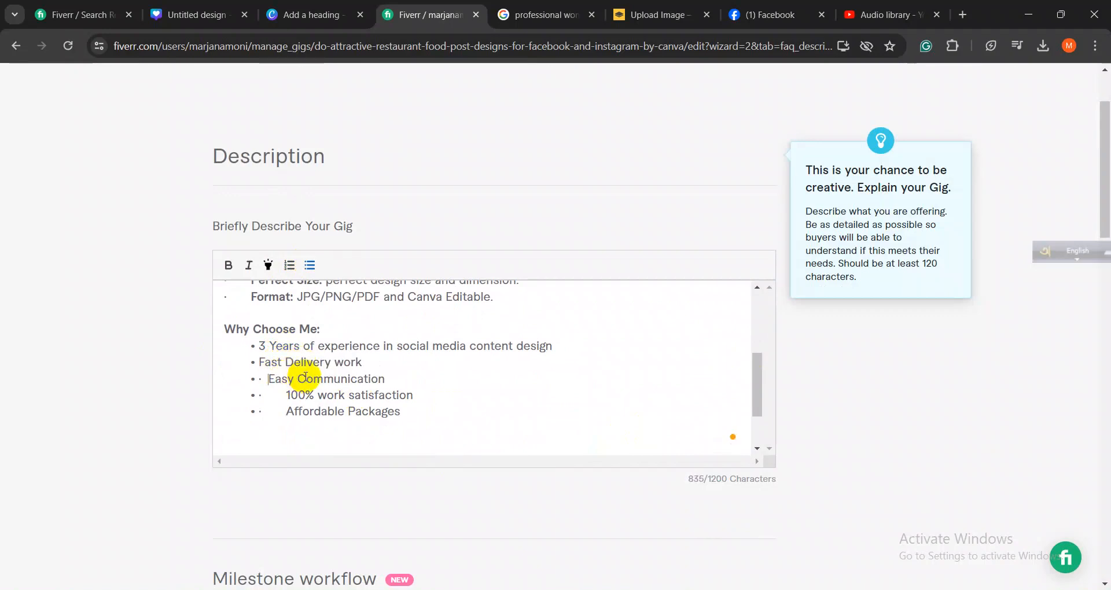
pyautogui.click(287, 397)
pyautogui.press('BackSpace')
pyautogui.press('BackSpace')
pyautogui.press('BackSpace')
pyautogui.press('BackSpace')
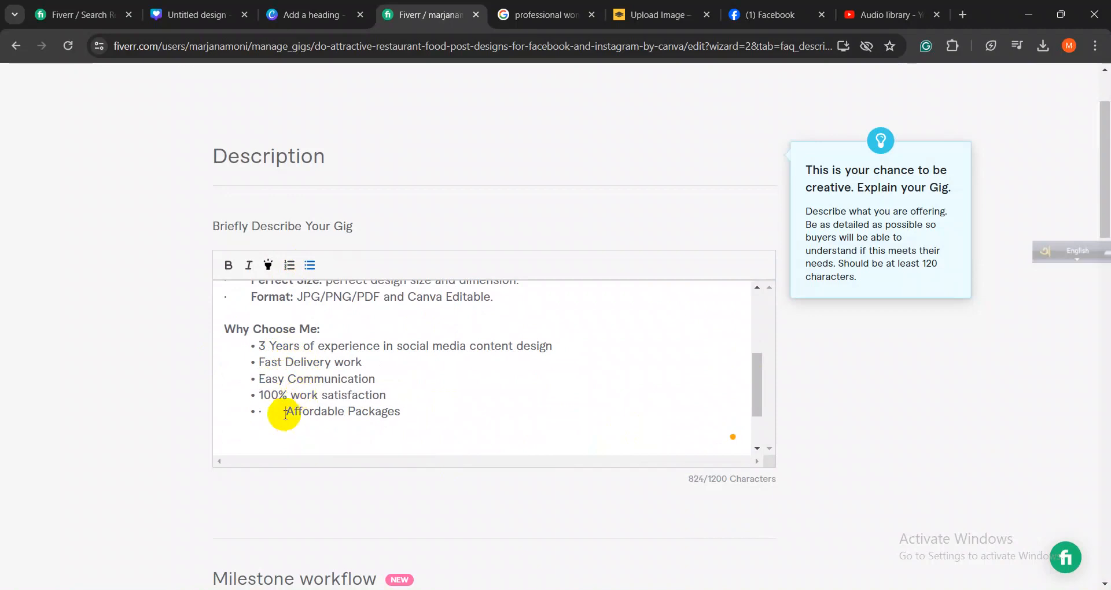
pyautogui.press('BackSpace')
pyautogui.press('BackSpace')
pyautogui.press('BackSpace')
pyautogui.press('BackSpace')
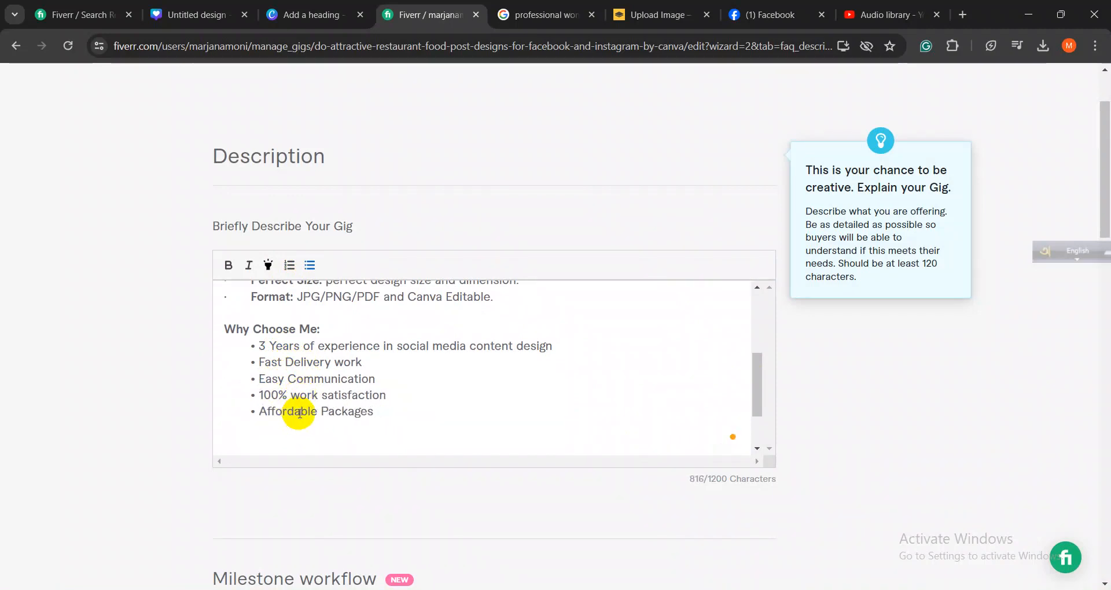
# - Strip the pasted dots and indentation before "Custom Designs:" and "Eye Catching Content:" under What You Will Get
pyautogui.scroll(3, 297, 393)
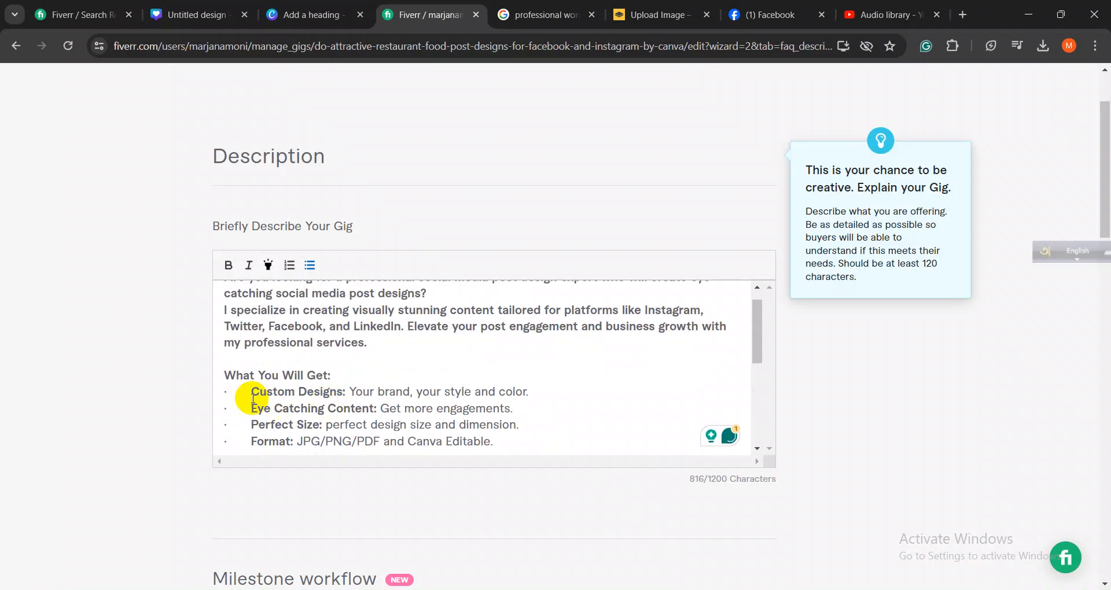
pyautogui.press('BackSpace')
pyautogui.press('BackSpace')
pyautogui.press('BackSpace')
pyautogui.press('BackSpace')
pyautogui.press('BackSpace')
pyautogui.press('BackSpace')
pyautogui.press('BackSpace')
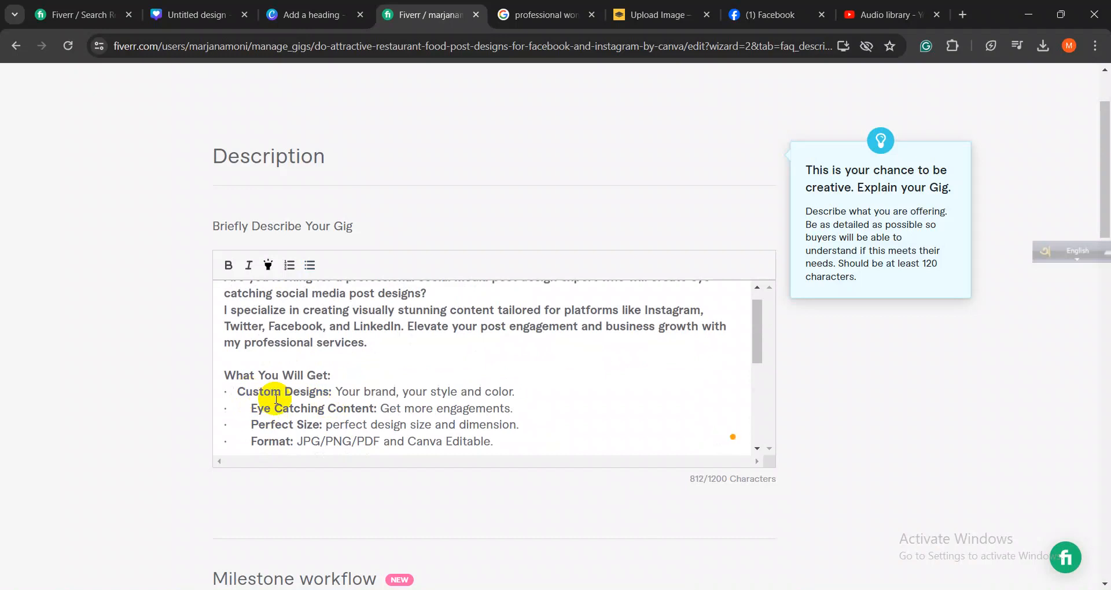
pyautogui.click(252, 408)
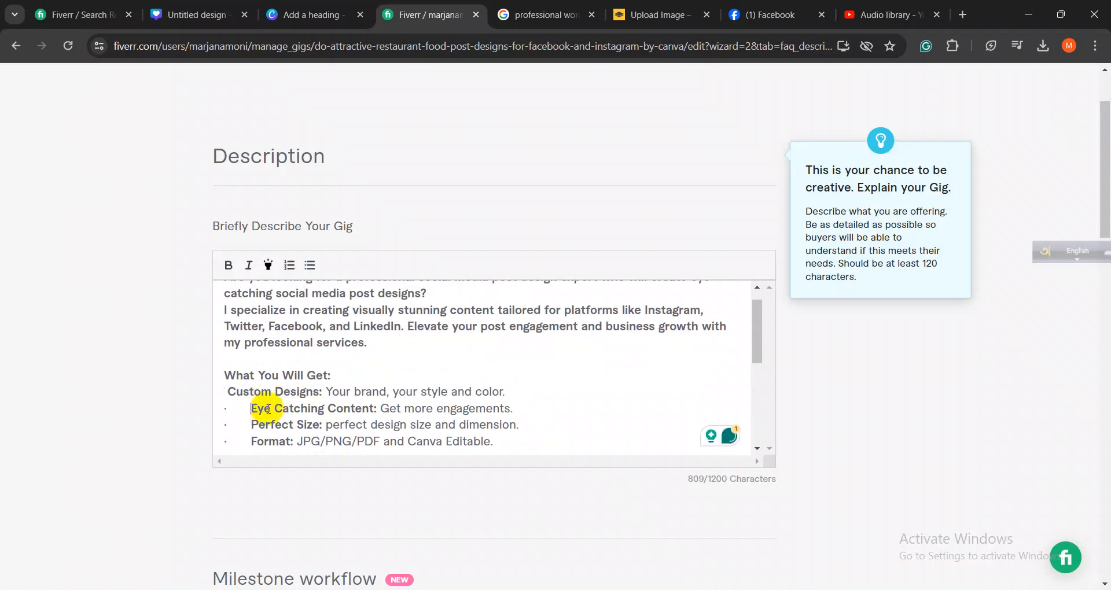
pyautogui.press('BackSpace')
pyautogui.press('BackSpace')
pyautogui.press('BackSpace')
pyautogui.press('BackSpace')
pyautogui.press('BackSpace')
pyautogui.press('BackSpace')
pyautogui.press('BackSpace')
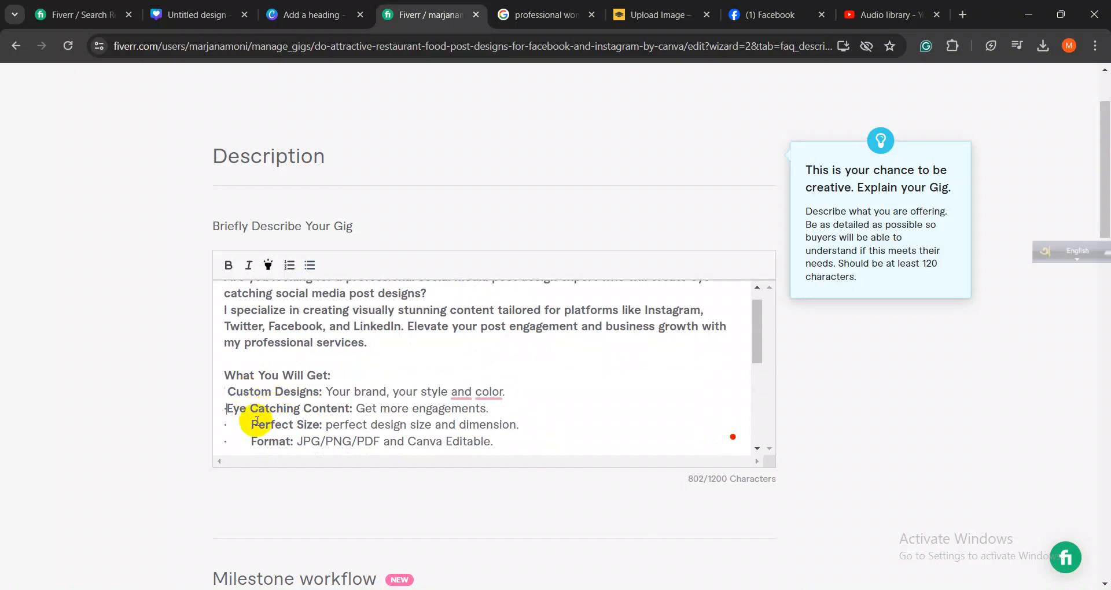
# - Strip the pasted dots and indentation before "Perfect Size:" and "Format:" under What You Will Get
pyautogui.press('BackSpace')
pyautogui.press('BackSpace')
pyautogui.press('BackSpace')
pyautogui.press('BackSpace')
pyautogui.press('BackSpace')
pyautogui.press('BackSpace')
pyautogui.press('BackSpace')
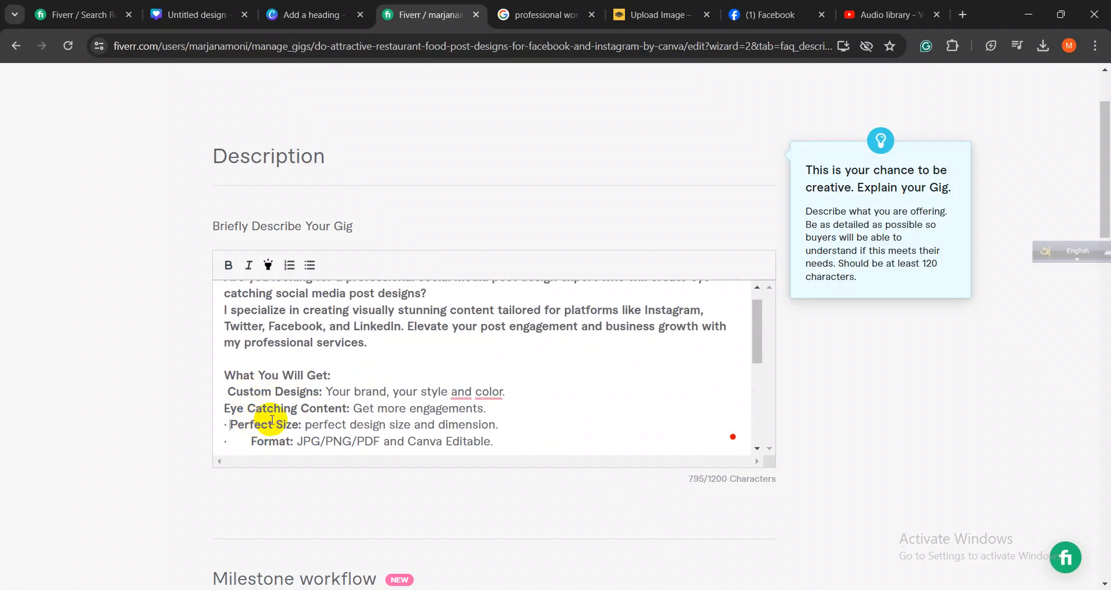
pyautogui.press('BackSpace')
pyautogui.press('BackSpace')
pyautogui.scroll(-2, 283, 417)
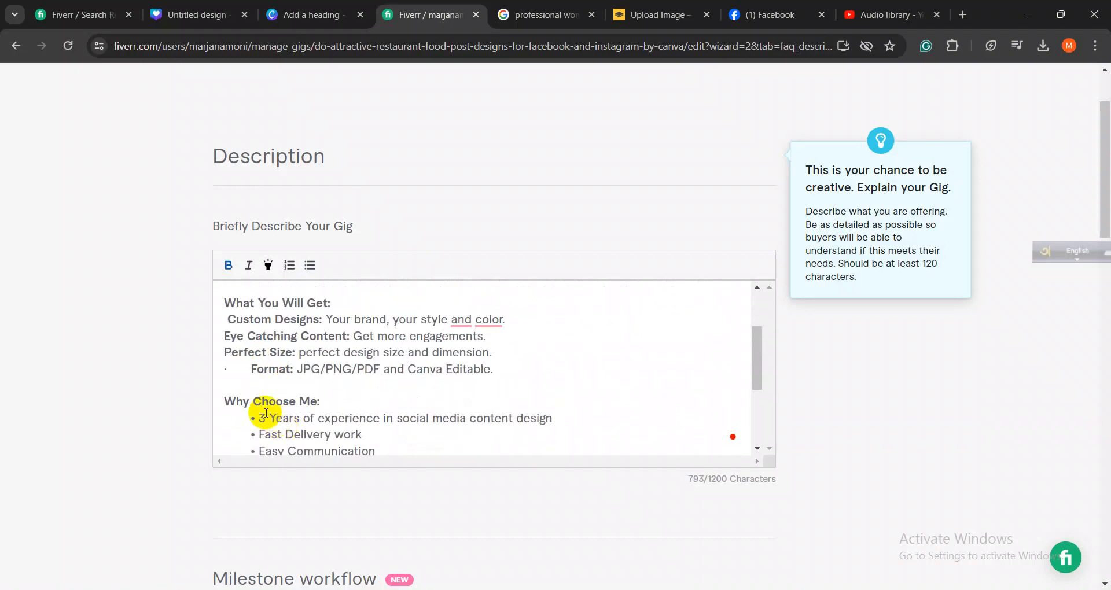
pyautogui.click(251, 370)
pyautogui.press('BackSpace')
pyautogui.press('BackSpace')
pyautogui.press('BackSpace')
pyautogui.press('BackSpace')
pyautogui.press('BackSpace')
pyautogui.press('BackSpace')
pyautogui.press('BackSpace')
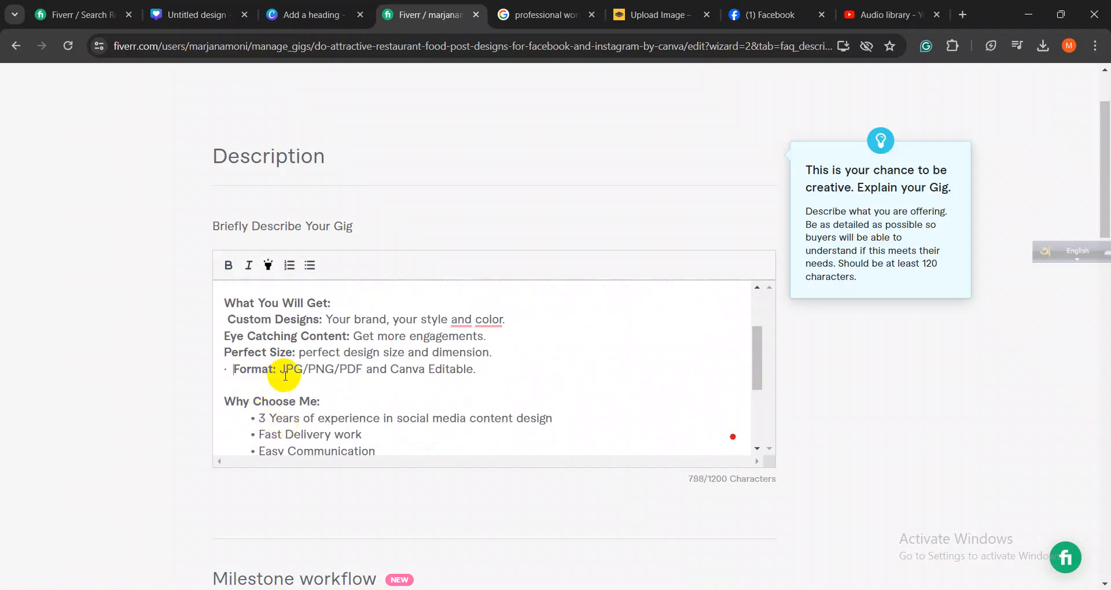
pyautogui.press('BackSpace')
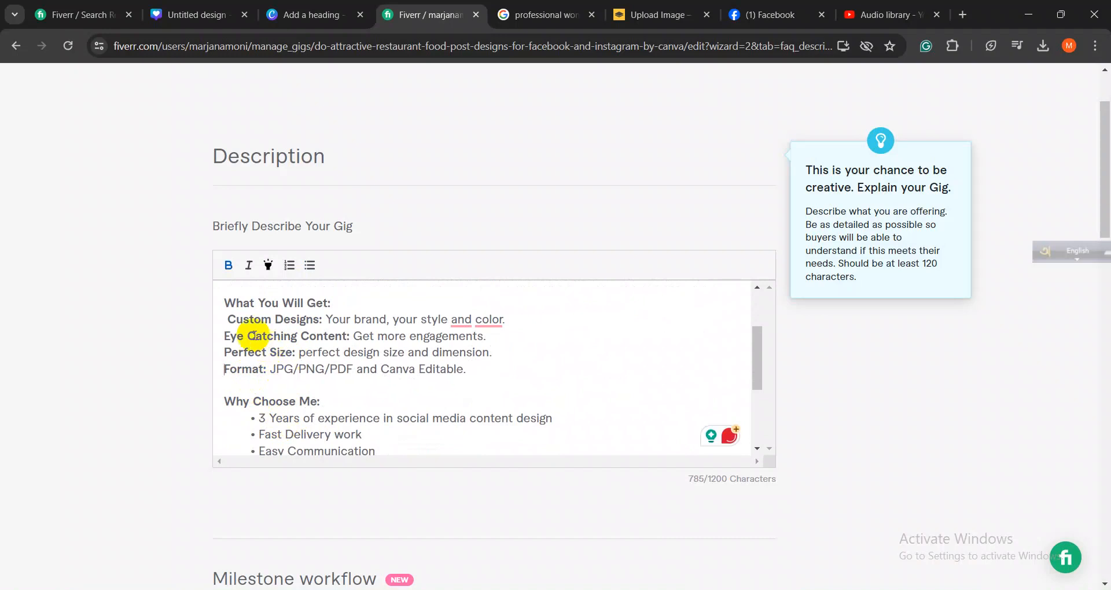
# - Delete the leading space before "Custom Designs:" and format the four What You Will Get items as a bulleted list
pyautogui.click(231, 318)
pyautogui.press('BackSpace')
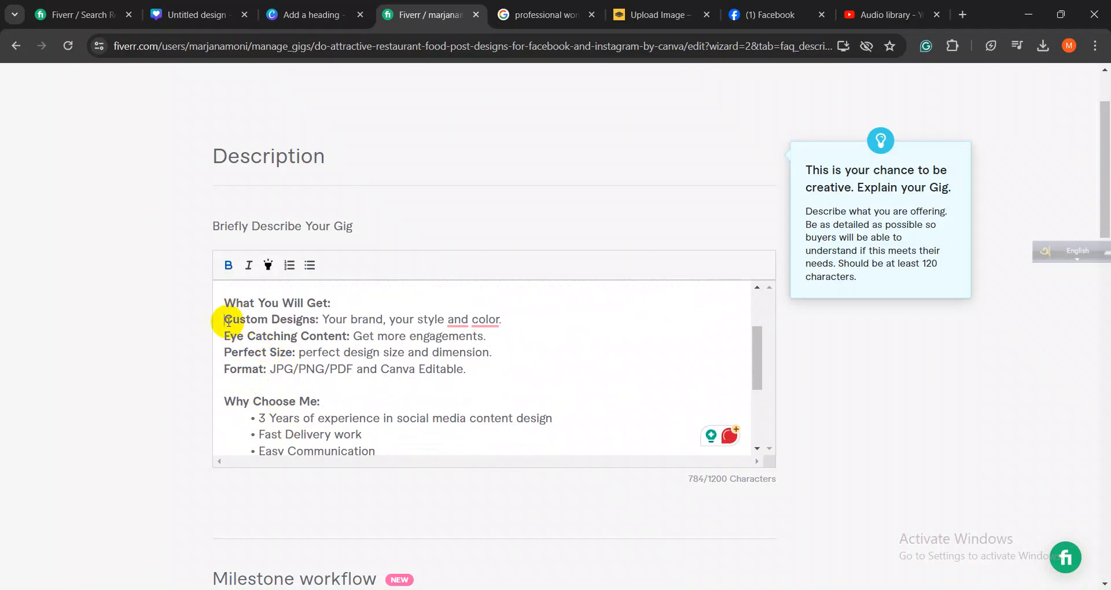
pyautogui.keyDown('shift'); pyautogui.click(455, 370); pyautogui.keyUp('shift')
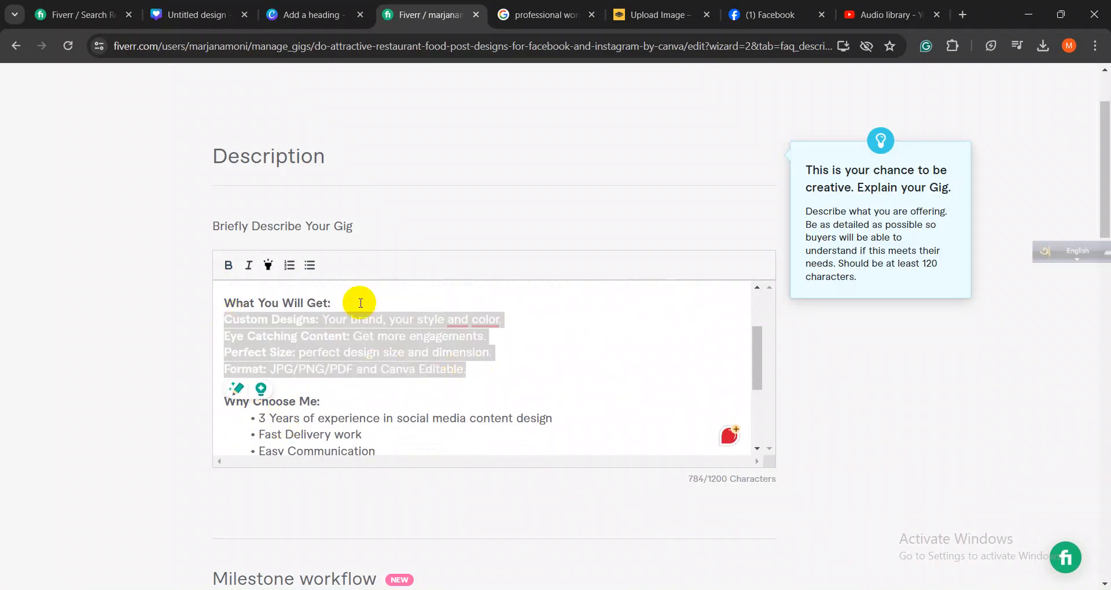
pyautogui.click(309, 265)
pyautogui.click(375, 346)
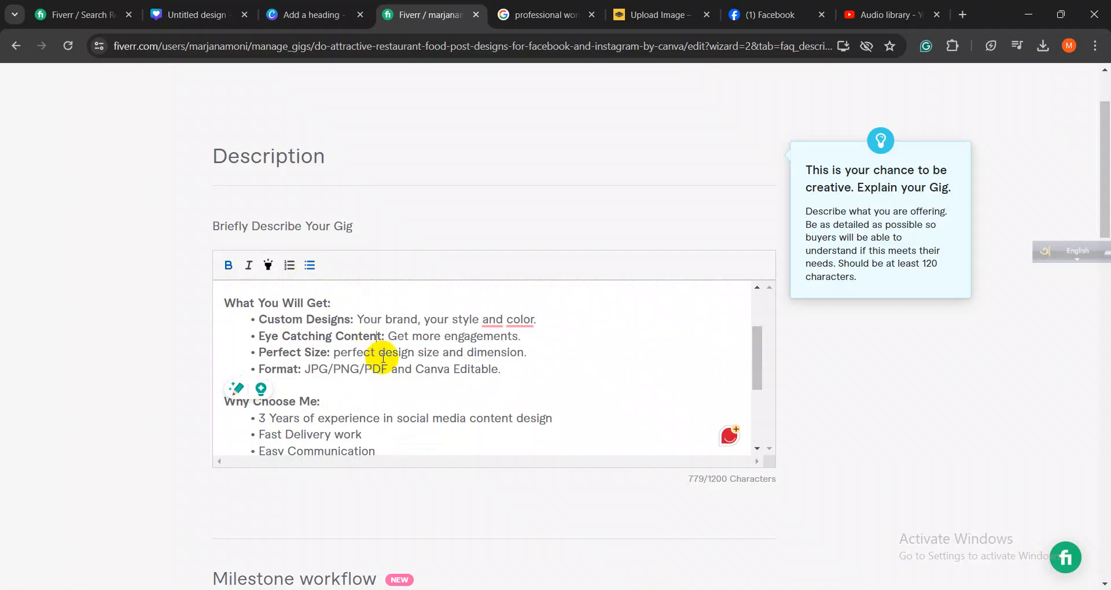
# - Add "24 hours Supports" as the last Why Choose Me item and accept the Grammarly correction to "your style, and color"
pyautogui.scroll(-3, 388, 359)
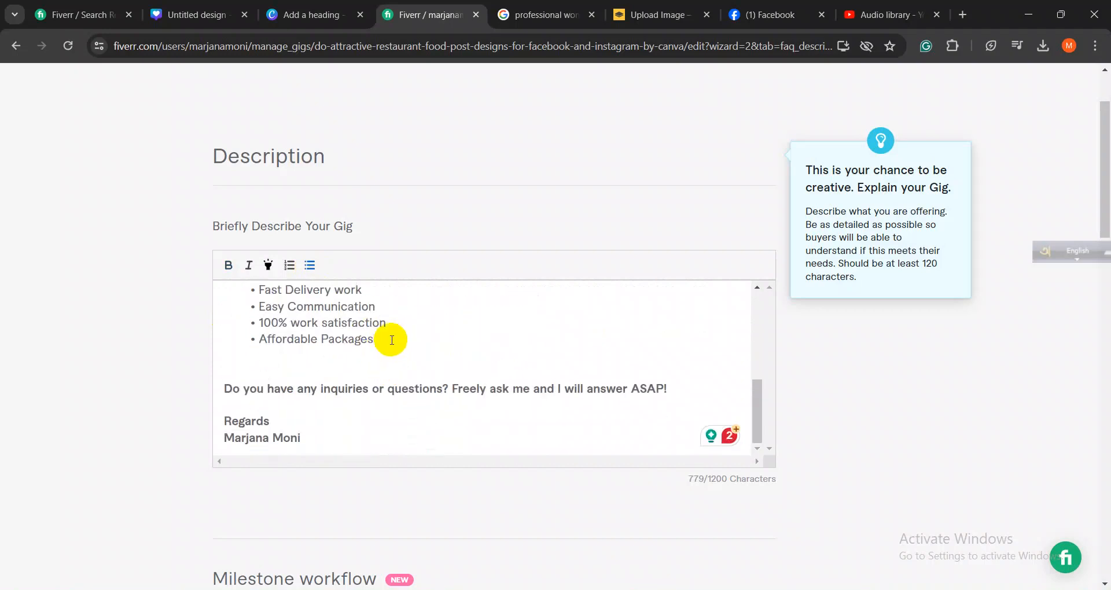
pyautogui.press('Return')
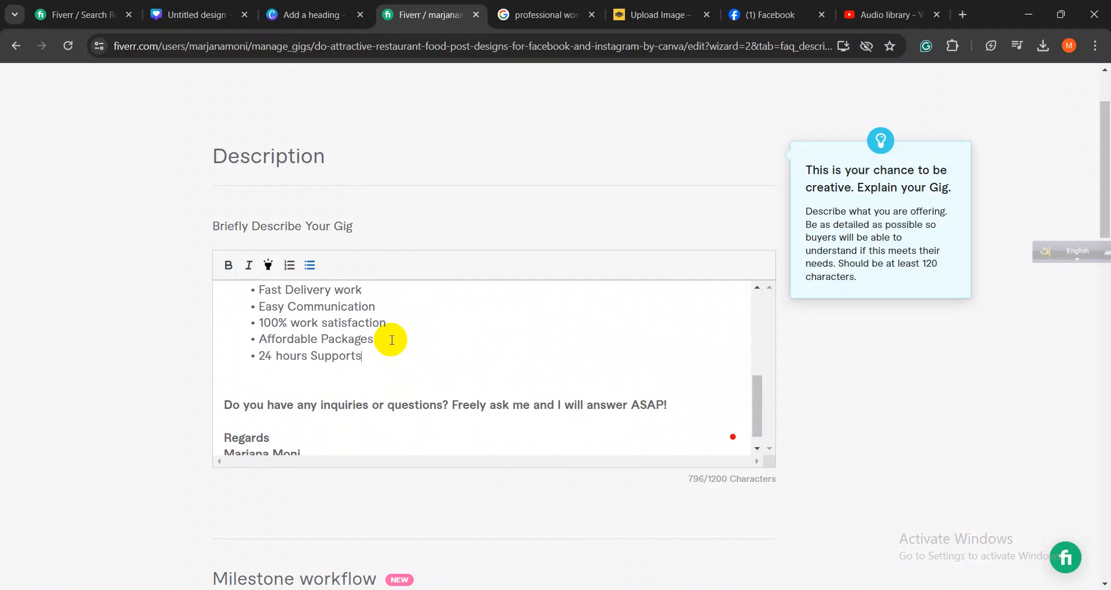
pyautogui.scroll(5, 392, 340)
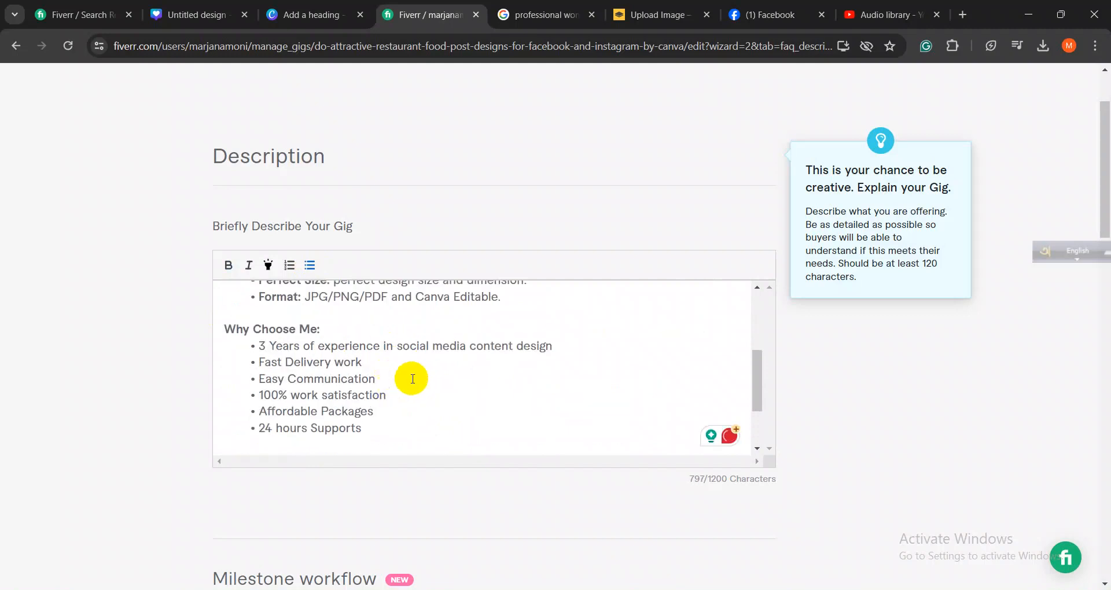
pyautogui.scroll(-1, 439, 368)
pyautogui.scroll(2, 486, 367)
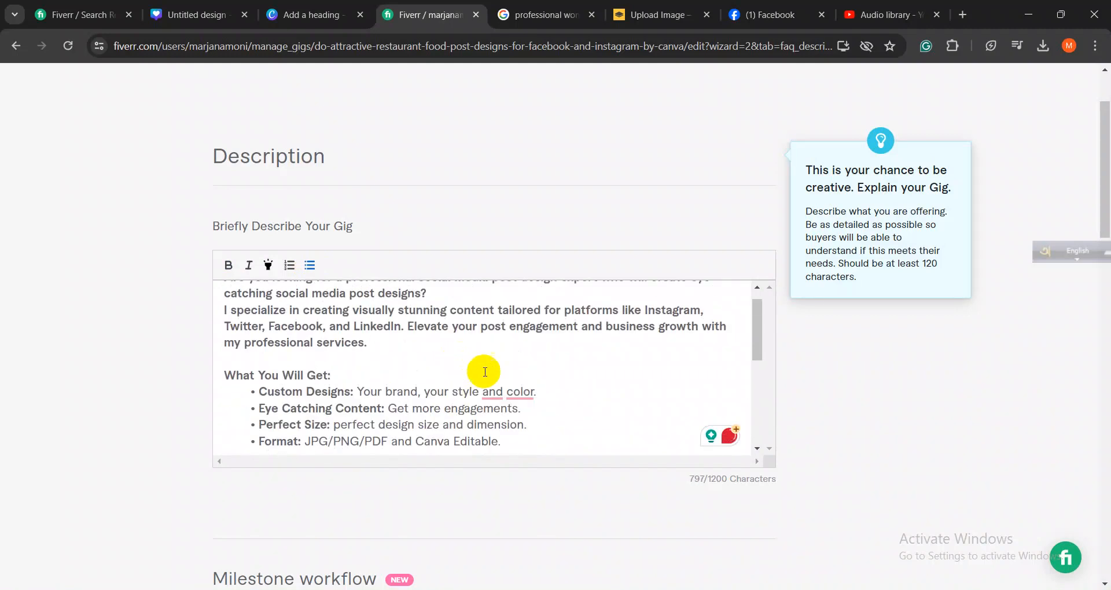
pyautogui.moveTo(493, 391)
pyautogui.click(500, 433)
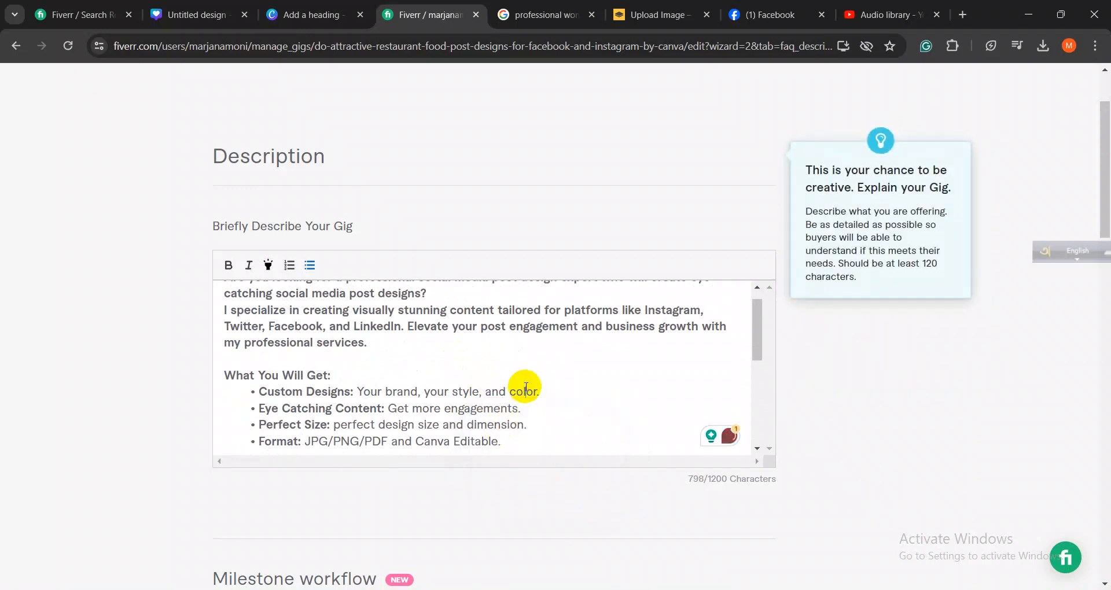
# - Remove the bold formatting from the opening question and the "I specialize in" paragraph
pyautogui.scroll(1, 552, 394)
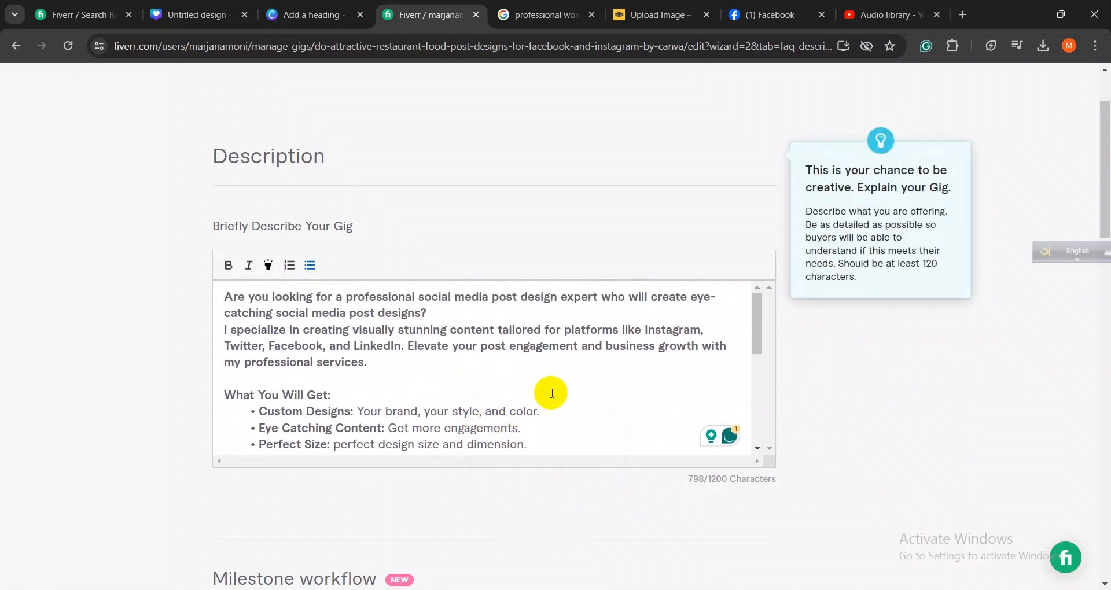
pyautogui.scroll(-6, 552, 393)
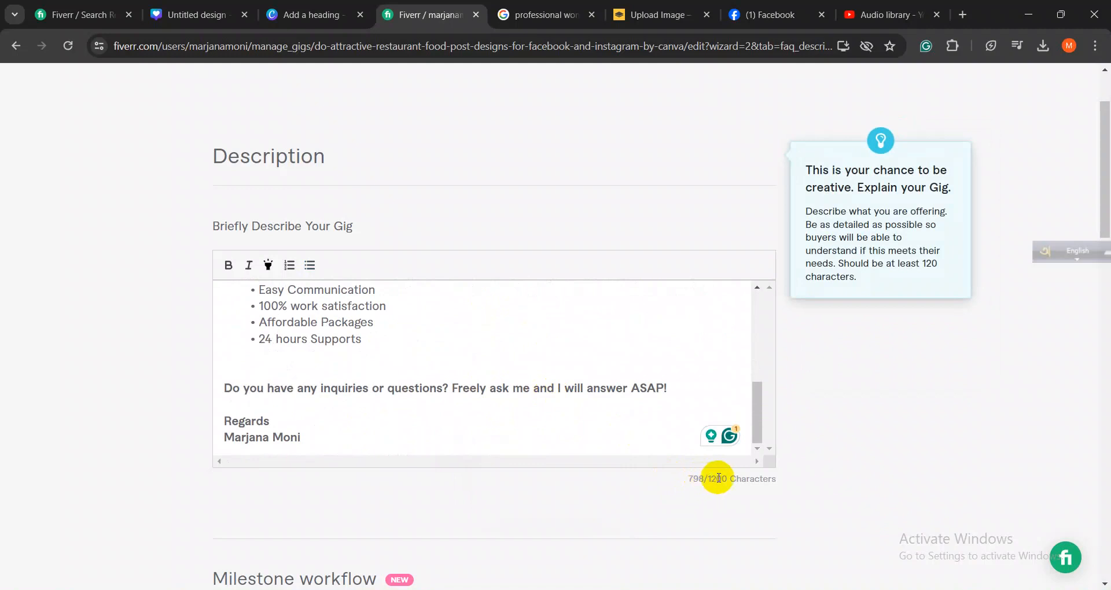
pyautogui.moveTo(707, 479); pyautogui.dragTo(664, 478)
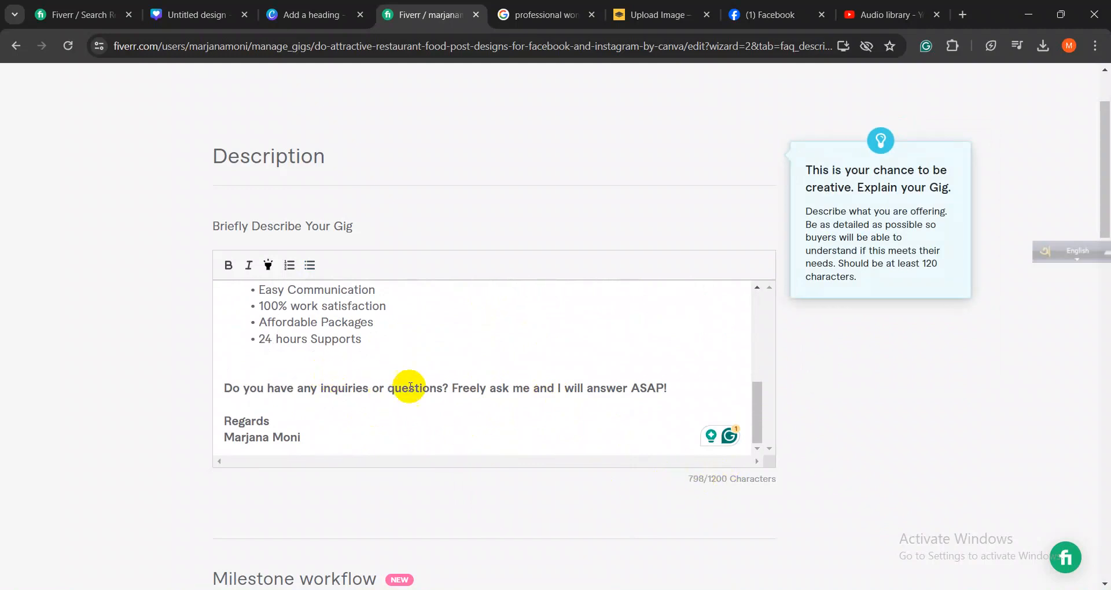
pyautogui.scroll(7, 365, 392)
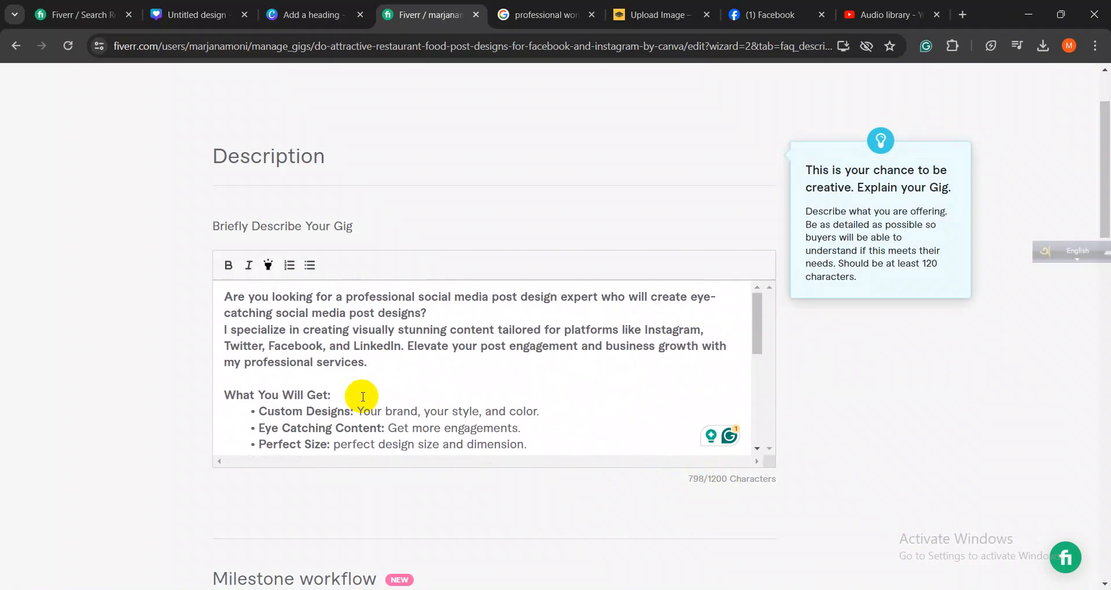
pyautogui.moveTo(359, 366); pyautogui.dragTo(203, 293)
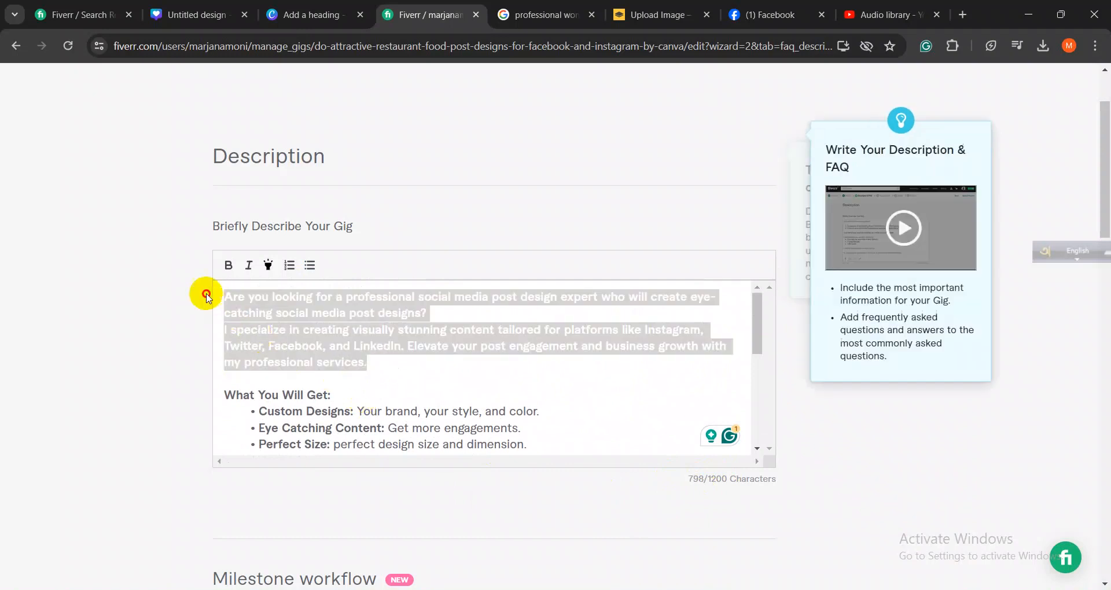
pyautogui.click(228, 265)
pyautogui.click(311, 328)
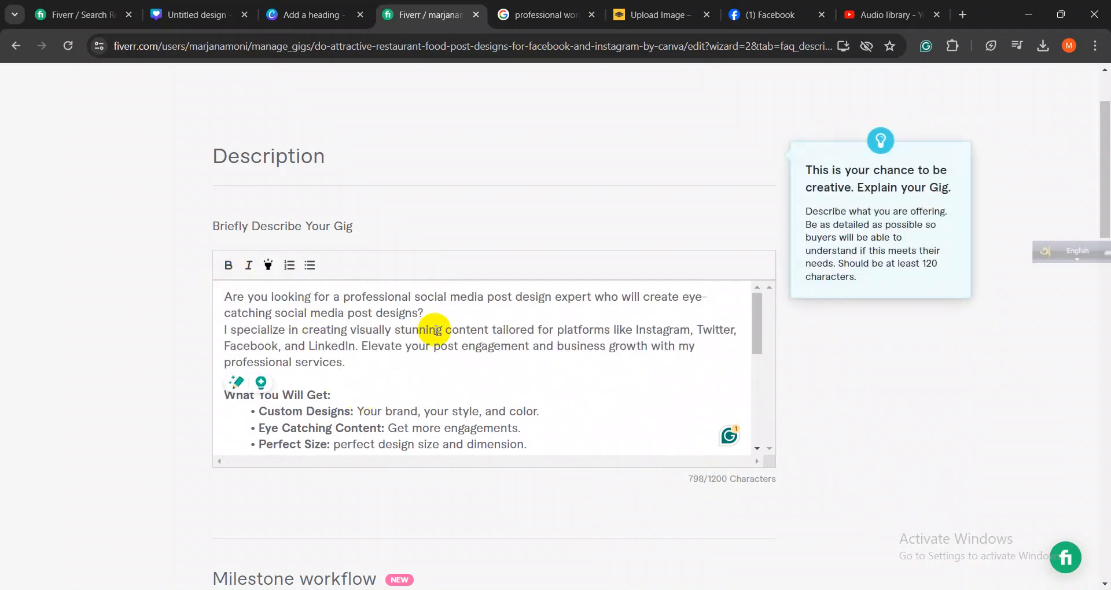
# - Highlight and bold the phrase "professional social media post design expert" in the opening question
pyautogui.scroll(-1, 390, 370)
pyautogui.scroll(-3, 355, 400)
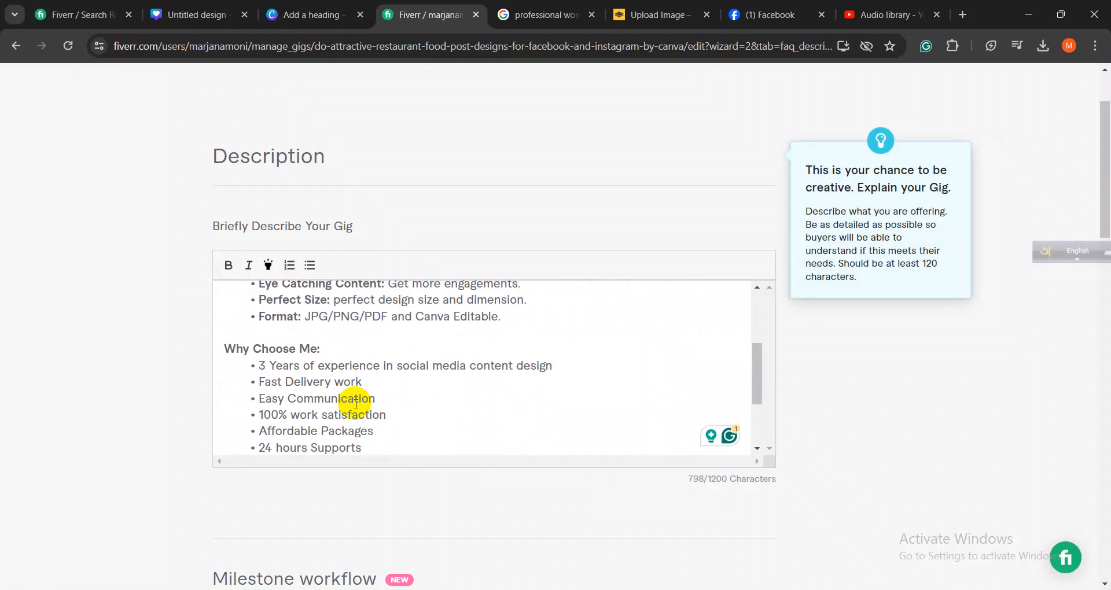
pyautogui.scroll(8, 355, 401)
pyautogui.click(394, 358)
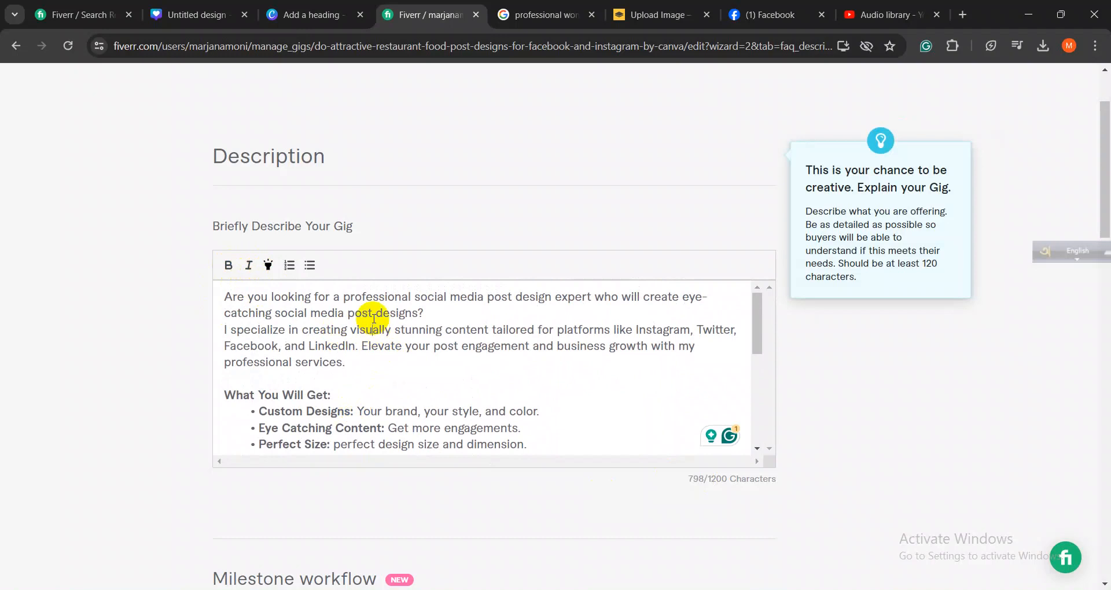
pyautogui.moveTo(343, 299); pyautogui.dragTo(590, 297)
pyautogui.click(267, 266)
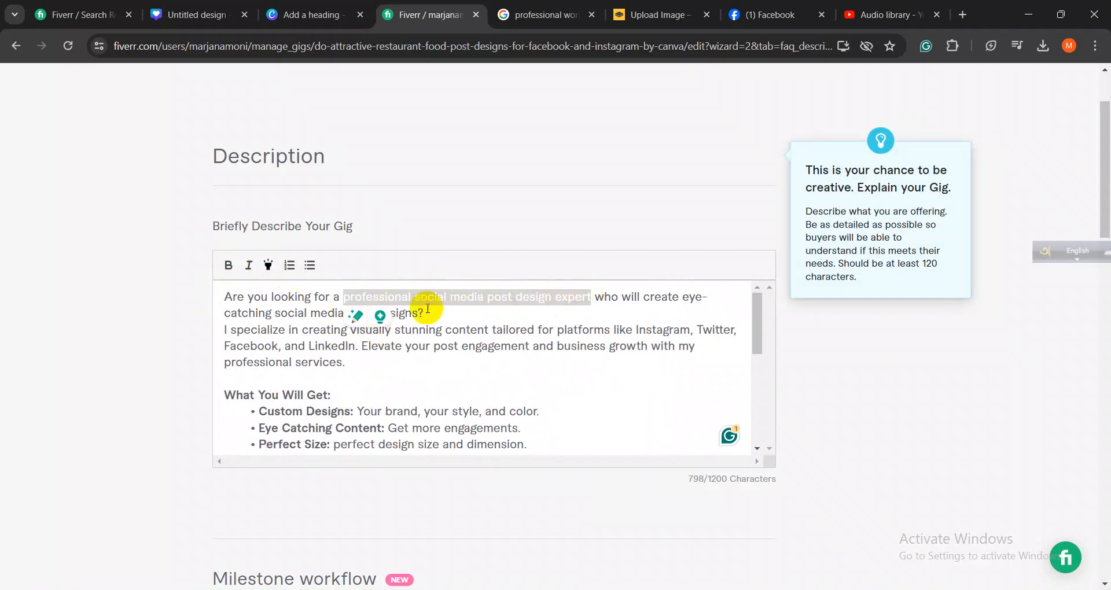
pyautogui.click(473, 334)
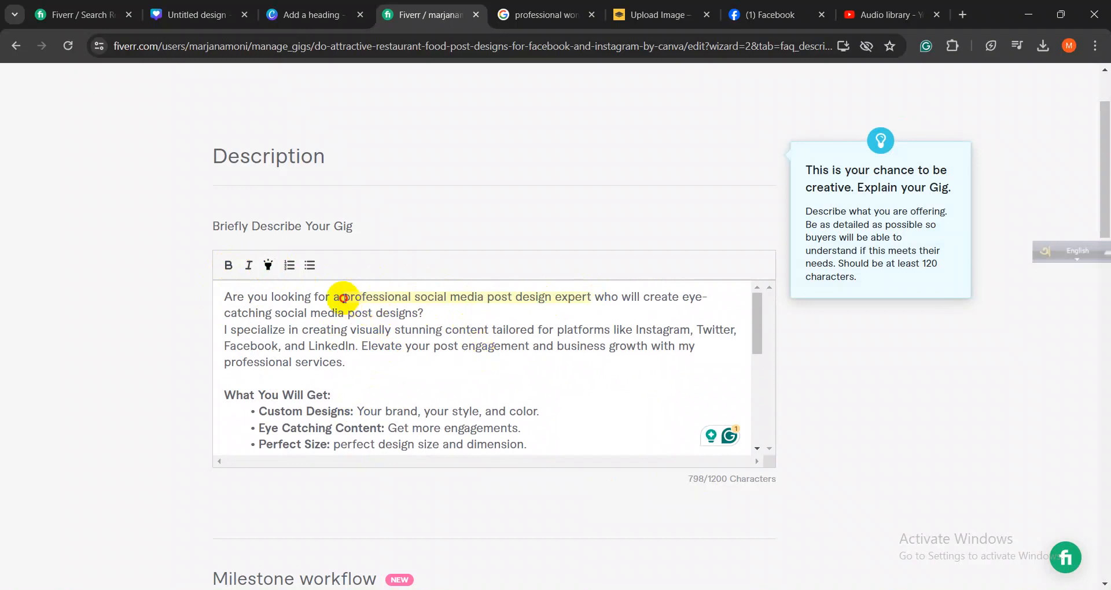
pyautogui.moveTo(344, 296); pyautogui.dragTo(594, 296)
pyautogui.click(228, 266)
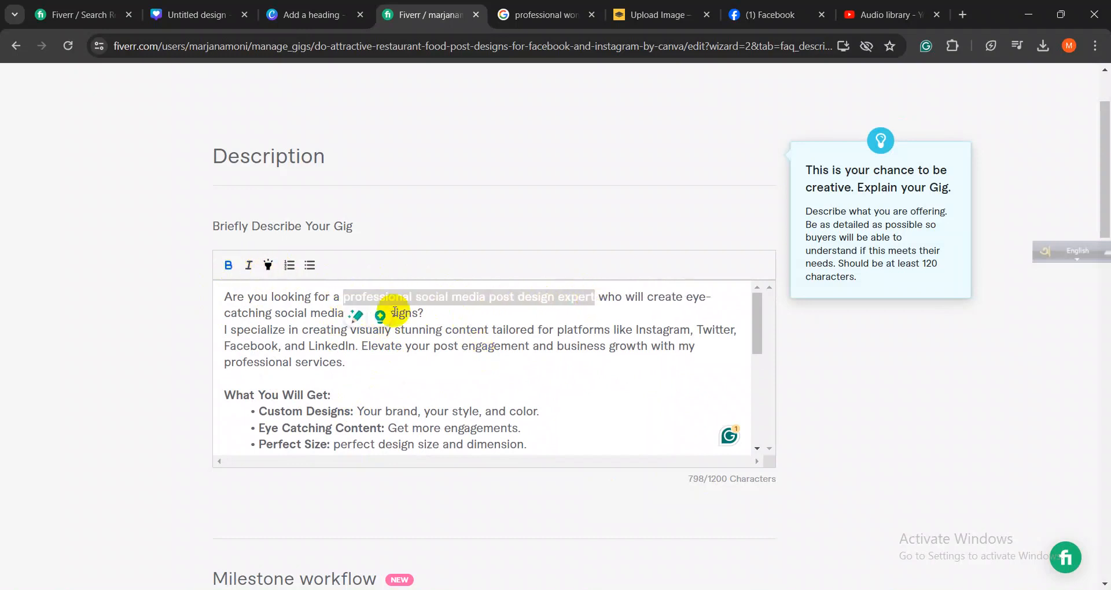
pyautogui.click(462, 346)
# - Highlight the "What You Will Get:" heading
pyautogui.moveTo(341, 395); pyautogui.dragTo(223, 395)
pyautogui.click(272, 270)
pyautogui.click(390, 376)
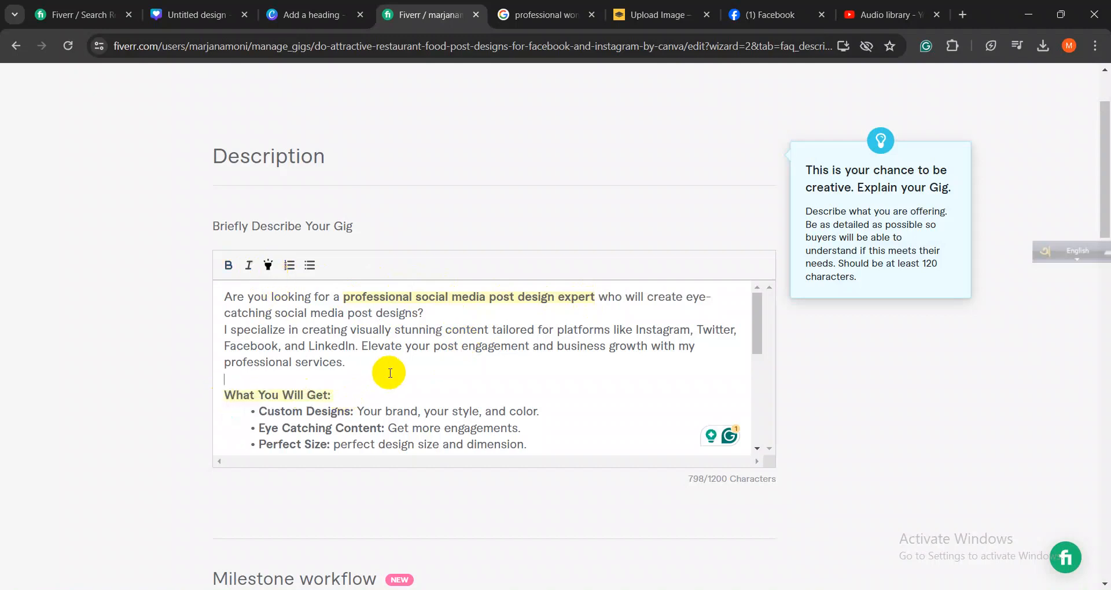
# - Highlight the "Why Choose Me:" heading in the gig description
pyautogui.scroll(-1, 381, 382)
pyautogui.moveTo(334, 412); pyautogui.dragTo(244, 420)
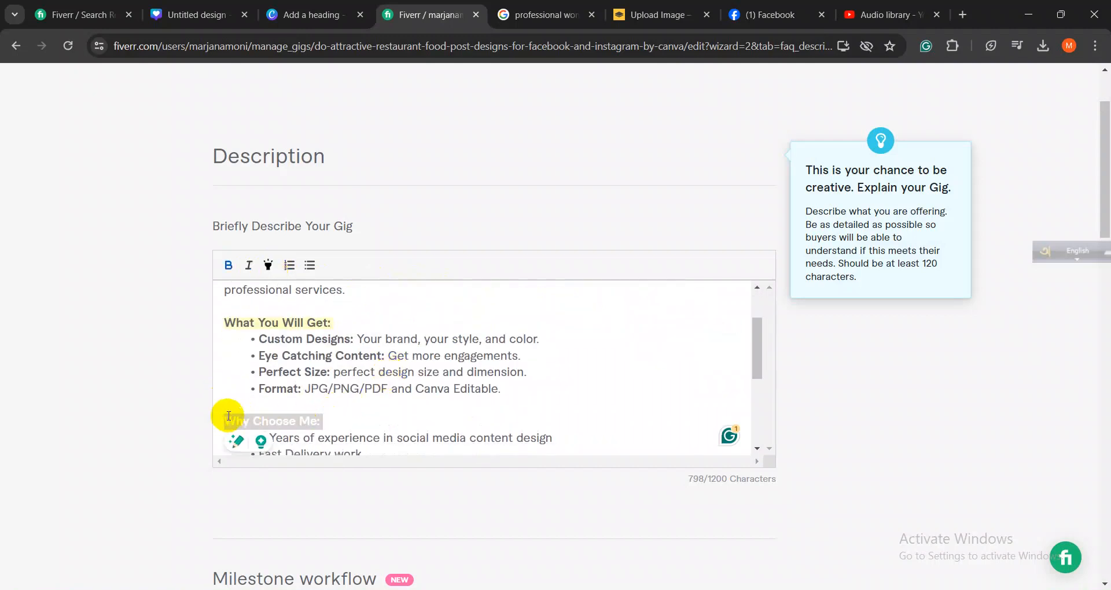
pyautogui.click(269, 266)
pyautogui.click(387, 389)
# - Remove the bold formatting from the seller's name below "Regards" in the description
pyautogui.scroll(-2, 402, 400)
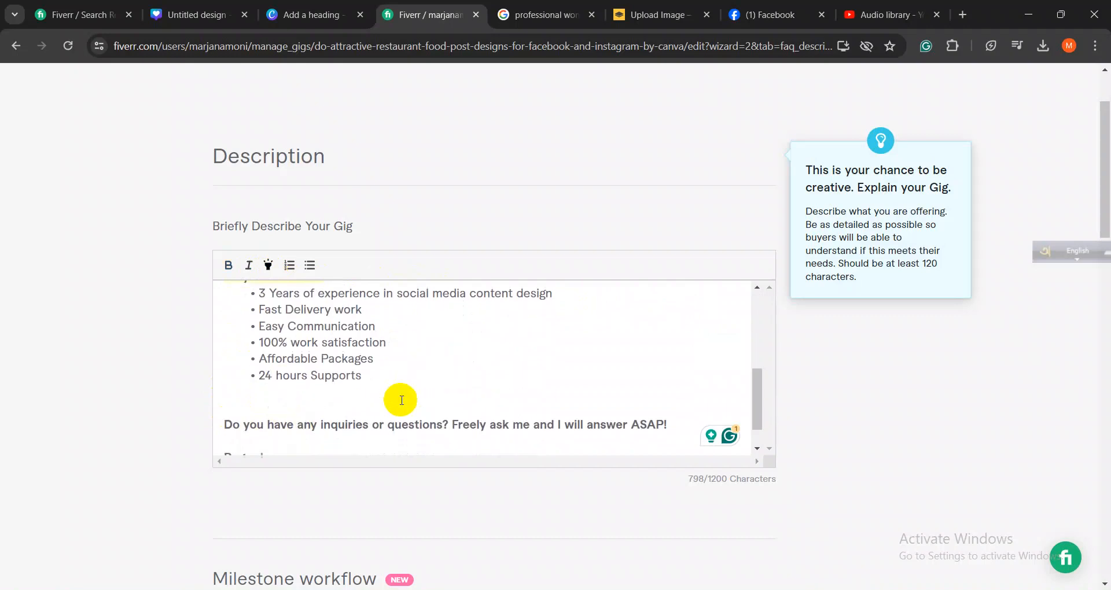
pyautogui.scroll(-1, 402, 400)
pyautogui.moveTo(330, 432); pyautogui.dragTo(216, 436)
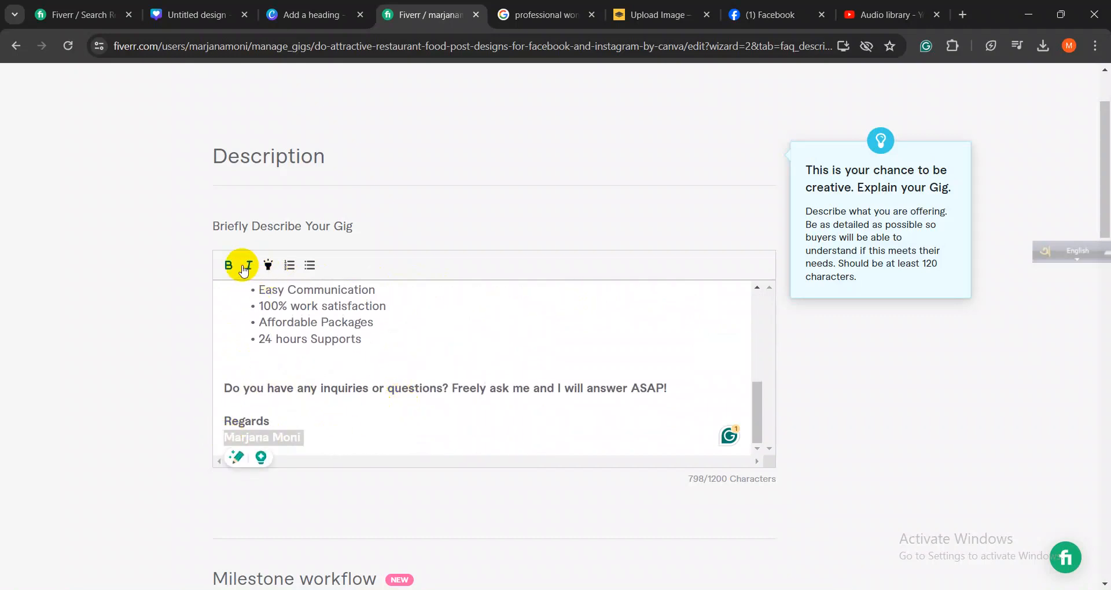
pyautogui.click(357, 411)
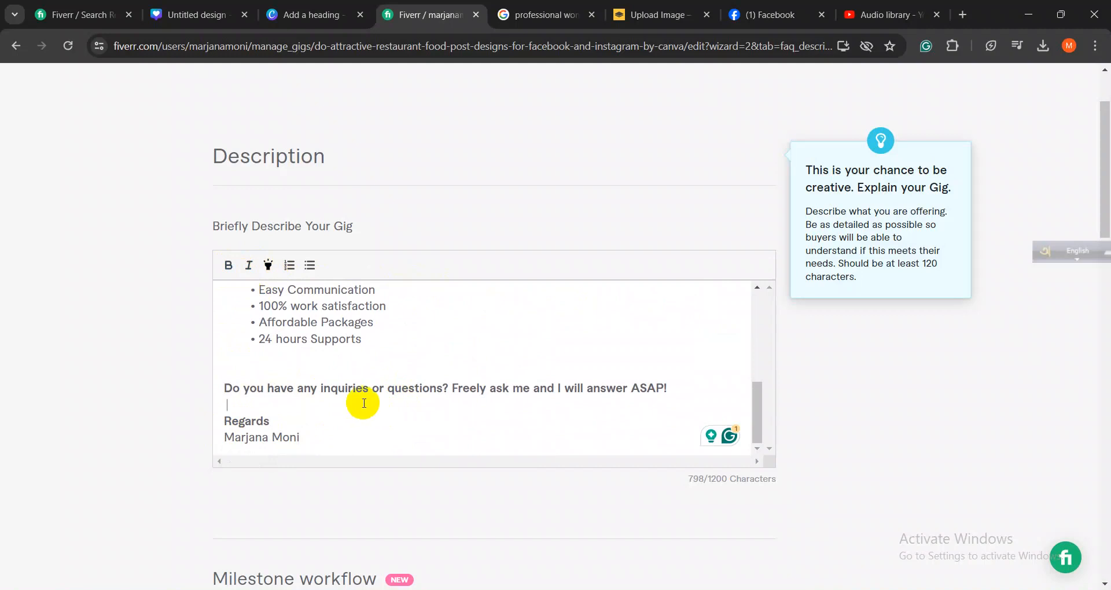
# - Review the end of the description and the Milestone workflow and Frequently Asked Questions sections below it
pyautogui.scroll(1, 376, 389)
pyautogui.scroll(-1, 417, 393)
pyautogui.scroll(-3, 445, 396)
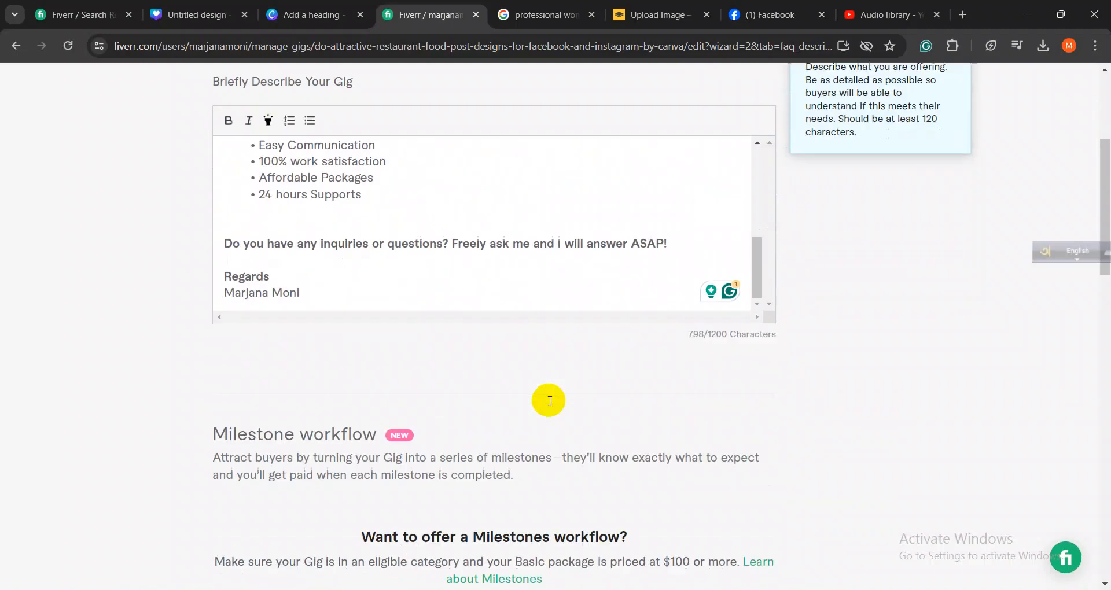
pyautogui.scroll(-4, 544, 399)
pyautogui.scroll(4, 545, 398)
pyautogui.scroll(4, 548, 403)
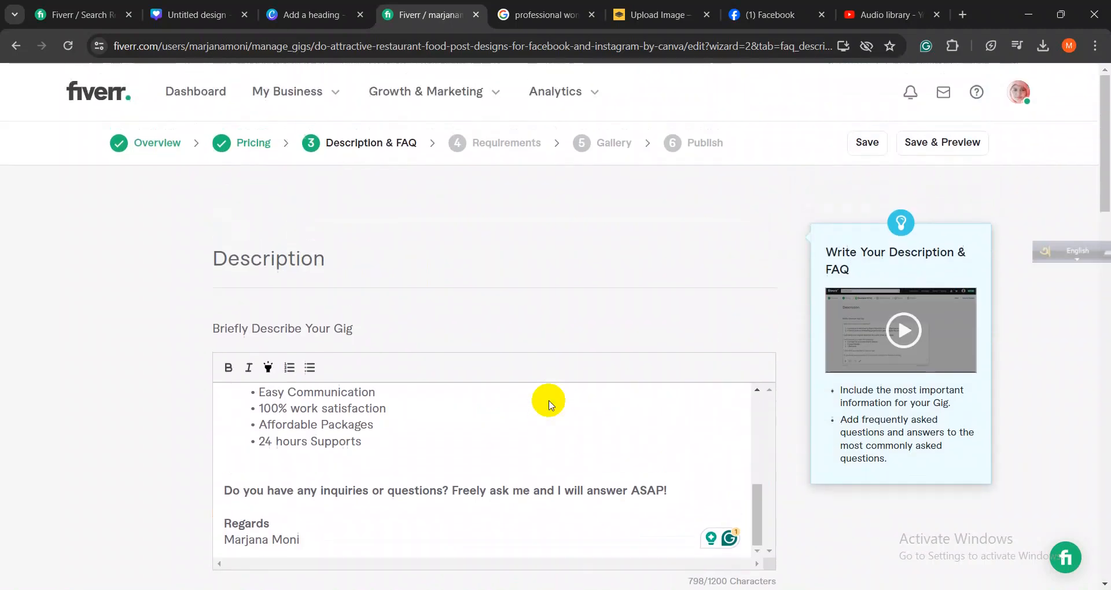
pyautogui.scroll(-10, 686, 449)
pyautogui.scroll(-5, 688, 451)
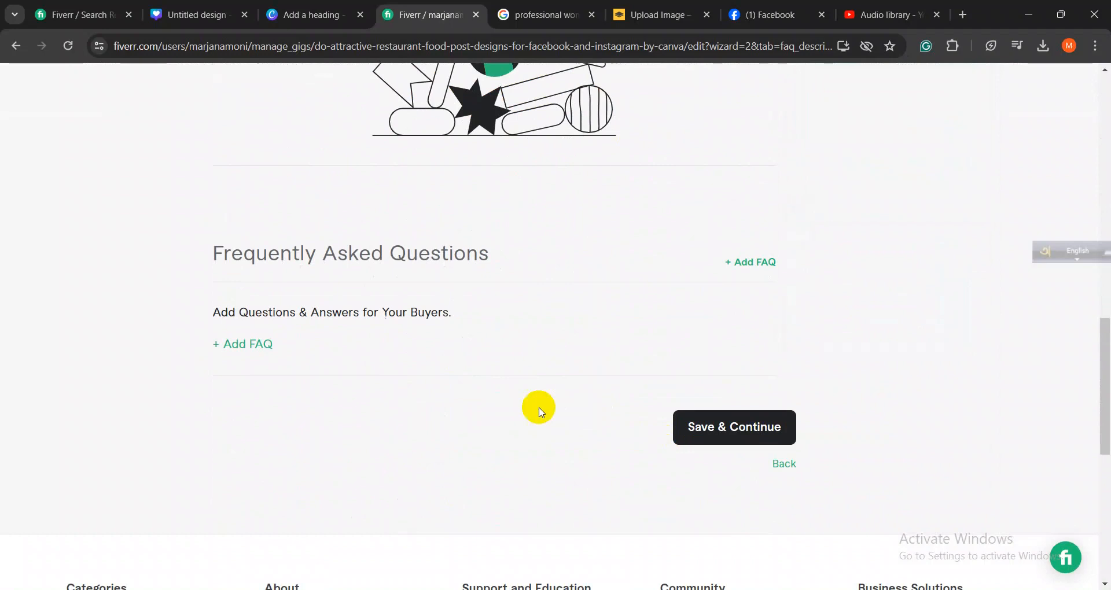
# - Leave the Frequently Asked Questions empty, save the description and continue to the Requirements stage
pyautogui.moveTo(213, 253); pyautogui.dragTo(501, 277)
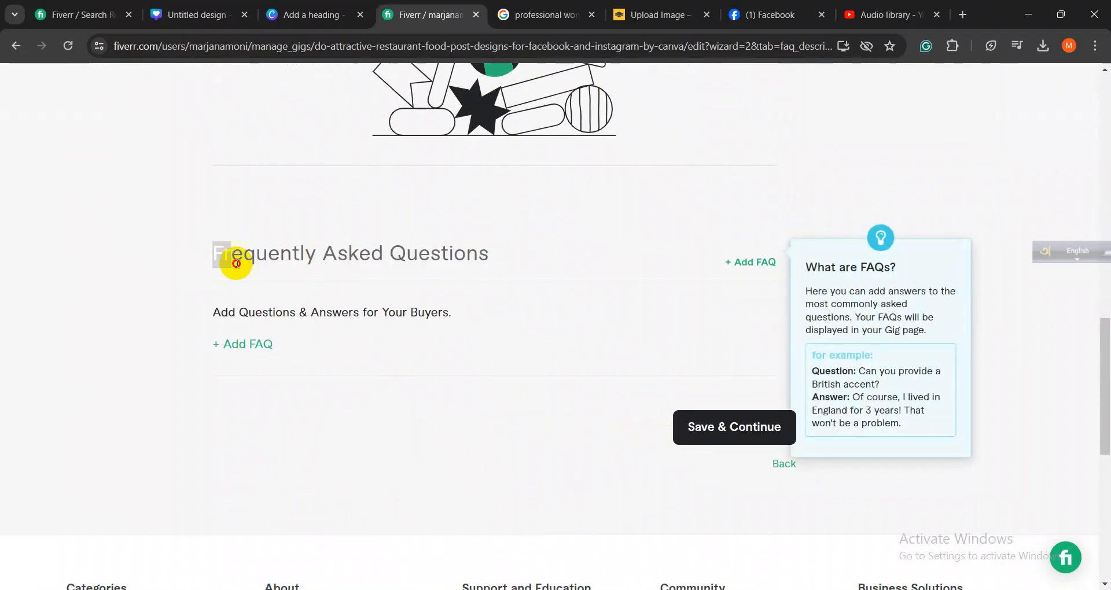
pyautogui.moveTo(234, 258); pyautogui.dragTo(555, 267)
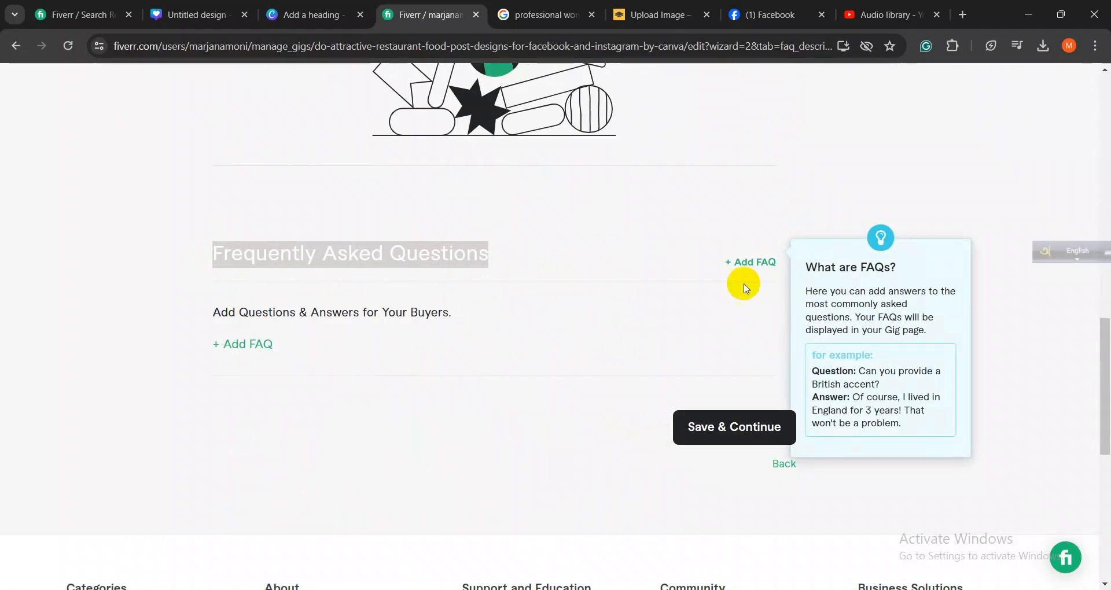
pyautogui.click(728, 434)
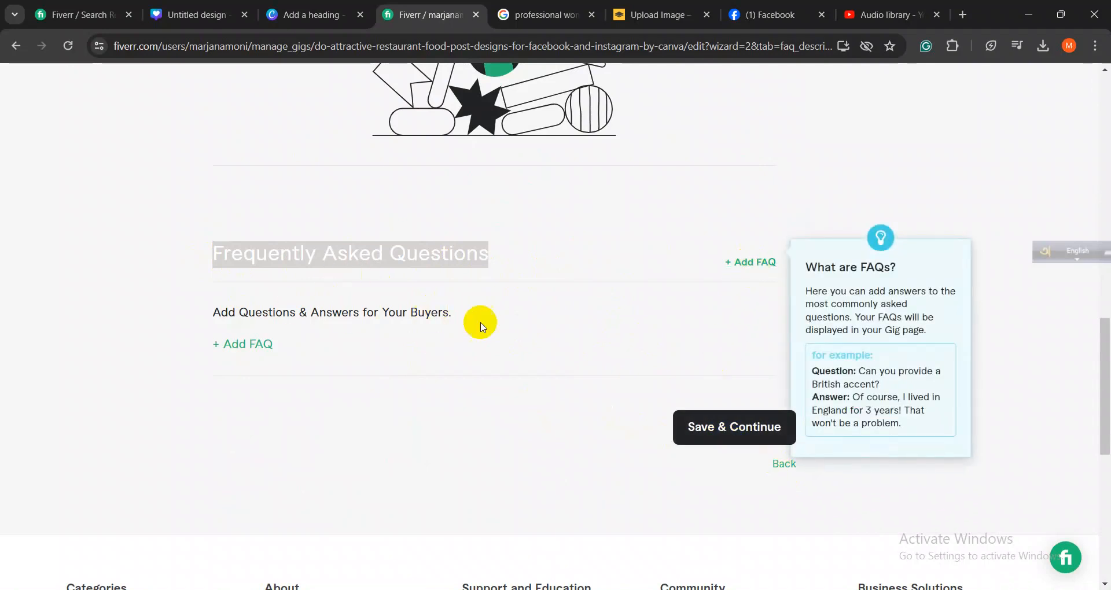
pyautogui.scroll(1, 682, 429)
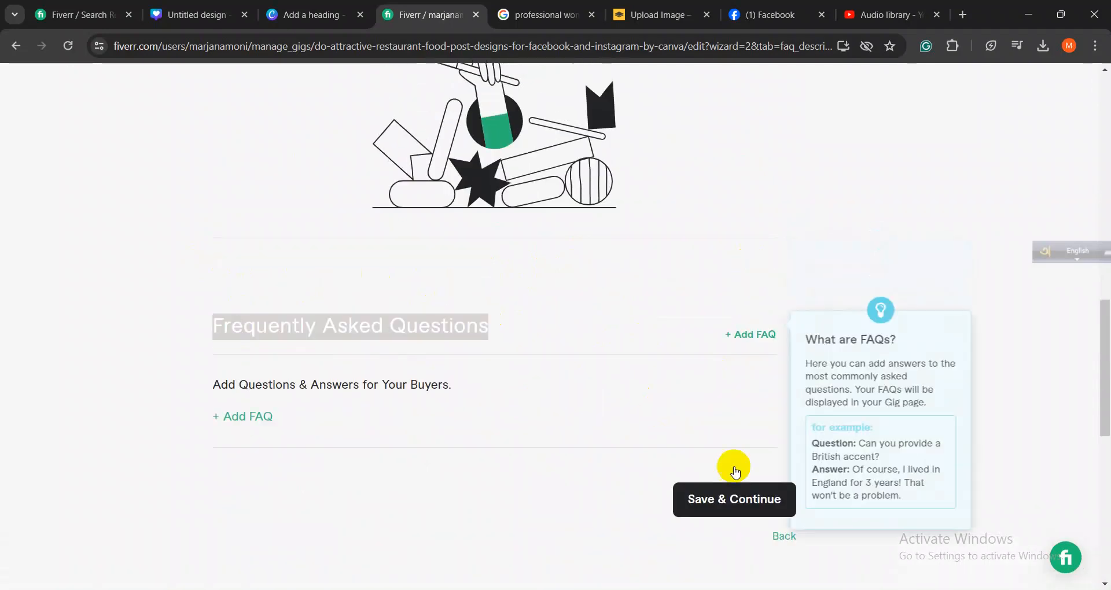
pyautogui.click(727, 506)
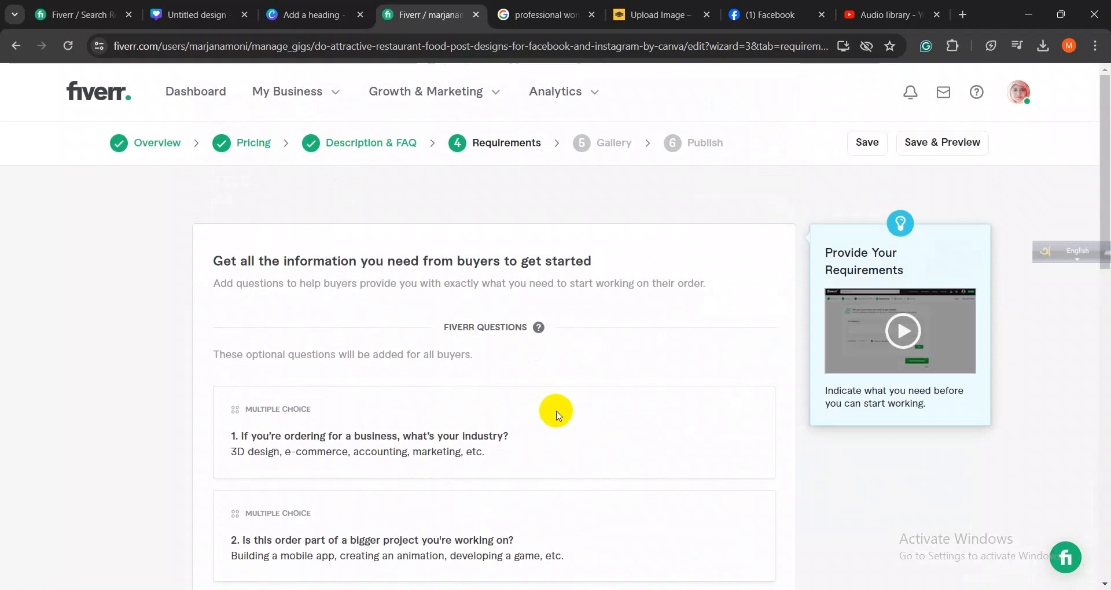
# - Switch to the Word document and review the gig description draft from the opening question to the closing line
pyautogui.hotkey('alt', 'Tab')
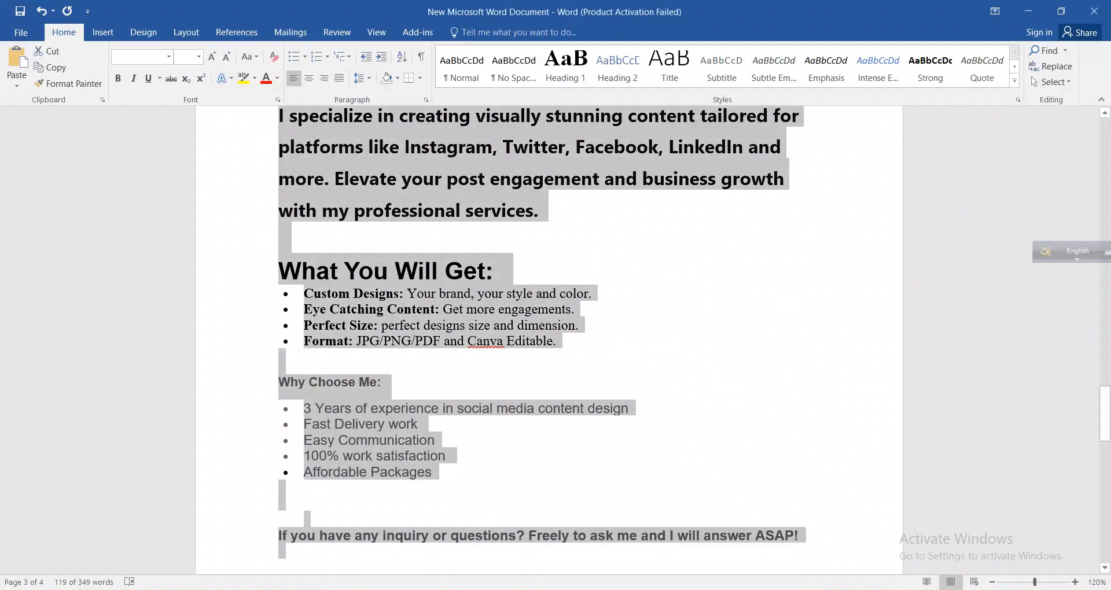
pyautogui.click(513, 392)
pyautogui.scroll(3, 311, 200)
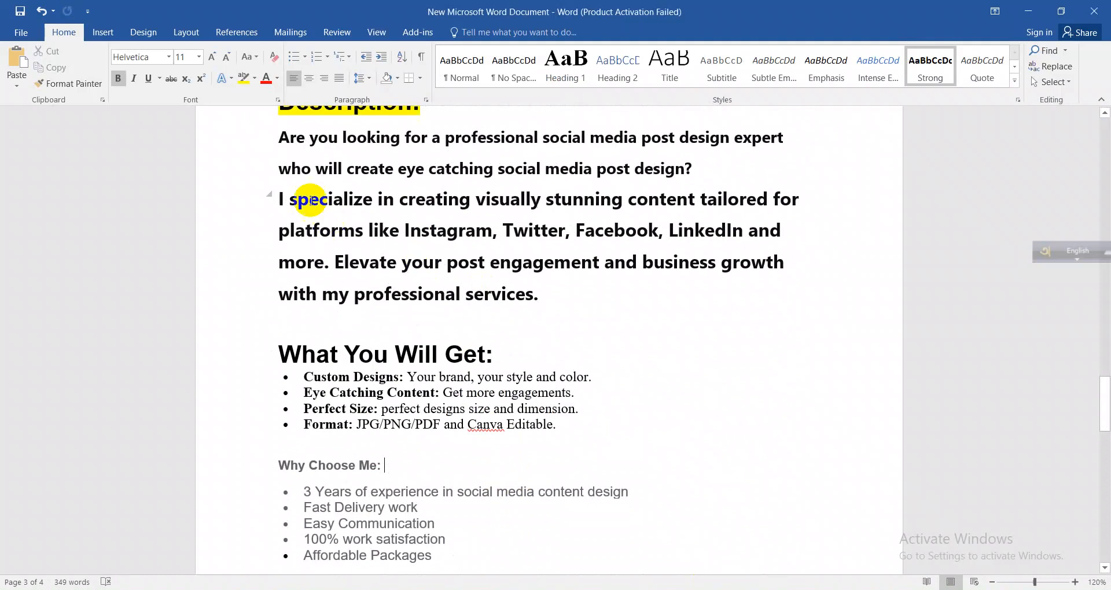
pyautogui.moveTo(280, 131); pyautogui.dragTo(807, 473)
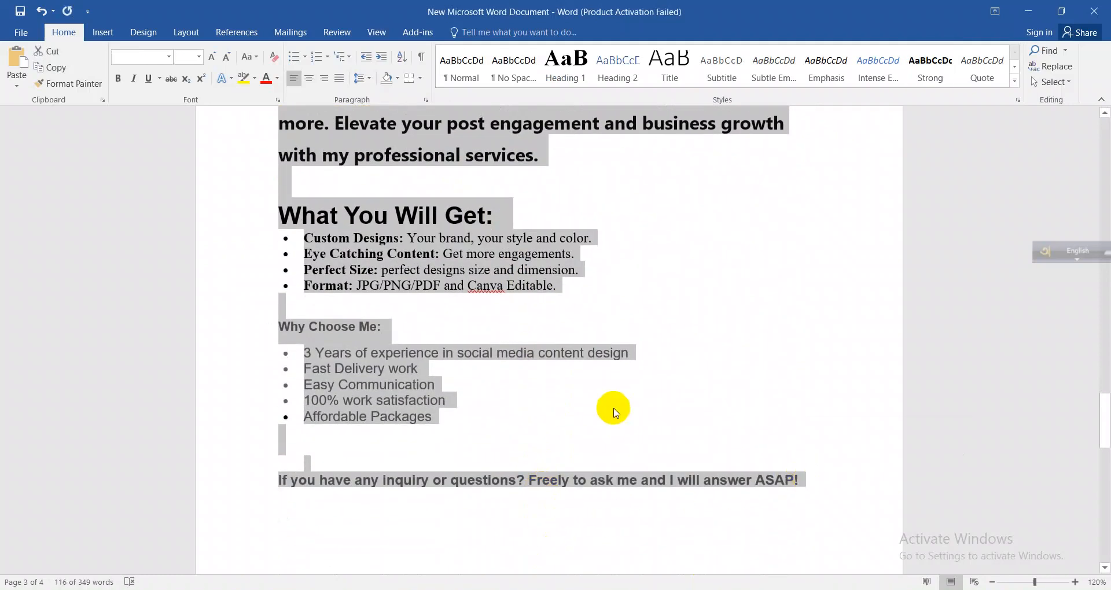
pyautogui.scroll(2, 565, 391)
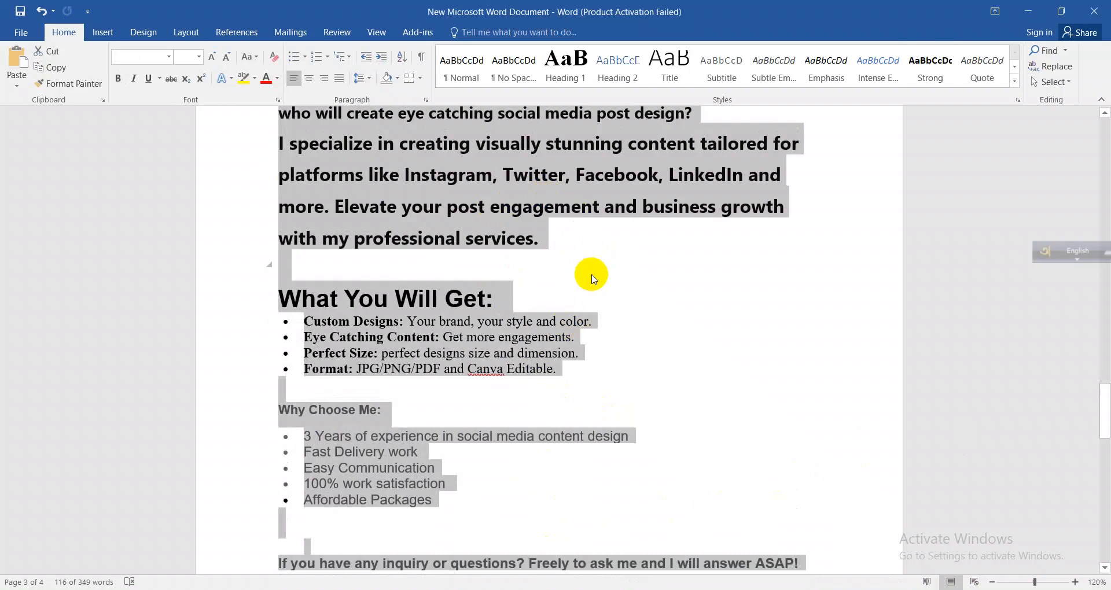
pyautogui.click(459, 218)
pyautogui.moveTo(388, 179); pyautogui.dragTo(523, 219)
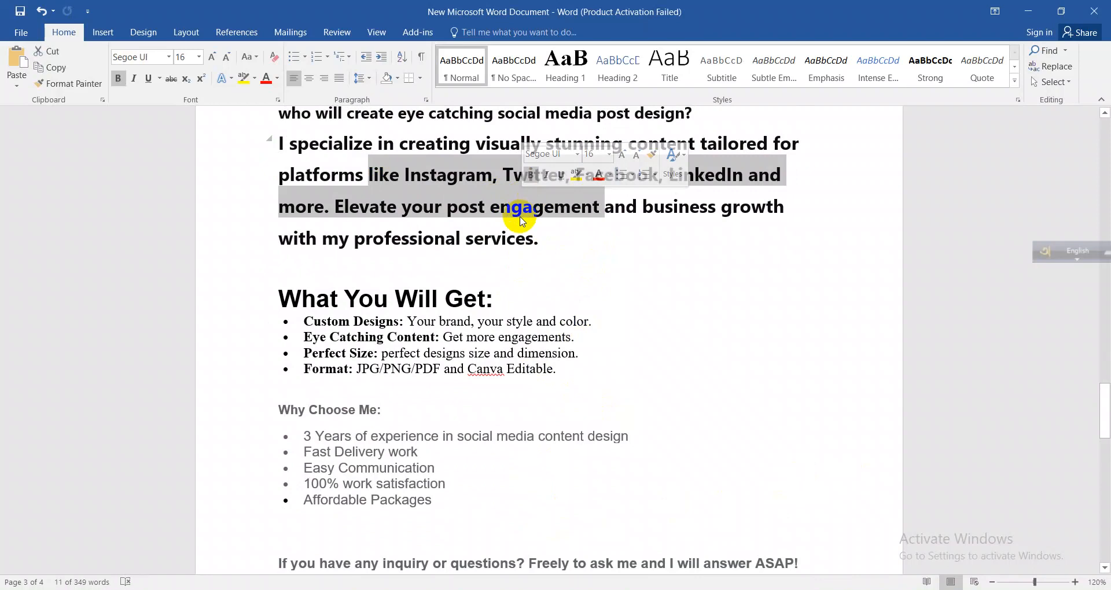
pyautogui.click(430, 317)
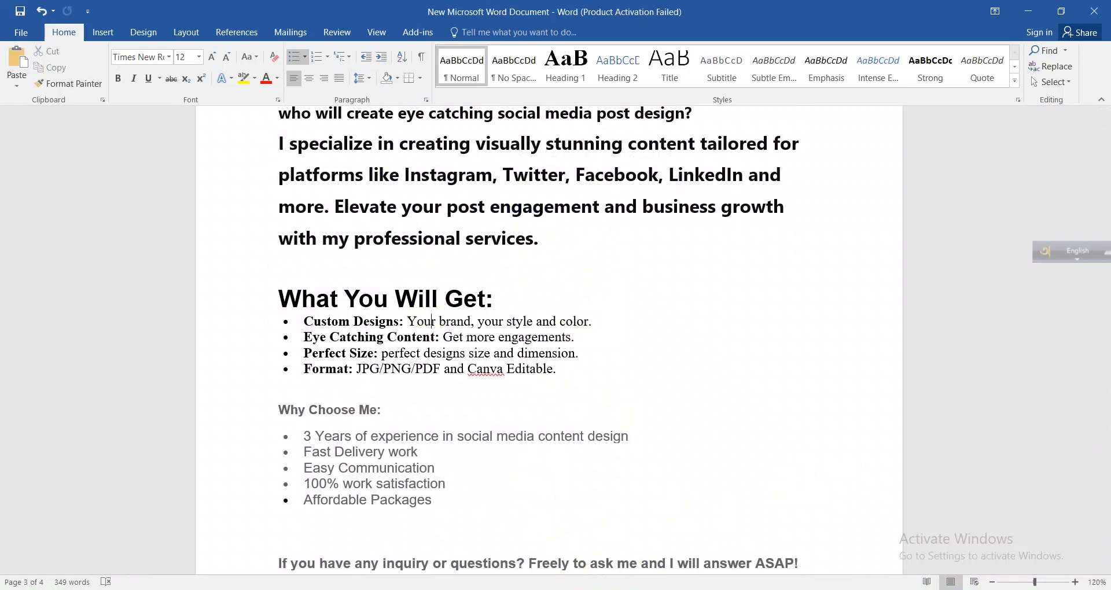
# - Switch back to Fiverr in the browser and start a new custom question for buyers in the gig requirements
pyautogui.click(648, 589)
pyautogui.scroll(-4, 420, 376)
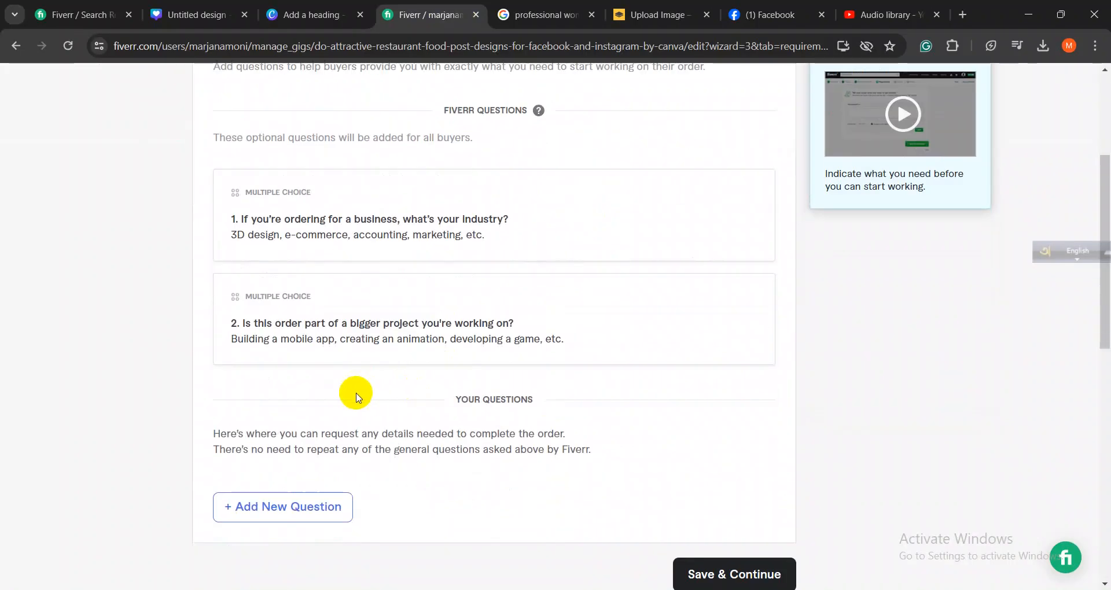
pyautogui.scroll(4, 355, 392)
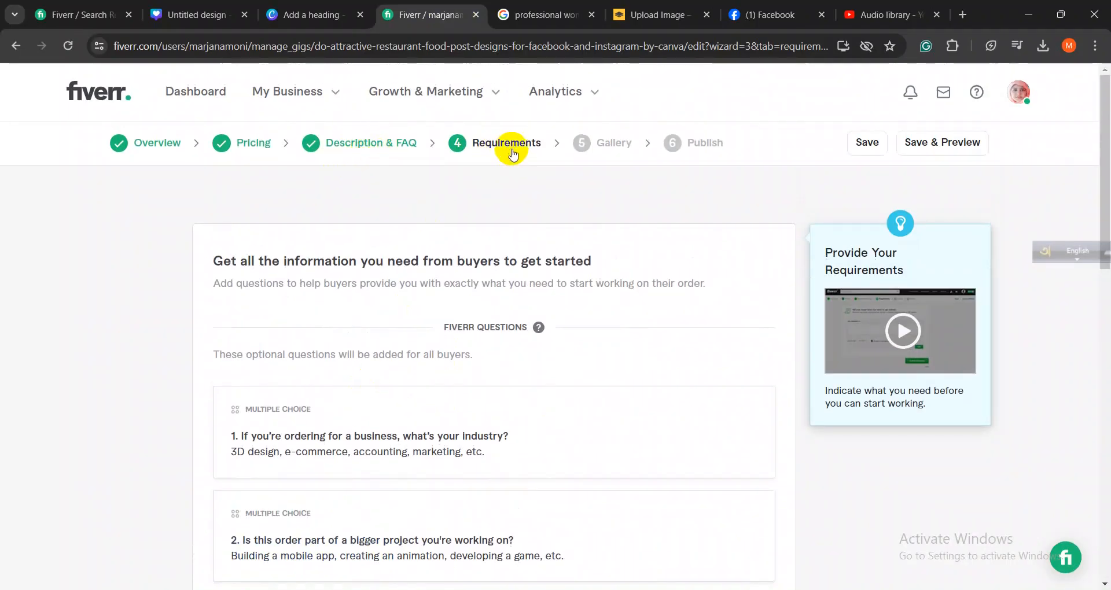
pyautogui.moveTo(539, 146); pyautogui.dragTo(466, 145)
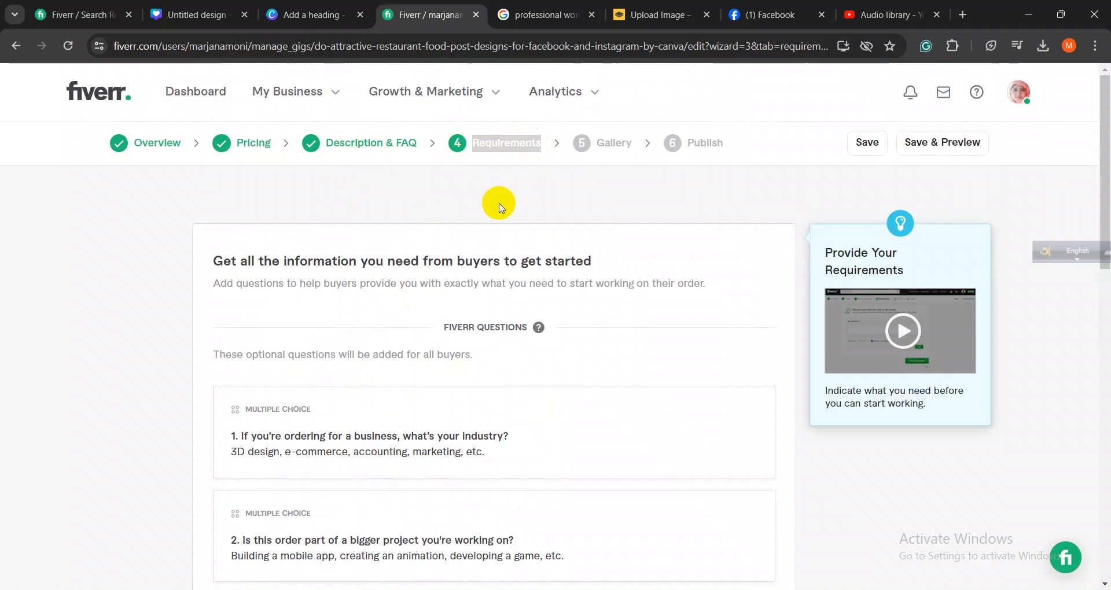
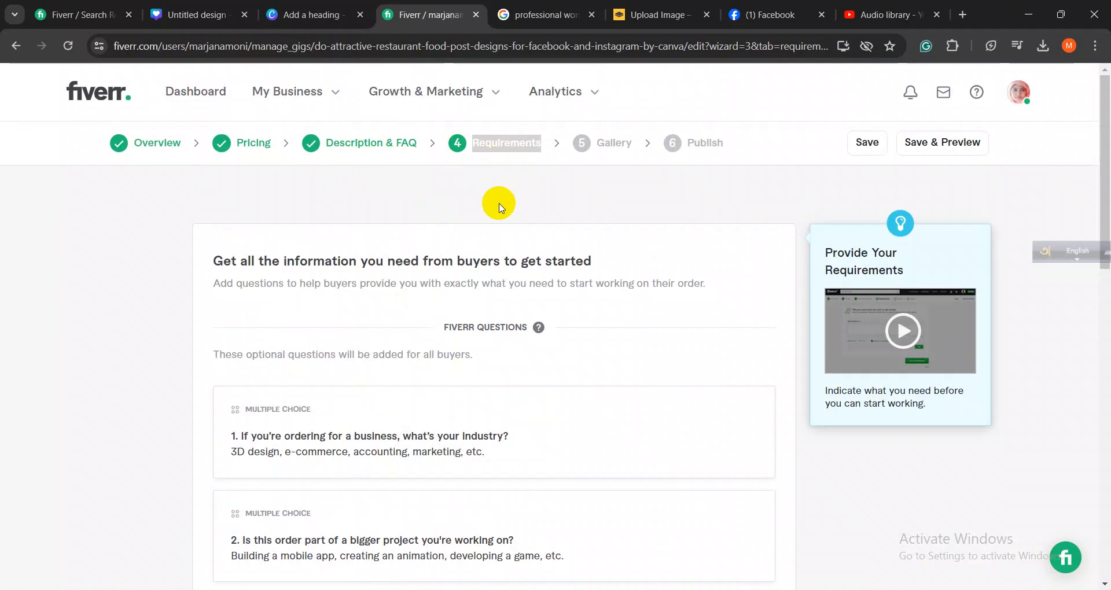
pyautogui.scroll(-7, 501, 207)
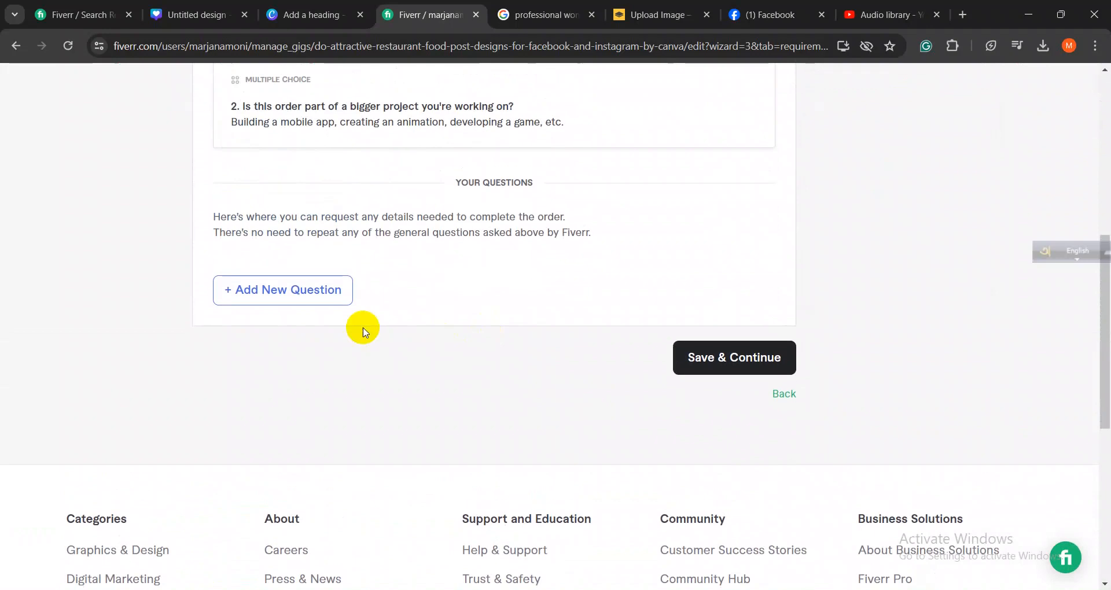
pyautogui.click(286, 290)
pyautogui.scroll(-3, 368, 441)
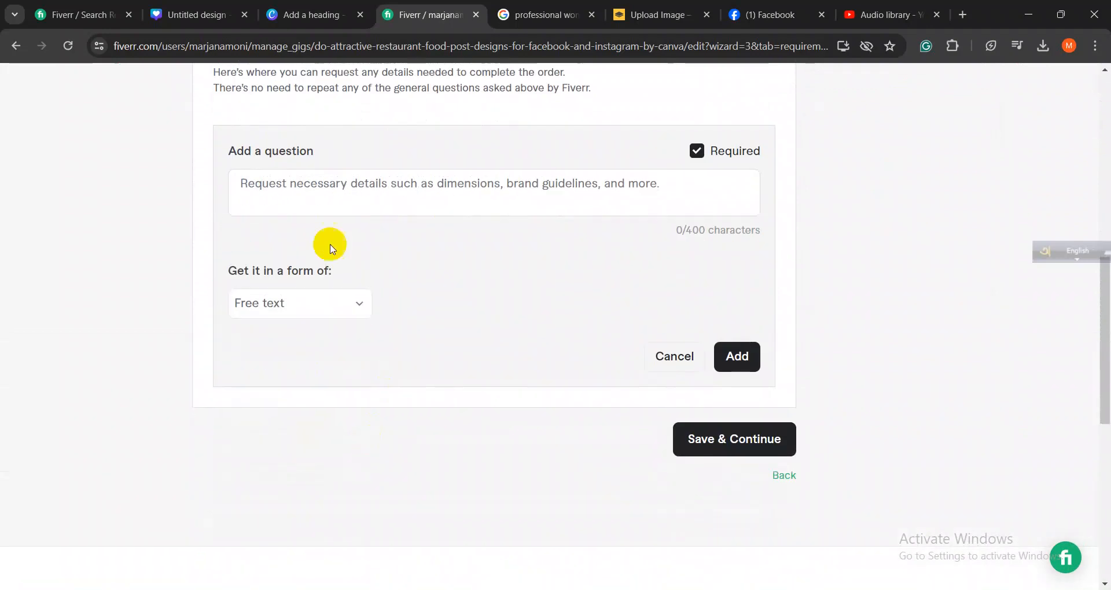
# - Enter "Please contact me before place an order >" as the text of the new buyer question
pyautogui.click(276, 191)
pyautogui.write('Ple')
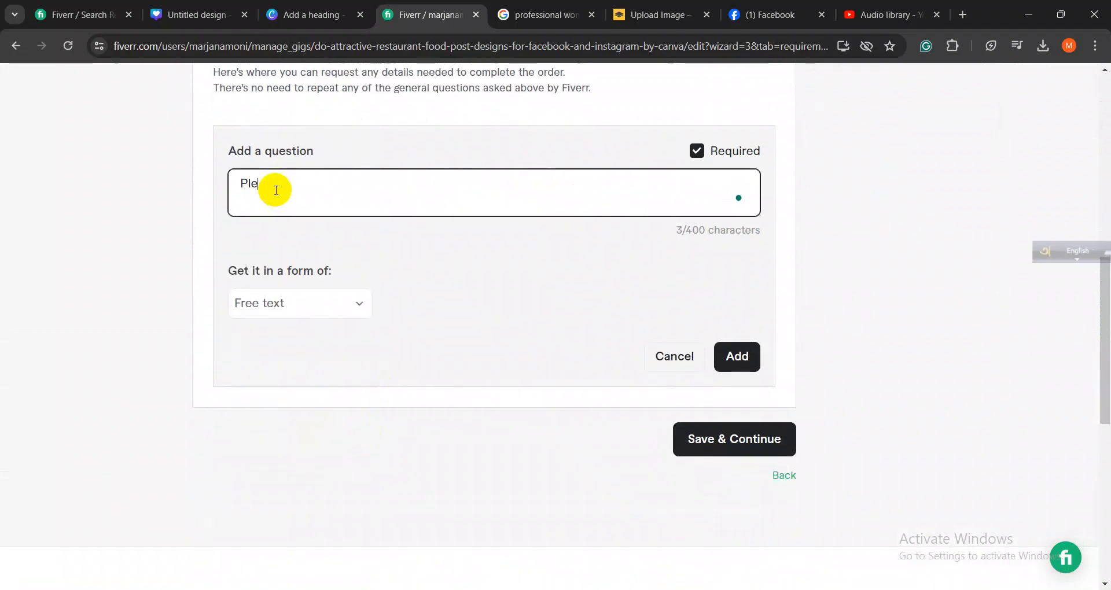
pyautogui.write('ase conat')
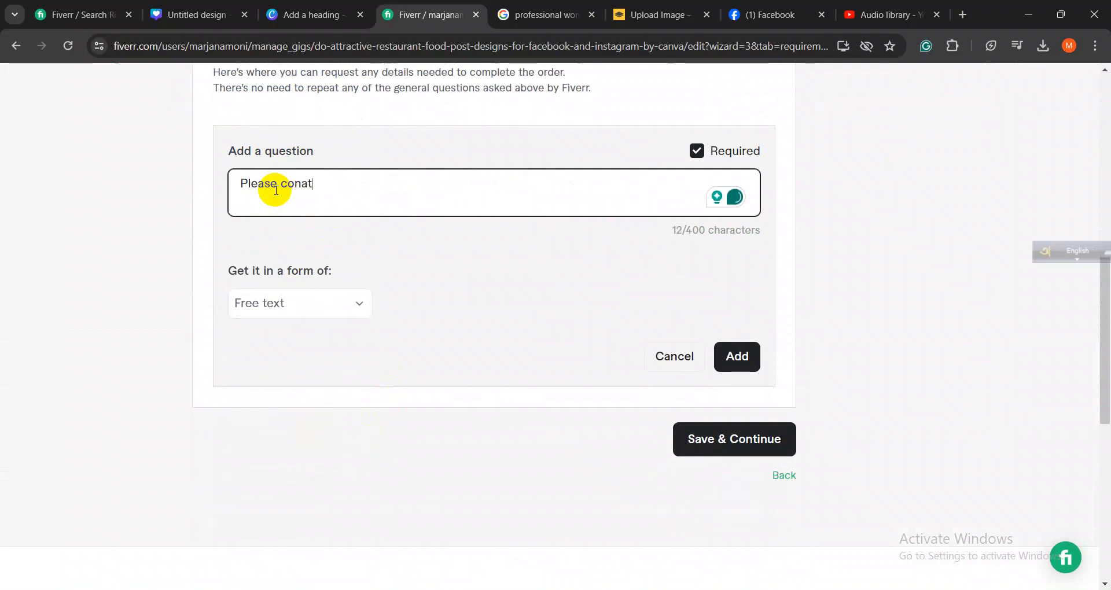
pyautogui.press('BackSpace')
pyautogui.press('BackSpace')
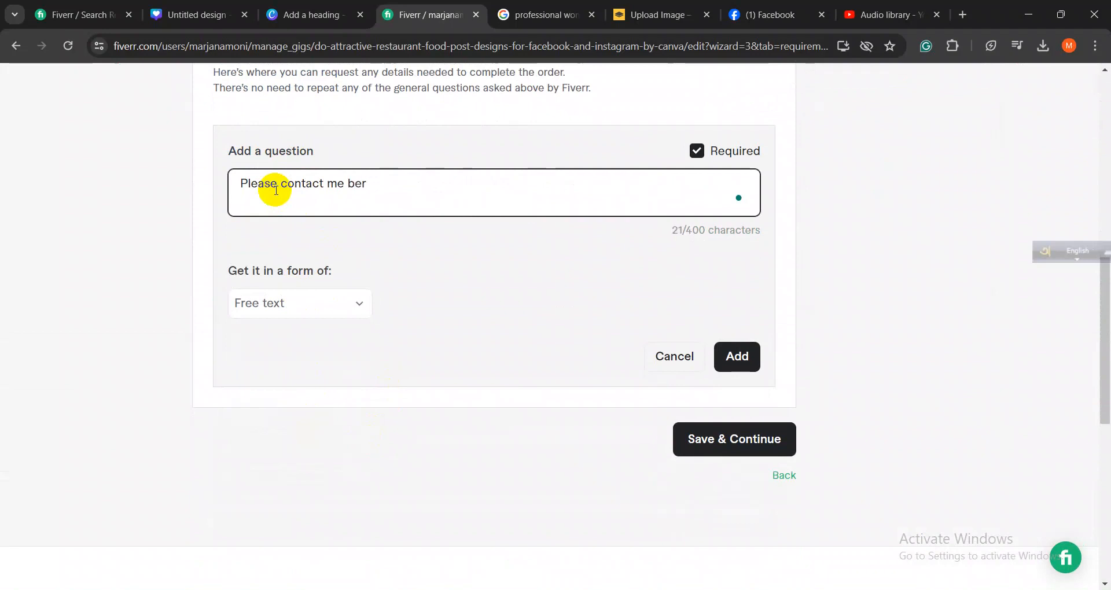
pyautogui.press('BackSpace')
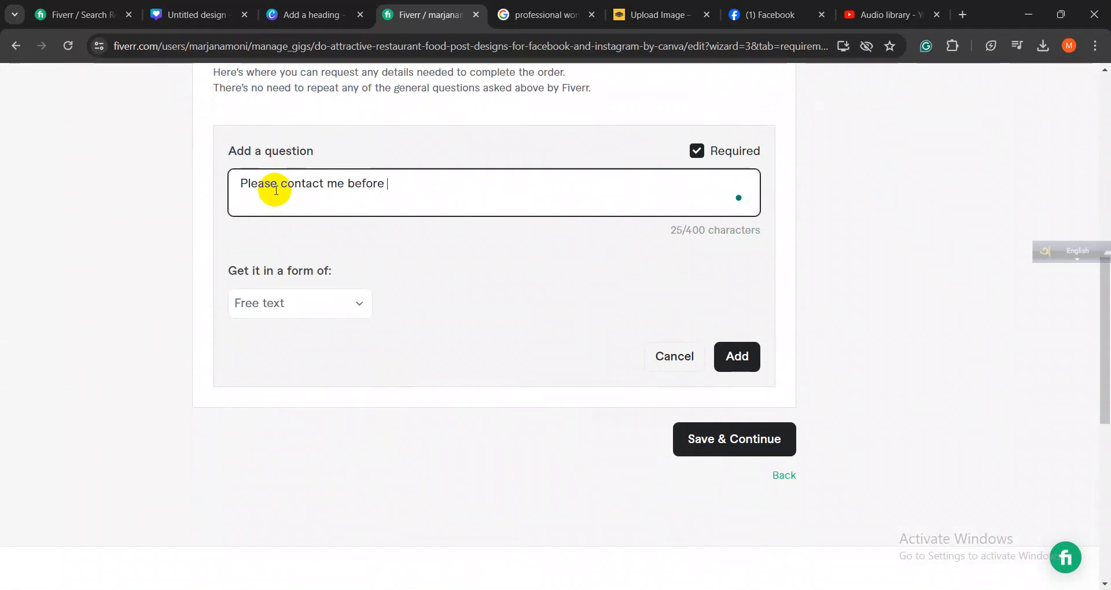
pyautogui.write('ce')
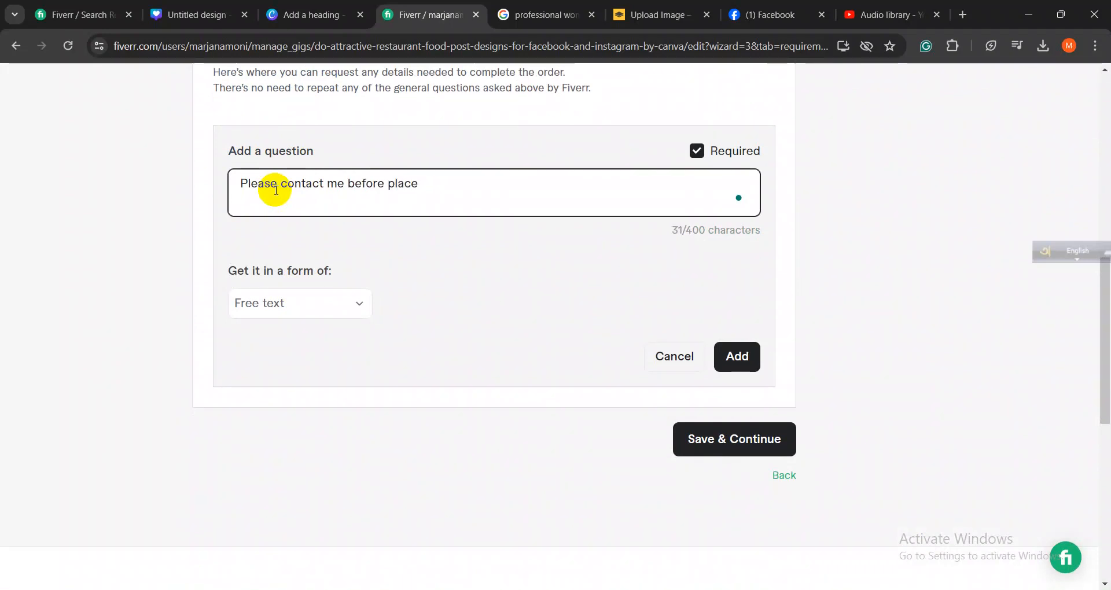
pyautogui.write(' an order')
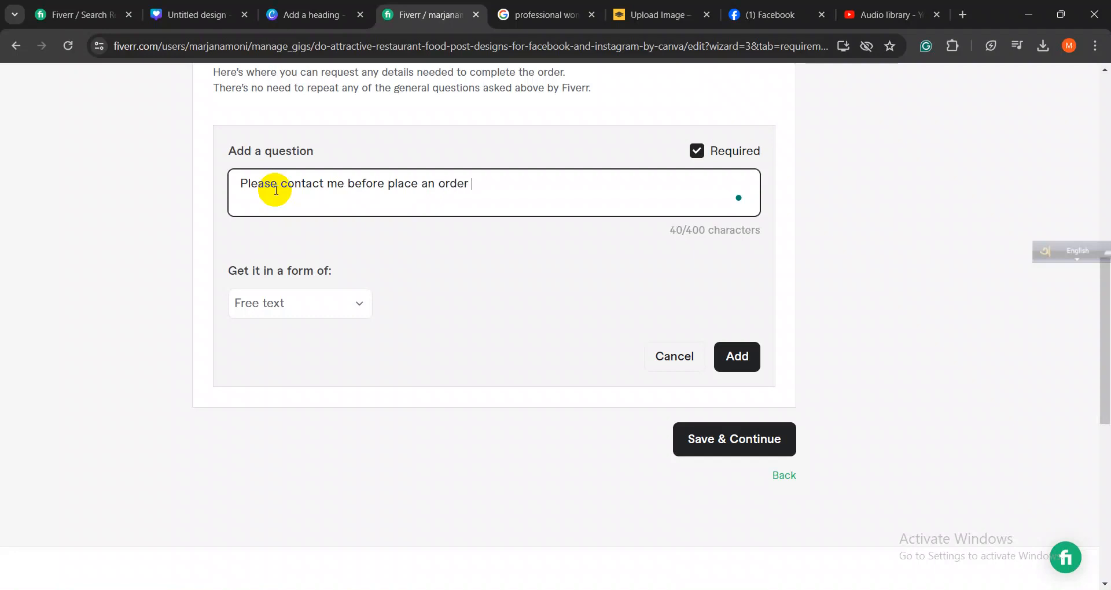
pyautogui.click(435, 184)
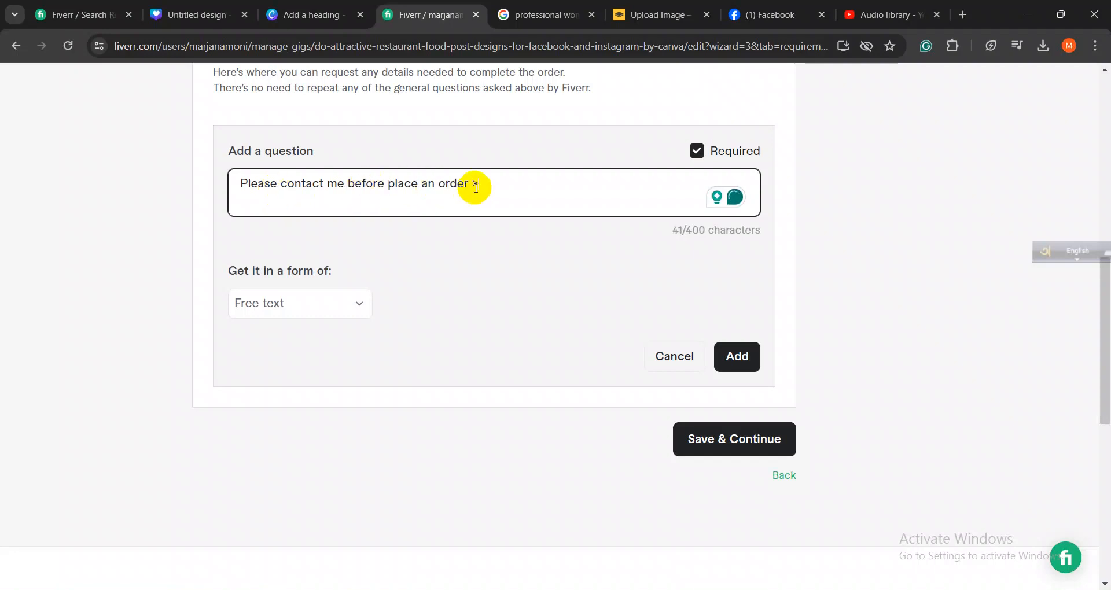
# - Insert "with" after "contact" in the question and accept the Grammarly correction of "place" to "placing"
pyautogui.scroll(1, 483, 191)
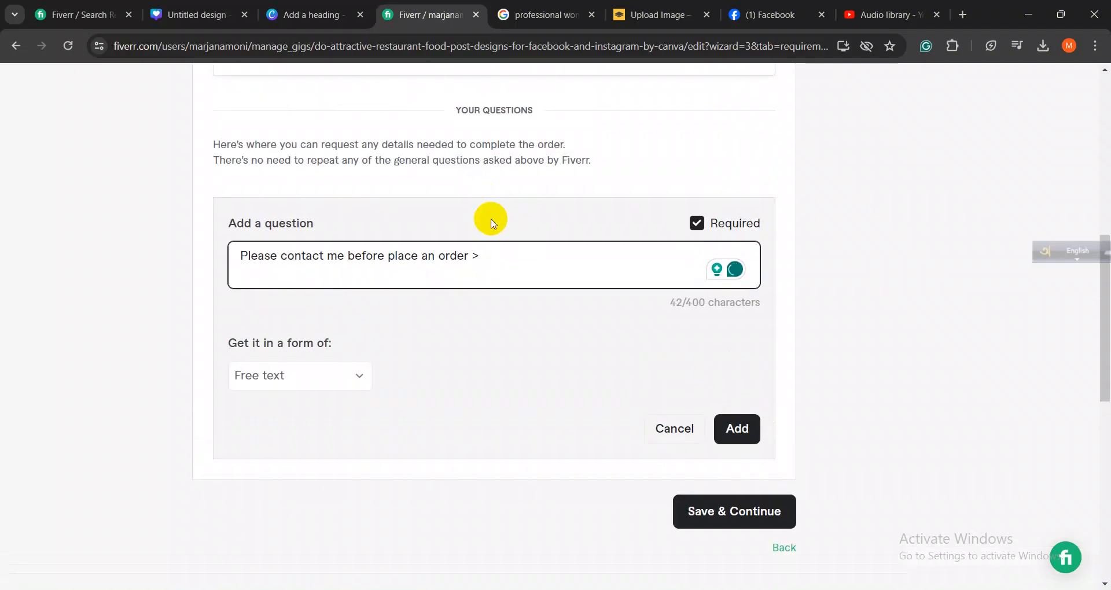
pyautogui.moveTo(484, 255); pyautogui.dragTo(218, 267)
pyautogui.click(329, 264)
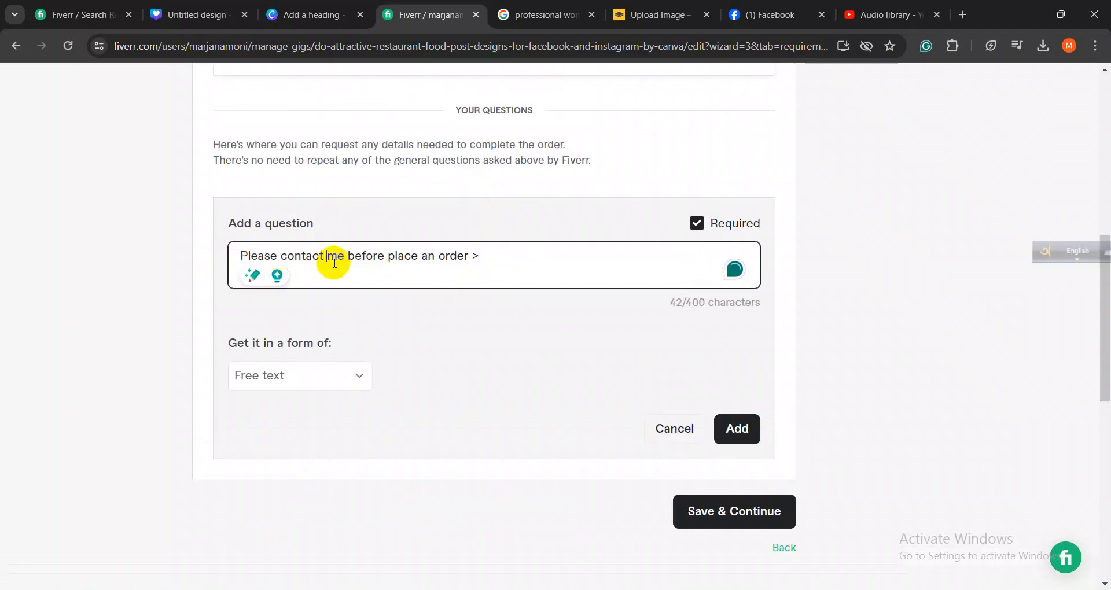
pyautogui.write('with')
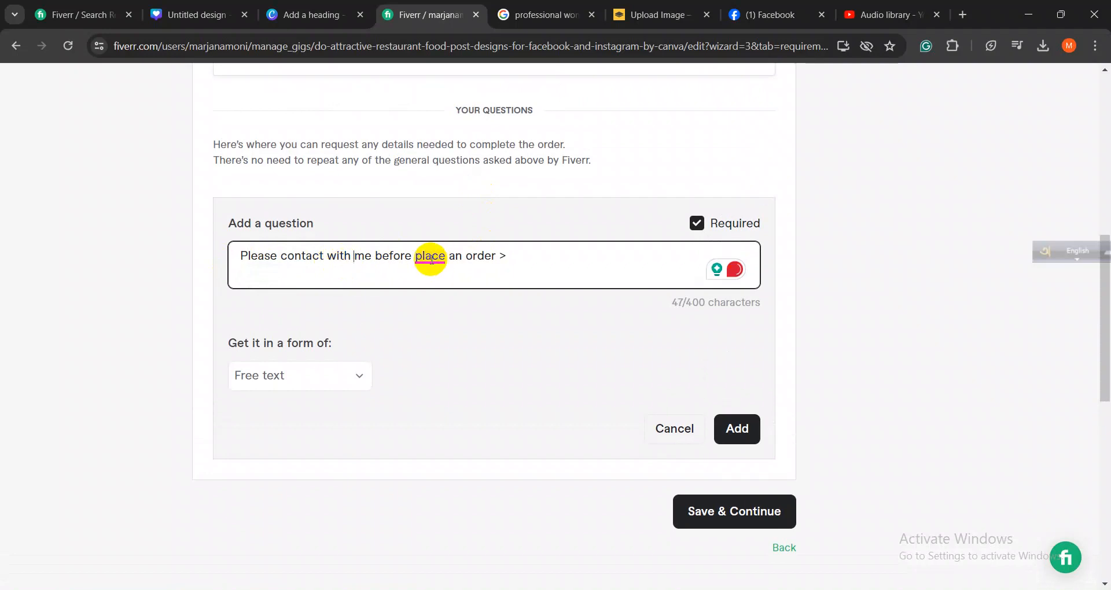
pyautogui.moveTo(431, 256)
pyautogui.click(437, 296)
pyautogui.click(493, 256)
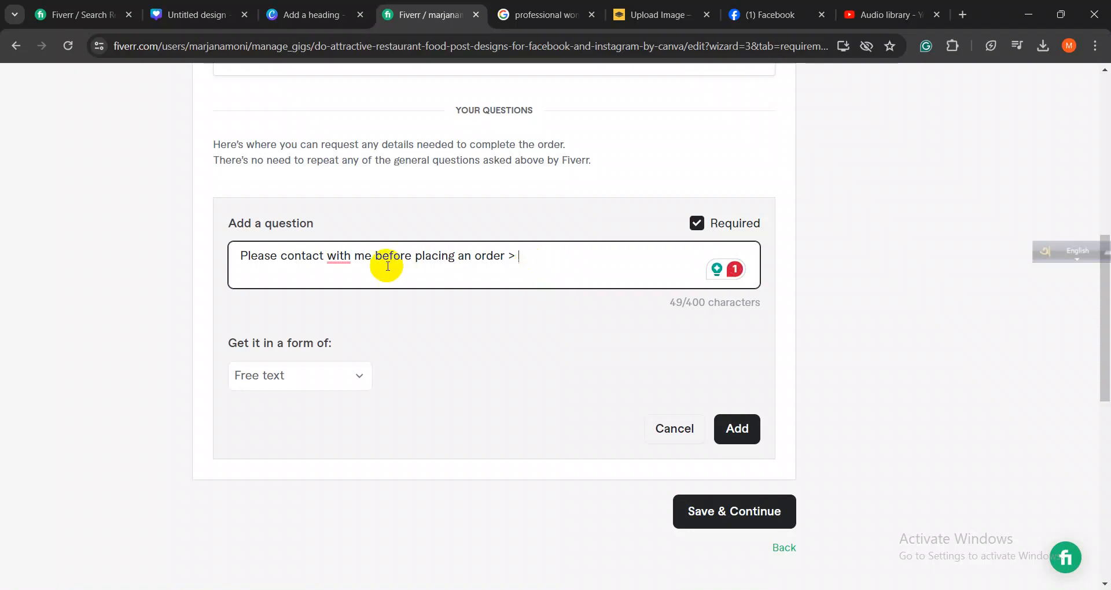
# - Accept the Grammarly removal of "with" and add the required free-text question "Please contact me before placing an order >" to the gig requirements
pyautogui.moveTo(338, 258)
pyautogui.click(343, 294)
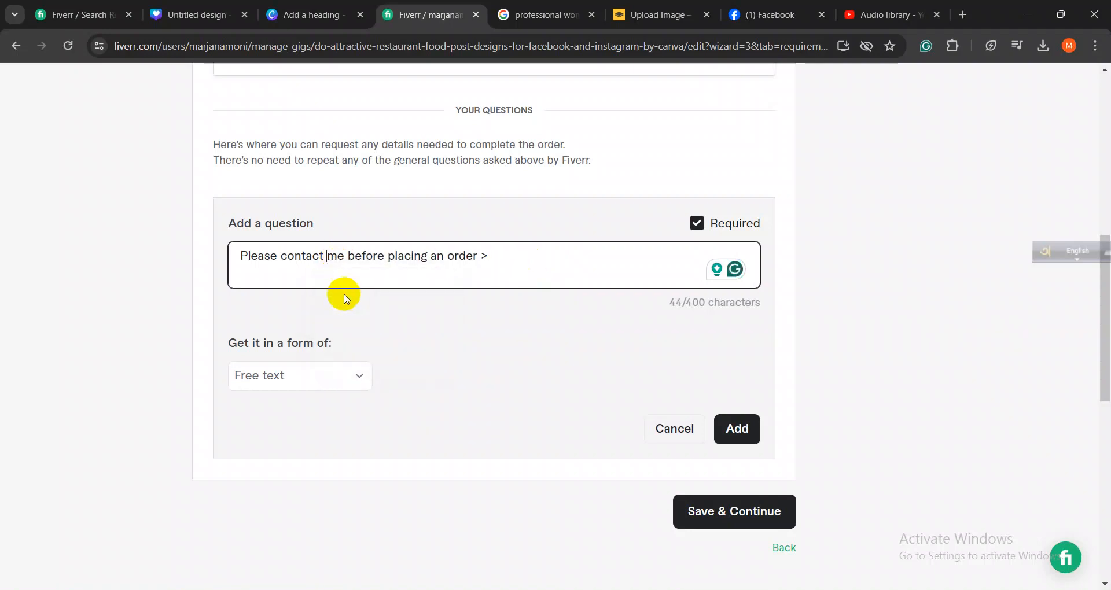
pyautogui.moveTo(491, 256); pyautogui.dragTo(186, 265)
pyautogui.click(431, 264)
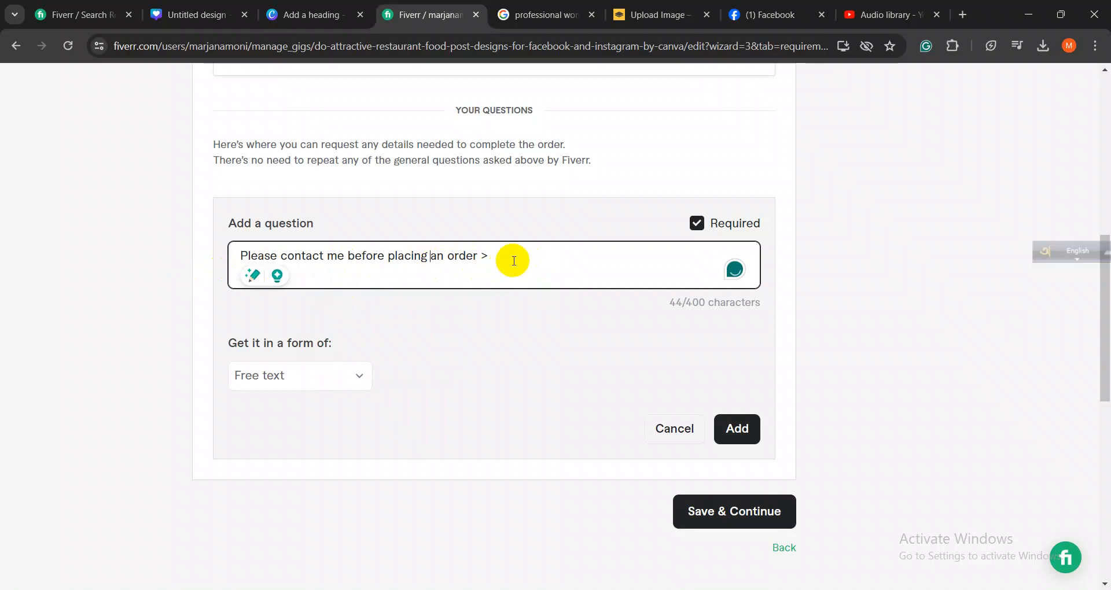
pyautogui.moveTo(509, 261); pyautogui.dragTo(186, 272)
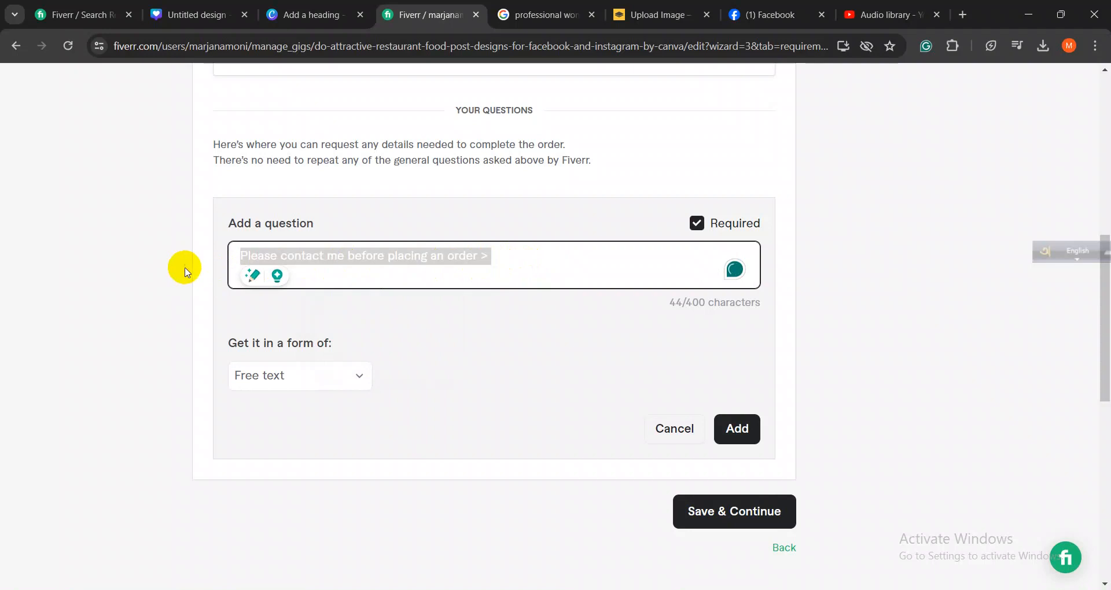
pyautogui.click(457, 327)
pyautogui.click(716, 431)
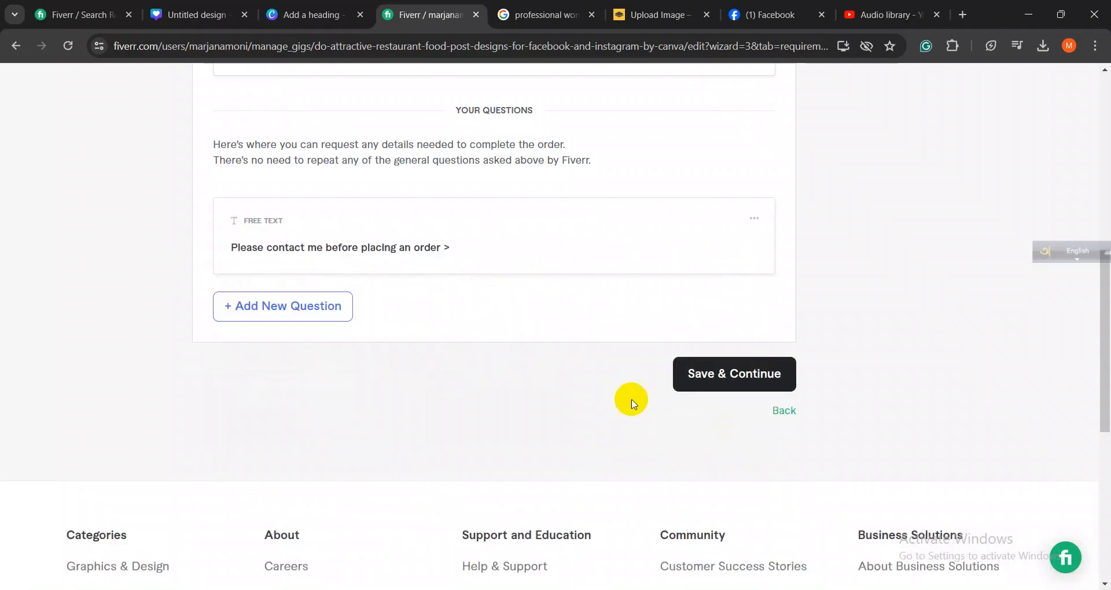
# - Review the requirements page, covering the two optional Fiverr questions, the custom questions guidance and the added buyer question
pyautogui.moveTo(220, 247); pyautogui.dragTo(454, 247)
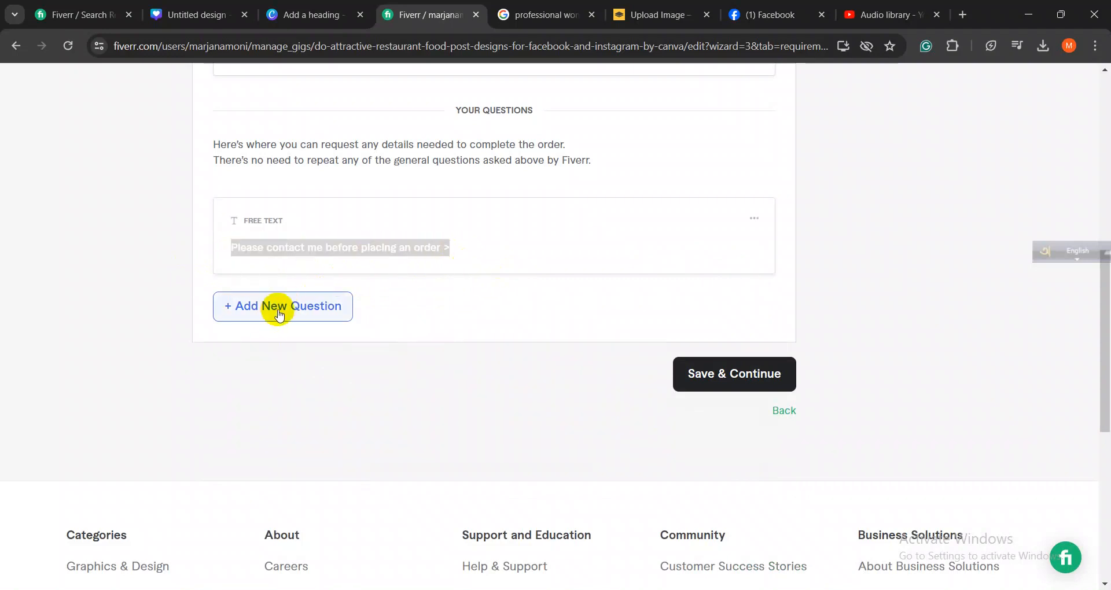
pyautogui.scroll(9, 599, 353)
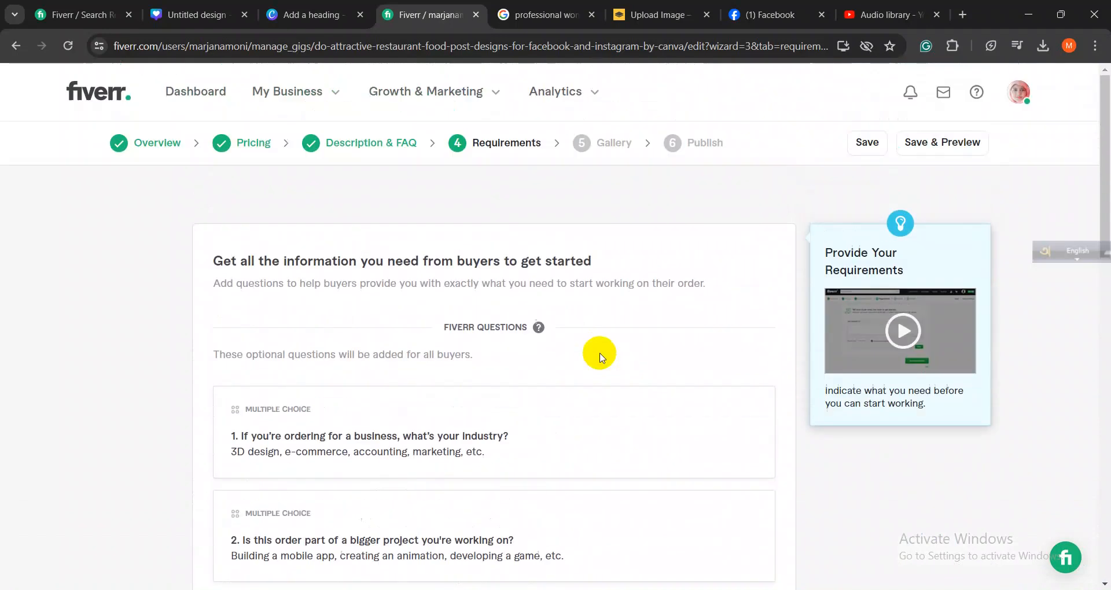
pyautogui.scroll(-3, 507, 278)
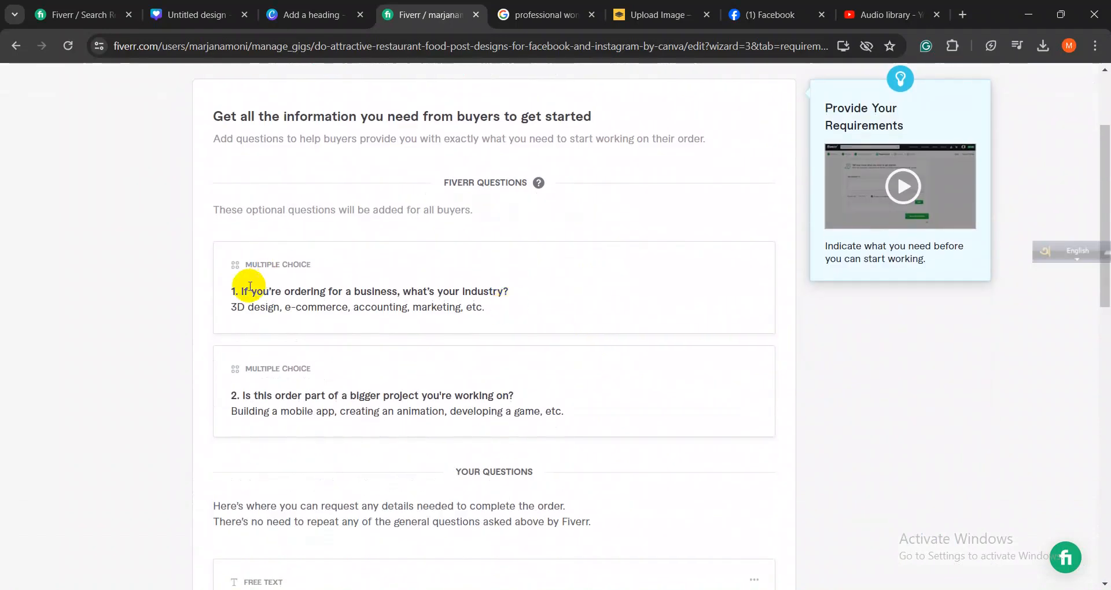
pyautogui.moveTo(232, 290); pyautogui.dragTo(485, 300)
pyautogui.scroll(-3, 405, 298)
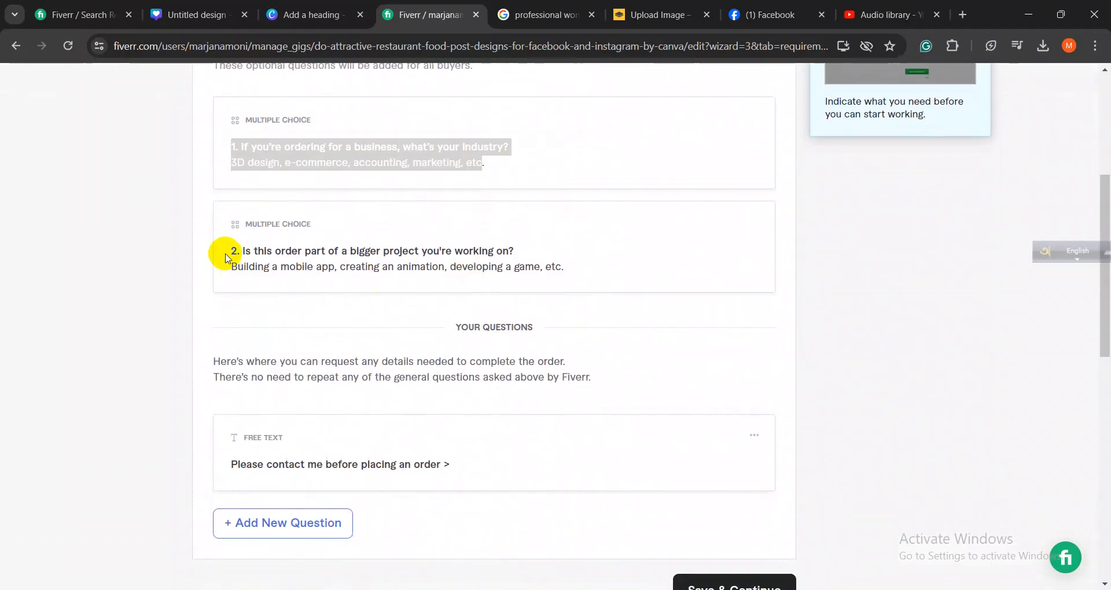
pyautogui.moveTo(225, 258); pyautogui.dragTo(564, 273)
pyautogui.moveTo(211, 361); pyautogui.dragTo(582, 377)
pyautogui.scroll(-1, 521, 405)
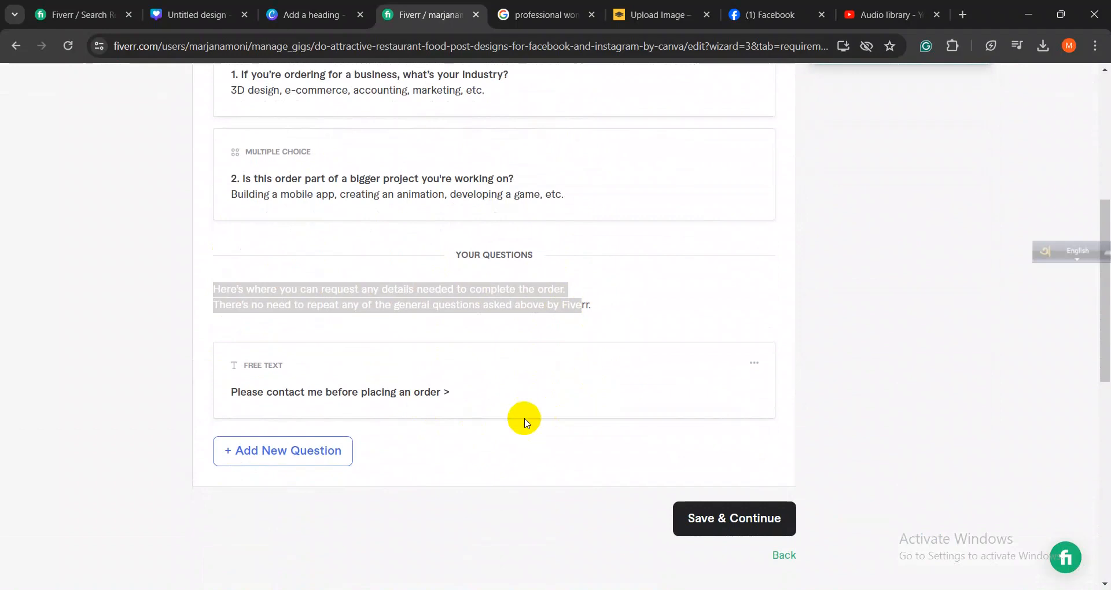
pyautogui.scroll(5, 601, 434)
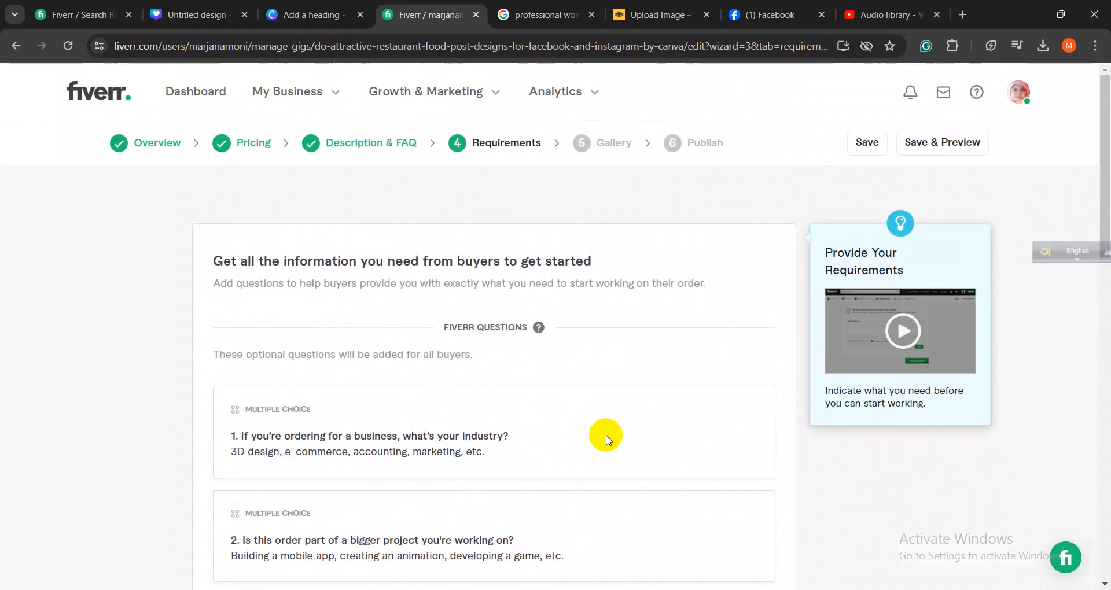
pyautogui.scroll(-7, 607, 307)
# - Save the requirements and continue to the gallery, skimming the gig image guidelines and playing their video briefly before closing them
pyautogui.click(723, 383)
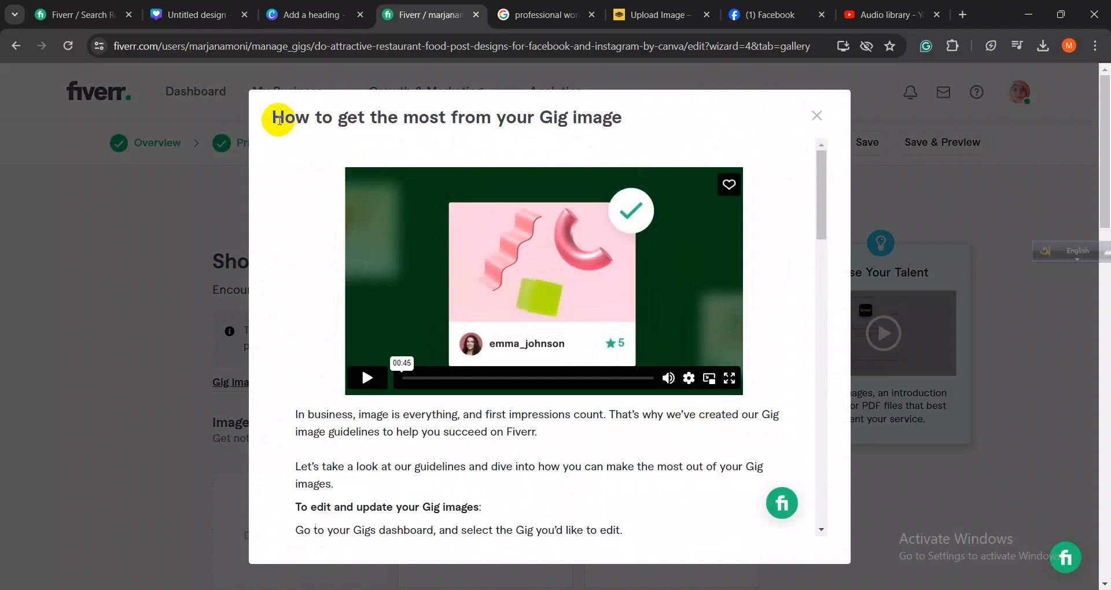
pyautogui.moveTo(273, 118); pyautogui.dragTo(758, 135)
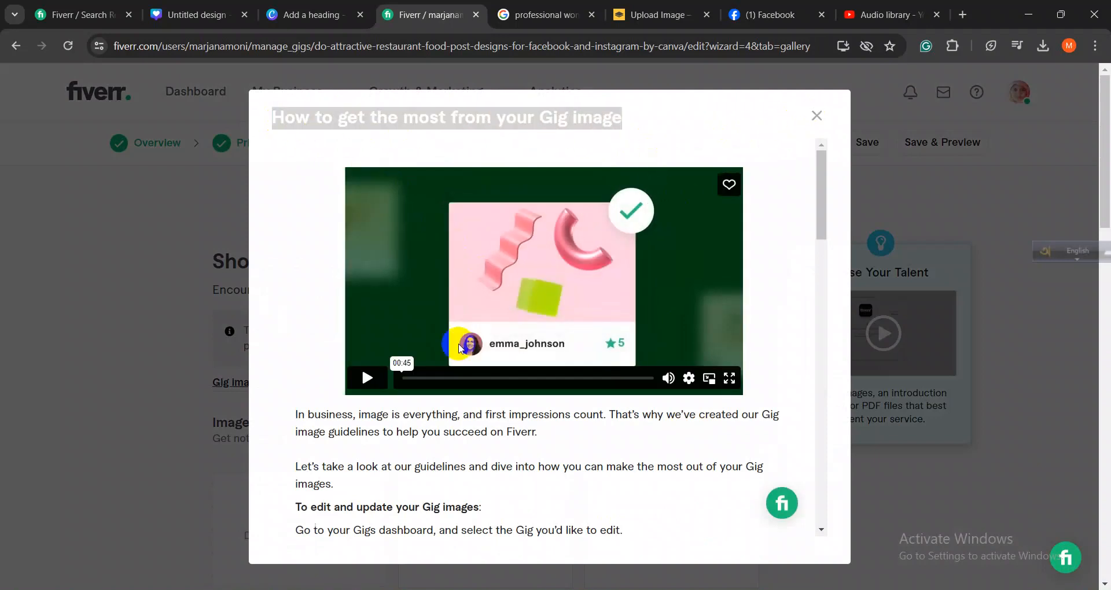
pyautogui.scroll(-4, 425, 398)
pyautogui.scroll(-8, 459, 317)
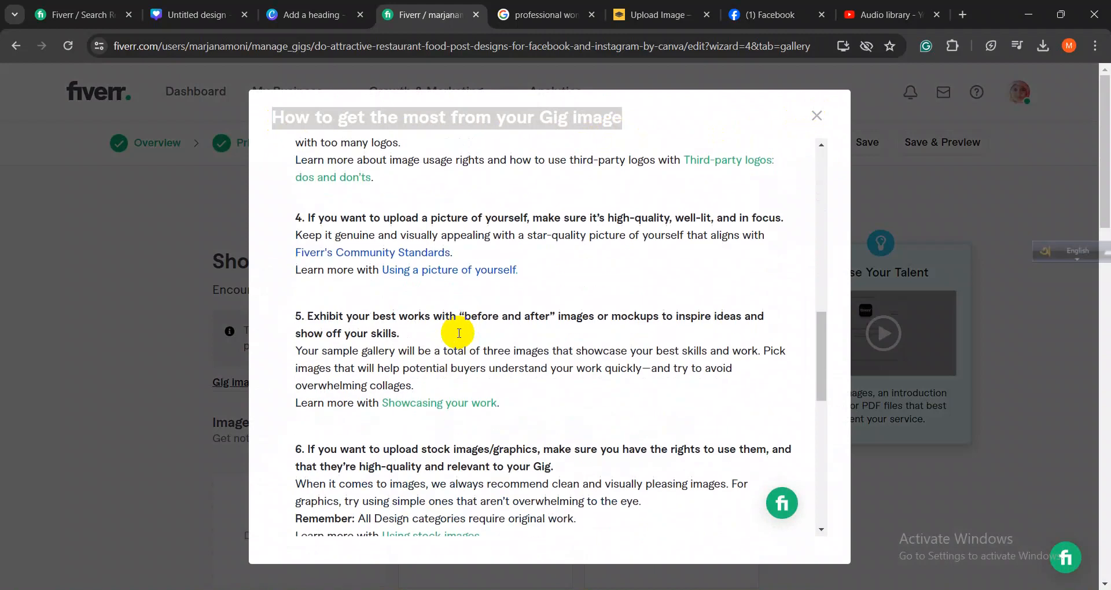
pyautogui.scroll(7, 459, 337)
pyautogui.scroll(6, 457, 338)
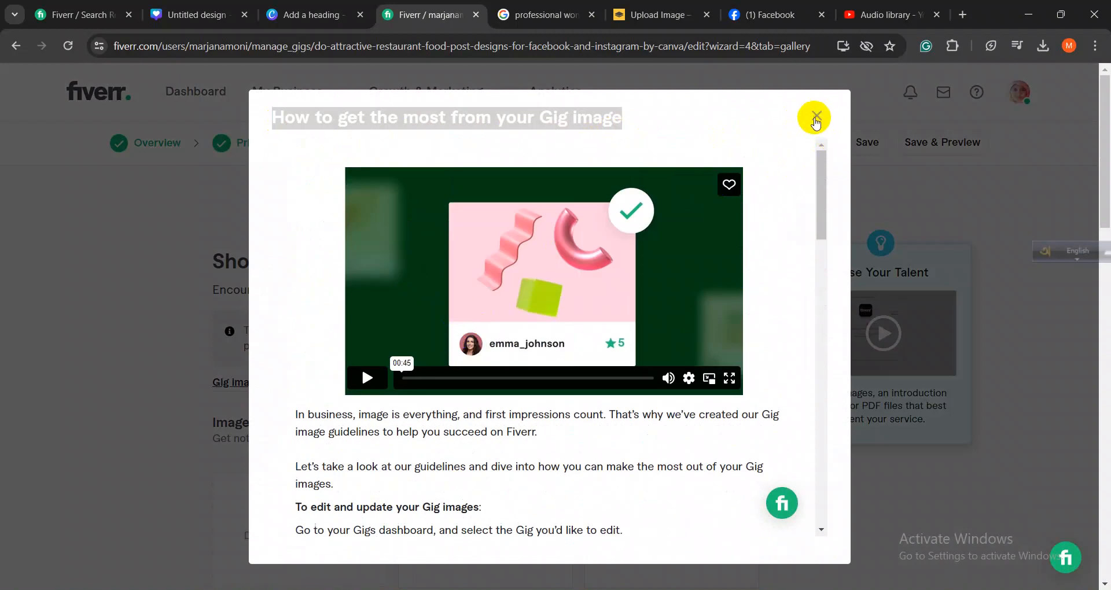
pyautogui.click(366, 378)
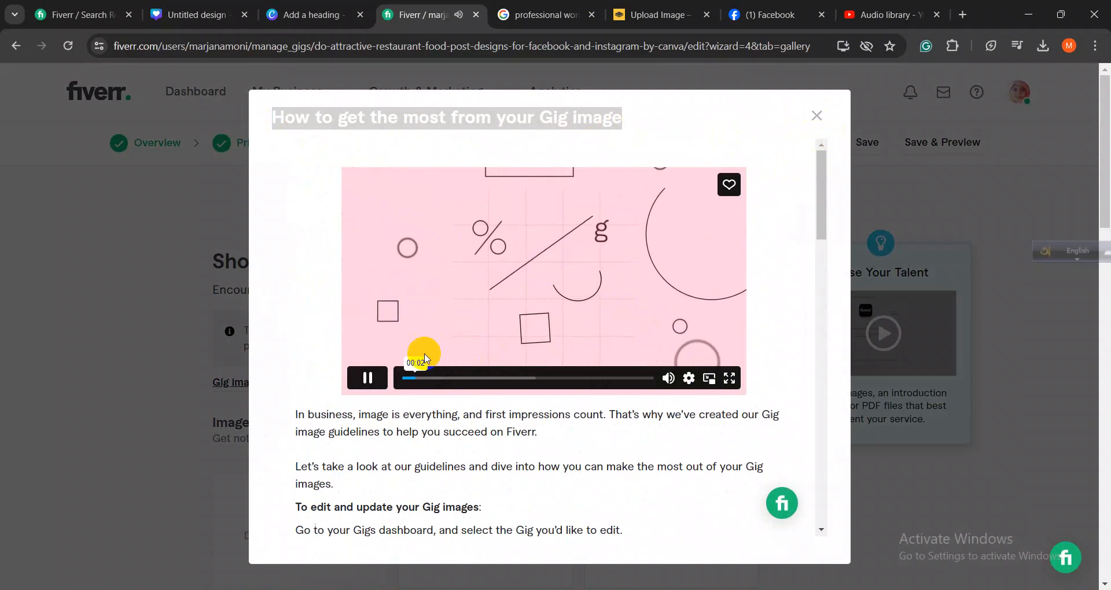
pyautogui.click(369, 378)
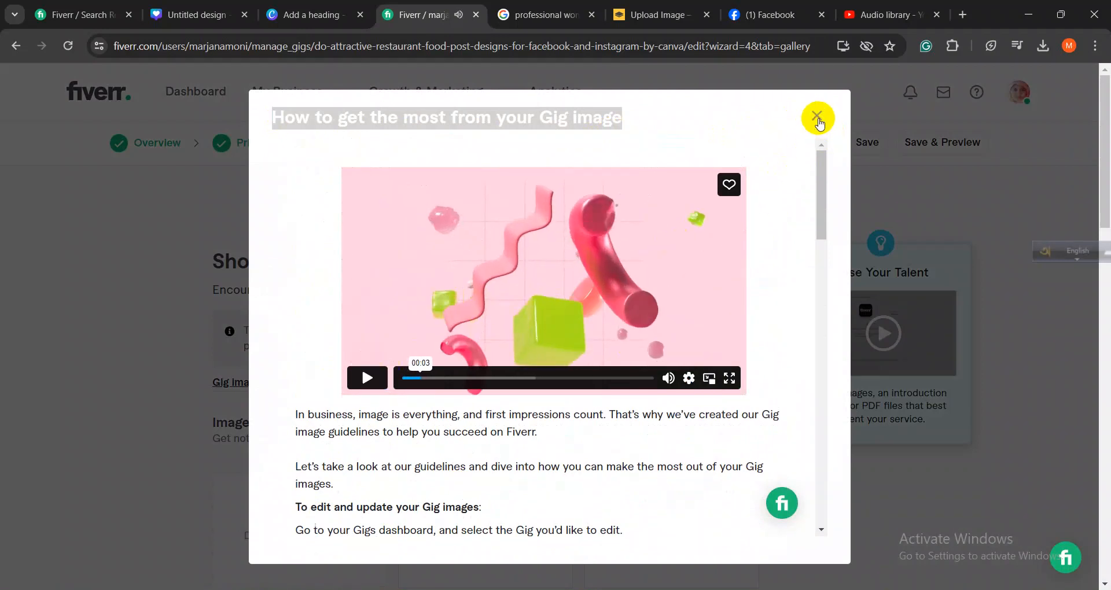
pyautogui.click(816, 116)
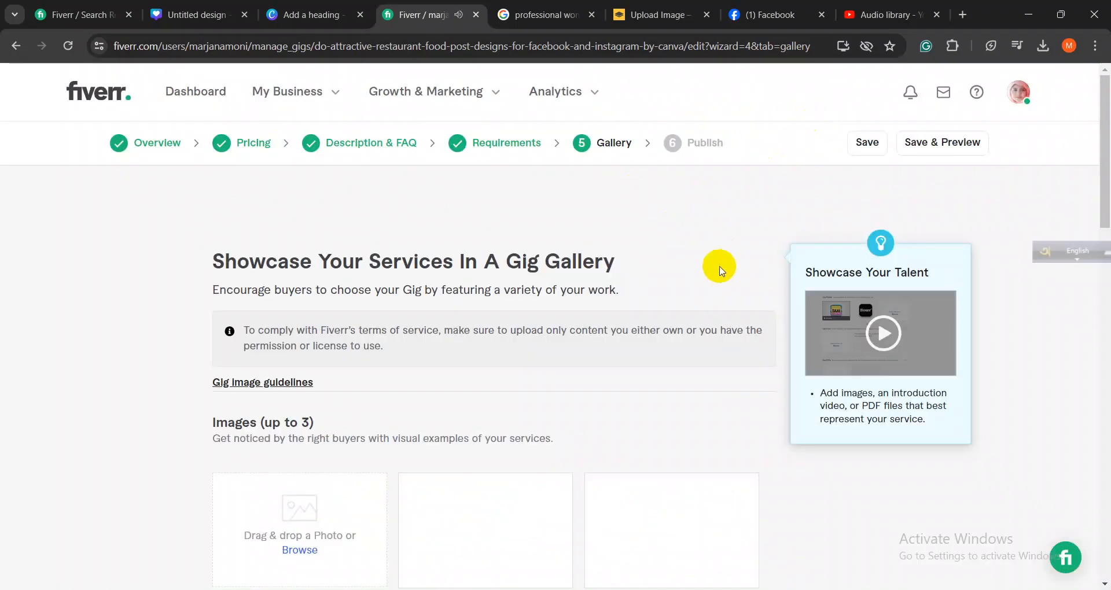
# - Examine the gallery's image, video and document upload sections, including the file limits and the tip about videos and user engagement
pyautogui.scroll(-3, 719, 267)
pyautogui.scroll(2, 719, 268)
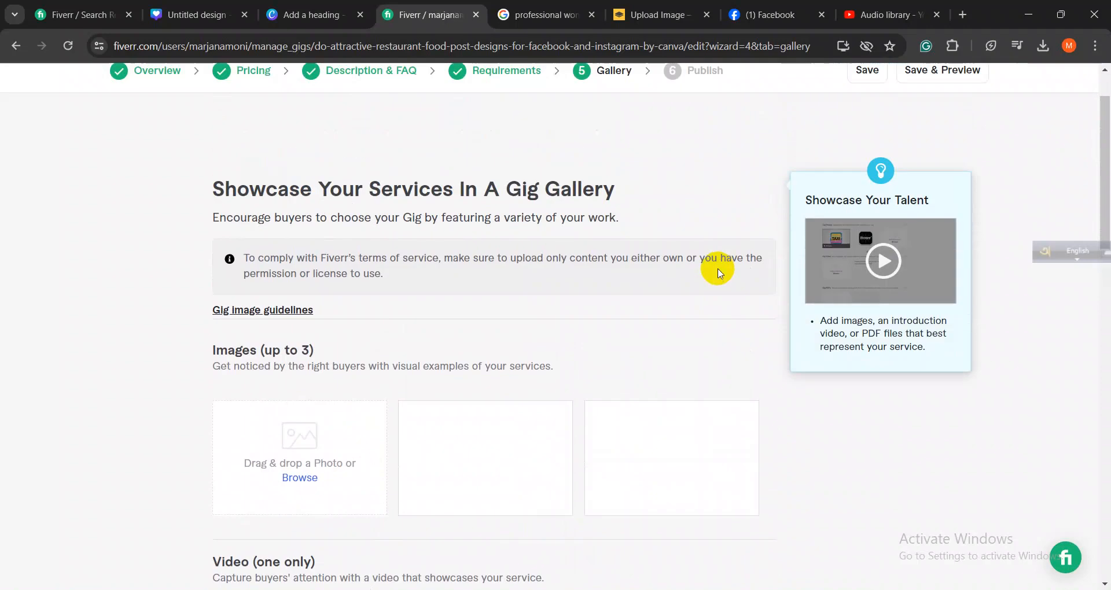
pyautogui.moveTo(211, 188); pyautogui.dragTo(639, 201)
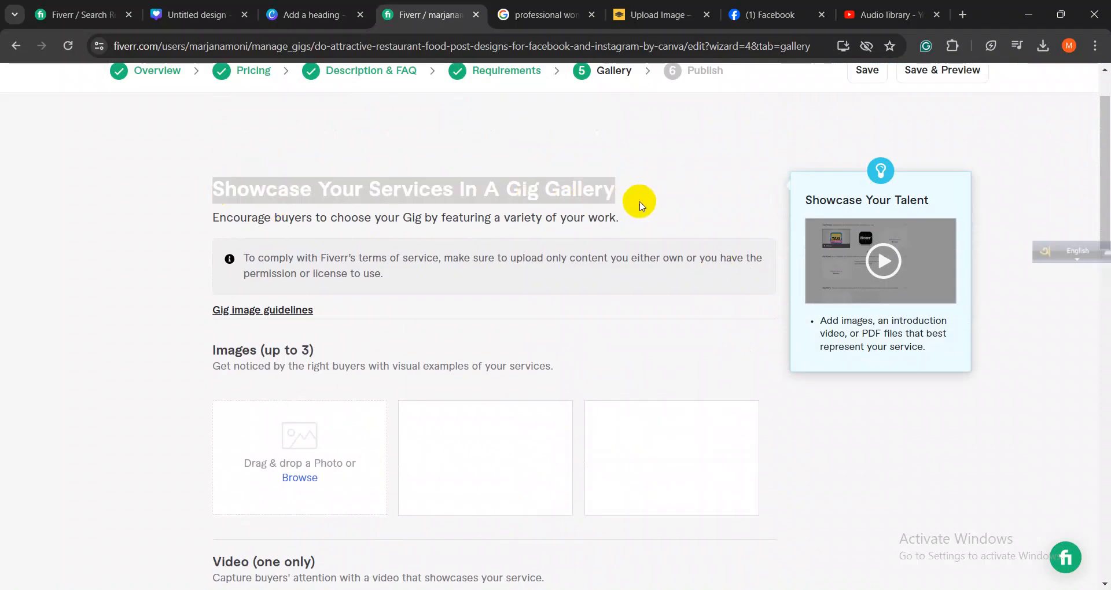
pyautogui.scroll(-1, 418, 341)
pyautogui.moveTo(217, 278); pyautogui.dragTo(349, 281)
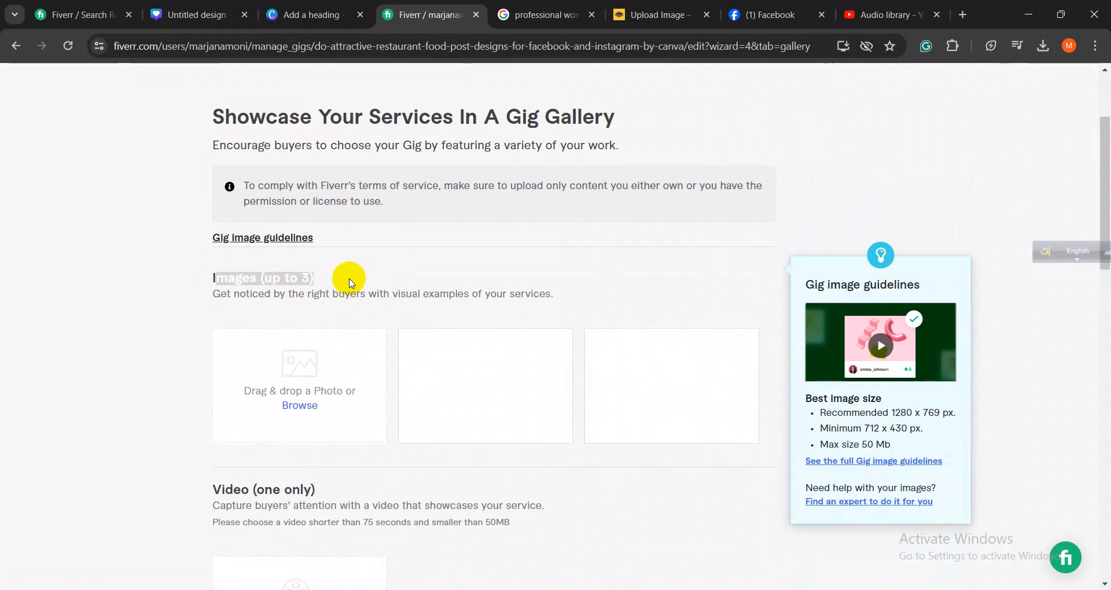
pyautogui.scroll(-5, 350, 281)
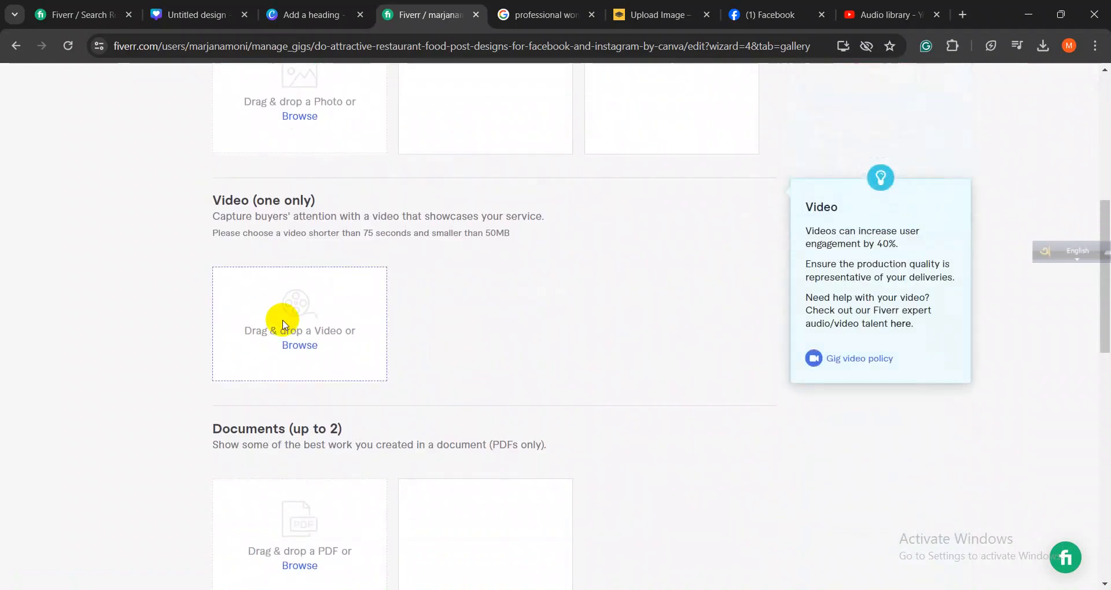
pyautogui.scroll(-2, 282, 324)
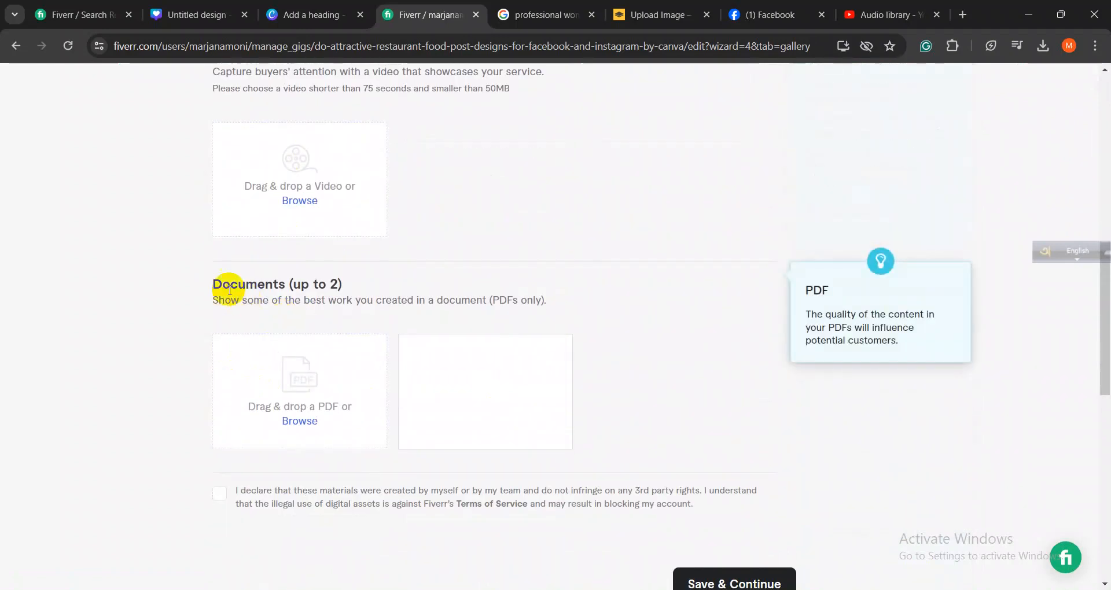
pyautogui.moveTo(210, 285); pyautogui.dragTo(393, 285)
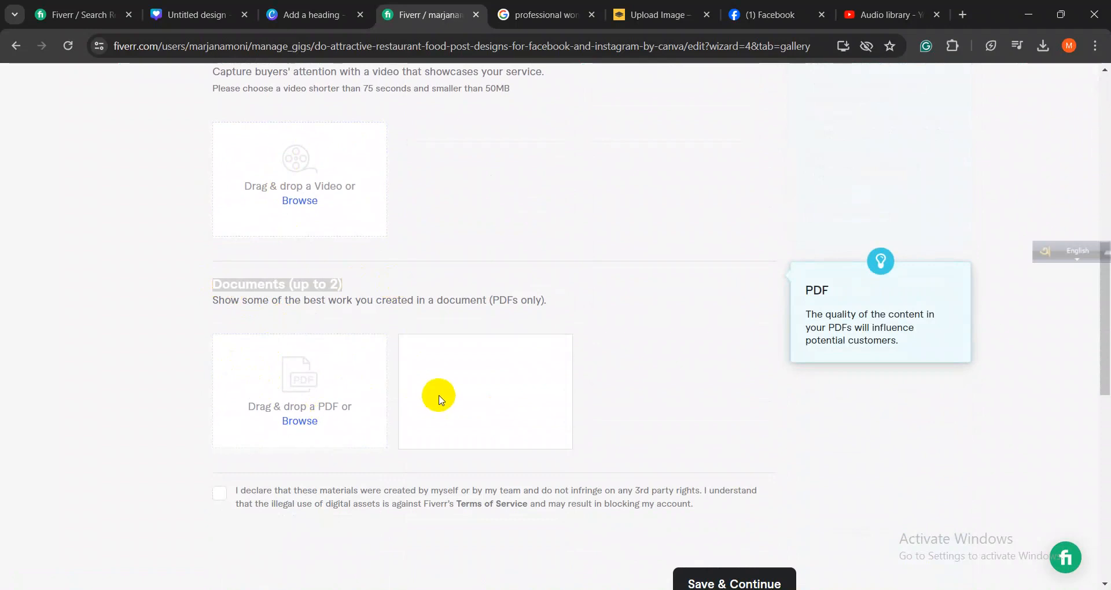
pyautogui.scroll(3, 480, 395)
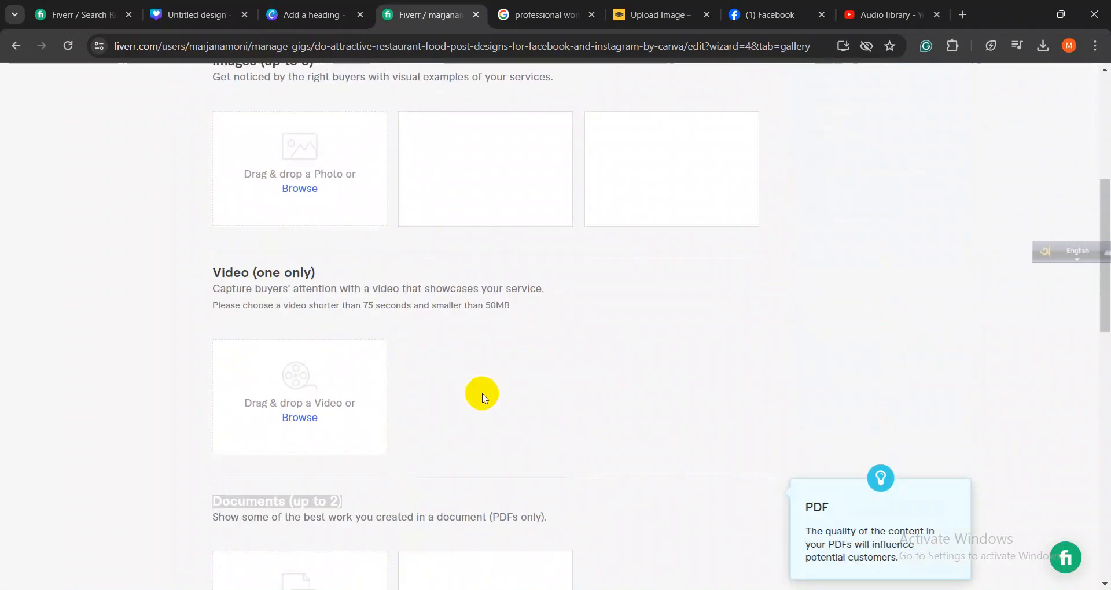
pyautogui.scroll(1, 454, 226)
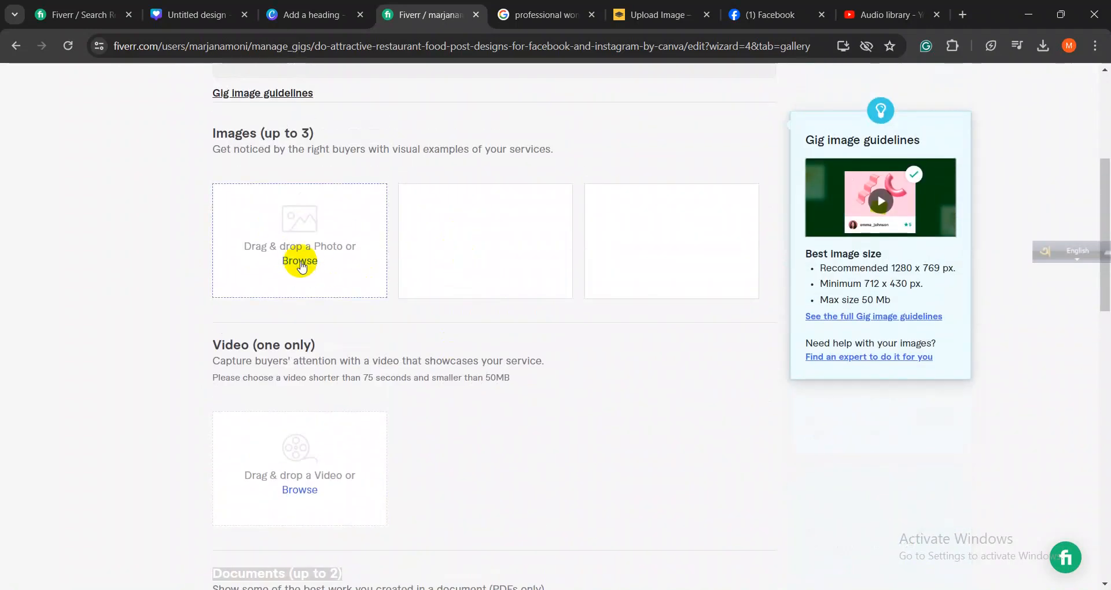
pyautogui.scroll(-2, 300, 265)
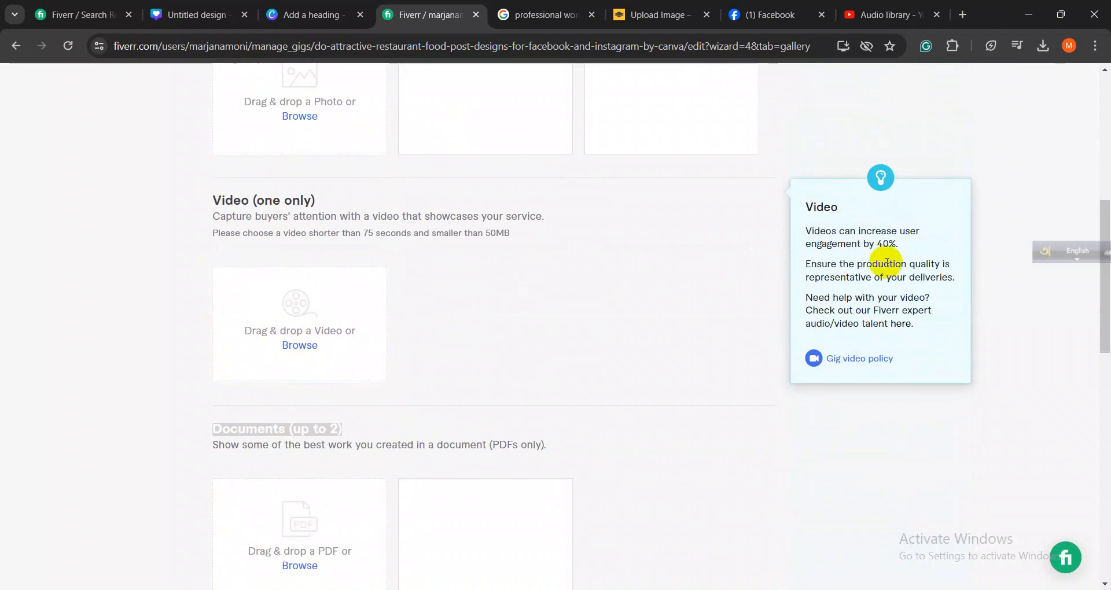
pyautogui.moveTo(807, 230); pyautogui.dragTo(874, 240)
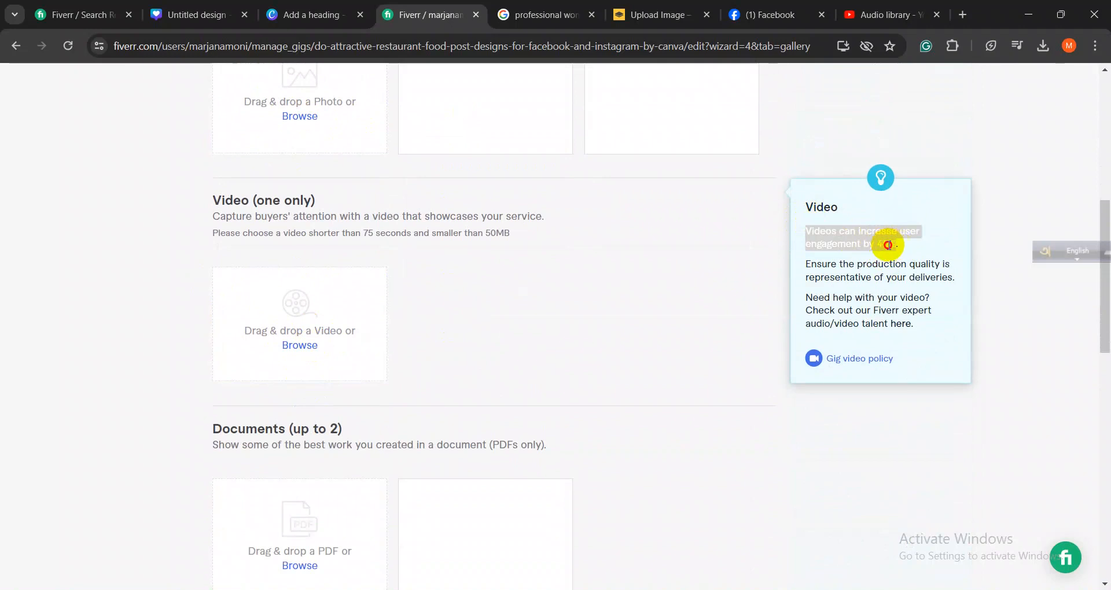
pyautogui.moveTo(888, 245); pyautogui.dragTo(917, 245)
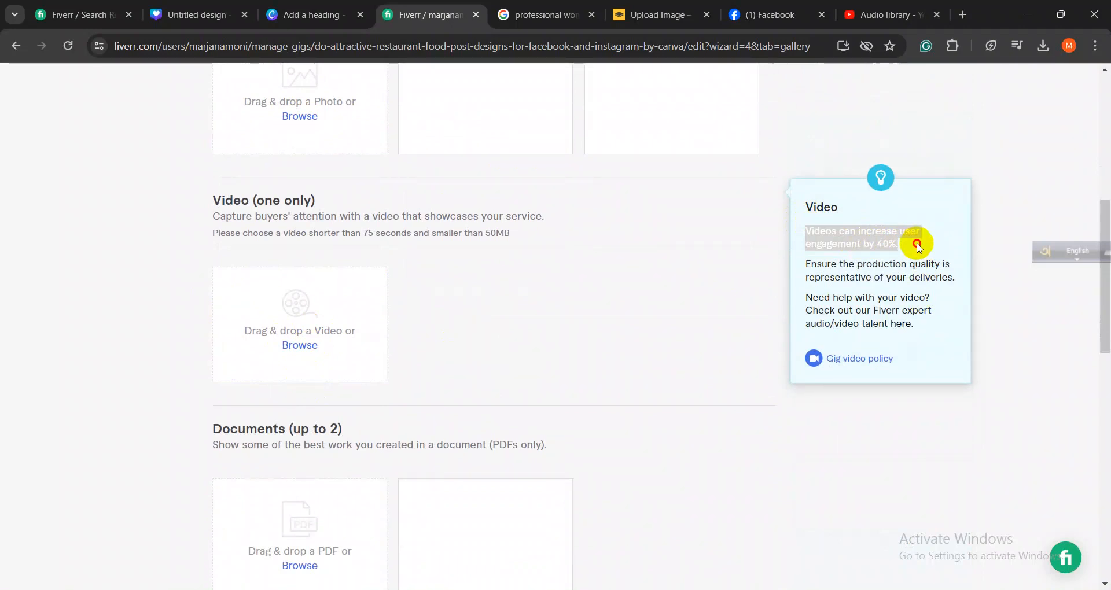
pyautogui.click(625, 287)
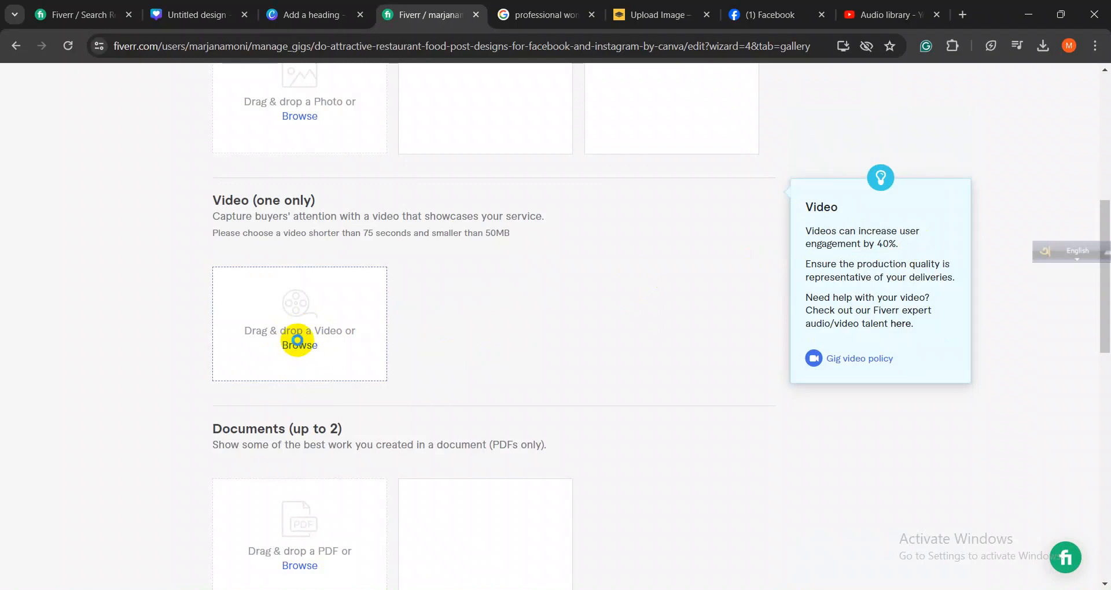
# - Upload the video "I will do attractive food post designs for Facebook and Instagram by canva.mp4" from the GIG 1 folder on the Desktop
pyautogui.click(297, 340)
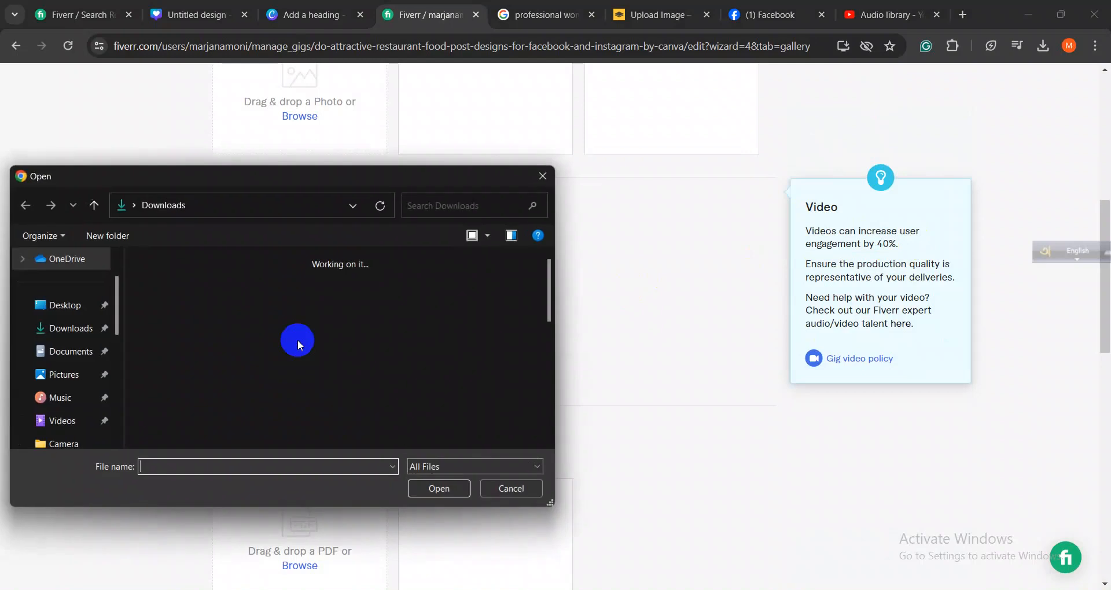
pyautogui.click(77, 316)
pyautogui.doubleClick(174, 307)
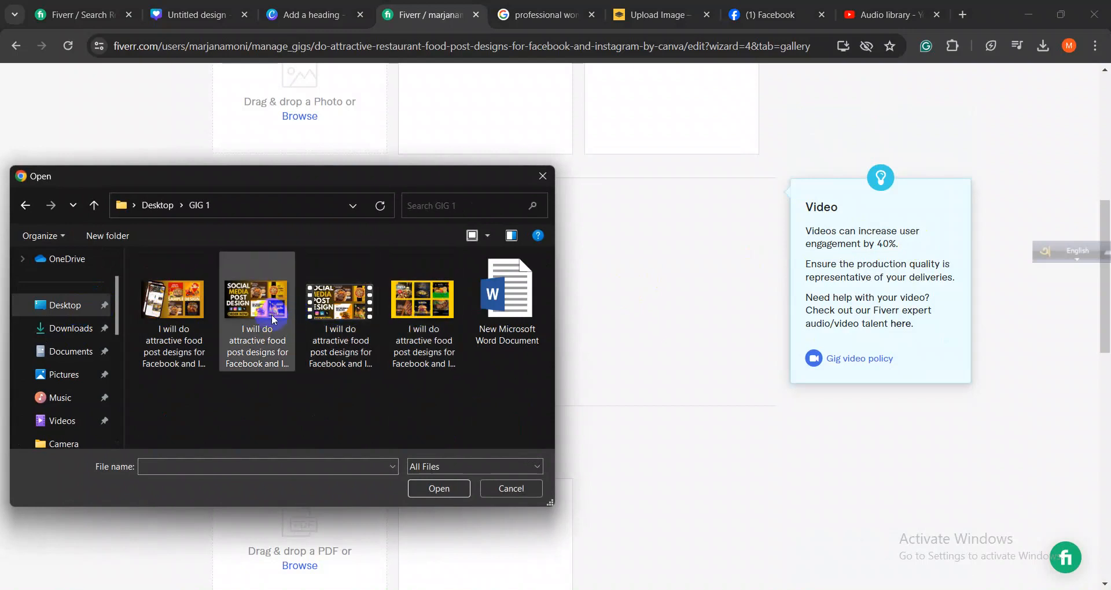
pyautogui.doubleClick(327, 312)
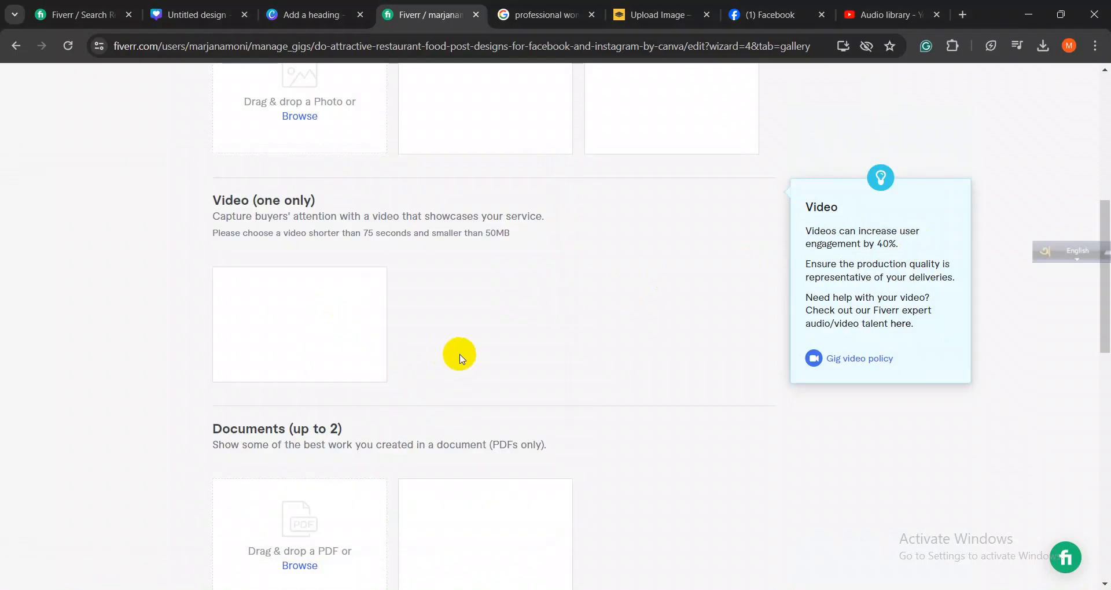
# - Upload three gig images from the GIG 1 folder: the social media post design as primary, the phone sample design, and the yellow six-post grid
pyautogui.scroll(3, 472, 354)
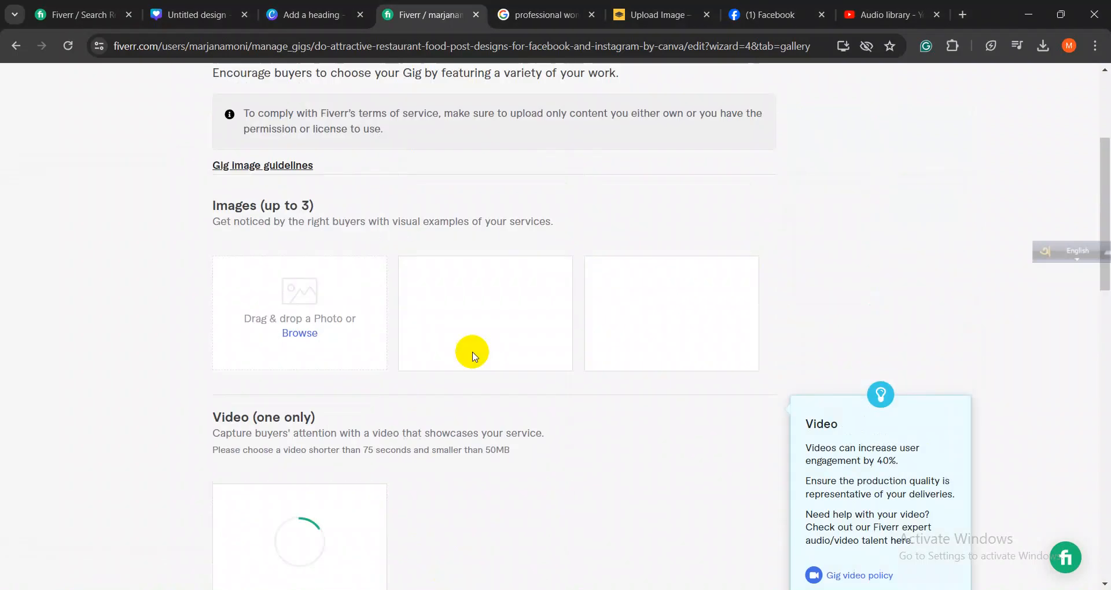
pyautogui.click(299, 338)
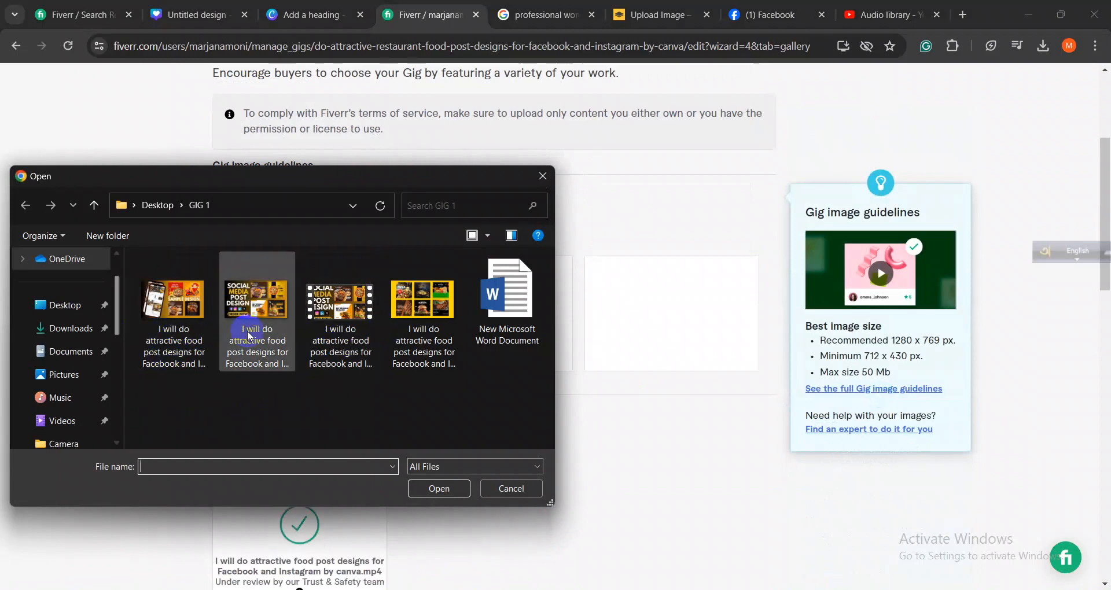
pyautogui.click(261, 325)
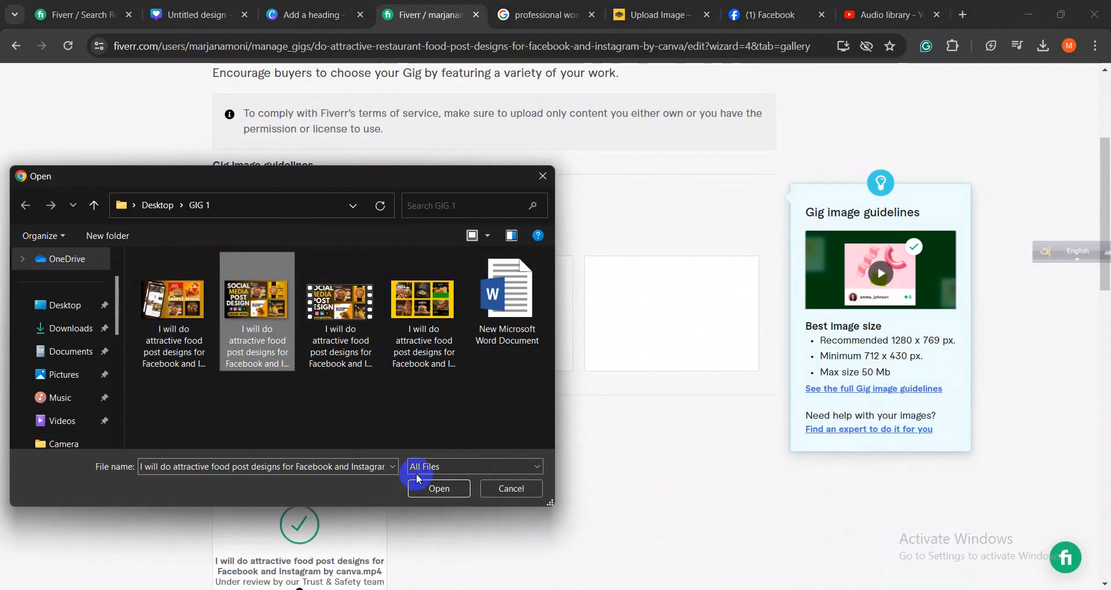
pyautogui.click(439, 488)
pyautogui.click(490, 346)
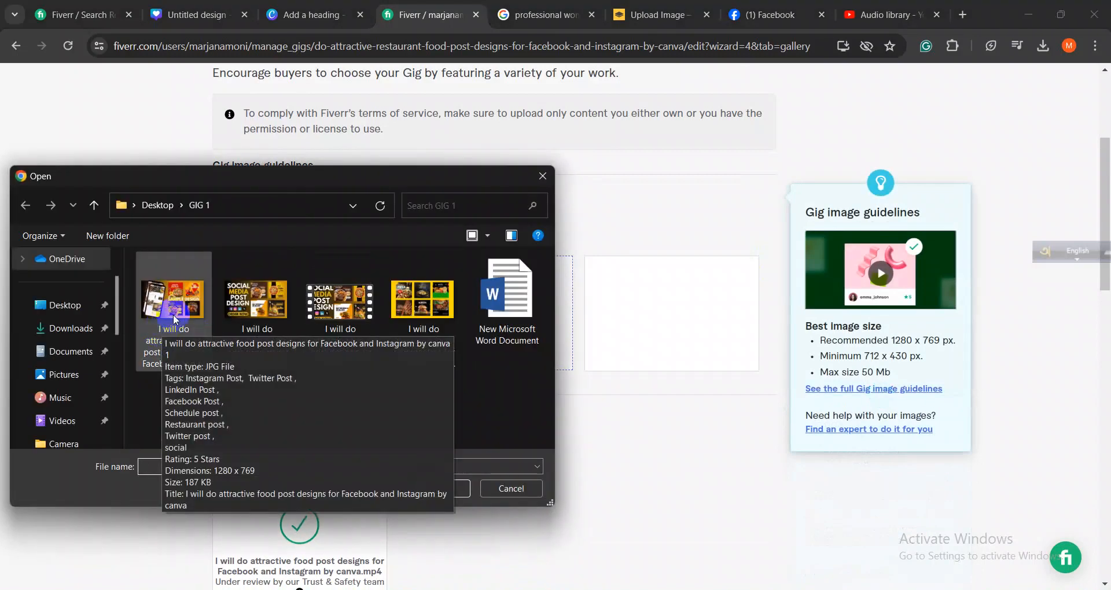
pyautogui.doubleClick(162, 334)
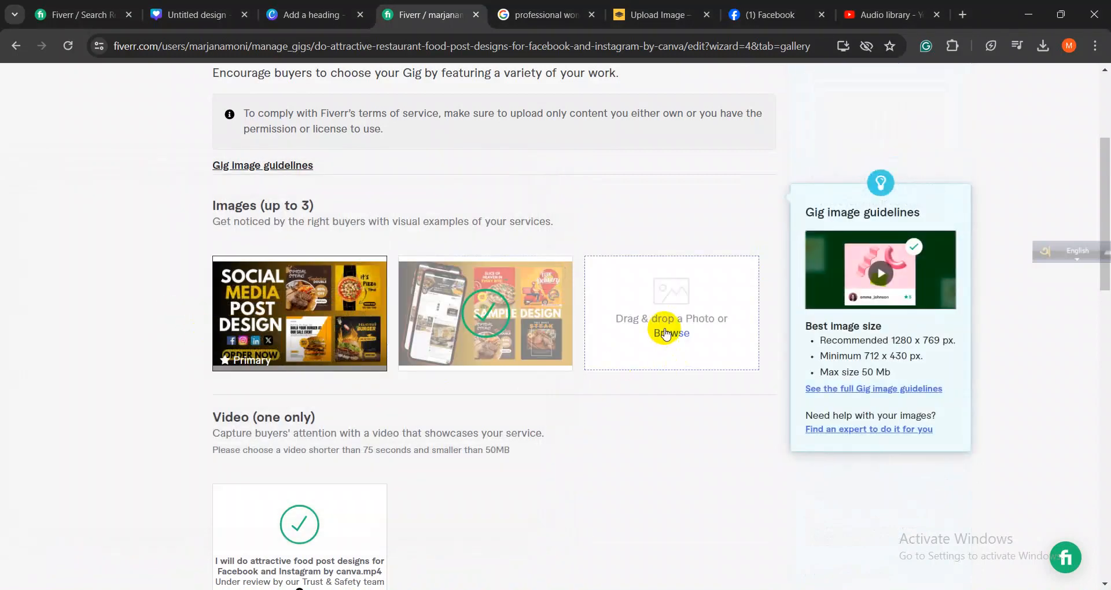
pyautogui.click(660, 341)
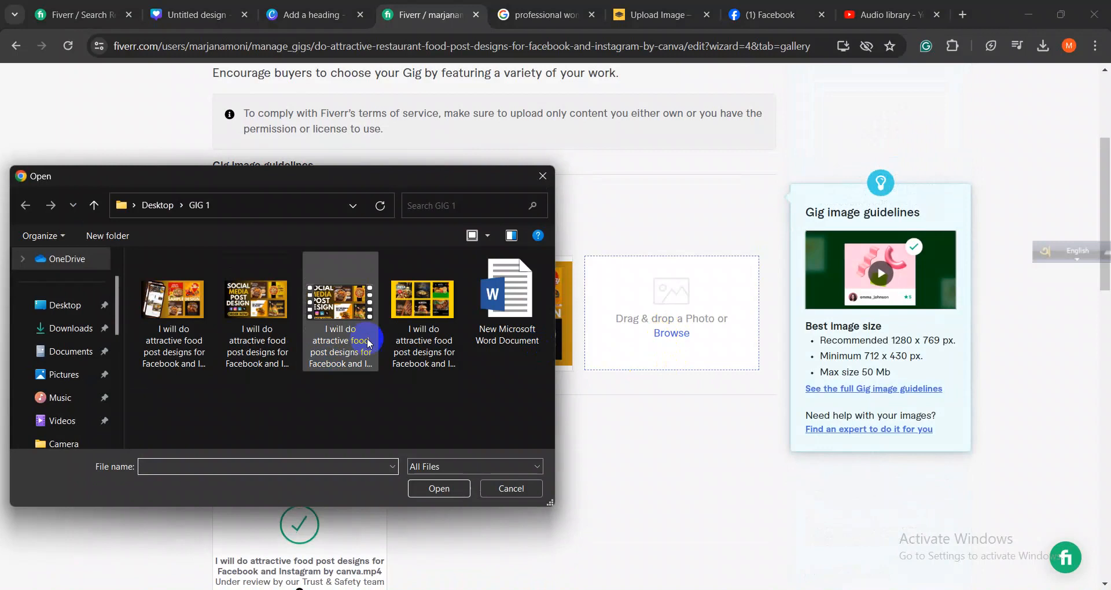
pyautogui.doubleClick(427, 325)
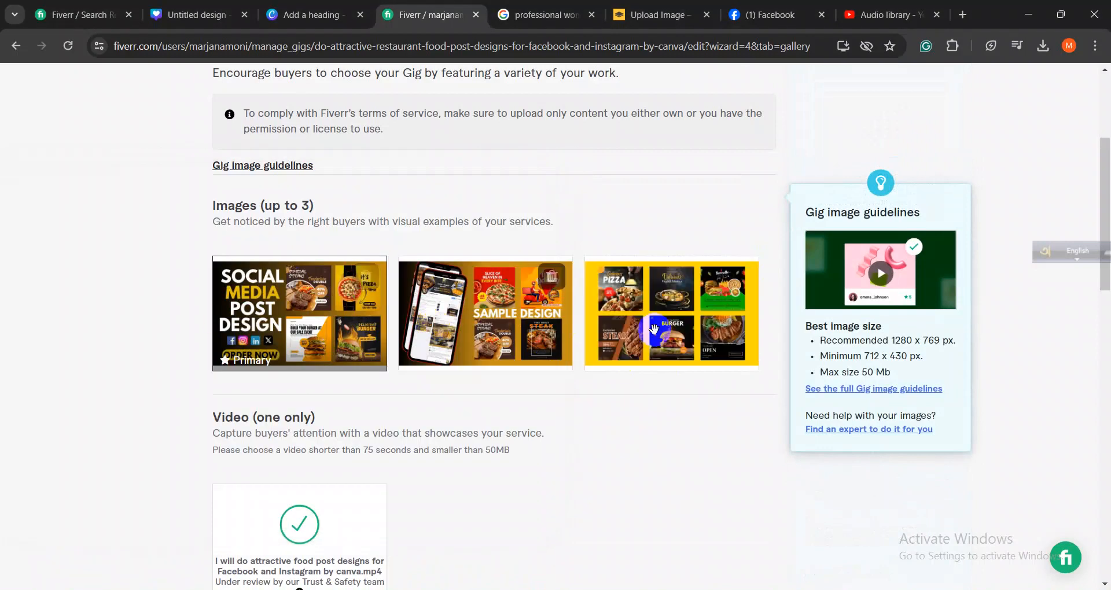
# - Review the video section's length and file size limits and the uploaded video, ending at the PDF documents section
pyautogui.scroll(-3, 528, 404)
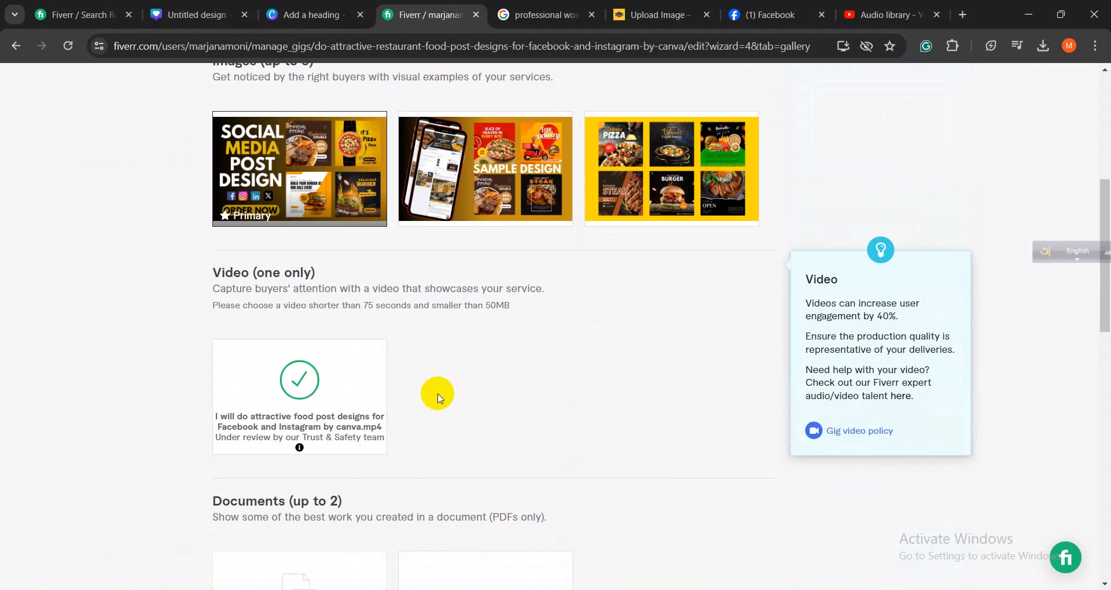
pyautogui.moveTo(221, 289); pyautogui.dragTo(523, 320)
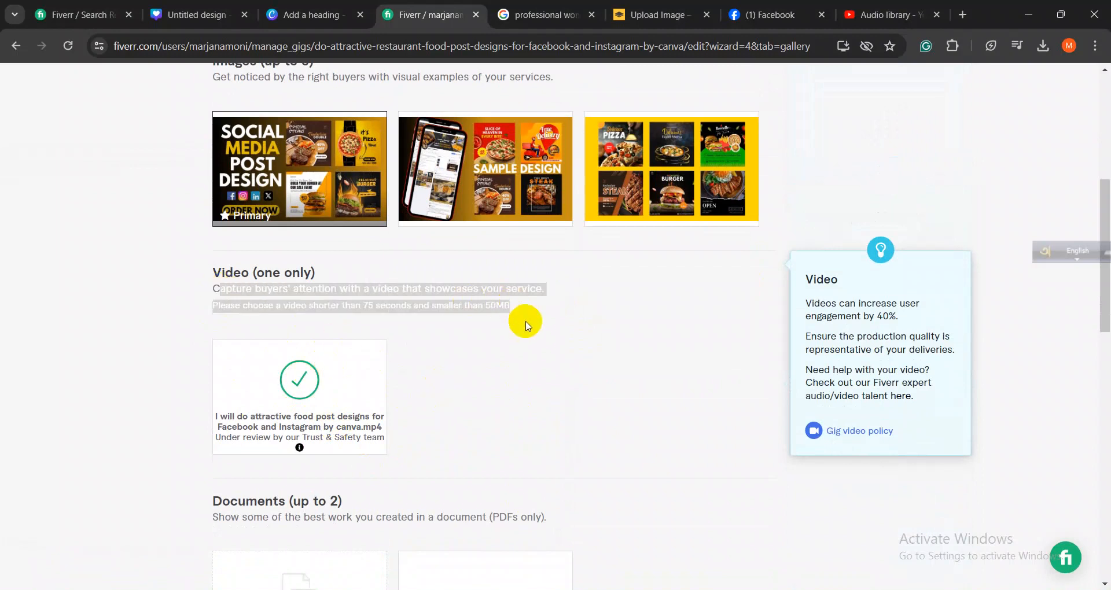
pyautogui.click(391, 313)
pyautogui.moveTo(394, 303); pyautogui.dragTo(528, 308)
pyautogui.click(540, 313)
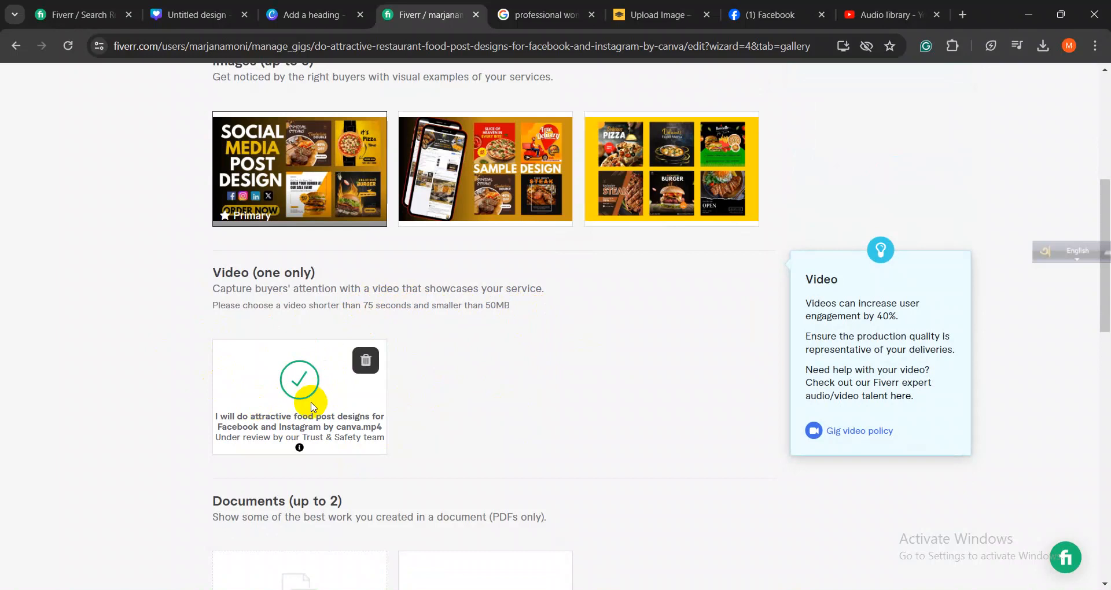
pyautogui.scroll(-5, 311, 407)
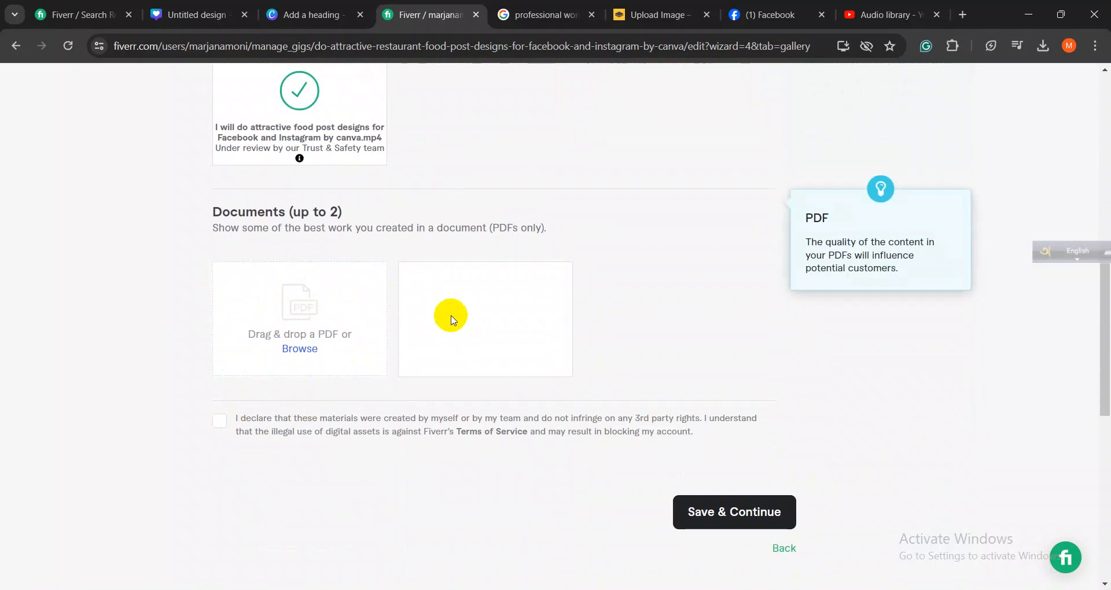
# - Switch to the Canva design "Add a heading" and set its download file type to PDF Standard
pyautogui.click(312, 14)
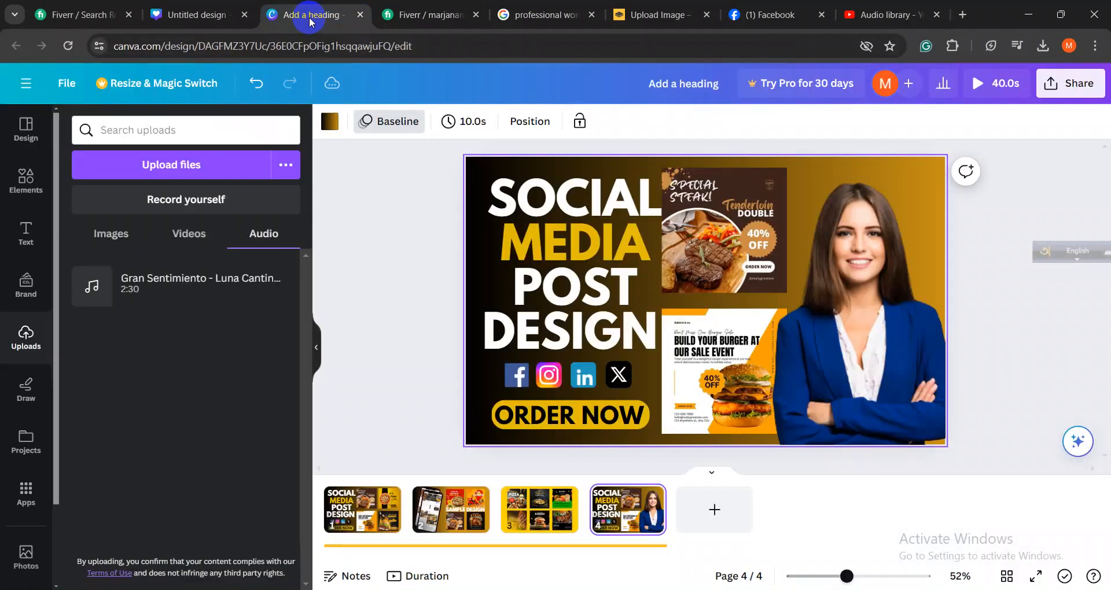
pyautogui.click(421, 248)
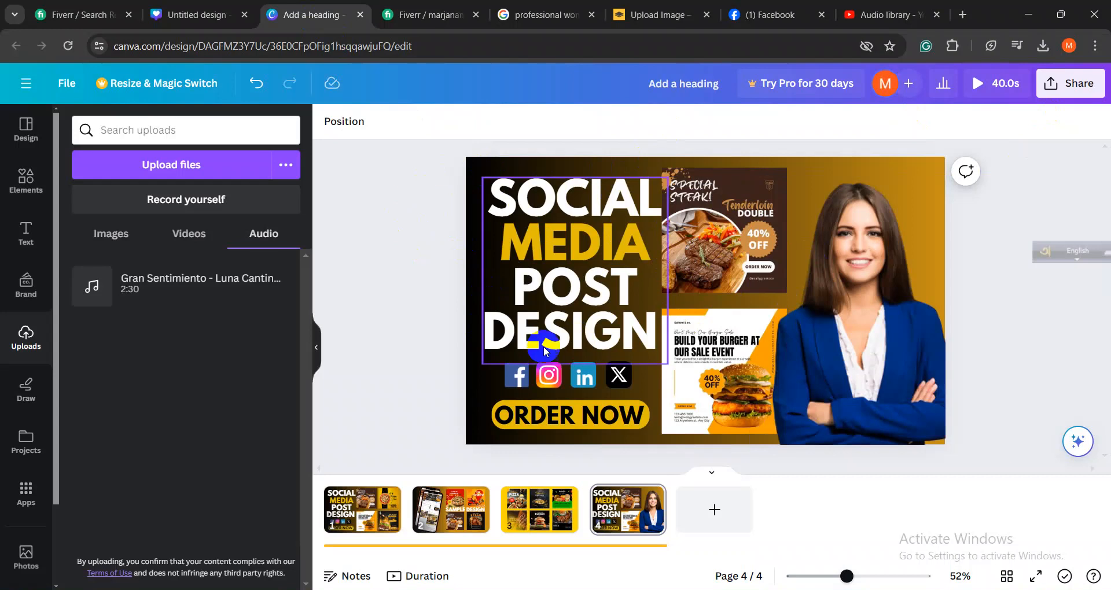
pyautogui.click(1062, 83)
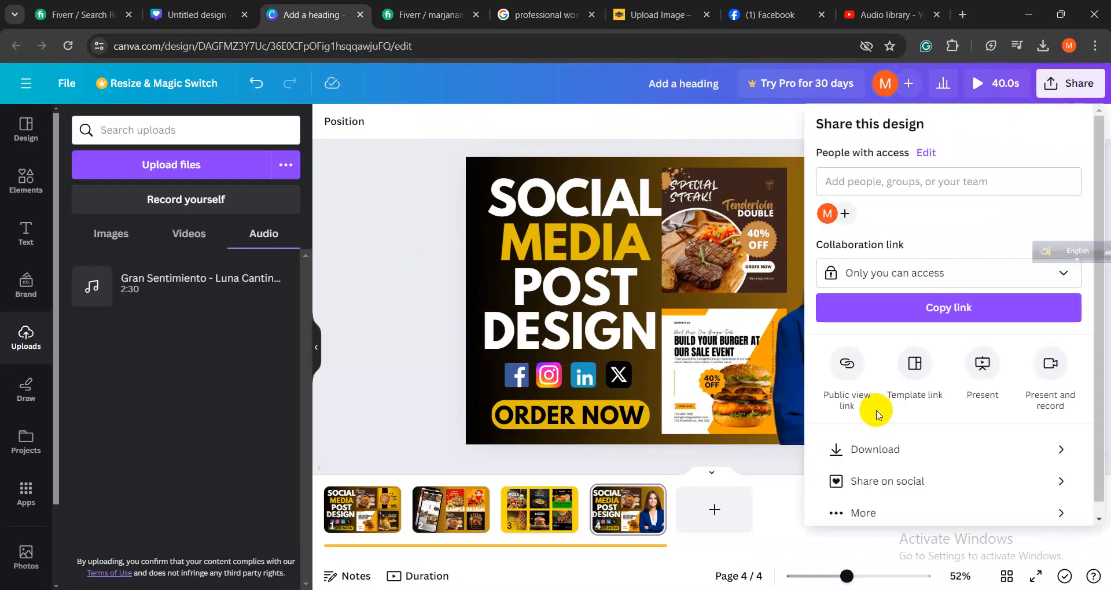
pyautogui.click(897, 455)
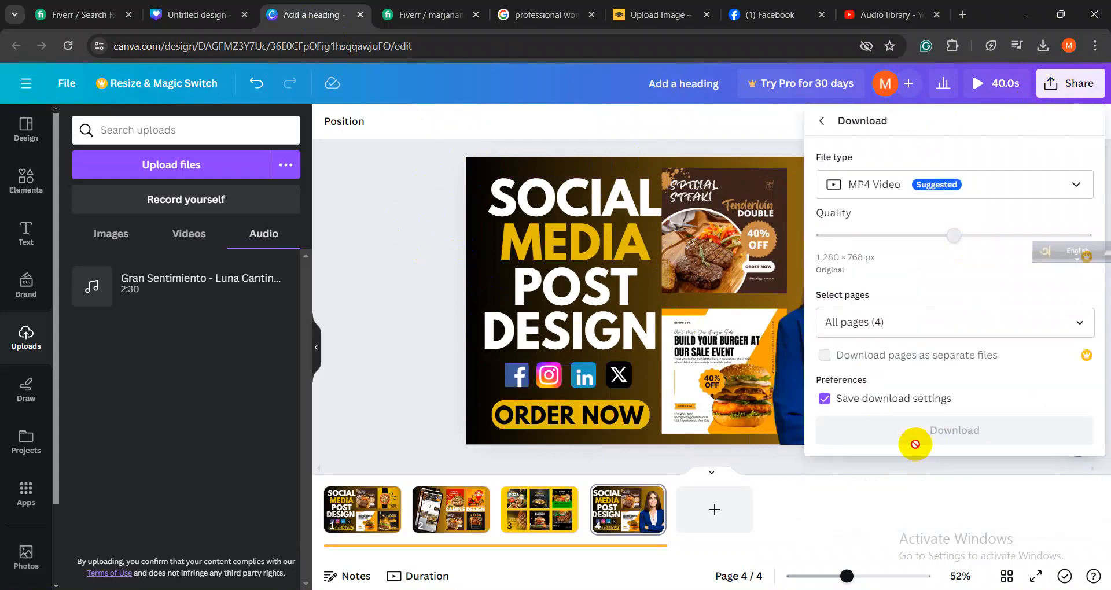
pyautogui.click(997, 200)
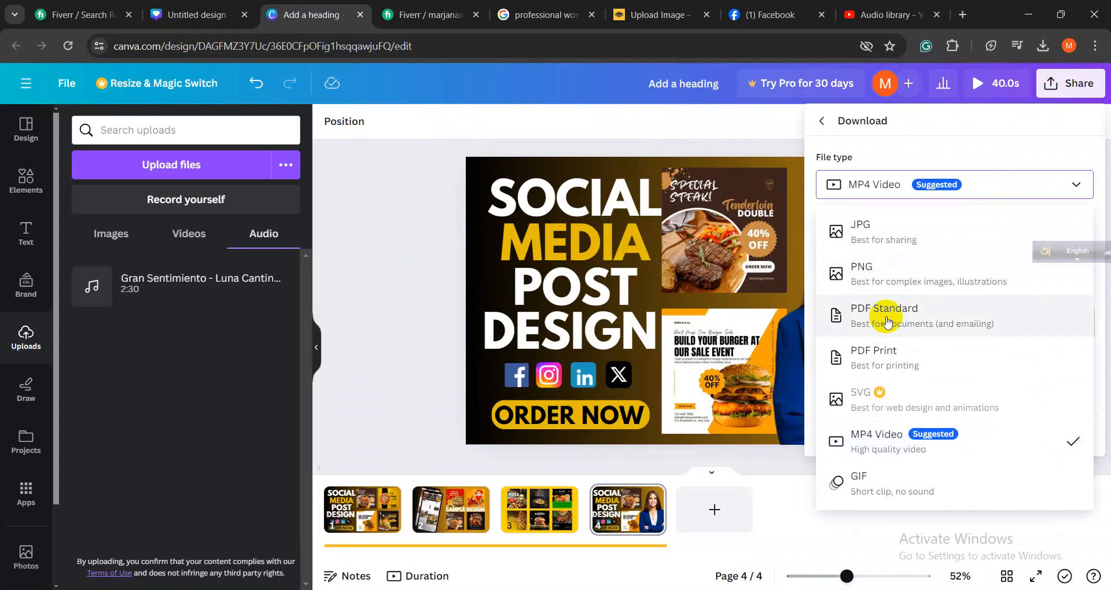
pyautogui.click(887, 321)
# - Limit the export to the current page, page 4, and download the PDF
pyautogui.click(908, 285)
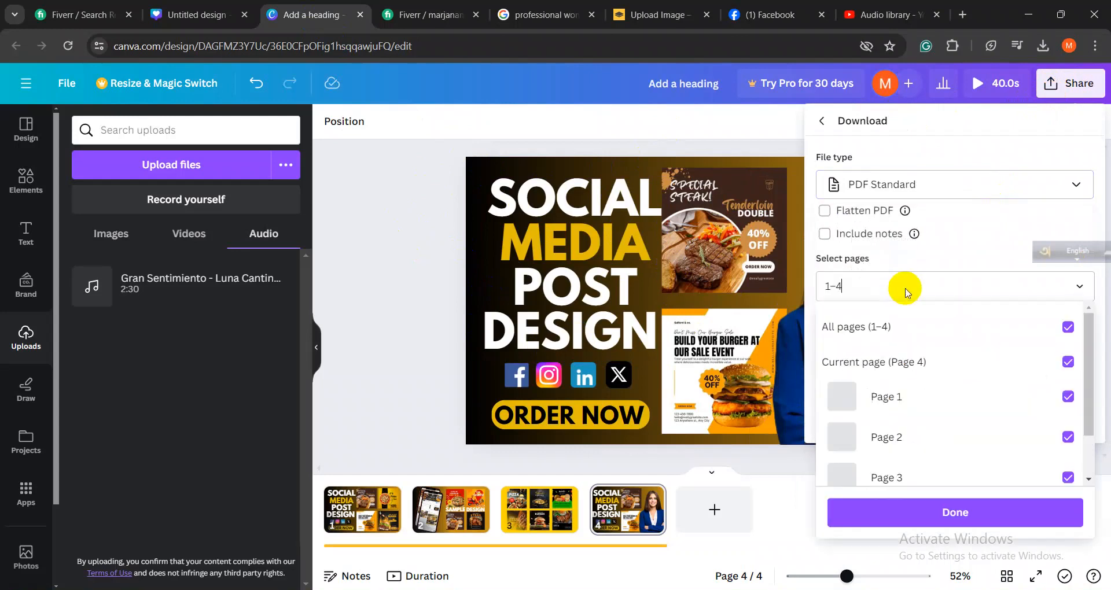
pyautogui.click(866, 329)
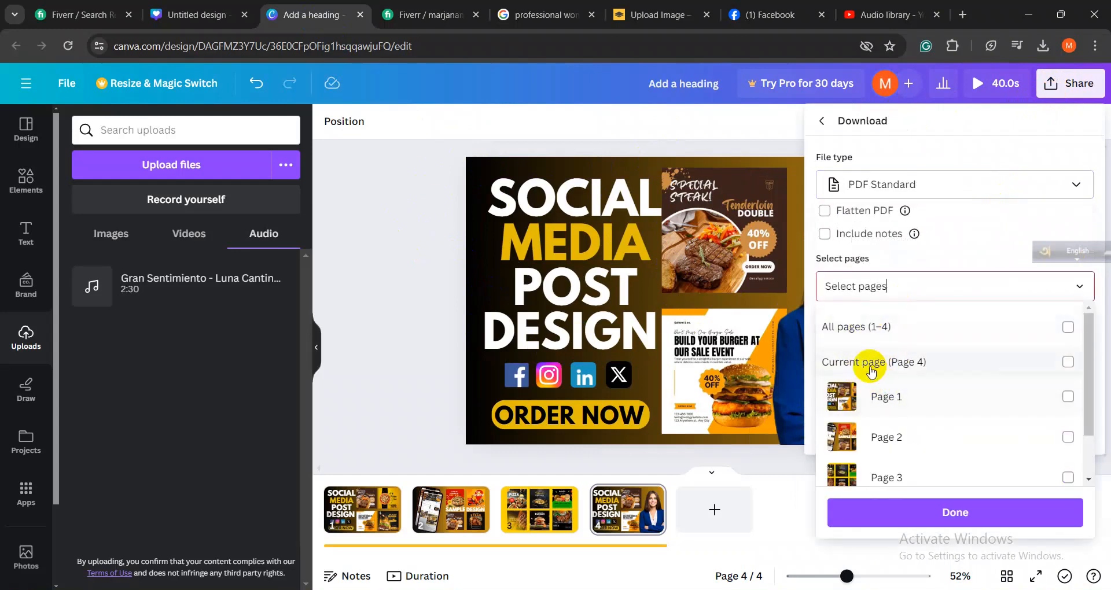
pyautogui.click(872, 363)
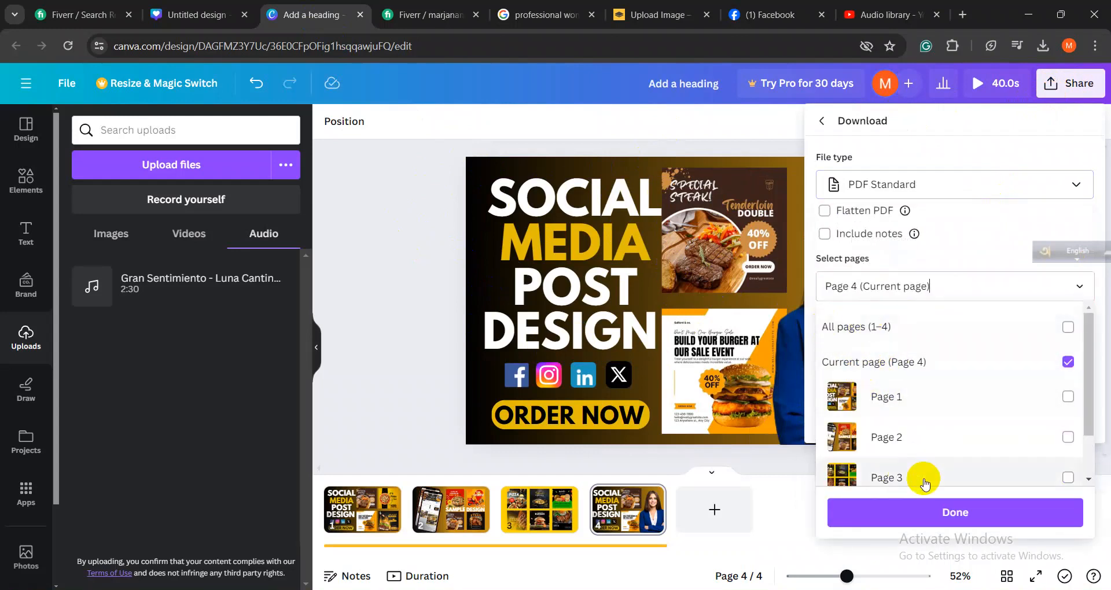
pyautogui.scroll(-2, 942, 431)
pyautogui.click(953, 513)
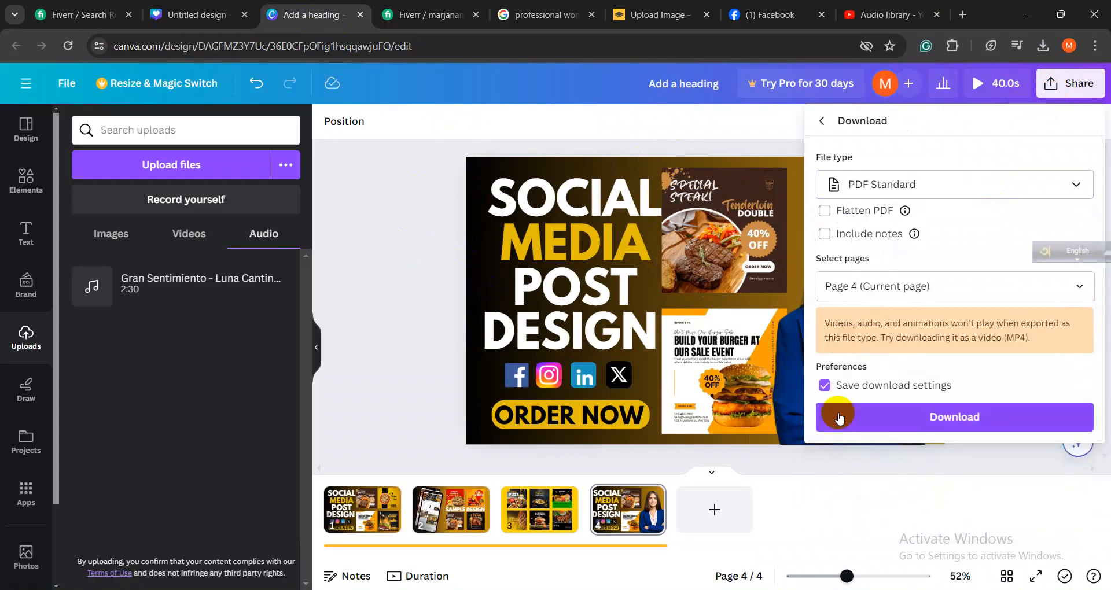
pyautogui.click(872, 410)
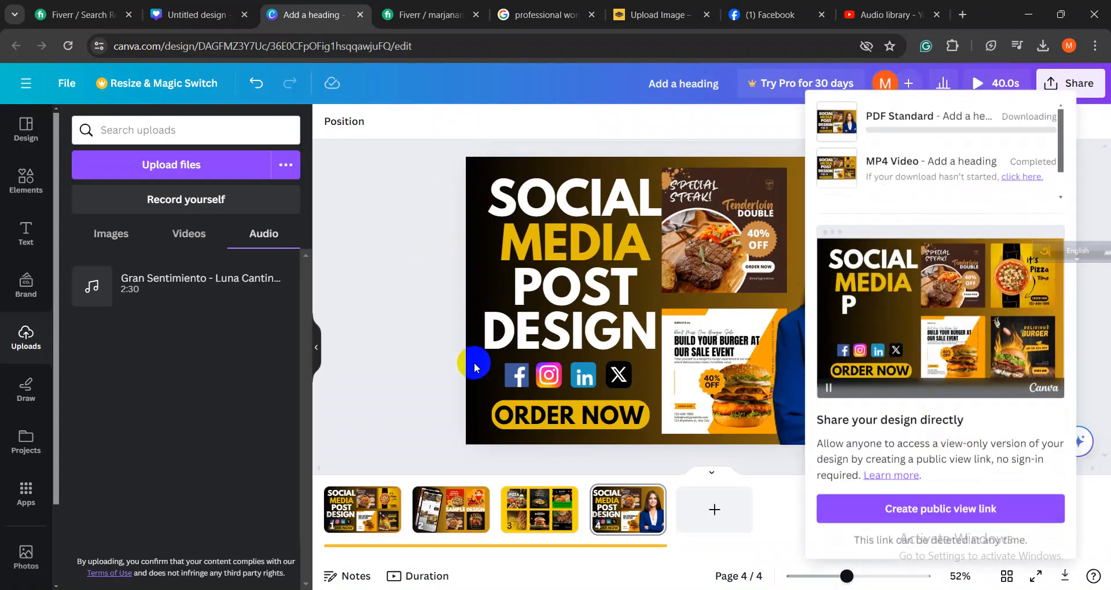
pyautogui.click(1013, 17)
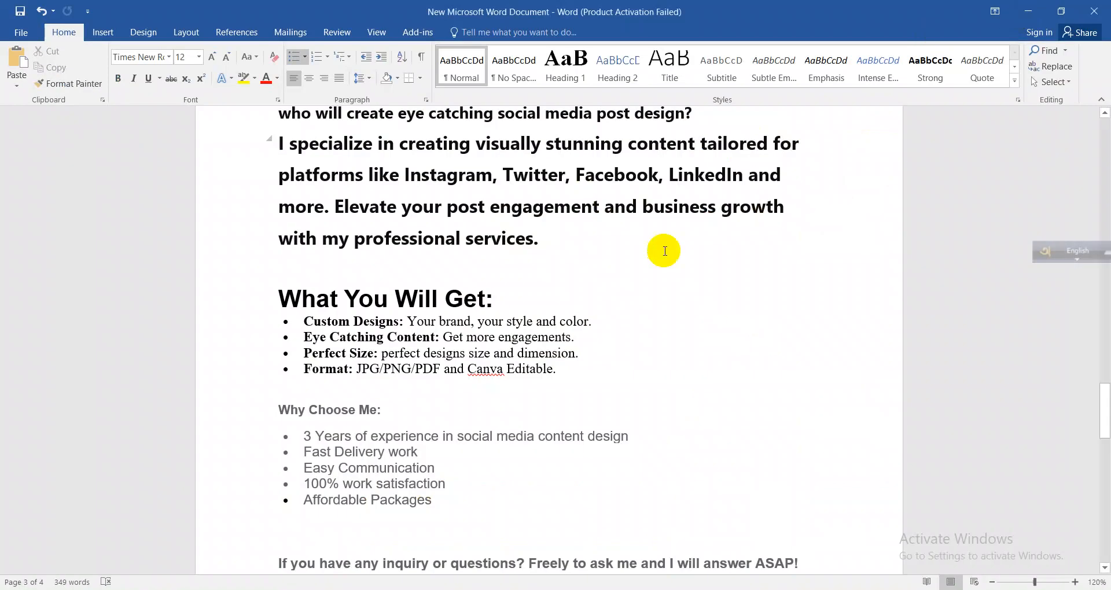
pyautogui.hotkey('alt', 'Tab')
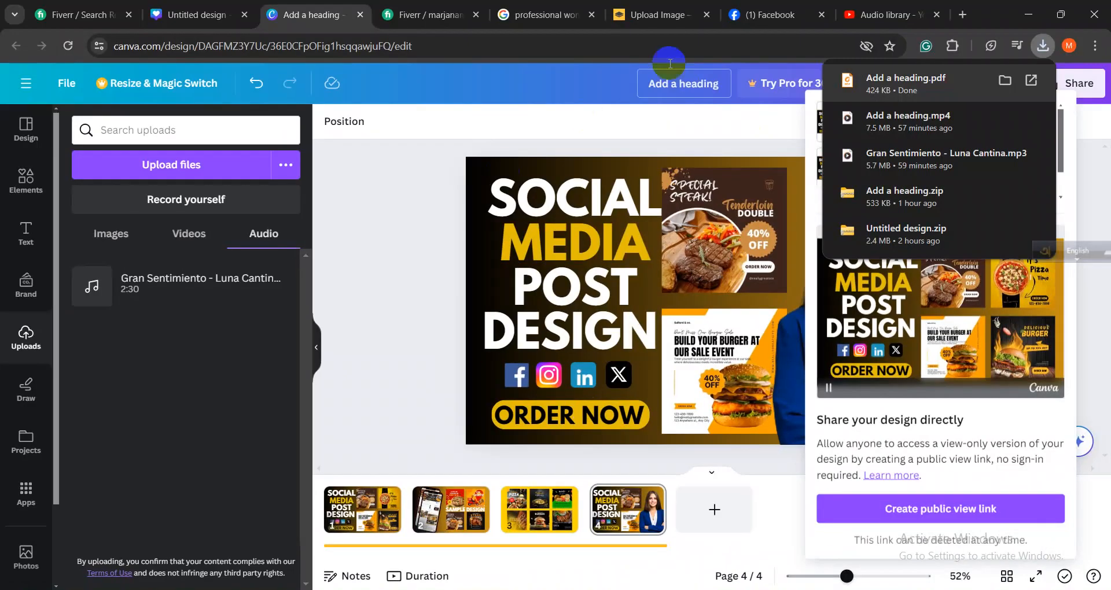
# - Return to the Fiverr gallery, start adding a PDF document and go to the Downloads folder
pyautogui.click(427, 18)
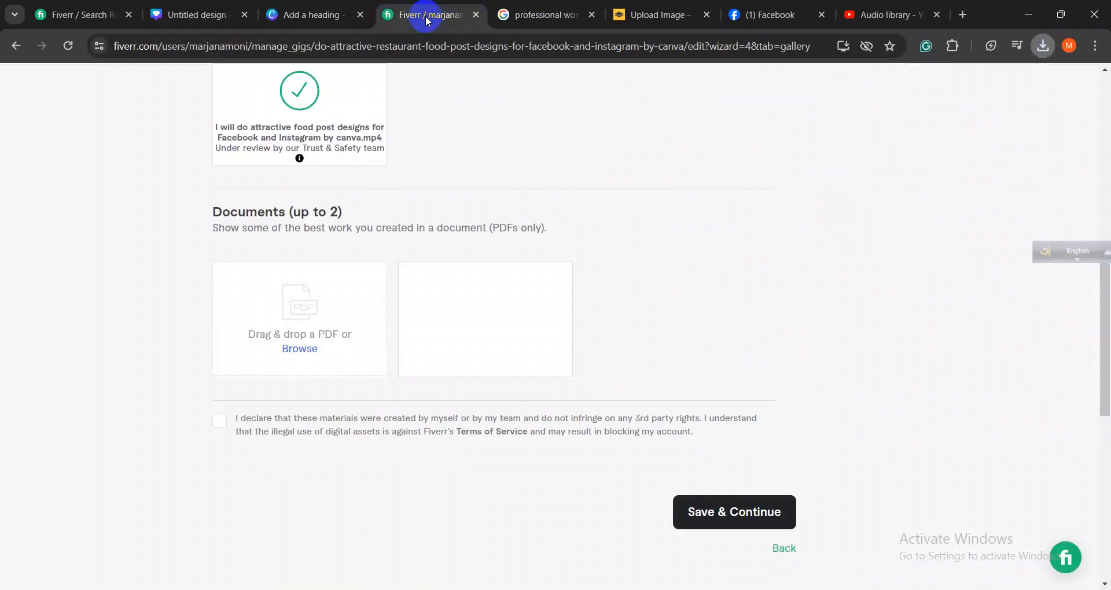
pyautogui.click(295, 351)
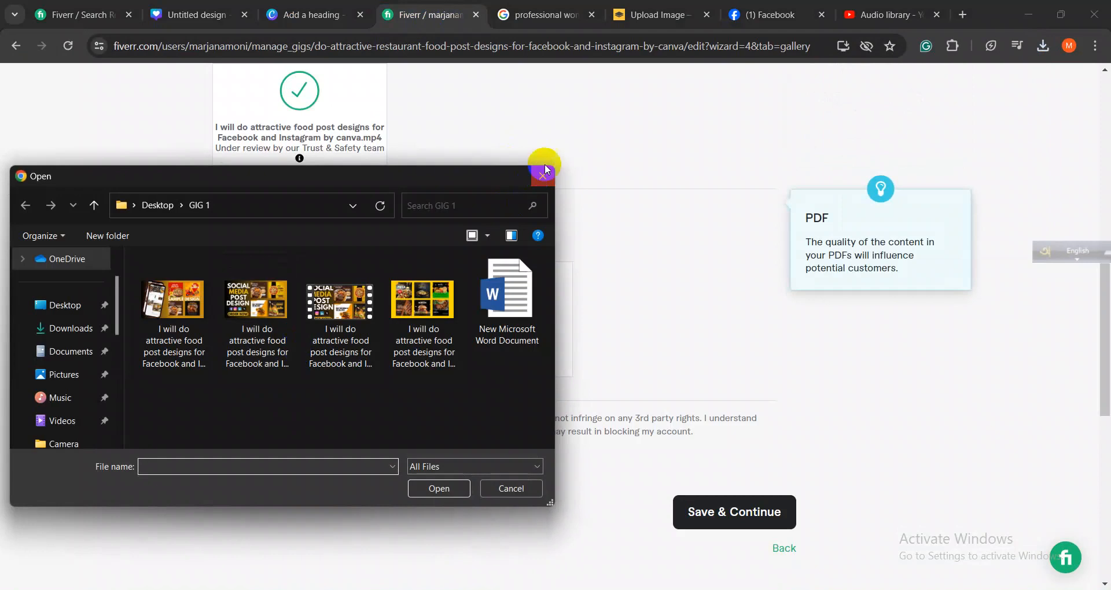
pyautogui.click(57, 328)
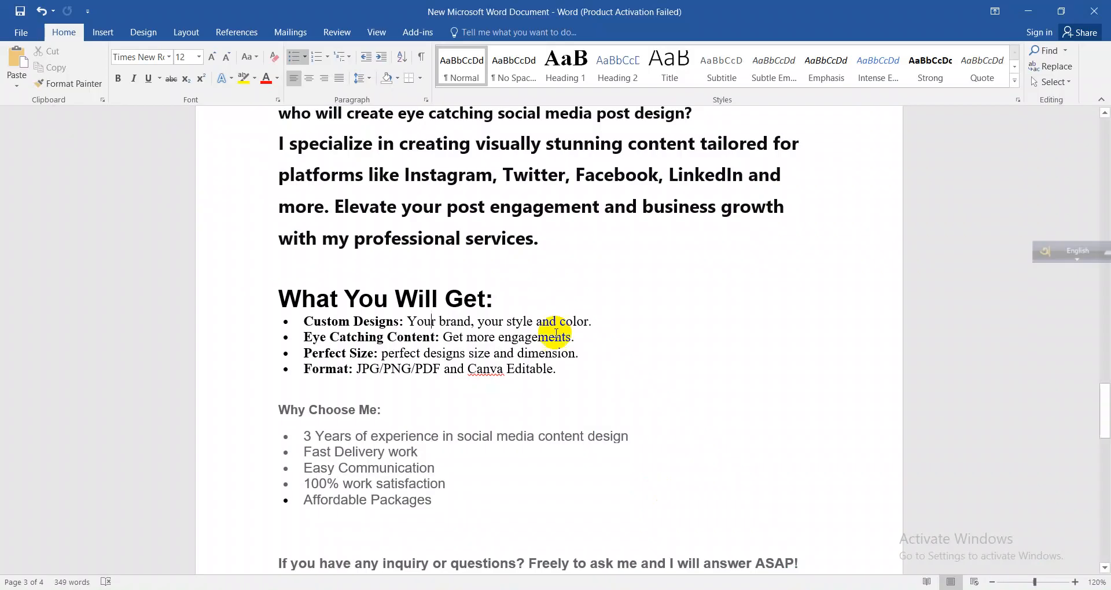
# - Try to rename the downloaded "Add a heading" PDF with the gig title from the Word document
pyautogui.scroll(3, 356, 213)
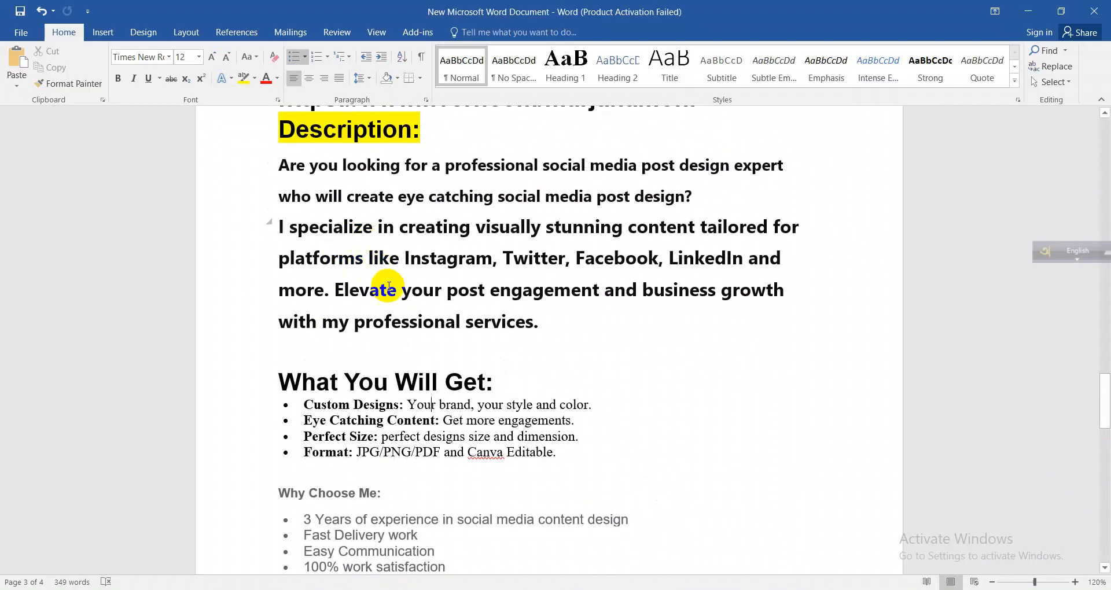
pyautogui.scroll(4, 388, 286)
pyautogui.moveTo(279, 124); pyautogui.dragTo(801, 164)
pyautogui.click(710, 589)
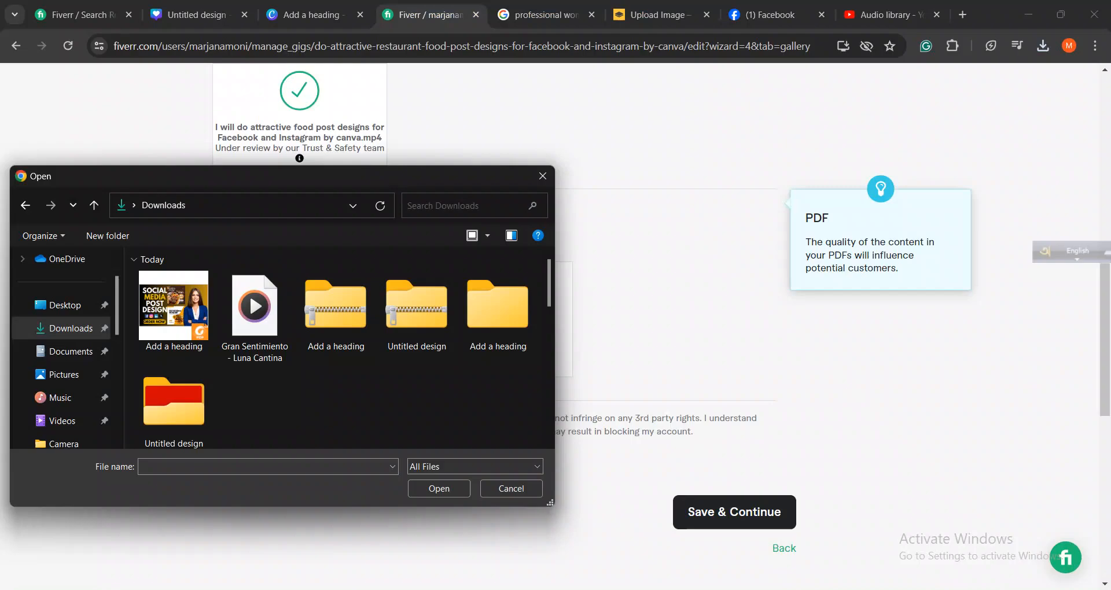
pyautogui.click(155, 294)
pyautogui.rightClick(176, 324)
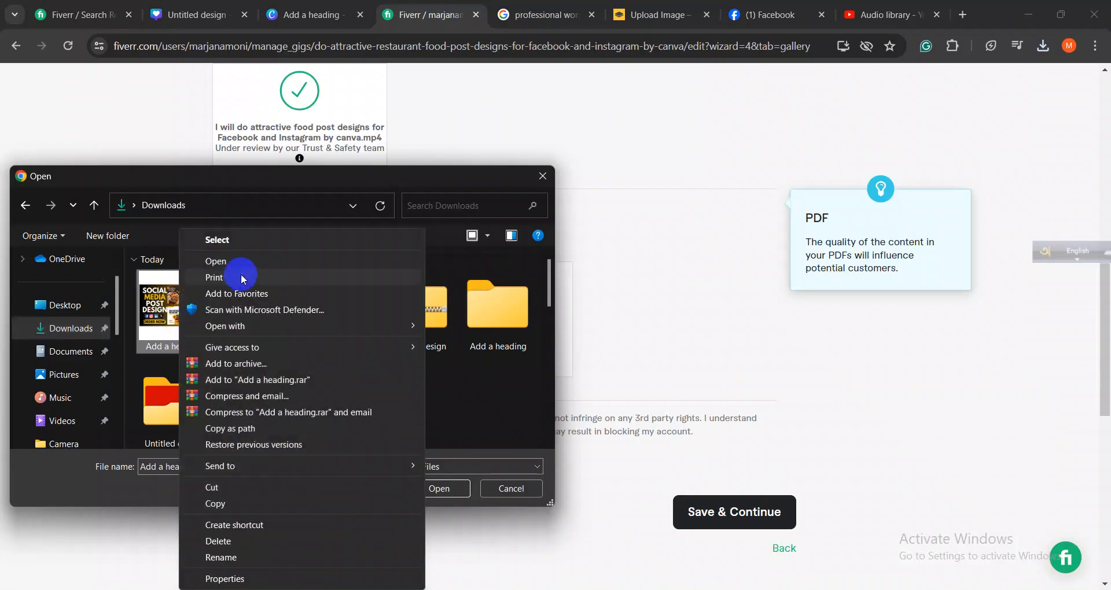
pyautogui.click(218, 557)
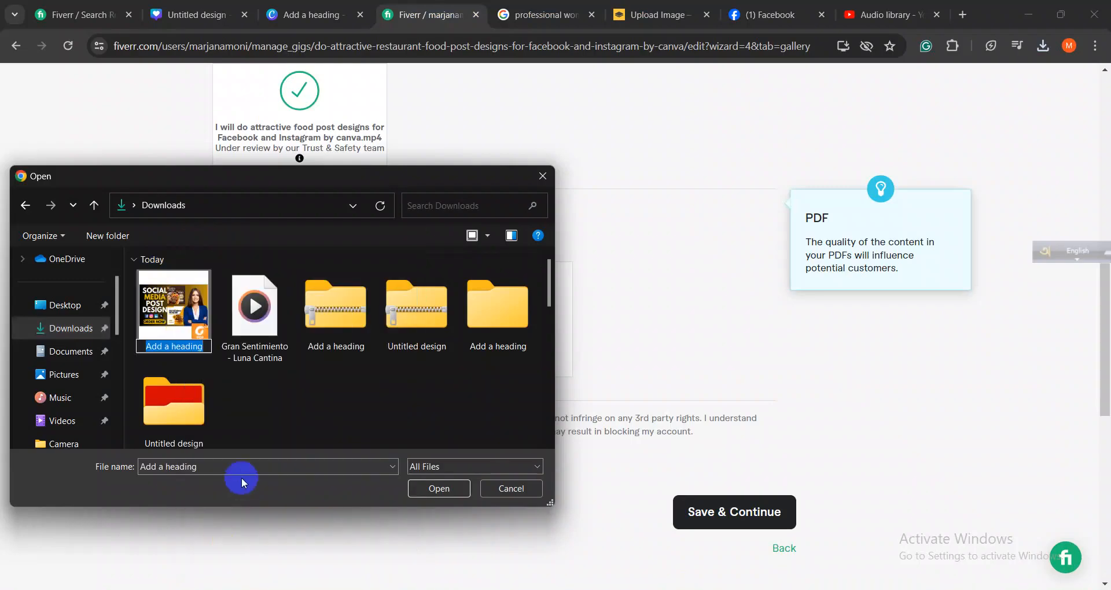
pyautogui.hotkey('ctrl', 'v')
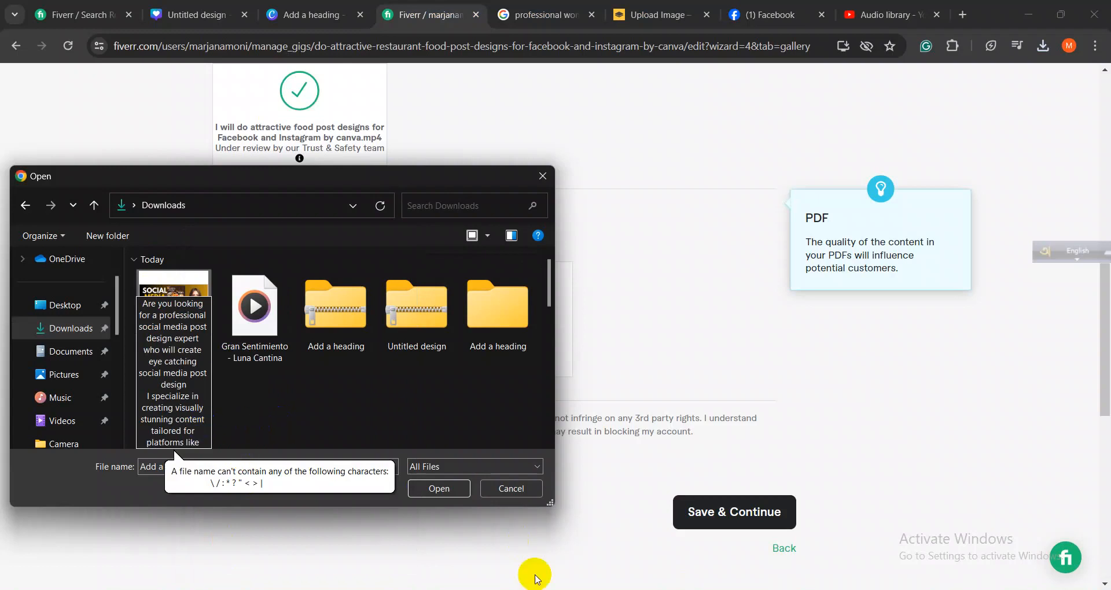
# - Copy the title "I will do attractive restaurants food post designs for Facebook and Instagram by canva" from the Word document
pyautogui.hotkey('alt', 'Tab')
pyautogui.click(447, 352)
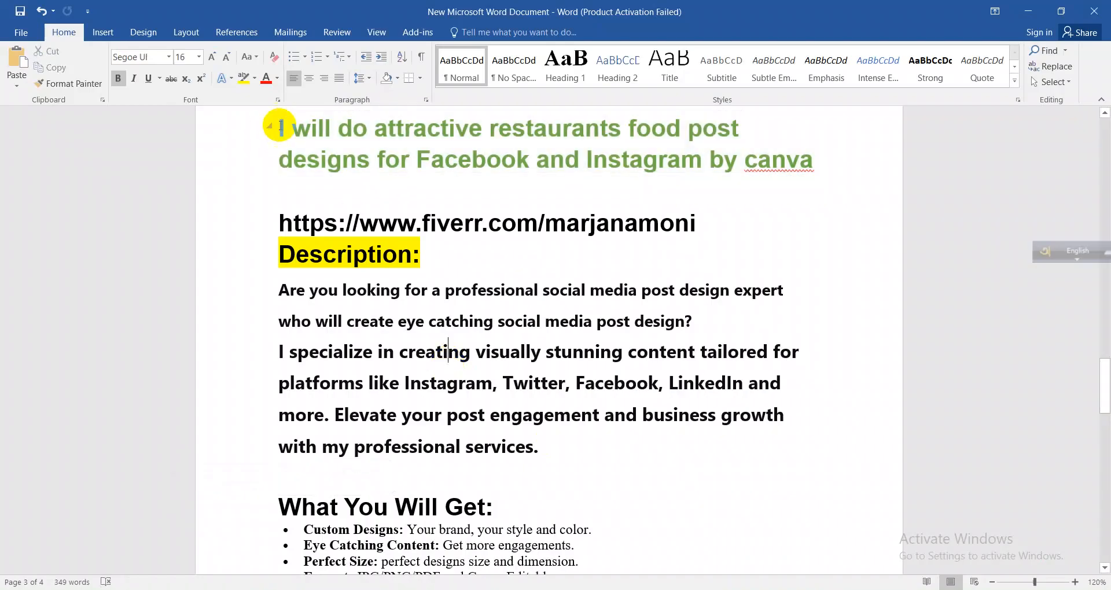
pyautogui.moveTo(283, 127); pyautogui.dragTo(811, 165)
pyautogui.hotkey('ctrl', 'c')
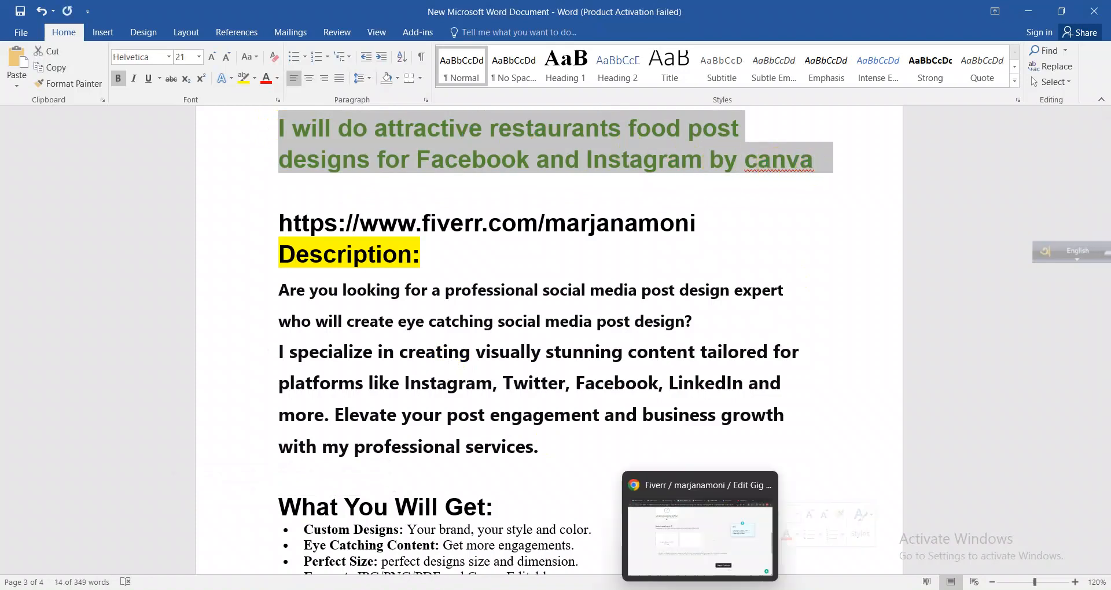
# - Back in Fiverr, rename the PDF as "I will do attractive restaurants food post designs for Facebook and Instagram by canva" and add it to the gallery
pyautogui.click(700, 589)
pyautogui.click(177, 356)
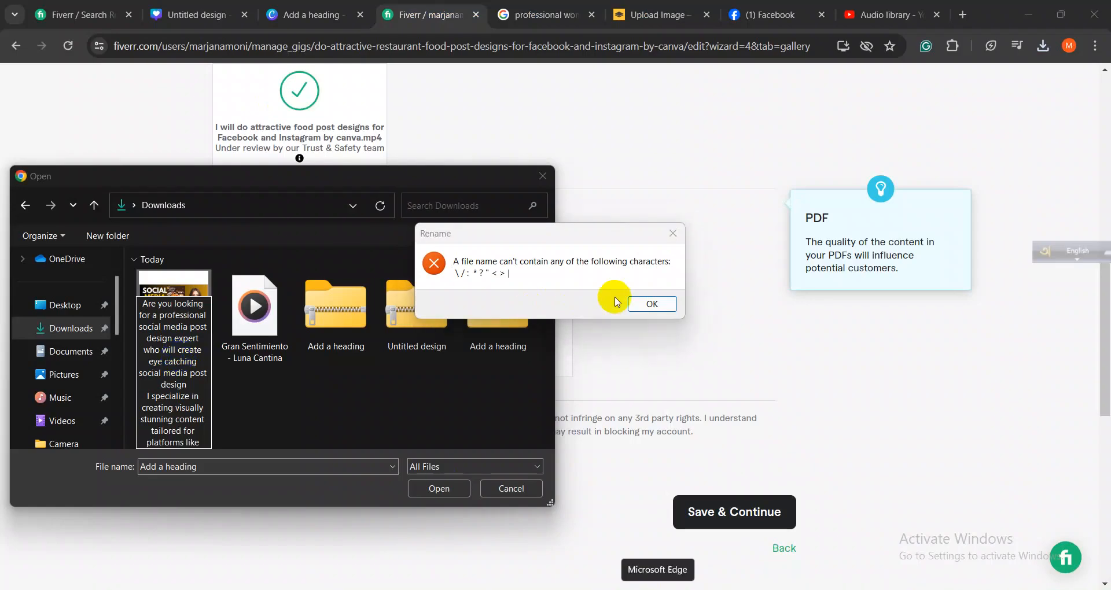
pyautogui.click(651, 304)
pyautogui.rightClick(181, 316)
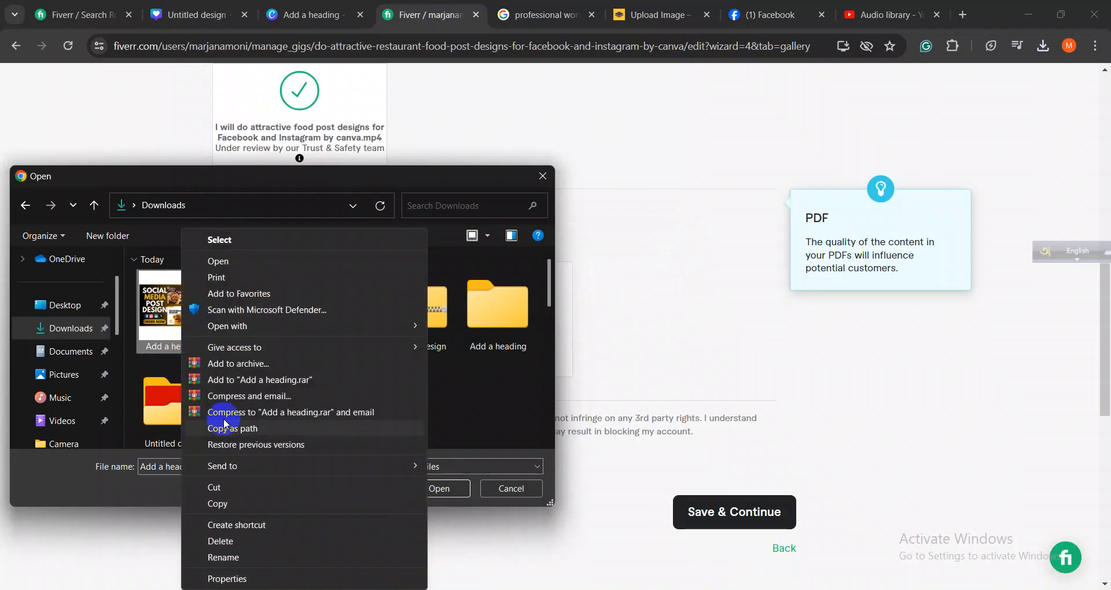
pyautogui.click(223, 557)
pyautogui.hotkey('ctrl', 'v')
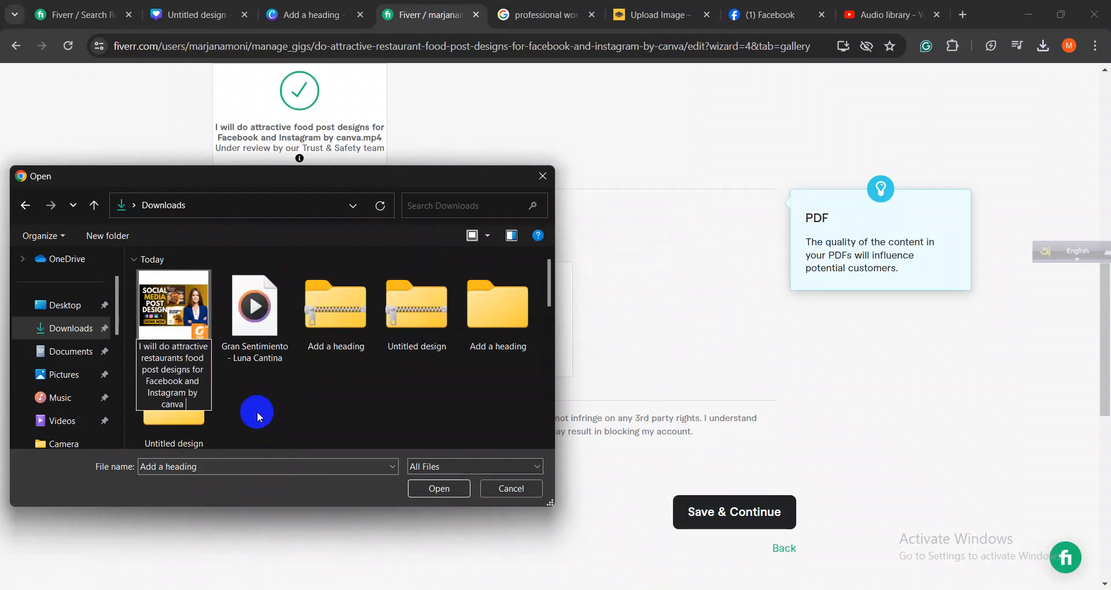
pyautogui.press('Return')
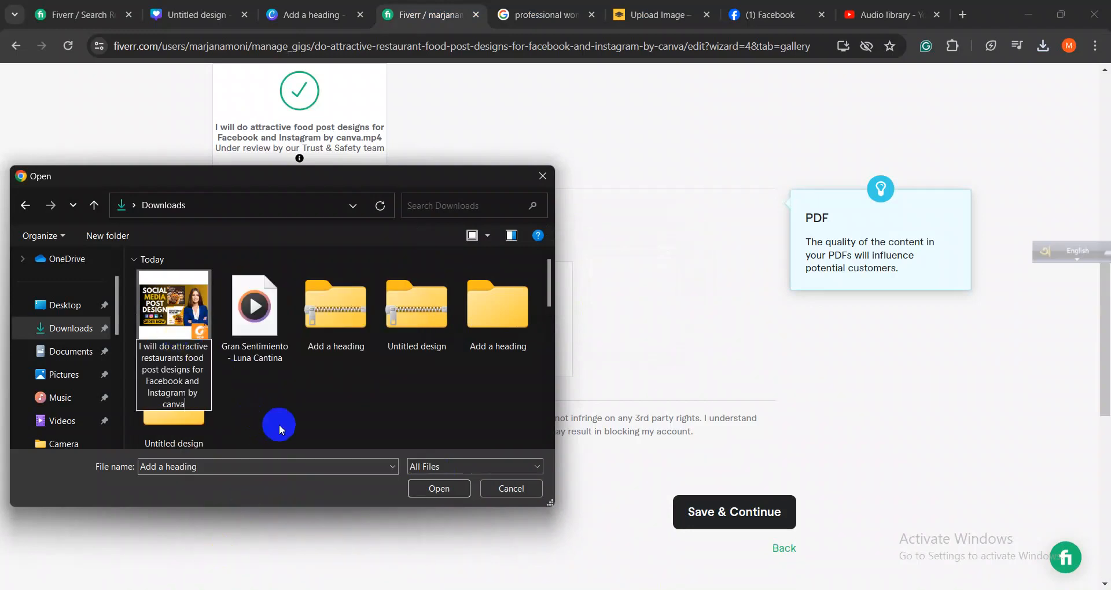
pyautogui.doubleClick(177, 307)
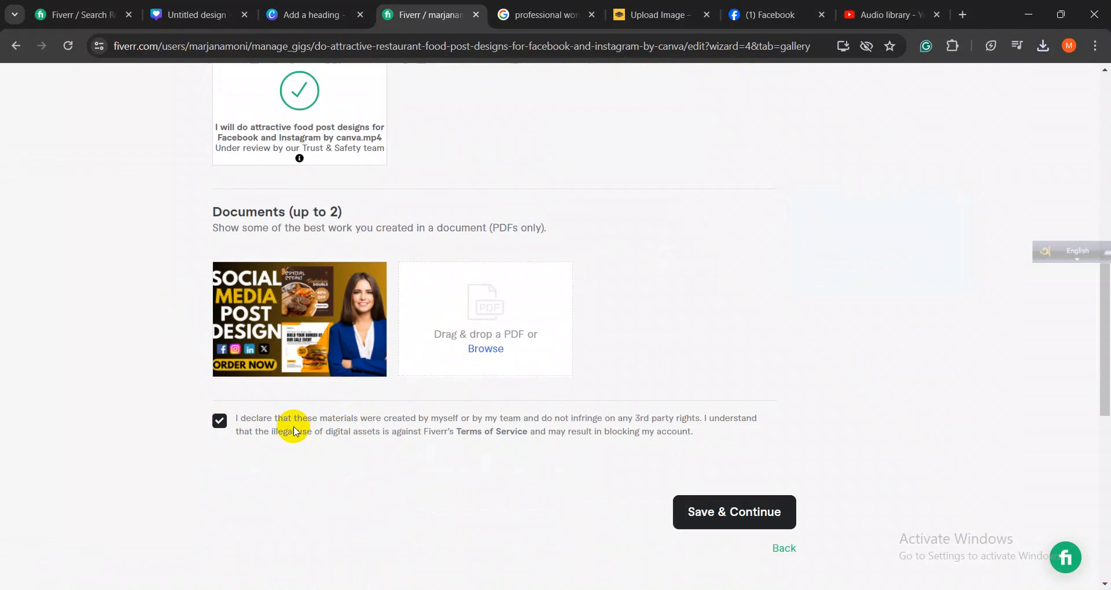
# - Make sure the declaration that the materials are self-created is accepted, and save the gallery to continue to publishing
pyautogui.click(578, 420)
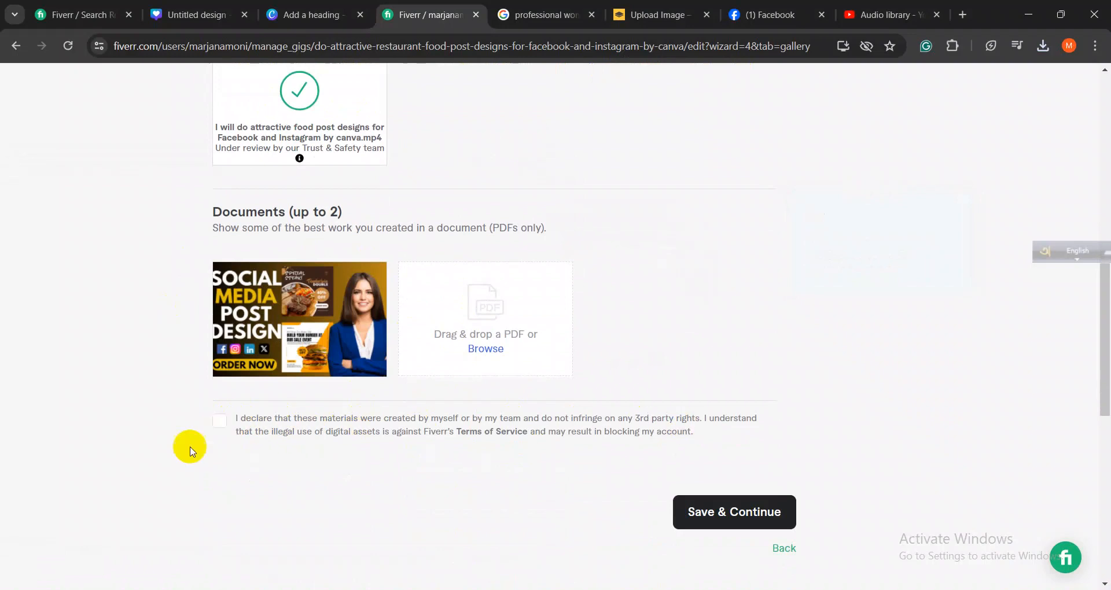
pyautogui.scroll(12, 215, 428)
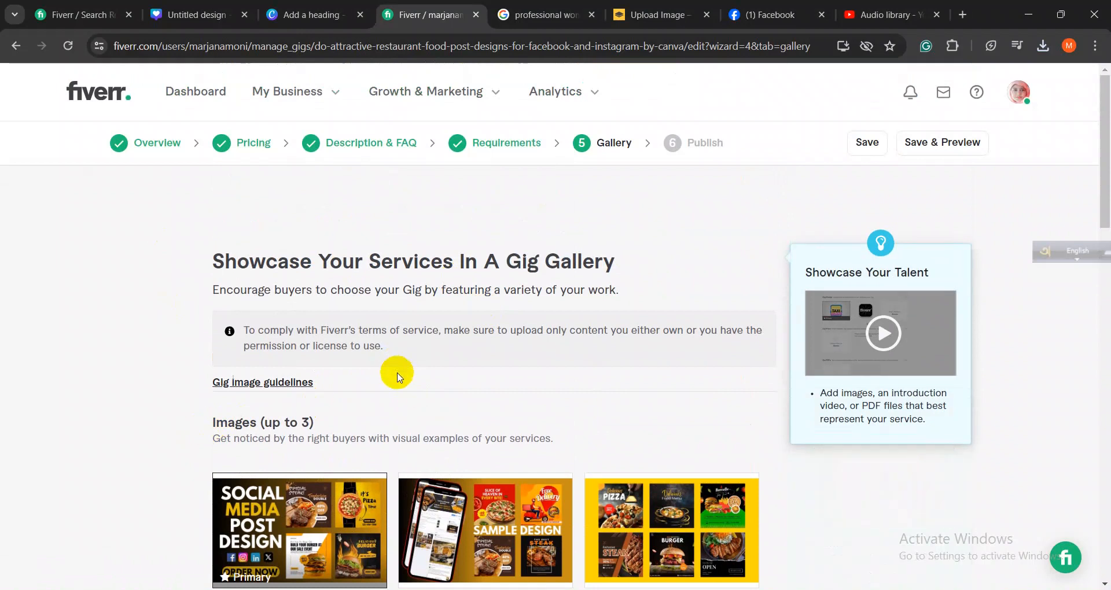
pyautogui.scroll(-15, 398, 377)
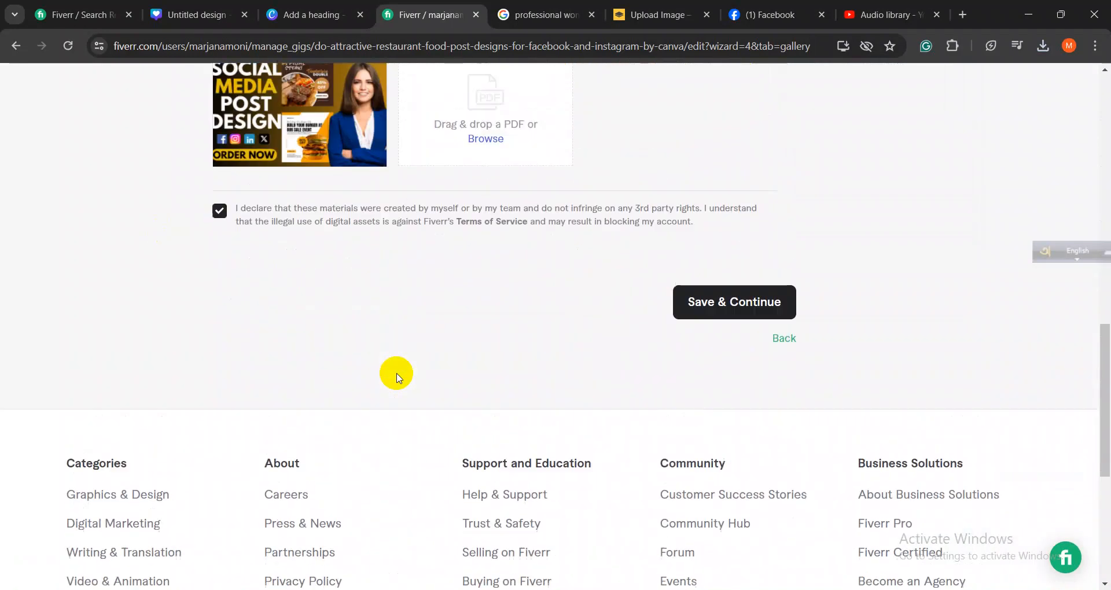
pyautogui.scroll(2, 398, 377)
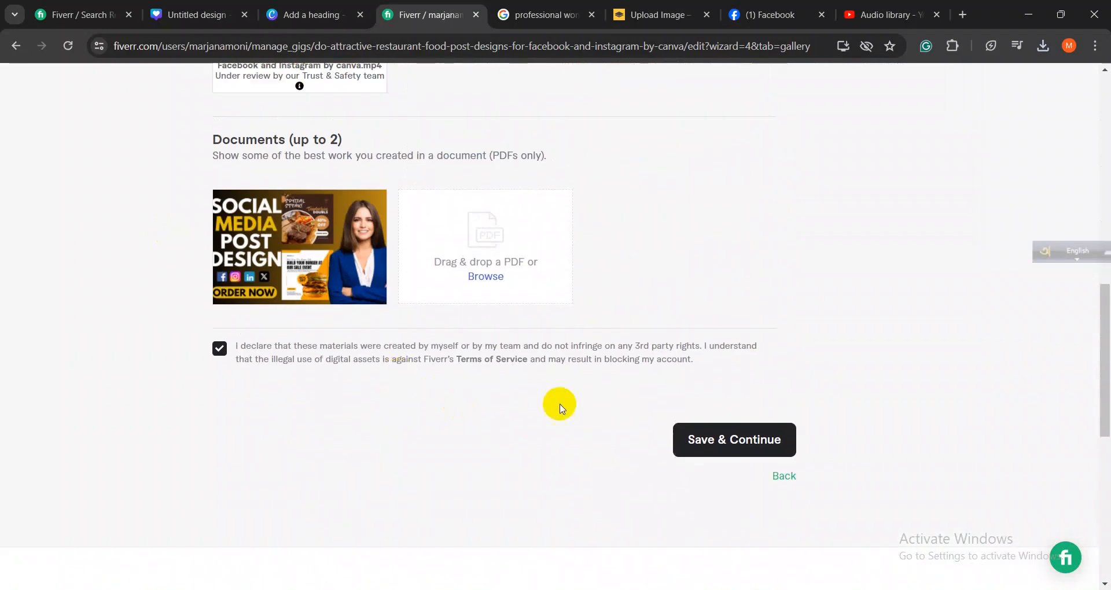
pyautogui.click(722, 445)
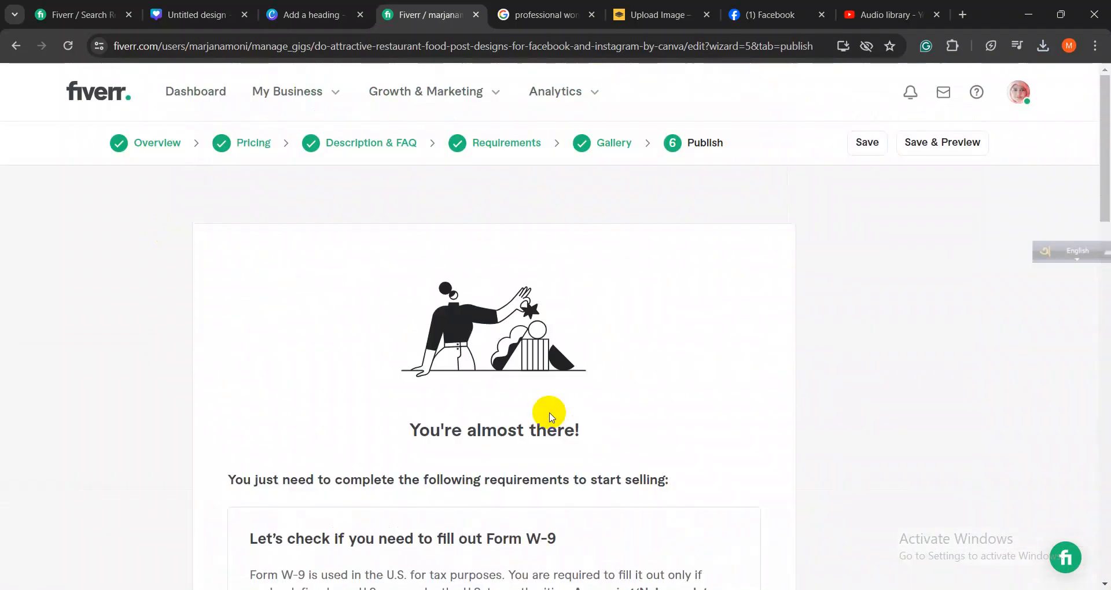
# - Answer "No" to the Form W-9 question "Are you a U.S. person?", save the answer and close the confirmation
pyautogui.scroll(-8, 544, 412)
pyautogui.scroll(3, 526, 402)
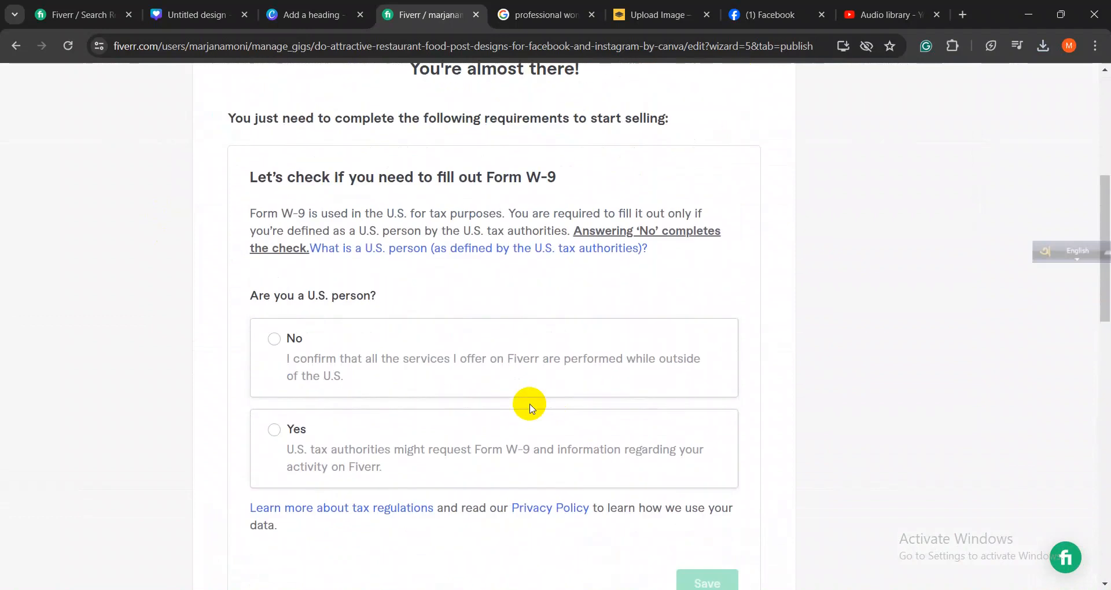
pyautogui.scroll(3, 333, 280)
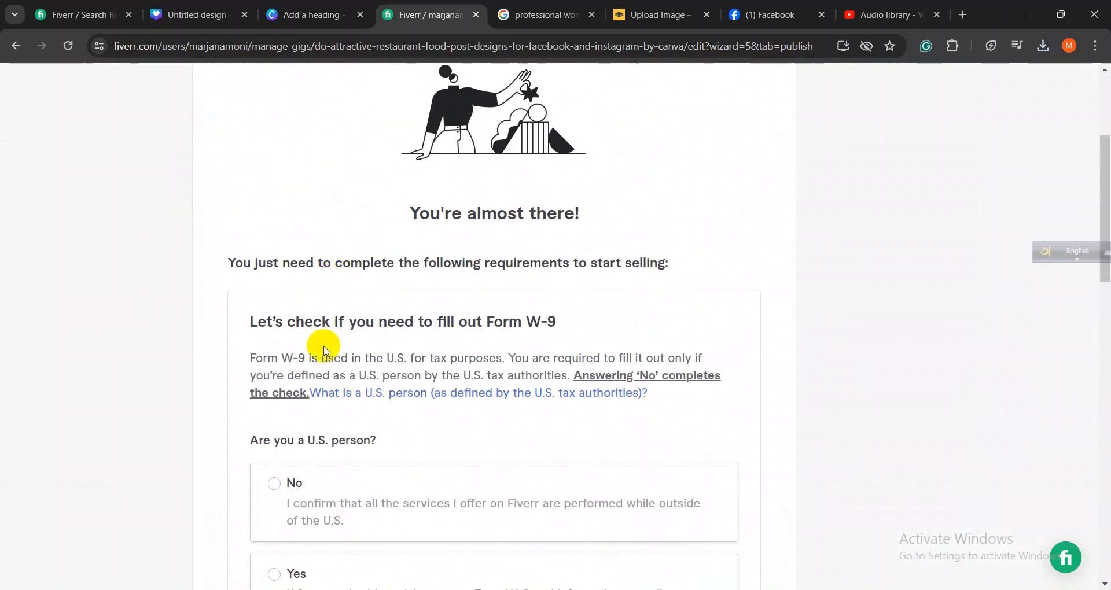
pyautogui.moveTo(250, 440); pyautogui.dragTo(347, 439)
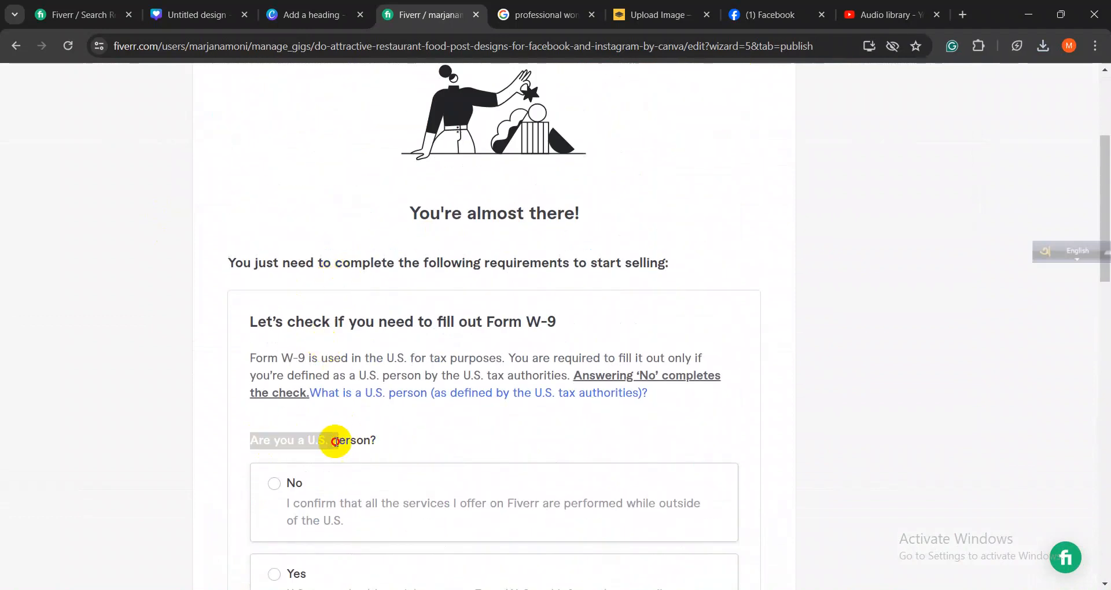
pyautogui.click(251, 443)
pyautogui.moveTo(250, 442); pyautogui.dragTo(379, 444)
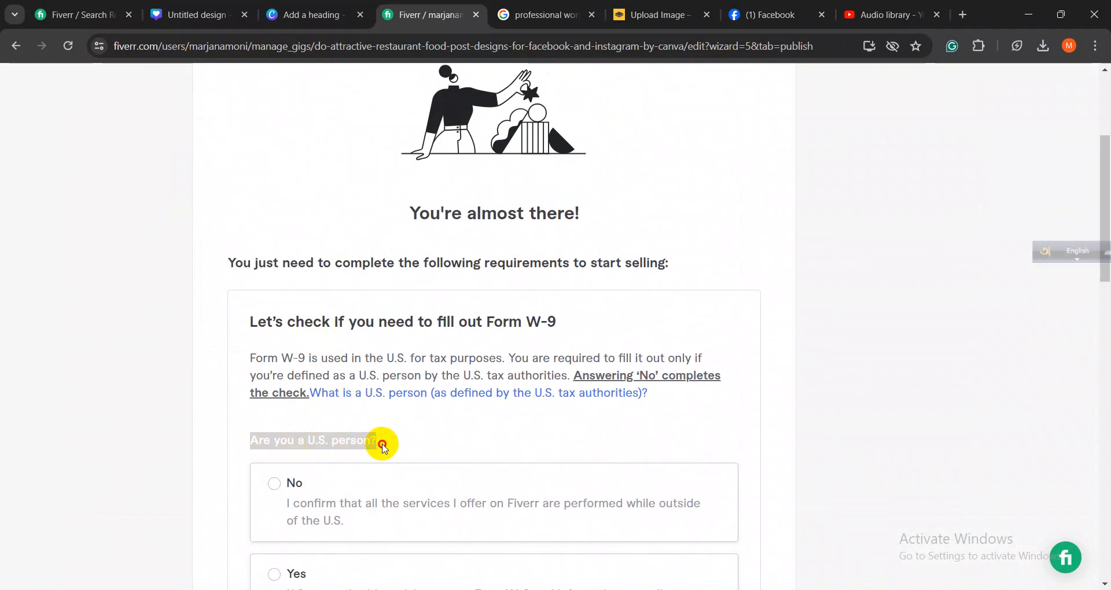
pyautogui.scroll(-3, 459, 429)
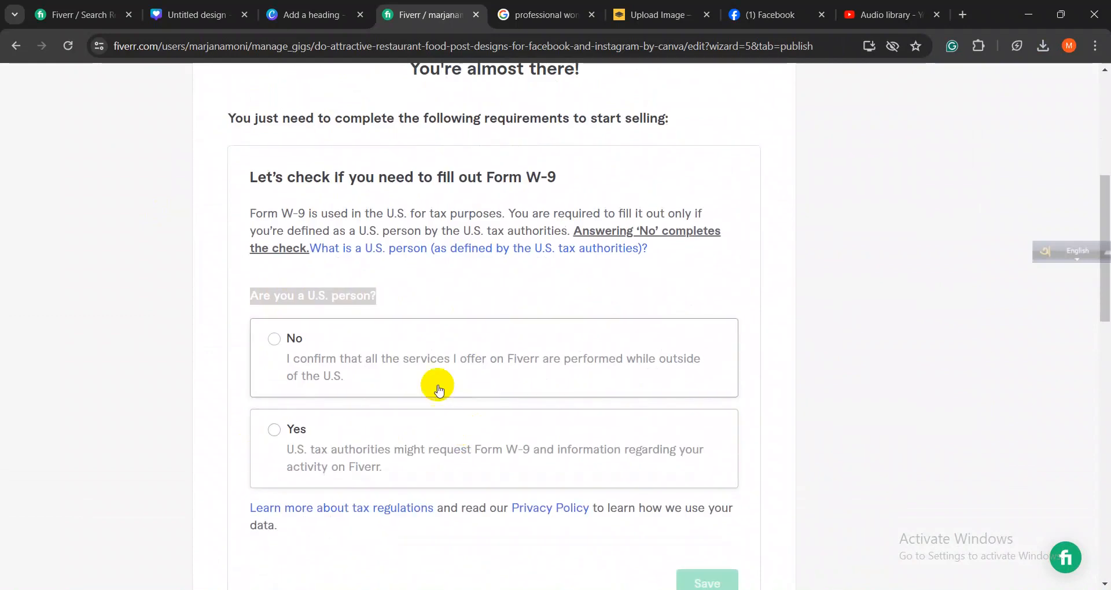
pyautogui.click(294, 341)
pyautogui.scroll(-3, 480, 371)
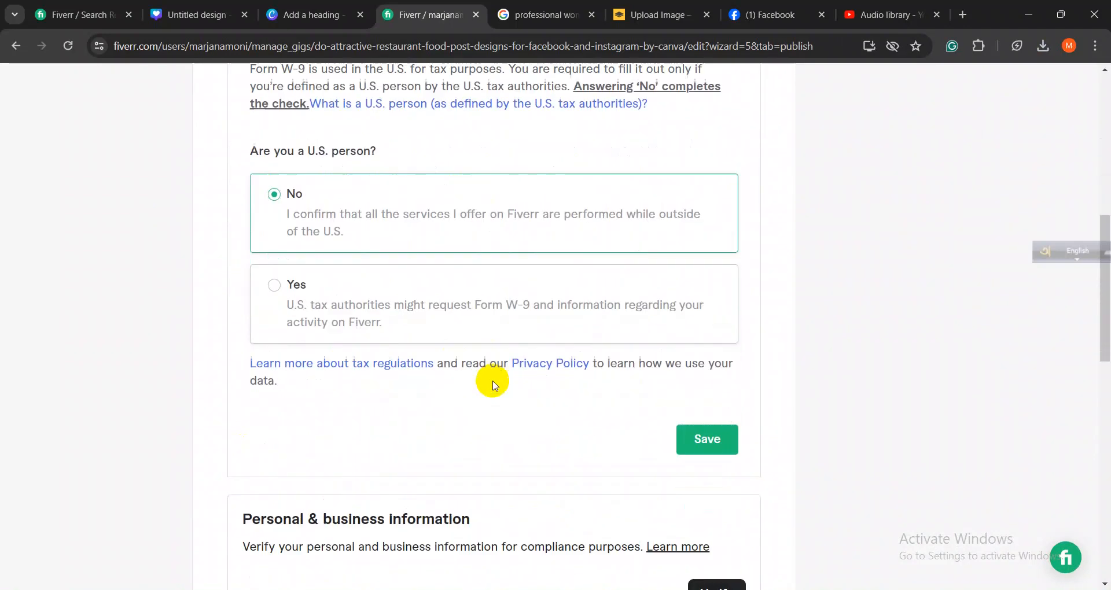
pyautogui.click(701, 443)
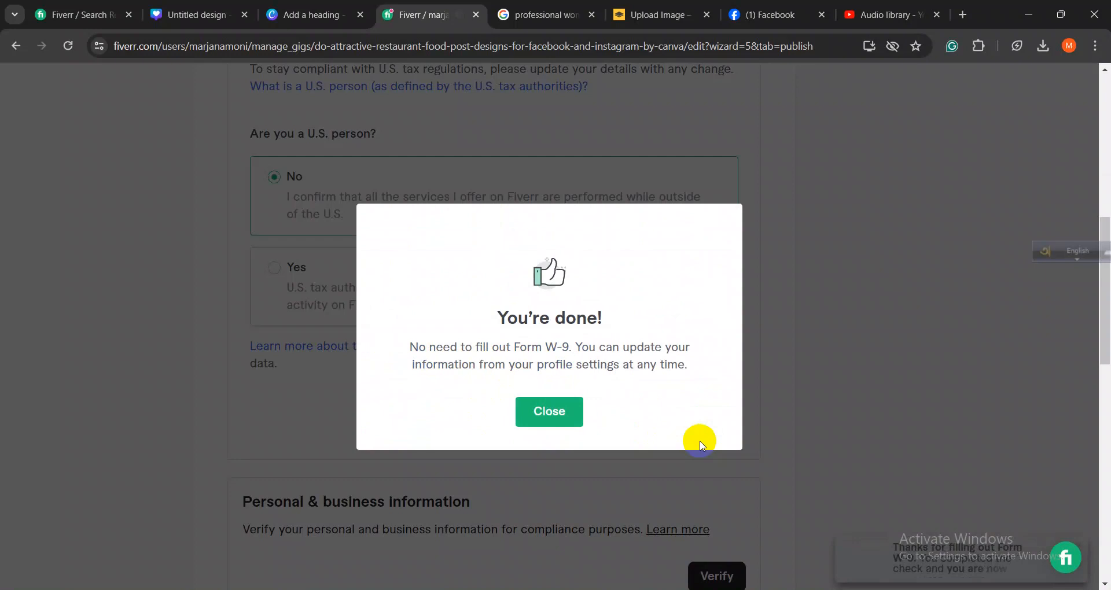
pyautogui.click(550, 419)
# - Try to start the verification of the personal and business information required before publishing the gig
pyautogui.scroll(-1, 868, 463)
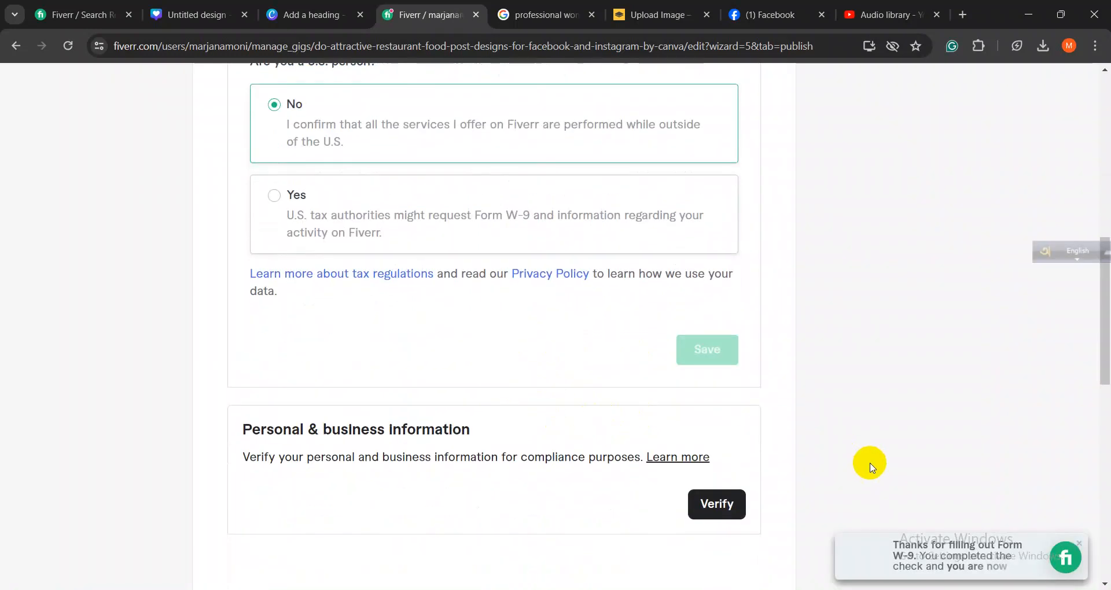
pyautogui.scroll(-1, 648, 411)
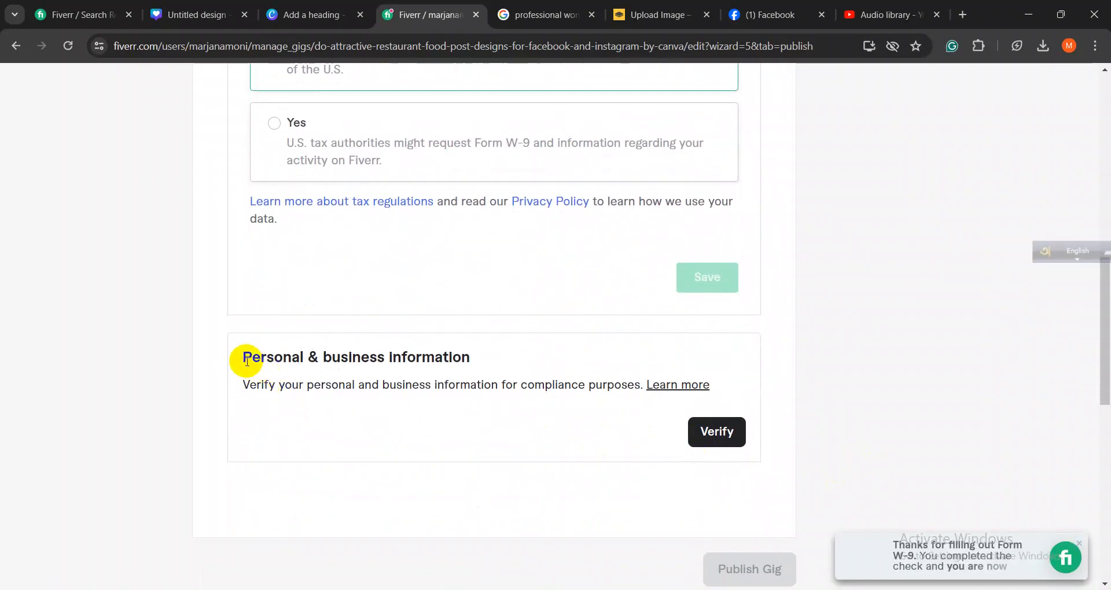
pyautogui.moveTo(247, 361); pyautogui.dragTo(471, 365)
pyautogui.moveTo(203, 365); pyautogui.dragTo(486, 363)
pyautogui.scroll(-2, 699, 456)
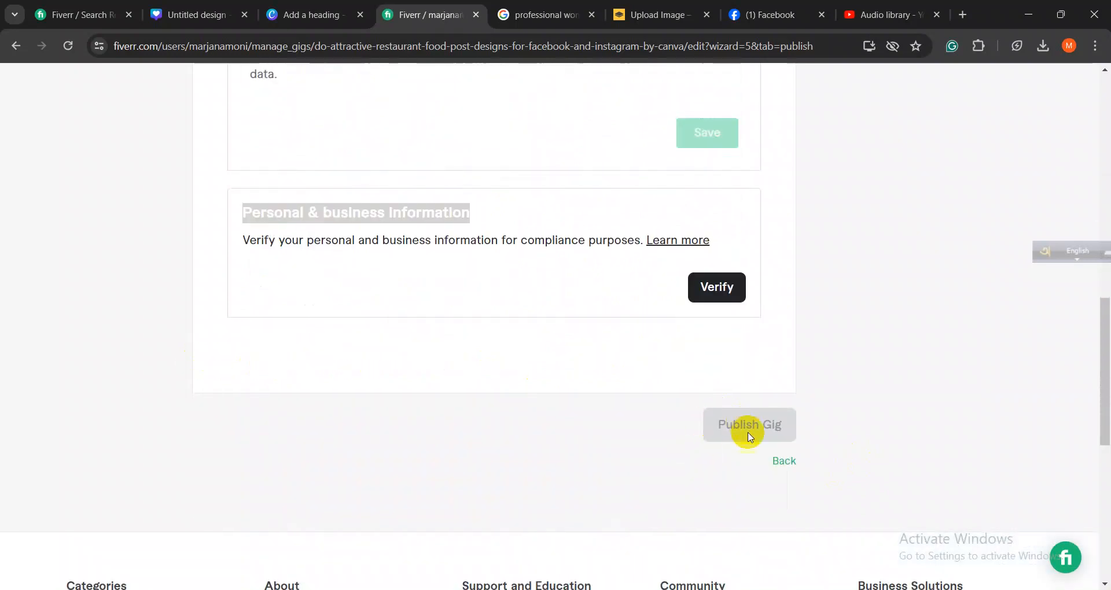
pyautogui.click(549, 417)
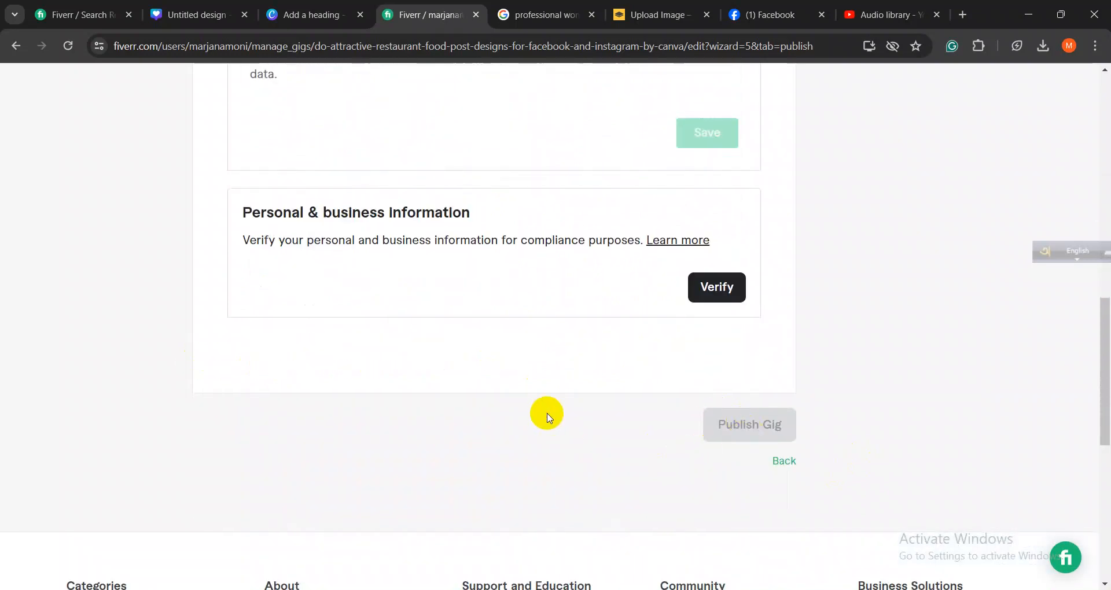
pyautogui.moveTo(242, 213); pyautogui.dragTo(488, 208)
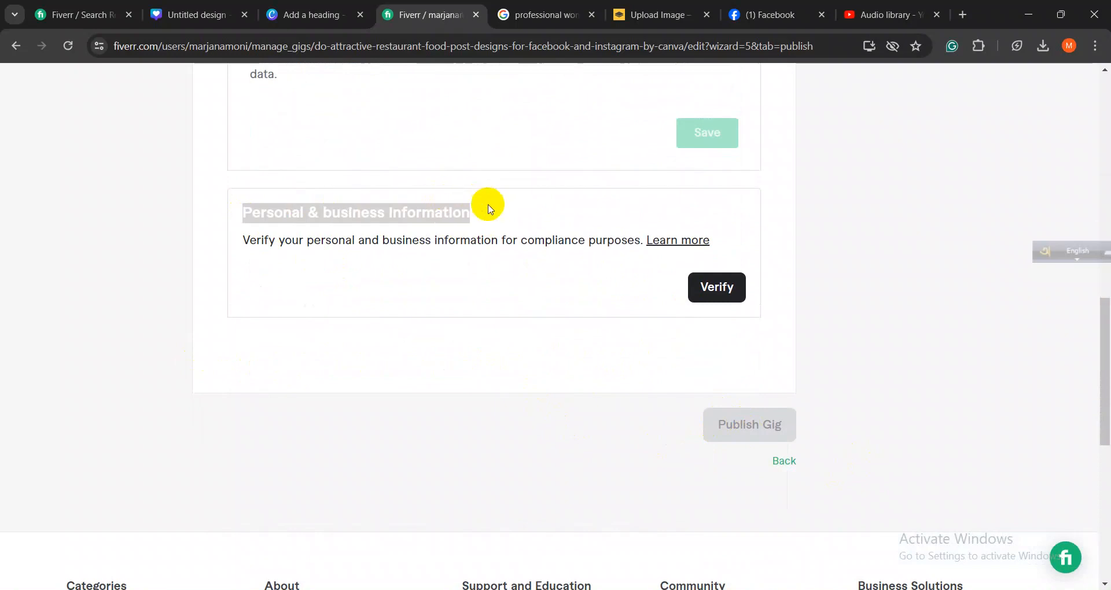
pyautogui.click(721, 293)
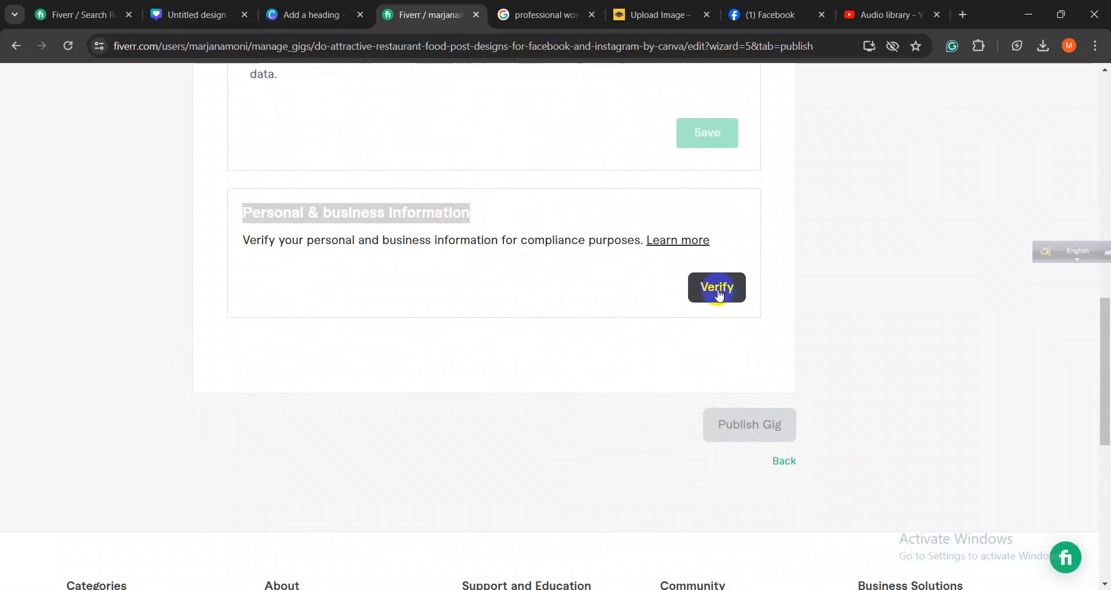
pyautogui.click(713, 292)
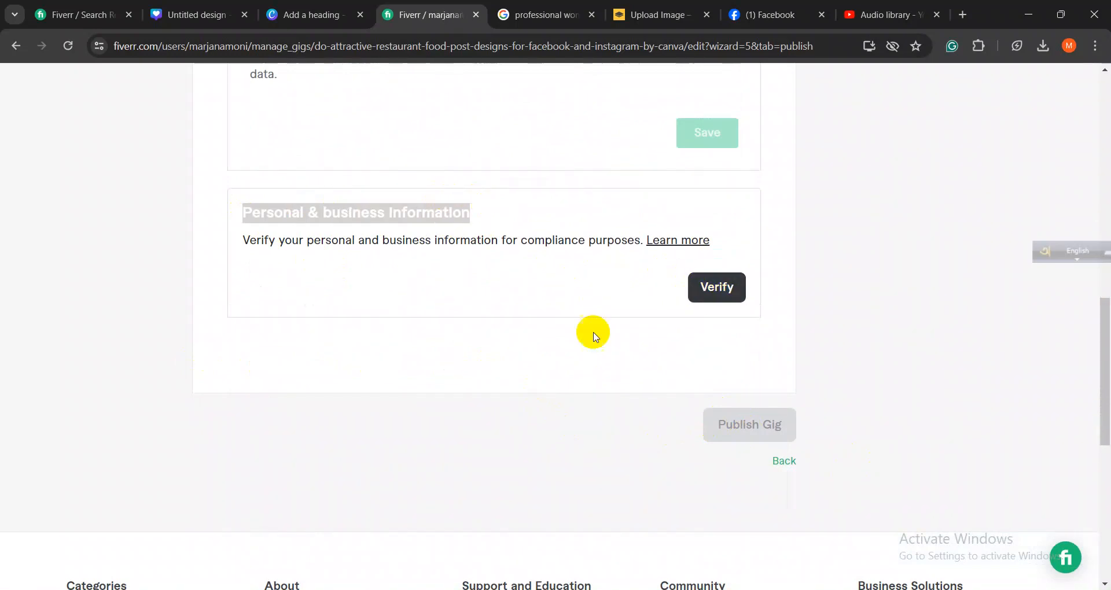
pyautogui.click(440, 341)
pyautogui.click(715, 291)
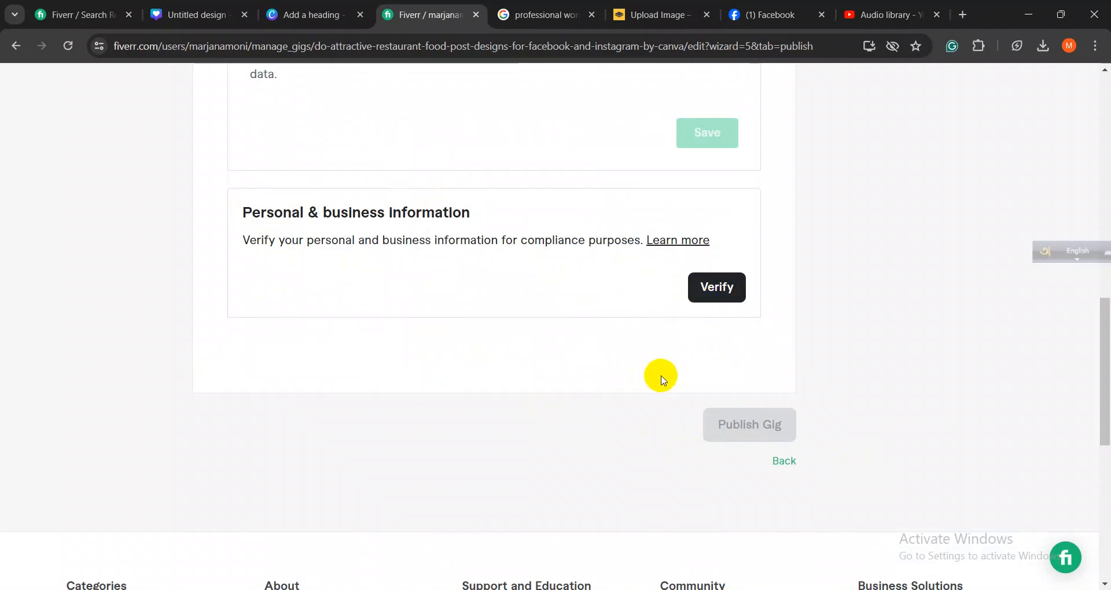
pyautogui.scroll(15, 660, 377)
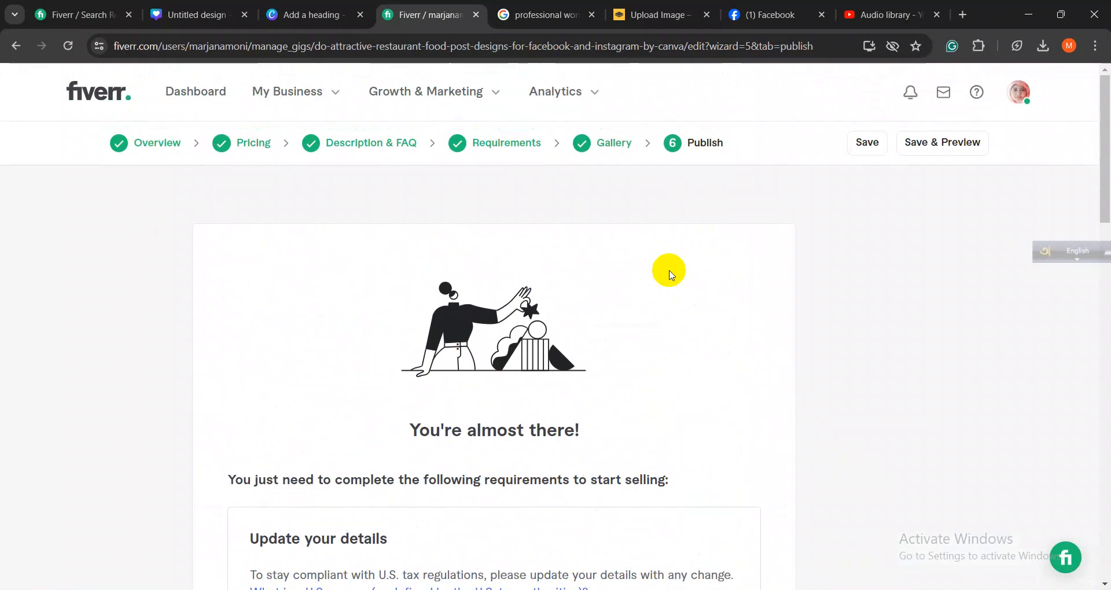
pyautogui.scroll(-10, 816, 330)
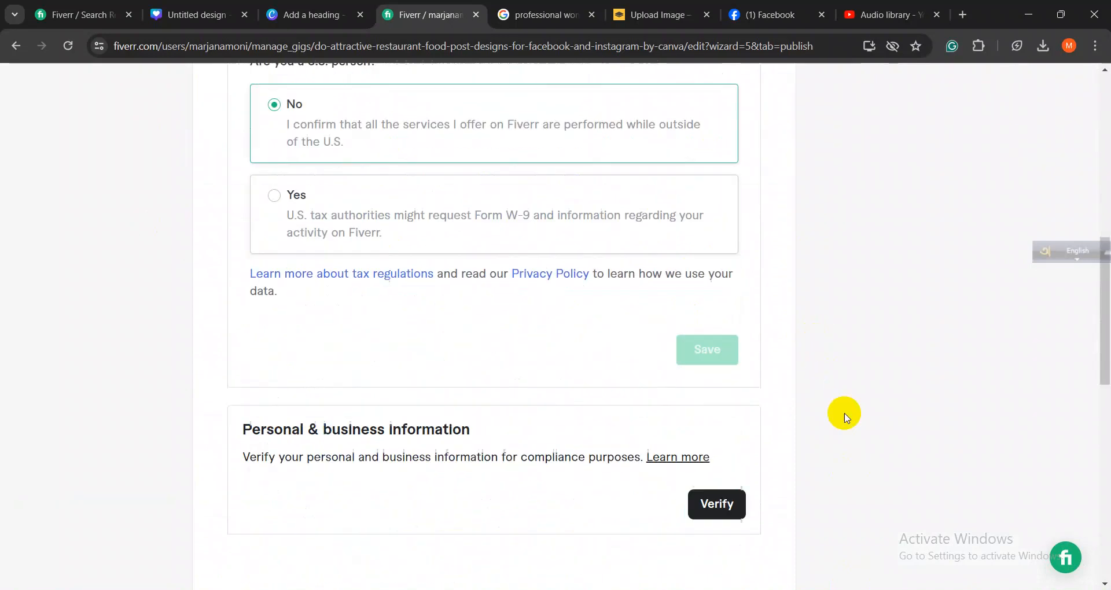